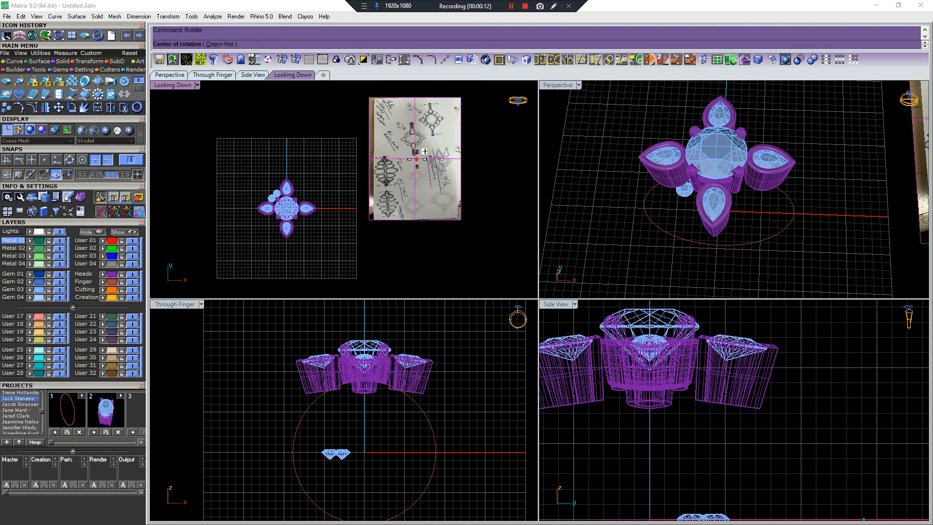
Rotate a copy of the reference sketch picture to landscape orientation in the Looking Down view and delete the upright original
key(Return)
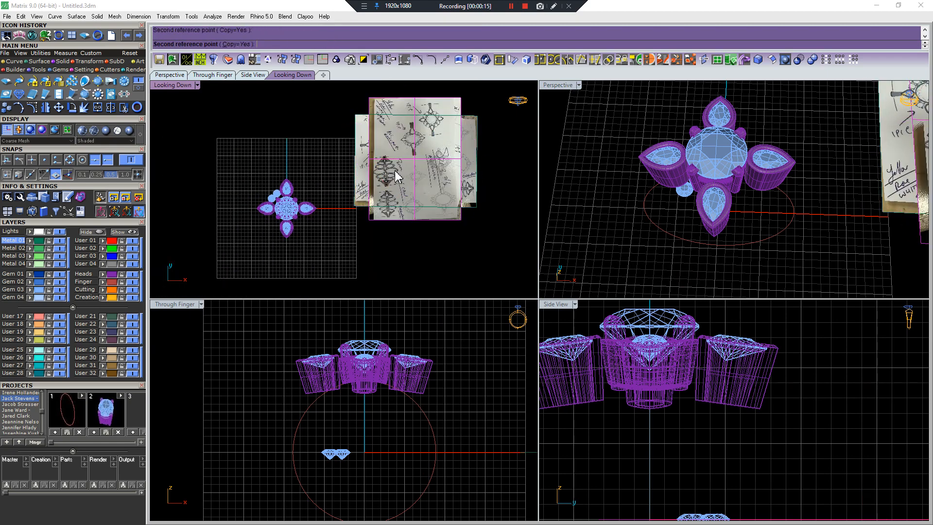
key(Delete)
click(417, 176)
scroll(417, 176, up, 6)
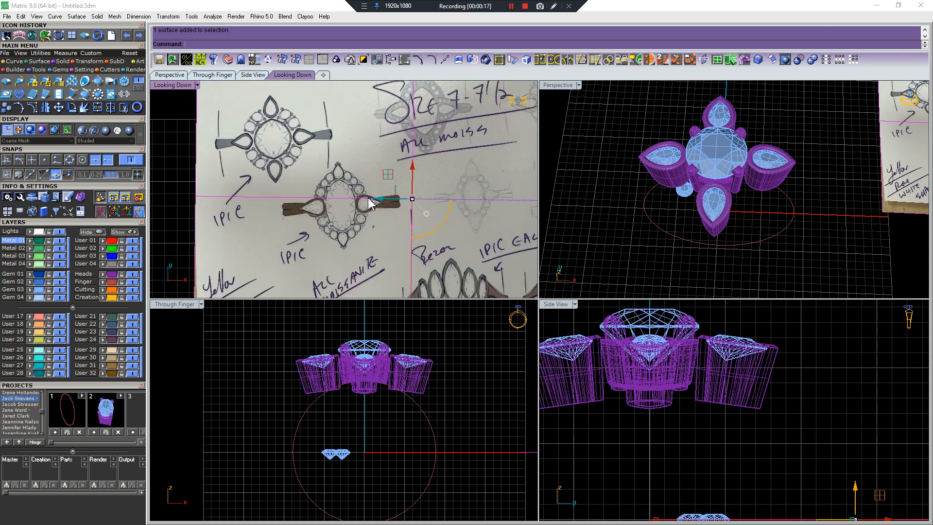
Review the ring sketches on the rotated reference picture and hide the User 04 layer
right_drag(329, 180, 331, 163)
scroll(366, 210, down, 6)
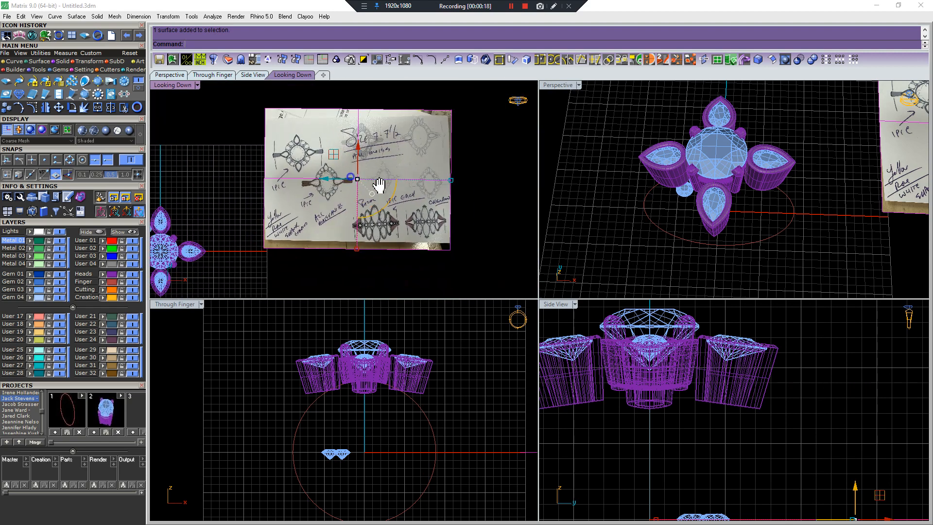
right_drag(379, 186, 416, 191)
scroll(416, 192, down, 2)
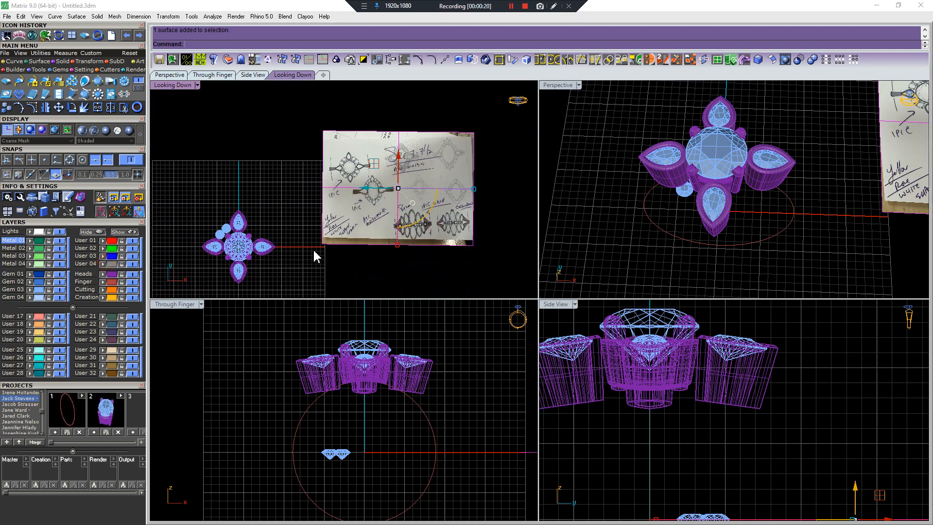
click(132, 264)
Start Head Builder on the lower-left one of the two small round gems
scroll(220, 243, up, 8)
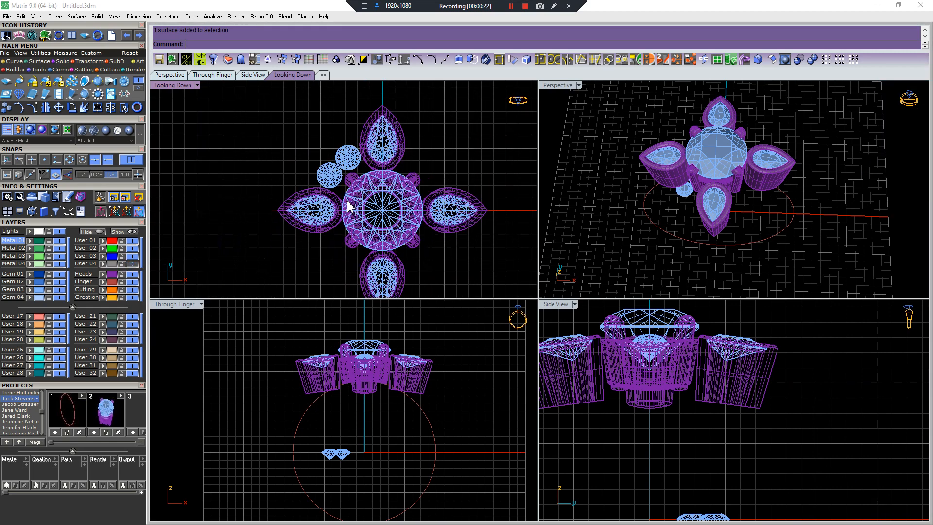
click(320, 164)
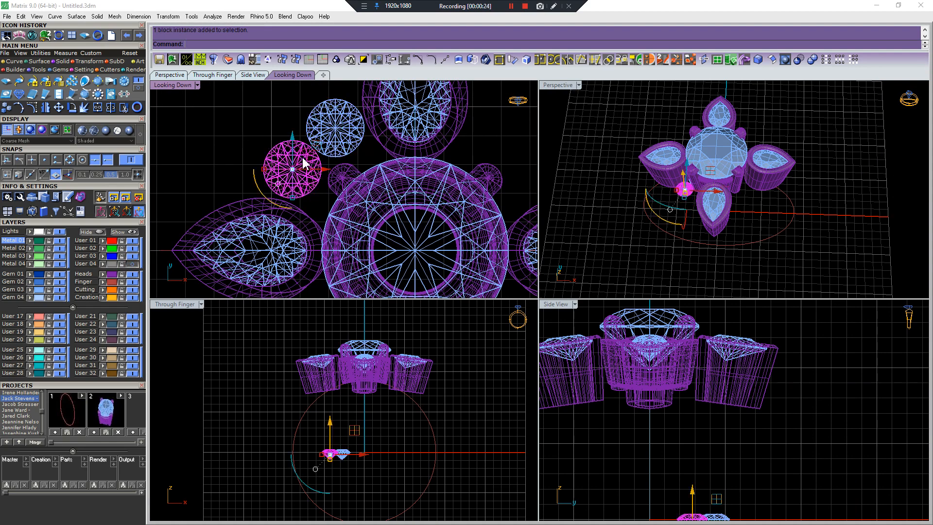
key(F6)
key(Escape)
scroll(452, 225, down, 6)
right_drag(452, 225, 485, 156)
right_drag(693, 194, 709, 204)
scroll(459, 163, up, 5)
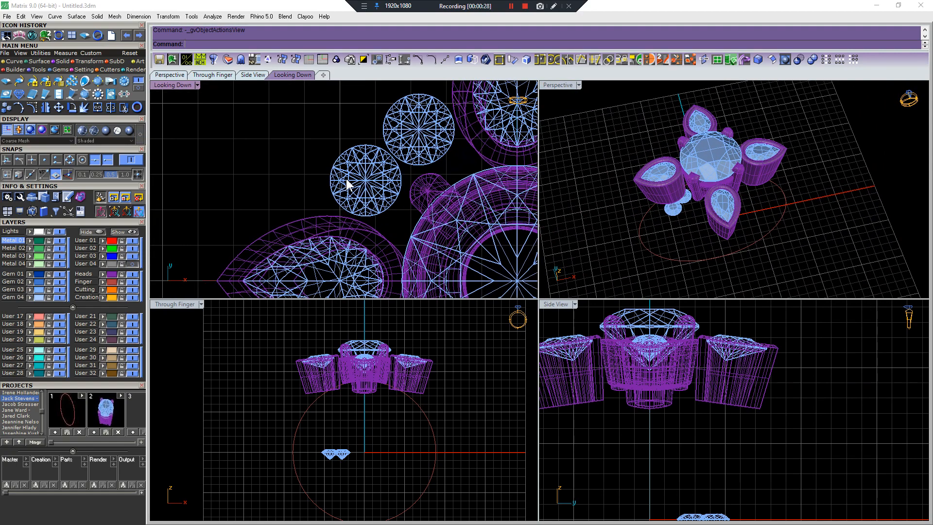
click(360, 180)
key(F6)
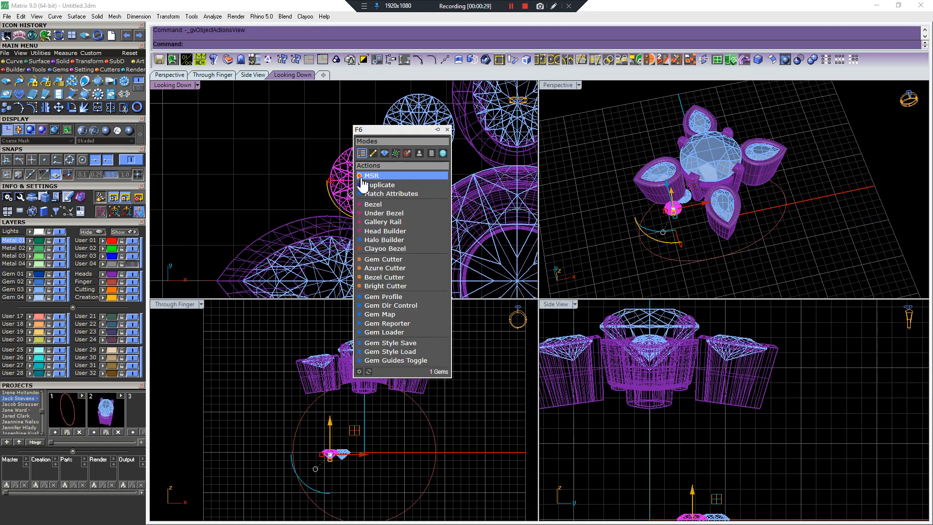
click(404, 232)
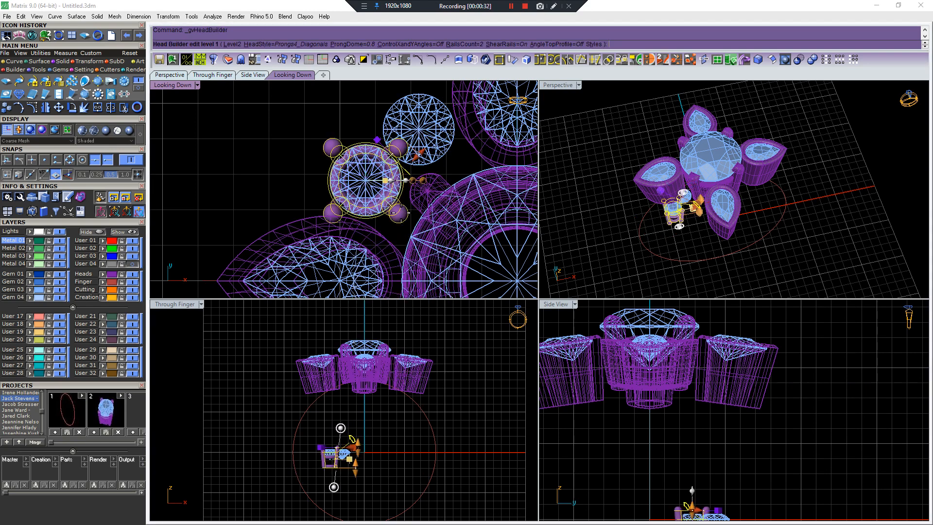
Apply the head style 1.mss from the Prongs4 style library to the small gem's head
drag(100, 500, 411, 187)
click(440, 216)
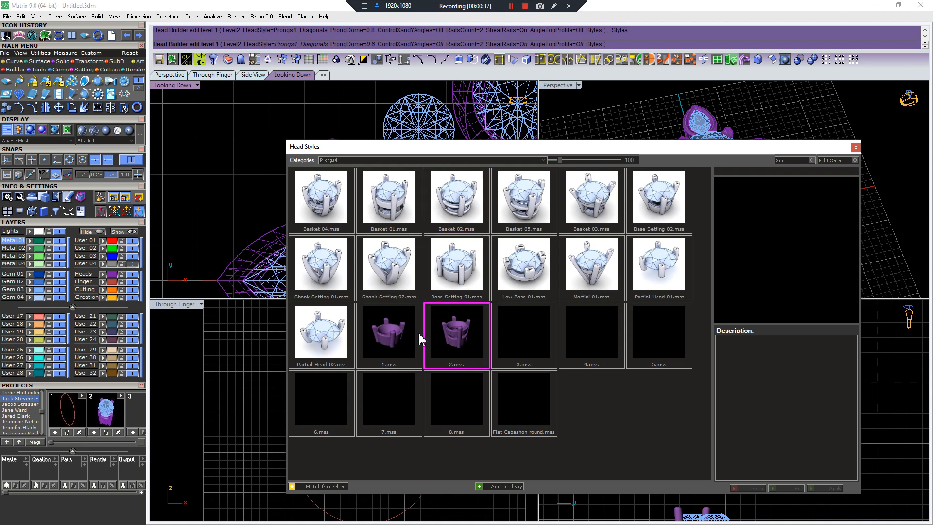
click(411, 336)
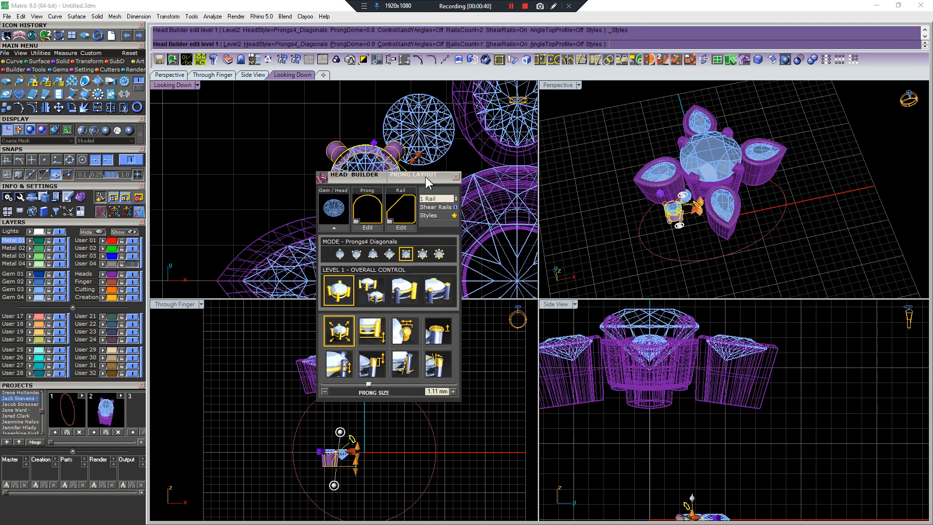
drag(428, 182, 892, 112)
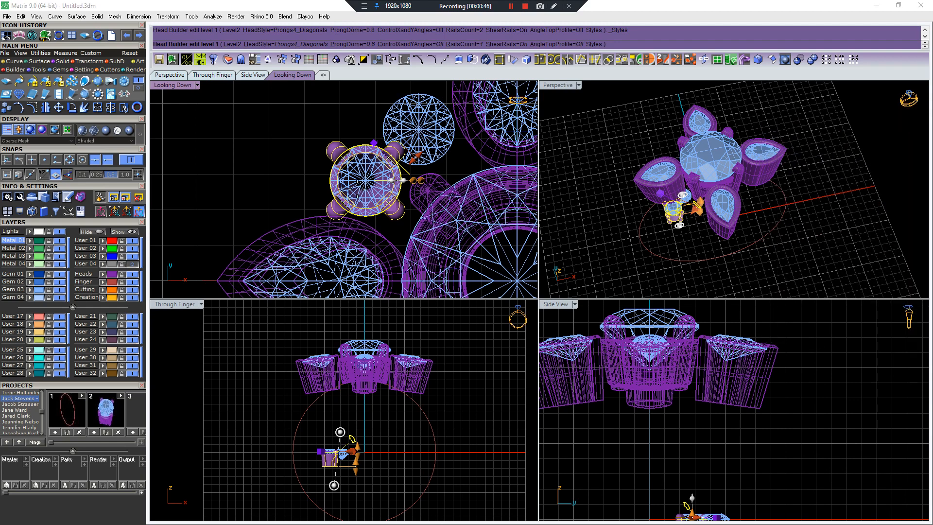
Fine-tune the prongs in the Looking Down view and extend the head's base well below the gem in the Through Finger view
scroll(442, 131, up, 5)
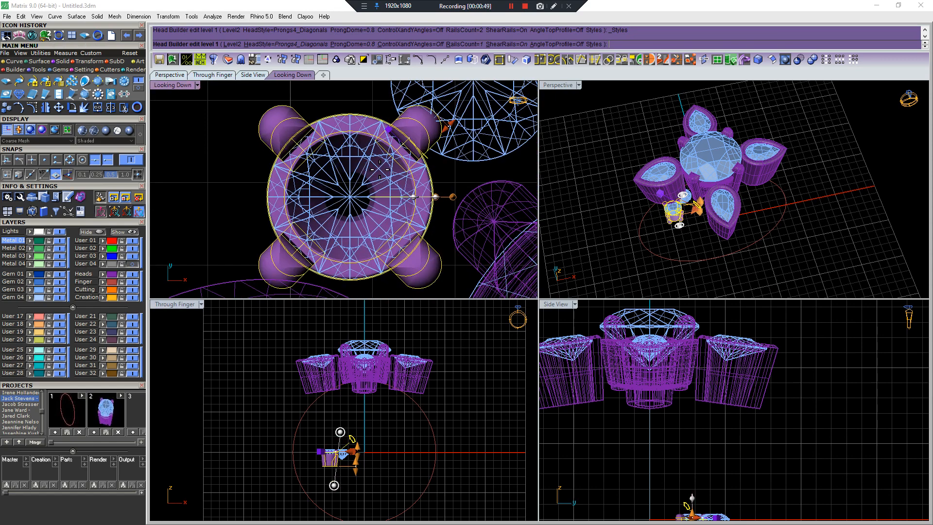
drag(443, 131, 445, 129)
scroll(444, 130, down, 7)
right_drag(417, 165, 346, 217)
scroll(384, 187, up, 3)
scroll(372, 169, down, 6)
scroll(350, 477, up, 6)
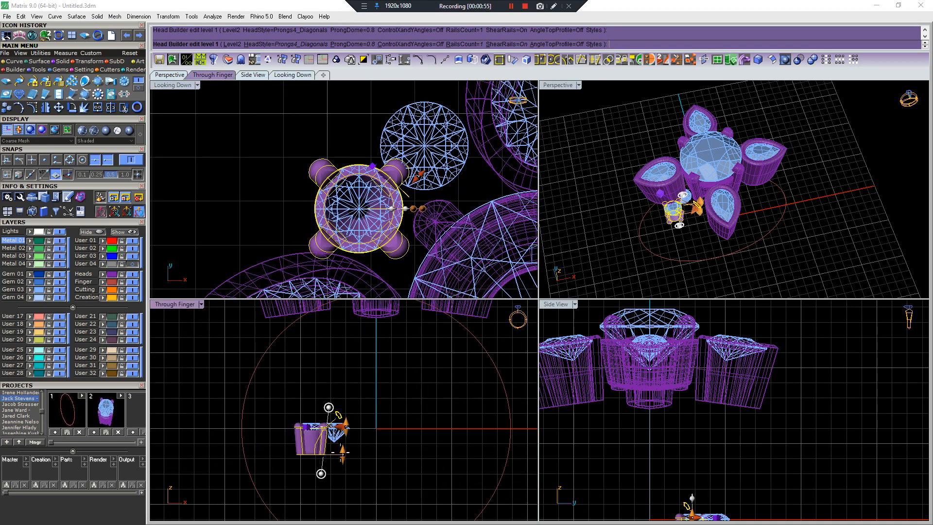
drag(340, 453, 323, 504)
scroll(339, 485, up, 2)
scroll(322, 504, up, 6)
right_drag(322, 504, 321, 489)
drag(321, 473, 317, 474)
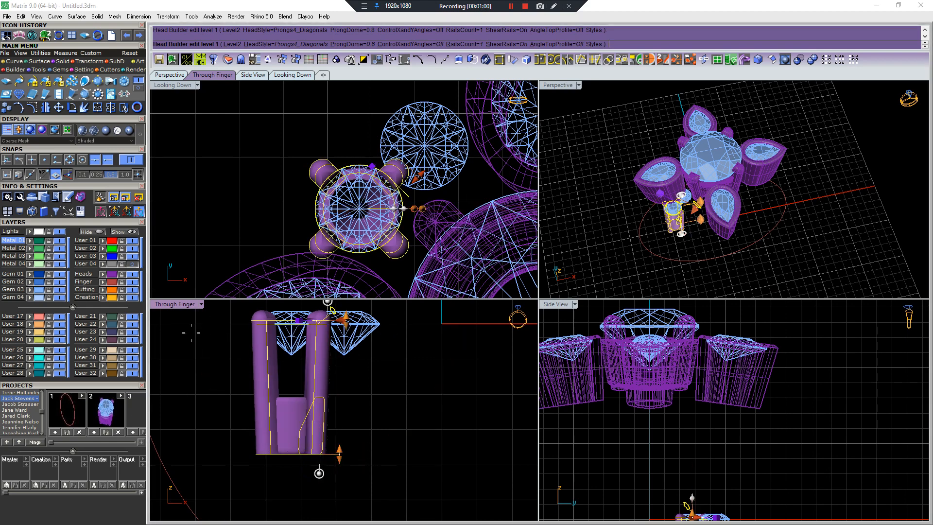
Switch Head Builder to edit level 2 and raise the top of the rail to just below the gem's girdle
click(681, 221)
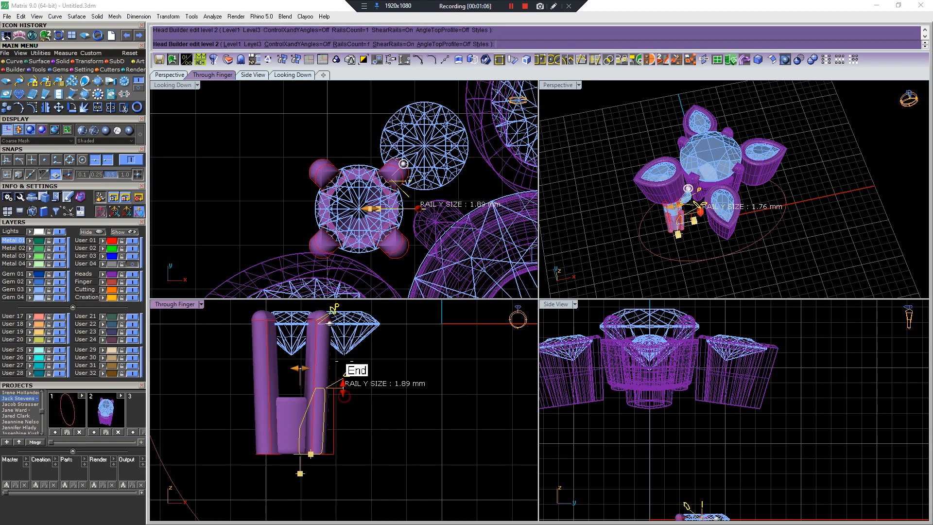
drag(344, 361, 345, 332)
right_drag(345, 333, 330, 389)
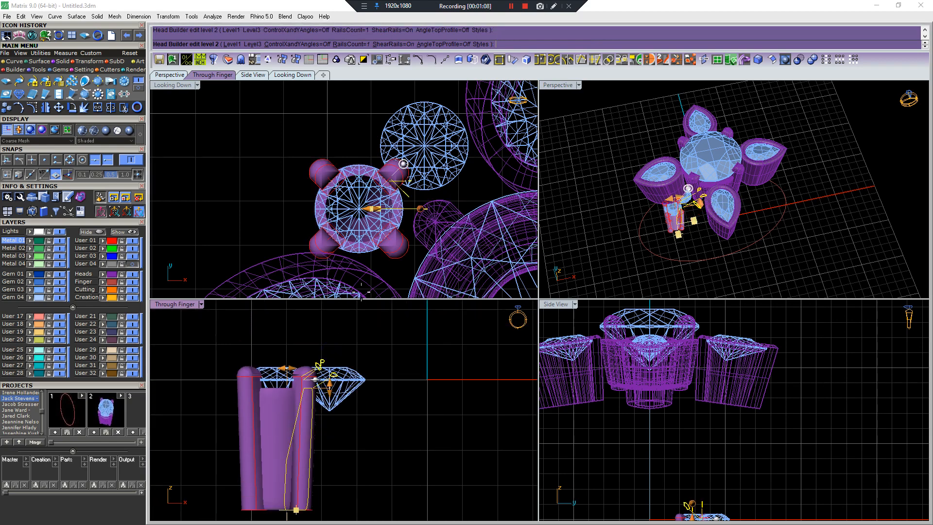
right_drag(387, 182, 376, 154)
scroll(375, 154, down, 4)
scroll(374, 154, up, 8)
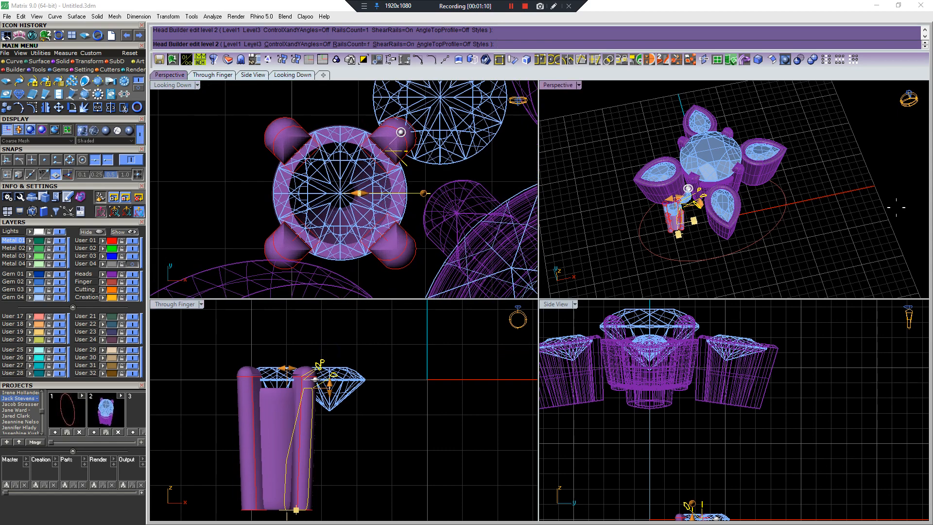
Return to edit level 1, set the prong size to about 0.61 mm and finish building the head
click(400, 131)
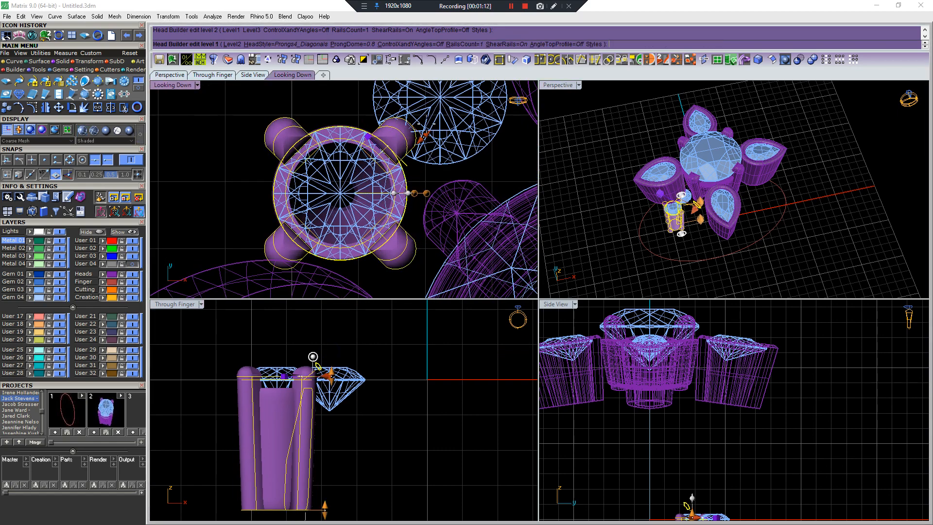
scroll(421, 136, up, 2)
drag(420, 135, 422, 132)
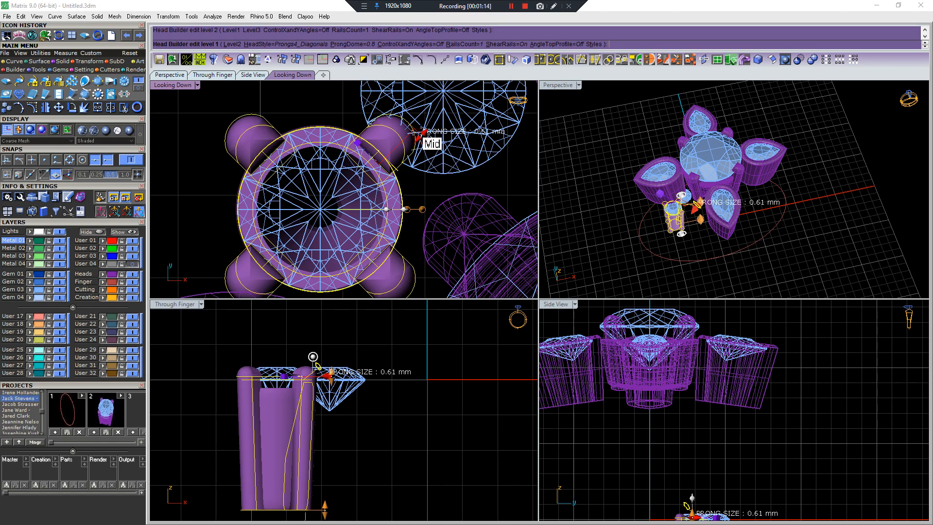
scroll(422, 133, down, 6)
right_drag(420, 134, 405, 162)
click(372, 150)
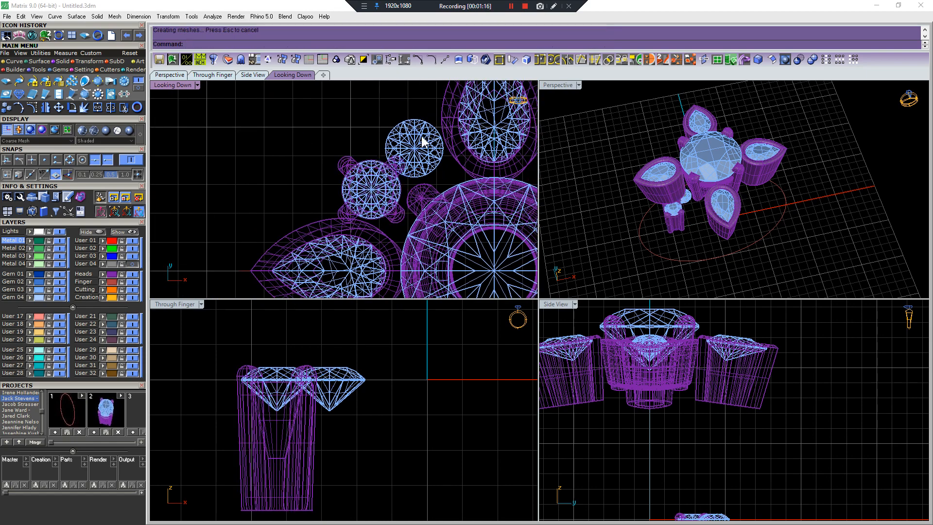
Rotate the small gem and its head about the gem's centre so the prongs clear the neighbouring round gem
drag(369, 143, 349, 177)
key(ctrl+r)
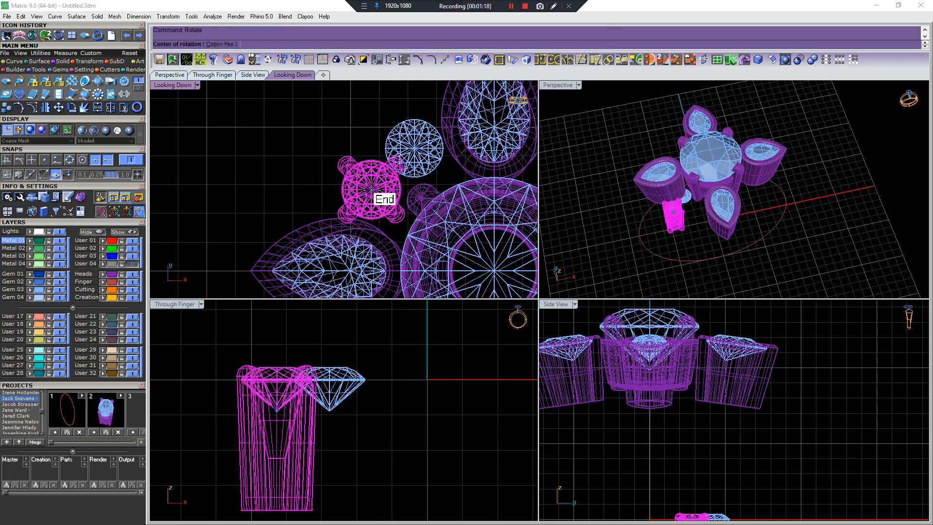
click(430, 173)
click(396, 161)
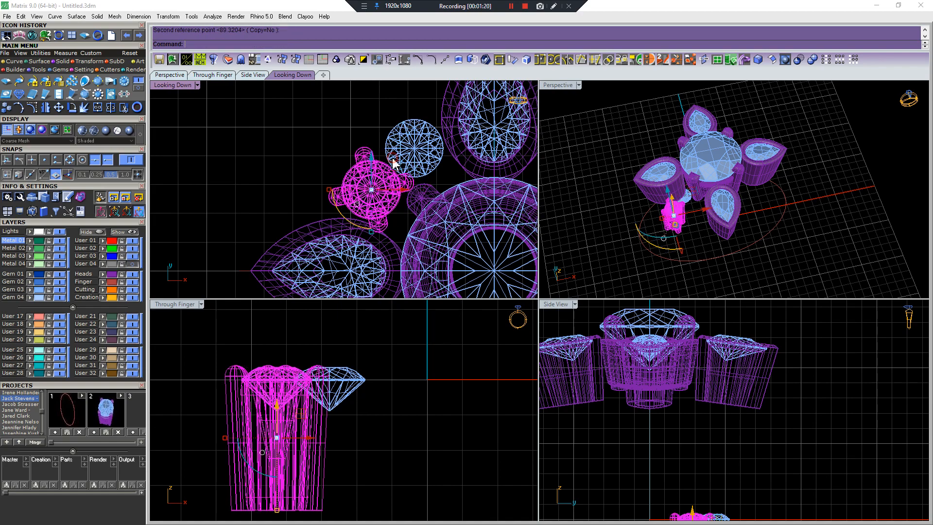
Nudge the small gem and its head into position between the centre stone's prong and the neighbouring round gem
scroll(389, 189, up, 3)
right_drag(383, 177, 371, 154)
click(395, 214)
click(363, 178)
drag(356, 171, 366, 176)
scroll(347, 192, down, 6)
key(Escape)
scroll(349, 192, up, 8)
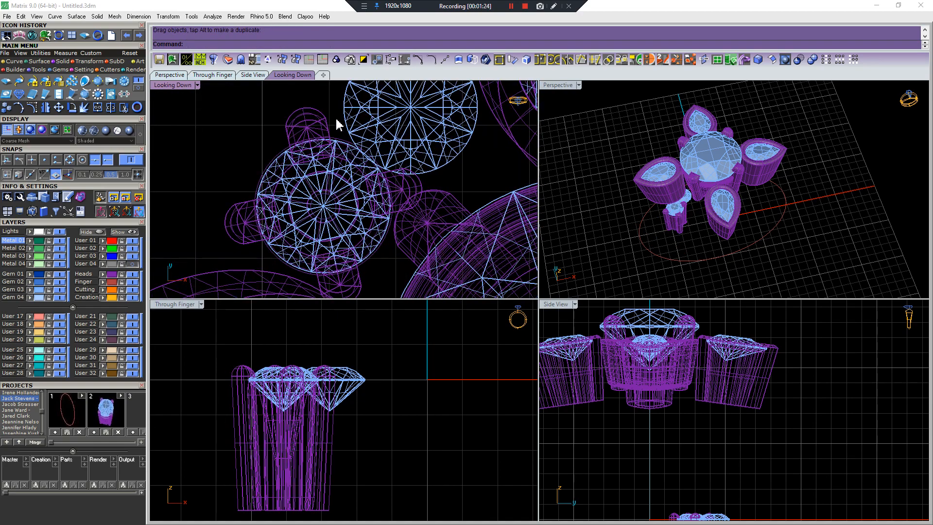
drag(304, 168, 305, 168)
right_drag(339, 203, 327, 185)
drag(327, 185, 320, 187)
scroll(324, 182, down, 6)
Reopen the small gem's head in Head Builder and move up to the individual prong edit levels
click(341, 222)
click(334, 221)
right_click(334, 220)
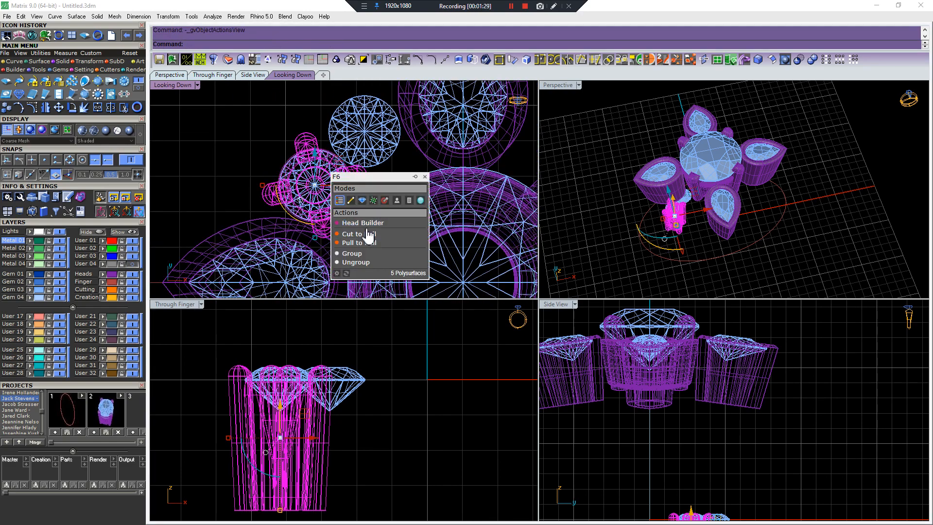
click(382, 224)
click(170, 346)
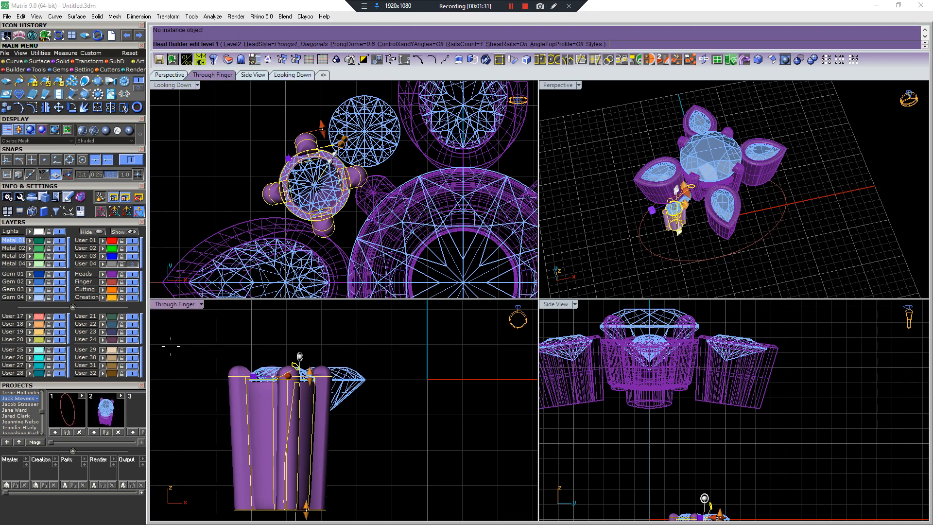
key(Page_Up)
key(Page_Up)
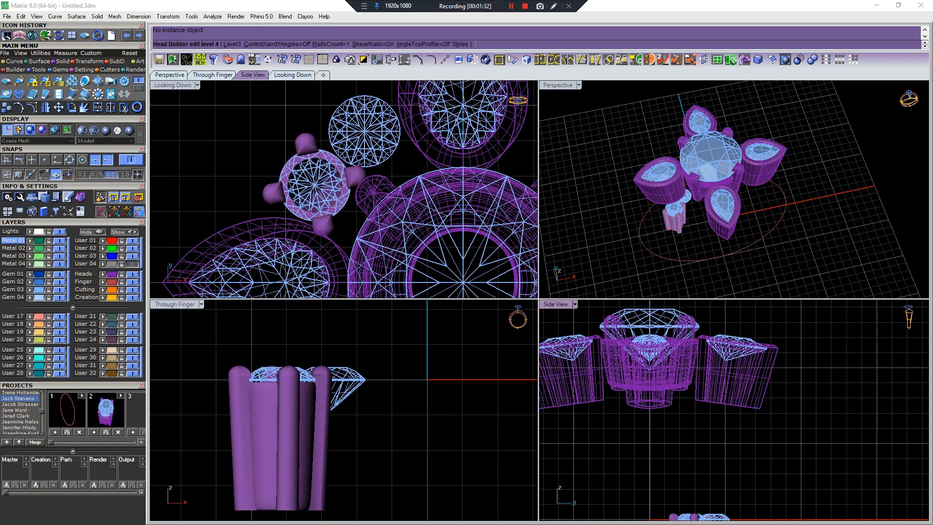
Adjust the angles of individual prongs at edit level 3, setting the upper one to about -2.36°, and finish the head
drag(326, 238, 336, 236)
drag(303, 131, 306, 141)
scroll(307, 130, up, 2)
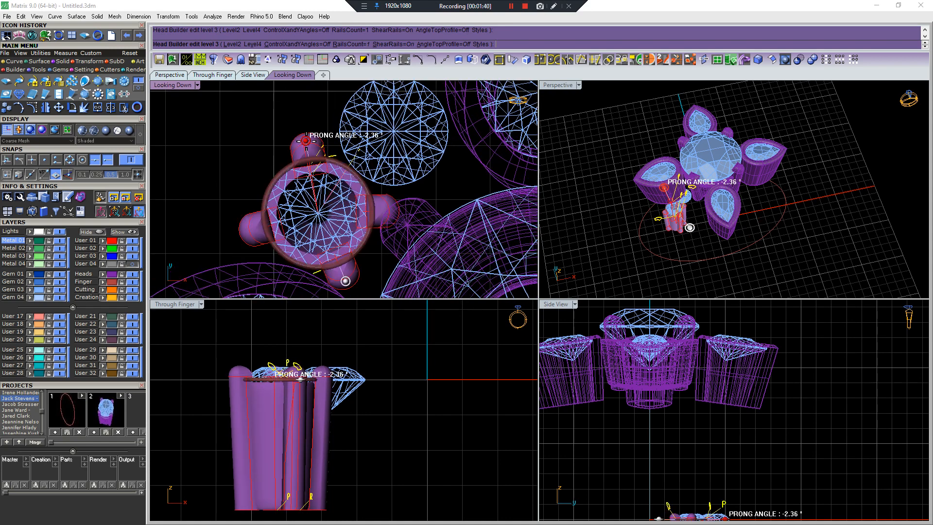
right_click(306, 141)
scroll(333, 170, down, 4)
right_drag(339, 171, 338, 206)
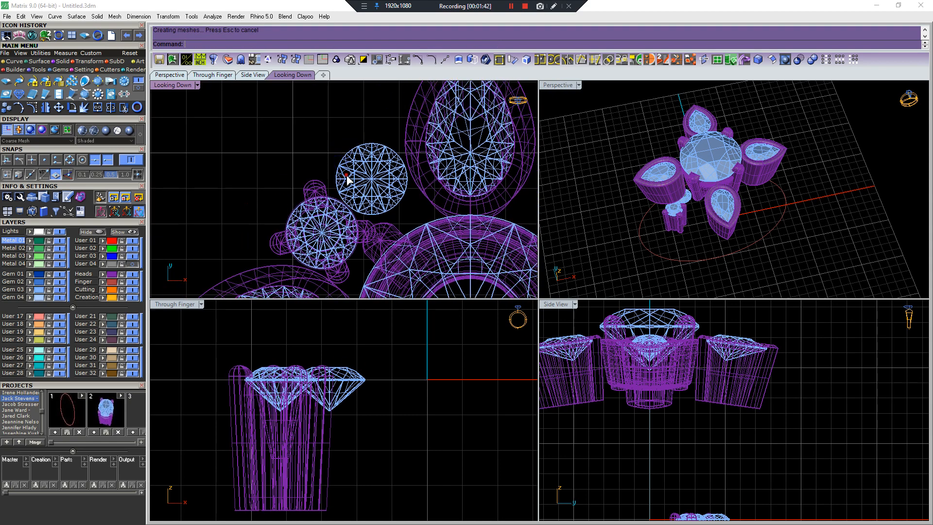
Match the second small round gem's attributes to the finished gem to give it the same head
click(344, 178)
key(F6)
click(379, 198)
click(325, 229)
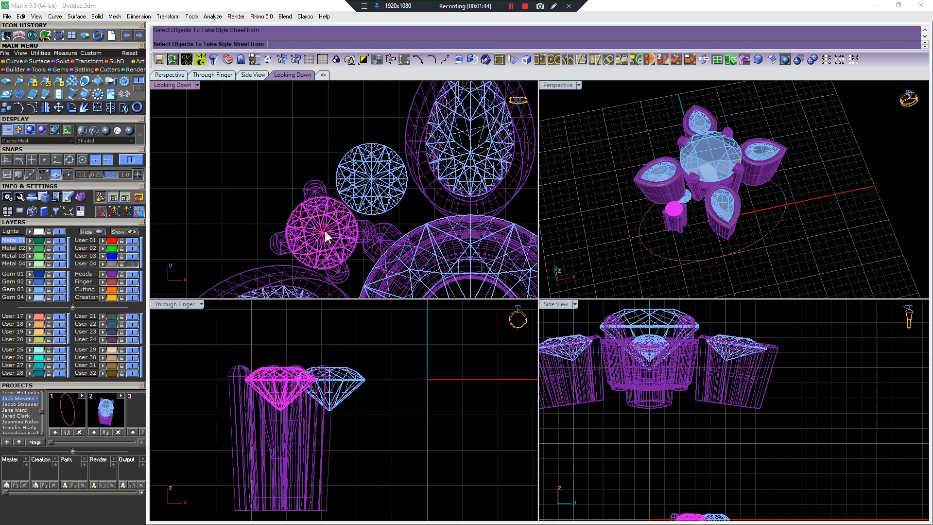
click(345, 242)
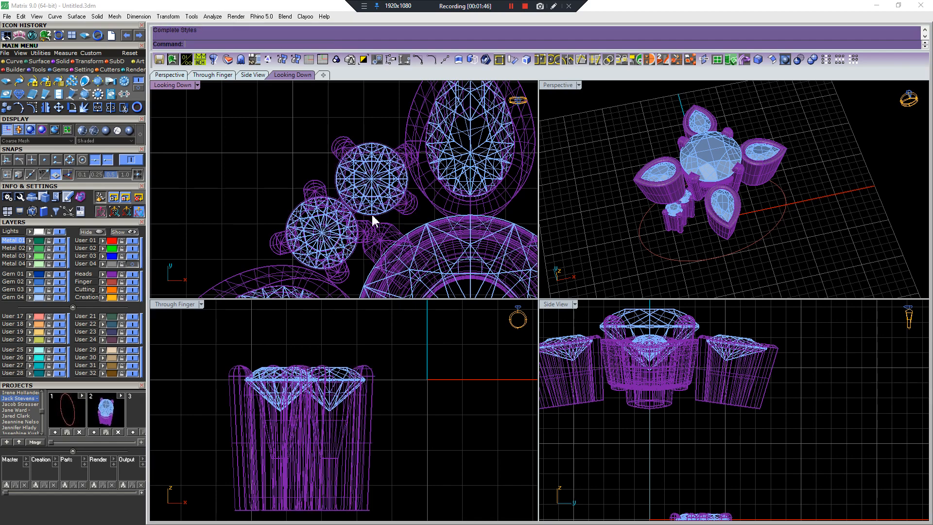
Rotate the second small gem and its head about the gem's centre so its prongs clear the adjacent settings
click(361, 160)
key(ctrl+r)
click(372, 180)
click(422, 153)
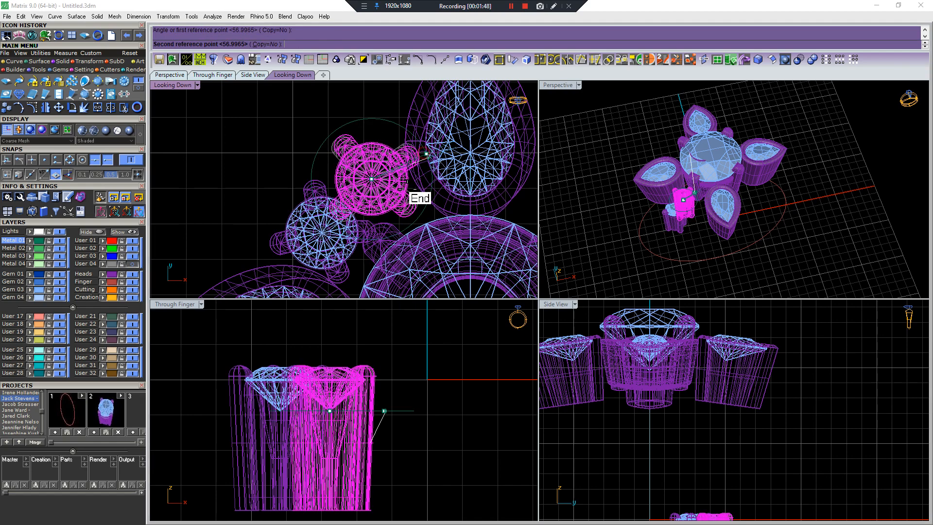
click(426, 205)
key(Escape)
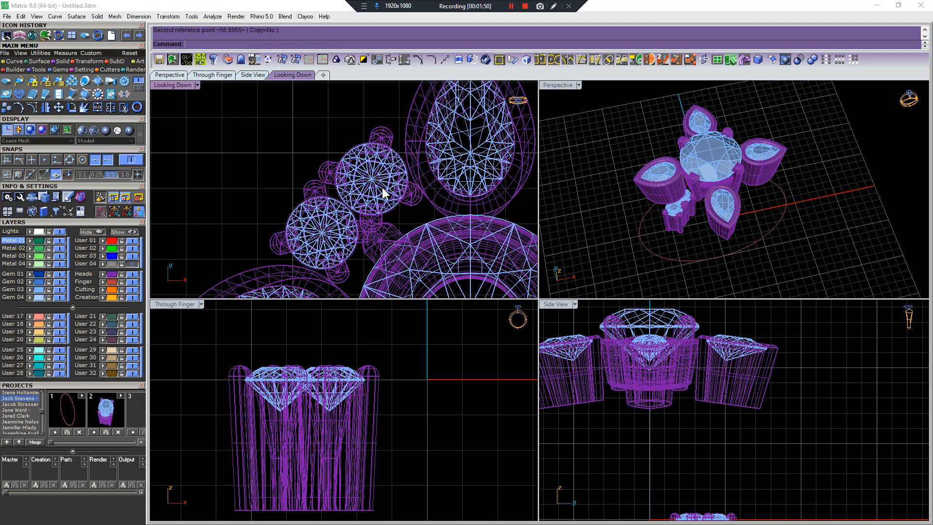
Examine the two small heads against the rest of the cluster in the Perspective, Through Finger and Looking Down views
right_drag(721, 195, 731, 170)
scroll(482, 368, down, 10)
drag(395, 350, 473, 426)
right_drag(462, 439, 460, 466)
scroll(459, 467, down, 4)
key(Escape)
scroll(431, 211, down, 10)
right_drag(431, 210, 381, 199)
key(F4)
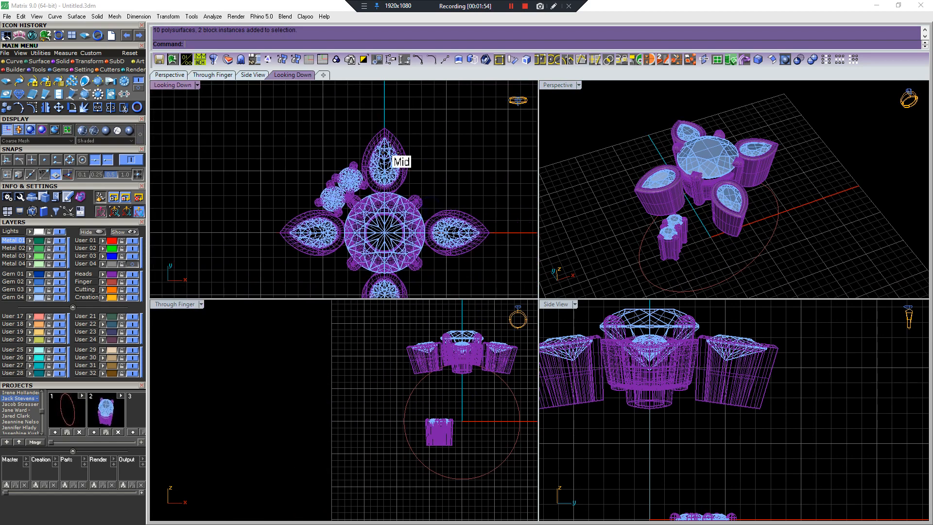
scroll(395, 138, down, 4)
click(393, 109)
key(Return)
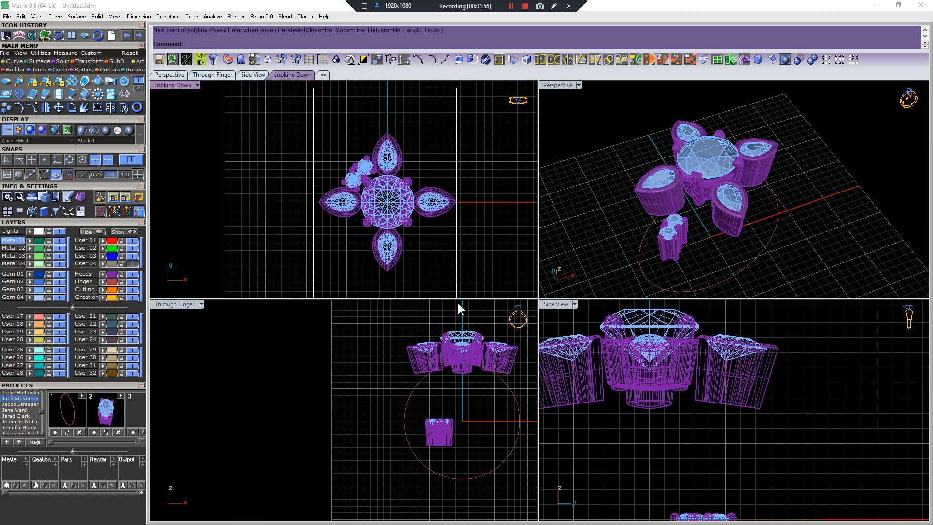
Rotate the whole model about the ring's centre so the two small gems sit evenly on either side of the X axis
drag(458, 304, 466, 305)
key(F5)
click(385, 104)
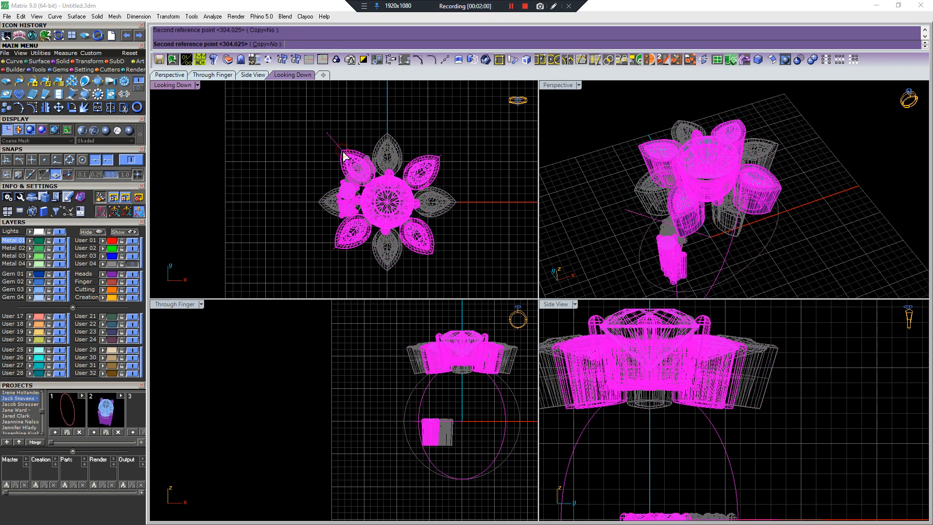
click(343, 152)
key(Escape)
Raise the two small gems with their heads to the level of the surrounding pear settings in the Through Finger view
scroll(451, 432, up, 6)
drag(368, 386, 462, 495)
right_drag(408, 428, 417, 471)
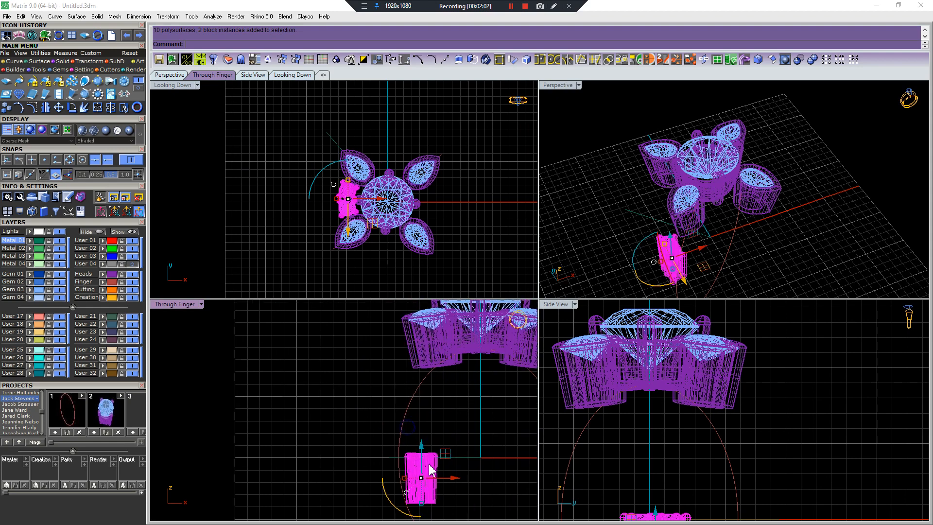
scroll(431, 470, down, 3)
drag(455, 449, 456, 380)
Tilt the pair of small heads in the Through Finger view to follow the slope of the pear settings
scroll(431, 402, up, 8)
right_click(429, 376)
click(466, 359)
click(329, 370)
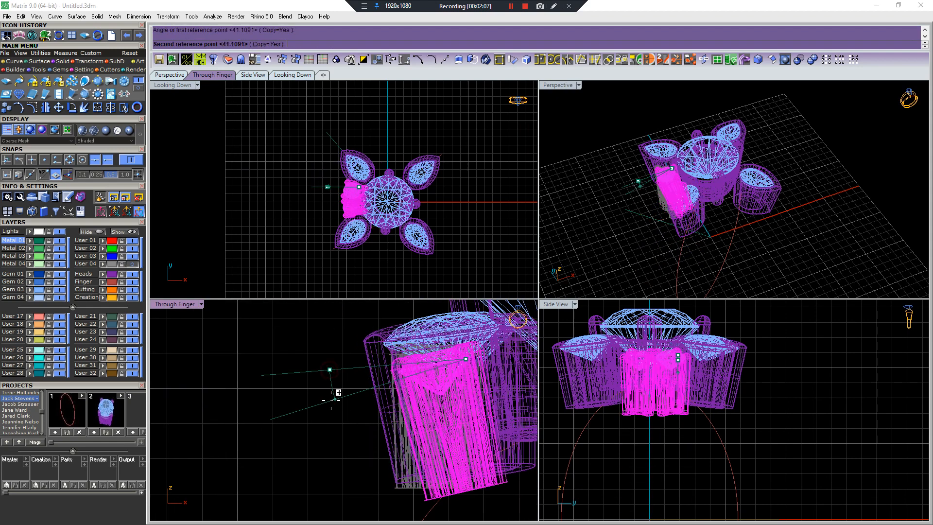
click(340, 386)
Nudge the pair of small heads slightly away from the centre stone in the Looking Down view
scroll(332, 197, up, 6)
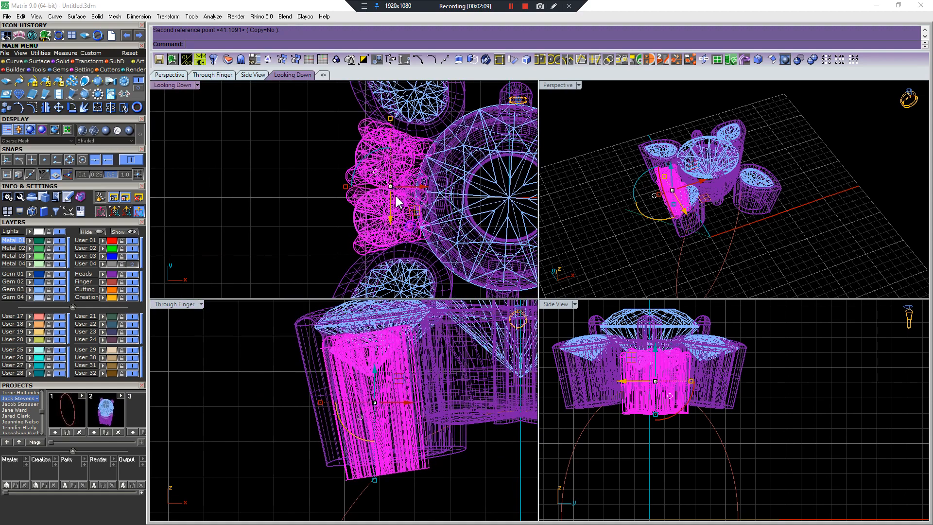
scroll(396, 196, up, 6)
drag(399, 155, 389, 157)
key(Escape)
scroll(404, 150, down, 4)
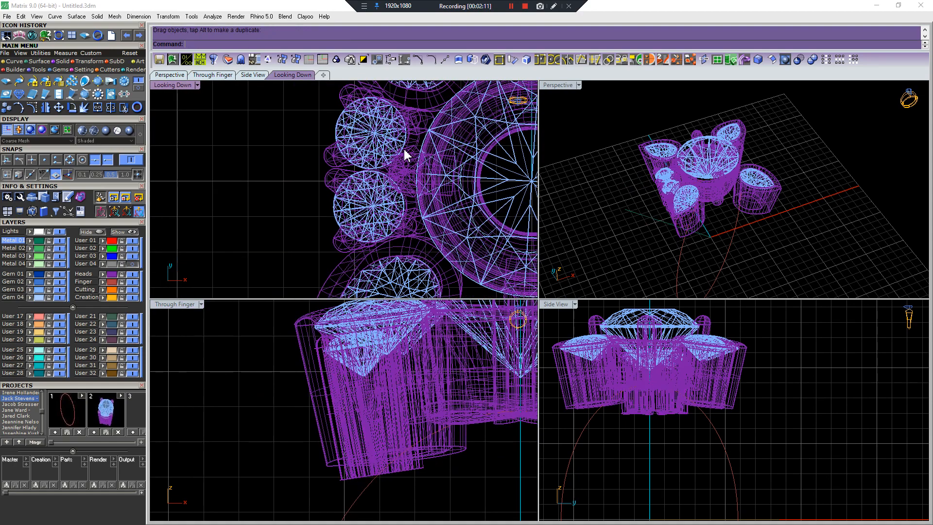
Switch the viewports to Plastic shading and examine the small heads' clearance around the centre stone's prong
right_drag(404, 150, 403, 180)
scroll(623, 199, up, 8)
right_drag(695, 166, 808, 205)
click(783, 62)
scroll(749, 196, up, 5)
click(647, 206)
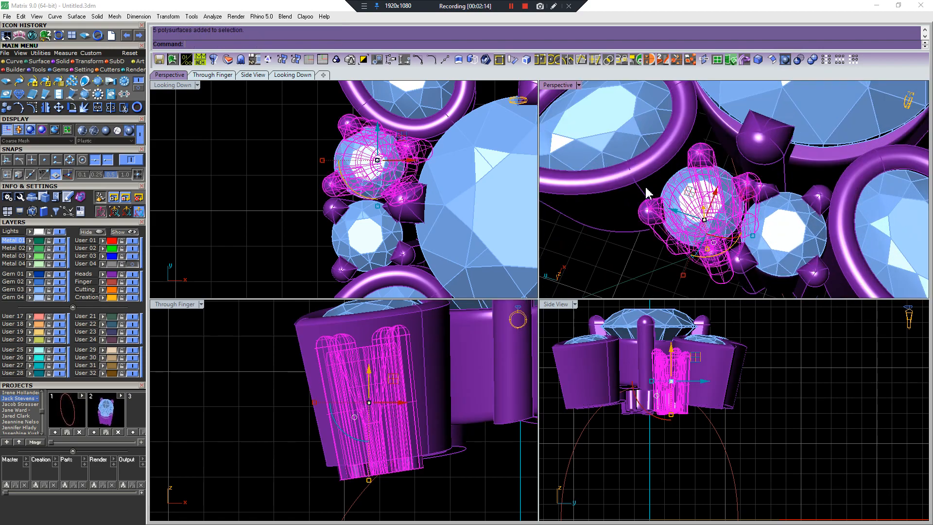
Move both small gems and heads farther out from the centre stone's prong and raise them slightly in the Through Finger view
scroll(427, 165, down, 4)
drag(306, 124, 459, 282)
scroll(420, 212, up, 6)
drag(375, 210, 363, 211)
right_drag(379, 373, 385, 445)
drag(384, 441, 384, 424)
scroll(385, 425, down, 8)
click(623, 247)
scroll(756, 181, down, 4)
right_drag(758, 179, 794, 189)
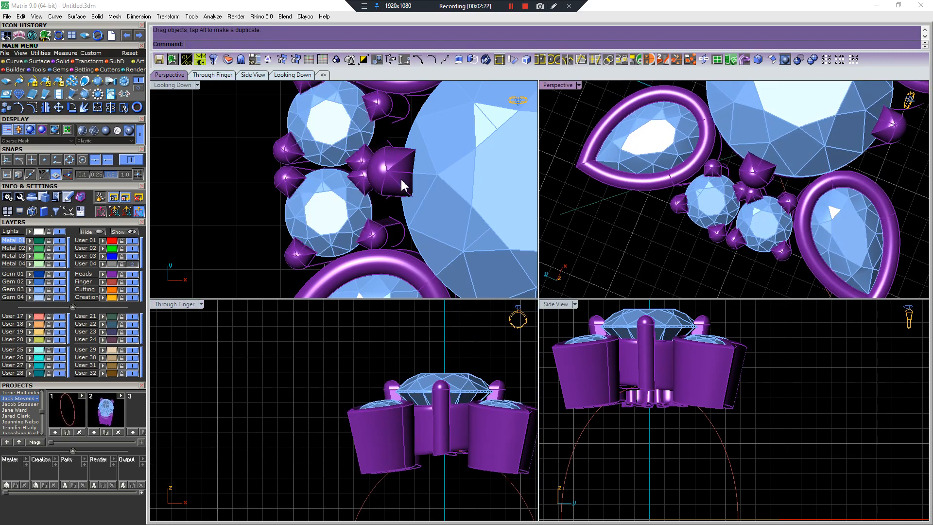
Rotate the upper small gem and its head slightly in the Looking Down view to fit between the neighbouring settings
right_drag(325, 124, 325, 204)
drag(298, 129, 249, 205)
scroll(248, 206, down, 4)
scroll(301, 226, up, 6)
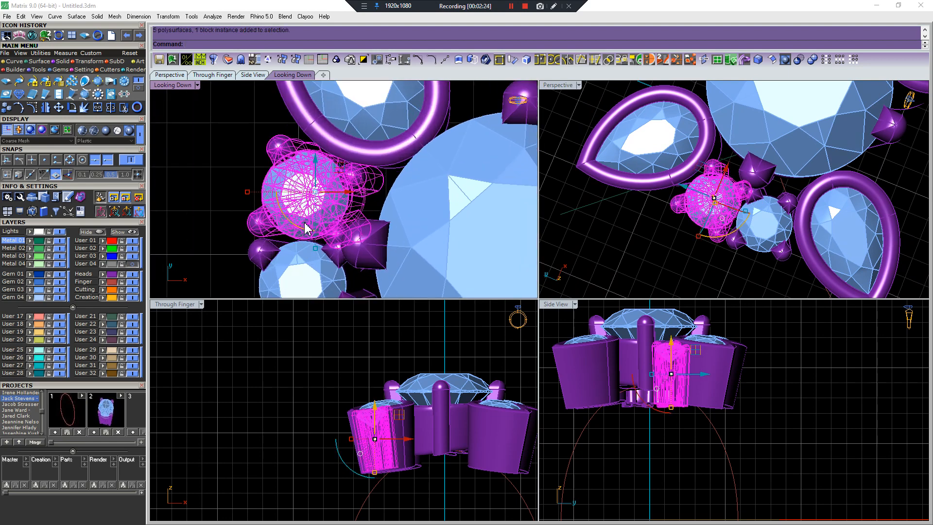
right_click(302, 227)
click(326, 241)
click(211, 219)
click(212, 213)
scroll(211, 214, down, 6)
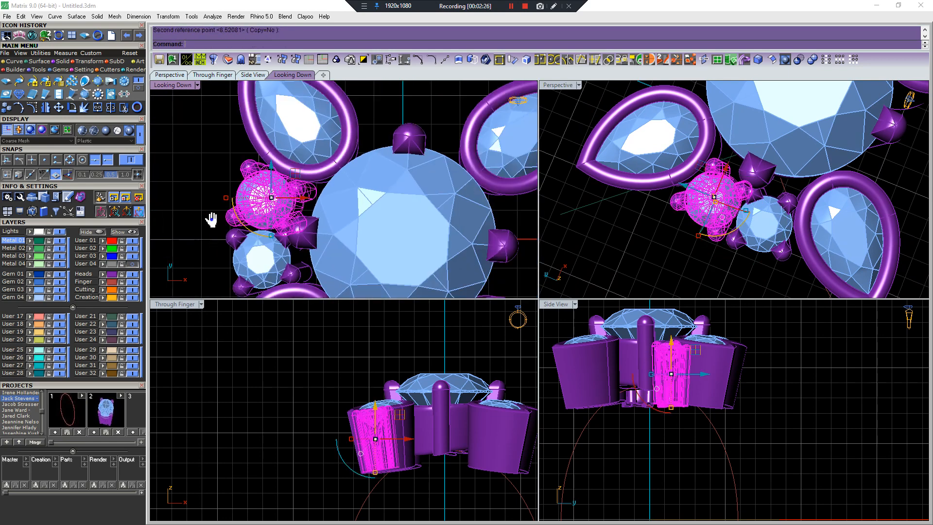
Delete the lower small gem and head and replace them with a mirrored copy of the adjusted upper one across the X axis
right_drag(210, 217, 204, 187)
drag(200, 187, 331, 295)
key(Delete)
drag(209, 121, 320, 210)
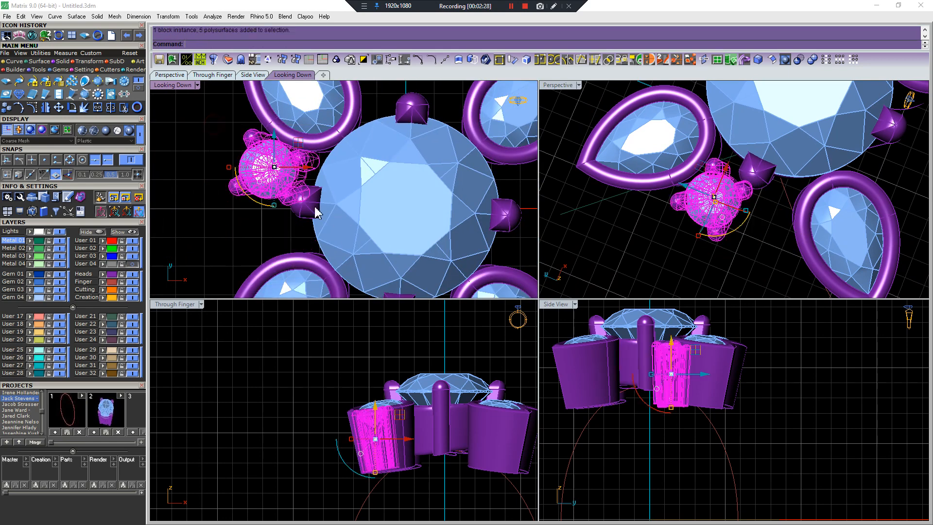
key(ctrl+m)
click(311, 201)
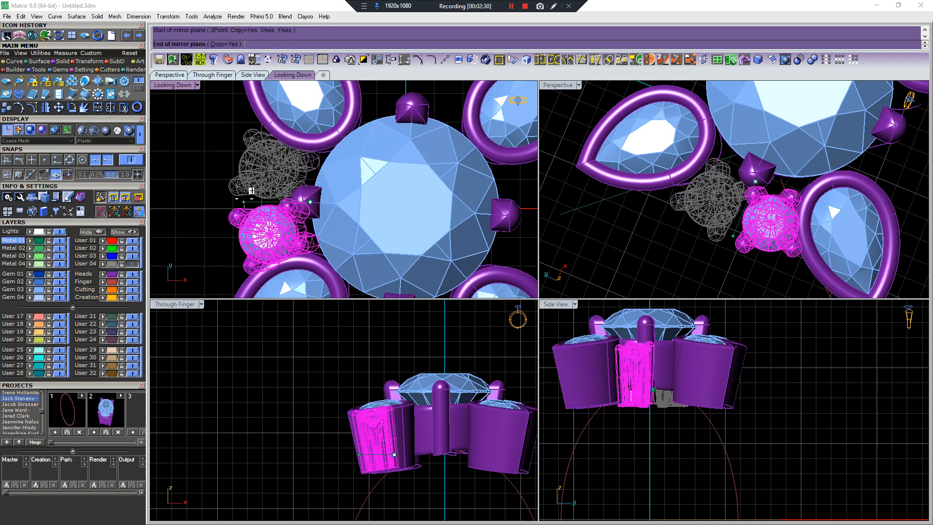
click(252, 190)
scroll(265, 184, down, 3)
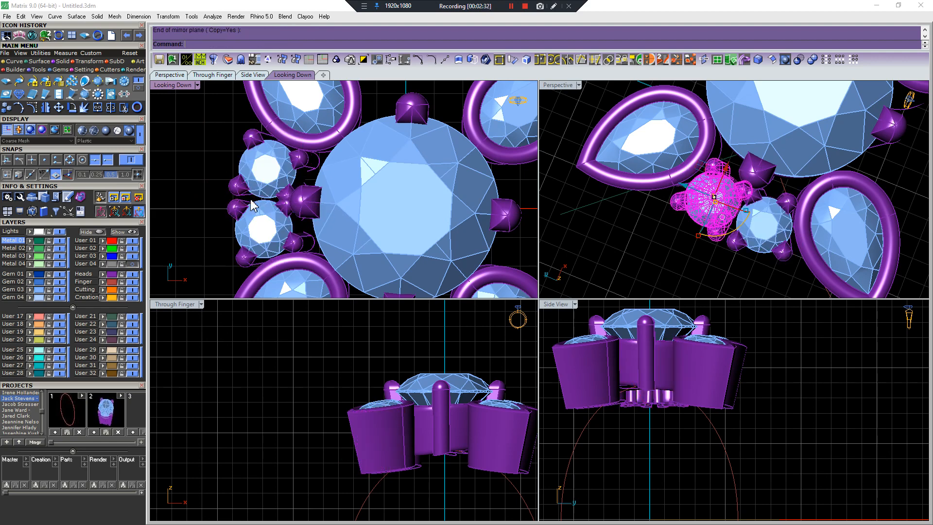
drag(206, 143, 314, 253)
click(465, 255)
right_drag(758, 187, 795, 162)
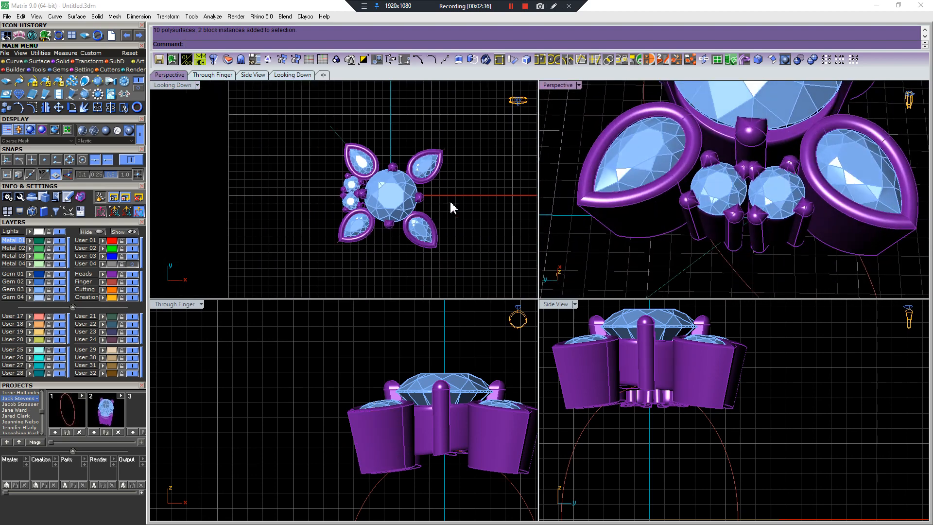
Rotate the whole model back about the origin so the pear settings align with the X and Y axes, and delete the reference line
scroll(450, 200, down, 3)
drag(450, 247, 488, 263)
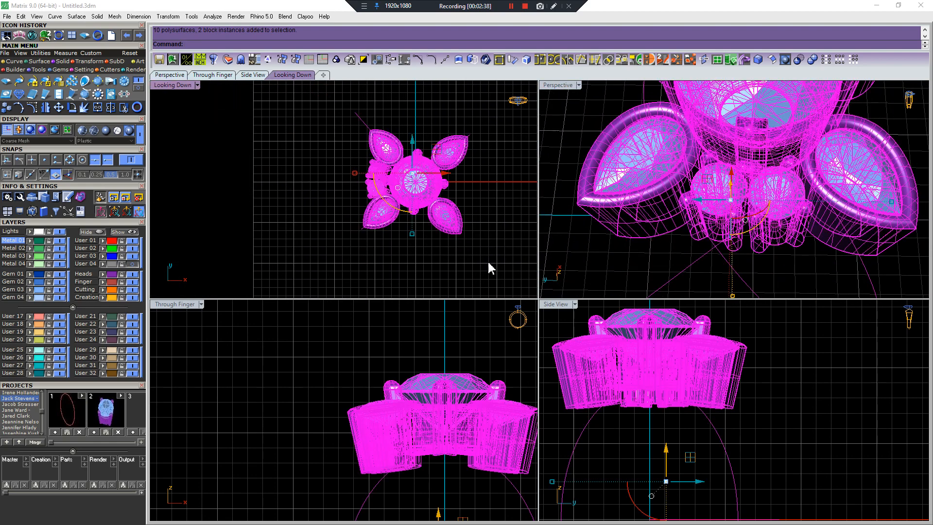
key(ctrl+r)
click(416, 182)
click(354, 112)
key(alt)
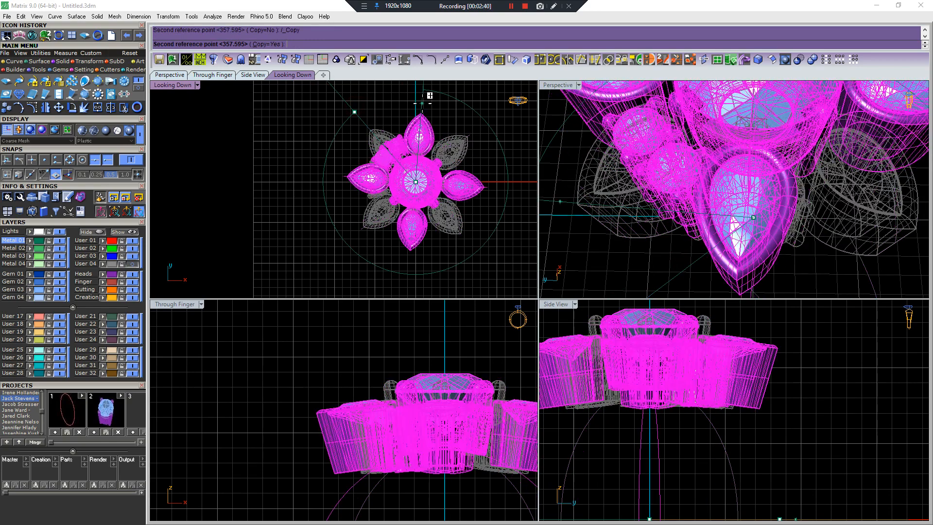
key(alt)
key(Escape)
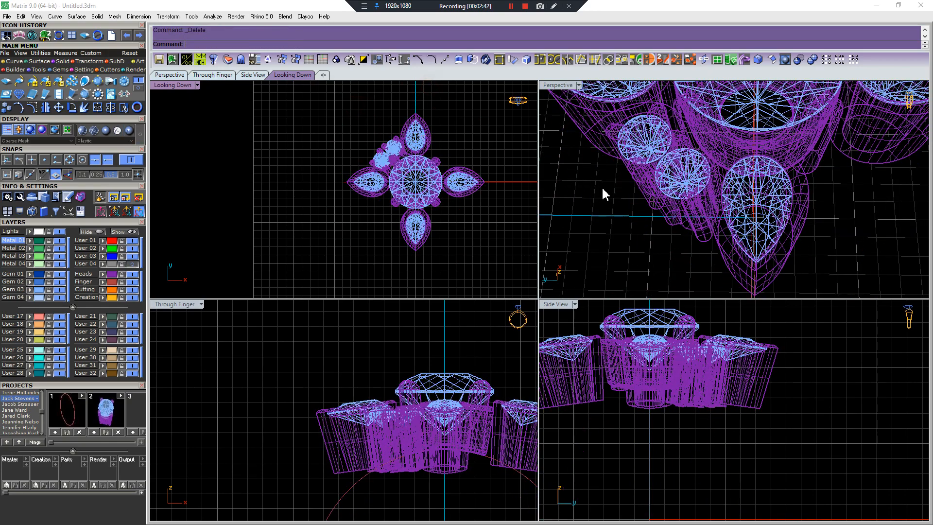
Examine the cluster in Plastic shading in the Perspective, Through Finger and Looking Down views
scroll(648, 170, down, 6)
right_drag(649, 171, 738, 170)
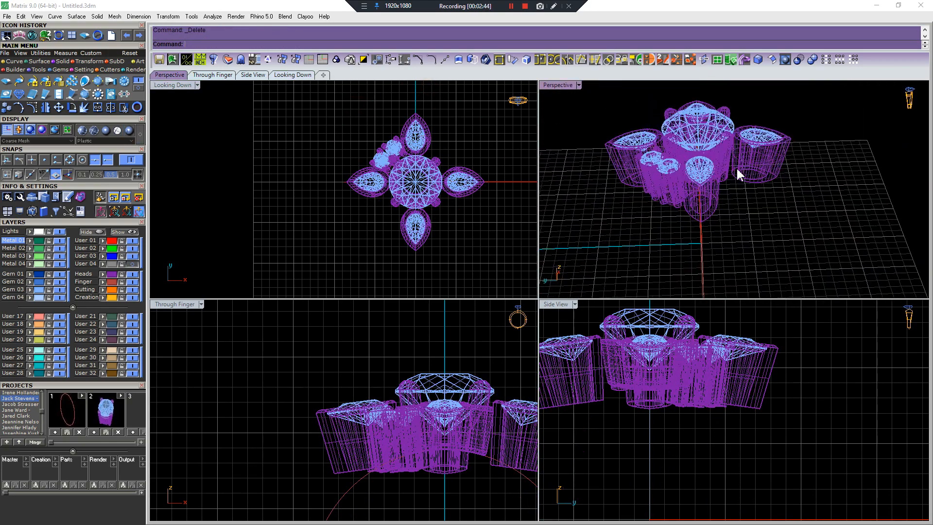
click(800, 59)
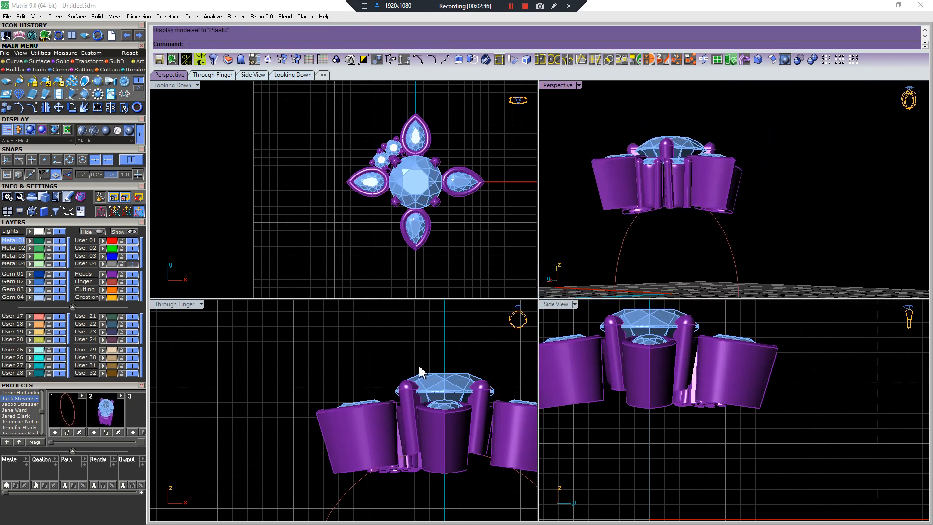
scroll(420, 367, down, 5)
scroll(398, 411, up, 5)
scroll(398, 413, down, 2)
right_drag(399, 415, 339, 430)
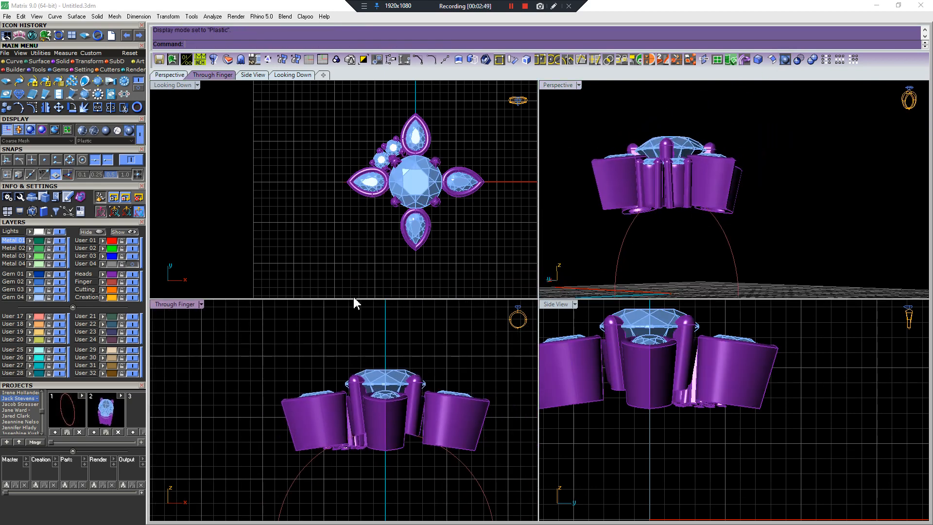
scroll(354, 204, up, 4)
right_drag(376, 160, 322, 235)
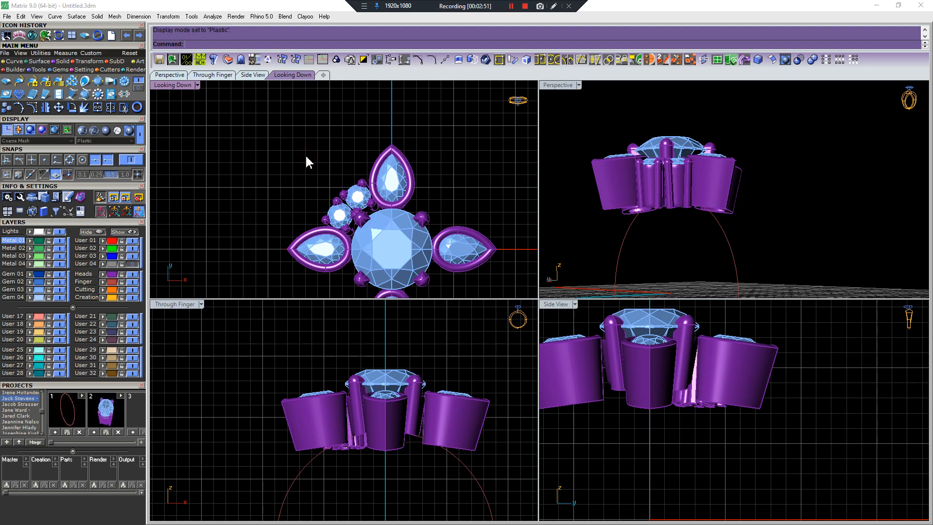
Mirror the pair of small gems and heads across the Y axis and both pairs across the X axis to fill all four gaps
drag(291, 156, 384, 219)
key(ctrl+m)
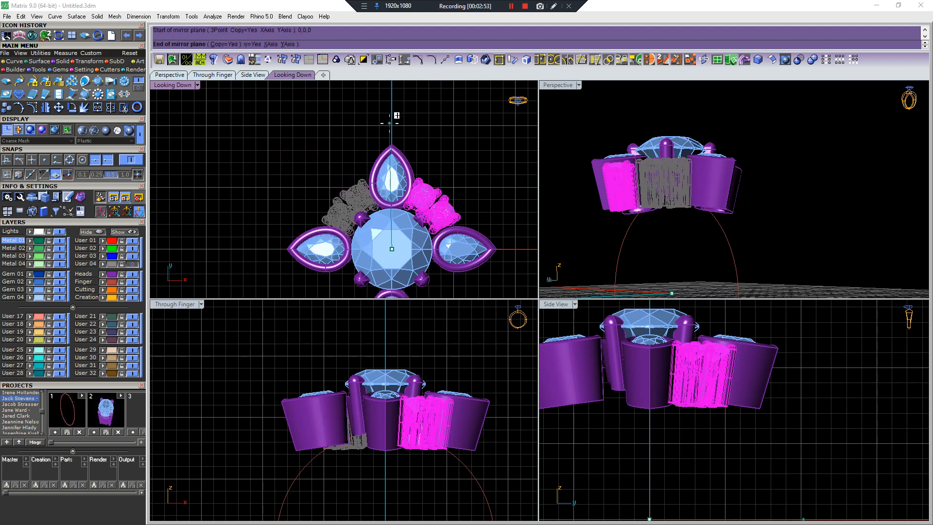
click(389, 123)
drag(480, 233, 492, 239)
key(ctrl+m)
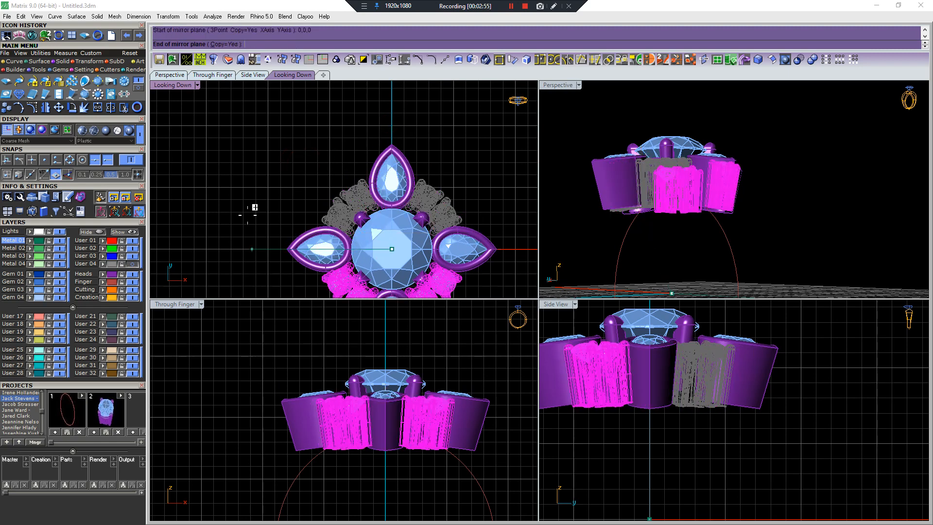
click(247, 214)
Select the completed cluster and save the model to project slot 3
scroll(354, 219, down, 4)
right_drag(445, 290, 446, 220)
mouse_move(624, 184)
right_down()
mouse_move(623, 123)
mouse_move(622, 170)
right_up()
drag(616, 119, 799, 255)
right_drag(773, 248, 756, 181)
drag(633, 110, 756, 210)
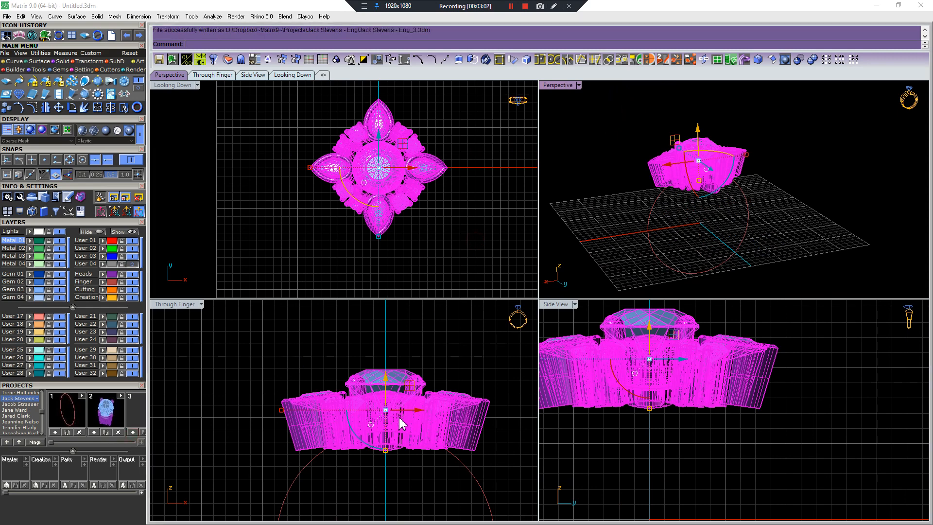
key(Escape)
Offset the finger-size circle outward by 1.8 mm in the Through Finger view
scroll(402, 425, down, 6)
right_drag(406, 434, 400, 385)
scroll(402, 389, up, 2)
drag(451, 428, 412, 443)
key(ctrl+shift+o)
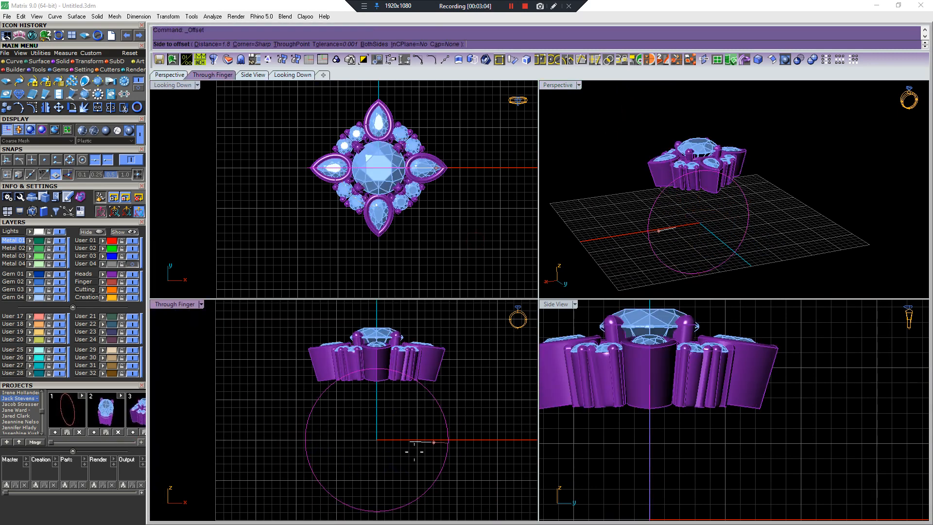
click(474, 455)
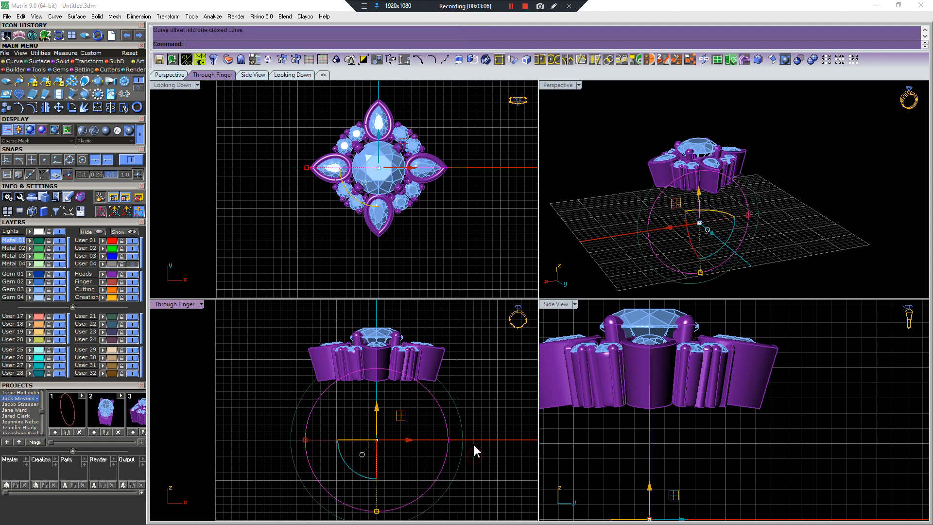
Rebuild the outer offset curve with 10 control points and turn its points on
key(F10)
right_drag(300, 366, 290, 385)
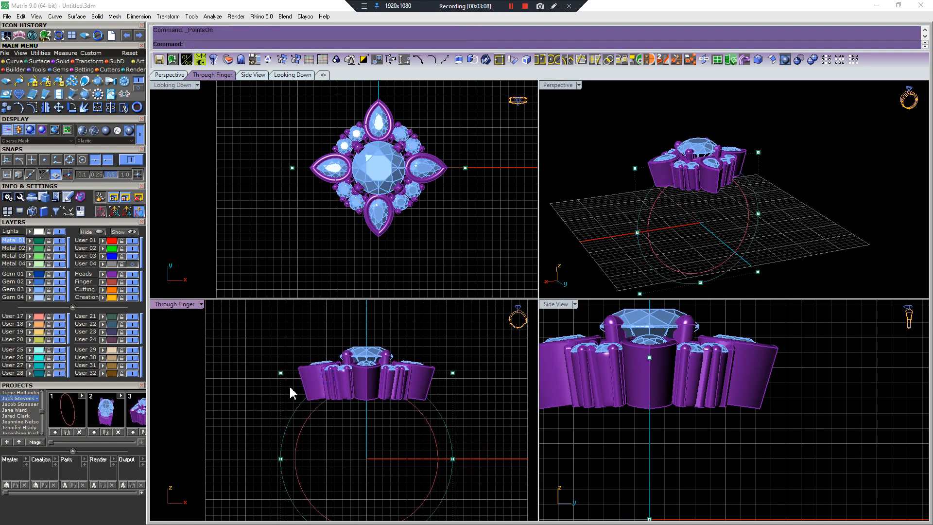
key(Escape)
click(298, 404)
key(ctrl+r)
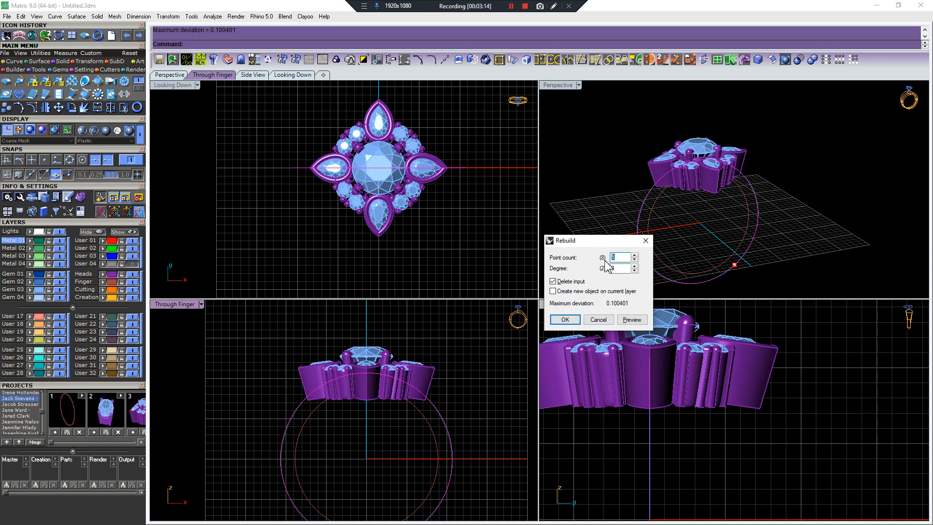
click(556, 318)
key(F10)
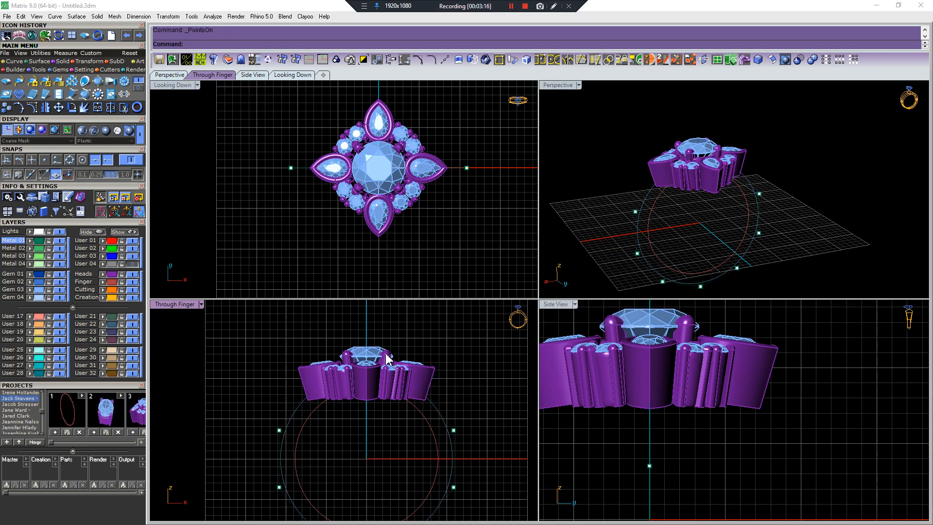
Raise the outer curve's top three control points into the cluster and scale them about the origin
drag(255, 368, 445, 407)
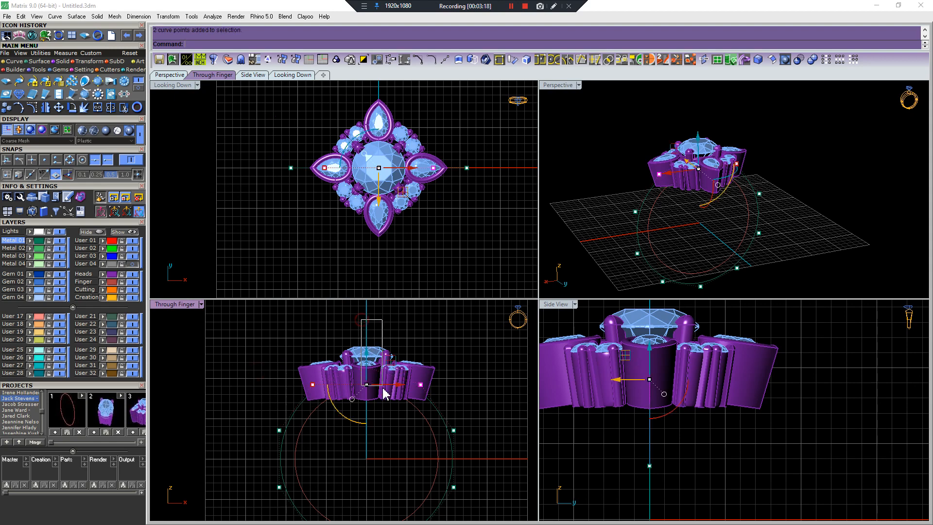
shift+click(366, 367)
scroll(366, 351, up, 2)
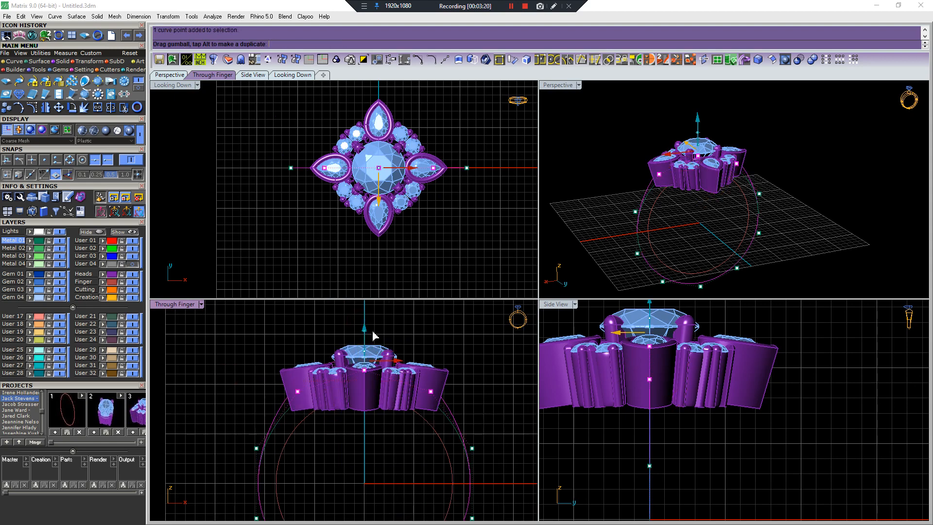
scroll(380, 329, down, 2)
scroll(355, 385, down, 2)
key(F5)
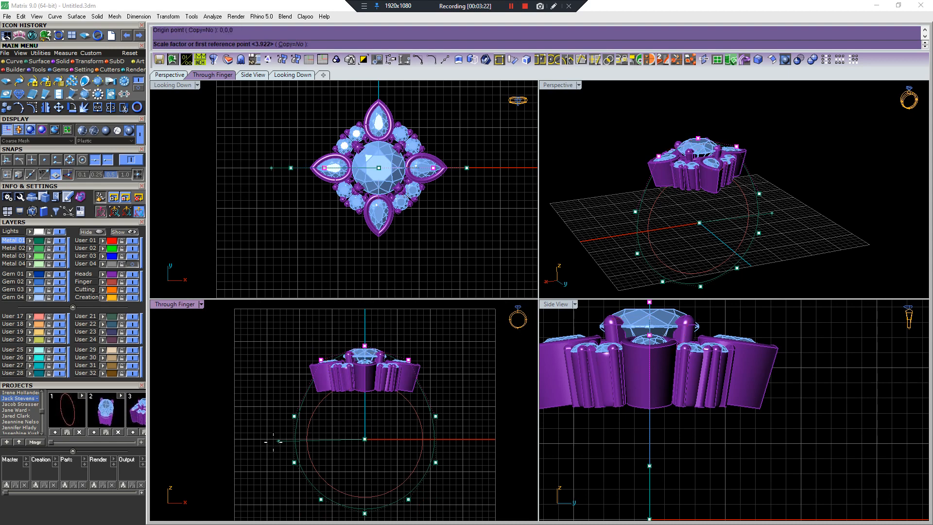
click(267, 432)
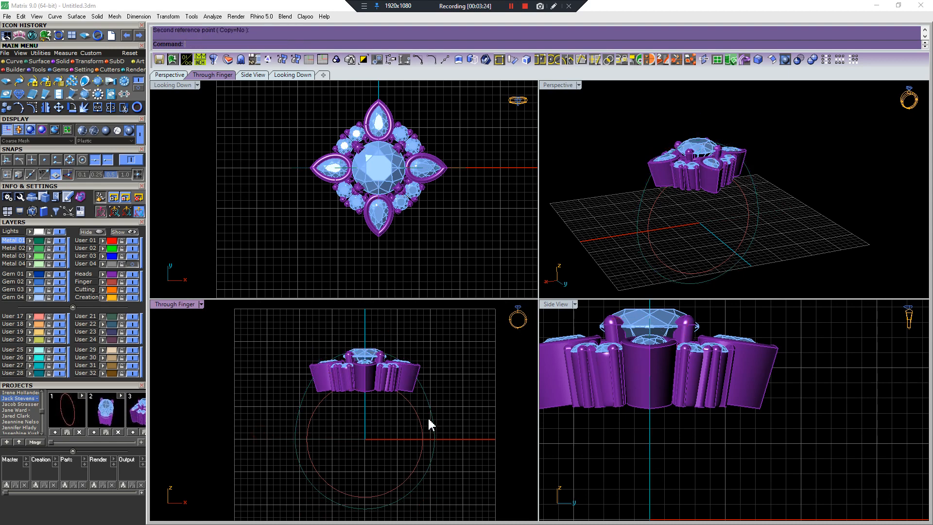
click(467, 420)
Select the whole model including the ring curves and save it to project slot 4
right_drag(698, 211, 786, 138)
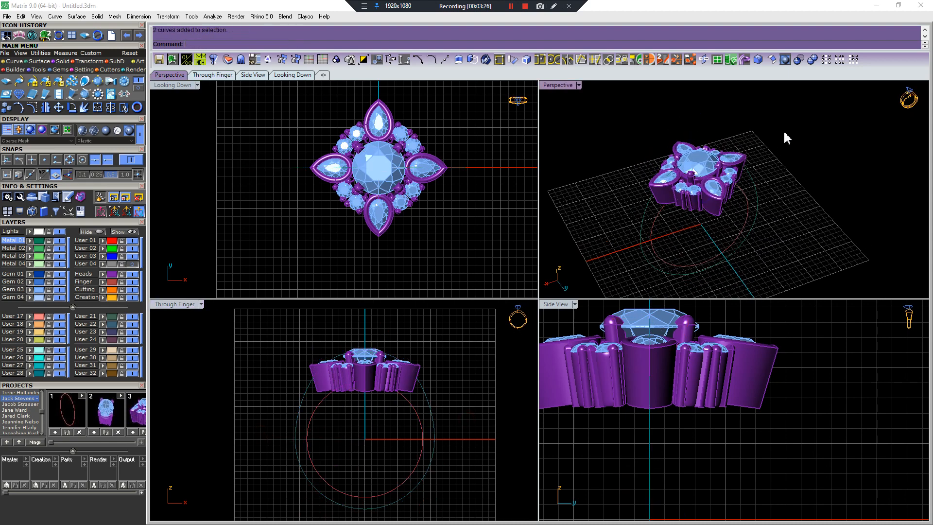
key(ctrl+a)
drag(55, 444, 68, 443)
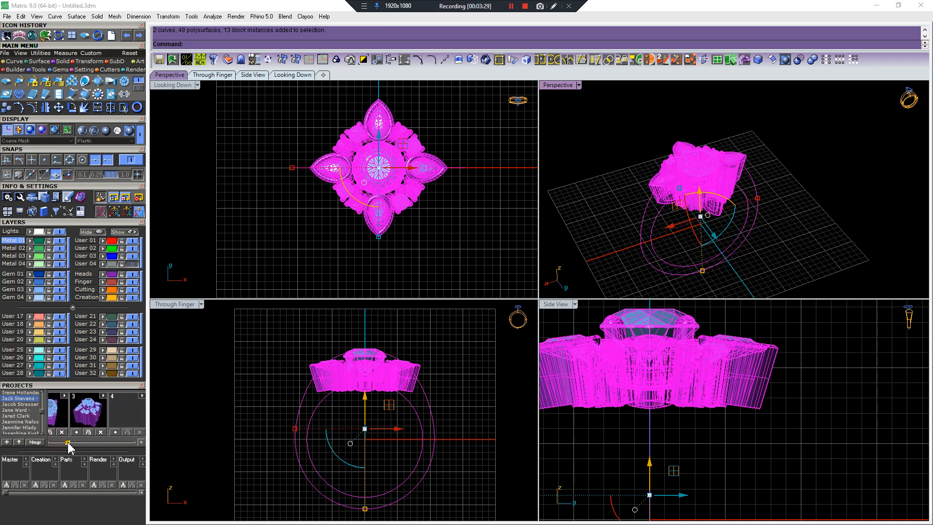
click(113, 432)
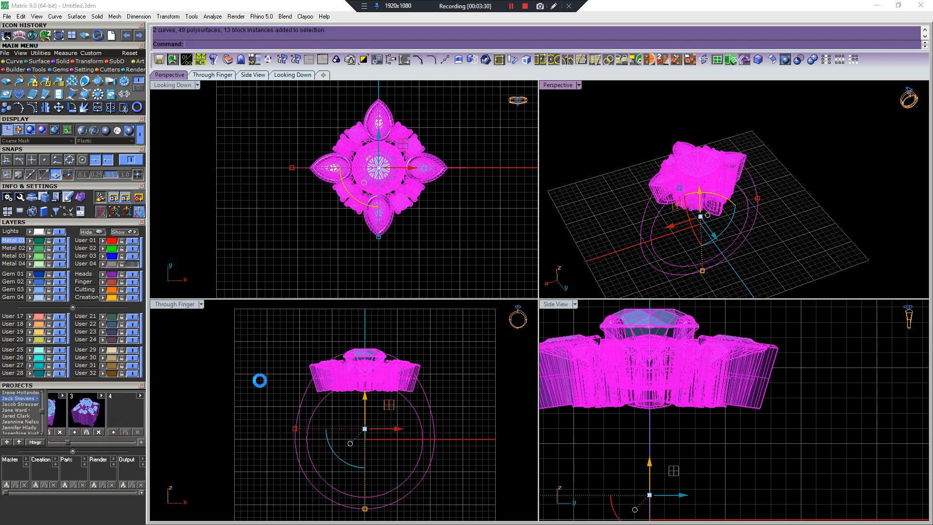
Place a shank profile on the inner finger-size circle with Add Profiles
click(446, 439)
click(422, 431)
right_drag(685, 292, 739, 236)
key(F6)
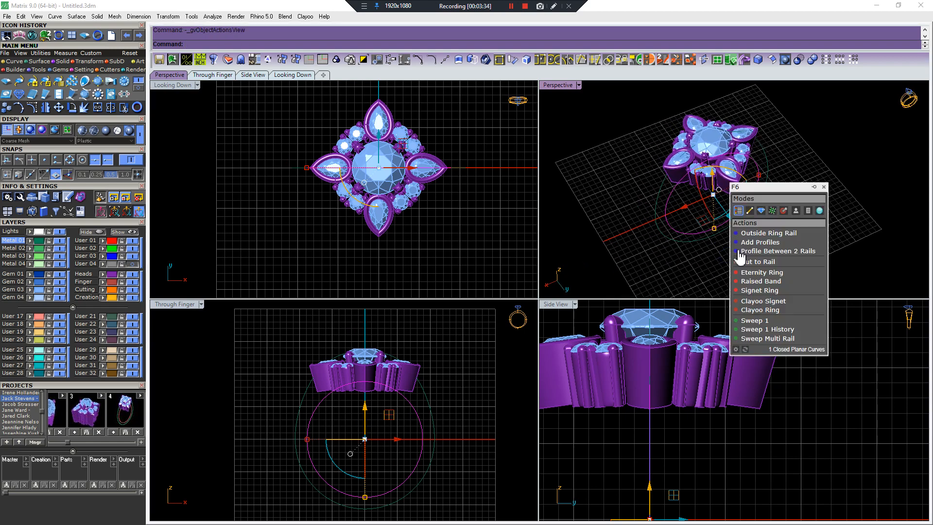
click(780, 242)
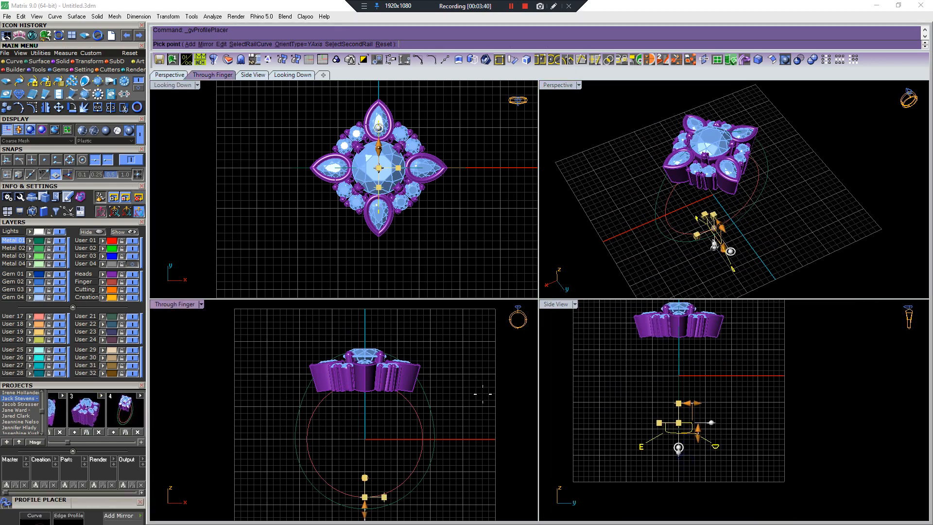
Change the placed profile to the gwl comfort fit shape from the Shank Profile library
key(ctrl+Tab)
key(ctrl+Tab)
key(ctrl+Tab)
drag(121, 503, 932, 238)
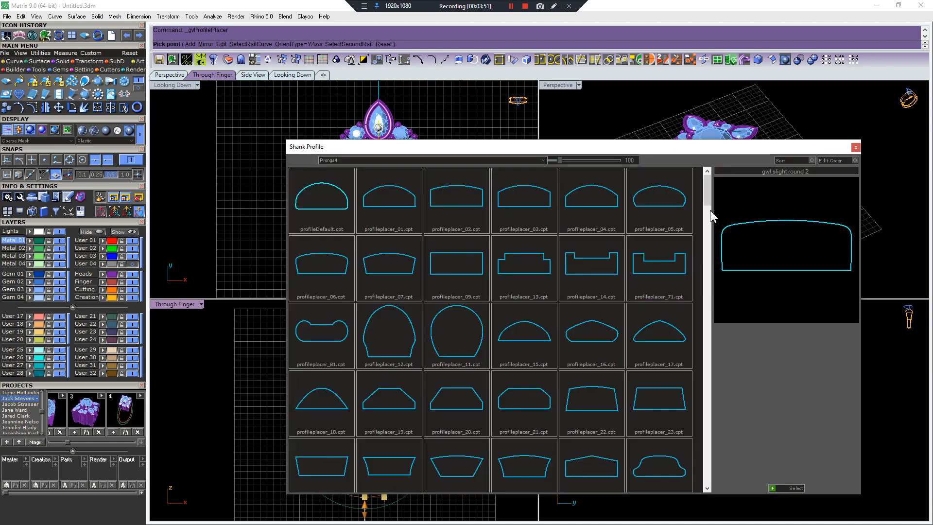
drag(707, 191, 703, 490)
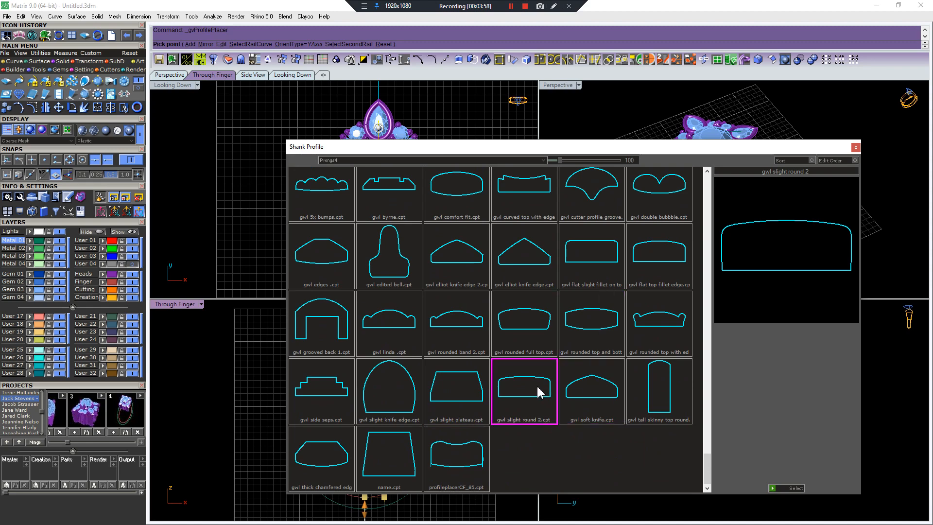
click(459, 188)
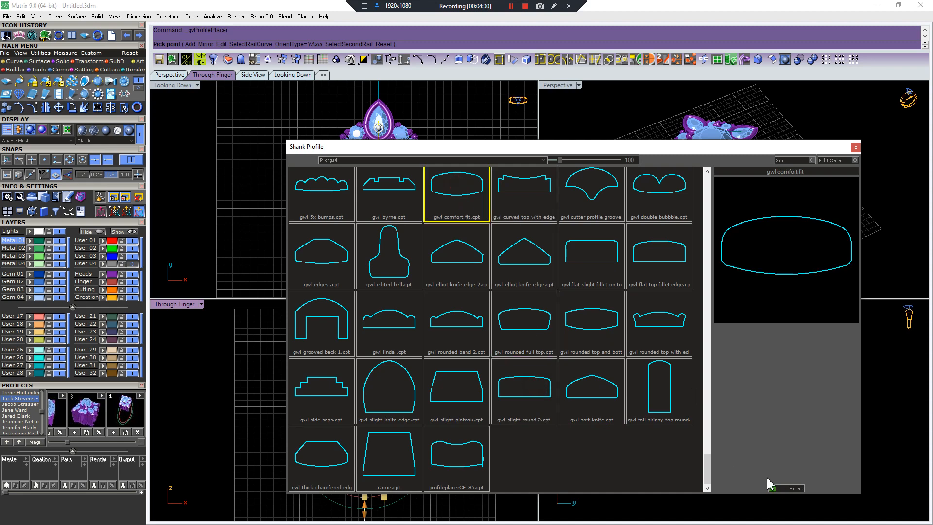
click(773, 489)
Narrow the bottom profile in the Side View and add a second profile near the top of the inner rail
scroll(676, 427, up, 10)
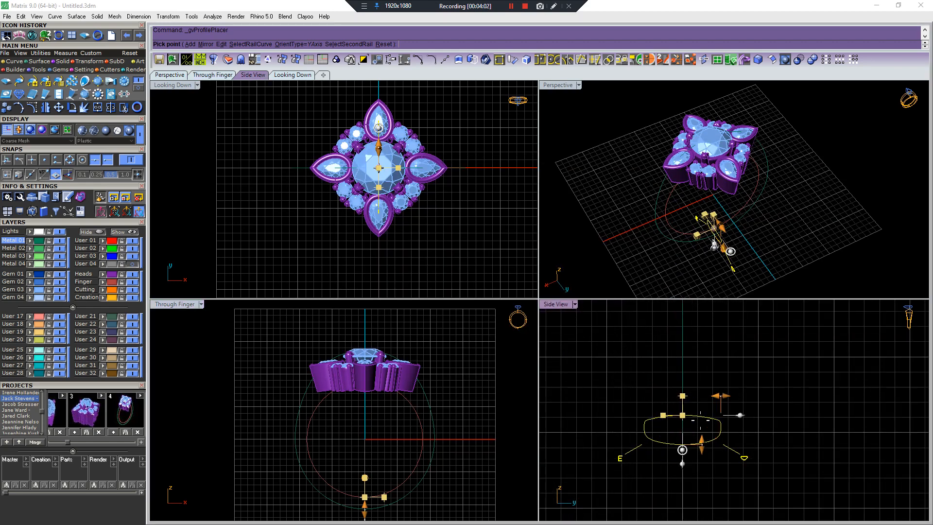
mouse_move(721, 395)
mouse_down()
mouse_move(708, 392)
mouse_move(743, 393)
mouse_move(714, 400)
mouse_up()
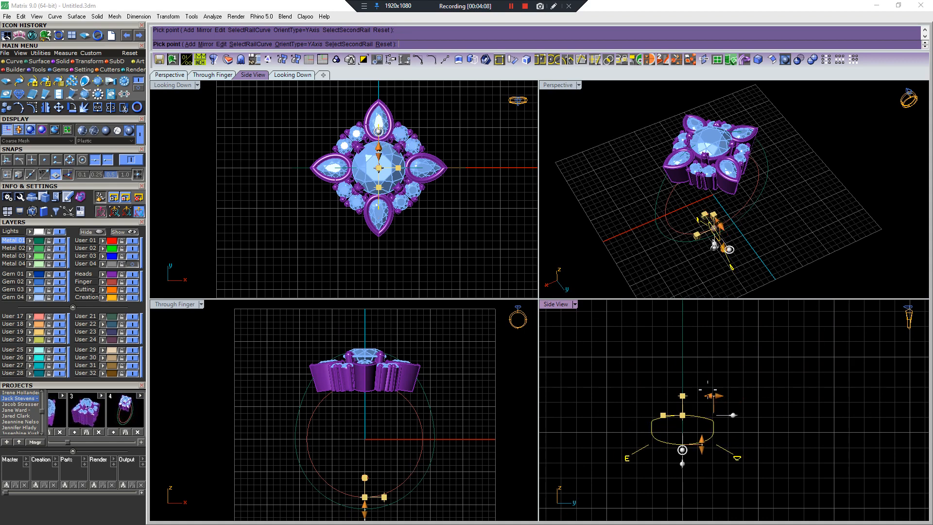
right_drag(743, 218, 757, 197)
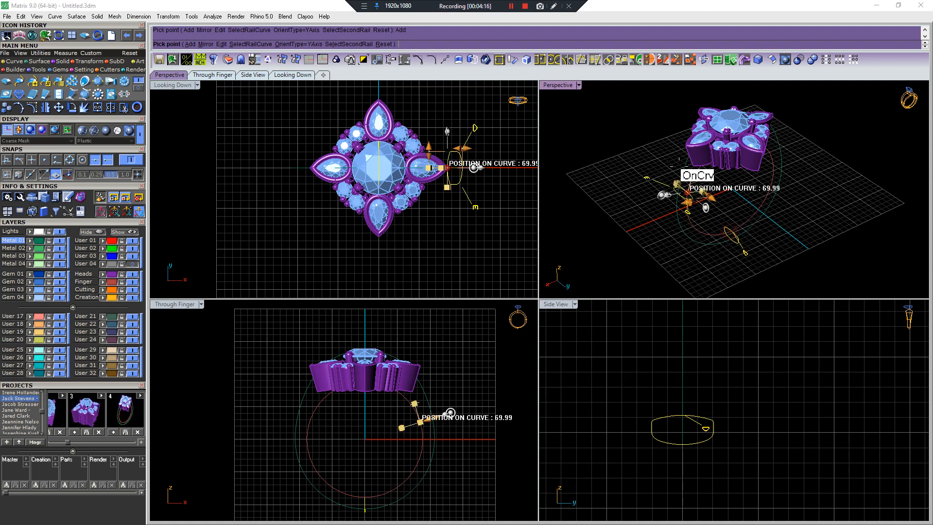
click(738, 141)
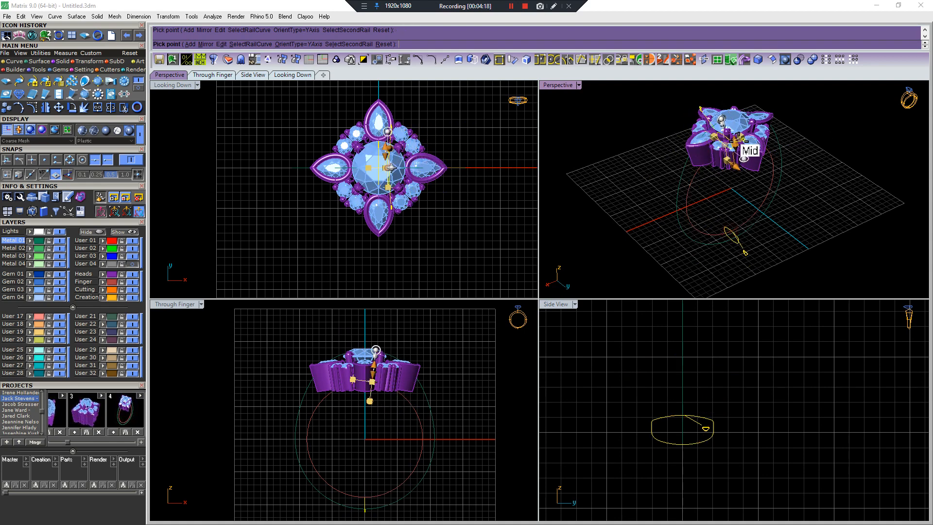
Hide the Heads and Gem 03 layers and set the outer curve as the second rail for the upper profile
click(131, 275)
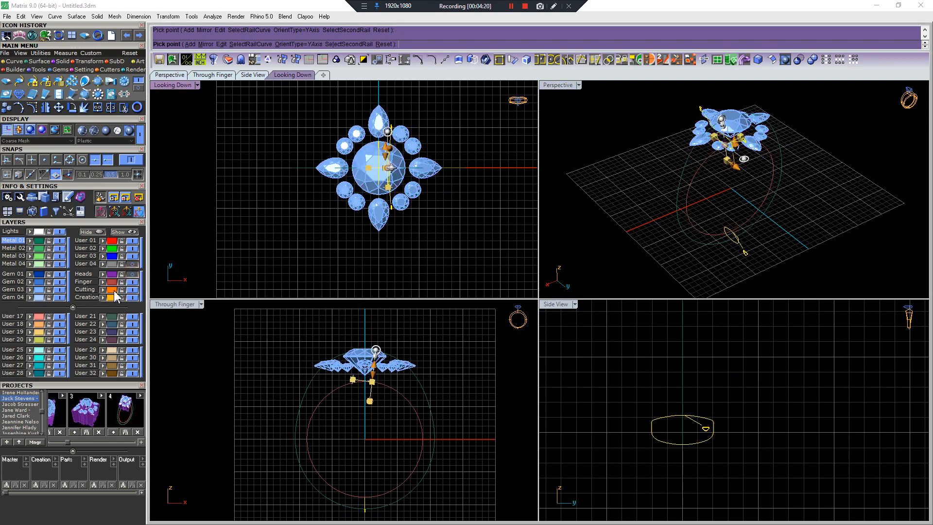
click(60, 291)
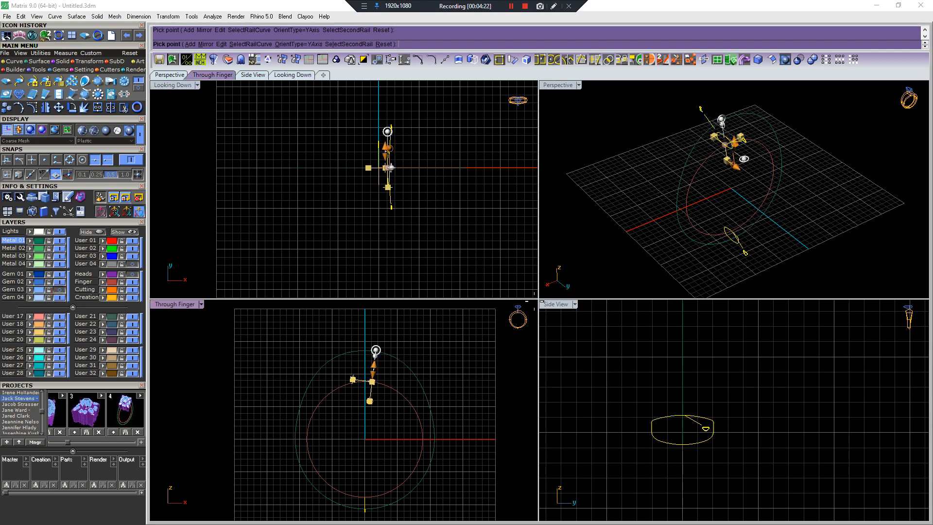
shift+right_drag(673, 218, 641, 244)
scroll(680, 192, up, 8)
shift+right_drag(681, 192, 660, 274)
click(365, 44)
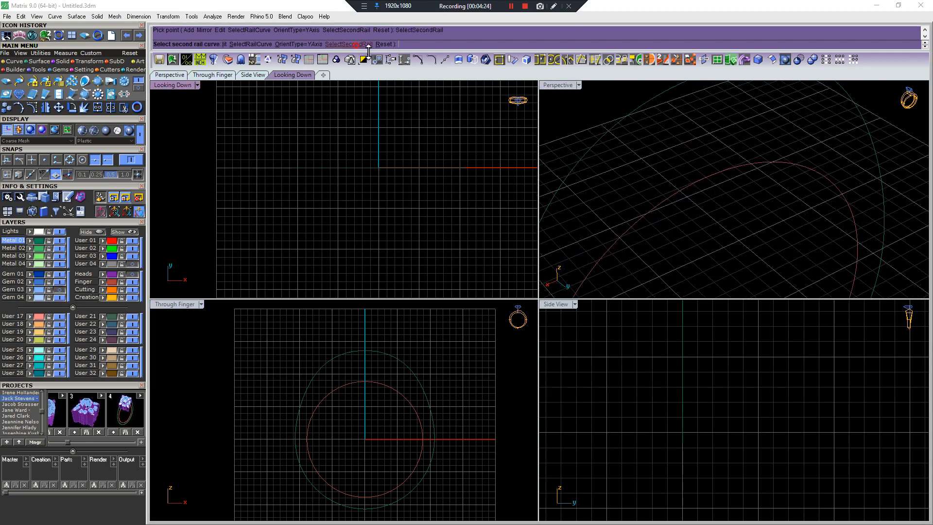
scroll(639, 127, down, 6)
scroll(639, 131, down, 2)
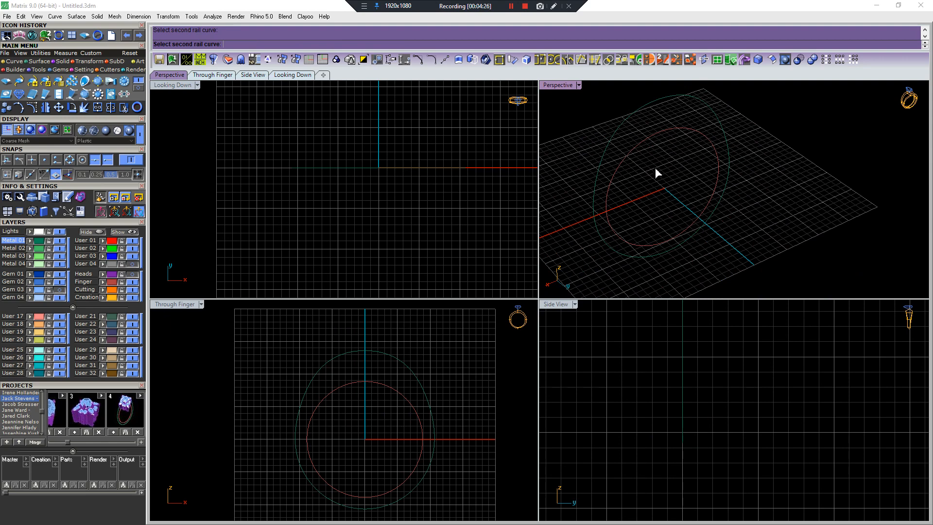
click(637, 111)
Move the upper profile along the inner rail to its top center point
right_drag(637, 141, 678, 111)
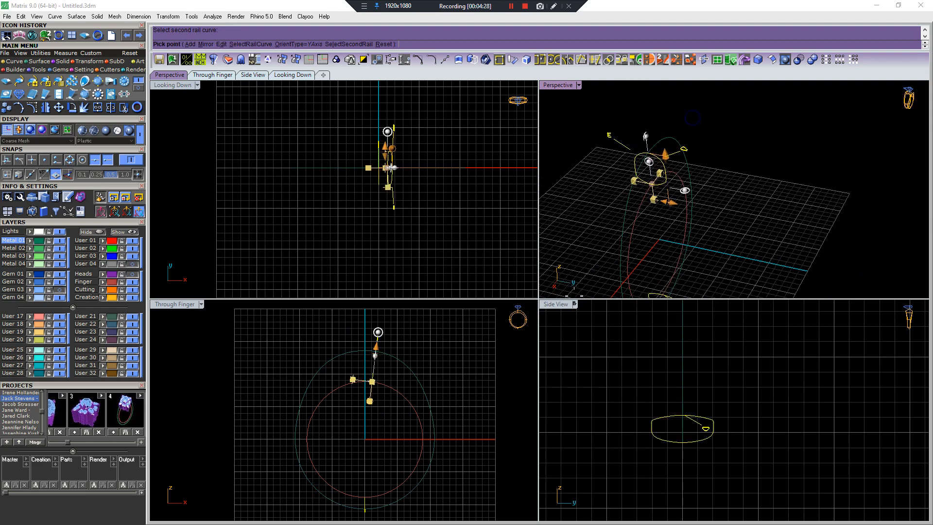
scroll(655, 401, down, 6)
scroll(656, 399, up, 6)
scroll(366, 380, up, 8)
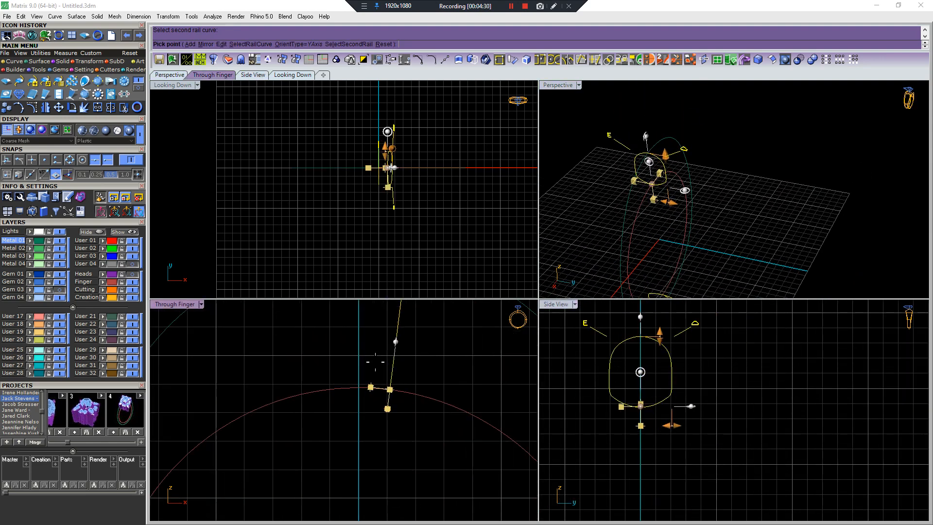
right_drag(635, 201, 647, 179)
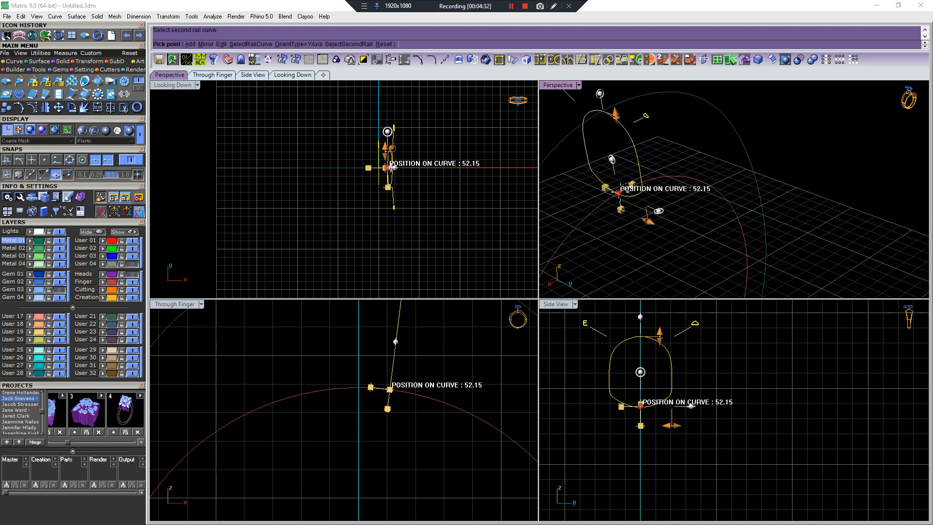
click(646, 181)
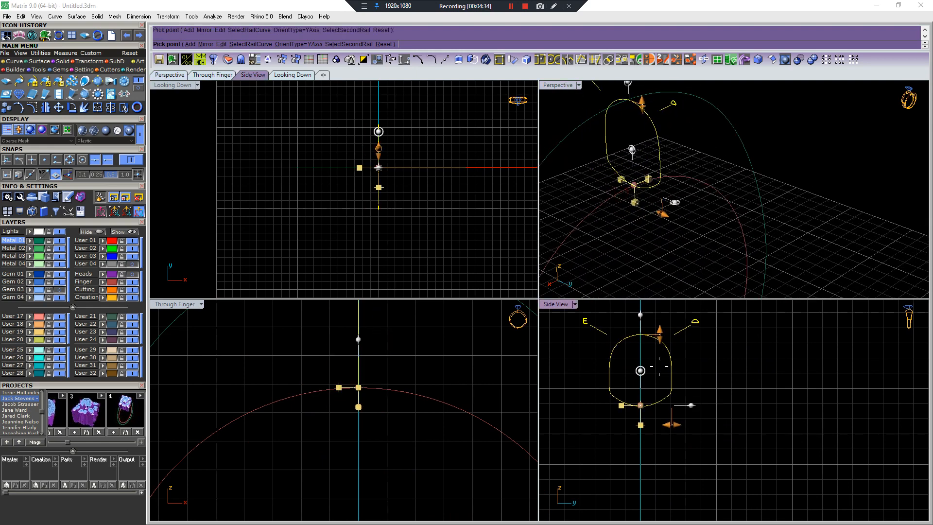
Narrow the top profile symmetrically into a slim upright oval, keeping its height between the two rails
drag(675, 424, 653, 425)
scroll(653, 418, down, 6)
scroll(648, 180, down, 6)
right_drag(648, 185, 677, 199)
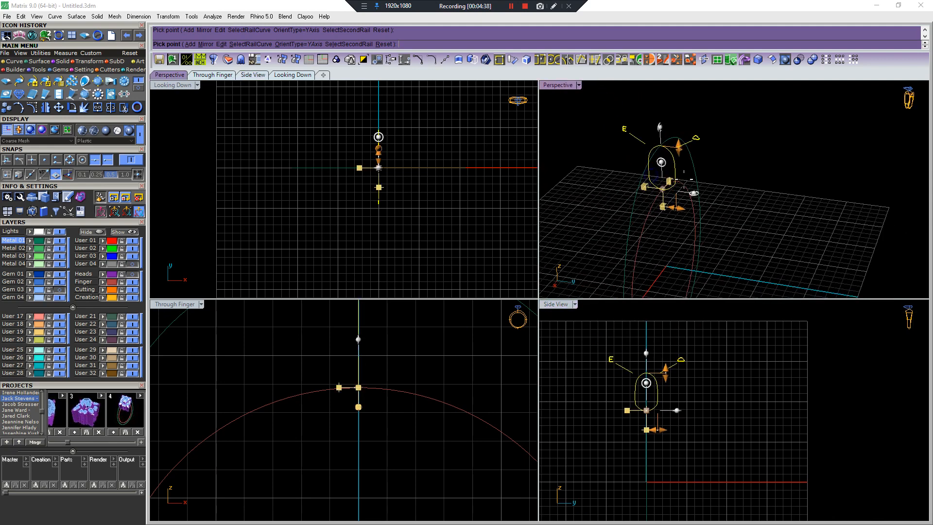
scroll(678, 203, up, 5)
drag(675, 203, 668, 204)
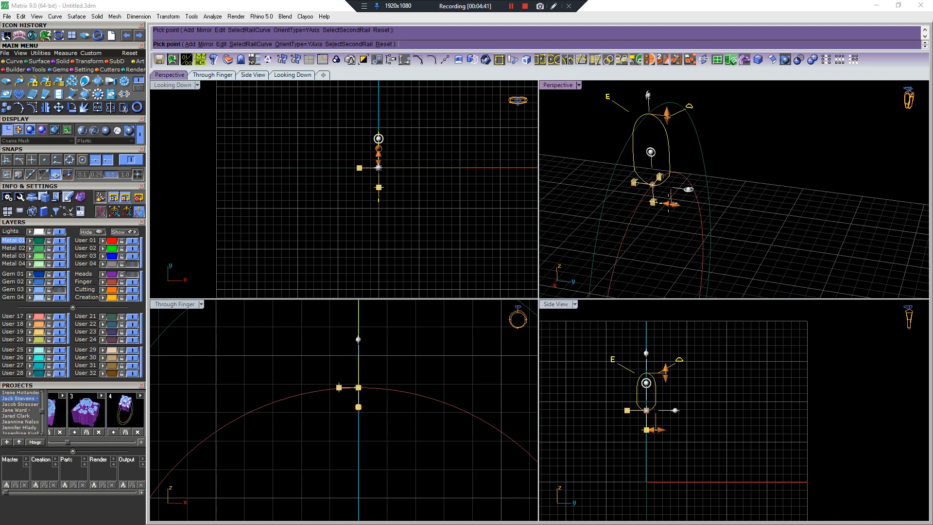
mouse_move(656, 200)
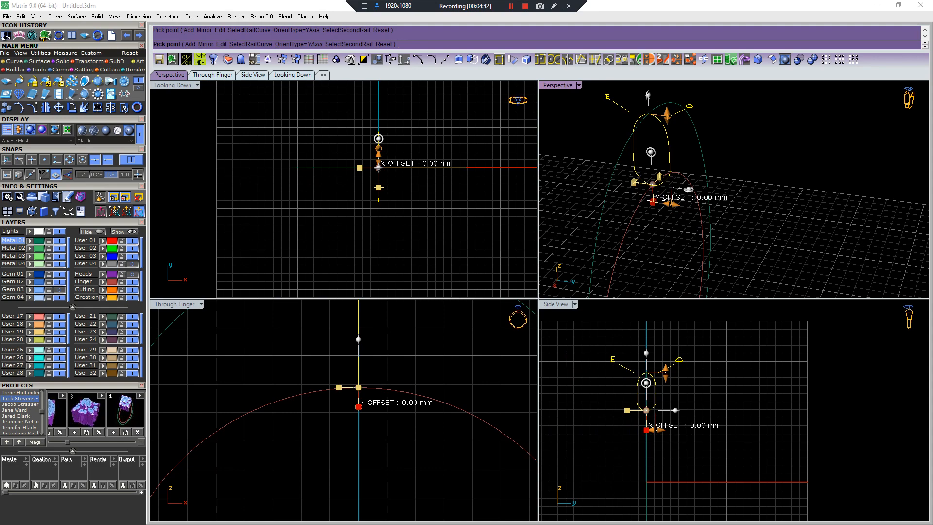
scroll(650, 198, up, 5)
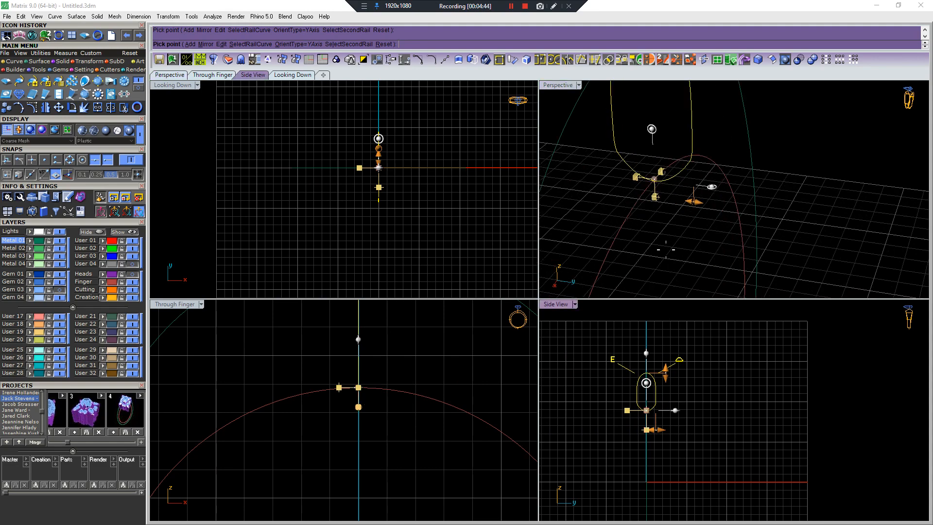
Sweep the bottom and top profiles along the inner and outer ring rails with Maintain height and Closed sweep enabled
scroll(695, 209, down, 6)
shift+right_drag(699, 213, 710, 170)
scroll(711, 194, down, 6)
right_drag(709, 207, 752, 171)
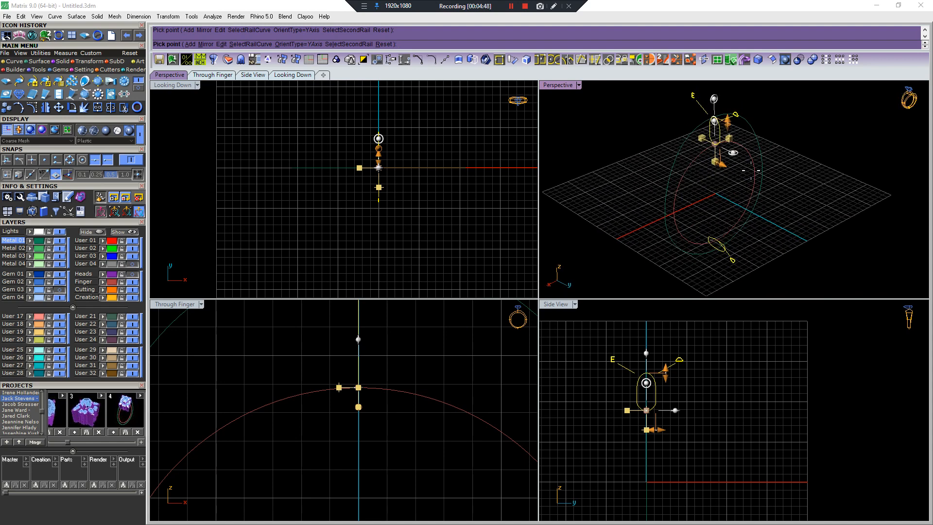
right_click(751, 171)
drag(782, 158, 747, 184)
click(721, 130)
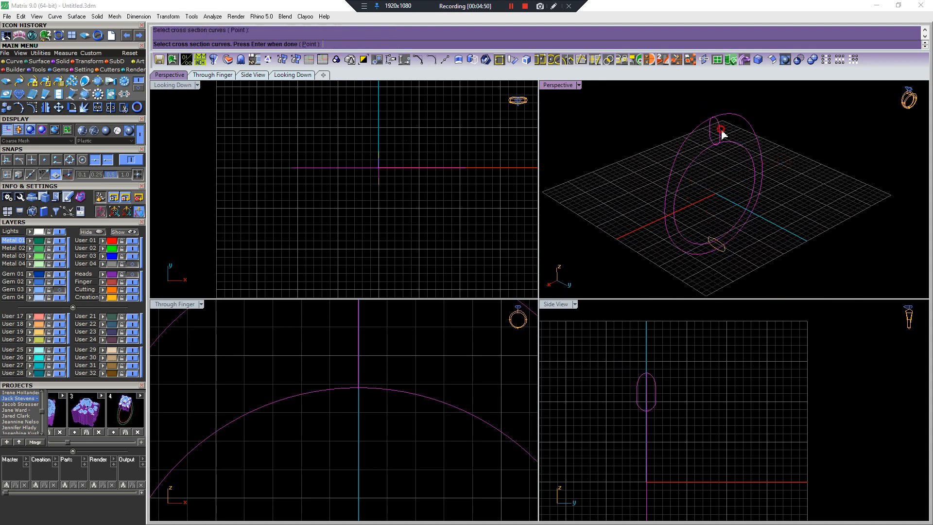
right_click(781, 237)
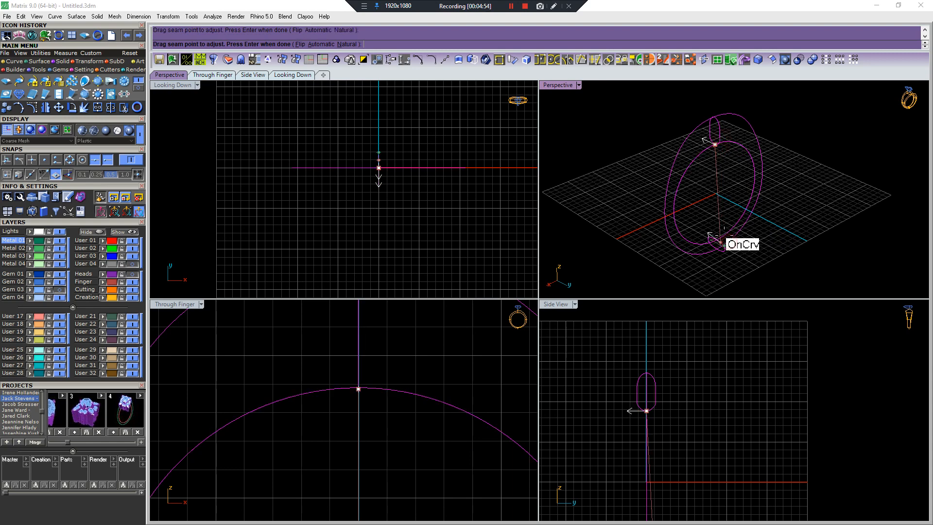
right_click(794, 228)
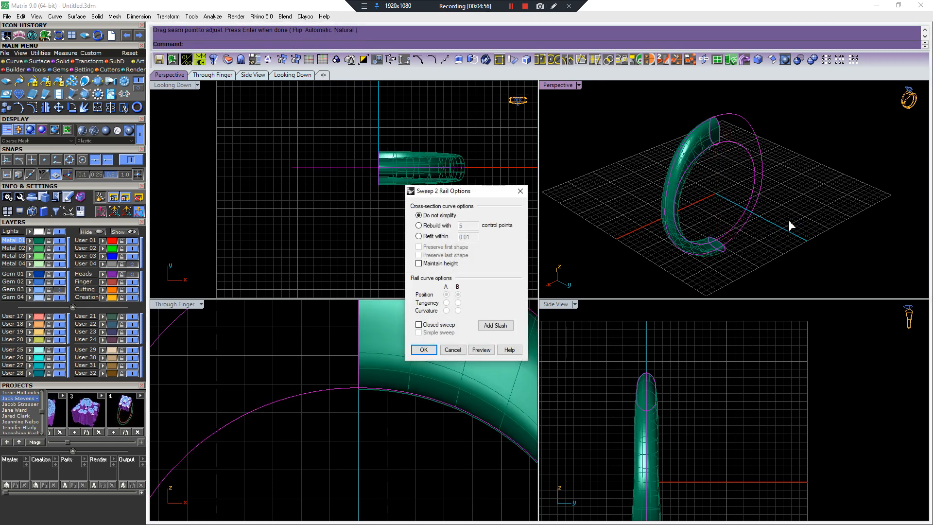
click(418, 265)
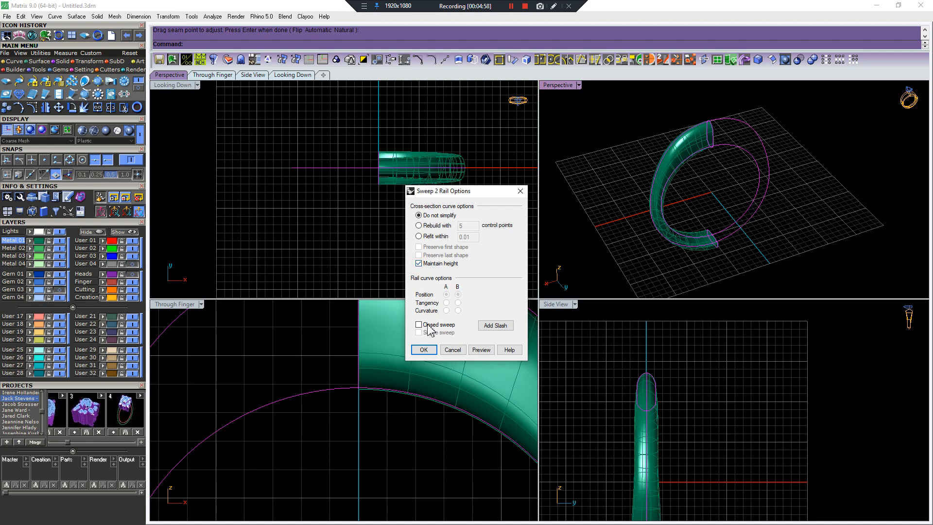
click(424, 350)
Select the swept shank with its curves and save it to project slot 5
mouse_move(729, 277)
right_down()
mouse_move(812, 177)
mouse_move(808, 227)
mouse_move(734, 263)
mouse_move(700, 203)
mouse_move(679, 189)
mouse_move(794, 117)
right_up()
key(ctrl+a)
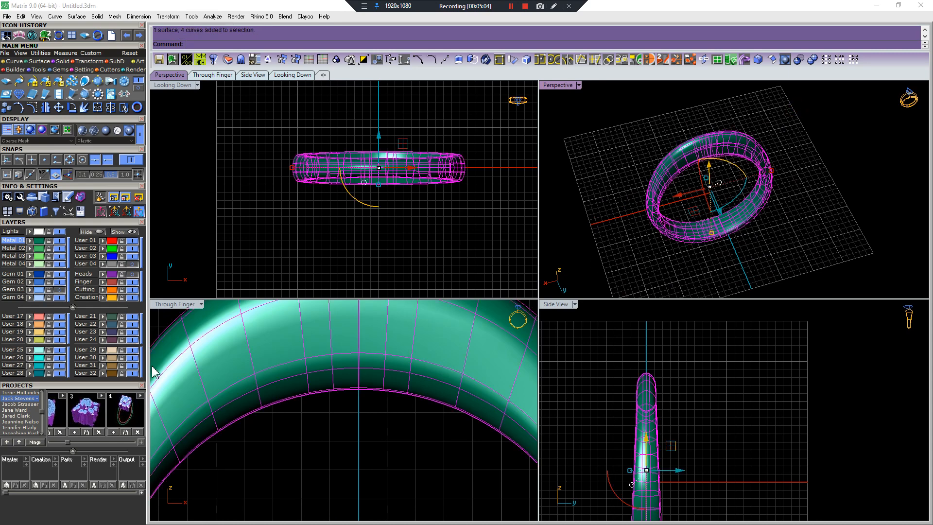
drag(68, 443, 86, 442)
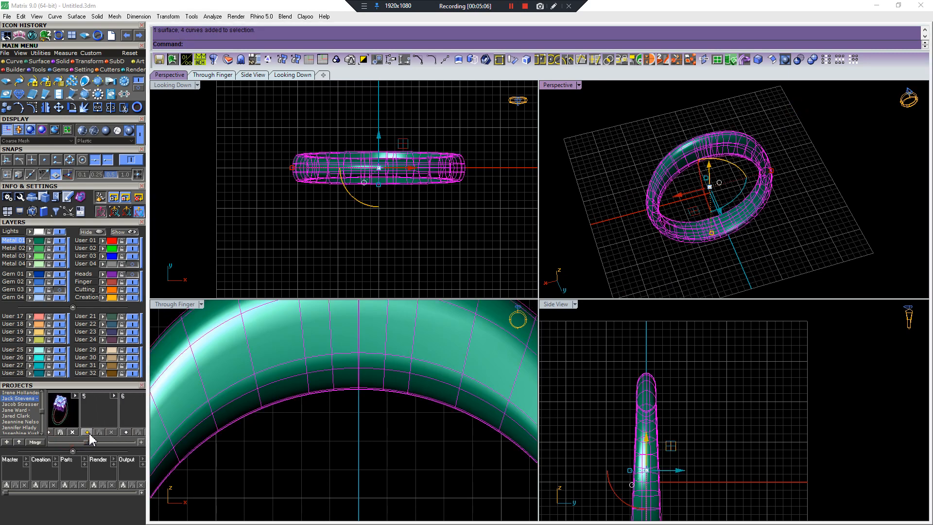
click(88, 432)
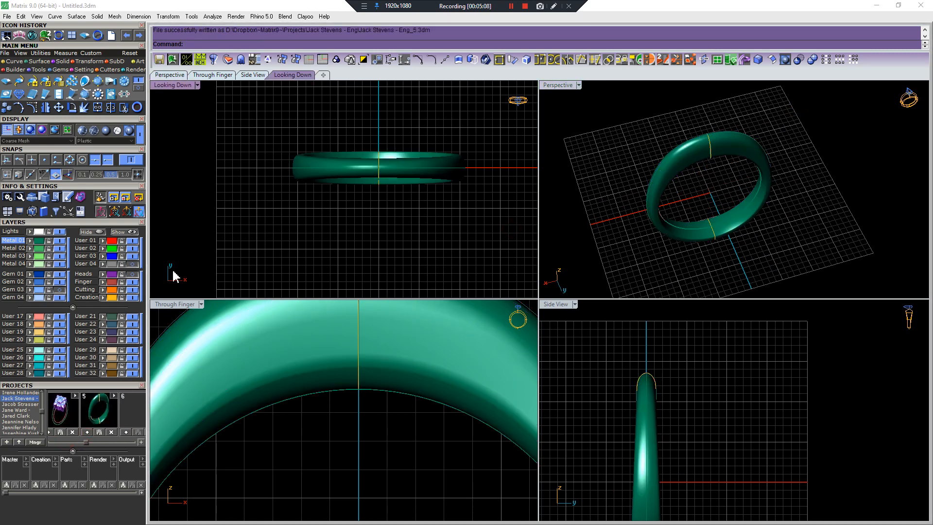
Show the Heads layer and draw a slanted cutting line through the cluster's left half across the shank in the Through Finger view
click(132, 275)
right_drag(662, 196, 766, 184)
scroll(235, 408, down, 4)
right_drag(230, 406, 261, 422)
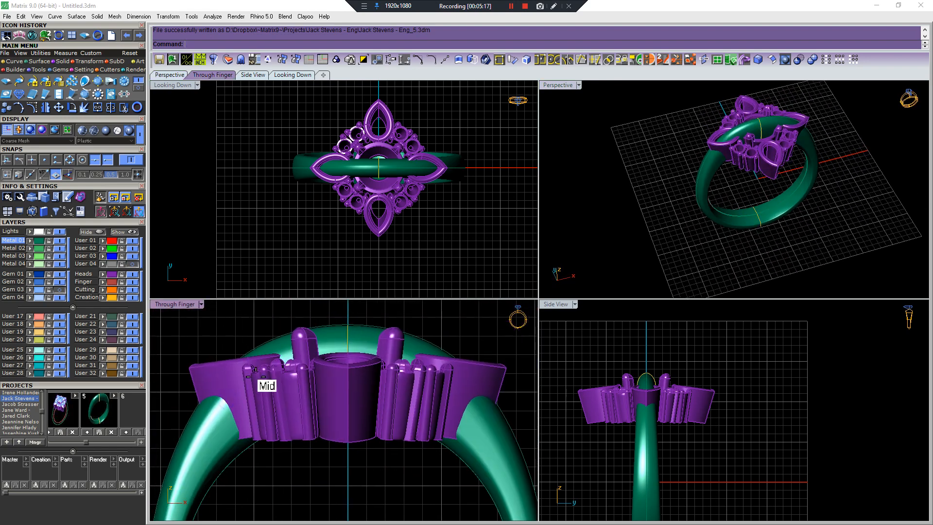
key(p)
click(248, 327)
click(294, 461)
right_click(295, 461)
click(294, 460)
Mirror the slanted cutting line across the ring's vertical axis, using the origin as the start of the mirror plane
key(m)
scroll(349, 488, down, 2)
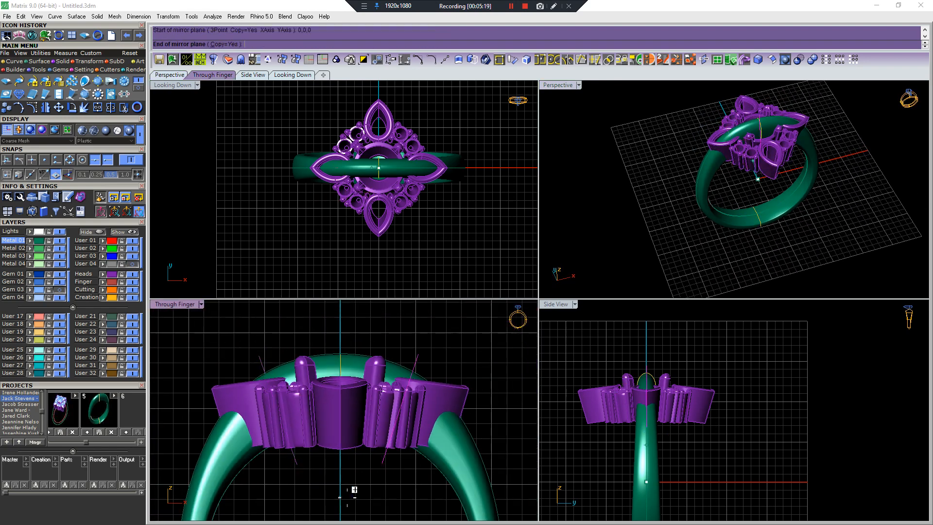
click(365, 489)
scroll(416, 481, down, 2)
click(448, 479)
Split the shank surface with the two slanted cutting lines
scroll(447, 480, down, 4)
key(s)
click(418, 469)
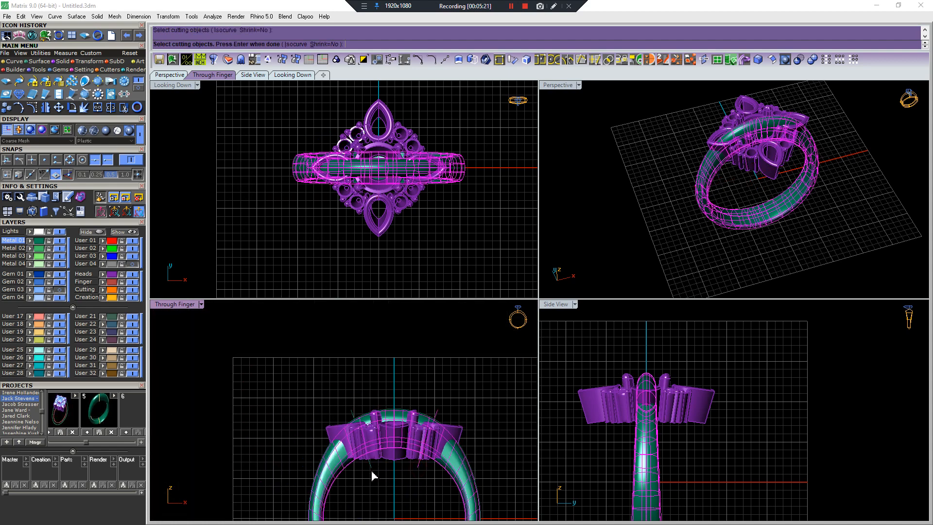
click(370, 470)
right_click(388, 431)
Delete the split-off shank pieces at the top of the ring between the two cutting lines
scroll(384, 426, up, 4)
click(407, 410)
key(Delete)
scroll(405, 410, down, 5)
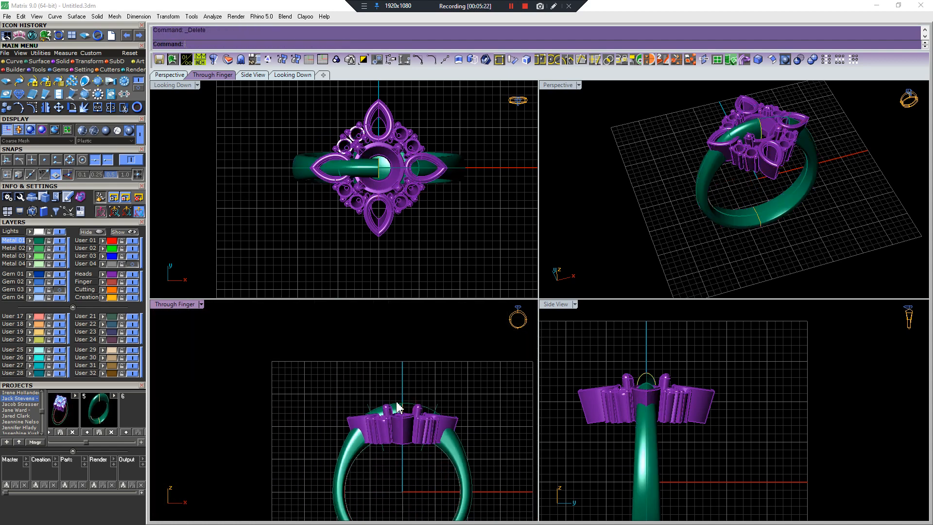
click(396, 404)
click(396, 404)
key(Delete)
key(ctrl+z)
scroll(397, 405, up, 5)
key(Delete)
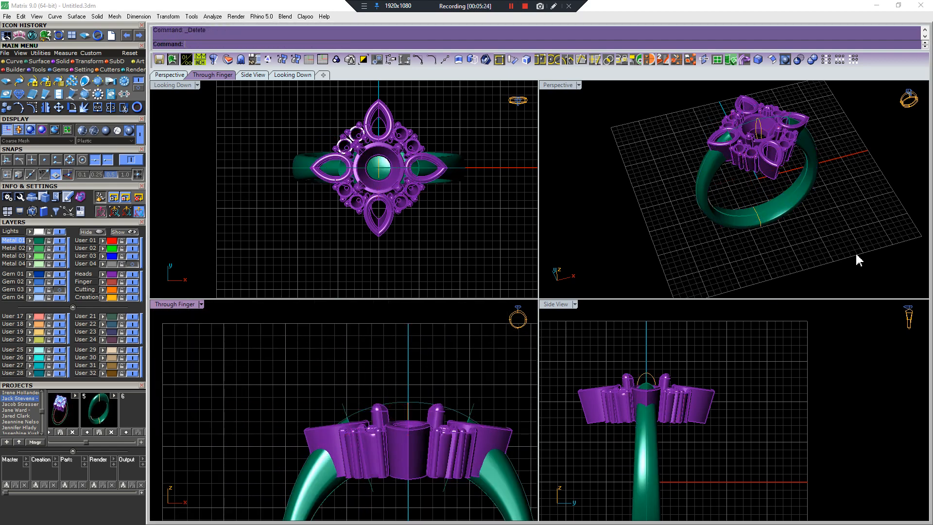
scroll(744, 141, up, 5)
scroll(717, 120, down, 5)
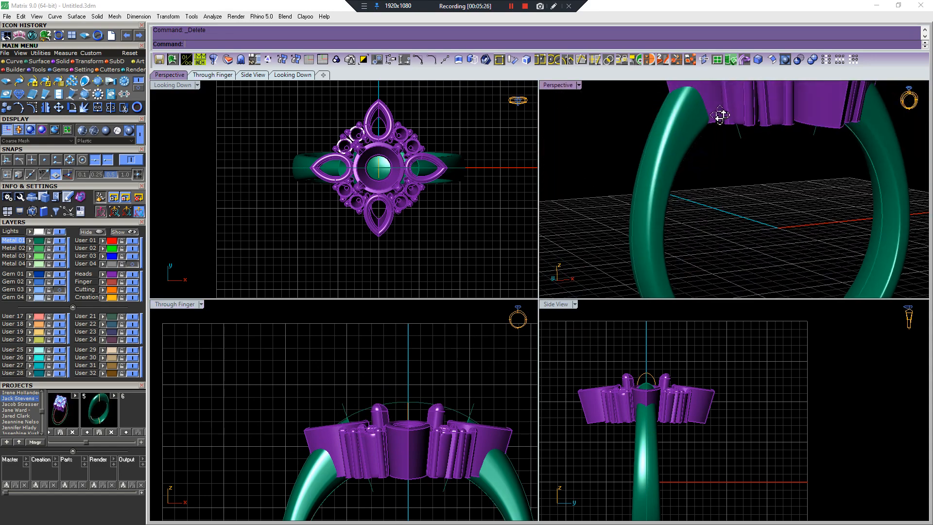
Draw a flatter cutting line in the Through Finger view from the left pear bezel's outer edge down to the head's underside
scroll(705, 154, up, 3)
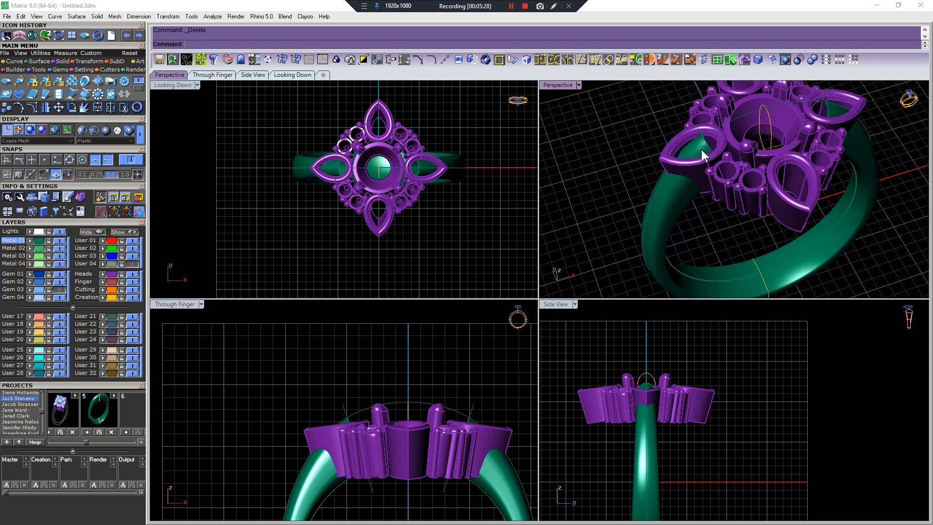
right_click(428, 362)
click(306, 435)
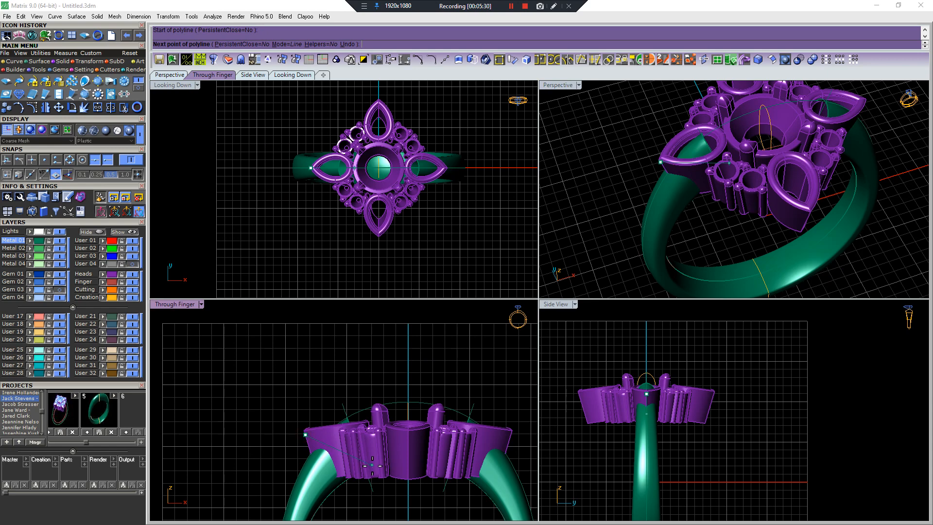
click(389, 477)
right_click(388, 472)
Mirror the new cutting line across the ring's vertical axis in the Through Finger view, using the origin as the start of the mirror plane
drag(260, 402, 325, 448)
scroll(299, 431, up, 8)
click(315, 440)
click(314, 439)
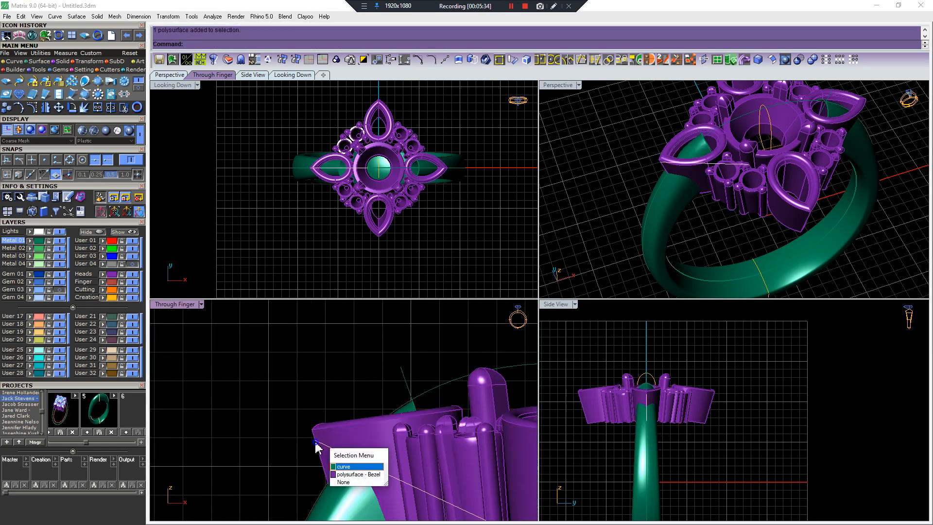
right_click(315, 440)
scroll(317, 440, down, 6)
scroll(320, 444, down, 6)
key(ctrl+shift+s)
key(Escape)
click(406, 374)
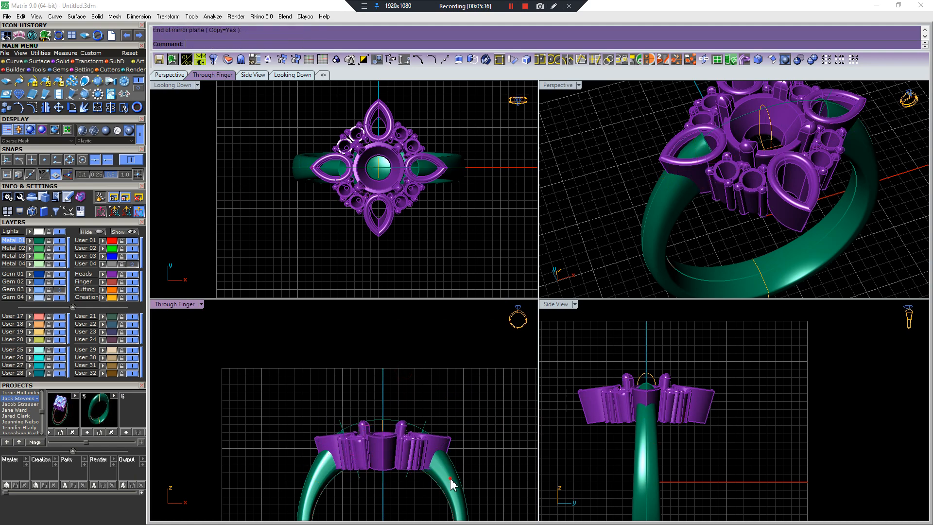
click(451, 484)
right_click(450, 484)
key(Escape)
Hide the Heads layer and cap the open ends of the shank
click(132, 274)
click(343, 453)
right_click(363, 464)
click(364, 465)
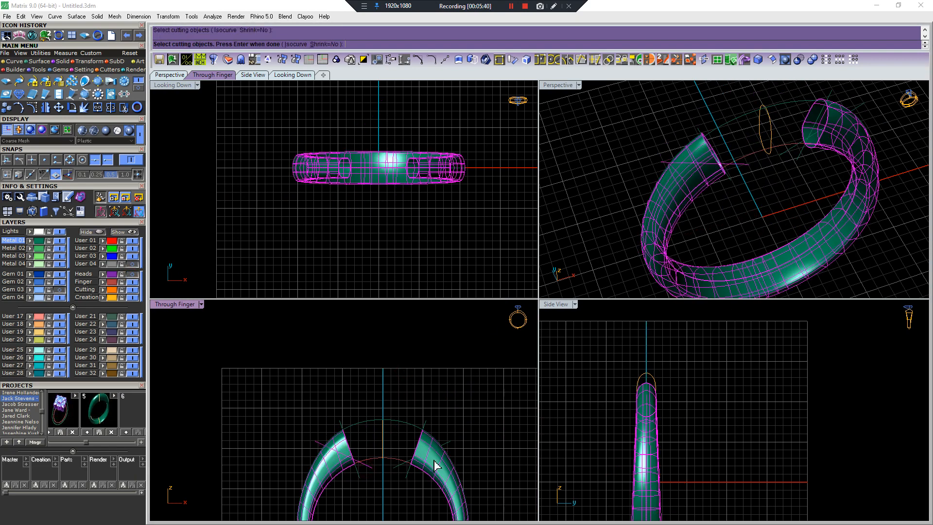
right_click(435, 460)
click(843, 136)
key(Escape)
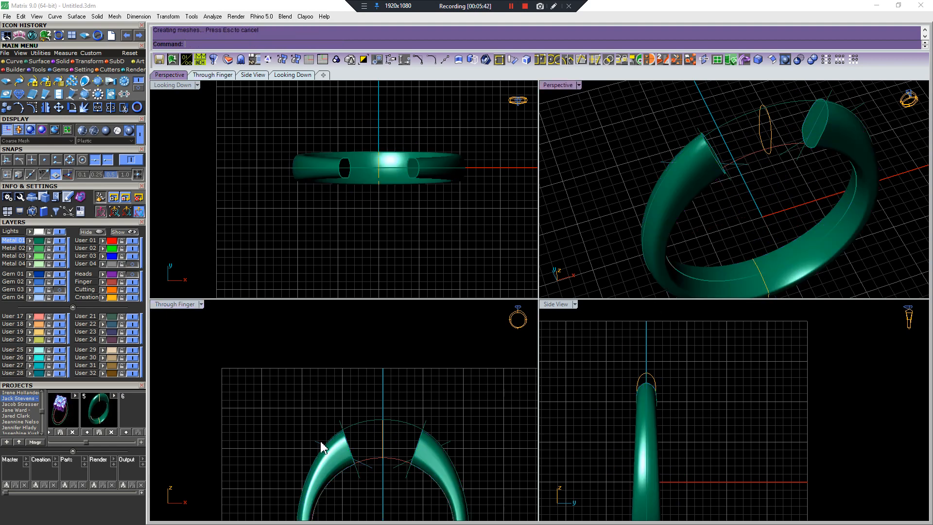
Split the capped shank with the two flatter cutting lines
click(347, 445)
right_click(368, 469)
click(370, 470)
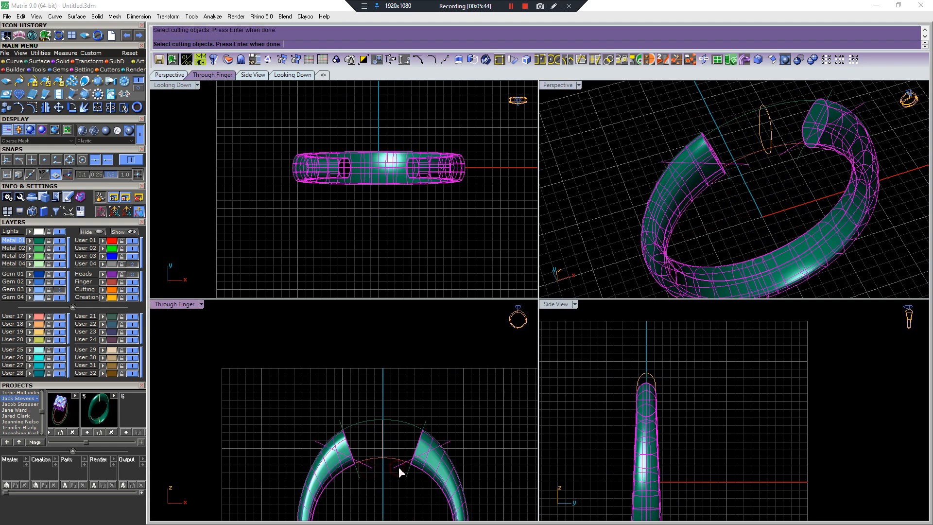
right_click(401, 464)
Delete the split-off tips at both shank ends along with the leftover cutting lines
click(427, 444)
key(Delete)
click(343, 443)
key(Delete)
scroll(334, 421, down, 4)
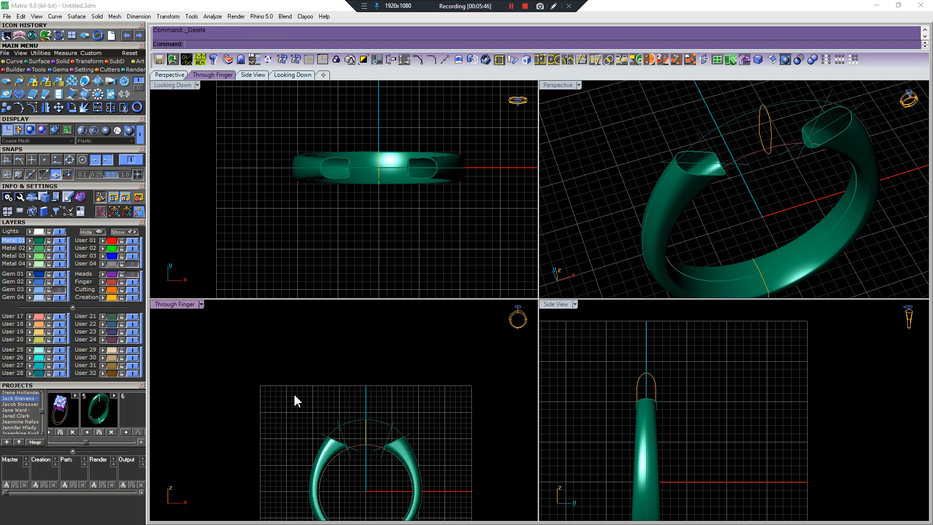
drag(293, 405, 481, 509)
key(Delete)
Cap the two freshly cut ends of the shank to close it into a solid
click(863, 135)
key(F4)
key(Escape)
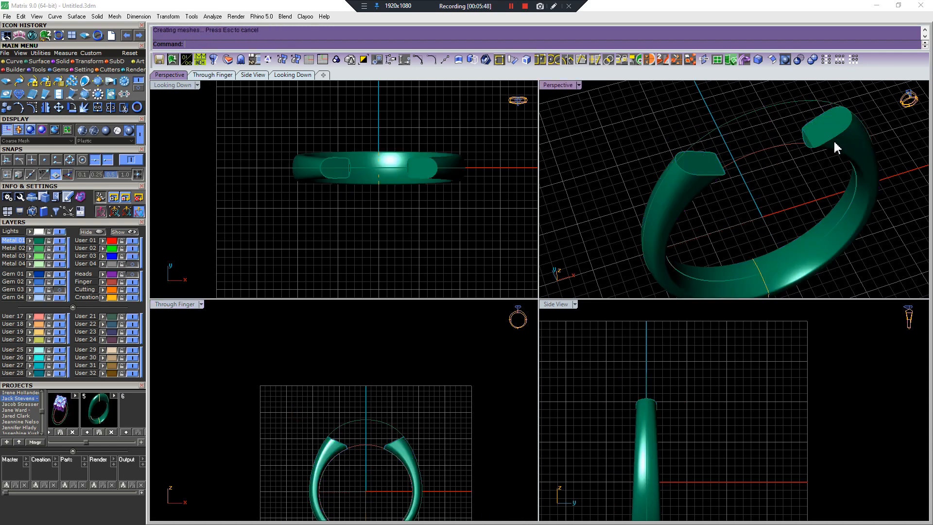
Show the Heads and Gem 03 layers and inspect how the shank meets the cluster
scroll(833, 139, down, 5)
right_drag(833, 139, 622, 190)
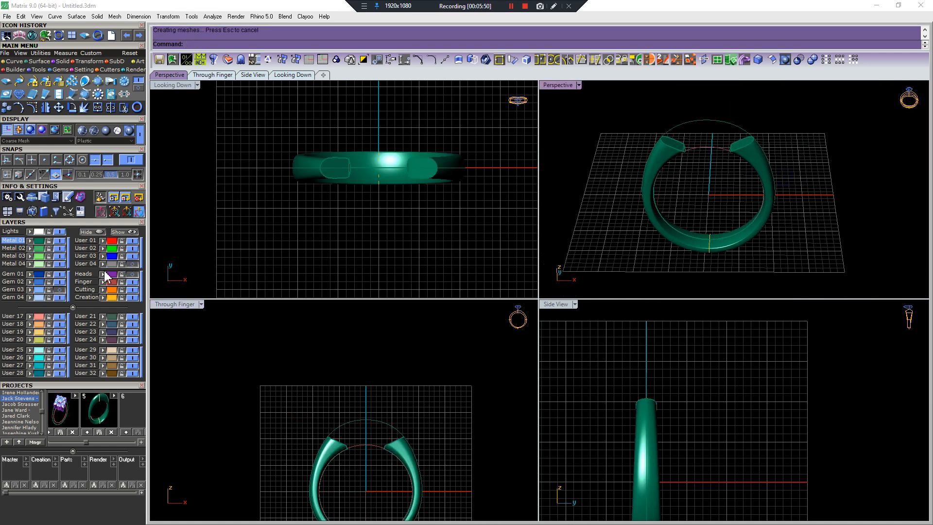
click(132, 274)
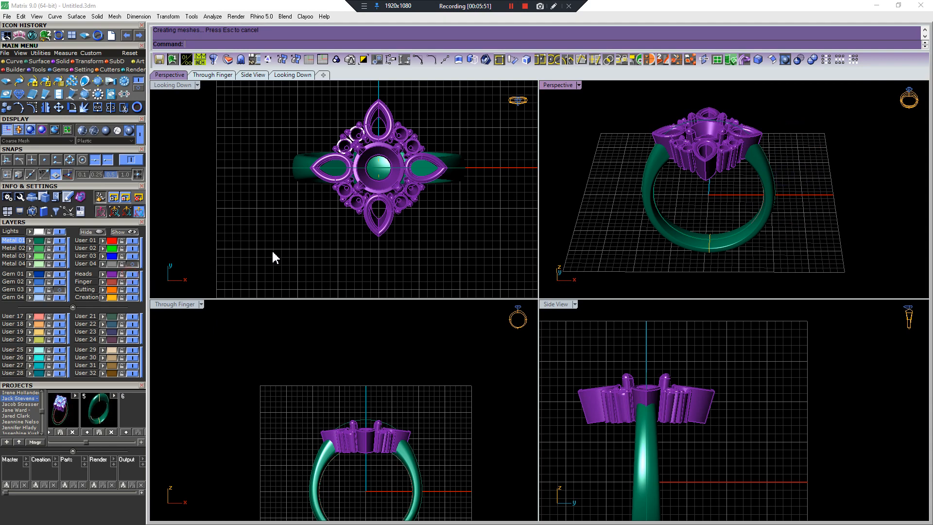
click(59, 290)
mouse_move(700, 187)
right_down()
mouse_move(704, 218)
mouse_move(708, 188)
mouse_move(672, 248)
mouse_move(719, 204)
mouse_move(709, 229)
mouse_move(703, 180)
right_up()
scroll(706, 161, up, 8)
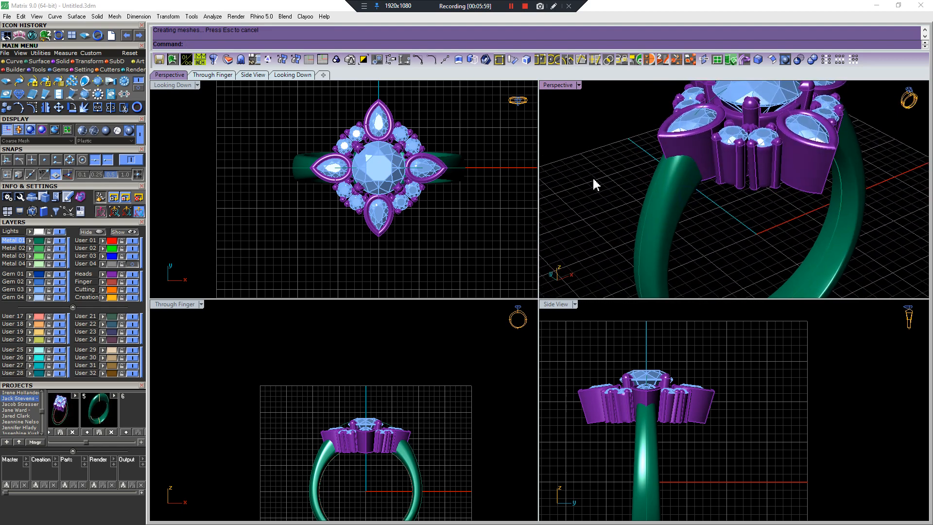
scroll(373, 449, up, 8)
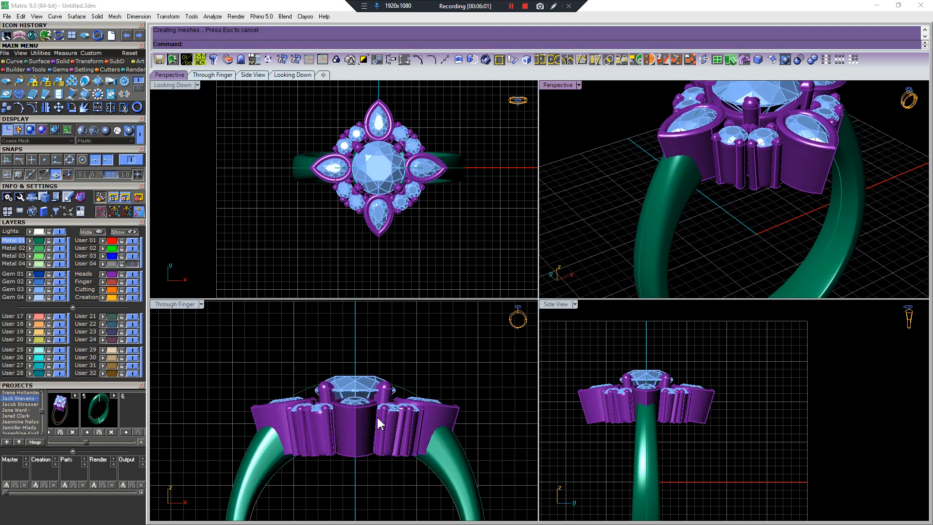
Delete the outer shank profile curve that runs through the cluster head
scroll(377, 419, down, 6)
click(345, 399)
scroll(345, 400, up, 8)
drag(362, 430, 297, 426)
scroll(307, 406, down, 6)
click(307, 406)
scroll(327, 413, up, 10)
click(362, 410)
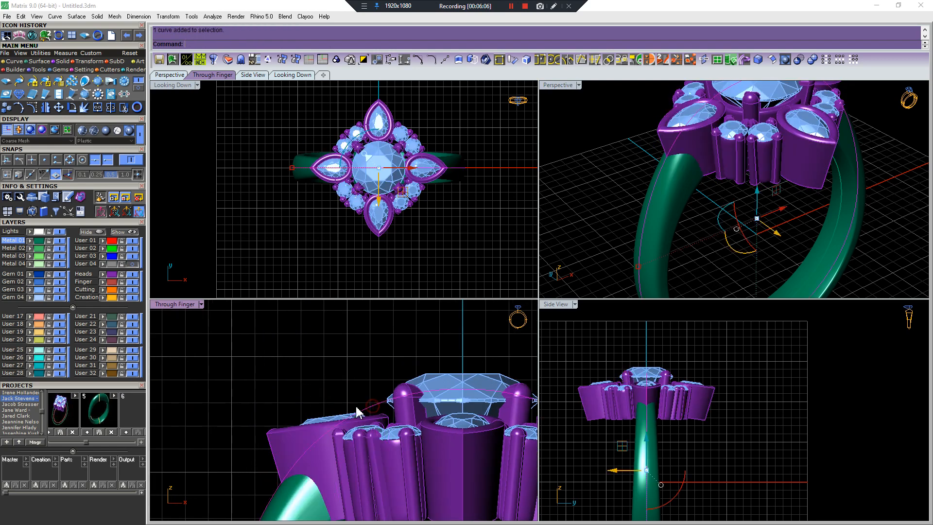
key(Delete)
Rotate the left pear gem and its bezel in the Through Finger view so that the outer tip tilts further down toward the shank
scroll(355, 407, down, 4)
drag(340, 402, 316, 426)
right_click(378, 425)
click(370, 416)
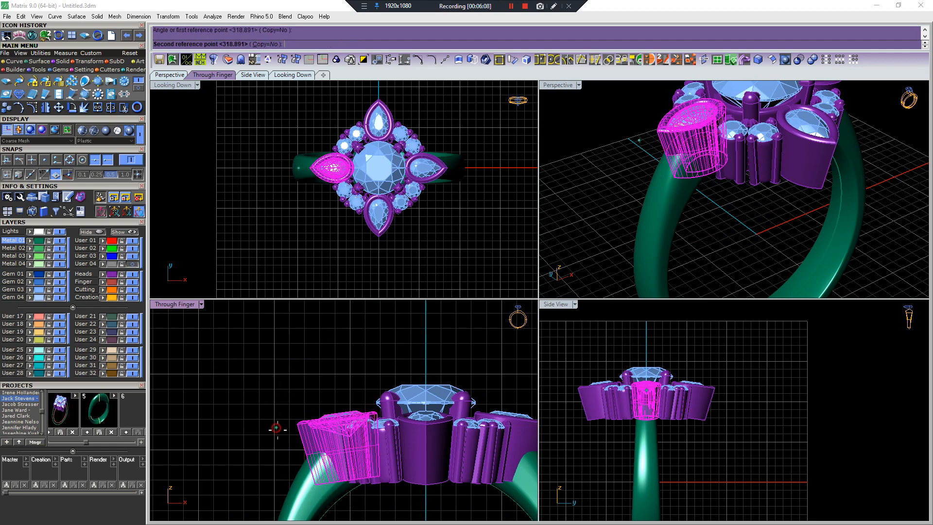
click(276, 428)
click(280, 434)
Delete the pear gem and bezel on the right side of the cluster
scroll(337, 425, down, 4)
key(Delete)
scroll(447, 439, up, 4)
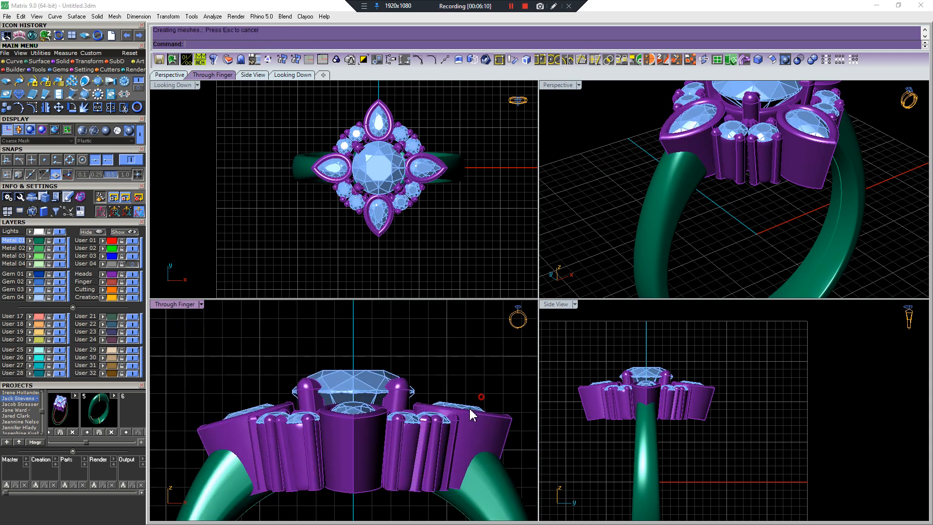
drag(225, 408, 213, 424)
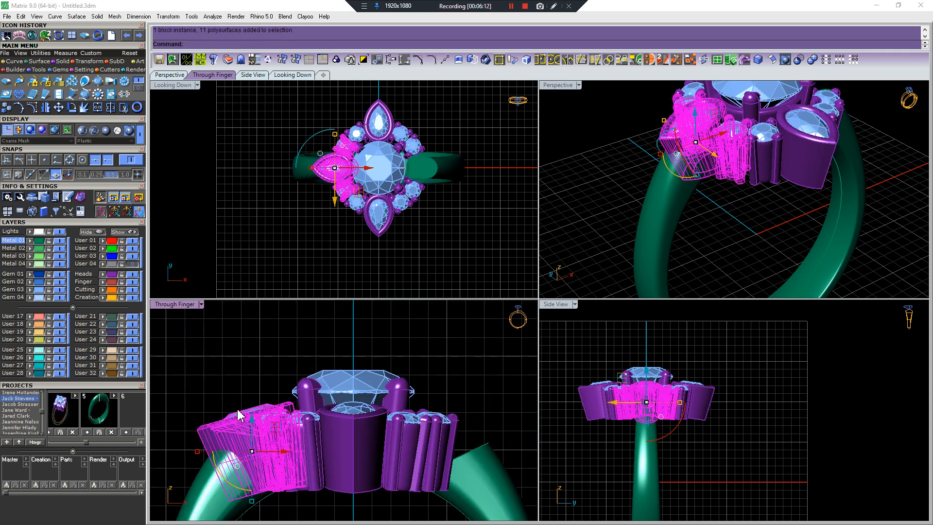
scroll(240, 407, down, 2)
drag(243, 393, 226, 422)
key(m)
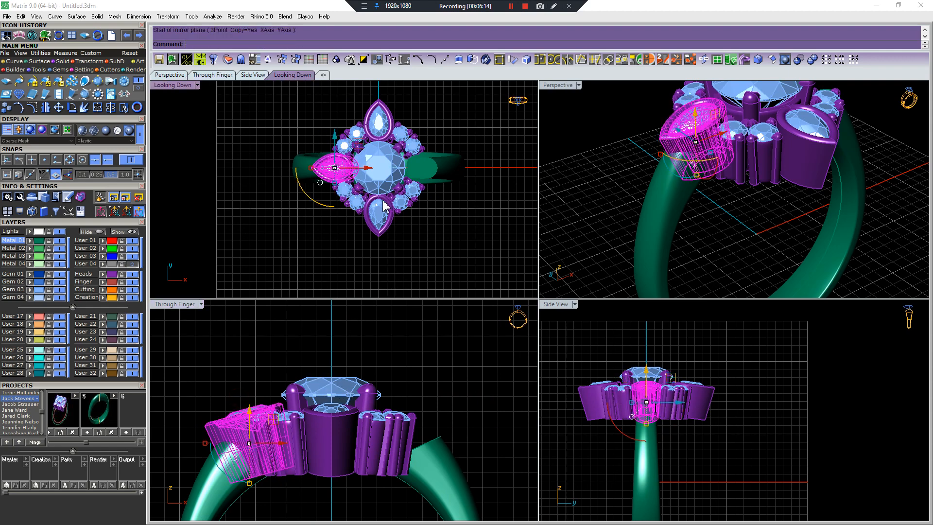
key(Escape)
key(Escape)
scroll(251, 427, up, 2)
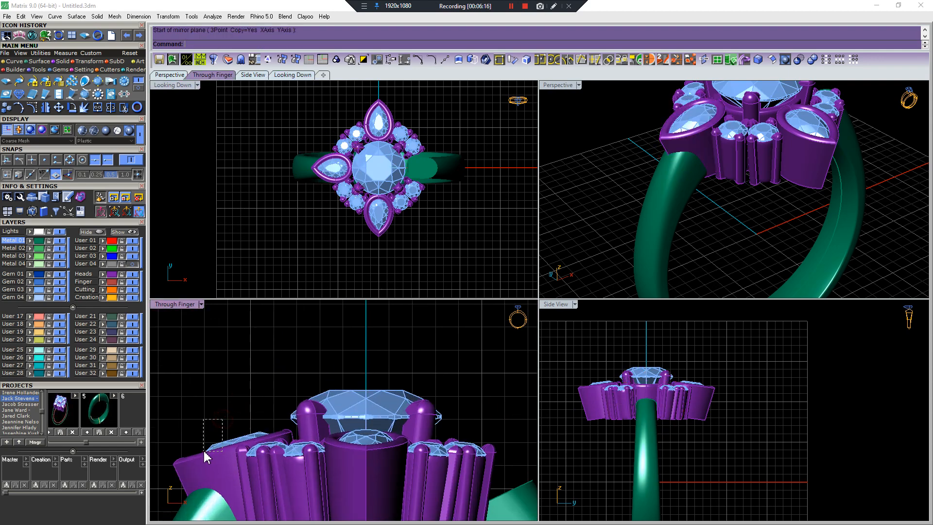
Mirror the tilted left pear gem and bezel across the vertical axis from origin 0 in the Through Finger view
drag(204, 451, 204, 453)
scroll(232, 453, down, 3)
text(m0)
key(Return)
click(321, 386)
key(Escape)
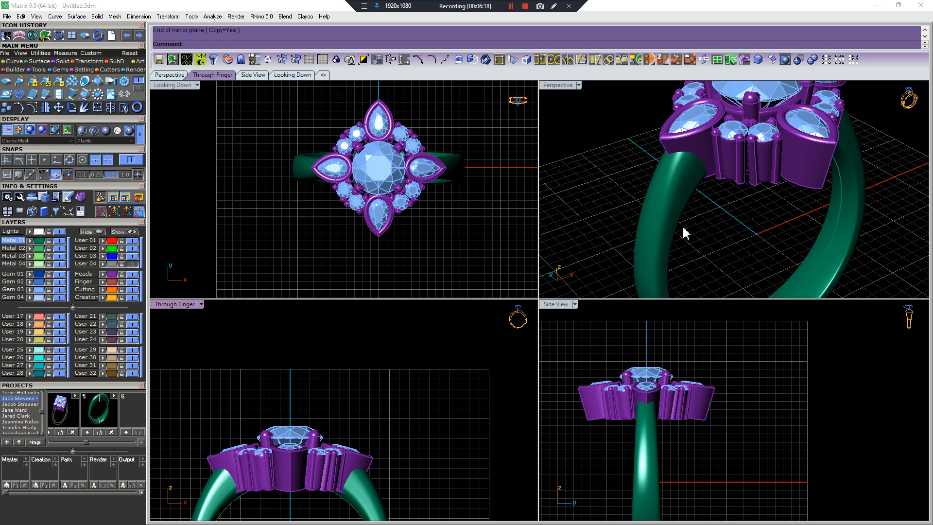
Select every object on the Heads layer and trim their undersides to the ring opening with Cut to Finger Rail
scroll(683, 226, down, 5)
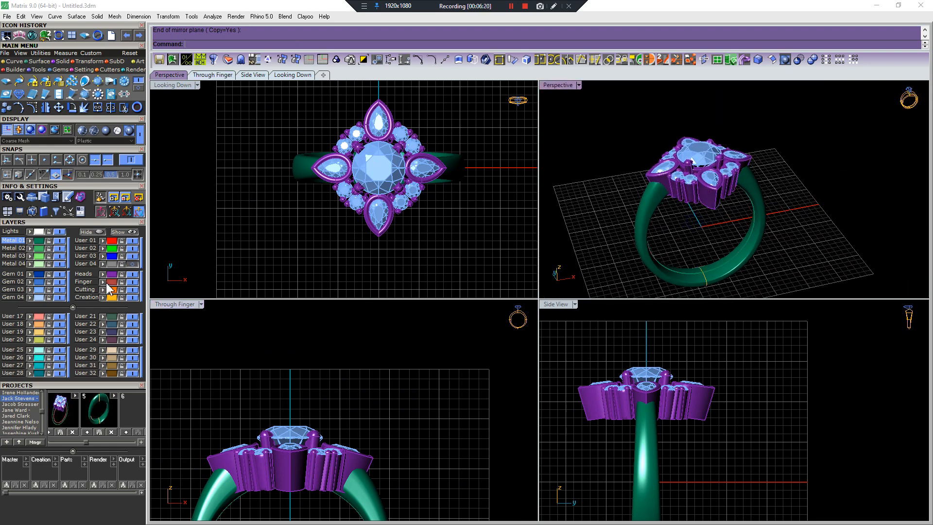
click(122, 275)
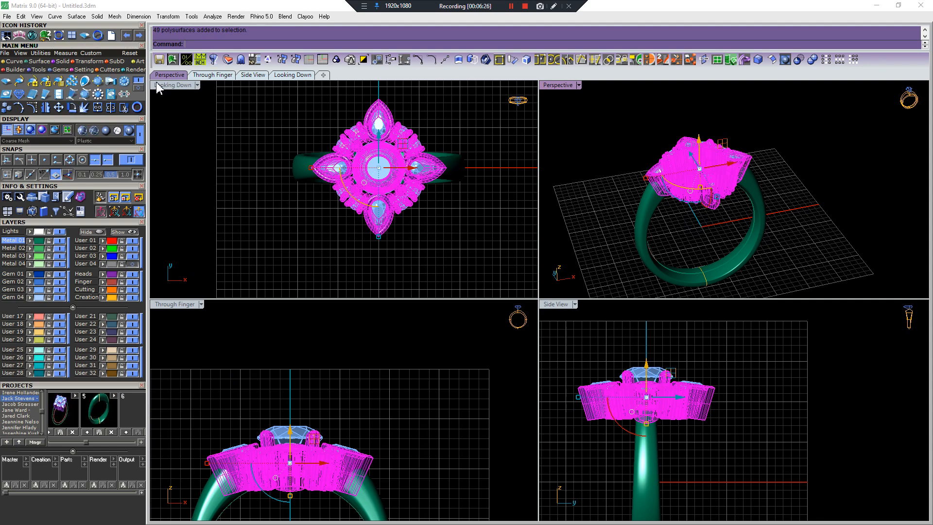
click(112, 69)
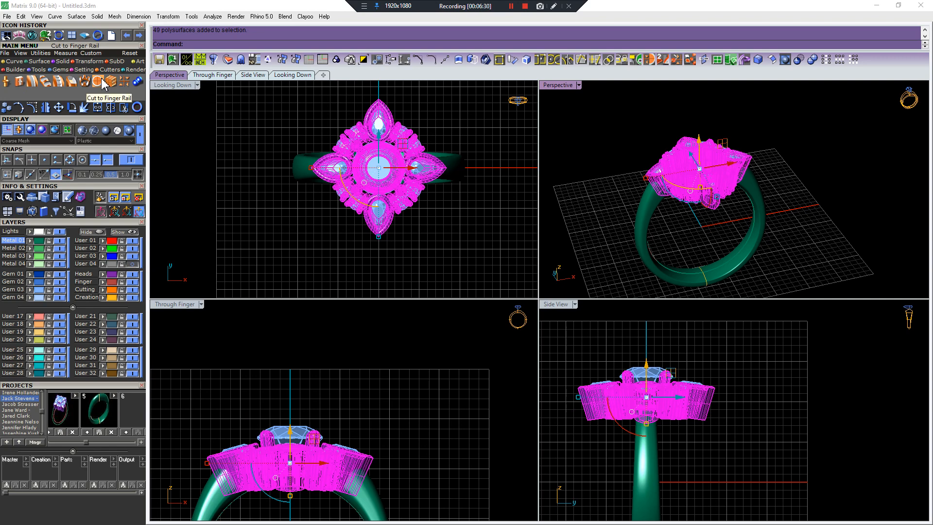
click(101, 79)
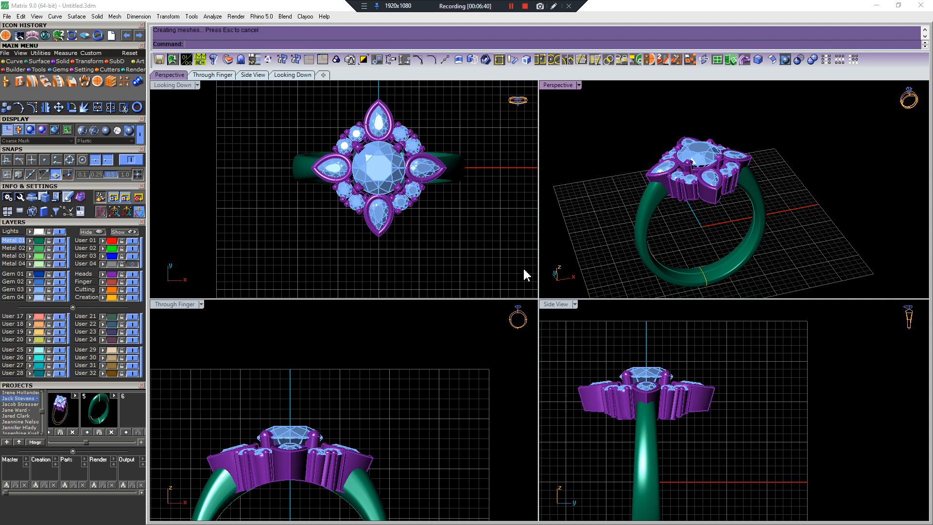
right_drag(672, 280, 679, 225)
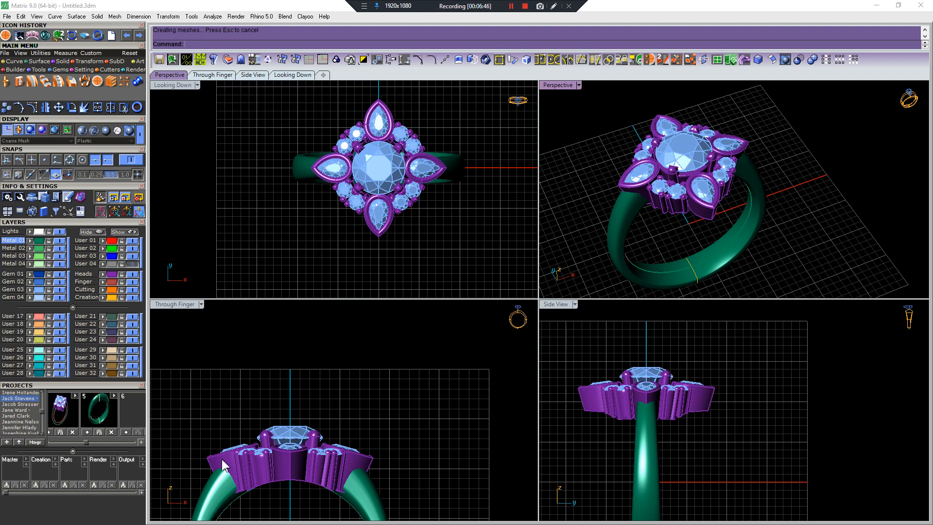
scroll(221, 459, up, 5)
drag(260, 342, 333, 467)
scroll(329, 392, up, 5)
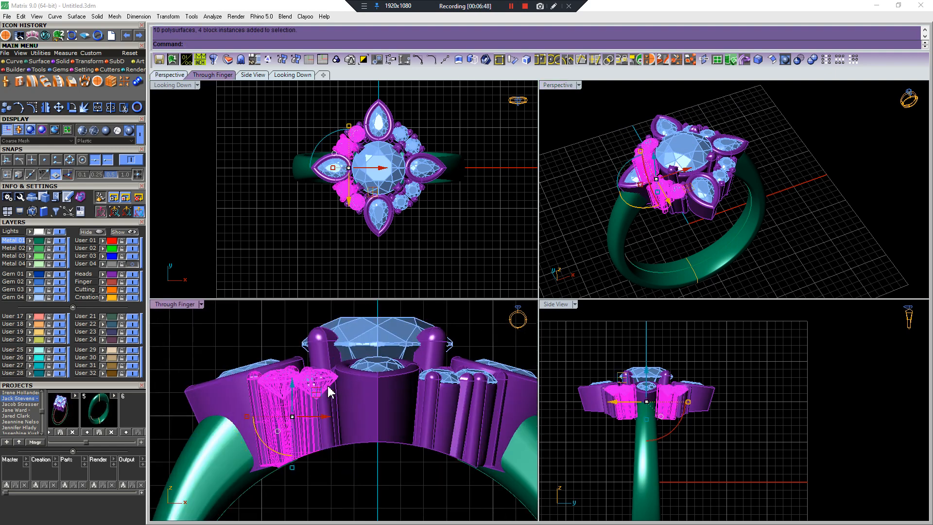
scroll(329, 391, up, 2)
ctrl+click(326, 401)
ctrl+click(324, 379)
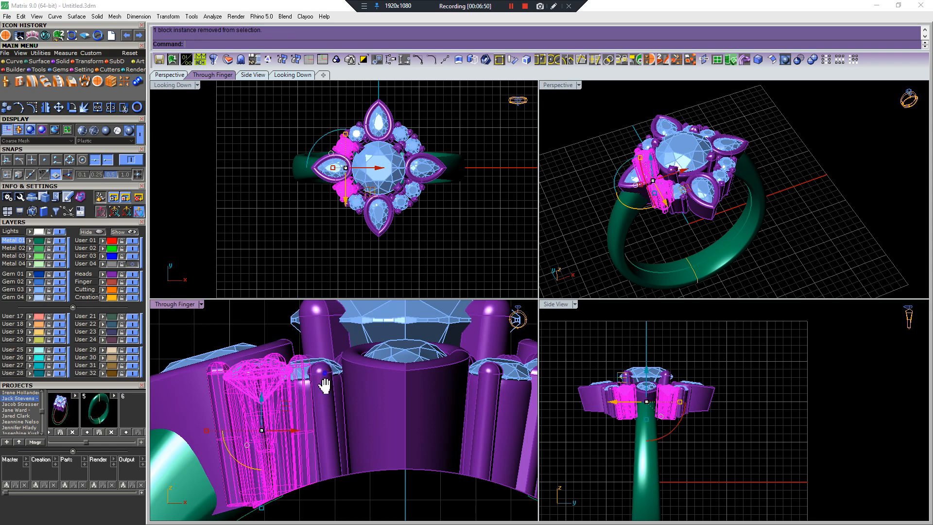
right_drag(324, 381, 325, 424)
scroll(311, 408, down, 3)
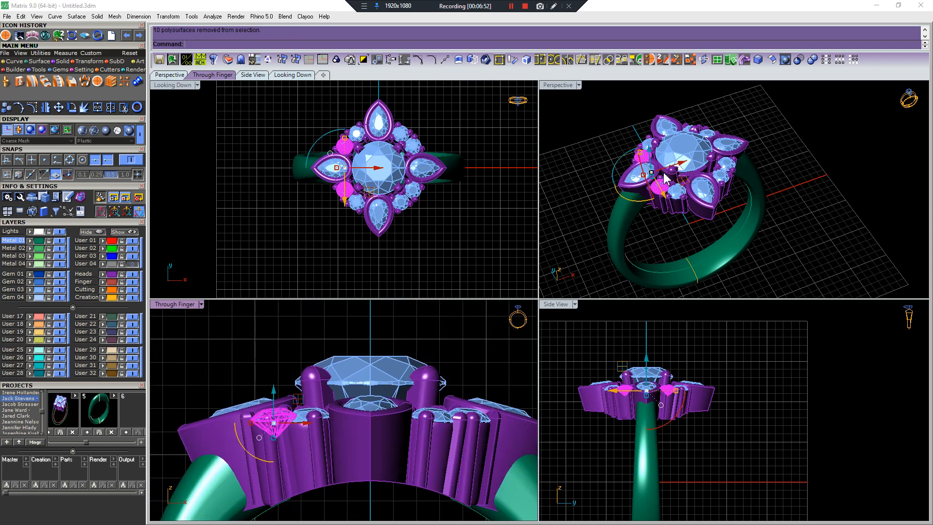
scroll(653, 221, up, 5)
ctrl+click(652, 218)
click(652, 218)
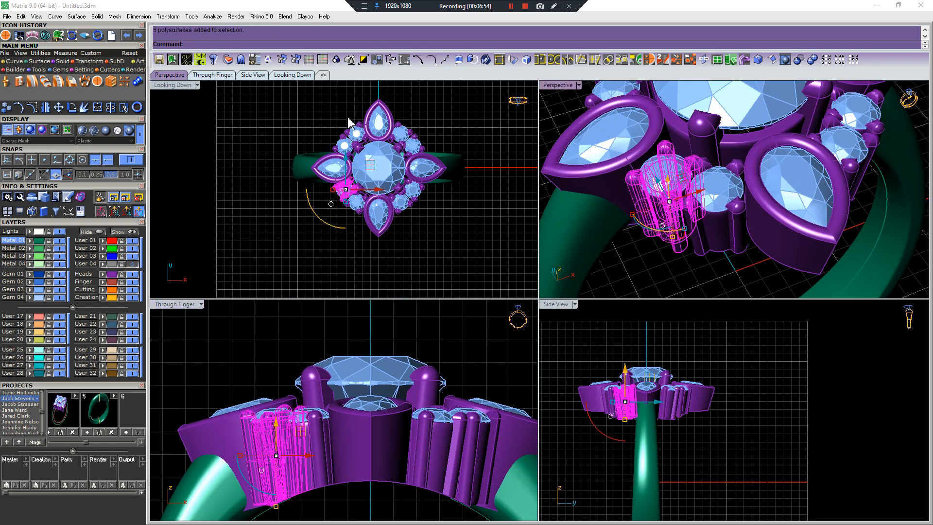
Delete the upper pear and the small round gems with their settings from the cluster's upper half in the Looking Down view
right_drag(348, 118, 324, 149)
drag(266, 122, 445, 199)
key(Delete)
Rotate the small round gem and prong setting beside the left pear slightly outward and down in the Through Finger view
scroll(307, 219, up, 8)
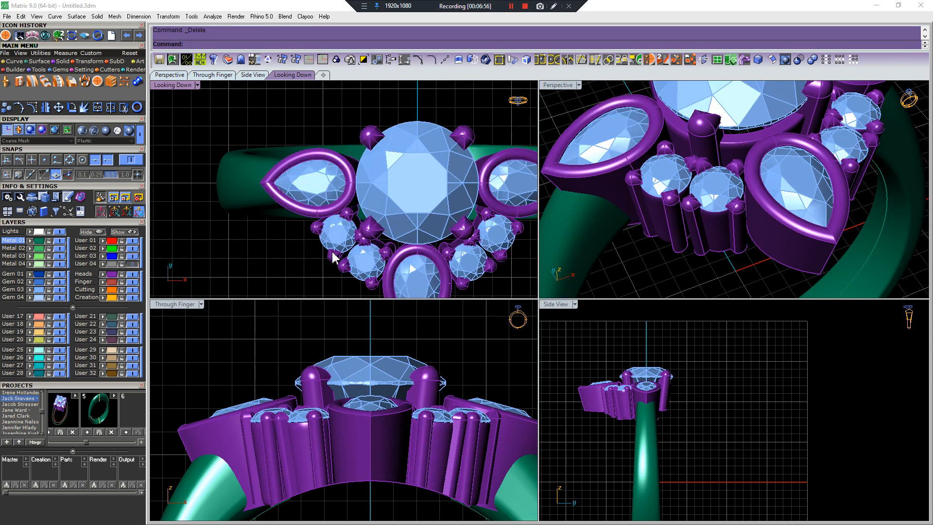
scroll(333, 257, up, 2)
click(332, 255)
shift+click(333, 234)
right_click(270, 402)
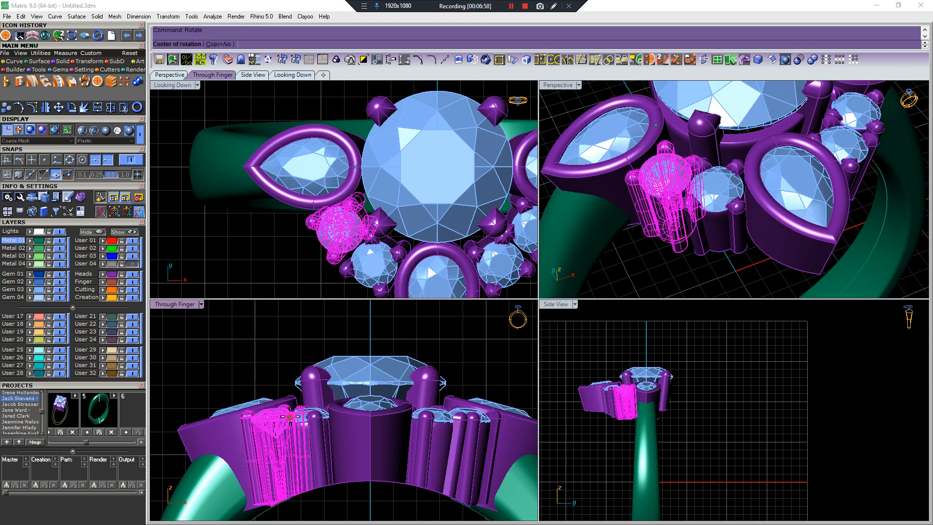
click(290, 416)
click(205, 415)
click(207, 426)
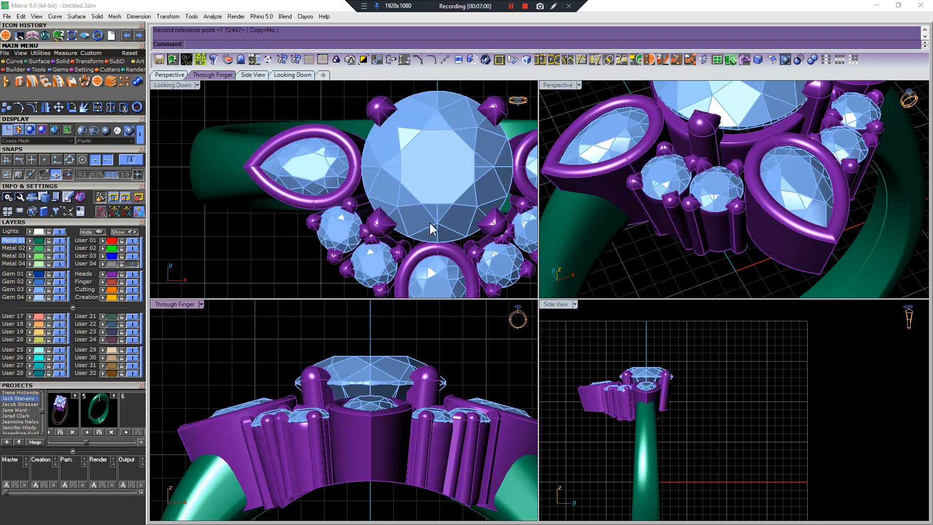
Delete the small round gem and prong setting beside the right pear in the Looking Down view
right_drag(756, 210, 698, 216)
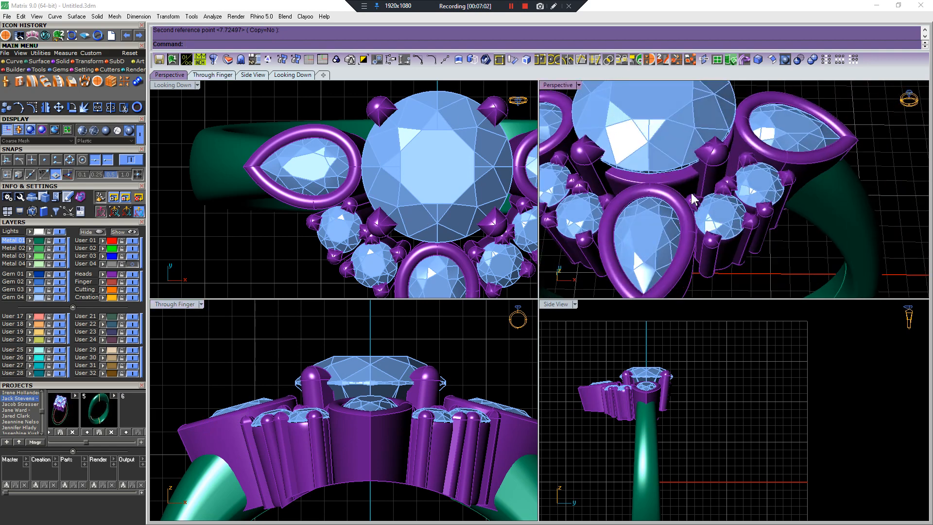
right_drag(440, 195, 339, 203)
scroll(501, 238, up, 3)
drag(496, 233, 422, 250)
key(Delete)
scroll(432, 247, down, 7)
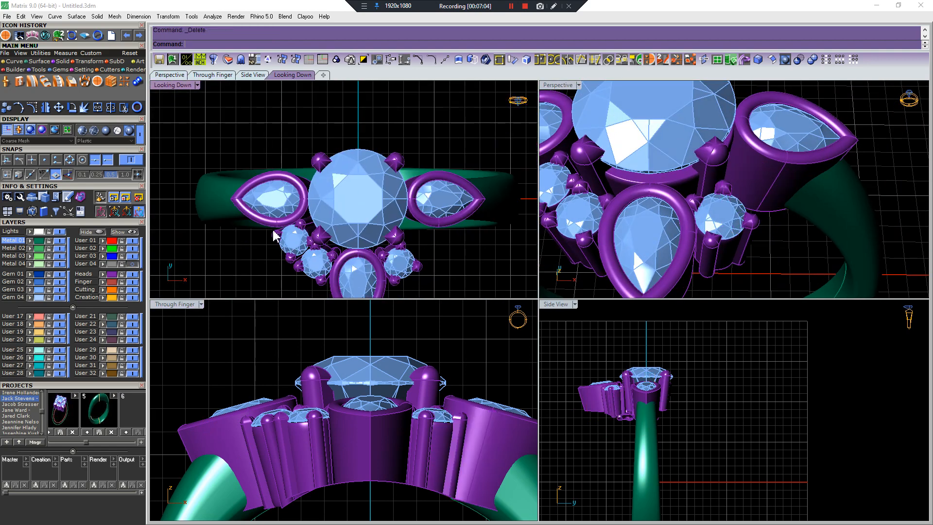
Mirror the small round gem and prong setting beside the left pear across the vertical axis from 0,0,0 to the right side
right_drag(217, 214, 225, 217)
drag(323, 271, 324, 272)
scroll(301, 241, up, 5)
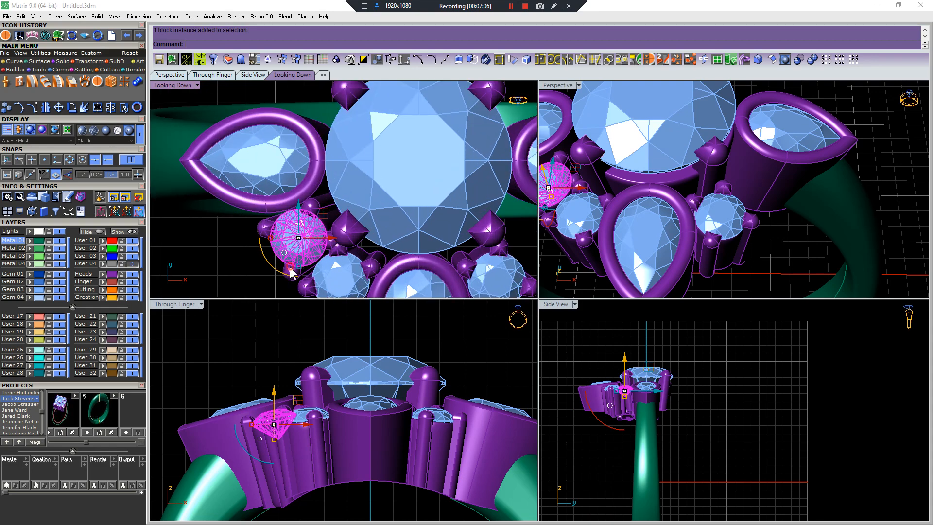
shift+click(286, 259)
scroll(282, 239, down, 7)
key(F4)
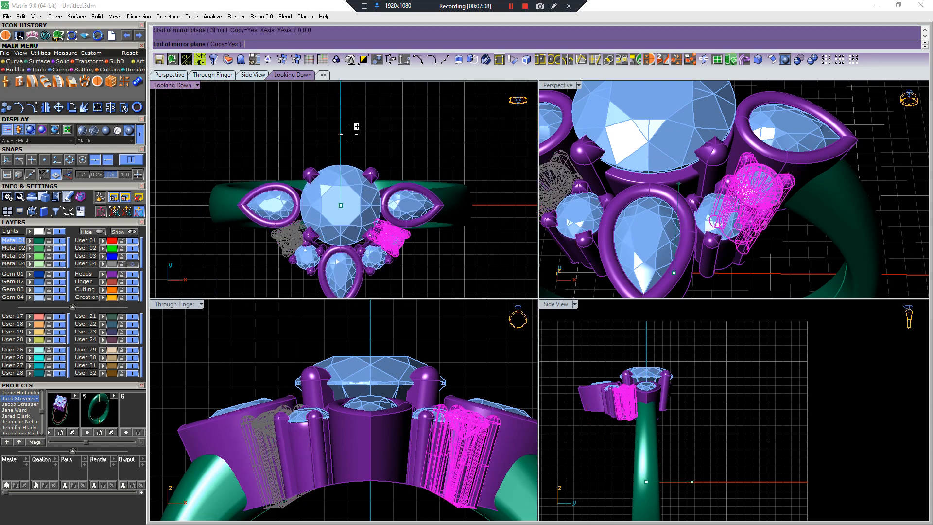
click(354, 125)
click(355, 125)
Mirror the lower pear and all lower small round gems with their settings across the horizontal axis to the upper half
scroll(305, 207, down, 2)
drag(374, 277, 410, 285)
scroll(391, 195, down, 6)
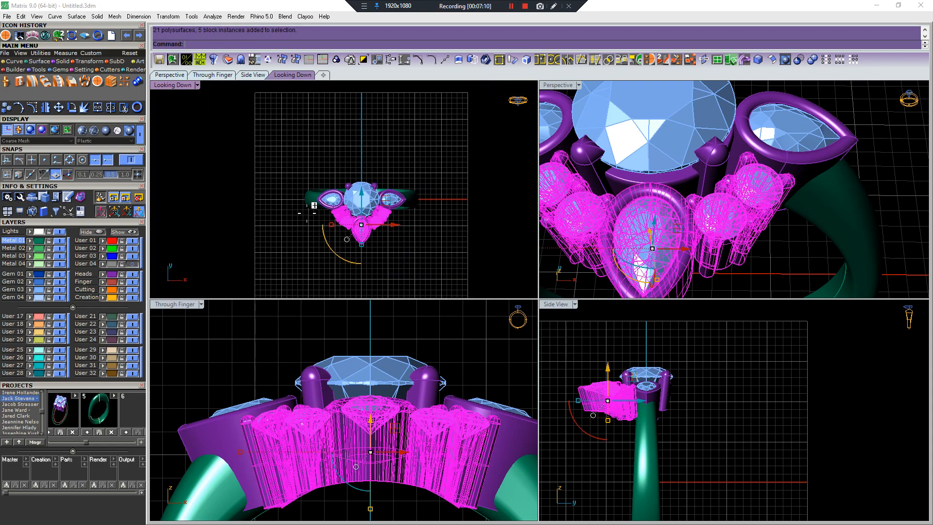
key(F4)
click(286, 192)
click(286, 192)
Trim the undersides of the two outer round prong settings in the lower half to the ring opening with Cut to Finger Rail
scroll(652, 162, down, 8)
right_drag(682, 159, 673, 184)
scroll(391, 392, down, 5)
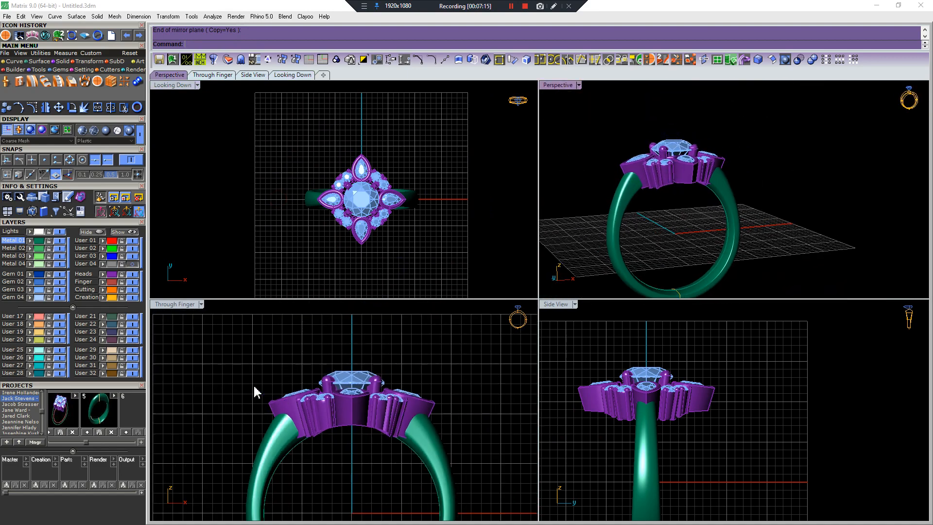
click(302, 433)
scroll(315, 446, up, 3)
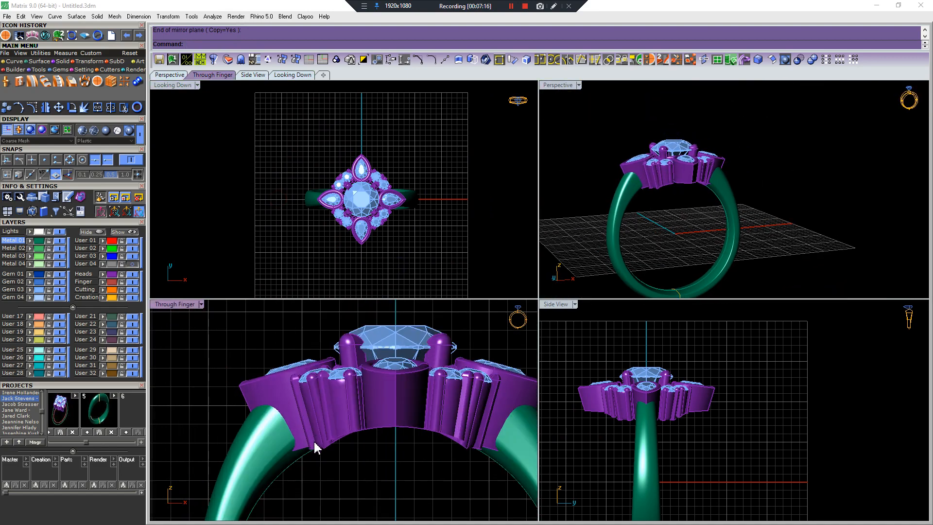
click(327, 446)
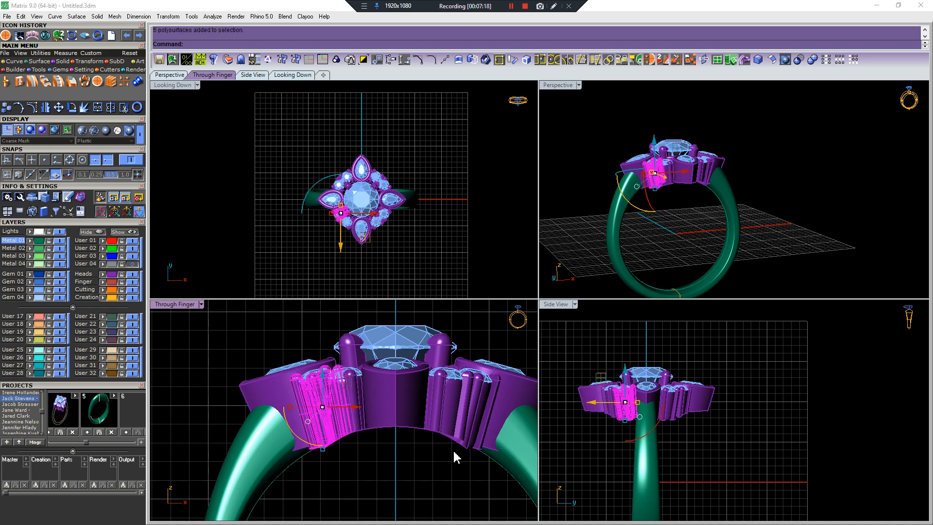
scroll(454, 452, up, 4)
shift+click(471, 442)
scroll(471, 441, up, 2)
scroll(552, 199, down, 2)
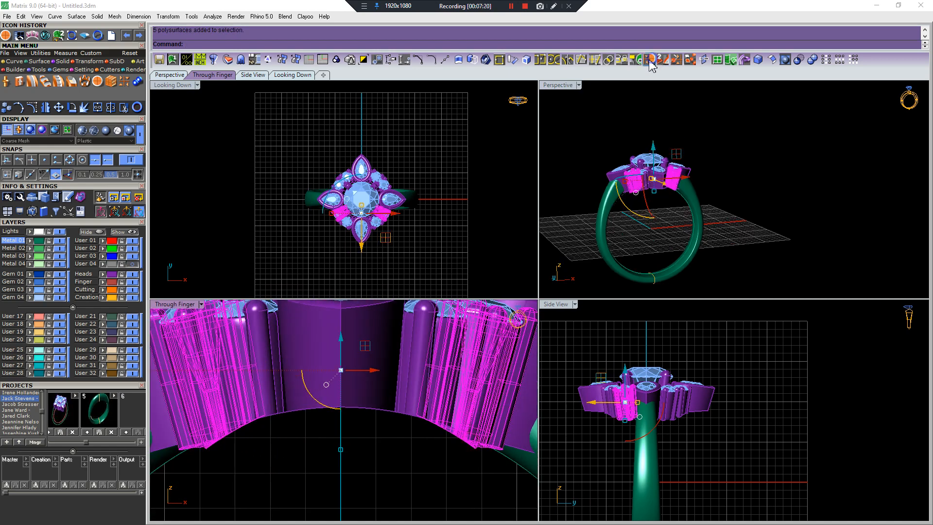
click(506, 466)
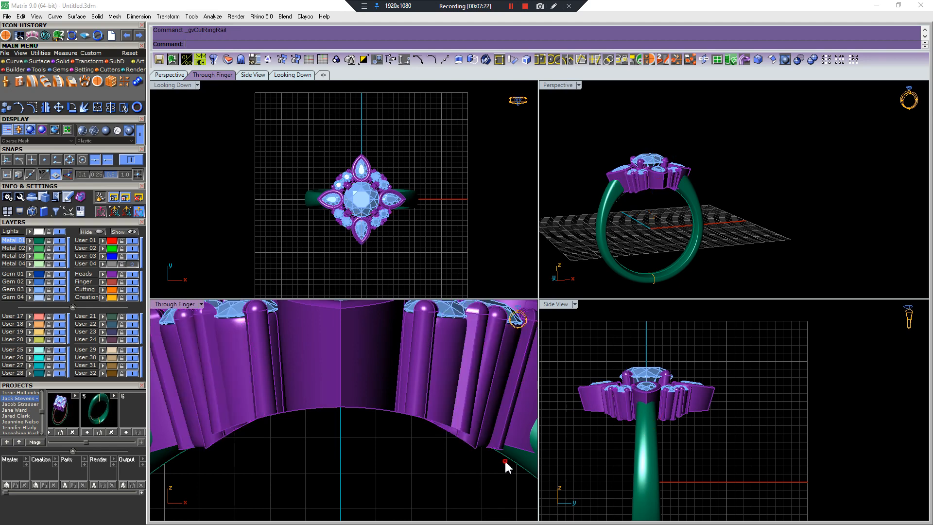
click(506, 459)
key(Escape)
right_drag(649, 190, 642, 212)
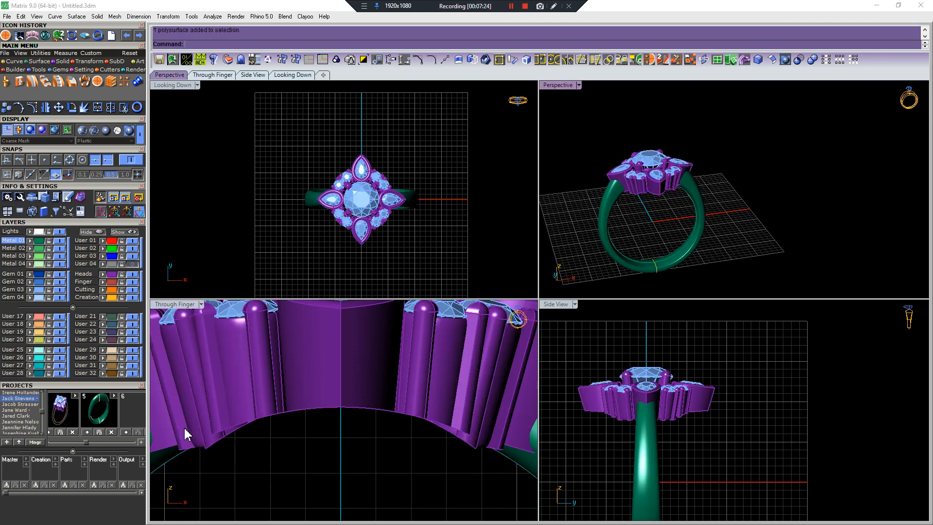
drag(88, 443, 79, 443)
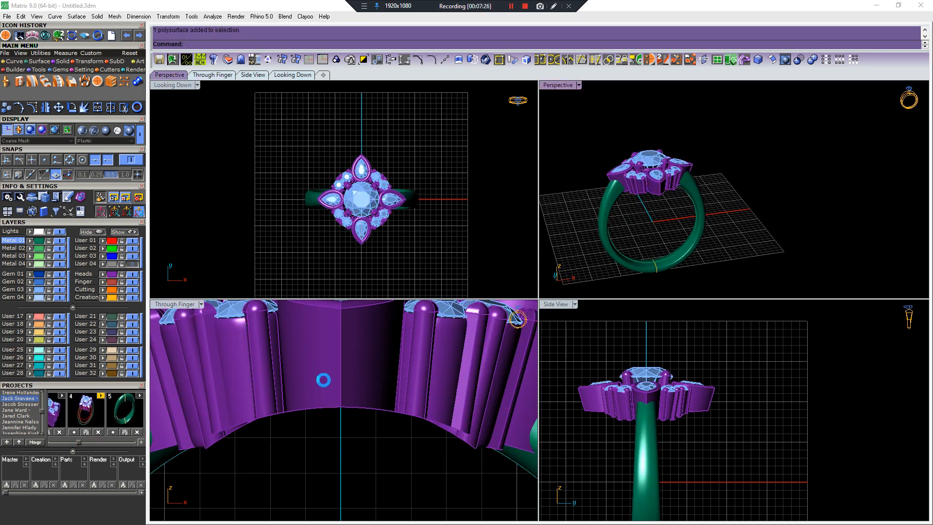
key(Delete)
right_drag(694, 238, 568, 267)
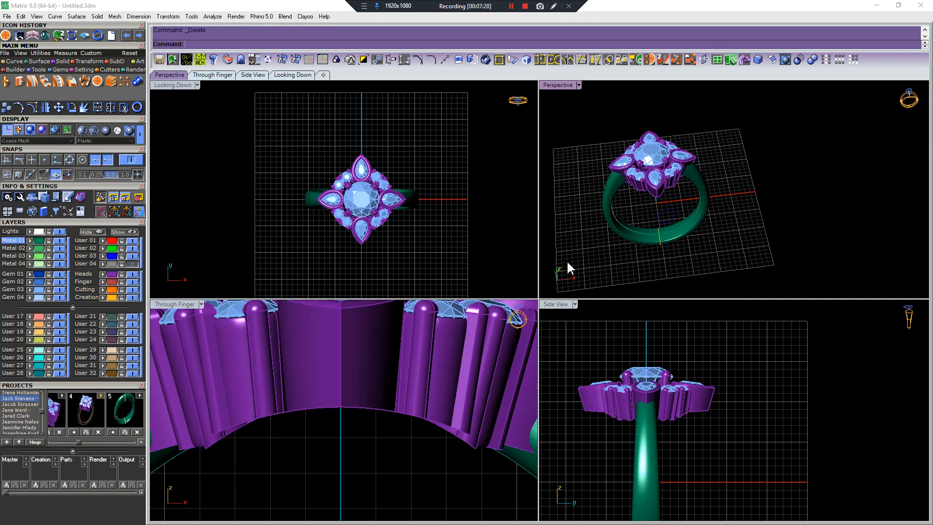
Trim the undersides of the two outer round prong settings in the upper half to the ring opening with Cut to Finger Rail
scroll(213, 441, down, 4)
click(213, 443)
shift+click(381, 445)
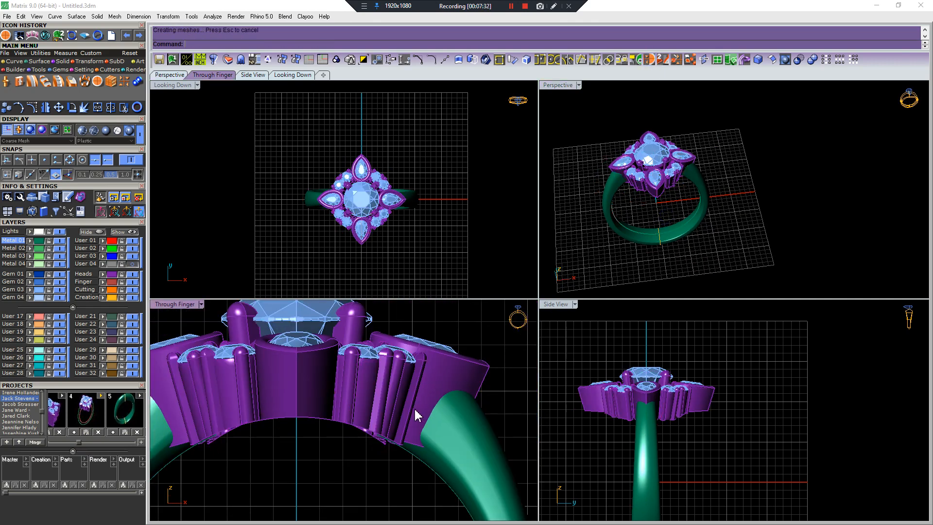
scroll(350, 432, up, 6)
click(384, 431)
scroll(384, 431, down, 7)
scroll(265, 439, up, 7)
shift+click(250, 432)
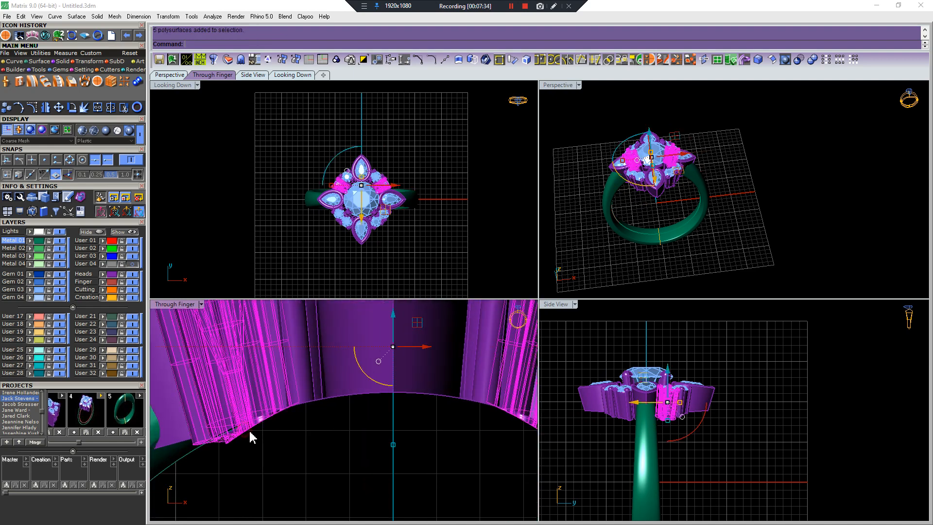
scroll(250, 431, down, 12)
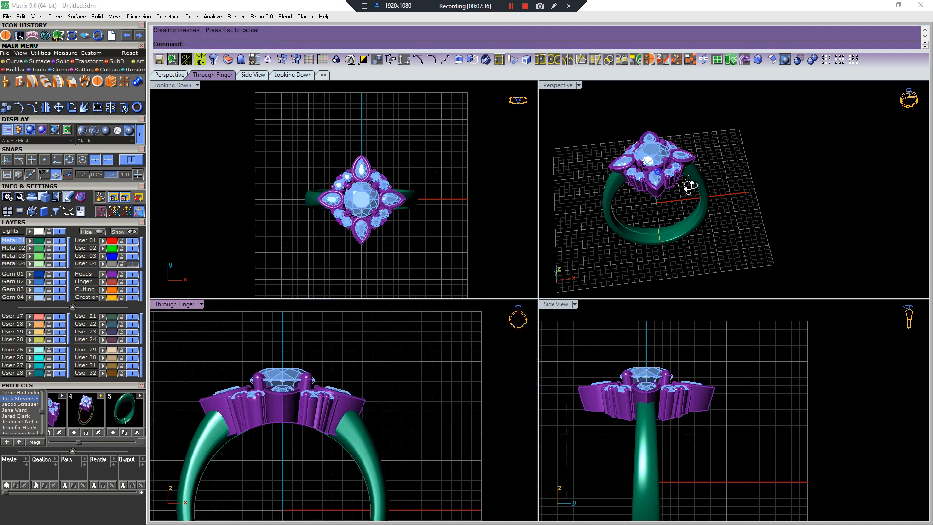
right_drag(689, 187, 684, 171)
scroll(681, 164, up, 8)
right_drag(619, 217, 607, 160)
shift+right_drag(591, 244, 633, 138)
drag(592, 220, 657, 306)
key(Delete)
right_drag(636, 149, 627, 166)
click(762, 57)
scroll(639, 132, up, 6)
click(627, 154)
key(Return)
click(649, 177)
right_click(647, 177)
right_click(645, 179)
right_click(618, 180)
click(611, 171)
click(642, 166)
scroll(640, 133, up, 5)
scroll(624, 123, down, 5)
right_click(625, 124)
right_click(624, 122)
Delete the bezel around the upper pear gem in the Perspective view, keeping the gem
shift+right_drag(627, 166, 682, 172)
right_drag(632, 163, 719, 195)
click(664, 235)
key(Delete)
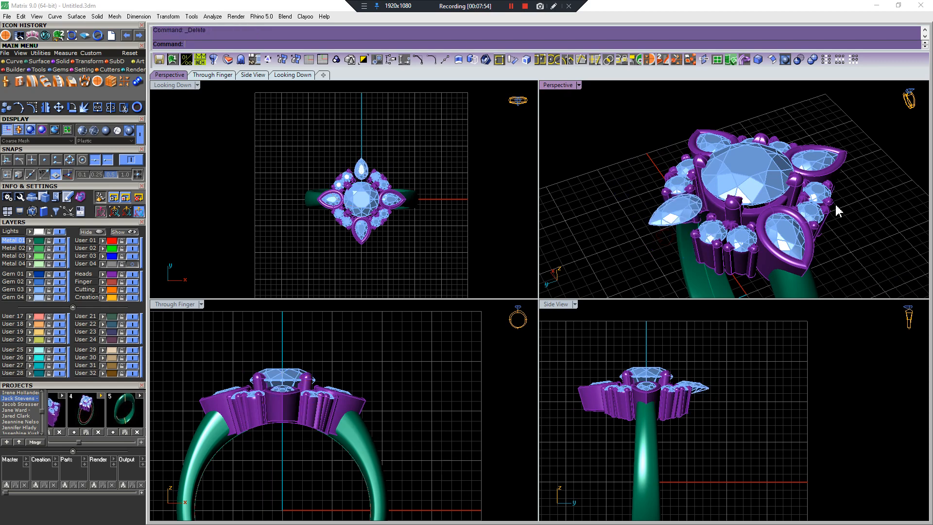
Mirror the lower pear's bezel across the horizontal axis from 0 onto the upper pear gem
right_drag(837, 211, 791, 202)
click(788, 197)
key(alt+m)
text(0)
key(Return)
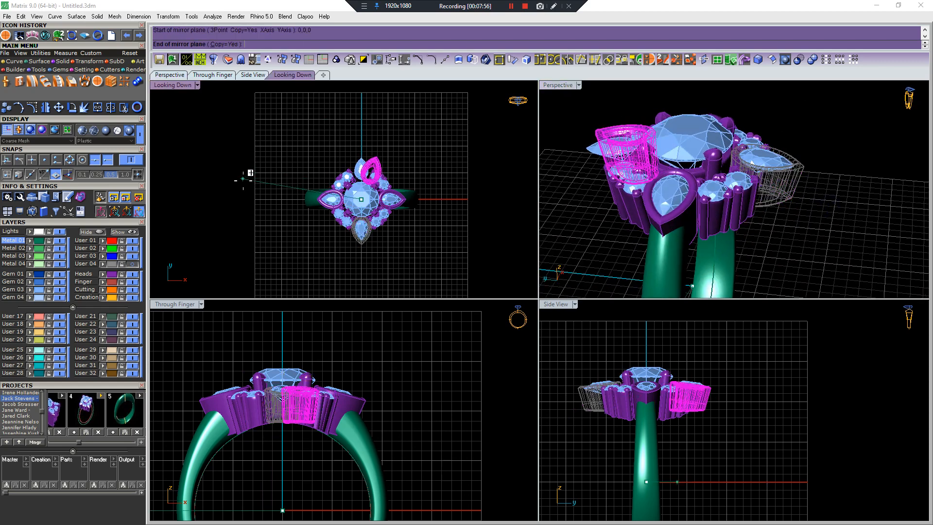
click(243, 179)
right_drag(544, 214, 797, 243)
scroll(792, 204, up, 8)
scroll(776, 150, down, 3)
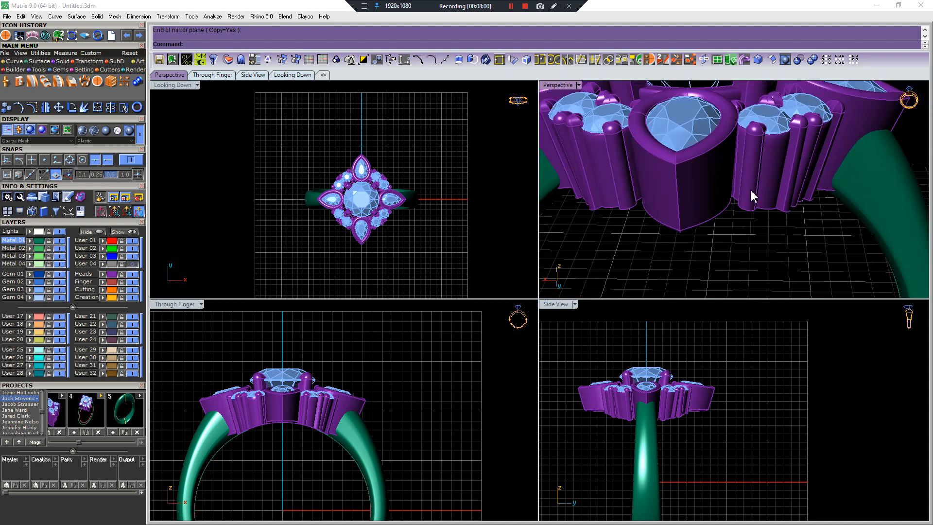
right_click(742, 196)
click(745, 208)
ctrl+click(745, 209)
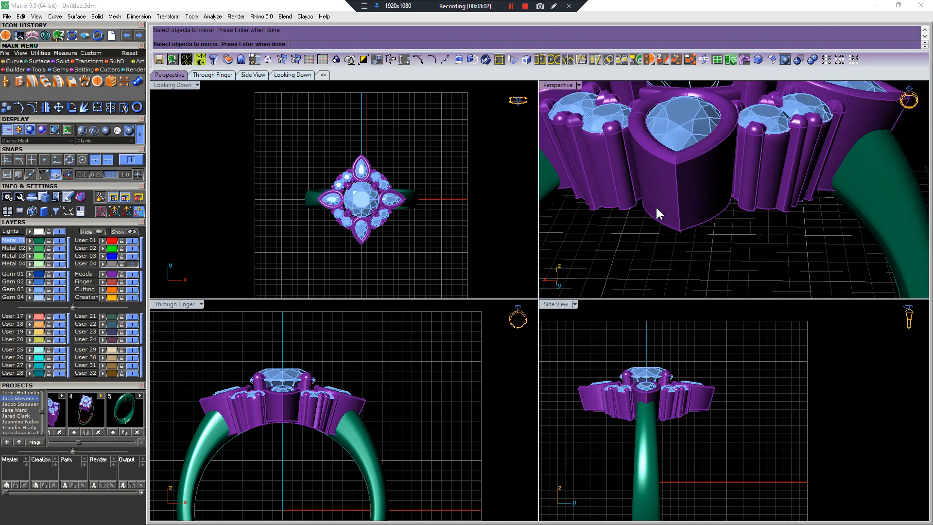
click(627, 206)
right_drag(625, 204, 562, 248)
key(Escape)
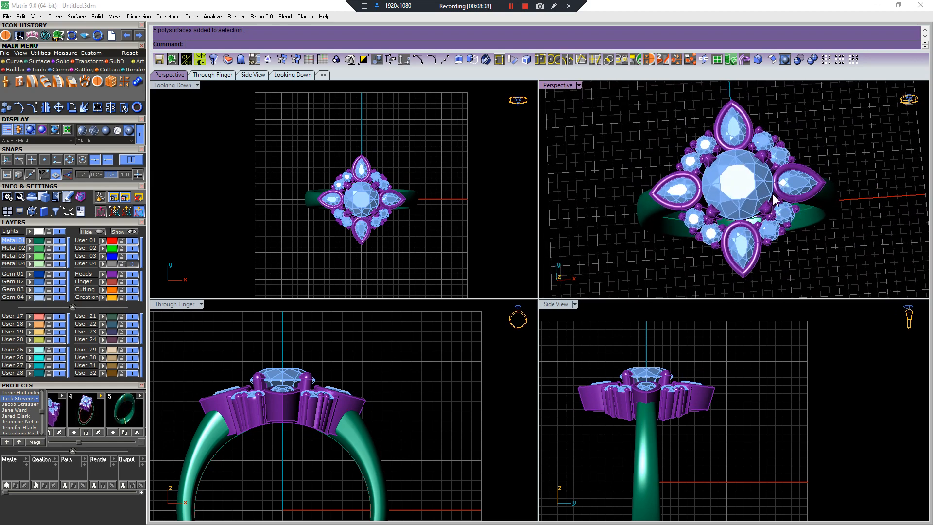
Select the entire ring in the Perspective view and save it to the project as version 6
scroll(761, 184, down, 6)
right_drag(762, 187, 819, 108)
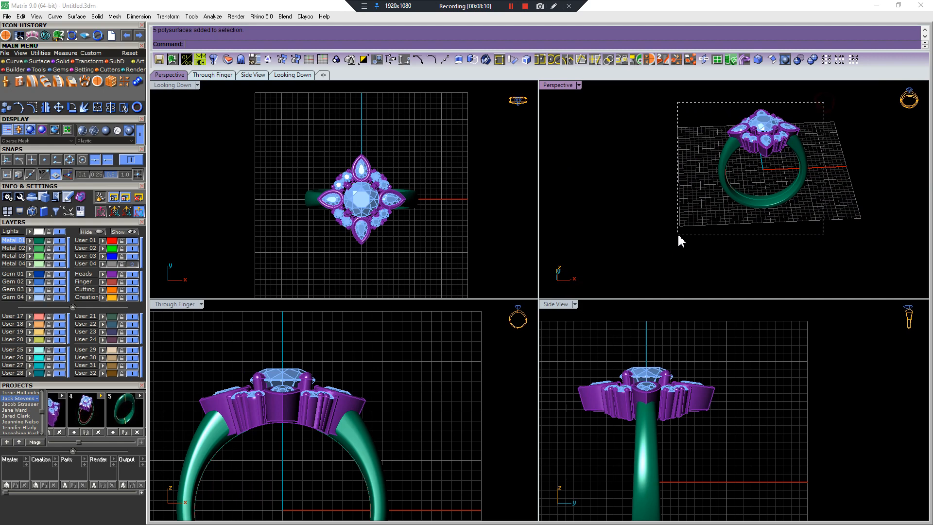
drag(678, 234, 679, 234)
drag(79, 442, 101, 443)
click(418, 371)
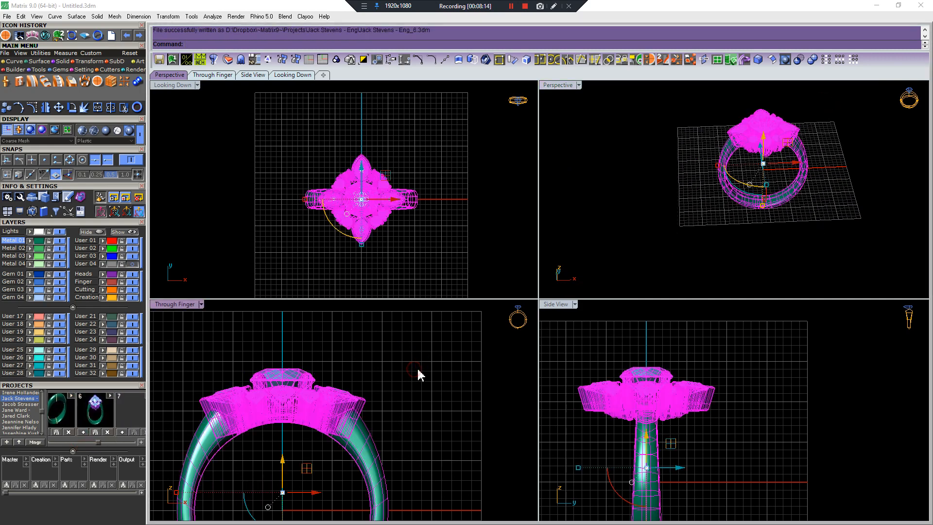
Select the entire ring again and save another copy to the project as version 7
scroll(286, 382, up, 8)
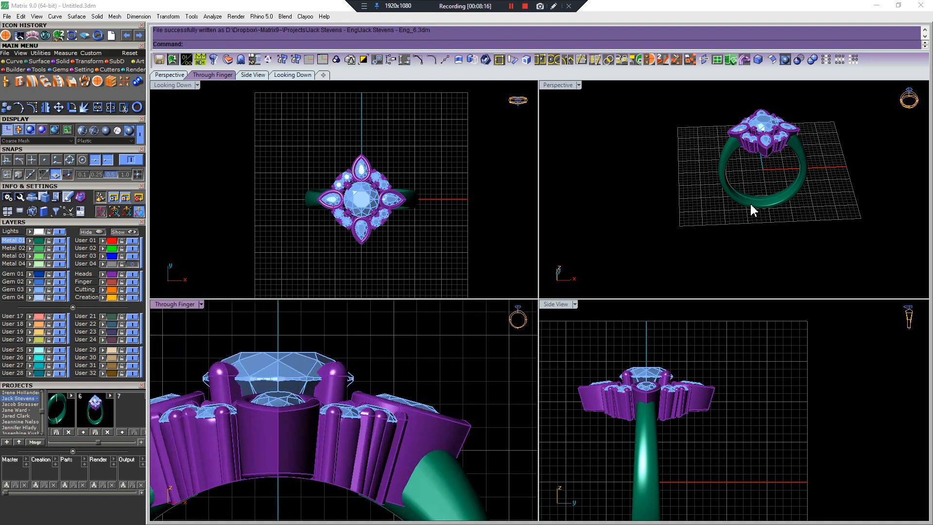
right_drag(796, 167, 655, 256)
scroll(786, 173, up, 4)
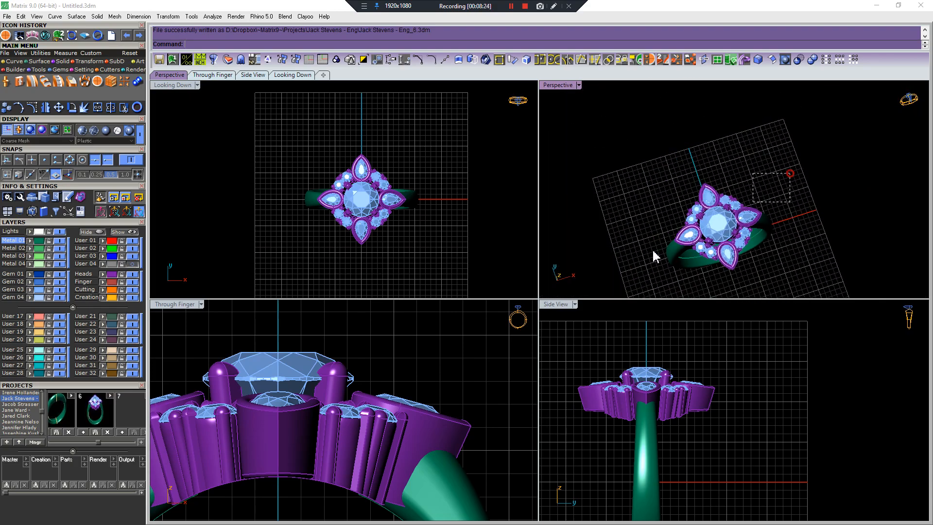
right_drag(804, 270, 773, 163)
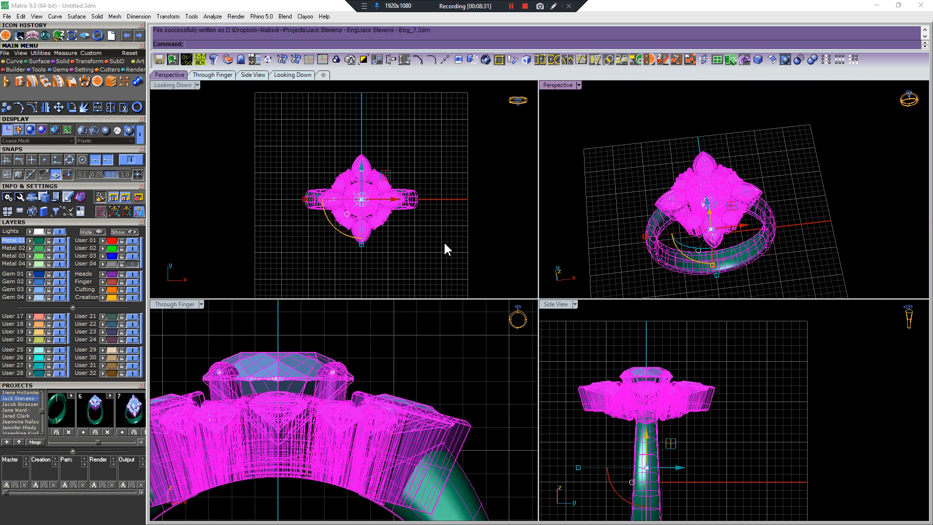
click(793, 194)
Delete the large centre round gem and its prong head, selecting them in the Through Finger view
scroll(751, 181, down, 3)
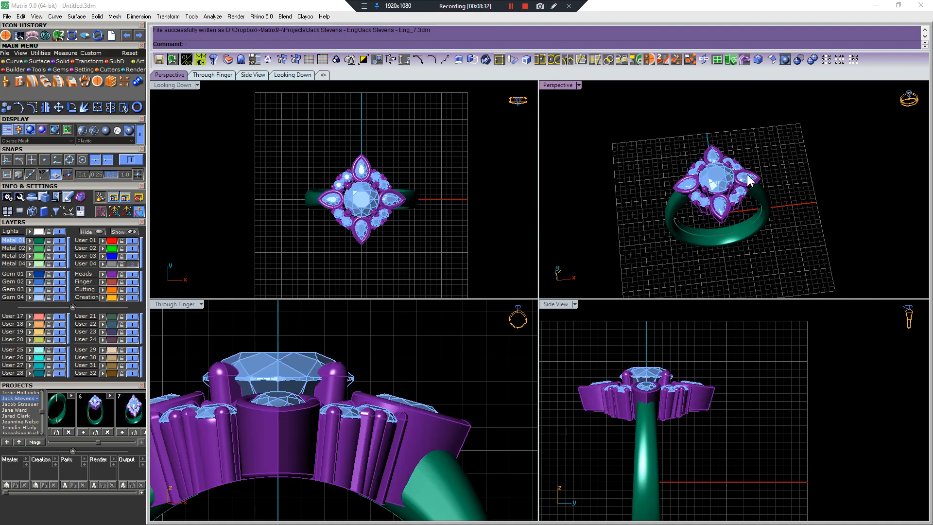
right_drag(750, 180, 759, 215)
scroll(762, 187, up, 7)
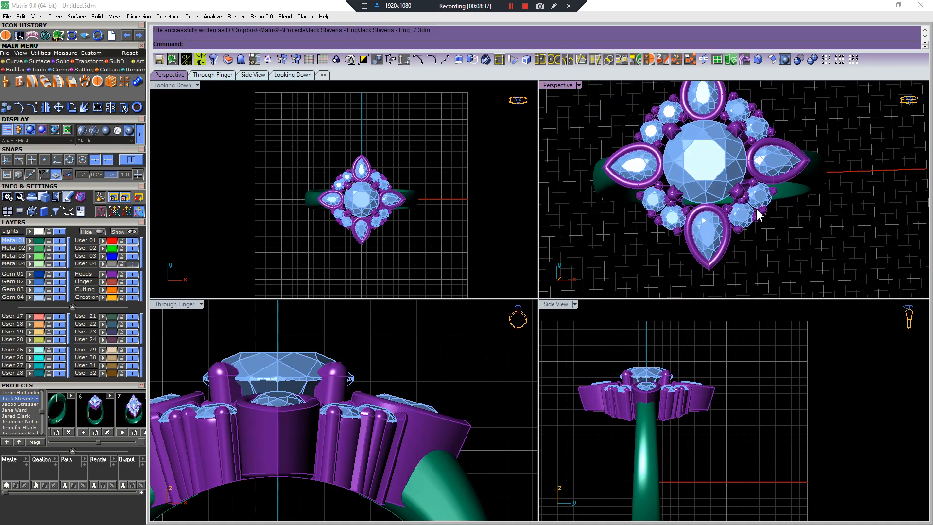
right_drag(752, 194, 759, 276)
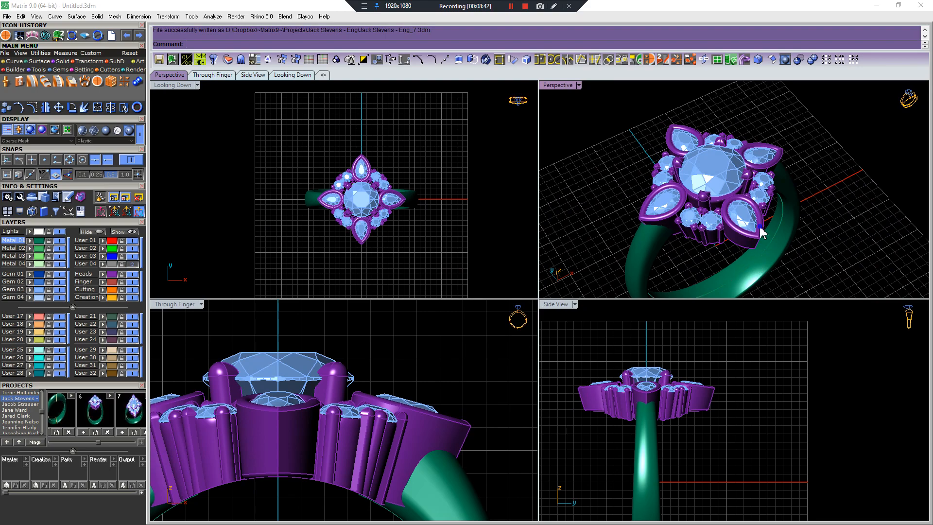
right_drag(761, 234, 730, 189)
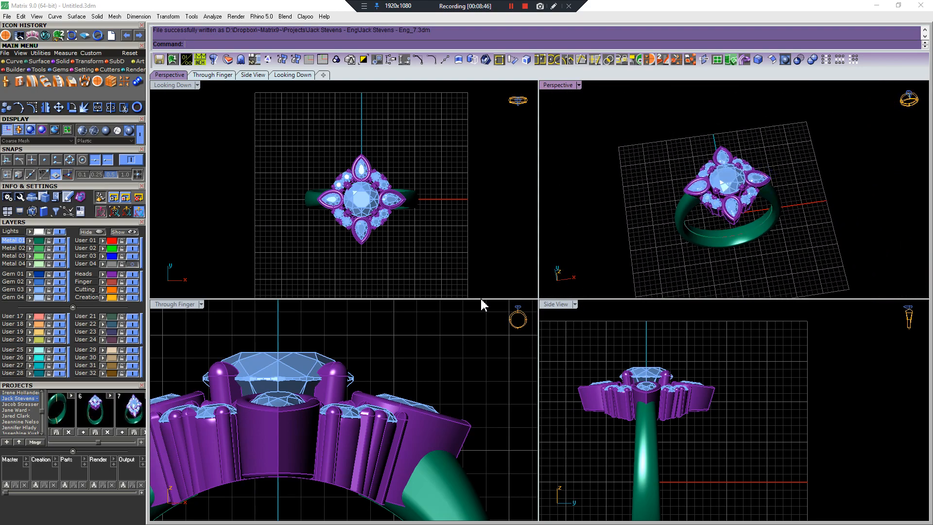
scroll(451, 324, down, 9)
scroll(442, 368, up, 5)
right_drag(336, 354, 354, 376)
drag(413, 334, 273, 364)
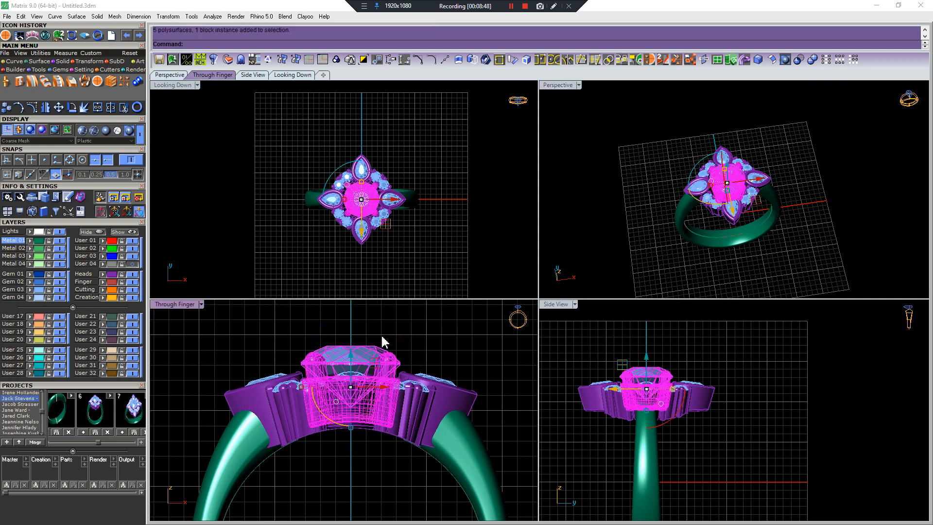
key(Delete)
Move the upper pear and its neighbouring small round gems with their settings away from the shank in the Looking Down view
scroll(380, 207, up, 3)
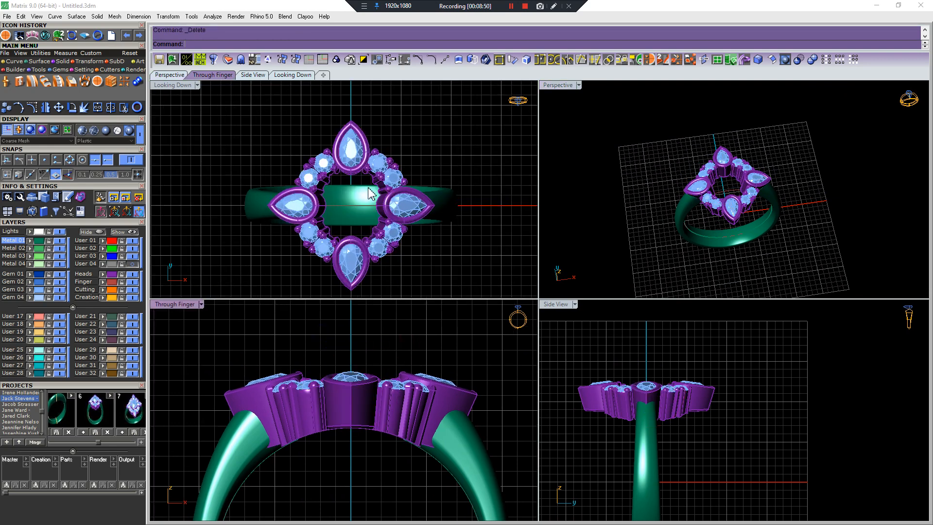
drag(282, 115, 432, 209)
right_drag(370, 182, 369, 214)
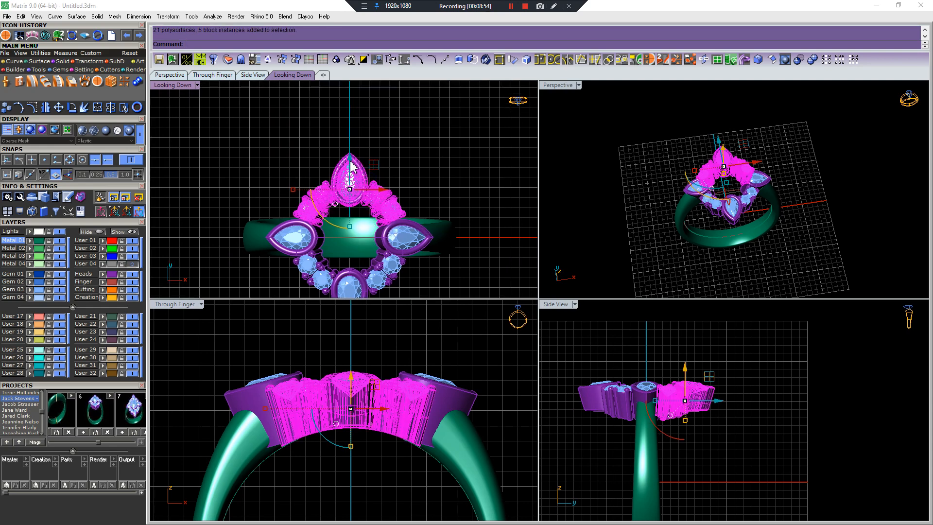
drag(351, 161, 351, 147)
scroll(350, 151, down, 8)
click(313, 201)
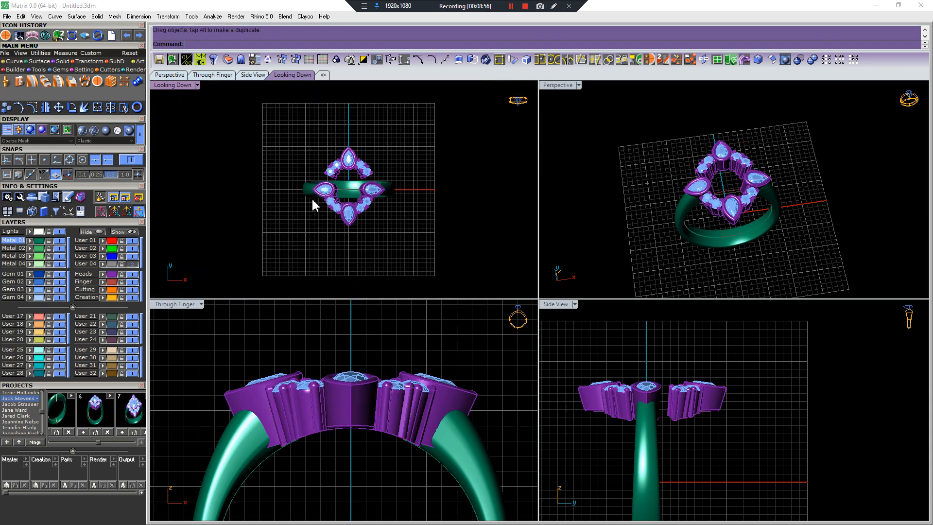
Delete the lower pear and the lower small round gems with their settings in the Looking Down view
scroll(313, 200, up, 5)
drag(268, 190, 443, 256)
key(Delete)
scroll(413, 214, up, 3)
drag(457, 205, 247, 235)
key(Delete)
right_drag(338, 133, 342, 195)
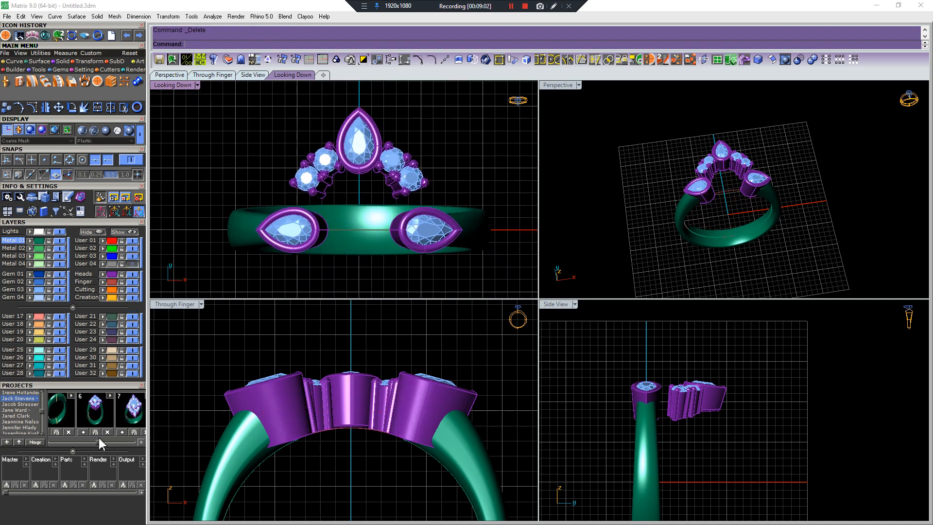
Load a Diamond oval gem with the Gem Loader using the 7.20L x 5.20W preset
click(60, 70)
click(7, 84)
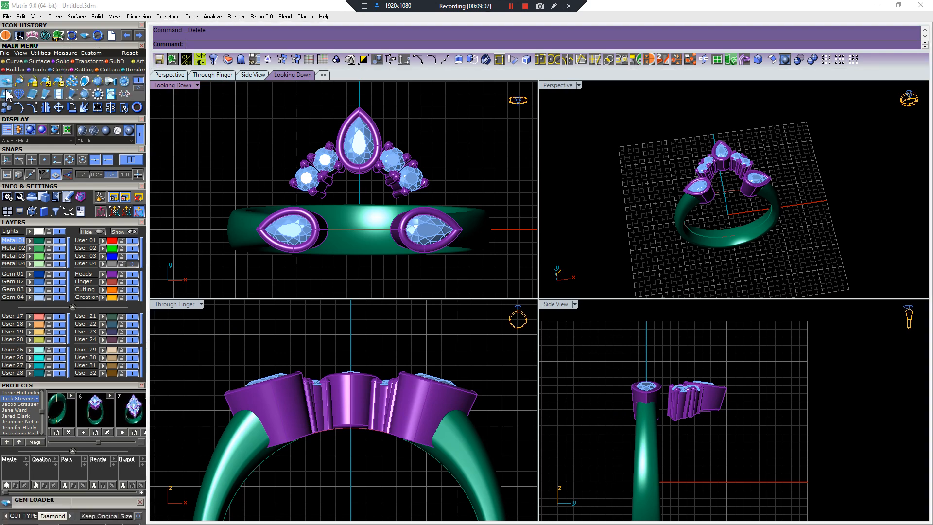
drag(90, 510, 634, 134)
click(563, 153)
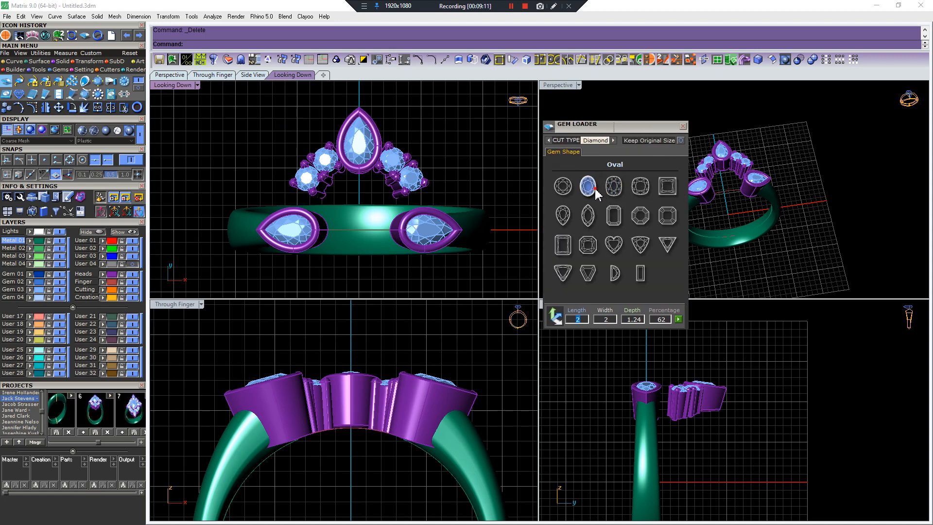
click(588, 187)
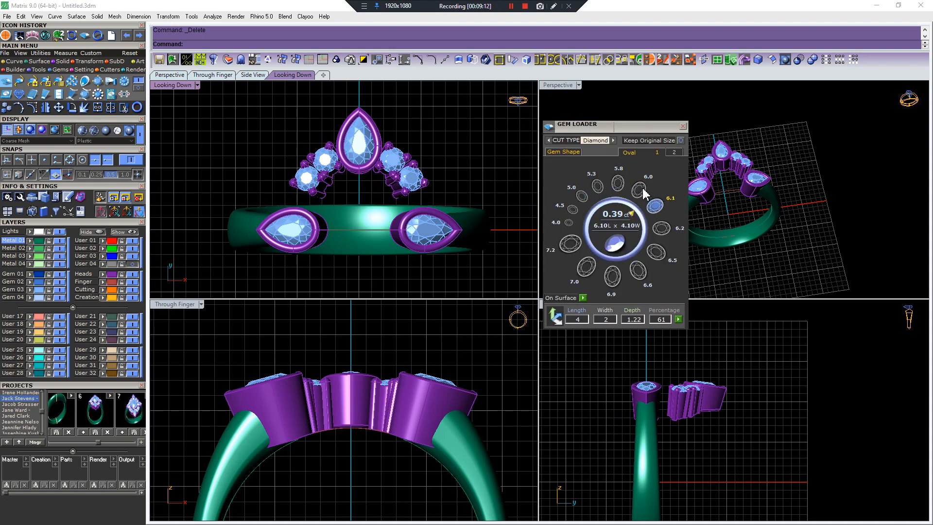
click(571, 243)
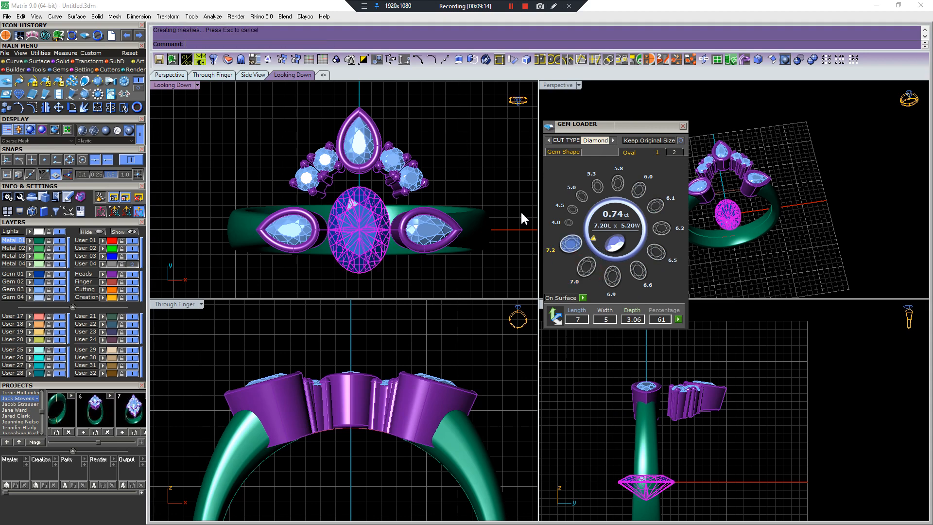
Resize the oval centre gem, first to length 9 and width 7, and finally to length 8 and width 6
click(674, 154)
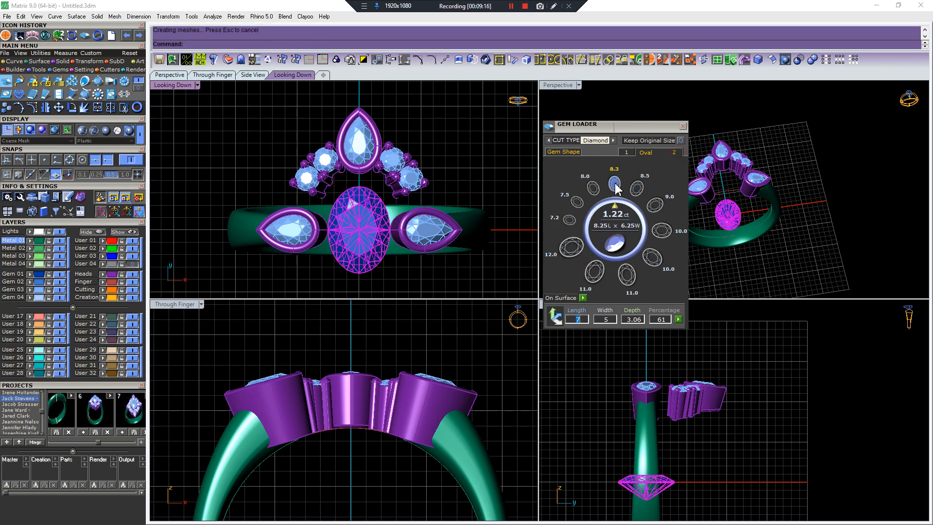
click(654, 204)
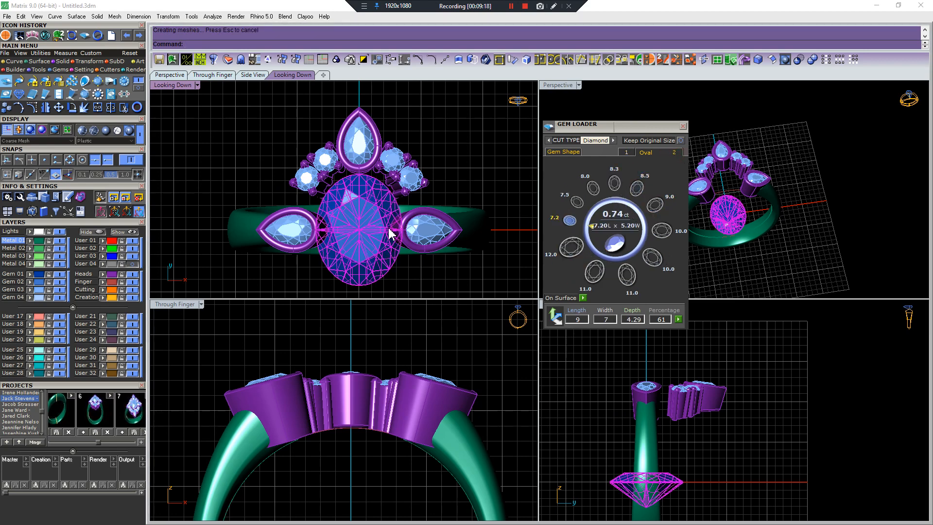
click(372, 224)
scroll(372, 223, up, 3)
scroll(362, 340, down, 3)
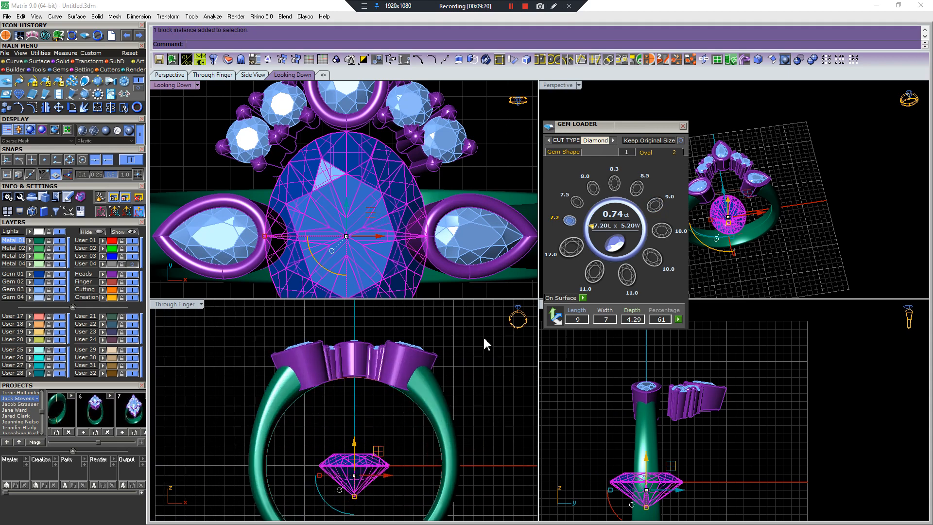
click(593, 188)
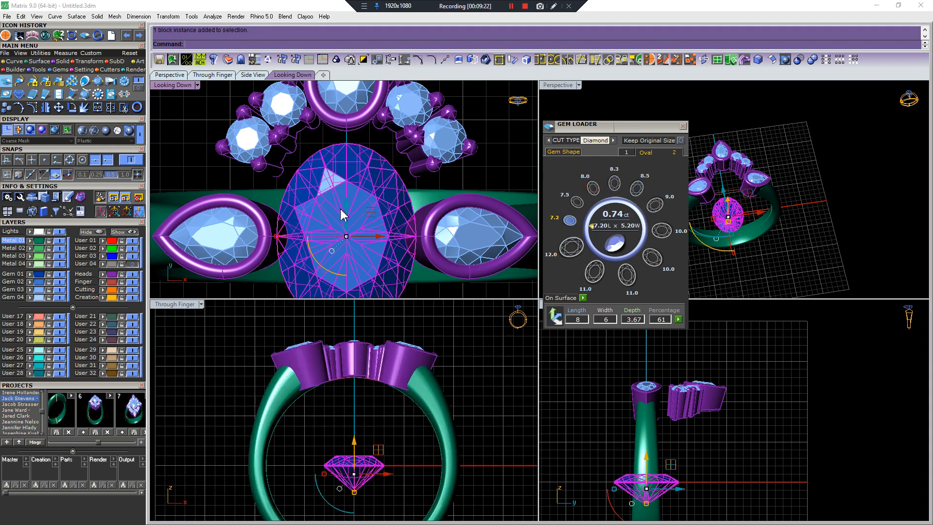
Move the oval gem up to the top of the ring between the two side pears in the Through Finger view
scroll(342, 214, down, 1)
key(Escape)
drag(343, 474, 345, 340)
scroll(392, 196, down, 2)
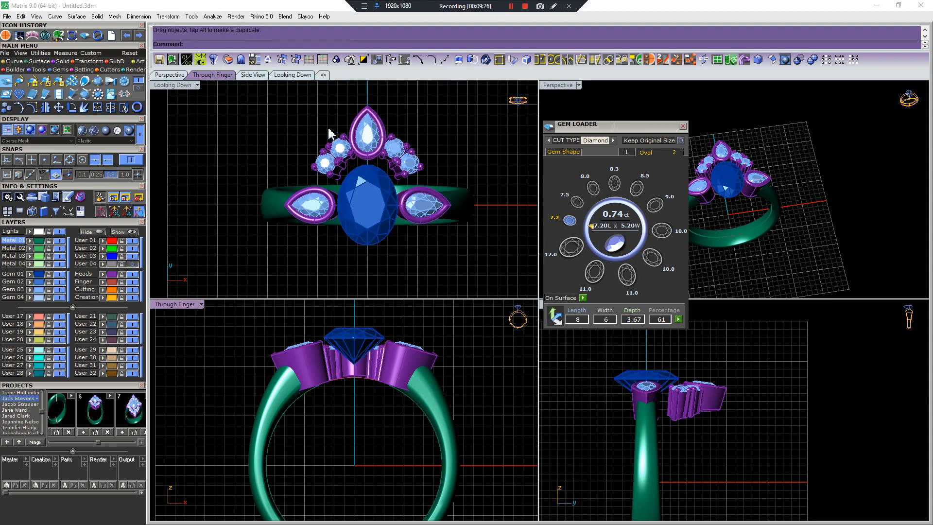
Delete the two small round gems and their settings on the left of the upper pear in the Looking Down view
drag(267, 114, 383, 204)
key(Delete)
key(Delete)
Move the upper pear and the remaining small round gems with their settings slightly closer to the oval gem
right_drag(349, 82, 330, 113)
drag(315, 91, 476, 257)
scroll(400, 189, up, 3)
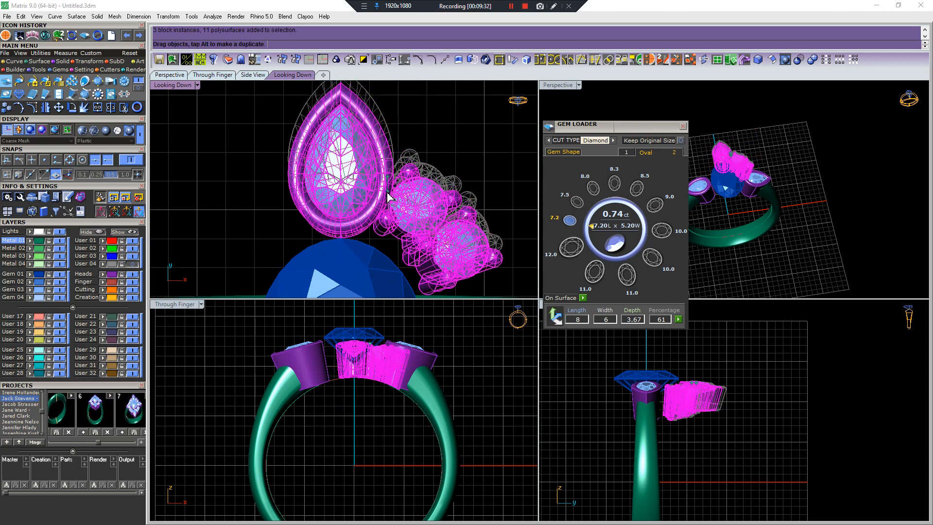
key(Escape)
scroll(381, 183, down, 4)
right_drag(378, 179, 376, 154)
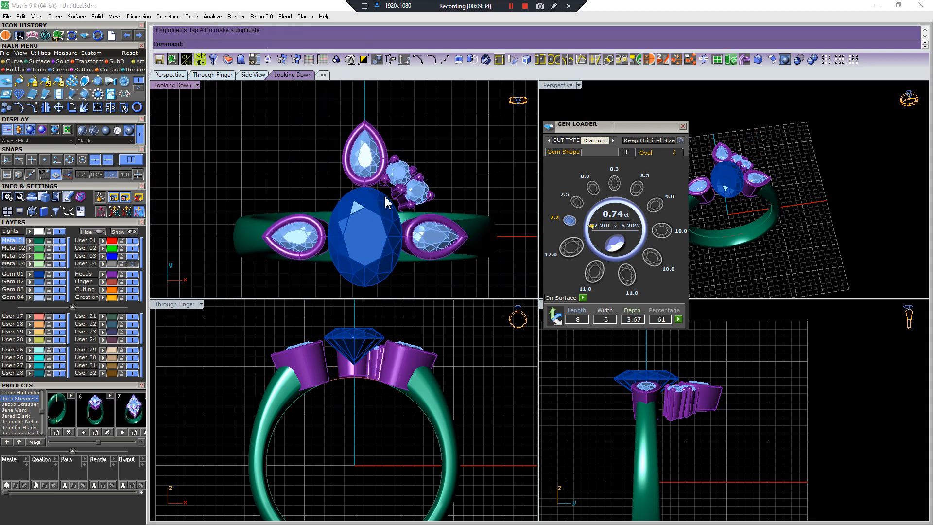
Build a four-prong head on the oval gem with Head Builder and apply the saved style 1.mss
click(382, 236)
scroll(387, 360, up, 5)
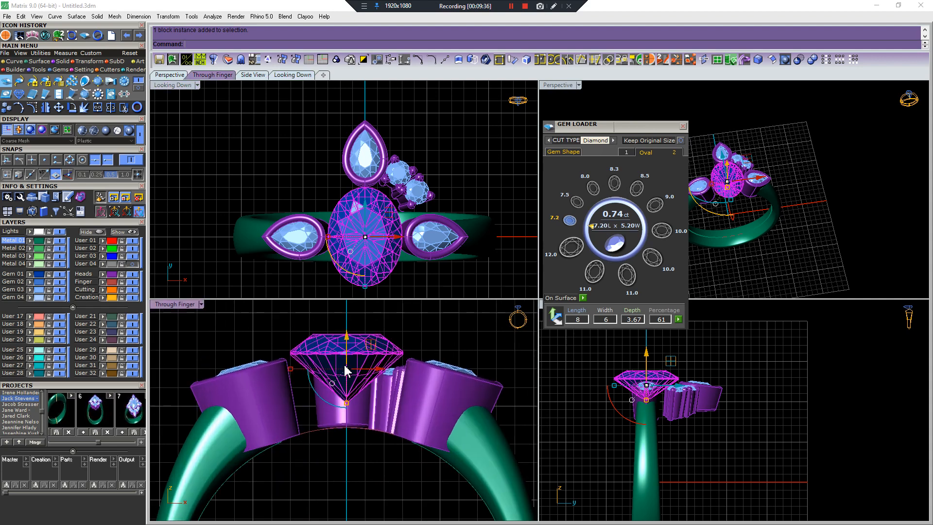
key(F6)
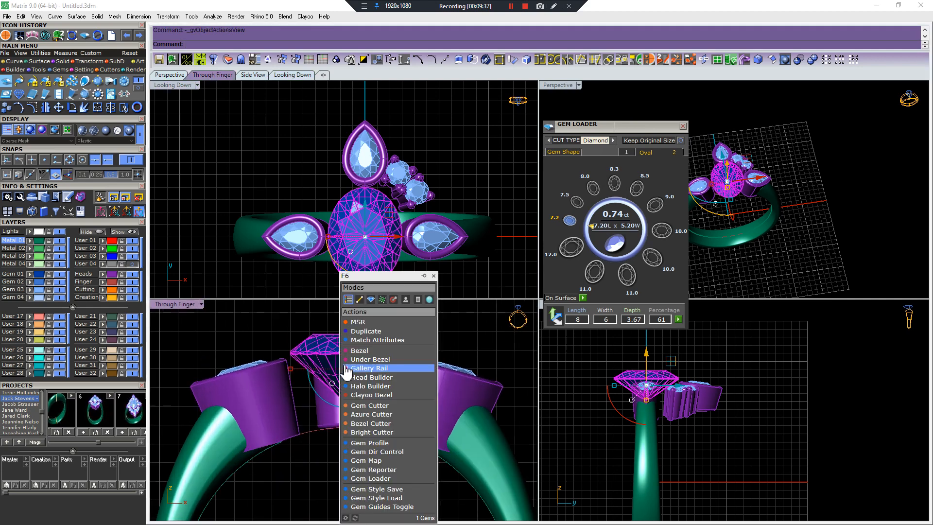
click(380, 378)
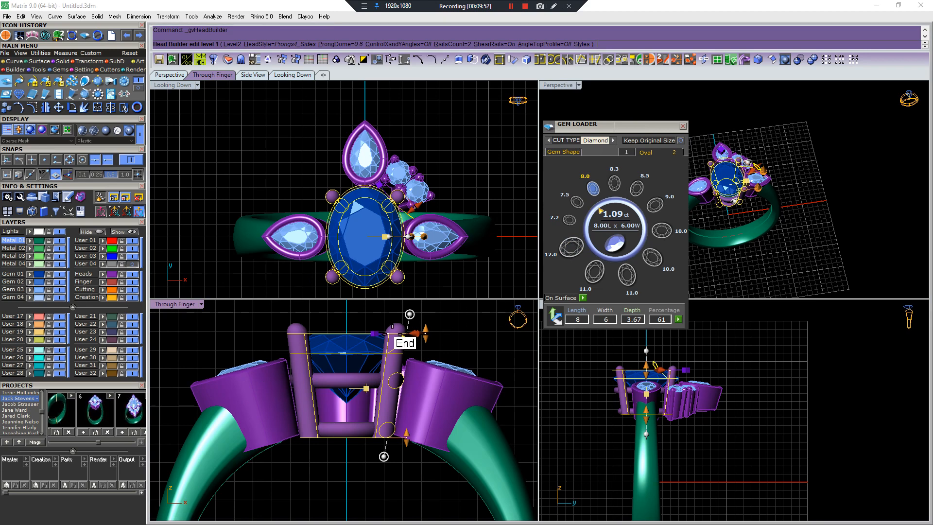
click(652, 257)
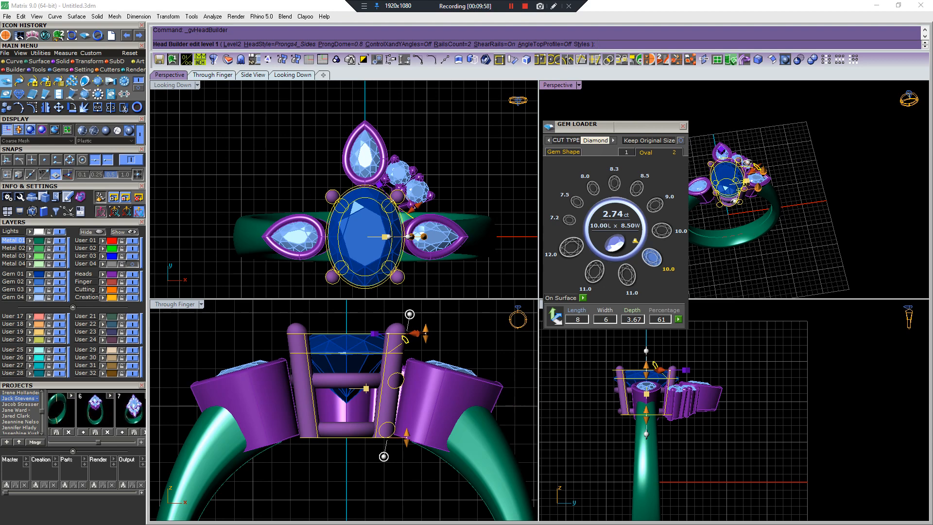
click(579, 45)
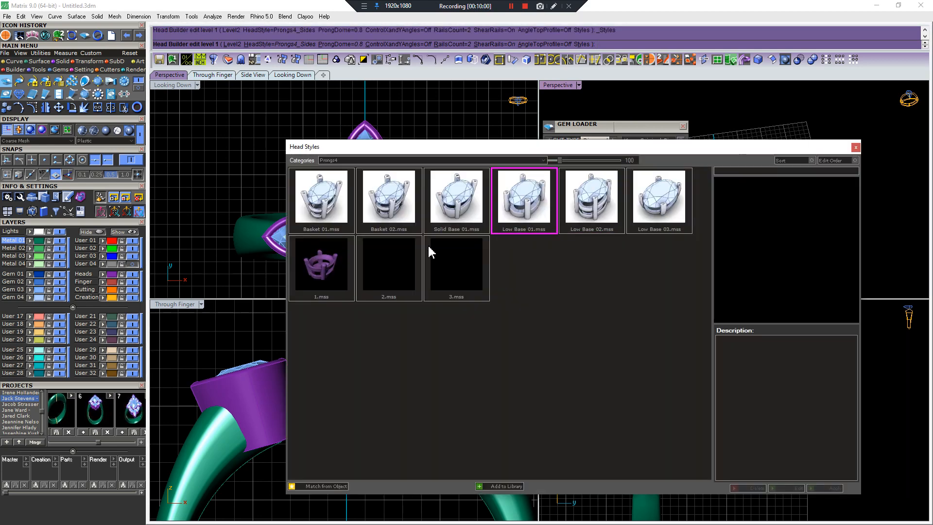
click(333, 273)
click(807, 487)
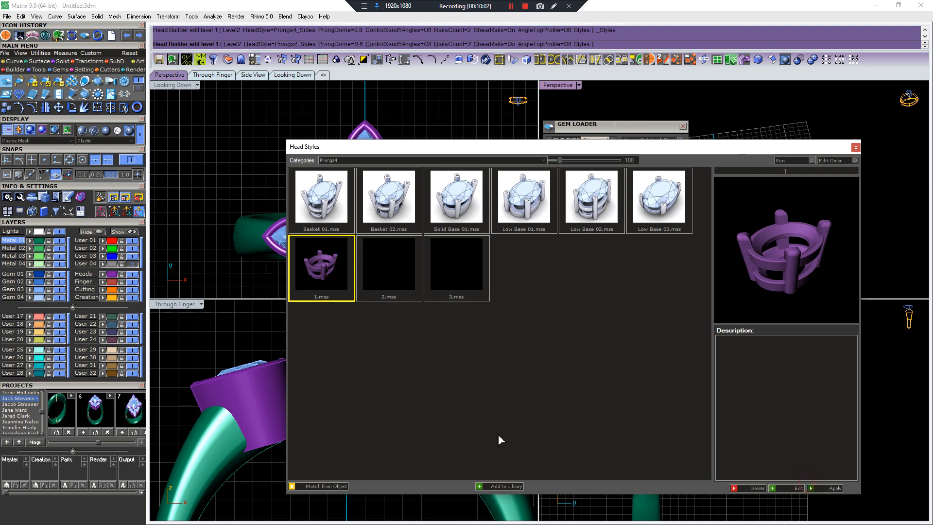
Set the head angle X to about 12.42°, lower the head's base slightly towards the finger hole and accept the head
drag(384, 478, 379, 477)
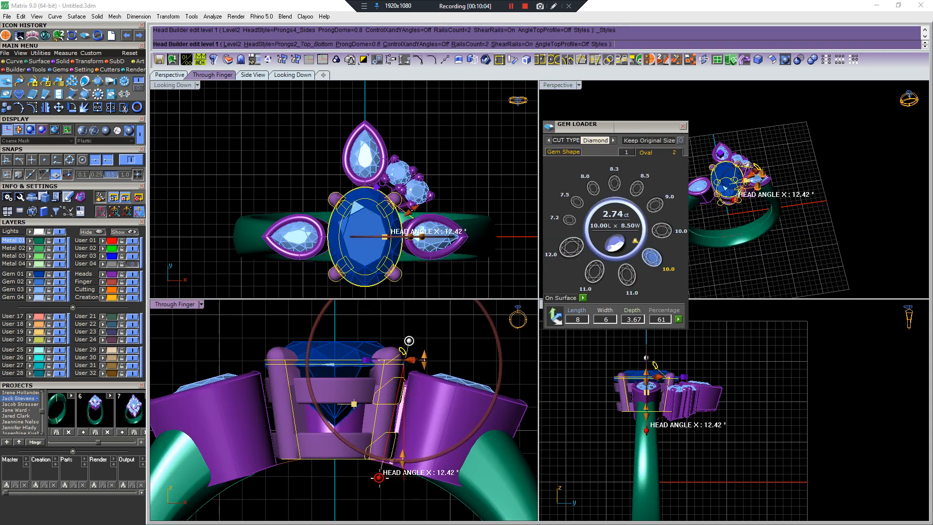
scroll(417, 339, up, 8)
right_drag(403, 250, 412, 211)
scroll(405, 212, up, 5)
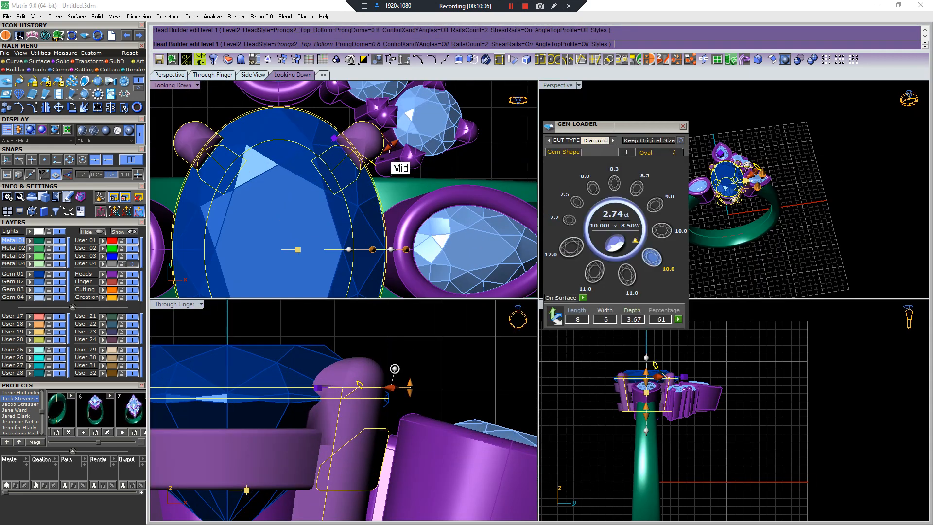
scroll(389, 165, down, 5)
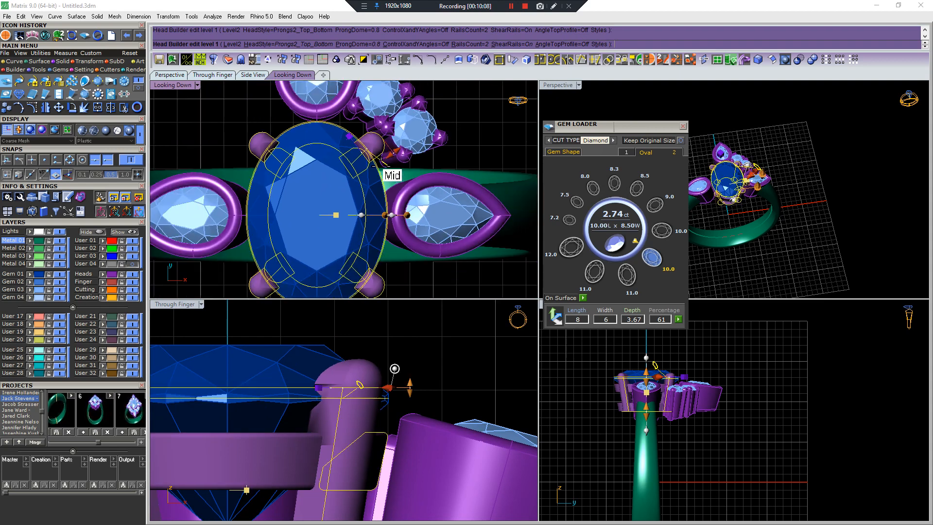
scroll(337, 396, down, 3)
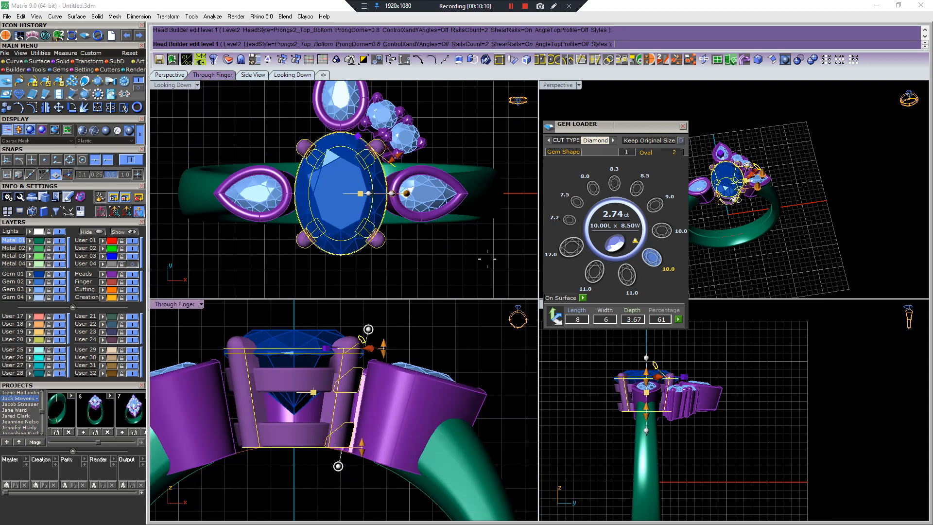
drag(363, 448, 359, 459)
right_click(356, 449)
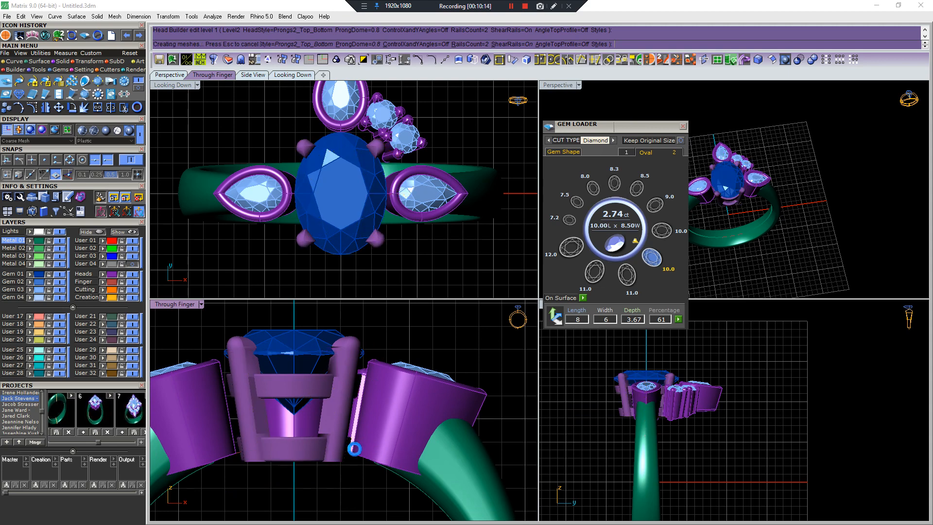
Select the oval gem with its head and raise them slightly above the shank in the Through Finger view
scroll(282, 401, down, 8)
drag(246, 348, 333, 459)
scroll(663, 374, up, 6)
drag(699, 350, 610, 387)
scroll(291, 414, up, 12)
click(285, 440)
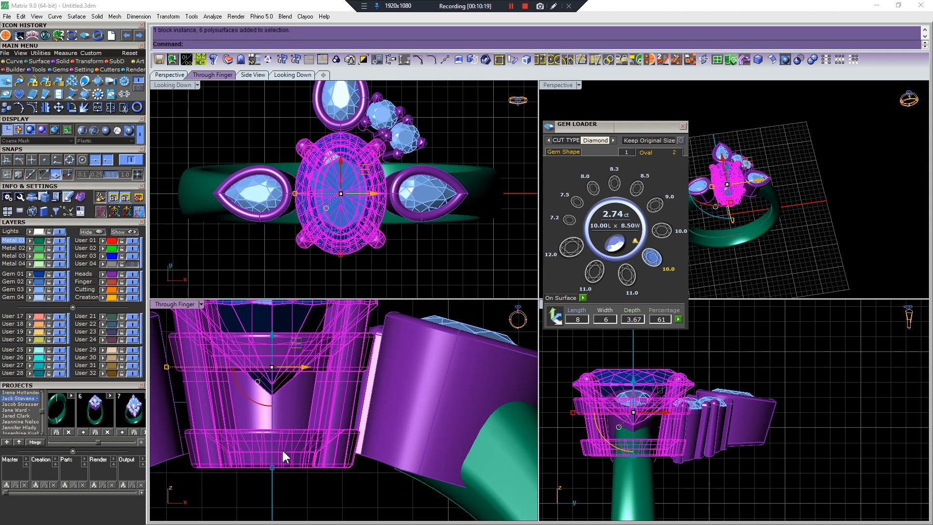
key(ctrl+z)
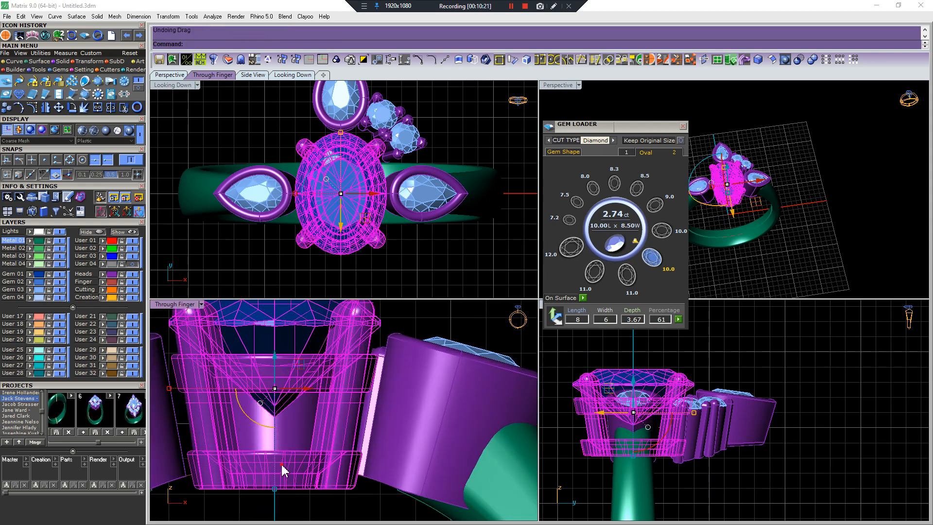
scroll(283, 448, down, 5)
click(300, 432)
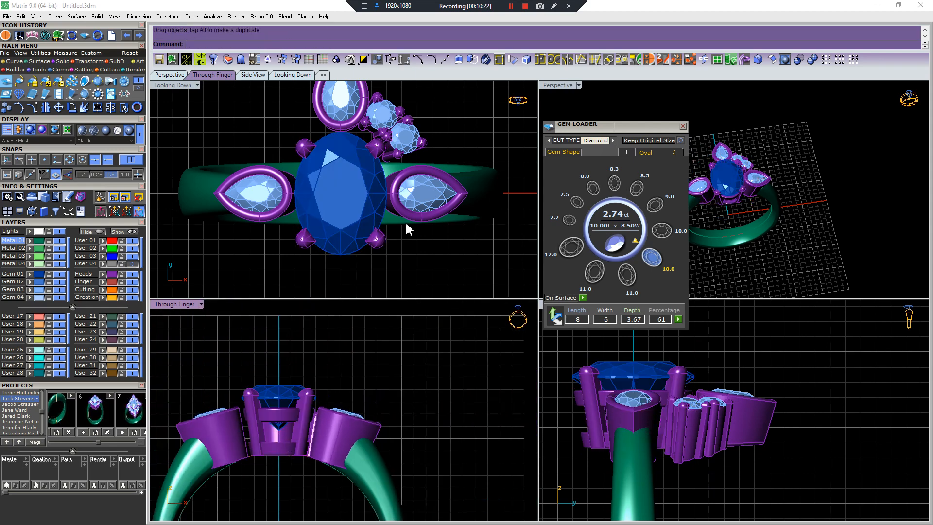
Delete the outer small round gem with its prong setting, keeping the one beside the upper pear
scroll(408, 209, down, 6)
right_drag(408, 163, 403, 184)
scroll(401, 170, up, 8)
drag(428, 175, 401, 201)
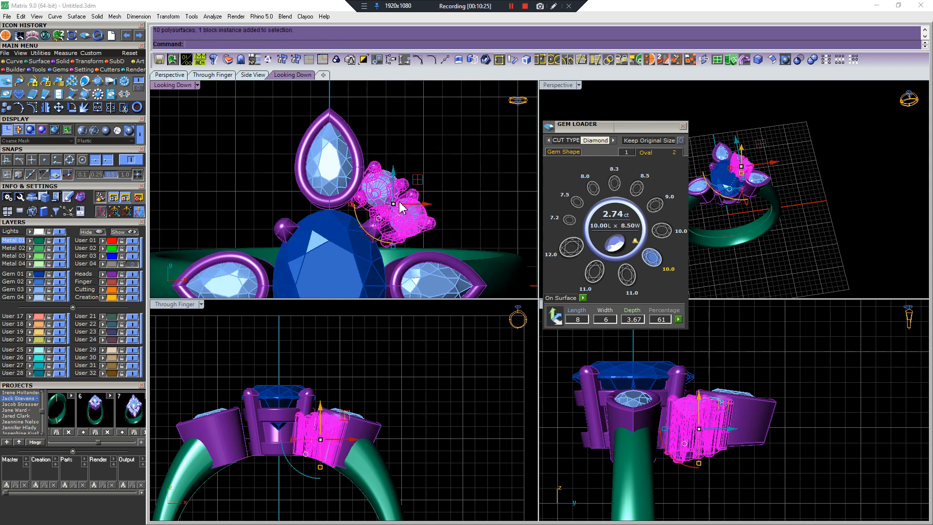
scroll(391, 210, up, 4)
drag(451, 138, 383, 194)
scroll(403, 198, down, 6)
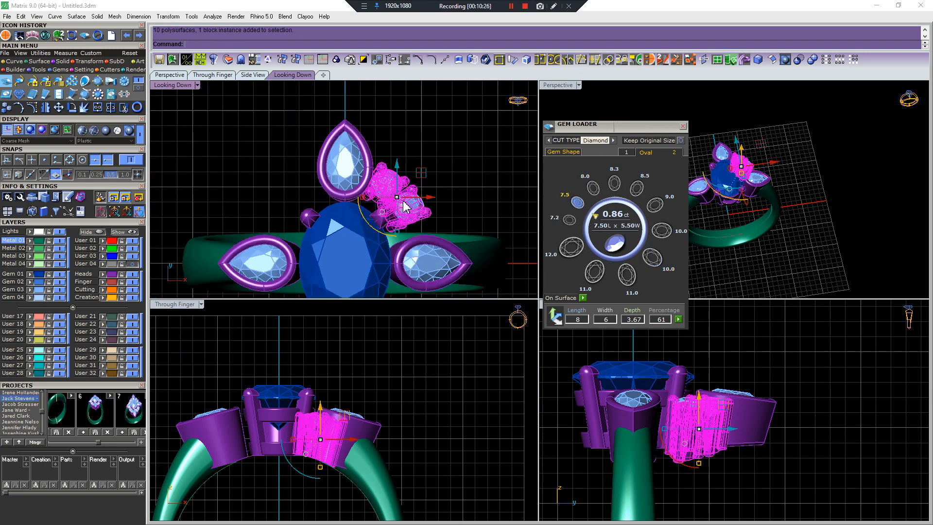
right_drag(403, 198, 404, 170)
scroll(405, 178, up, 6)
key(Escape)
scroll(425, 194, down, 6)
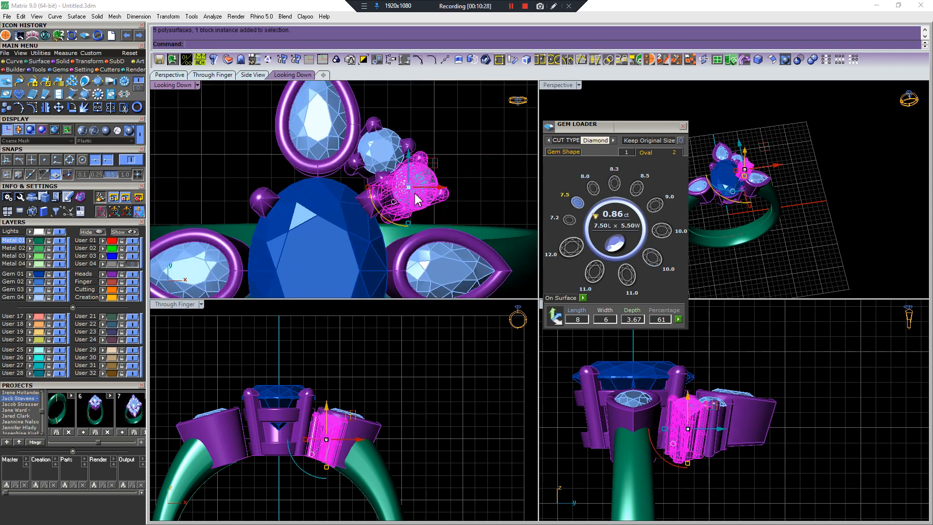
key(Delete)
Scale down the remaining small round gem and its setting about its centre in the Looking Down view
scroll(430, 141, up, 5)
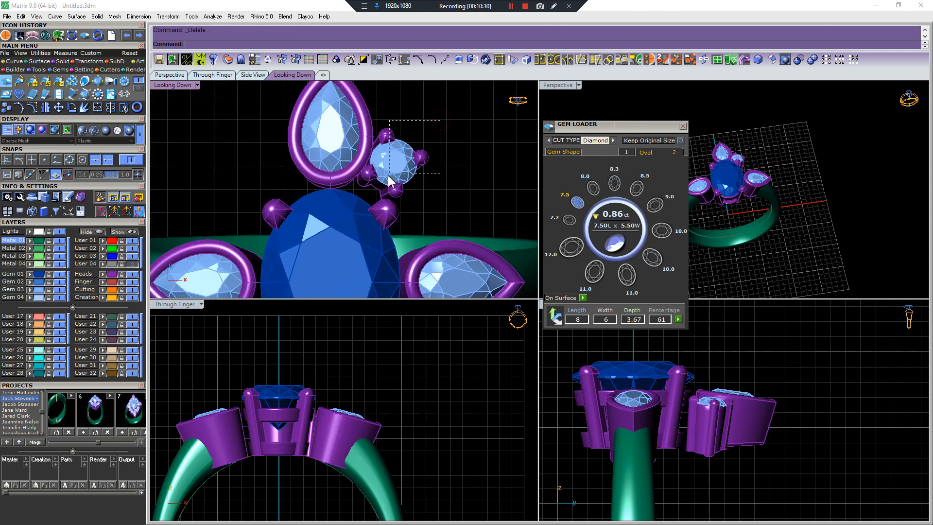
drag(388, 179, 390, 177)
scroll(414, 170, up, 2)
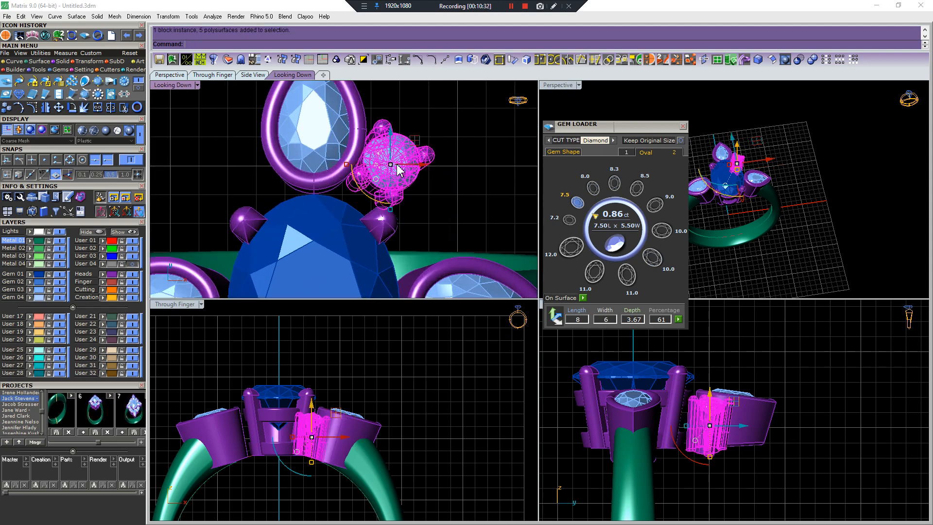
right_click(393, 166)
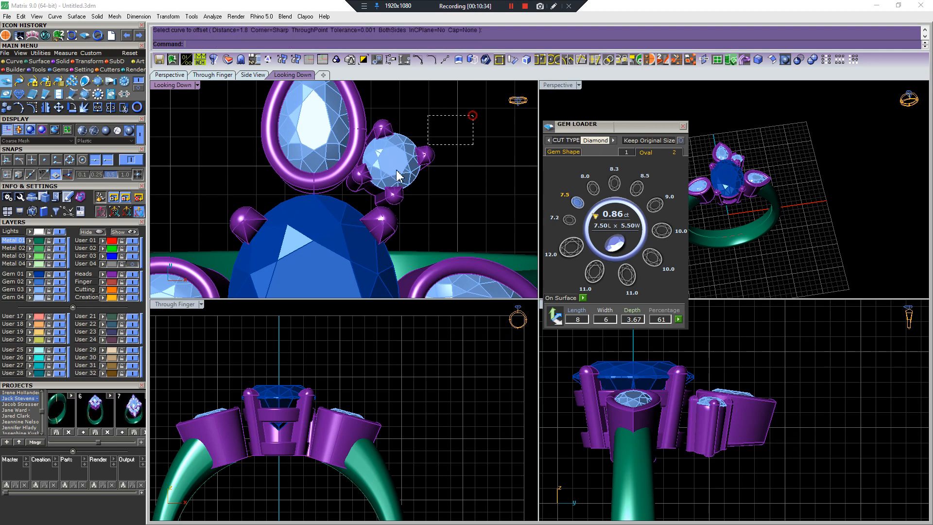
key(Escape)
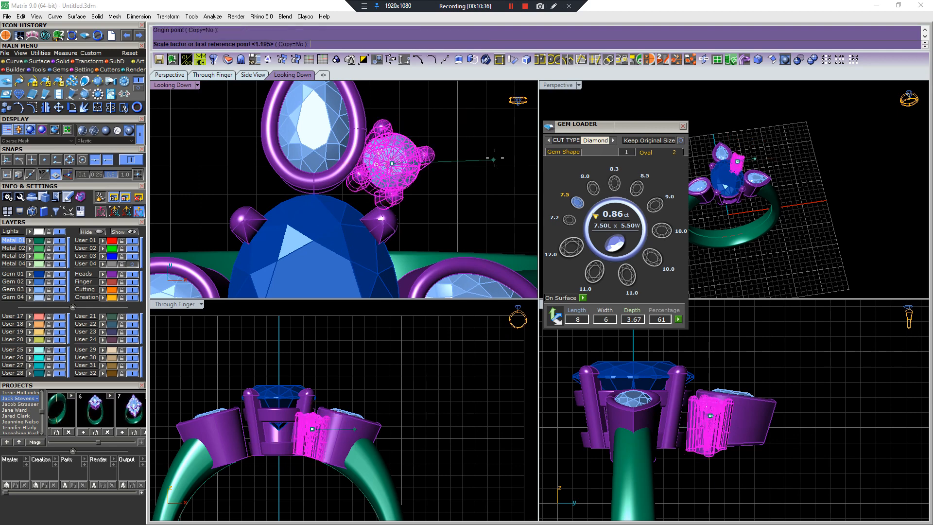
click(490, 162)
click(471, 160)
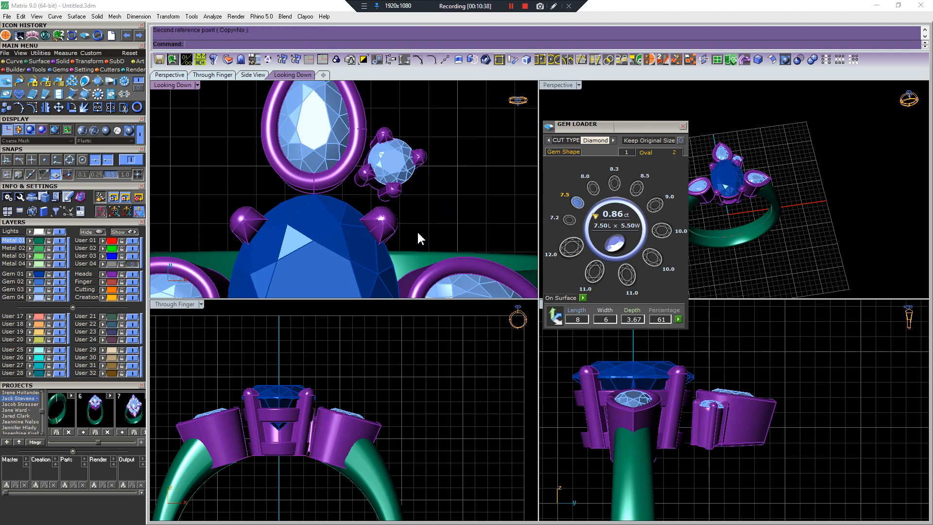
Move the scaled round gem and its setting closer into the gap between the upper pear and the oval's prong
click(407, 178)
scroll(422, 127, up, 5)
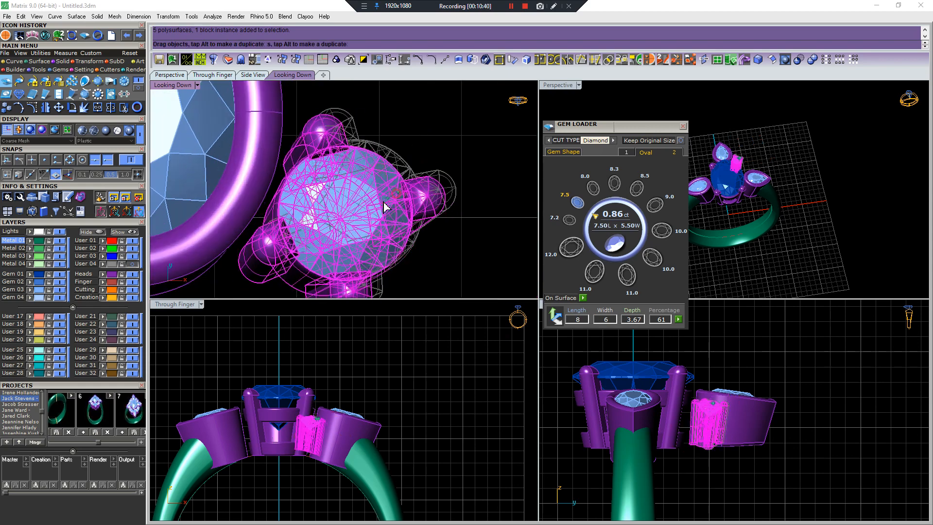
scroll(380, 208, down, 5)
scroll(366, 220, up, 4)
right_drag(366, 220, 345, 187)
scroll(345, 184, down, 4)
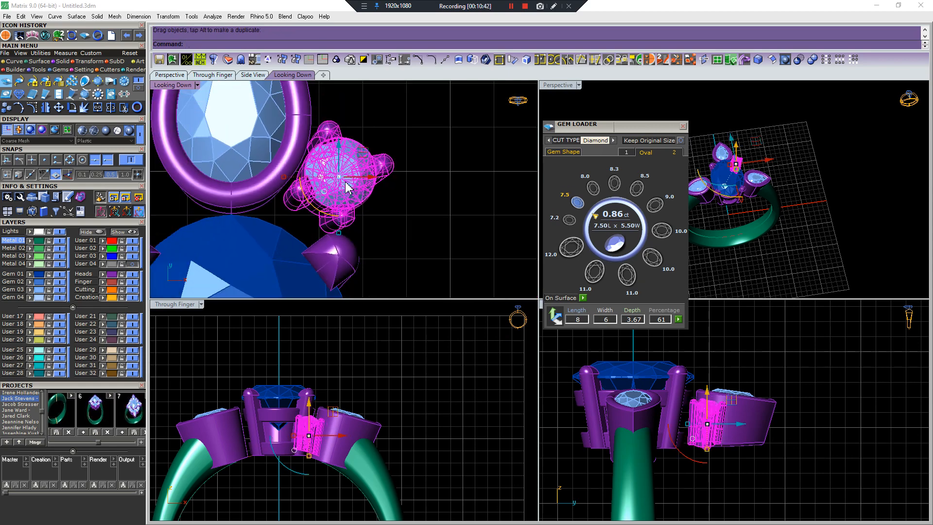
Nudge the small round gem and its setting toward the upper pear, and scale them up slightly in the Through Finger view
scroll(347, 186, up, 5)
drag(347, 186, 341, 183)
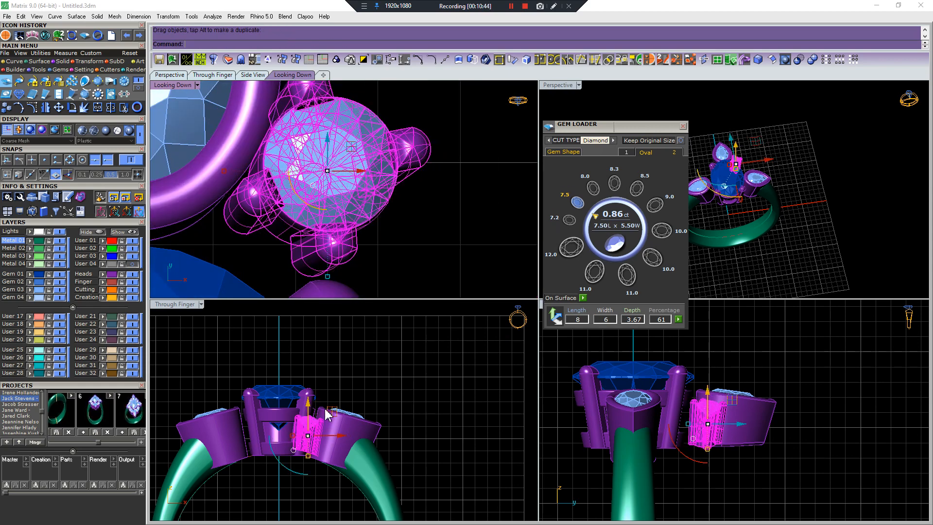
scroll(309, 438, up, 8)
right_drag(309, 438, 317, 425)
right_click(317, 434)
click(325, 363)
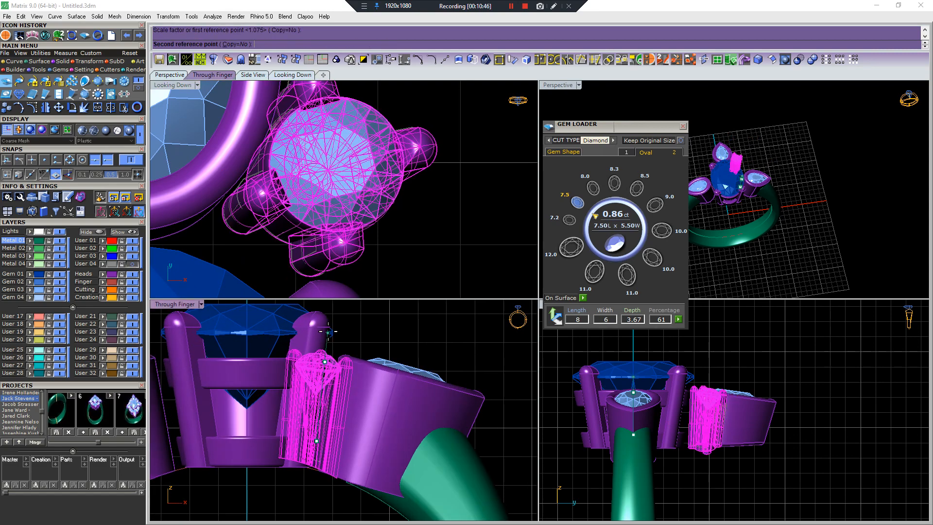
click(328, 338)
click(338, 346)
scroll(340, 350, up, 4)
scroll(345, 126, down, 8)
scroll(361, 147, down, 3)
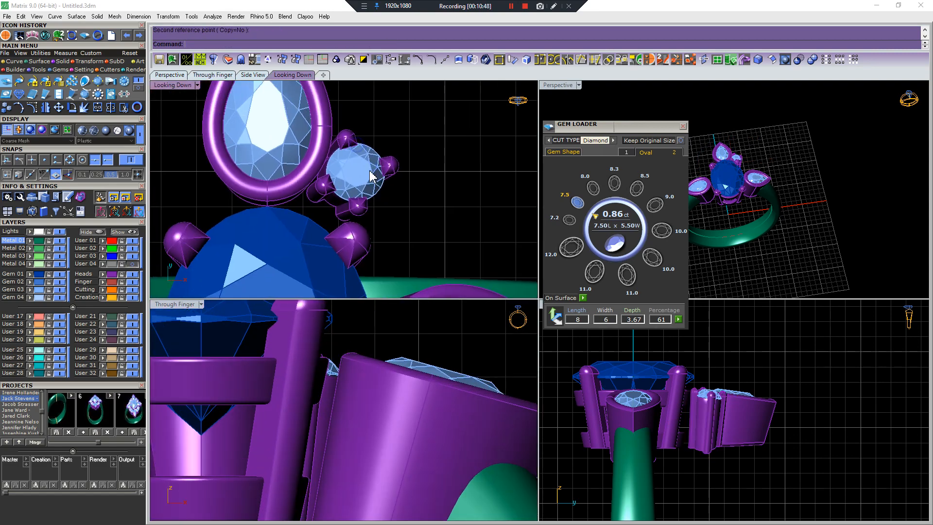
Mirror a copy of the small round gem and its setting across an angled plane starting at 0,0,0, toward the right pear
click(346, 160)
scroll(374, 151, down, 3)
scroll(358, 184, up, 5)
key(m)
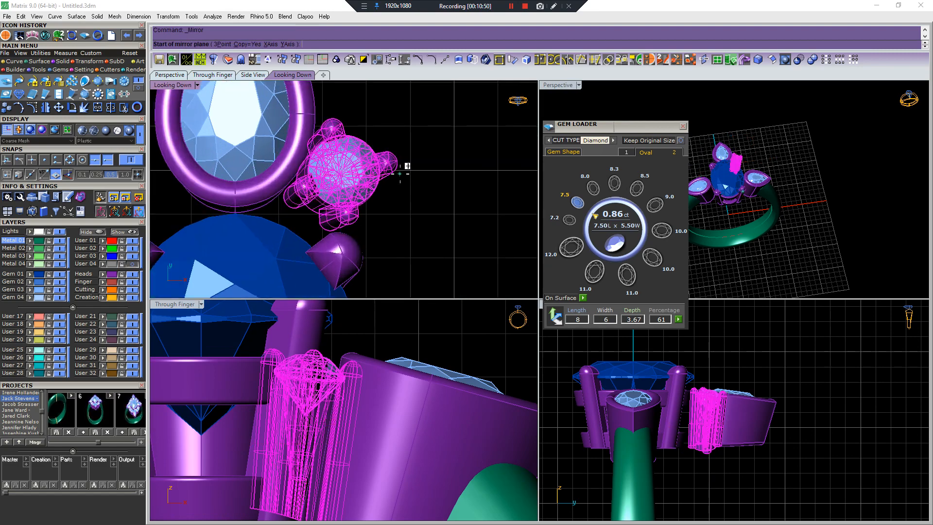
click(406, 167)
scroll(408, 174, down, 7)
key(Escape)
scroll(419, 200, up, 2)
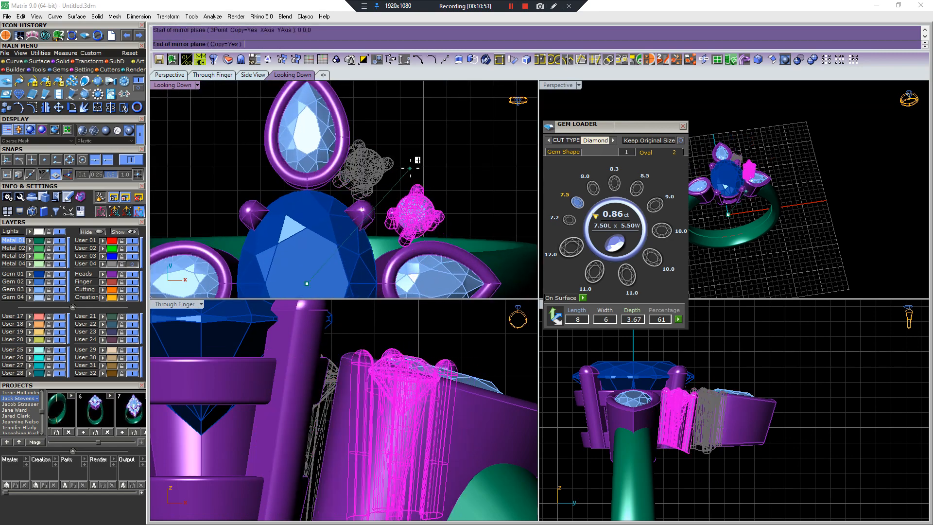
click(412, 176)
Rotate the mirrored round gem and its setting about their own centre in the Looking Down view
scroll(424, 202, up, 4)
click(465, 197)
click(391, 240)
scroll(390, 241, down, 2)
key(r)
click(394, 237)
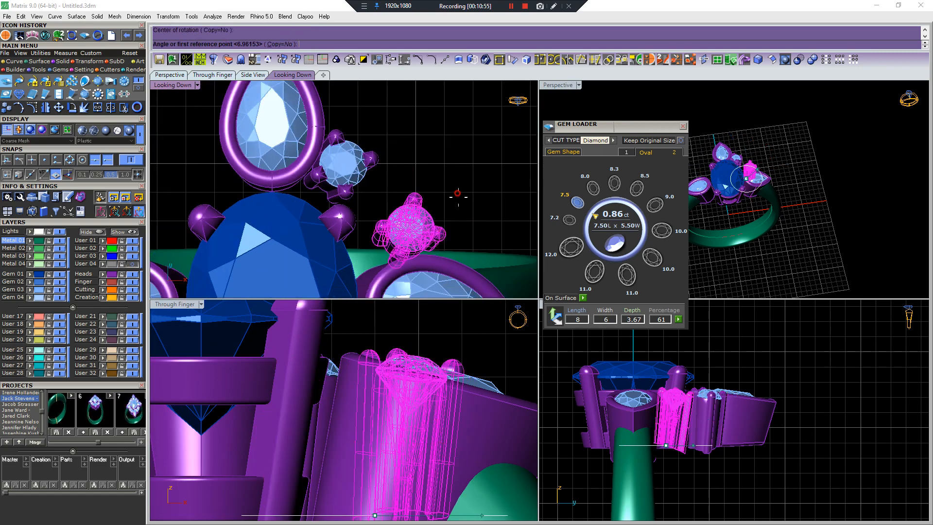
click(458, 194)
click(469, 225)
Tilt the mirrored round gem and its setting by rotating them in the Side View
scroll(673, 406, up, 7)
key(r)
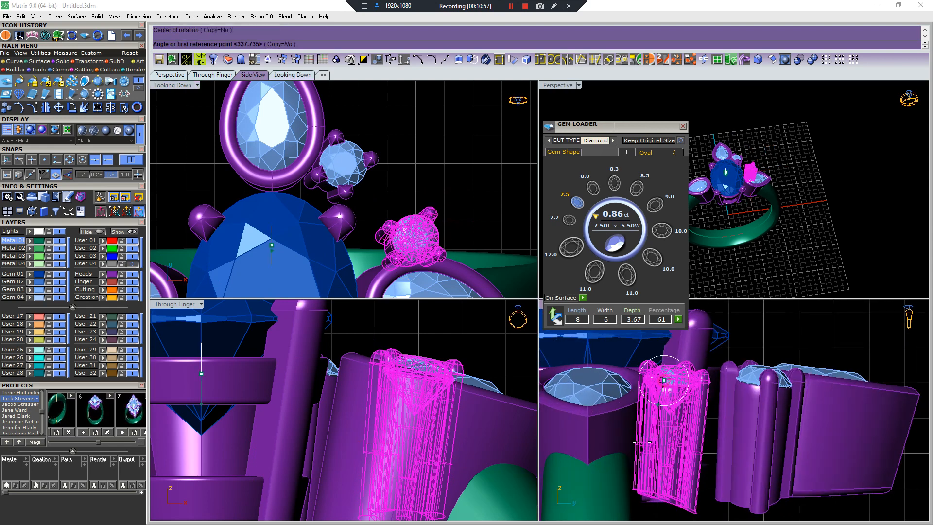
scroll(642, 443, down, 4)
click(643, 463)
click(648, 490)
key(Escape)
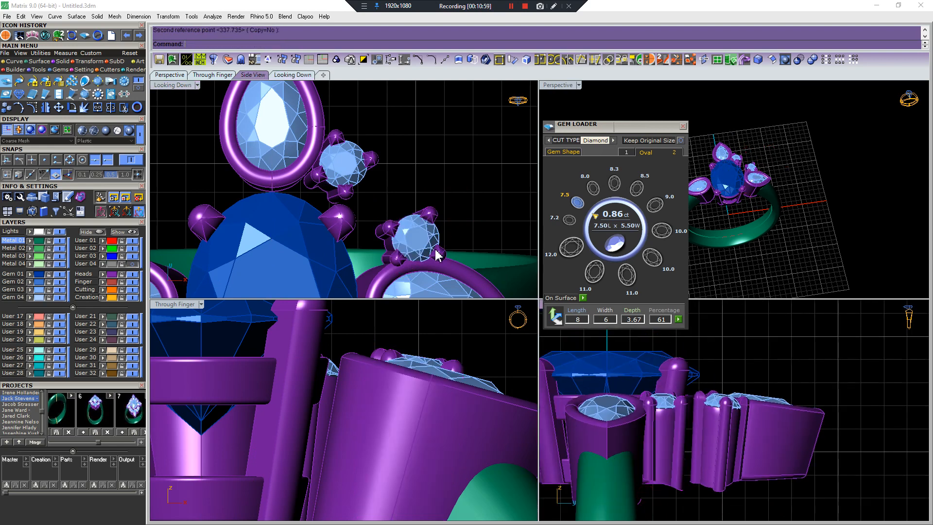
Reselect the mirrored round gem with all its prongs and shift the group beside the right pear's rim
scroll(439, 256, up, 6)
right_drag(439, 255, 444, 220)
drag(444, 183, 406, 189)
key(ctrl+z)
drag(500, 120, 362, 221)
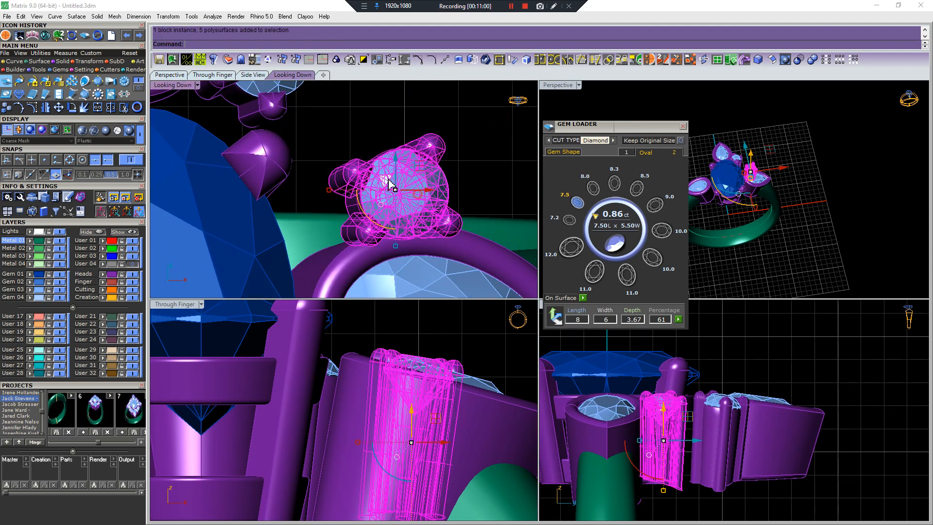
drag(429, 190, 445, 205)
scroll(364, 202, up, 4)
Rotate the mirrored round gem and setting further in the Looking Down view, bringing them nearer the oval's prong
key(r)
click(301, 211)
scroll(482, 203, down, 8)
click(476, 199)
click(477, 182)
scroll(427, 194, up, 6)
key(Escape)
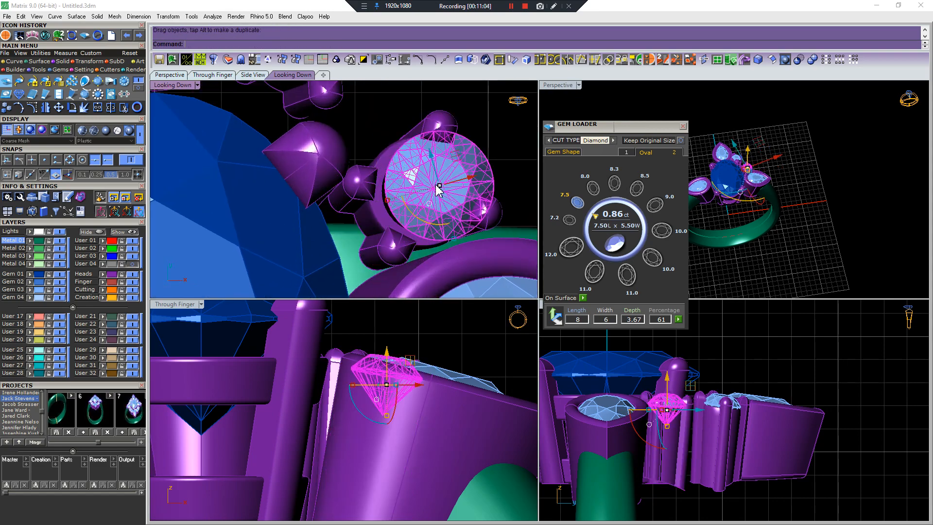
Fine-tune the position of the mirrored round gem within the gap between the oval's prong and the right pear
key(Escape)
drag(485, 141, 401, 214)
drag(444, 189, 439, 186)
scroll(438, 181, down, 9)
key(Escape)
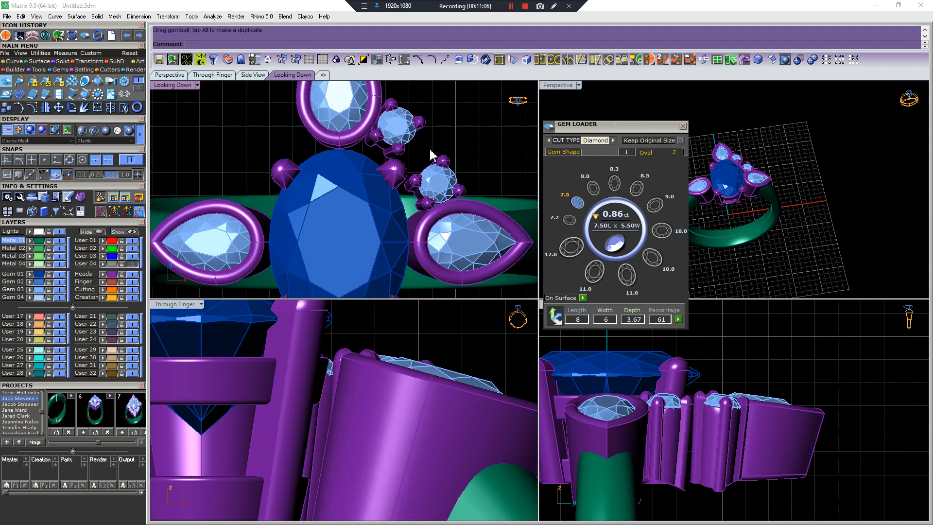
scroll(433, 163, down, 4)
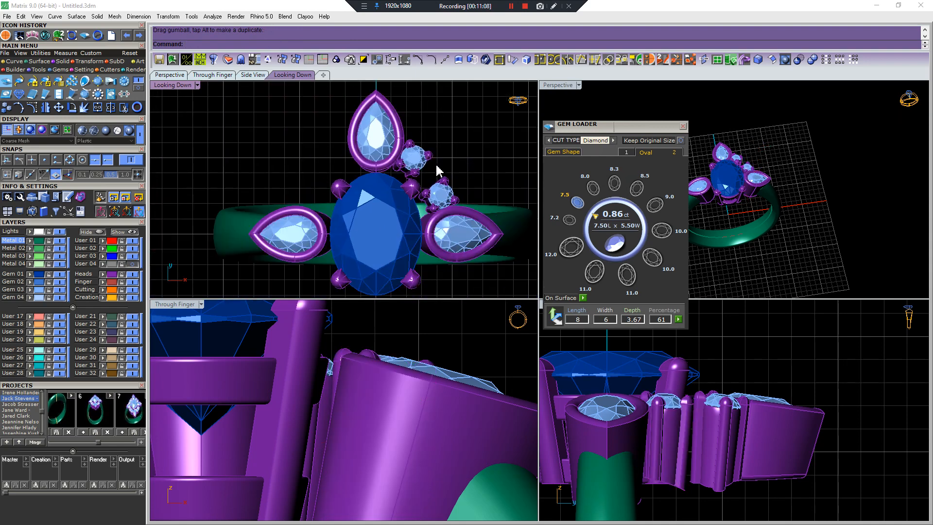
Select the round gem beside the upper pear with its setting and copy them
drag(424, 160, 425, 165)
scroll(425, 168, up, 6)
key(Escape)
drag(438, 121, 416, 164)
text(copy)
key(Return)
click(430, 120)
click(431, 120)
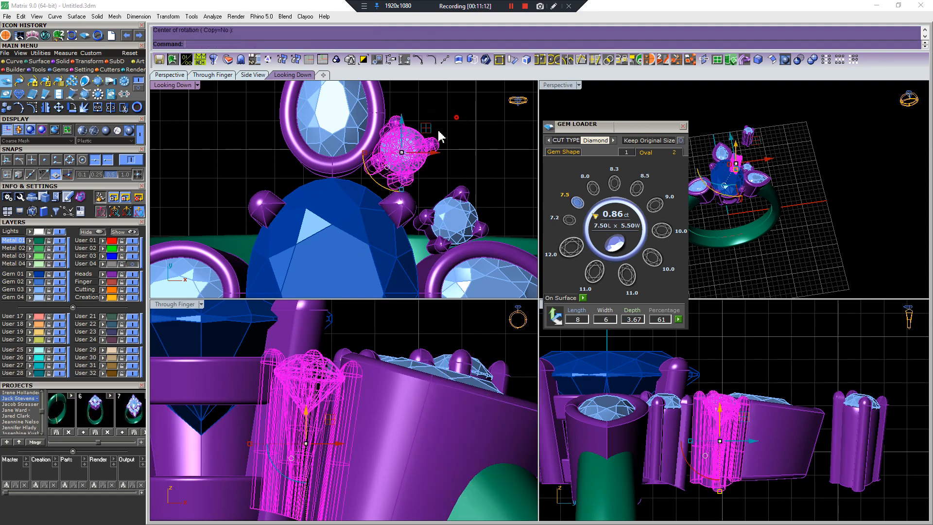
Try to rotate the upper round gem and its setting about the ring's origin toward the right pear
key(Escape)
drag(454, 121, 420, 163)
key(Return)
text(0)
key(Return)
click(439, 114)
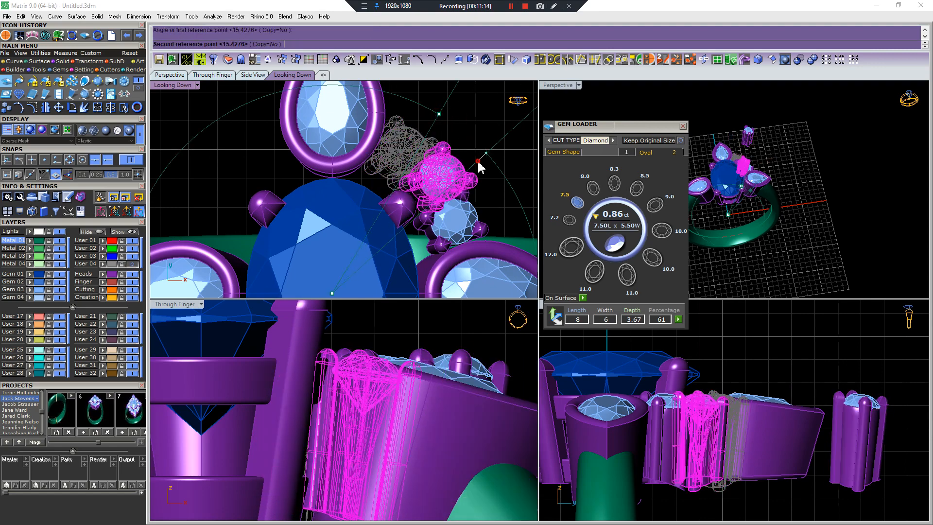
click(478, 162)
scroll(477, 156, down, 7)
key(ctrl+z)
scroll(476, 156, up, 6)
scroll(440, 176, down, 4)
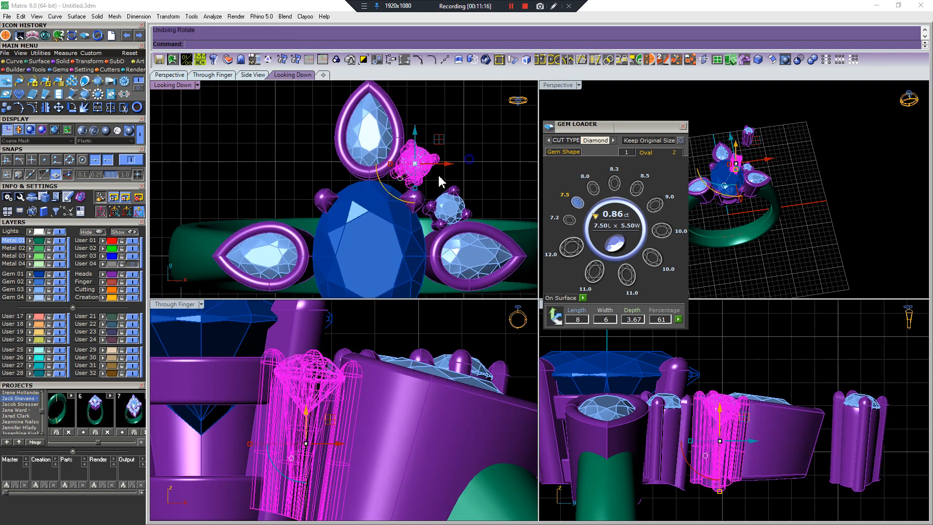
Delete both small round gems with their prong settings from the gap between the upper and right pears
right_drag(469, 159, 440, 176)
key(Escape)
drag(466, 153, 428, 213)
key(Delete)
drag(436, 151, 402, 188)
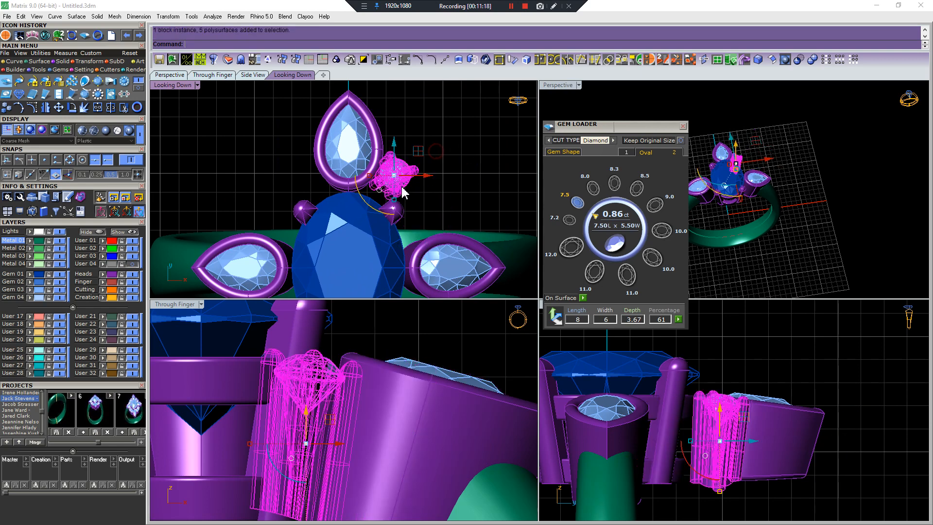
key(Delete)
right_drag(393, 203, 350, 207)
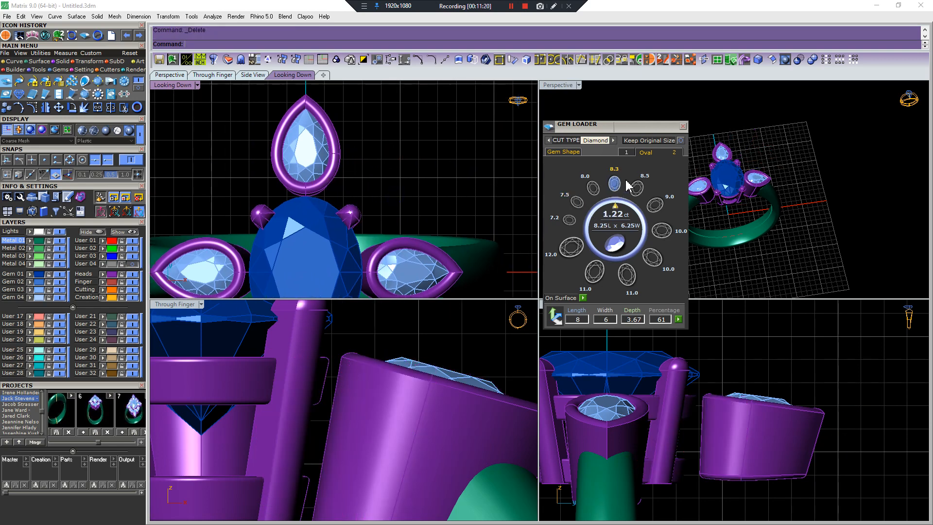
Load a round diamond, set its size to 2 mm, and place it just outside the oval's upper-right prong
click(568, 153)
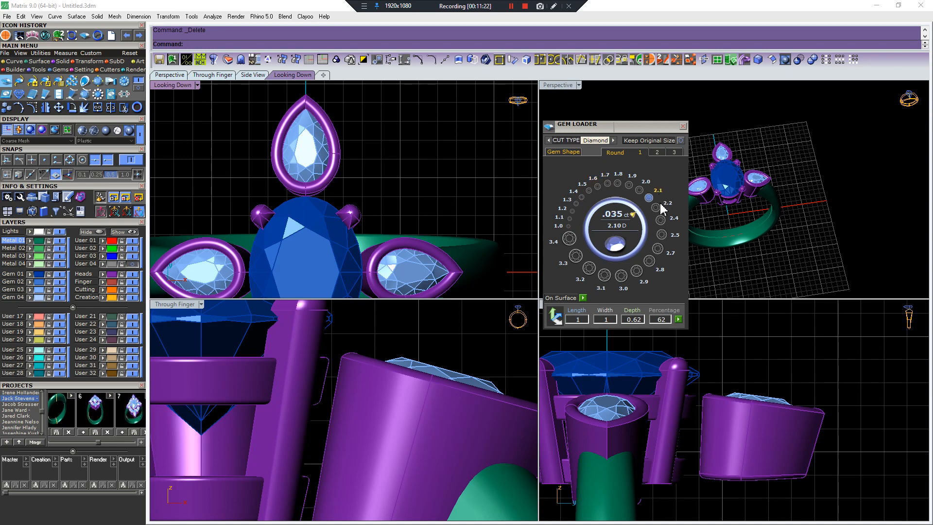
drag(294, 268, 373, 218)
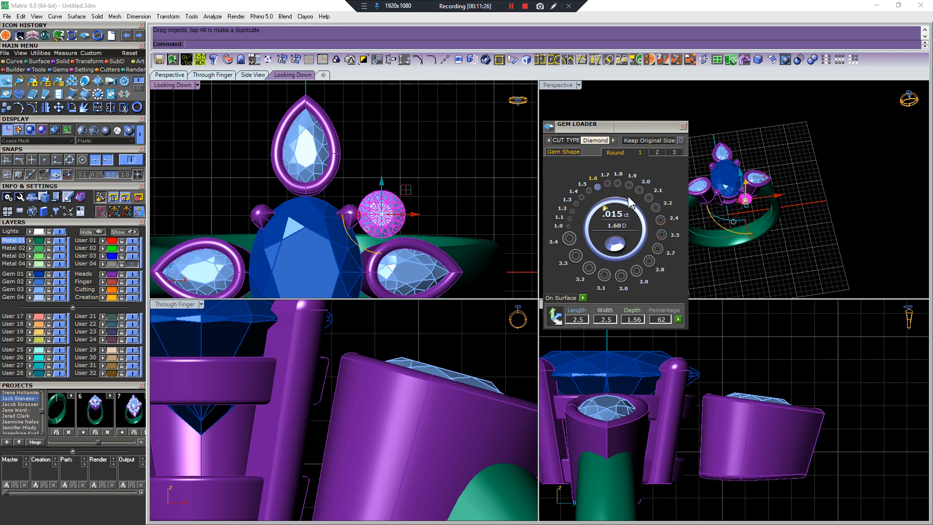
click(589, 190)
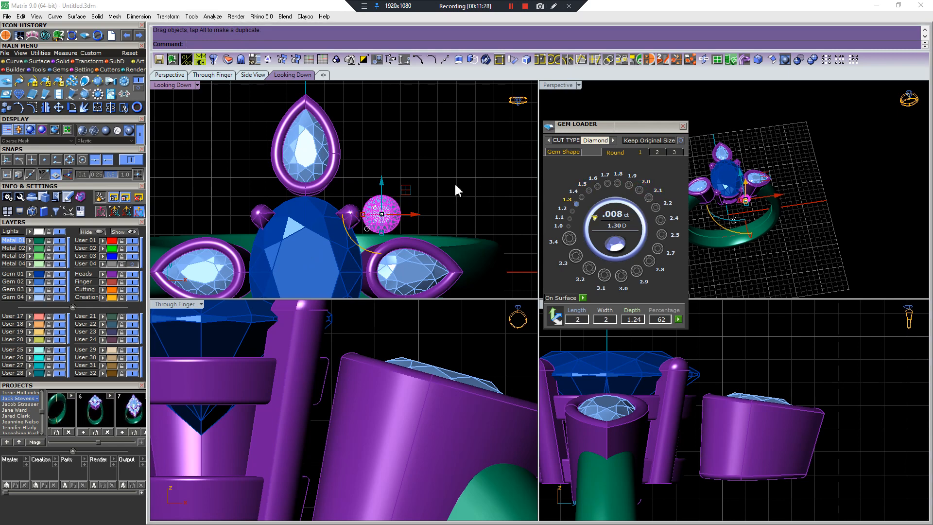
Add a 2.5 mm round gem and arrange both rounds between the upper and right pears, the 2 mm one beside the upper pear
click(573, 212)
drag(569, 238, 358, 172)
scroll(357, 172, up, 2)
right_drag(362, 173, 363, 134)
drag(388, 185, 462, 134)
drag(366, 136, 394, 186)
drag(460, 139, 353, 149)
scroll(375, 182, up, 6)
right_drag(390, 204, 413, 194)
scroll(424, 191, down, 8)
key(Escape)
scroll(425, 189, down, 2)
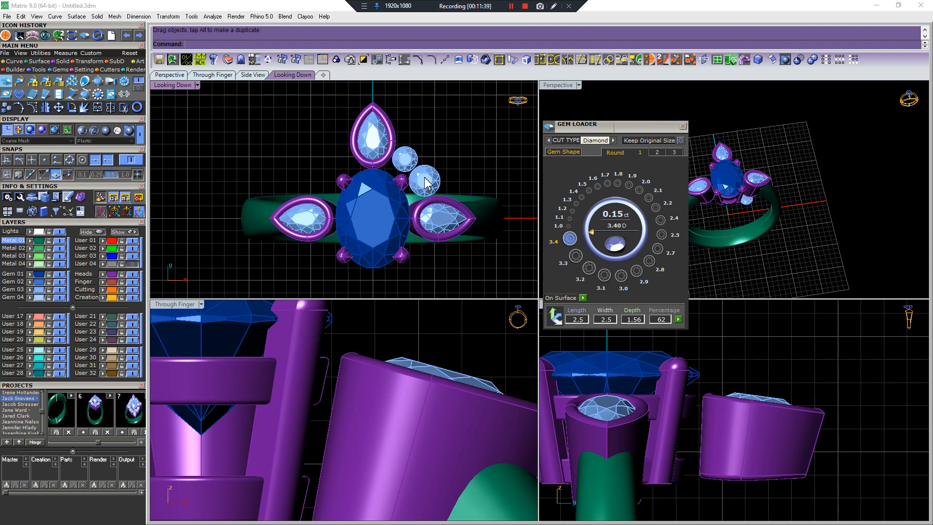
Import saved project version 7 and move the imported ring below the current one in the Looking Down view
click(135, 410)
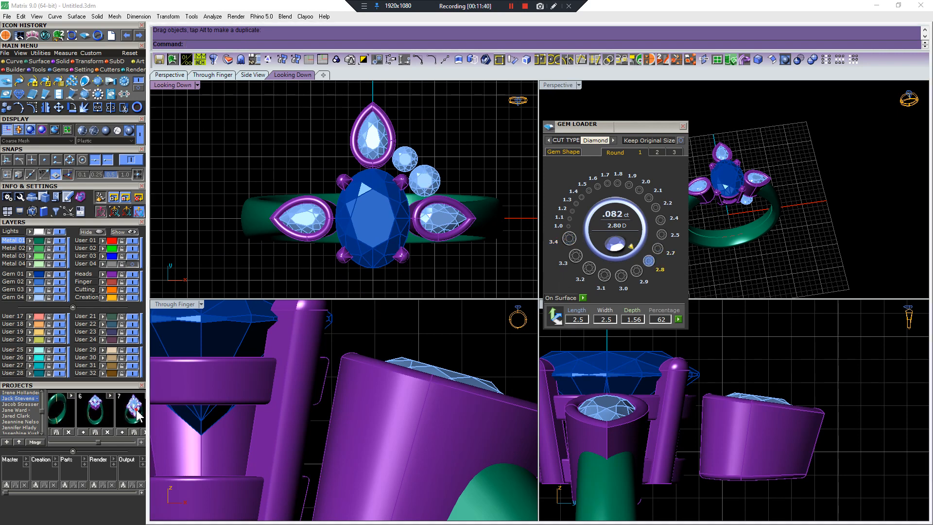
scroll(417, 212, down, 8)
scroll(411, 222, down, 8)
right_drag(416, 213, 400, 178)
scroll(400, 178, up, 4)
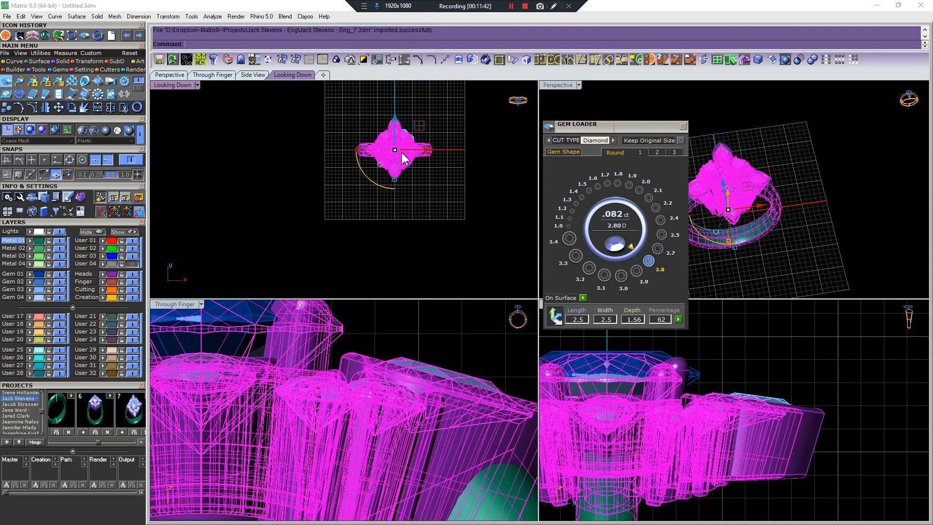
drag(400, 153, 399, 215)
click(446, 179)
scroll(429, 160, up, 6)
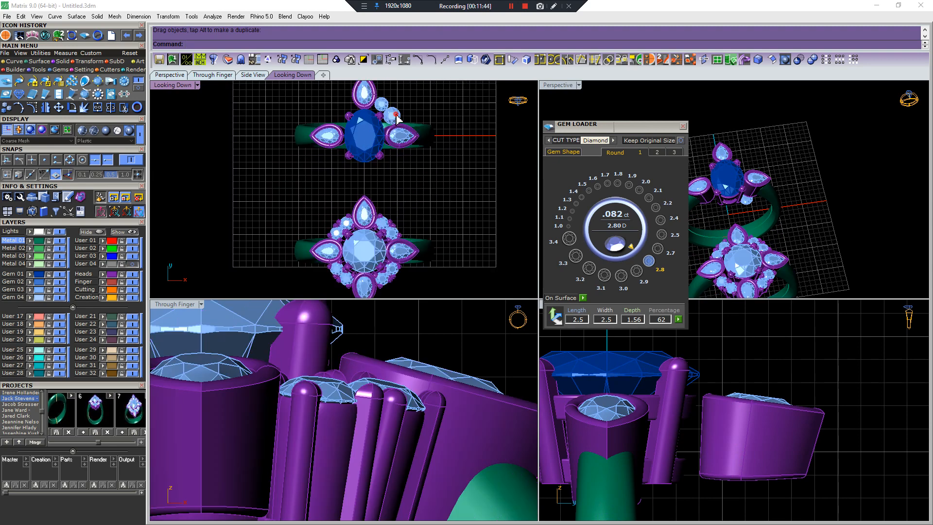
Match the imported ring's round prong head onto the 2.5 mm round gem of the new design
click(413, 139)
scroll(386, 234, up, 6)
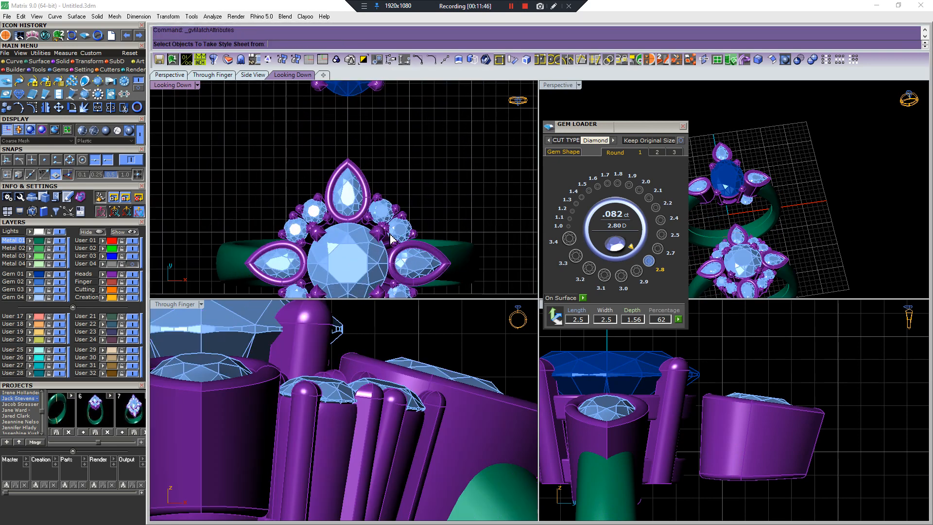
click(393, 230)
click(427, 240)
scroll(430, 176, down, 6)
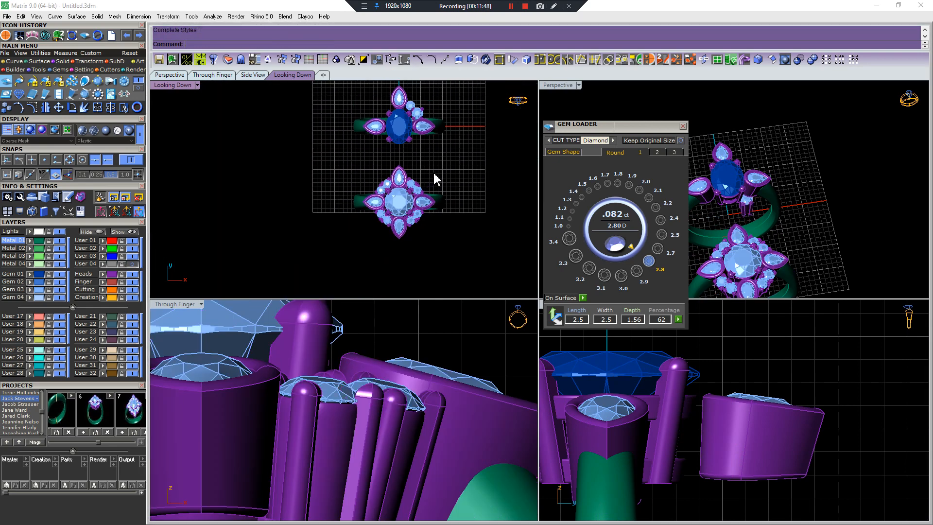
Delete the entire imported reference ring
scroll(444, 176, up, 2)
drag(445, 174, 274, 271)
key(Delete)
right_drag(439, 119, 407, 189)
scroll(390, 163, up, 18)
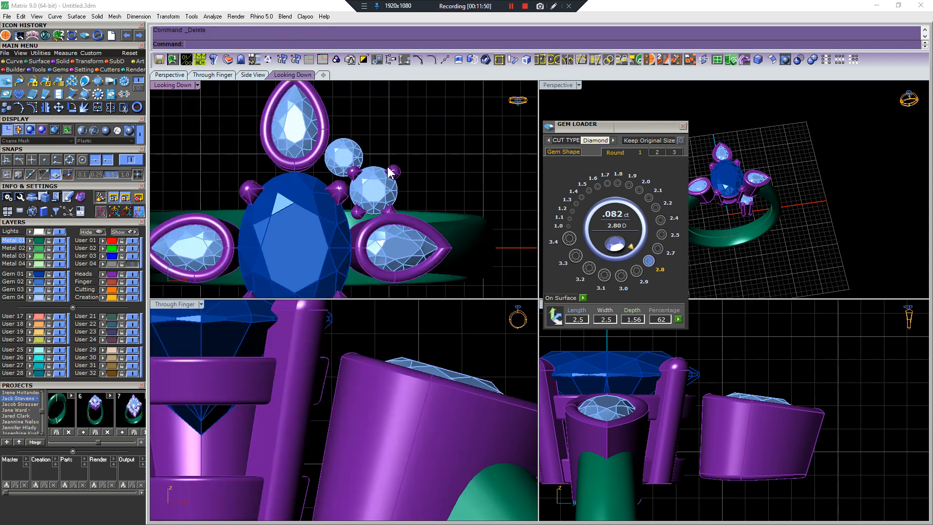
Rotate the 2.5 mm round gem and its new head about the gem's centre so the prongs clear the neighbouring stones
click(402, 180)
scroll(369, 225, down, 2)
key(r)
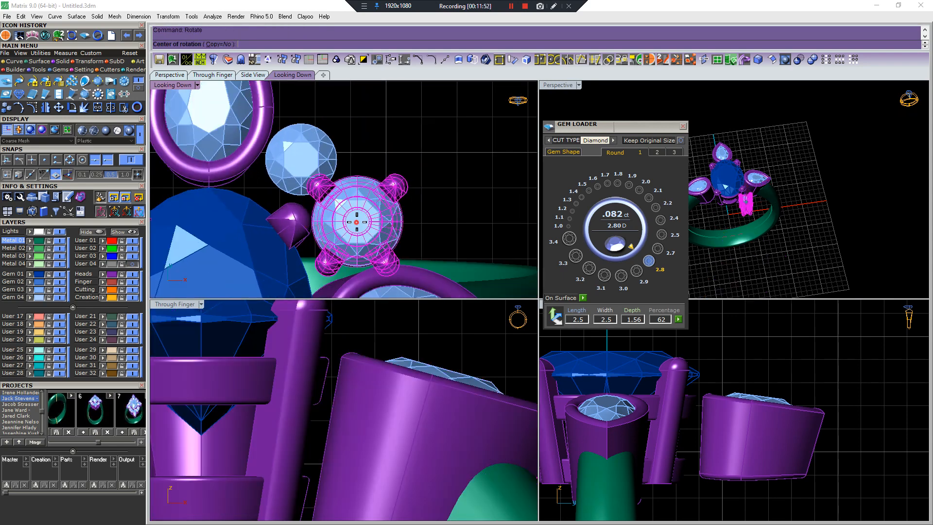
key(Escape)
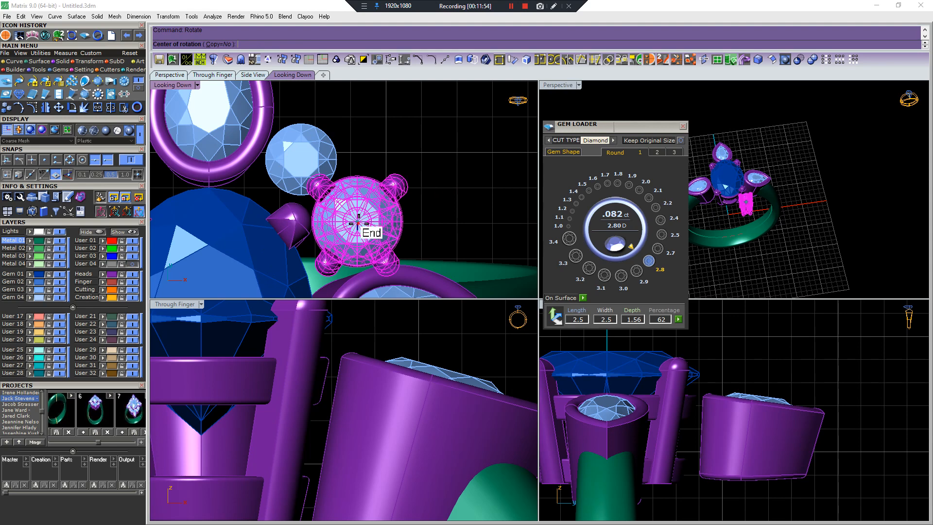
click(358, 222)
click(453, 211)
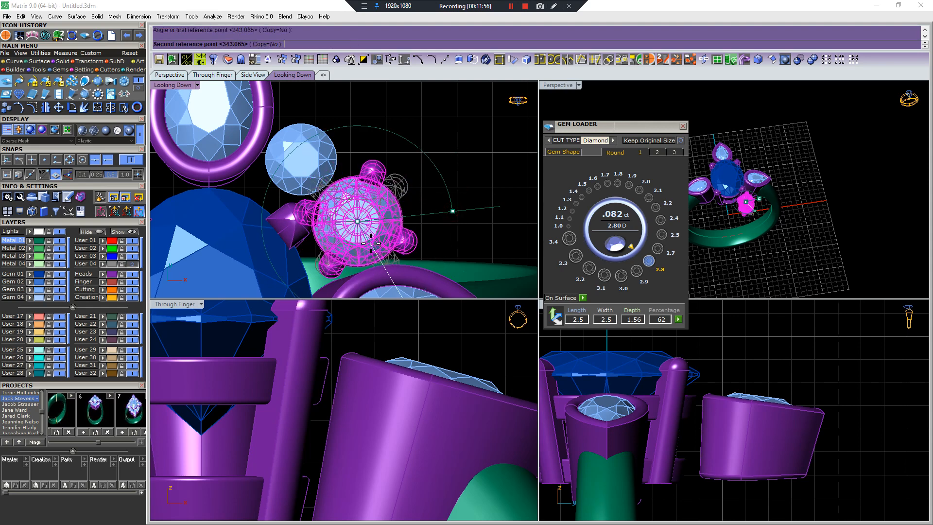
click(373, 243)
Rotate the 2.5 mm round gem and its head slightly around the ring's centre
right_click(423, 158)
click(423, 158)
click(427, 147)
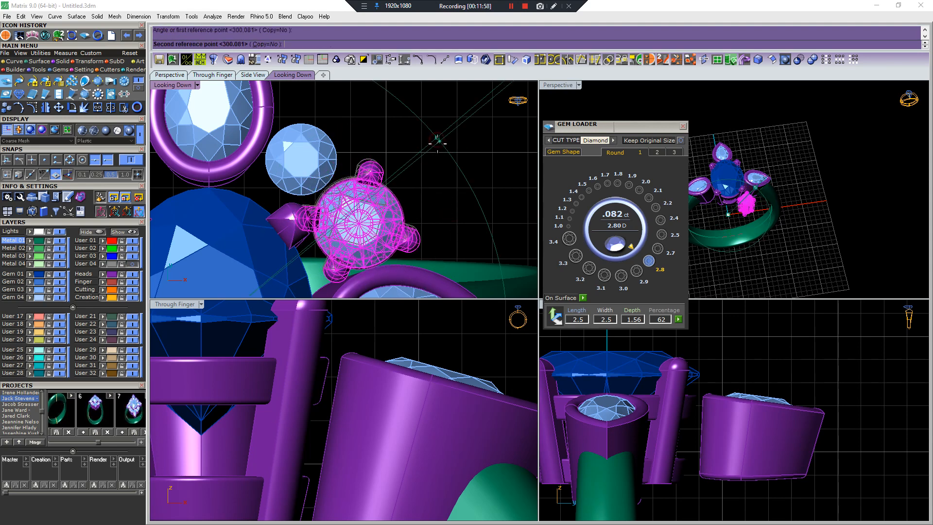
key(Escape)
key(Escape)
scroll(311, 131, down, 2)
scroll(349, 166, down, 2)
Shift the 2 mm round gem closer to the upper pear and create a matching prong head from the larger round's style
drag(317, 156, 321, 153)
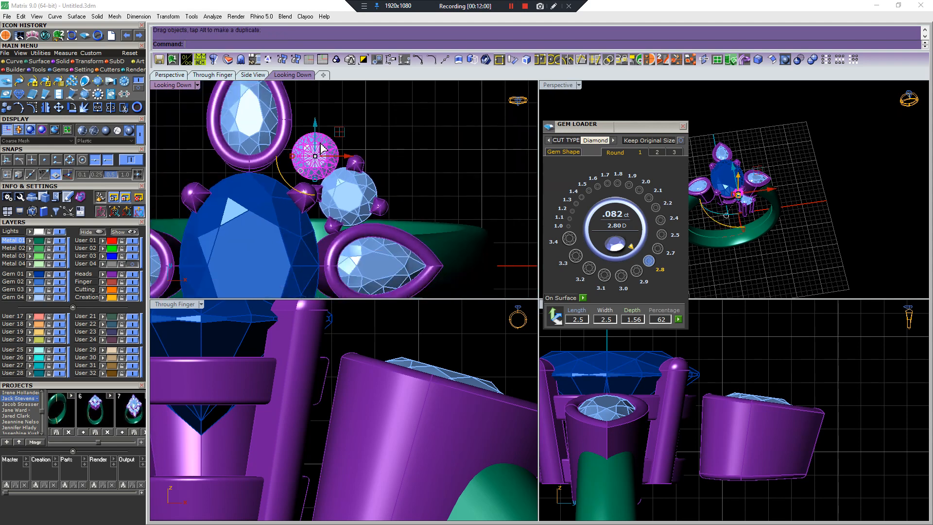
right_click(317, 171)
click(354, 183)
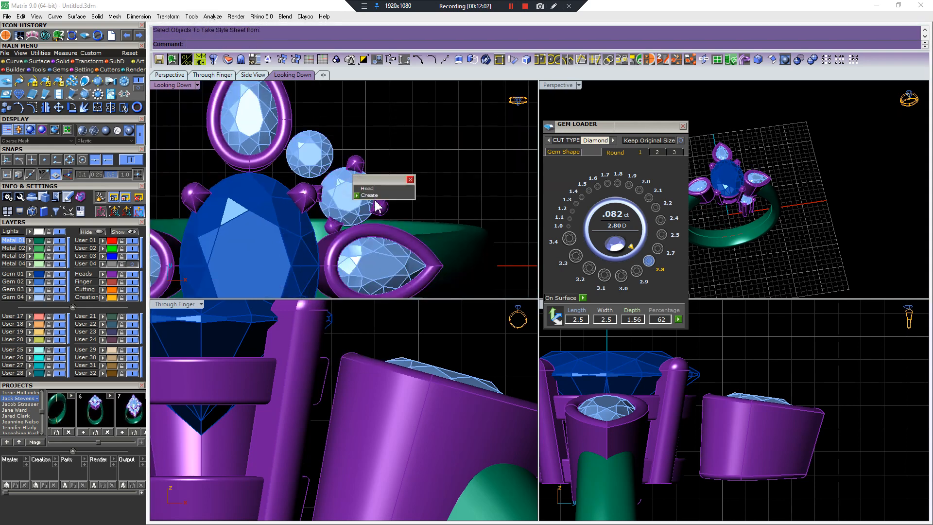
click(380, 196)
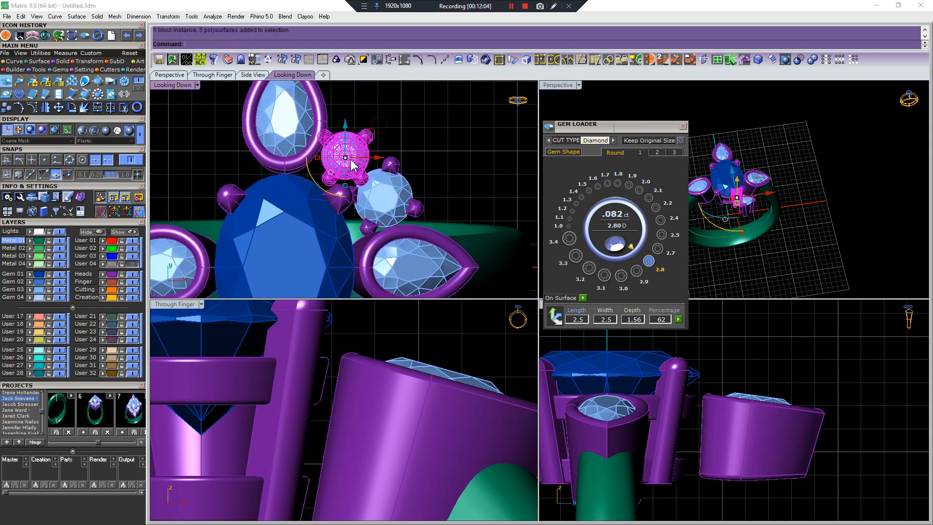
Rotate the 2 mm round gem and its head to reorient the prongs, and nudge them towards the 2.5 mm round
scroll(351, 161, up, 4)
key(space)
click(414, 121)
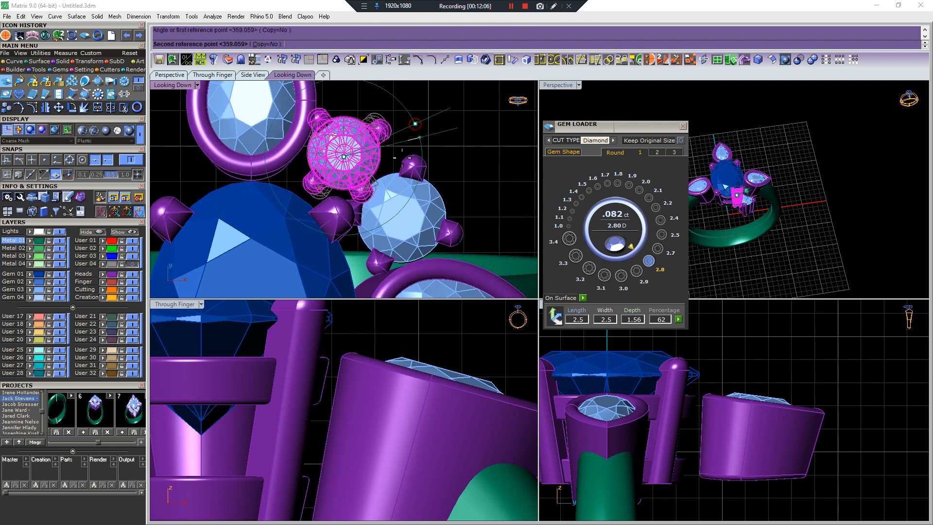
click(421, 170)
scroll(382, 155, down, 4)
scroll(373, 157, up, 6)
drag(368, 160, 372, 170)
scroll(374, 165, down, 4)
click(414, 146)
Rotate the 2 mm and 2.5 mm round gems together with their heads slightly around the ring's centre
scroll(413, 145, up, 3)
drag(414, 145, 383, 186)
scroll(384, 185, down, 6)
scroll(392, 194, up, 5)
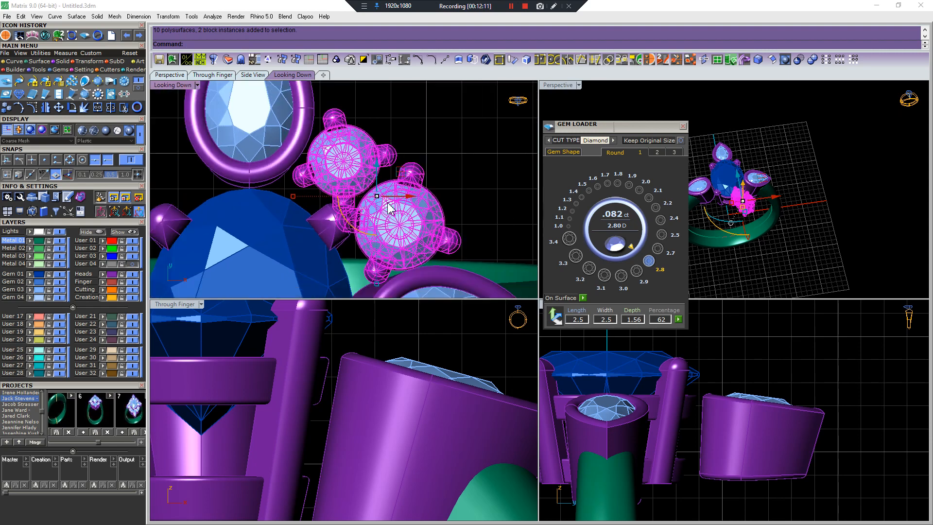
click(406, 128)
click(411, 125)
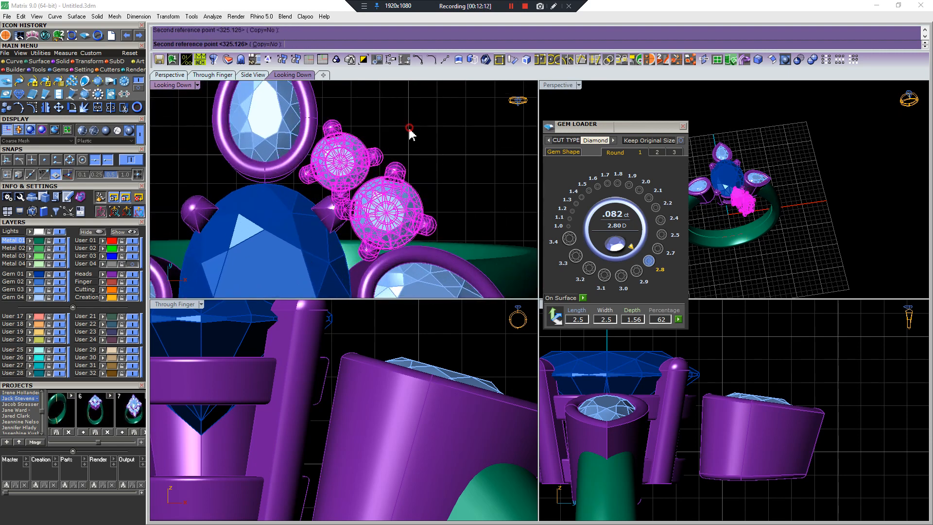
Raise both round gems and their heads from the finger hole to the height of the pear settings
scroll(409, 128, down, 8)
scroll(354, 378, down, 12)
right_drag(343, 461, 340, 412)
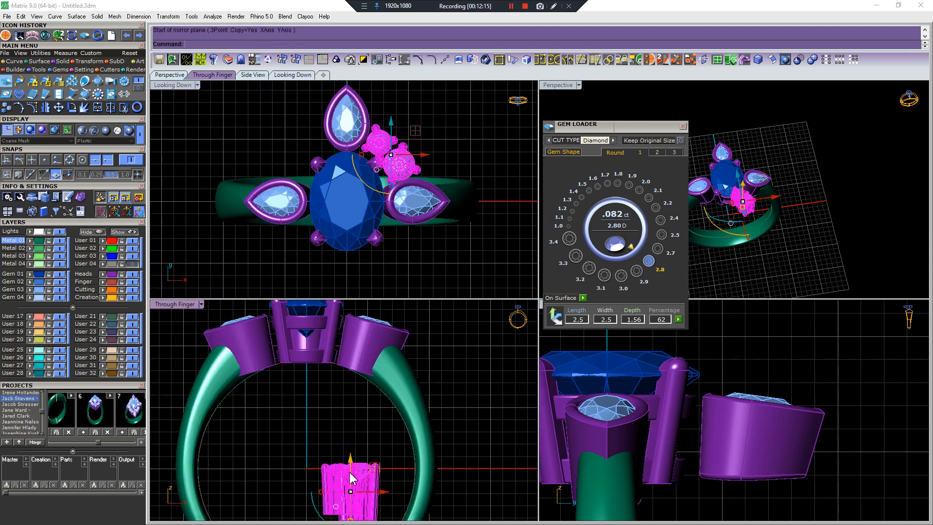
key(Escape)
right_drag(372, 499, 378, 422)
scroll(361, 426, up, 2)
click(336, 419)
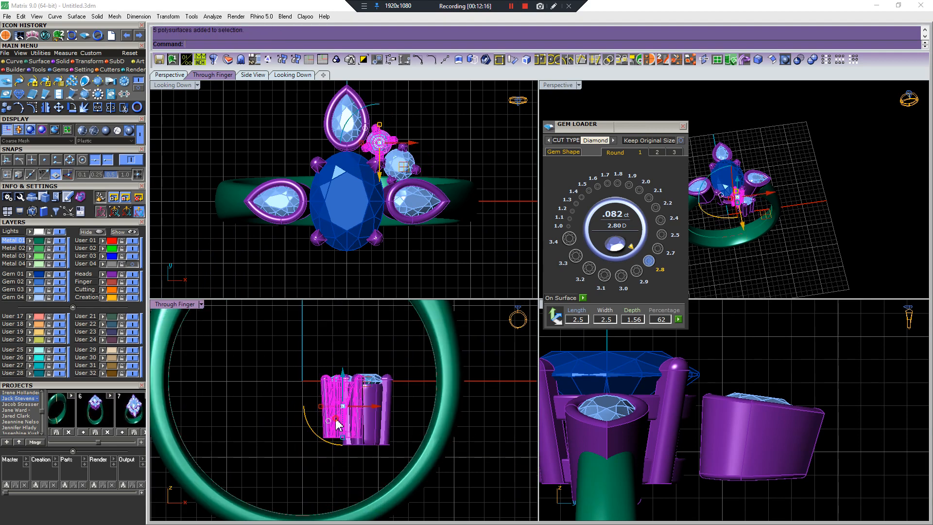
drag(368, 347, 326, 385)
right_drag(324, 390, 300, 449)
scroll(300, 450, down, 8)
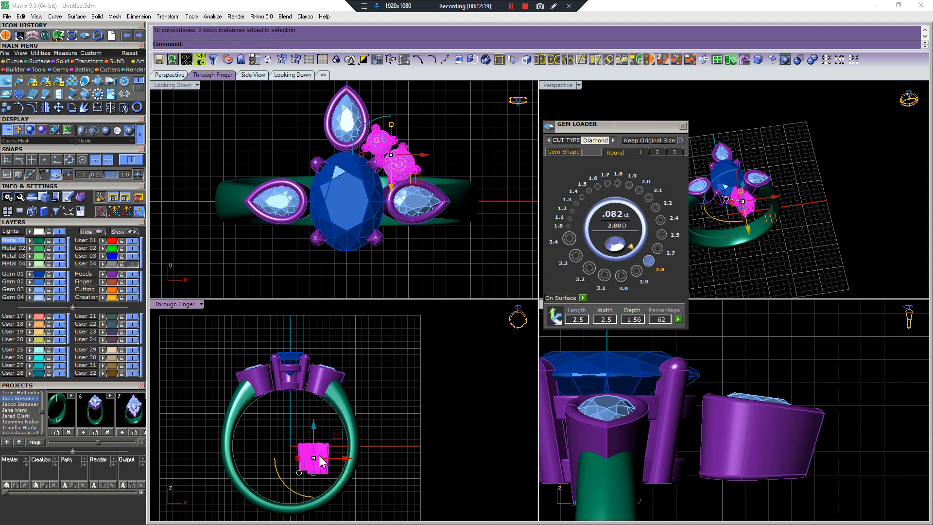
key(ctrl+z)
drag(315, 446, 327, 379)
scroll(315, 365, up, 8)
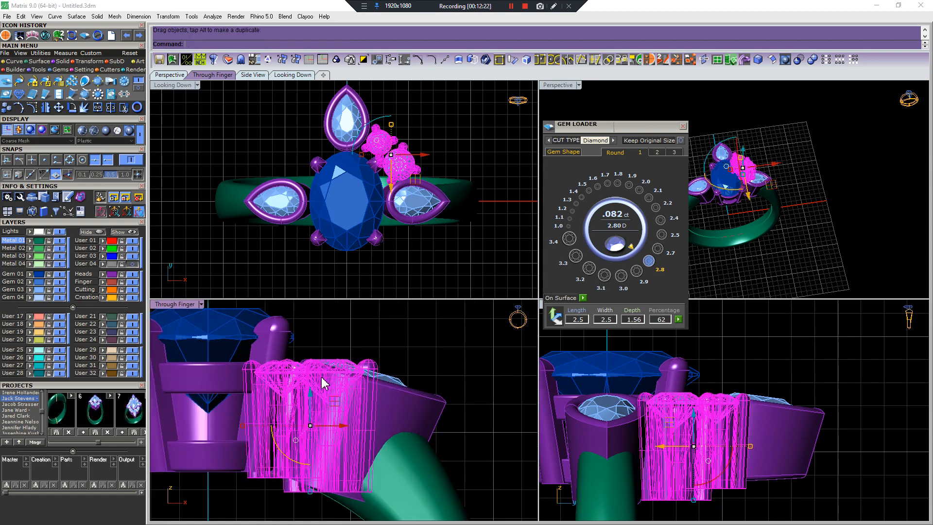
Tilt both round gems and their heads outward in the through-finger view to follow the slope of the side pear
right_click(321, 381)
click(287, 373)
click(404, 350)
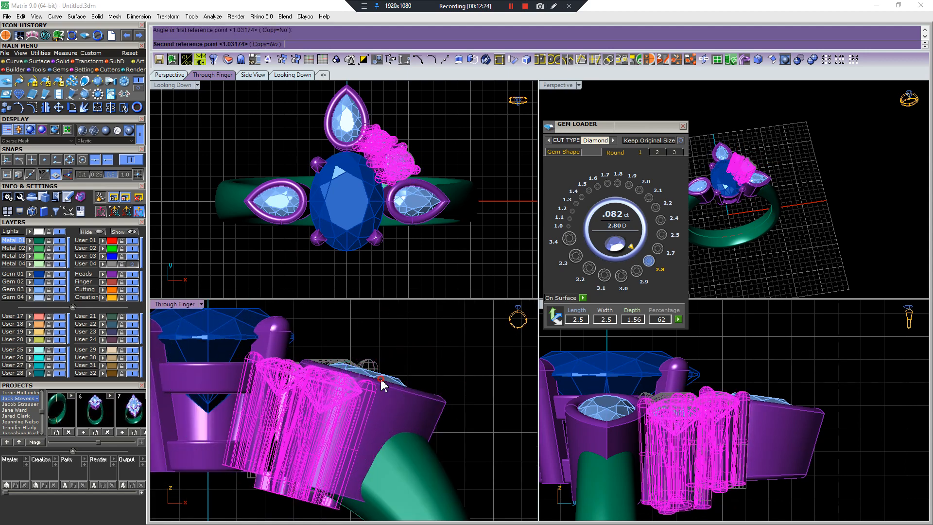
click(381, 381)
Tilt both round gems and their heads slightly in the side view towards the slope of the end pear
scroll(422, 146, up, 3)
right_drag(421, 139, 414, 170)
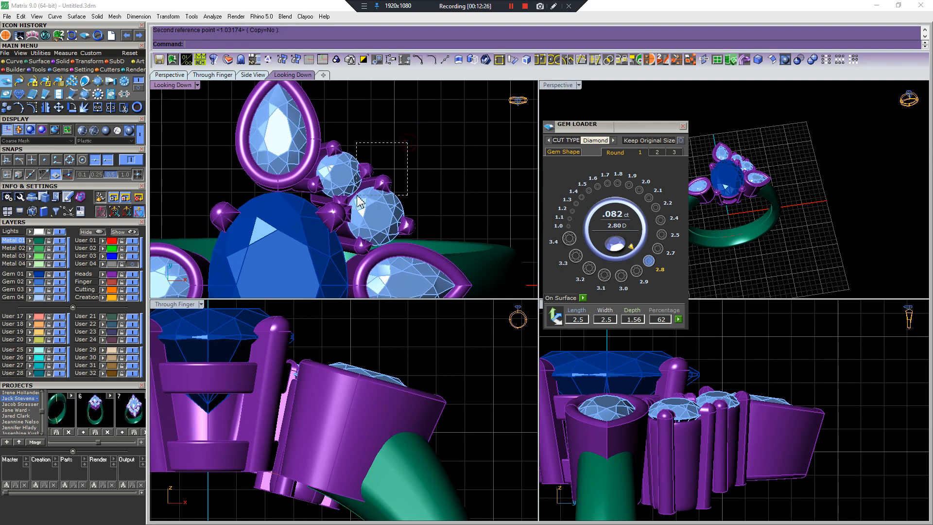
click(355, 379)
scroll(676, 440, down, 2)
right_click(679, 445)
click(694, 420)
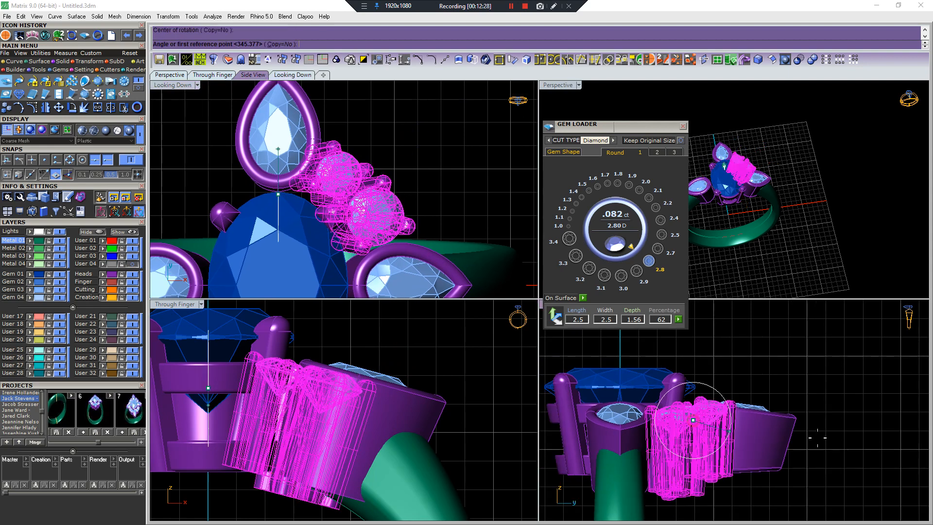
click(886, 407)
click(813, 406)
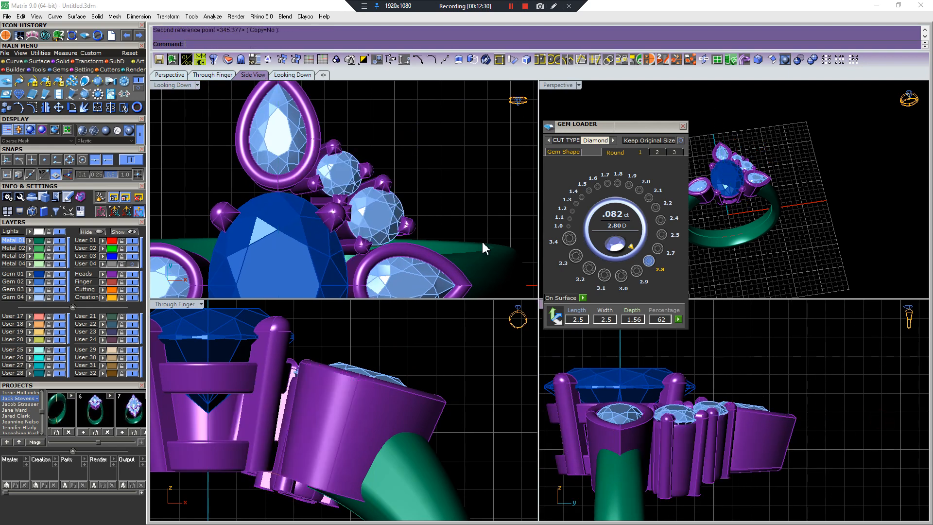
Shift both round gems and their heads slightly outward from the centre oval in the top view
click(387, 204)
right_drag(395, 181, 402, 209)
click(408, 178)
click(362, 241)
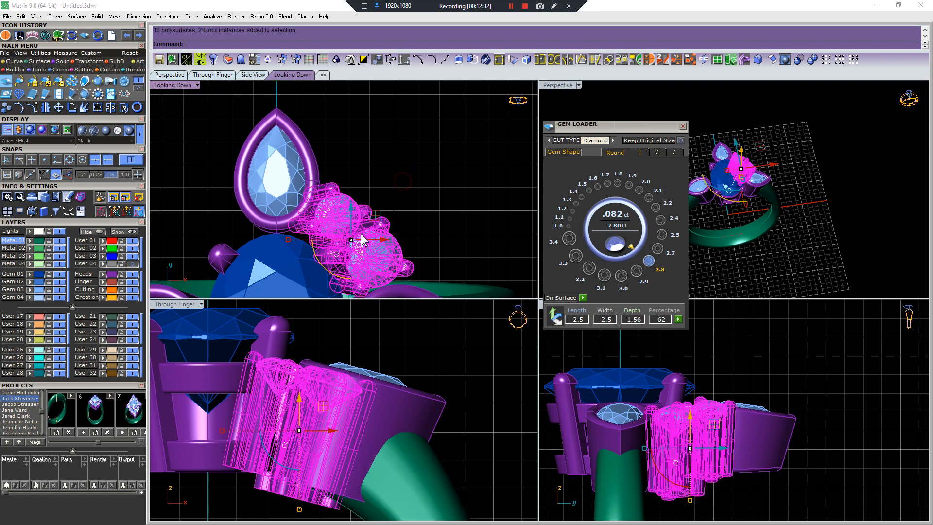
scroll(360, 242, down, 4)
right_drag(361, 242, 414, 204)
scroll(414, 200, up, 8)
drag(413, 198, 419, 199)
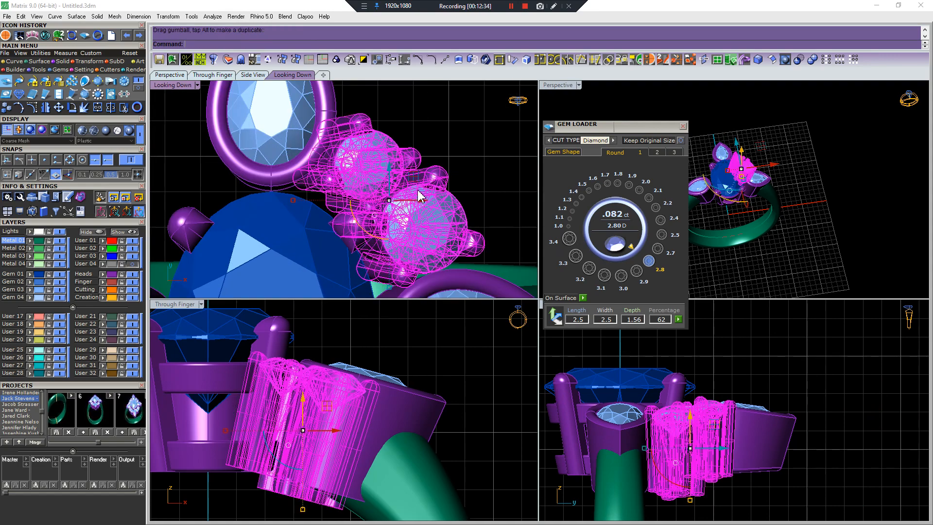
Mirror the two round gems and their heads across the ring's vertical centreline in the top view
scroll(418, 186, down, 6)
key(m)
click(329, 116)
click(267, 128)
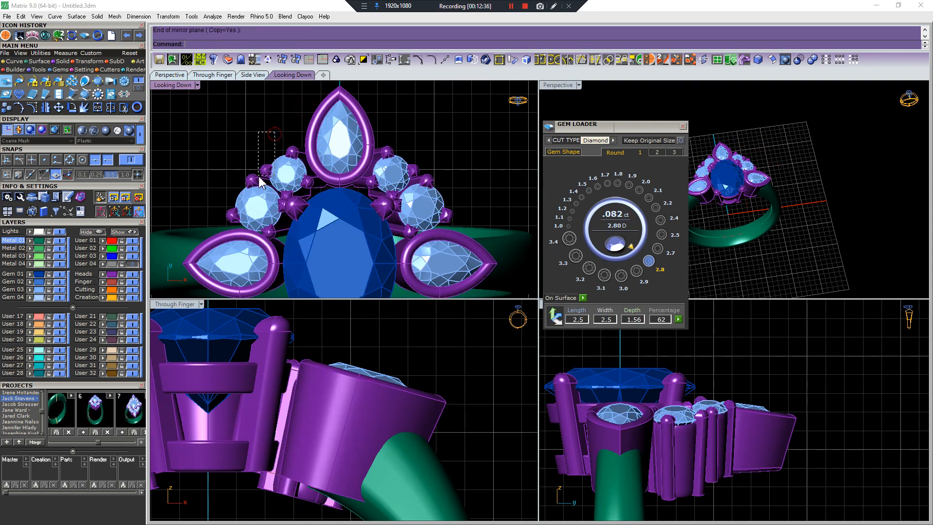
Mirror the upper pear and the four round gems with their heads across the X axis to fill the lower half
click(267, 171)
scroll(267, 171, down, 6)
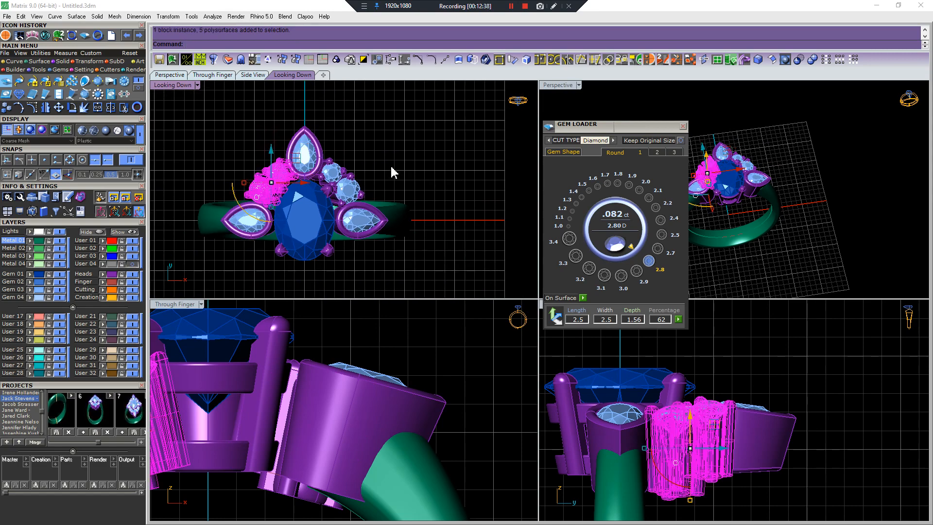
shift+click(339, 175)
scroll(339, 176, down, 4)
key(m)
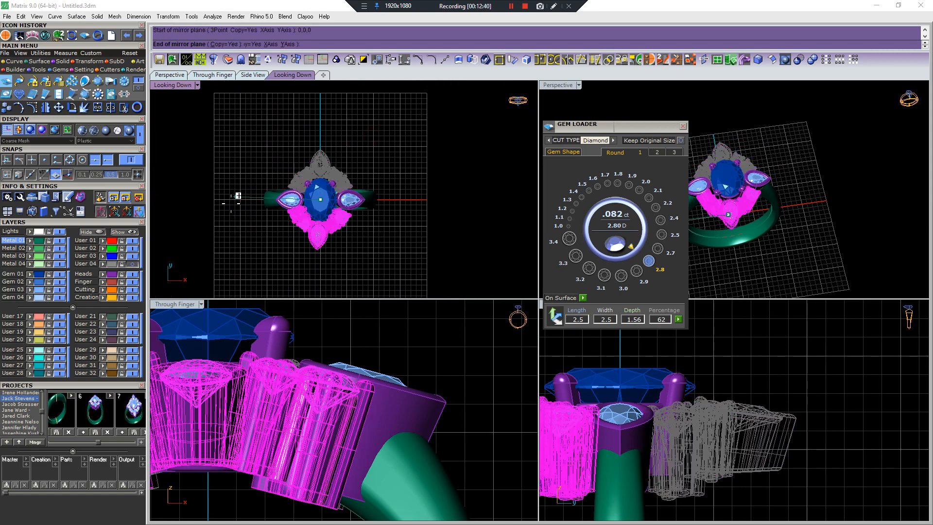
click(237, 196)
click(371, 237)
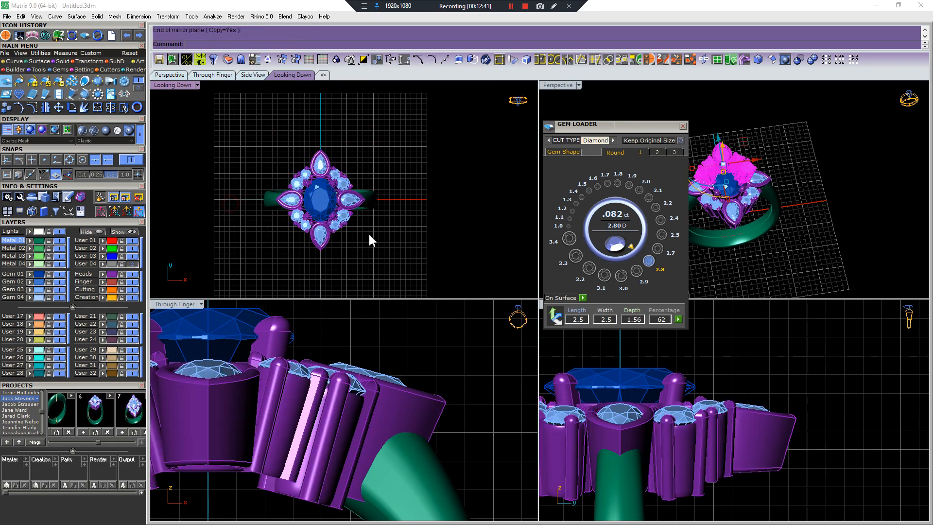
Close the Gem Loader and save the complete ring to project slot 8
click(683, 126)
right_drag(690, 141, 800, 138)
key(ctrl+a)
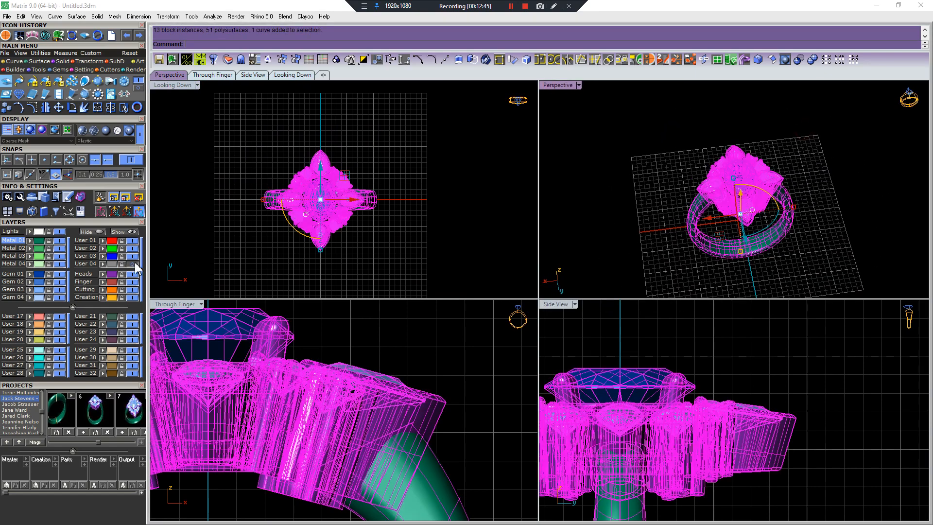
drag(99, 443, 117, 442)
click(97, 434)
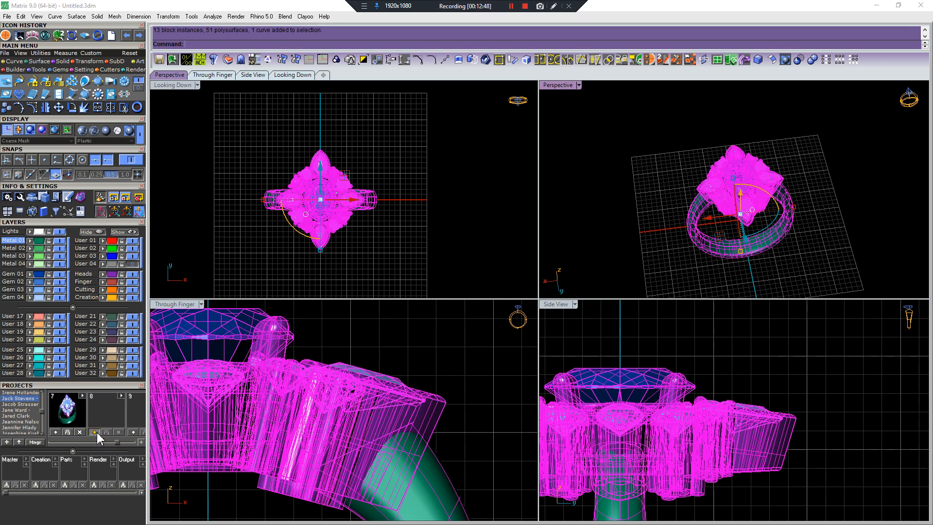
click(266, 259)
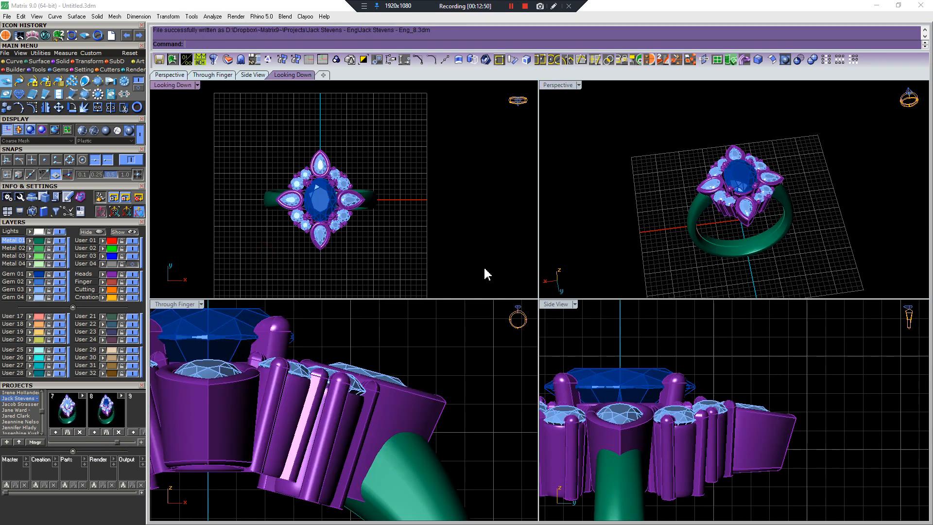
Assign the ring band to the Metal 03 layer and save the whole ring to project slot 8 again
click(729, 257)
click(38, 256)
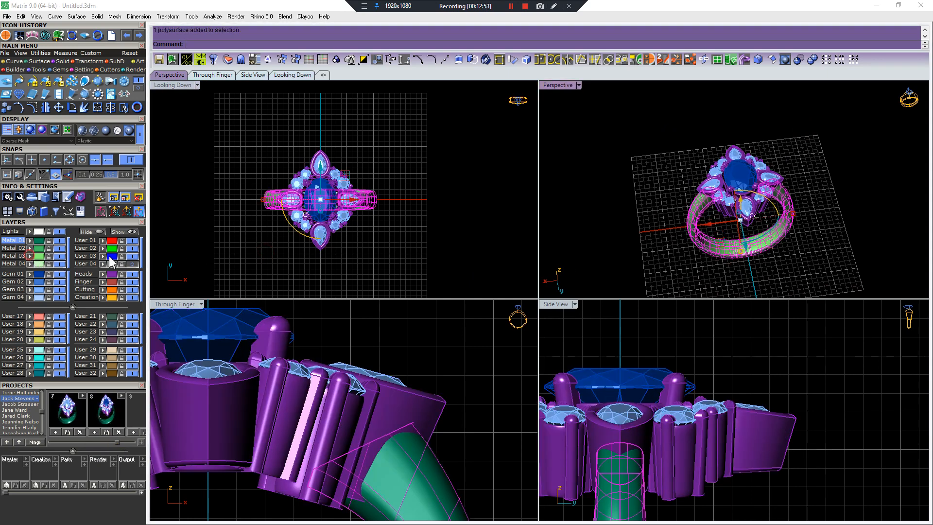
click(627, 212)
drag(660, 121, 722, 272)
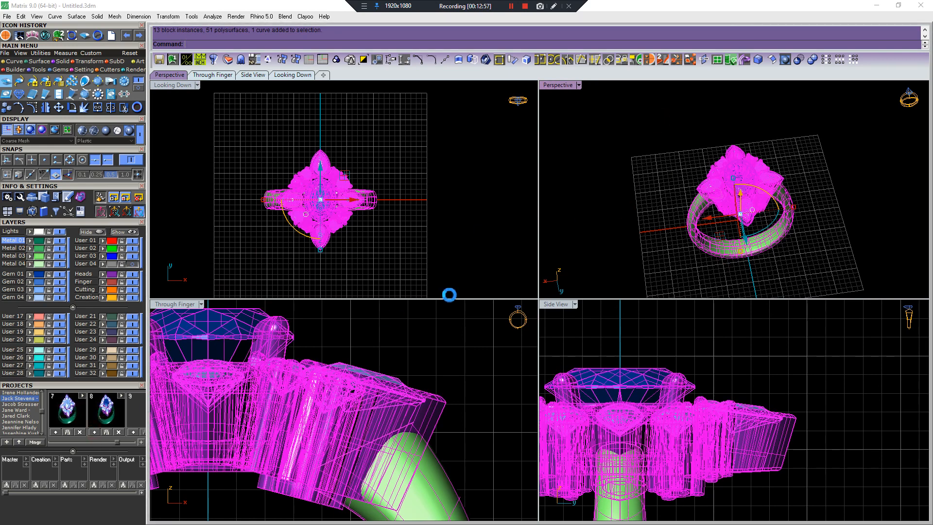
click(466, 271)
scroll(445, 330, down, 2)
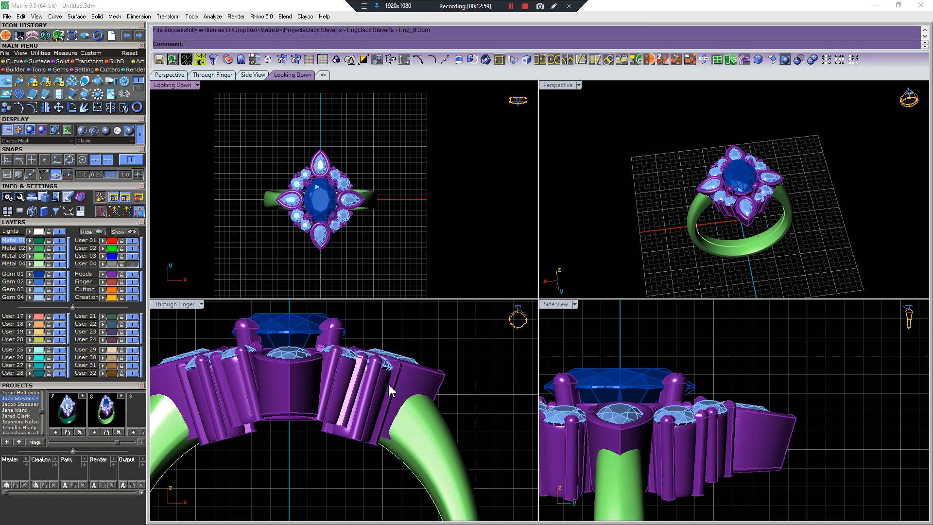
Cut the undersides of all the pear and round gem heads to the finger rail
right_drag(771, 249, 744, 218)
scroll(756, 197, up, 4)
click(113, 276)
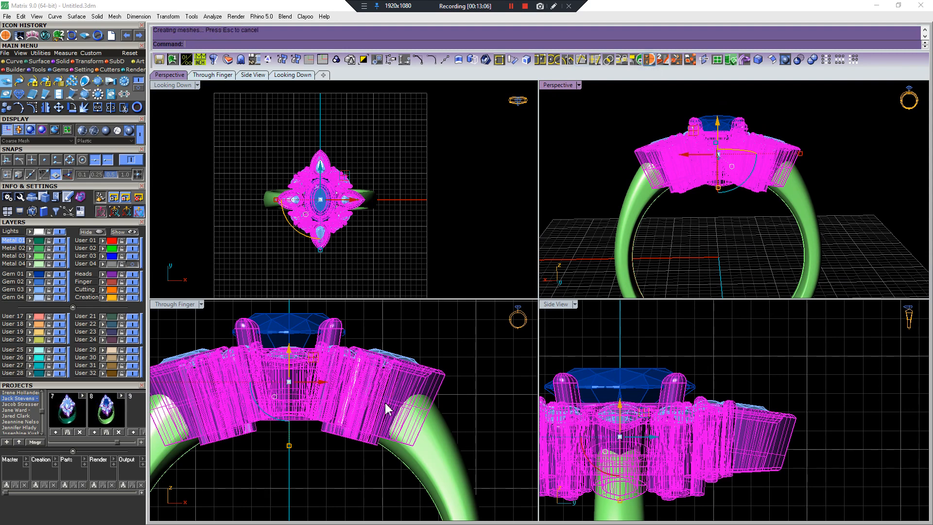
key(Escape)
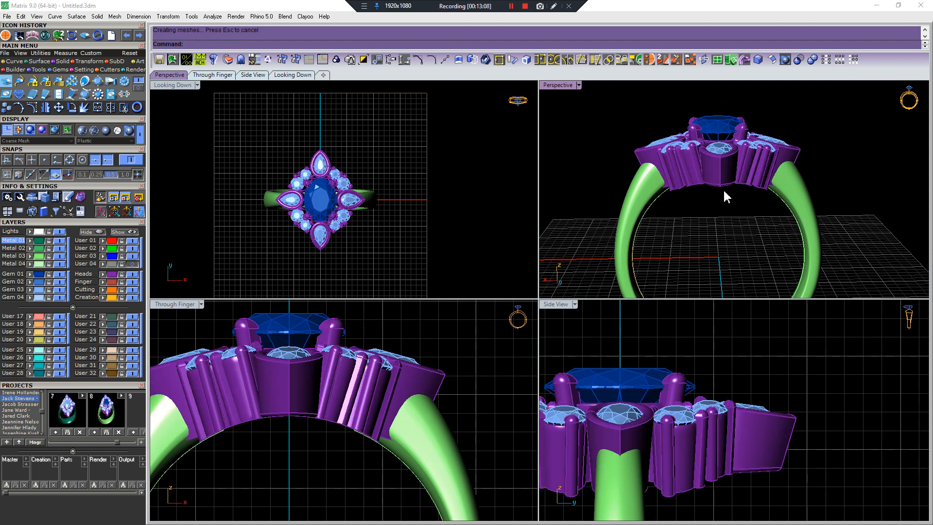
right_drag(724, 196, 823, 261)
scroll(328, 208, up, 8)
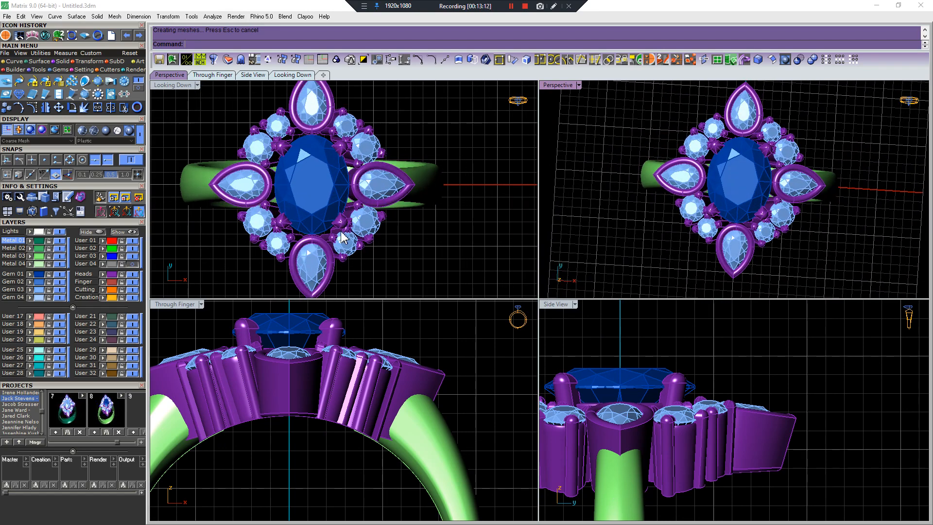
Reopen the centre oval's head in Head Builder and set its rails count to 1
click(339, 225)
key(F6)
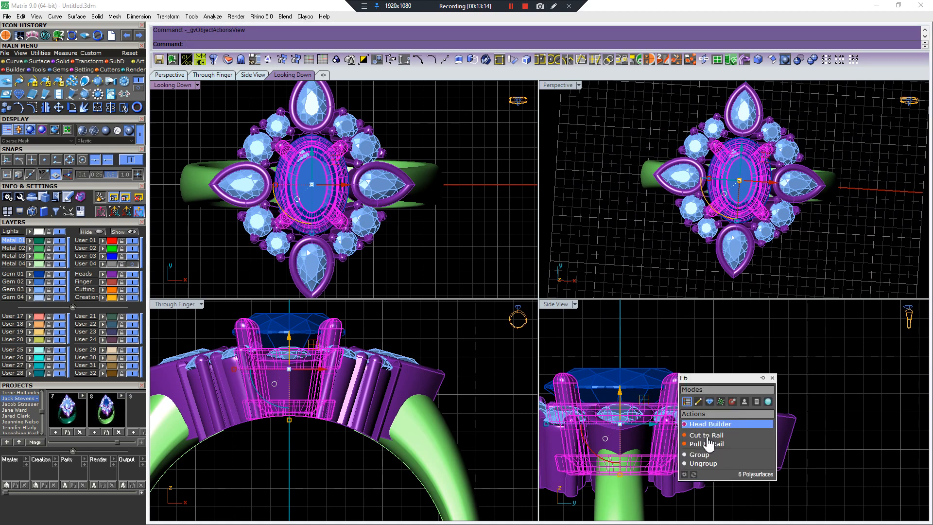
click(713, 425)
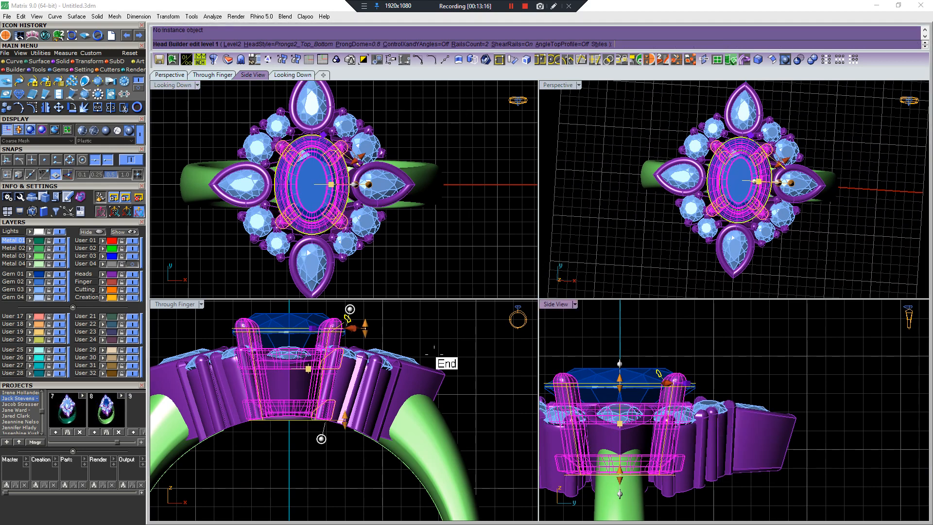
click(478, 44)
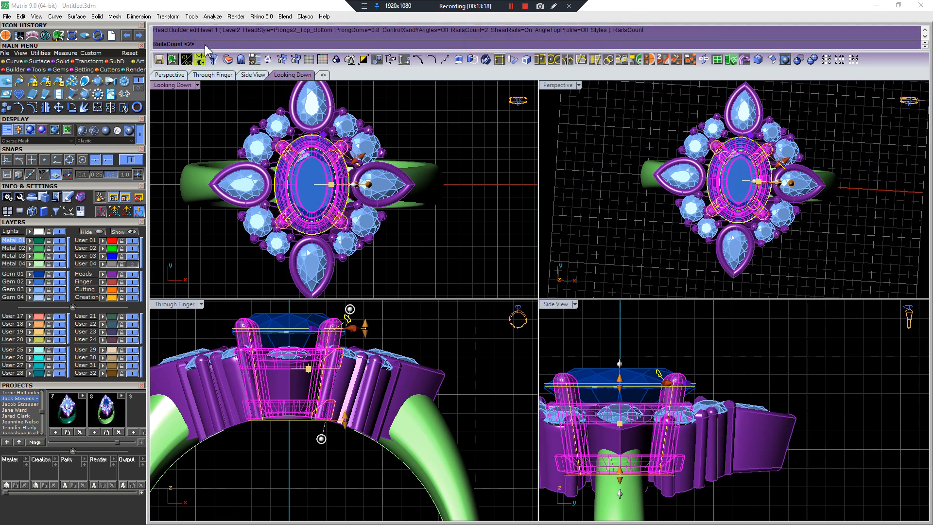
text(1)
key(Return)
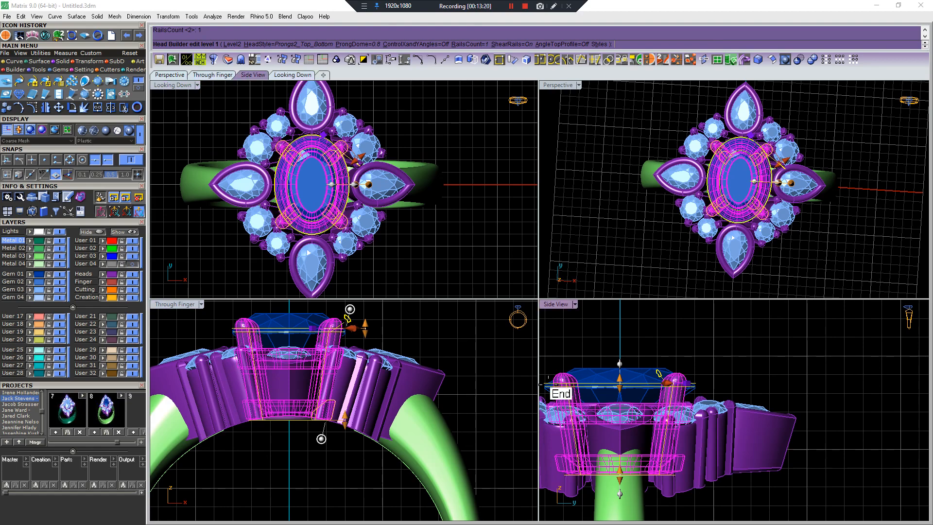
Change the centre head to two prongs at the oval's ends and finish the Head Builder edit
right_drag(627, 437, 694, 427)
scroll(683, 422, up, 6)
right_drag(753, 252, 775, 217)
scroll(792, 185, up, 8)
scroll(673, 188, up, 7)
right_drag(673, 188, 674, 231)
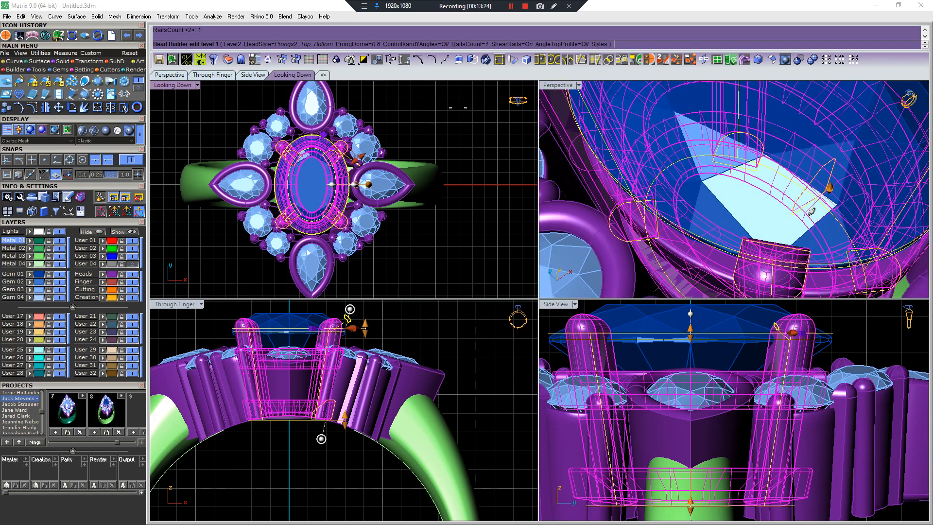
click(477, 45)
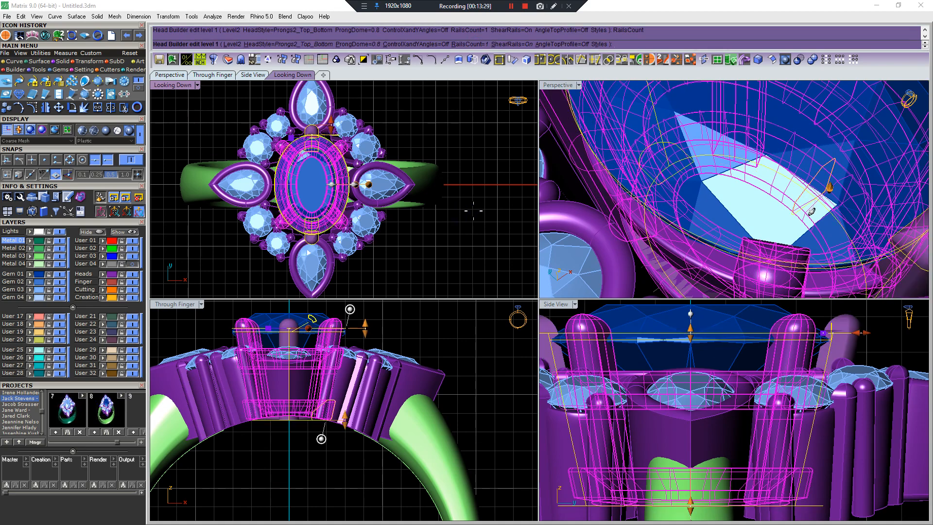
scroll(470, 190, down, 5)
right_drag(476, 211, 472, 181)
right_click(473, 182)
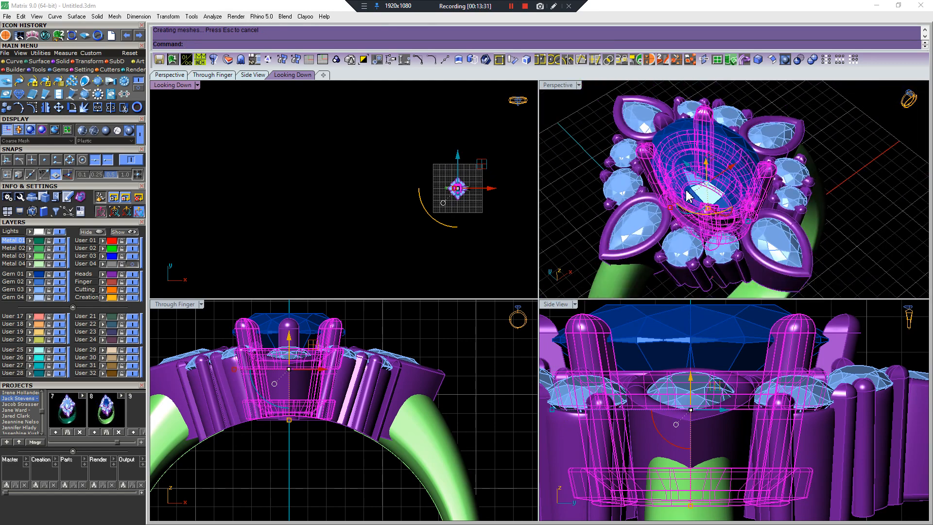
Delete both the original four-prong head and the new two-prong head beneath the centre oval
key(Delete)
scroll(735, 165, up, 6)
click(723, 235)
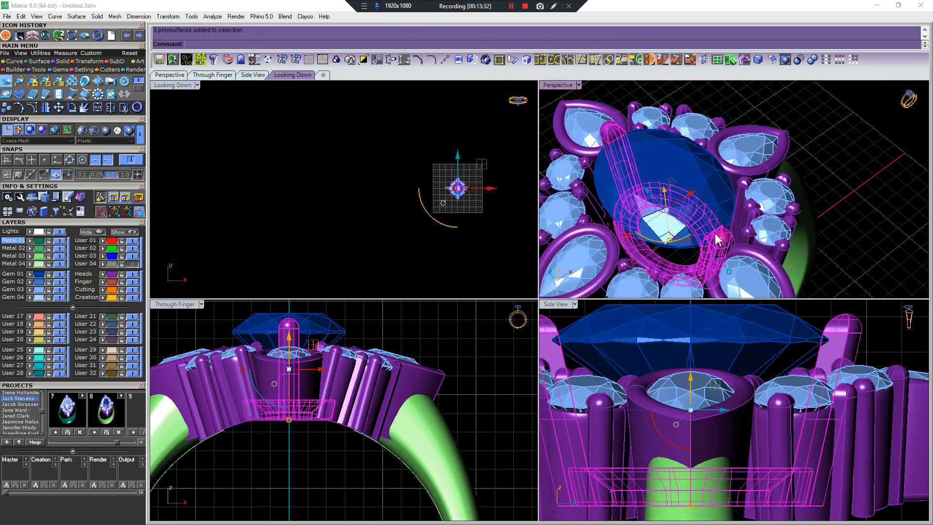
key(Delete)
scroll(651, 210, down, 2)
scroll(650, 215, down, 4)
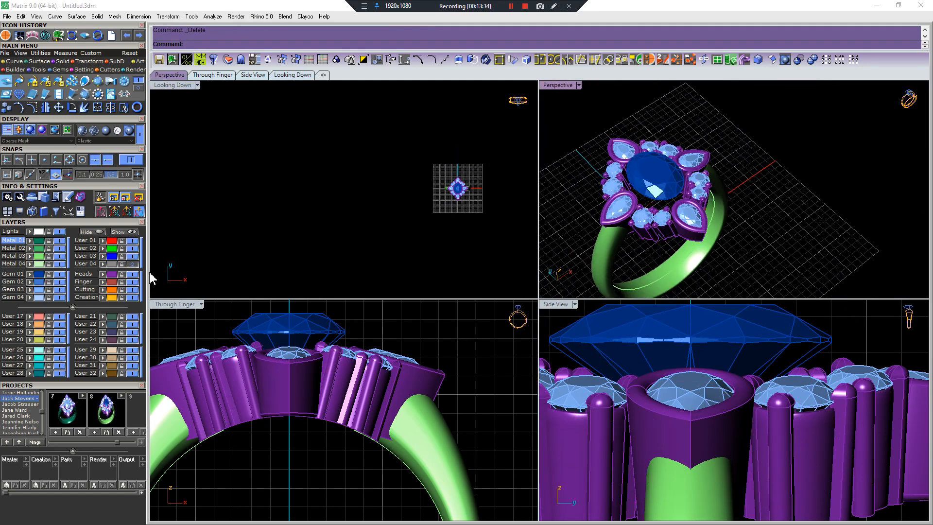
Move all the gem heads to the Metal 04 layer and hide the Metal 04 and Gem 03 layers
click(111, 274)
click(29, 264)
click(61, 265)
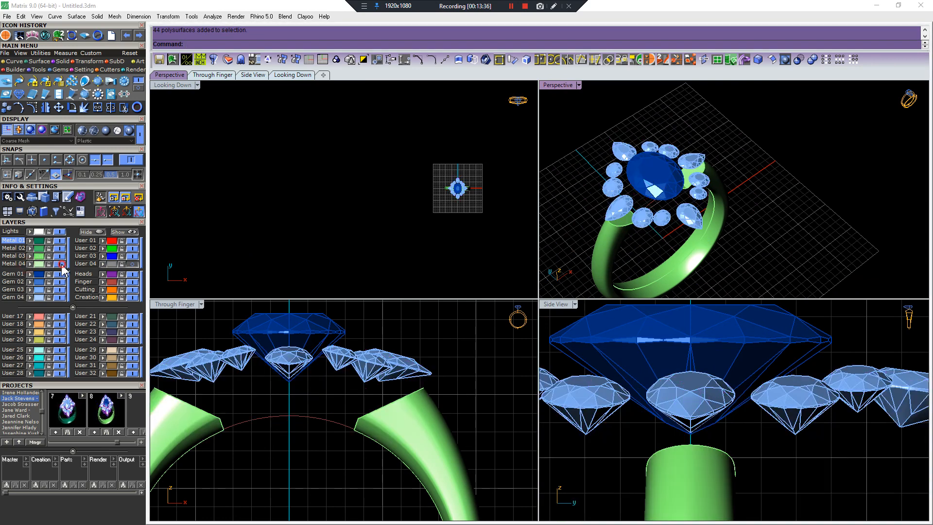
click(59, 290)
Build a new head on the centre oval with Head Builder, applying the saved style 1 from the Prongs4 category
click(311, 346)
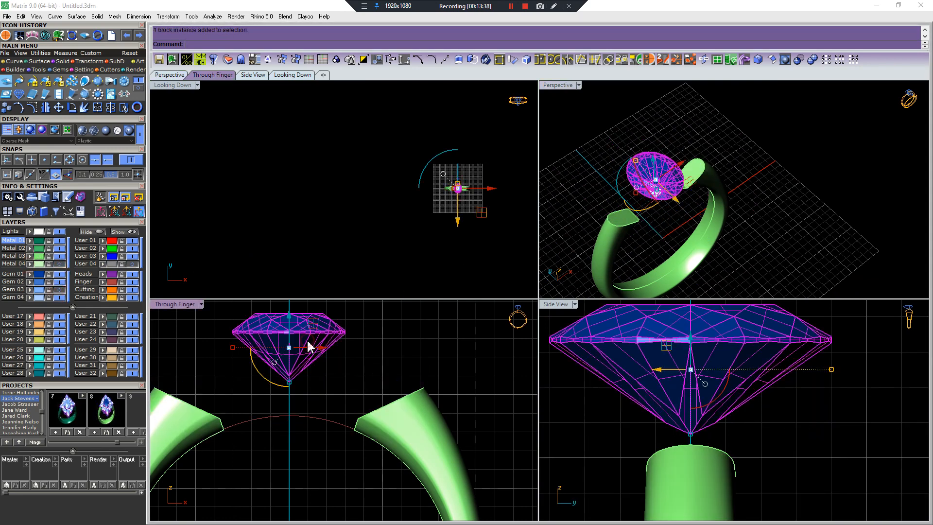
key(F6)
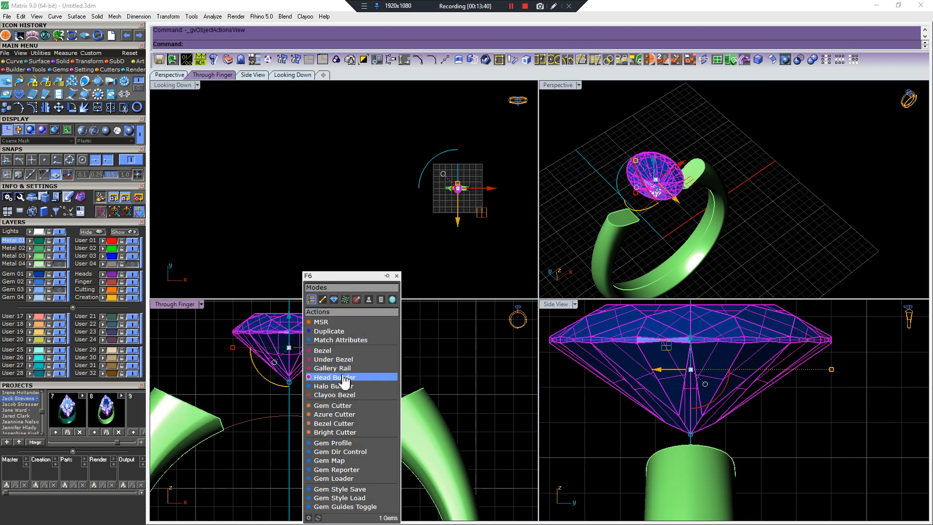
click(344, 378)
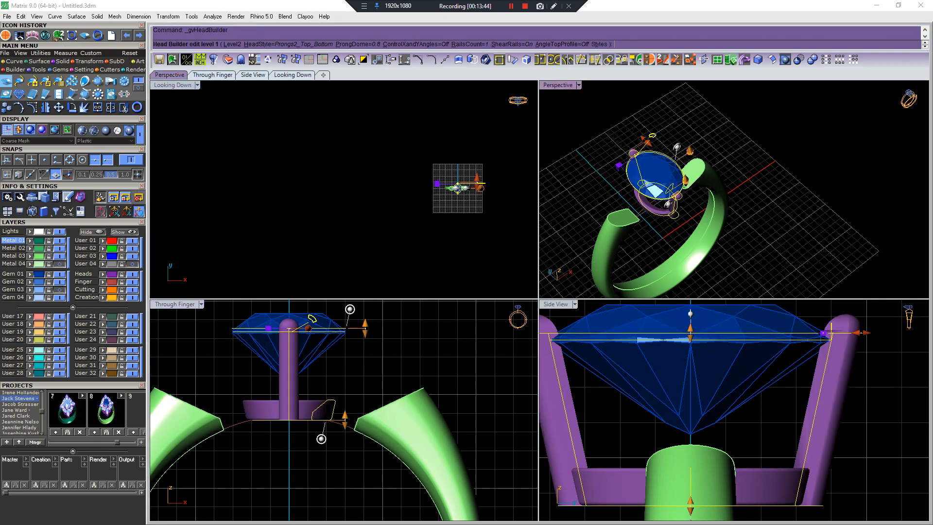
click(600, 45)
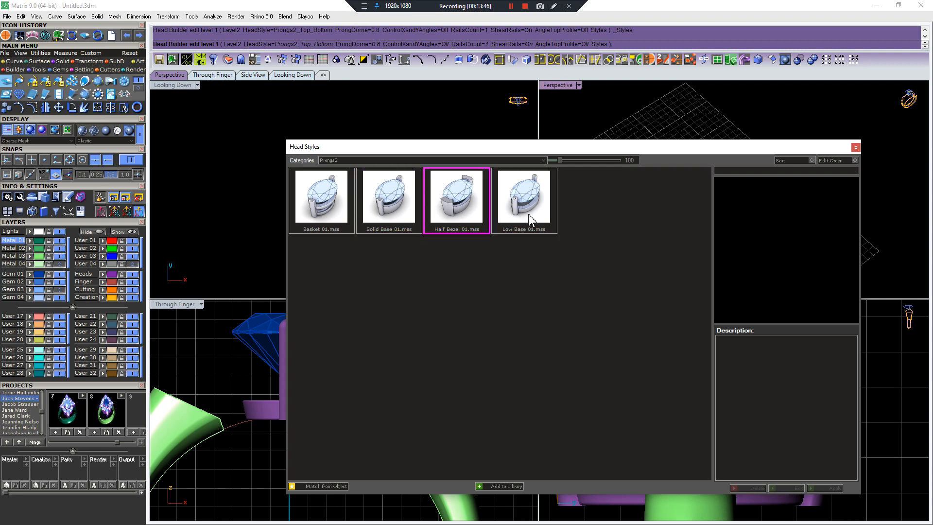
click(516, 160)
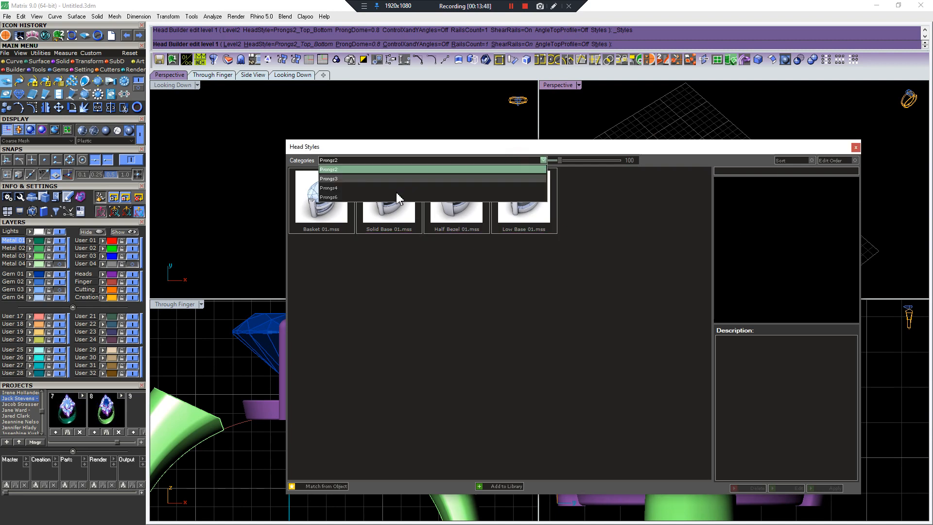
click(392, 188)
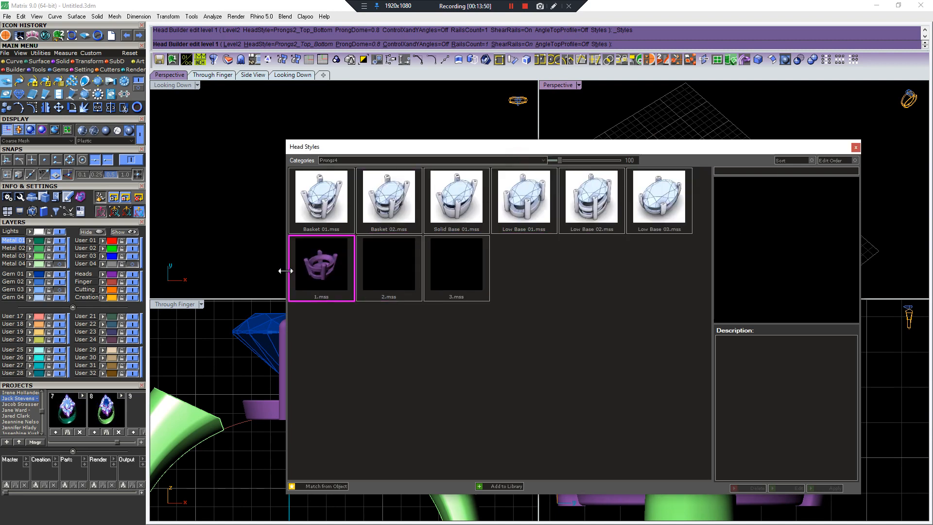
click(334, 264)
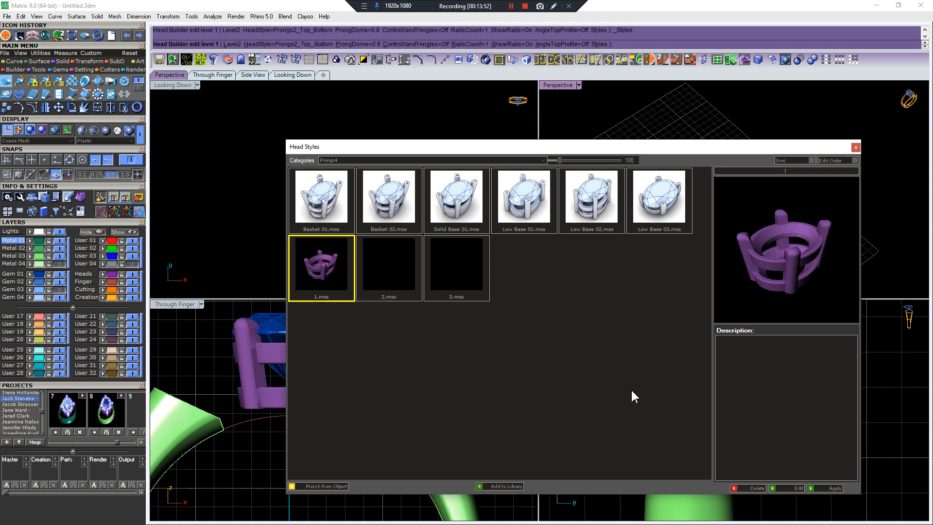
click(809, 488)
Lower the base of the centre oval's head to the finger rail and set its rails count to 1
scroll(377, 431, up, 4)
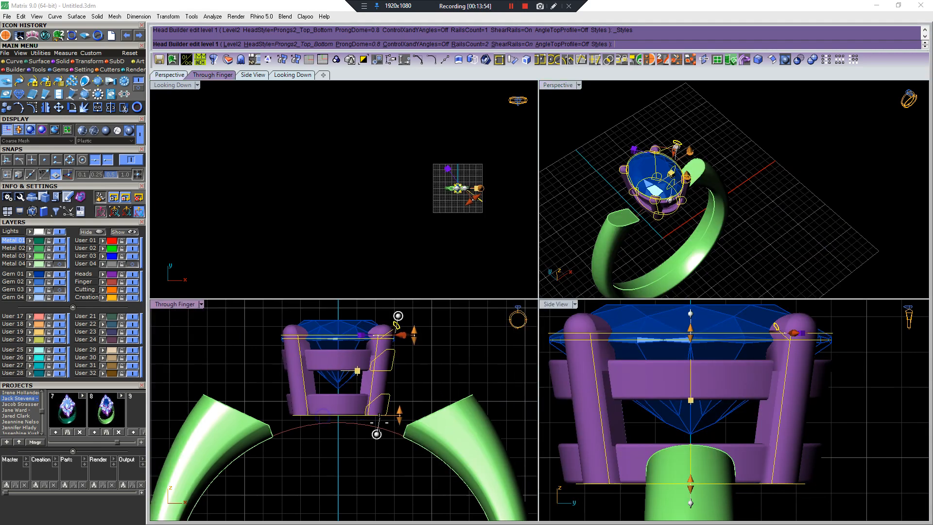
scroll(404, 438, down, 4)
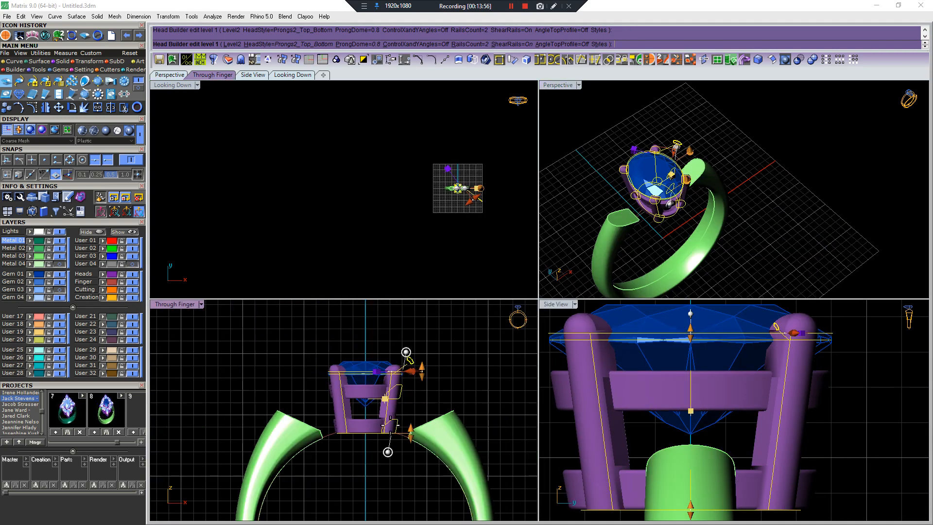
scroll(458, 188, up, 6)
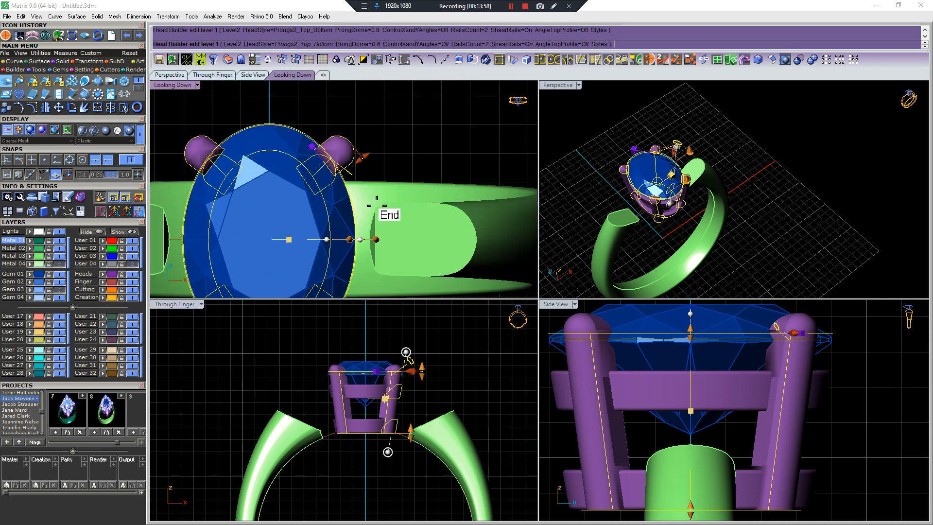
scroll(418, 156, down, 4)
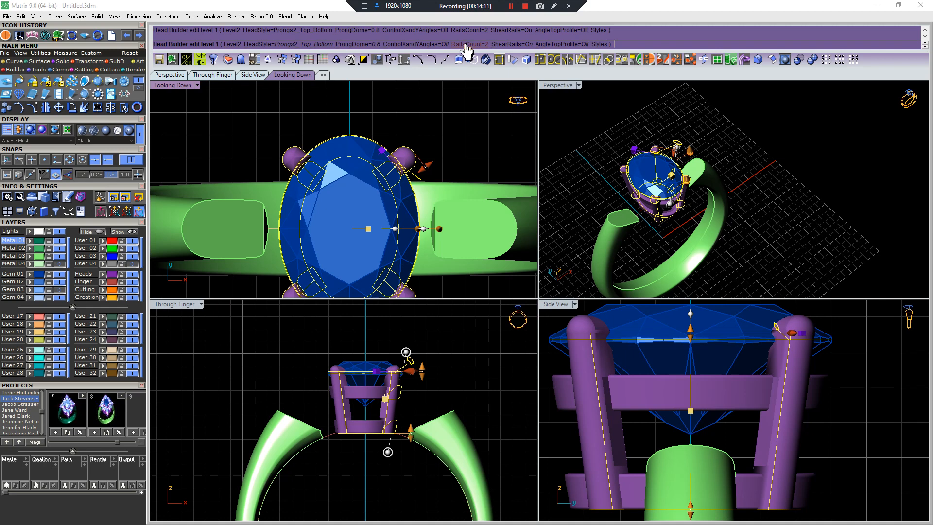
click(465, 44)
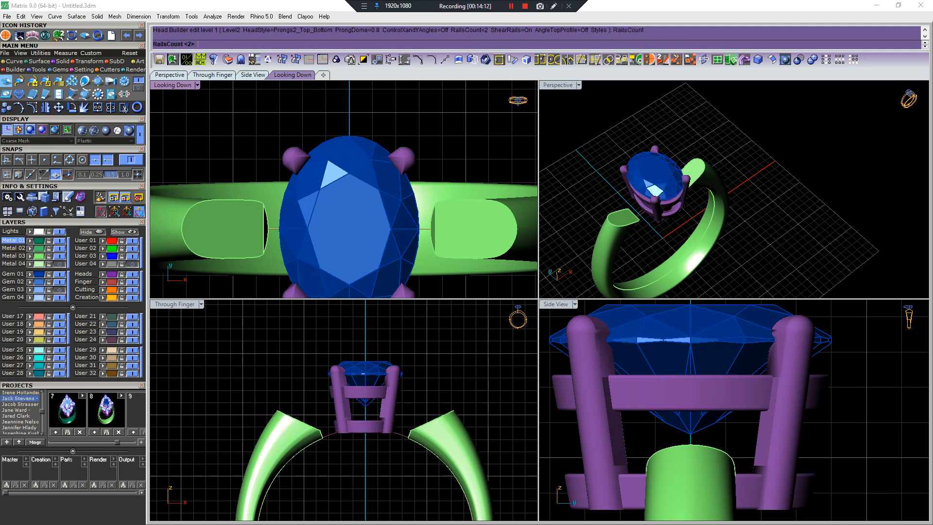
key(Return)
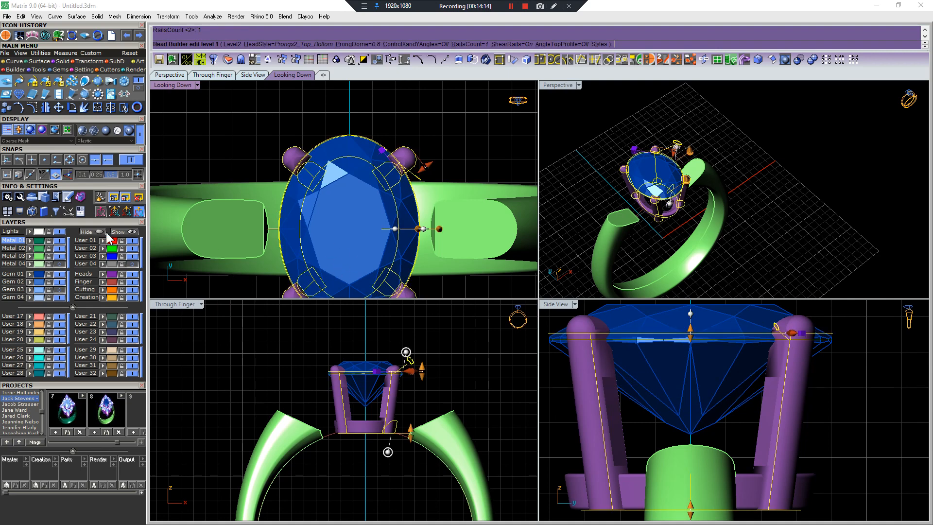
Narrow the base of the centre head slightly so its prongs taper further inward
scroll(373, 430, down, 6)
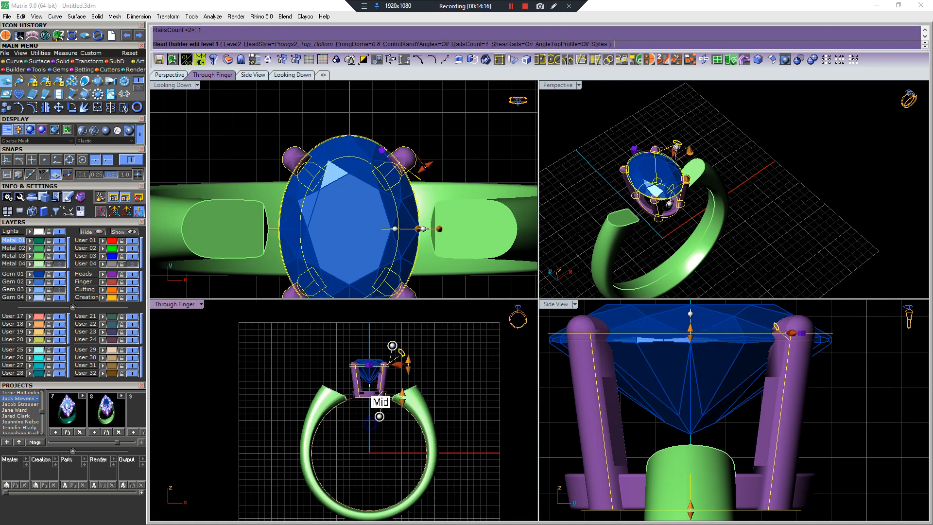
scroll(373, 393, up, 6)
drag(388, 421, 363, 403)
scroll(380, 417, up, 3)
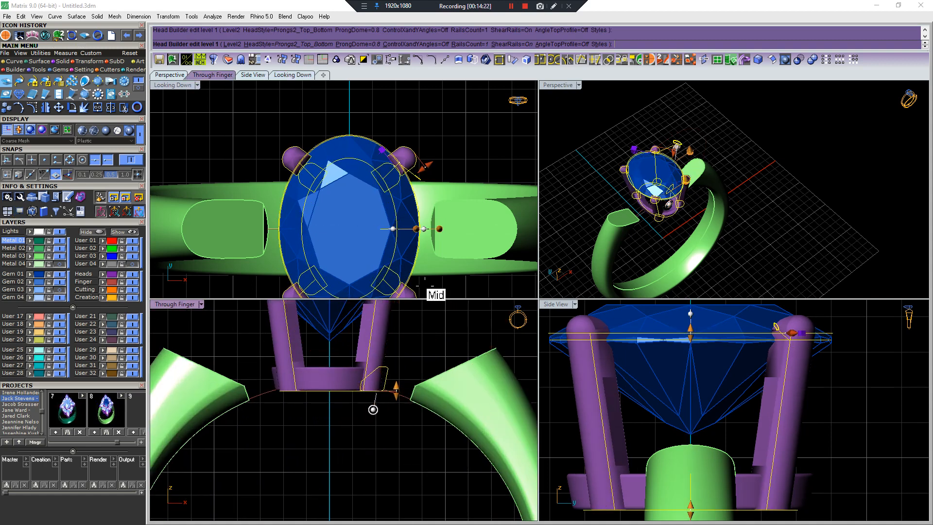
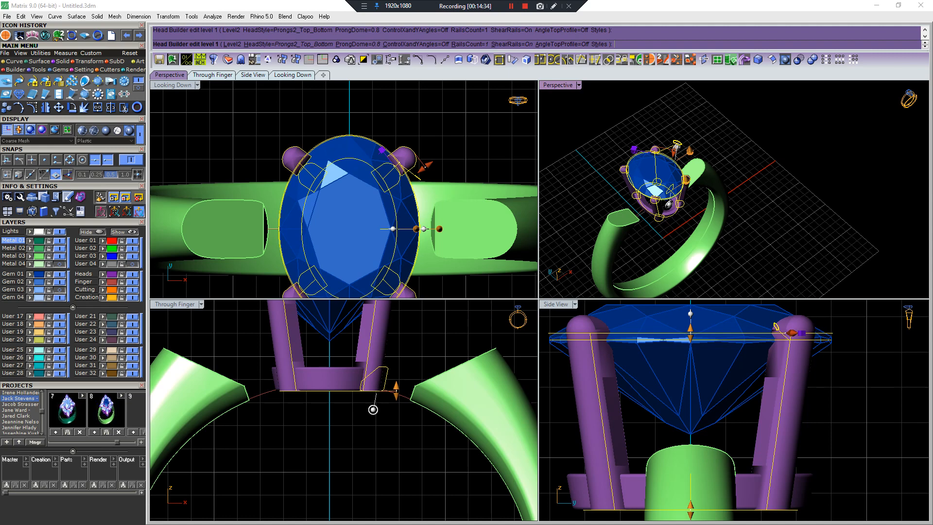
right_drag(824, 186, 830, 143)
scroll(704, 177, up, 6)
right_drag(704, 177, 706, 172)
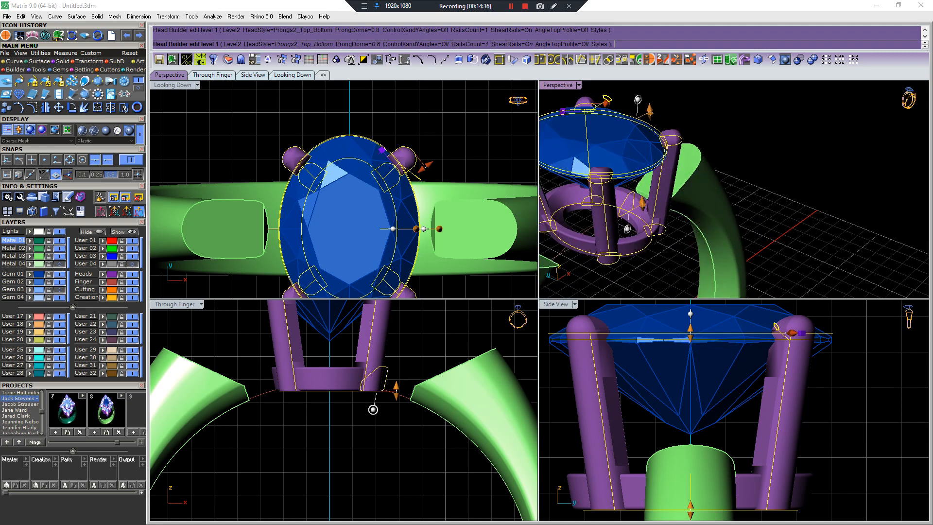
In Head Builder level 2, extend the rail up to just below the oval's girdle and set its X offset to 0.17 mm
click(231, 44)
click(409, 378)
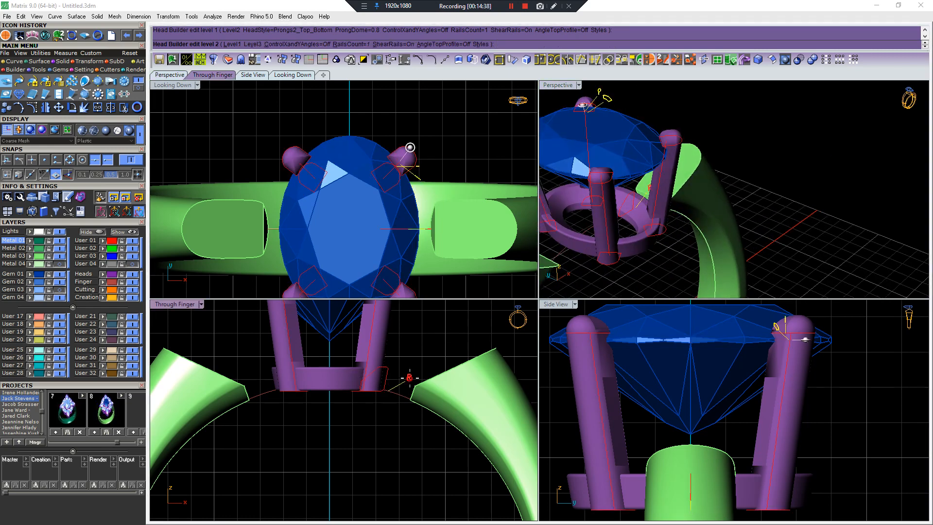
right_drag(411, 322, 406, 355)
drag(399, 414, 404, 349)
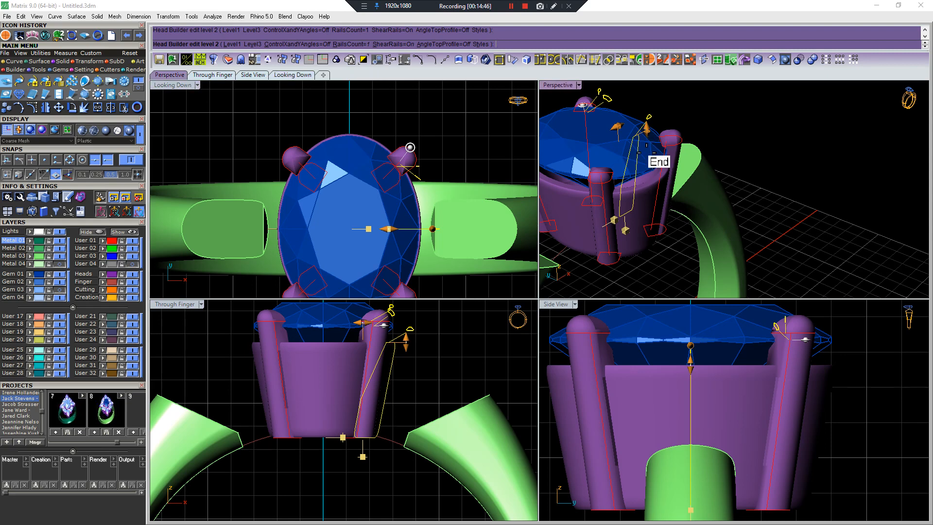
mouse_move(658, 157)
right_down()
mouse_move(647, 150)
mouse_move(656, 148)
mouse_move(651, 160)
right_up()
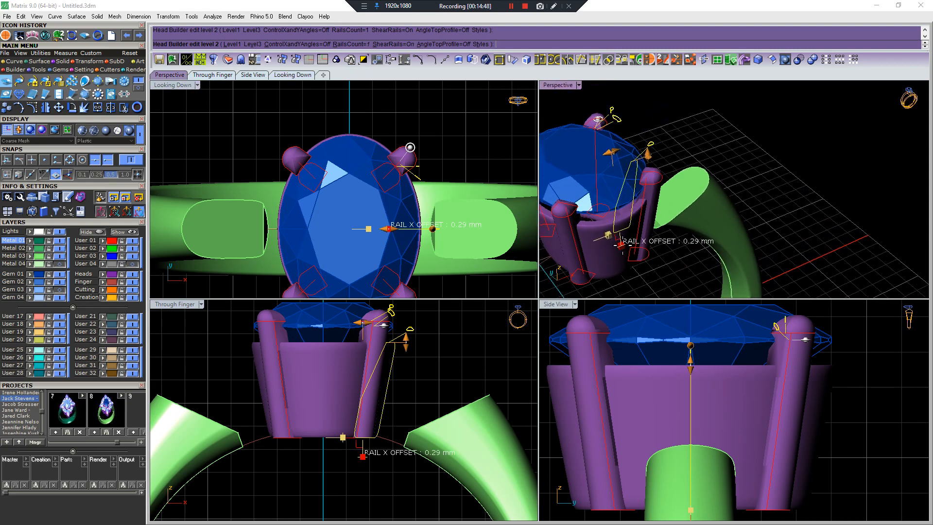
drag(621, 246, 619, 245)
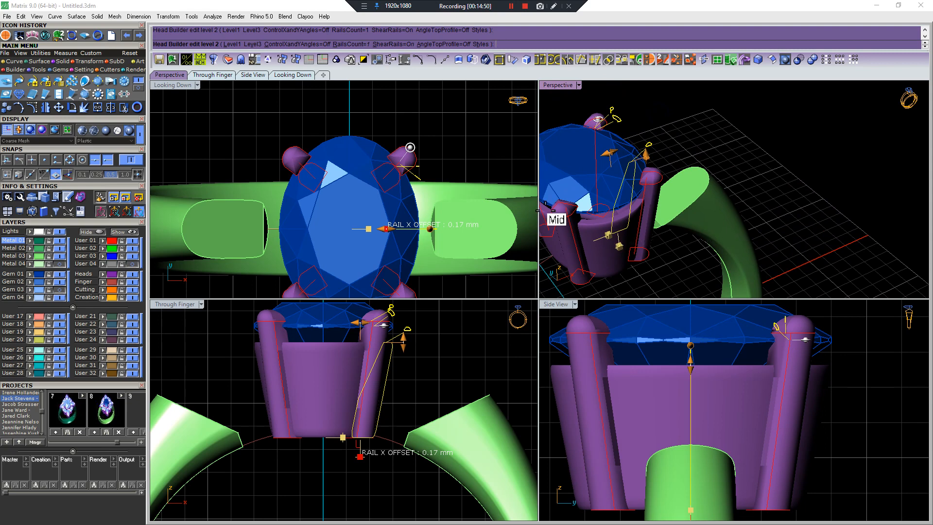
scroll(423, 169, down, 3)
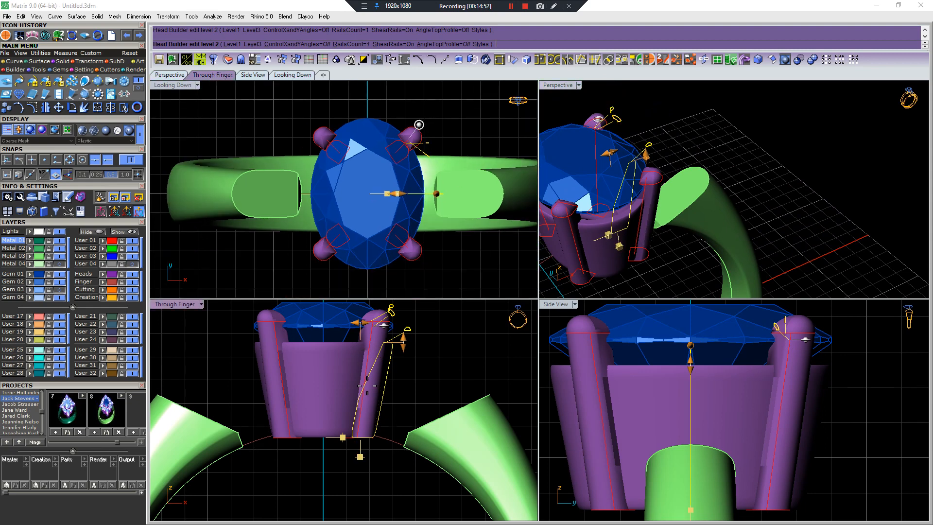
Return to Head Builder level 1, widen the head's base slightly and finish the head
click(231, 44)
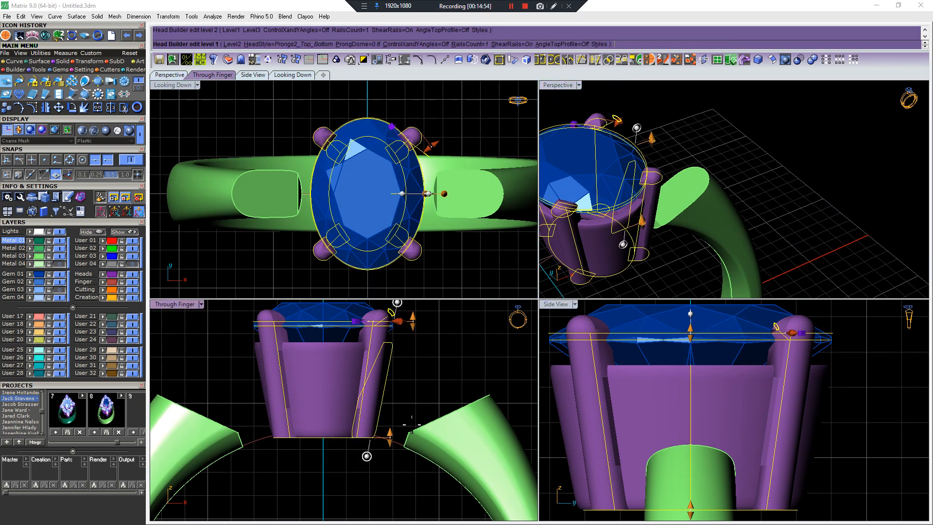
drag(367, 456, 372, 456)
scroll(629, 223, down, 5)
right_drag(633, 224, 710, 245)
scroll(709, 244, up, 5)
scroll(427, 152, up, 3)
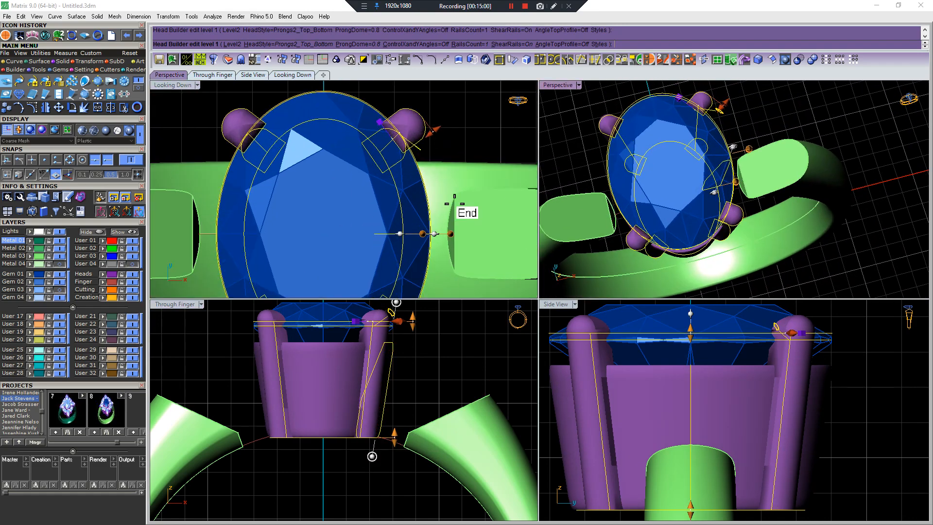
right_click(453, 199)
Show the Metal 04 layer again to compare the centre head with the surrounding heads
click(62, 264)
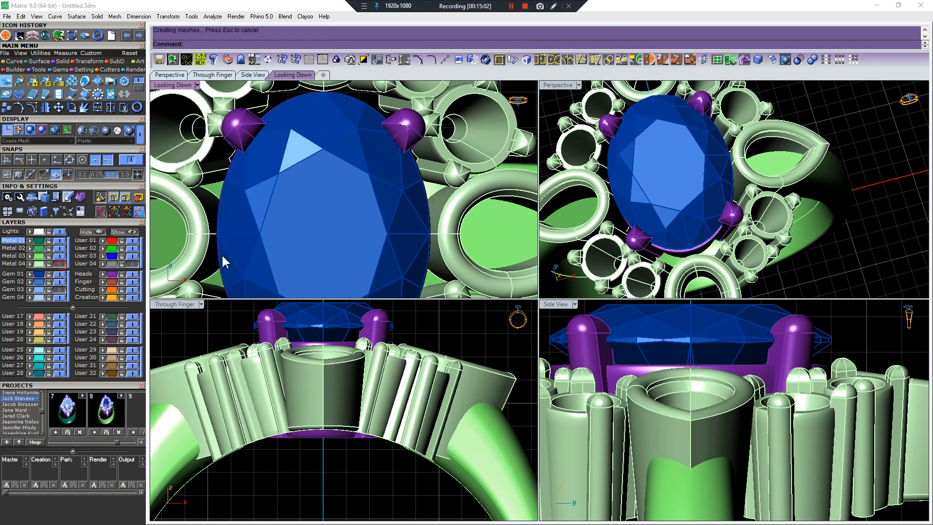
scroll(309, 222, down, 7)
right_drag(307, 221, 351, 211)
scroll(380, 204, down, 6)
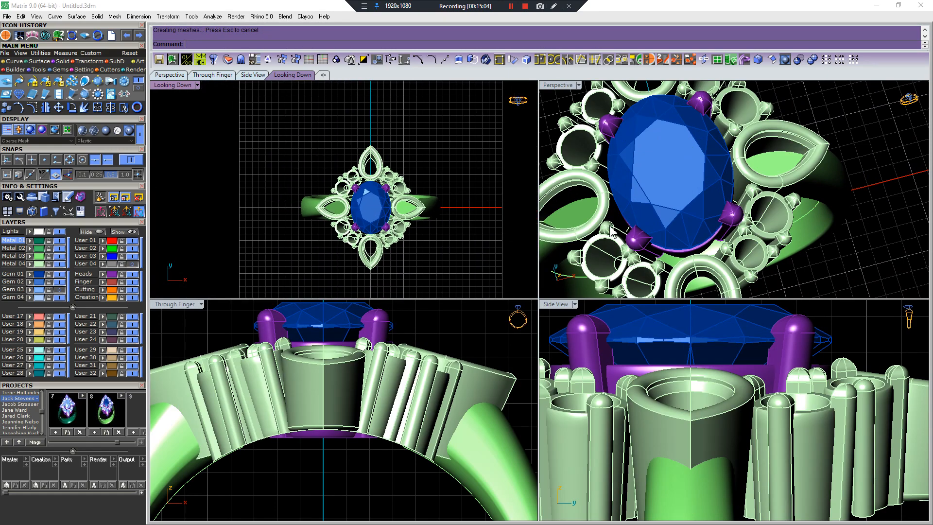
scroll(609, 225, down, 4)
right_drag(611, 238, 652, 180)
scroll(393, 360, down, 4)
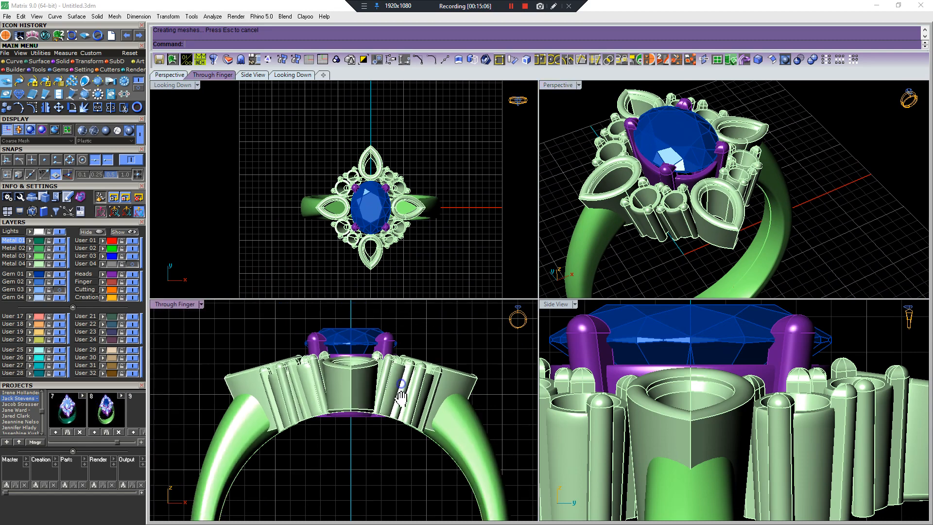
Raise the centre oval together with its four-prong head slightly above the surrounding heads
scroll(392, 359, up, 4)
click(366, 351)
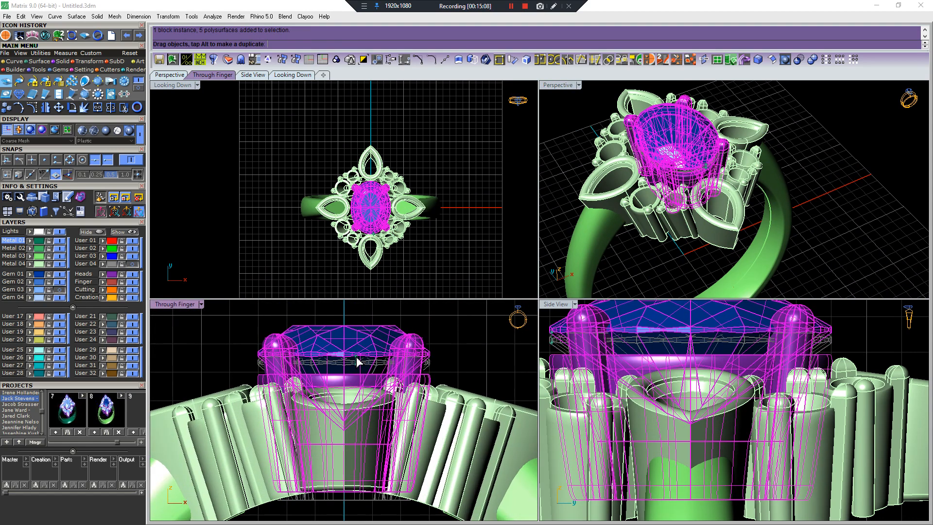
click(408, 320)
click(416, 232)
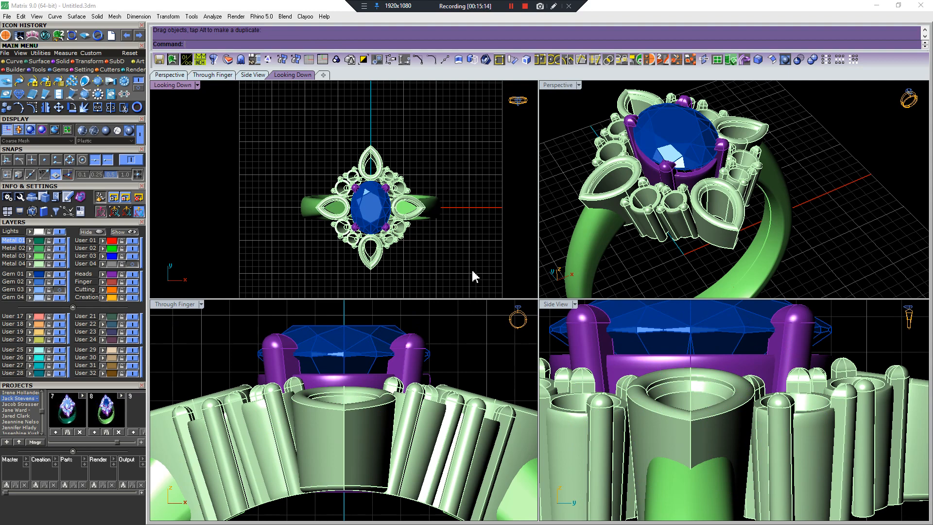
Show the Gem 03 layer to bring back the pear and round accent stones
scroll(707, 219, down, 7)
right_drag(707, 218, 676, 255)
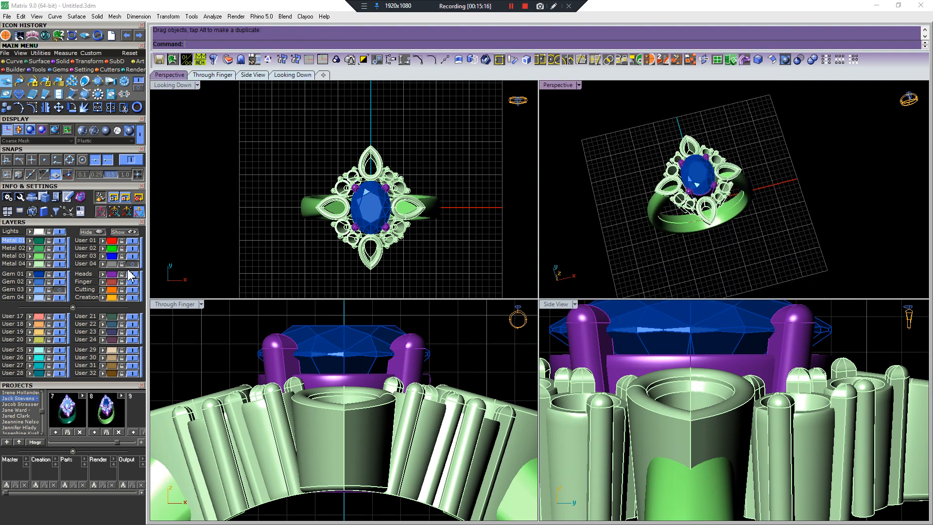
click(62, 290)
scroll(481, 222, up, 2)
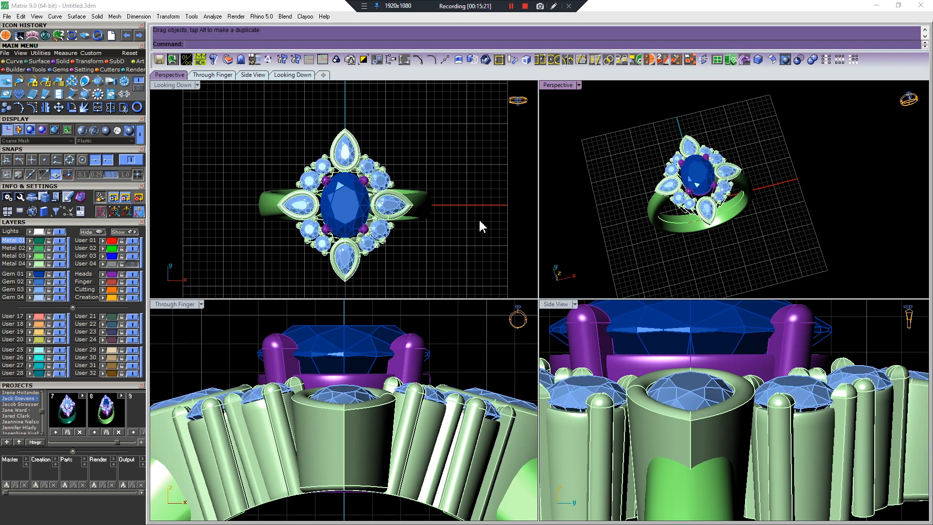
right_drag(577, 250, 715, 114)
Lower the centre oval and its head slightly toward the accent stones
drag(446, 336, 385, 360)
scroll(381, 361, down, 3)
scroll(382, 369, up, 3)
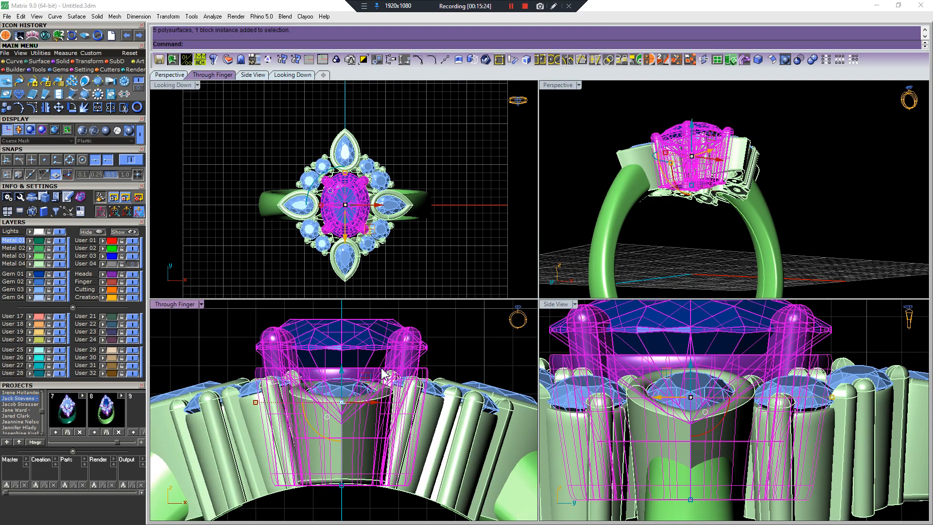
scroll(387, 374, up, 1)
key(Escape)
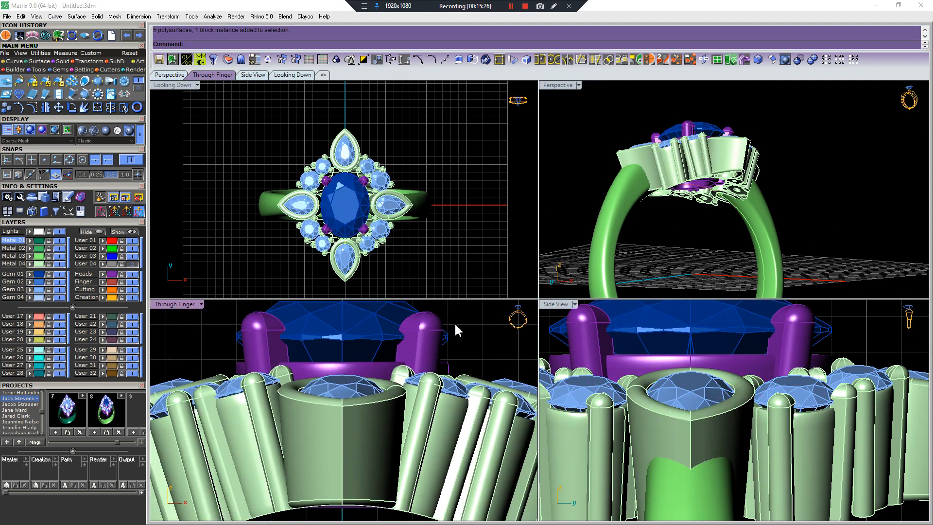
click(422, 342)
scroll(422, 342, up, 2)
drag(422, 342, 424, 344)
scroll(424, 344, down, 4)
key(Escape)
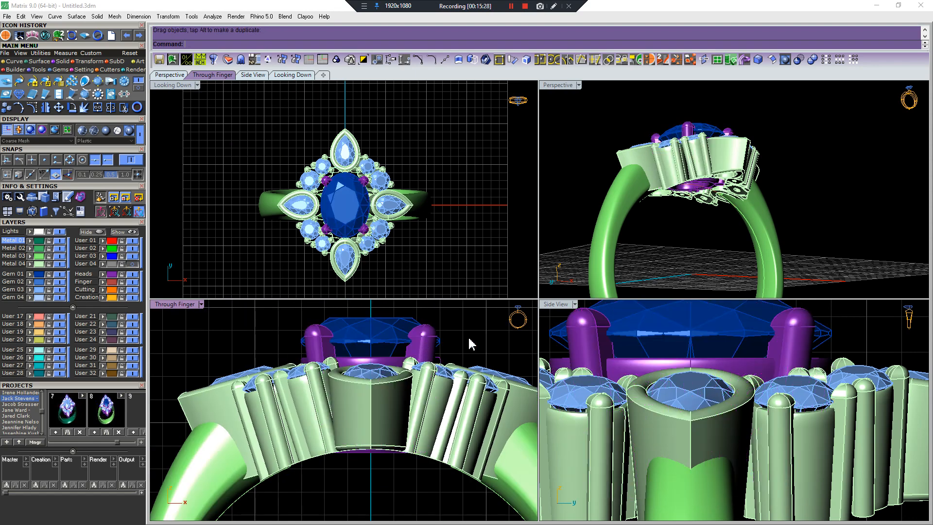
Examine the raised centre head and the whole ring from several angles
right_drag(711, 172, 686, 174)
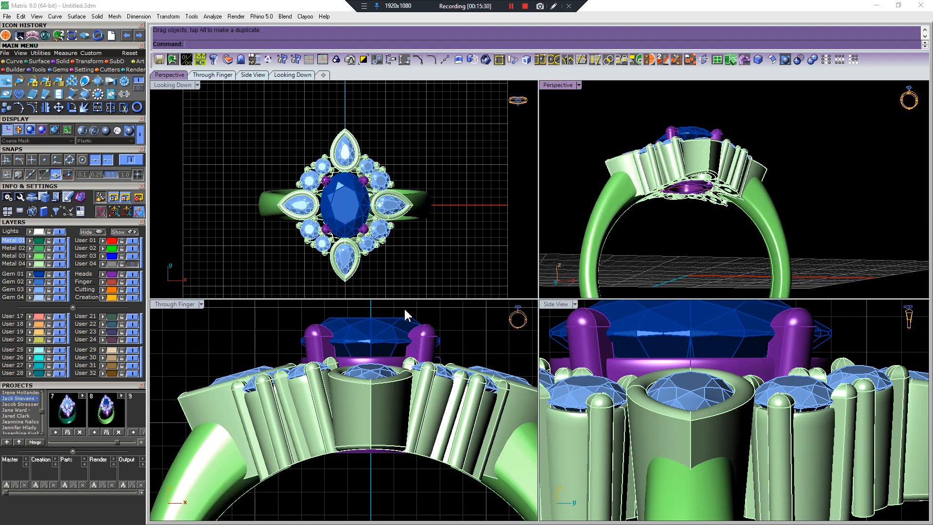
click(422, 334)
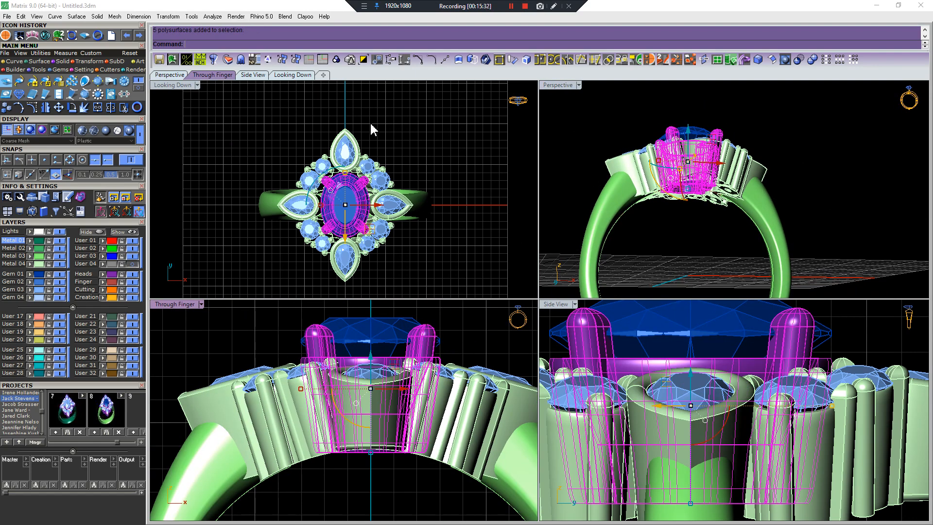
click(32, 35)
scroll(391, 353, down, 8)
key(Escape)
scroll(724, 219, down, 5)
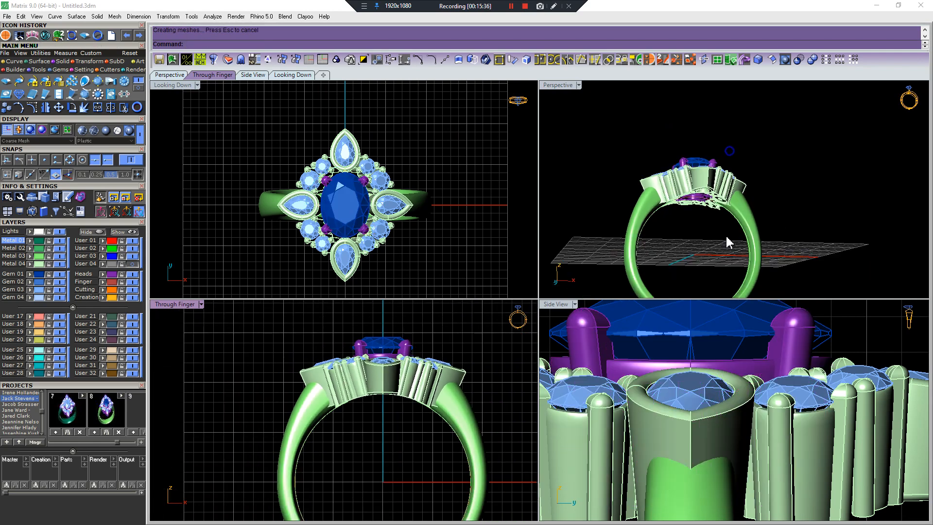
scroll(710, 170, up, 7)
right_drag(710, 170, 695, 209)
scroll(702, 142, down, 4)
Assign the 1 Diamond gem material to all the pear and round accent stones
click(44, 276)
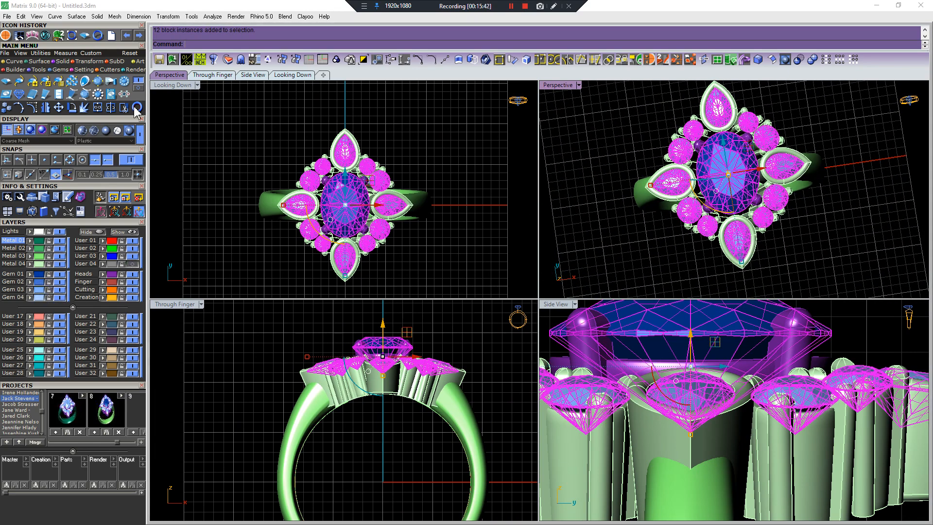
click(132, 70)
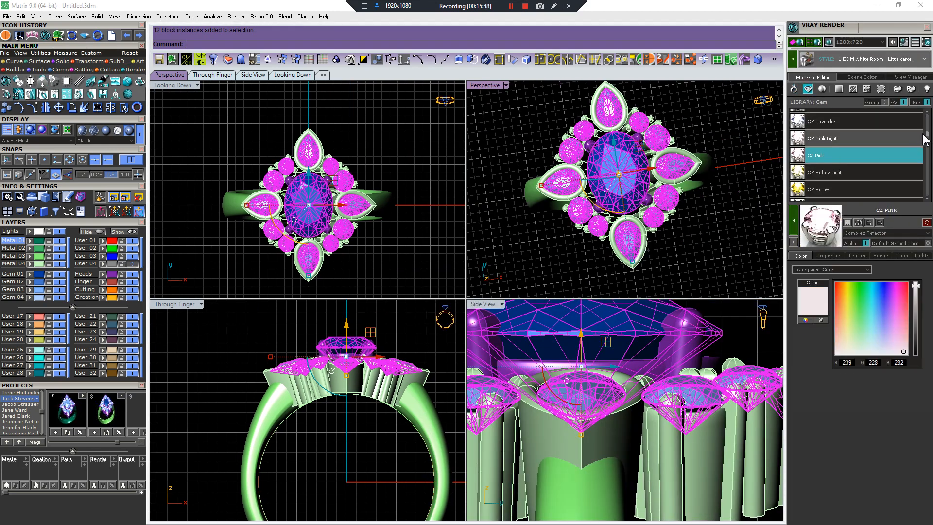
drag(925, 135, 926, 109)
click(852, 119)
click(794, 220)
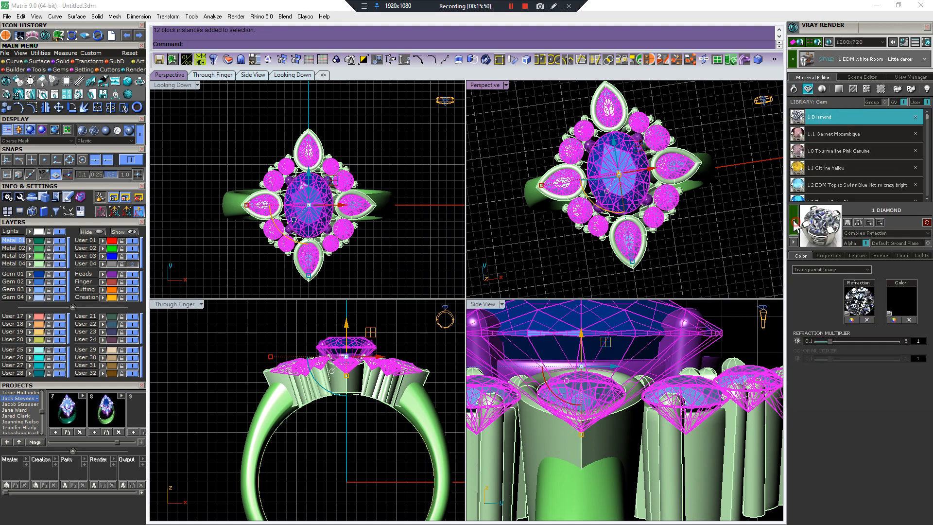
Select the complete ring with its stones and save it in project slot 9
click(699, 258)
right_drag(698, 259, 707, 149)
scroll(382, 352, up, 4)
right_drag(365, 187, 379, 216)
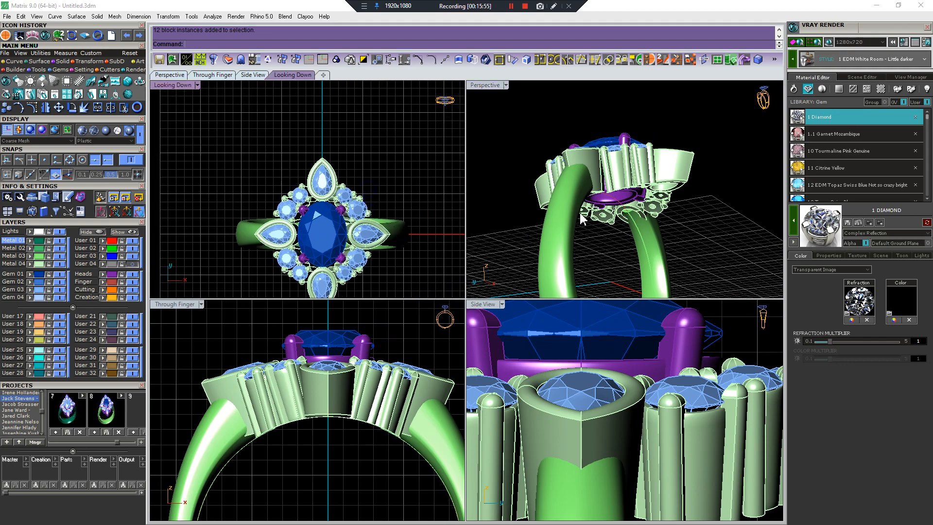
mouse_move(659, 179)
right_down()
mouse_move(656, 242)
mouse_move(660, 174)
right_up()
drag(521, 244, 521, 244)
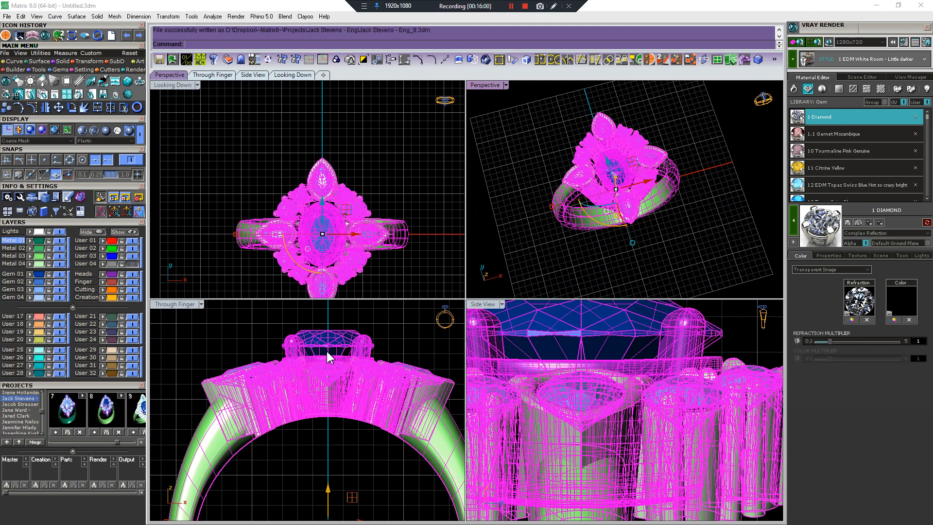
scroll(313, 352, down, 2)
click(384, 331)
right_drag(407, 382, 437, 351)
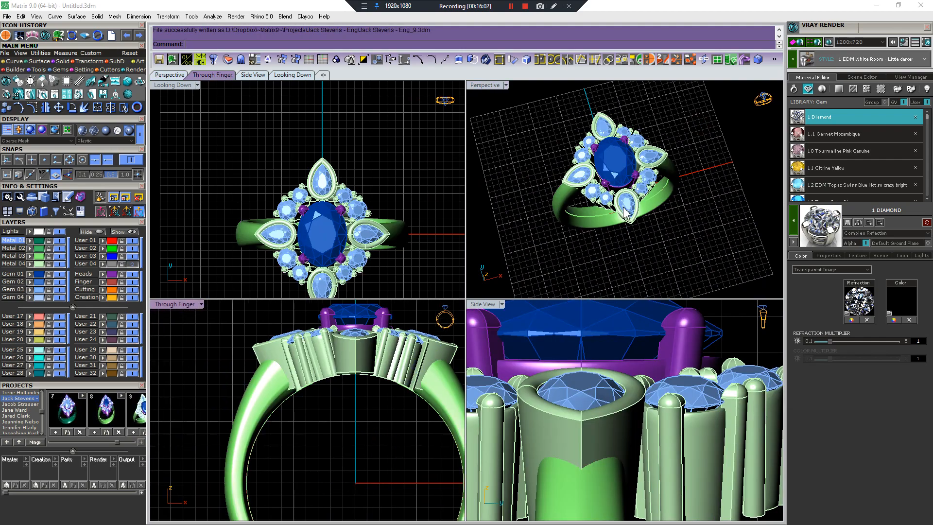
Select the whole saved ring and delete it to clear the workspace
right_drag(613, 194, 606, 218)
drag(690, 124, 530, 270)
right_drag(611, 253, 529, 251)
key(Escape)
scroll(618, 223, up, 5)
scroll(613, 213, down, 6)
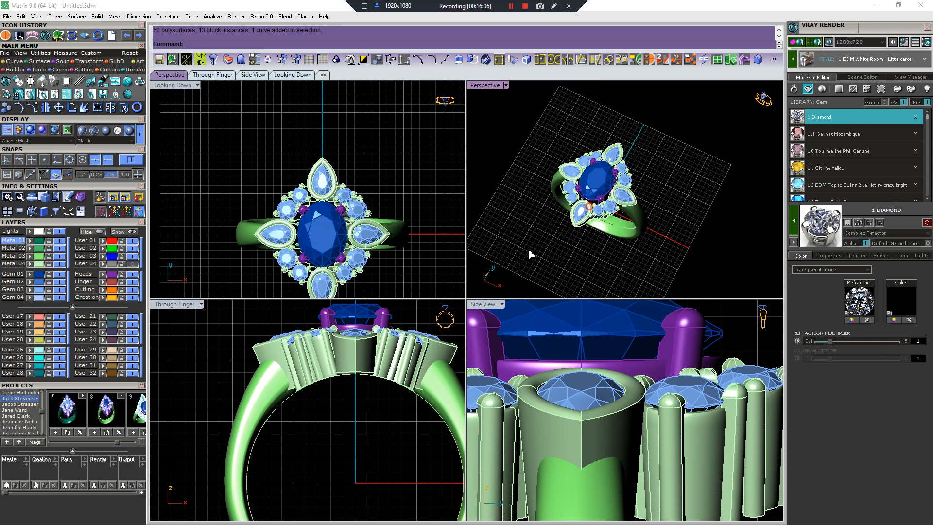
drag(641, 132, 530, 285)
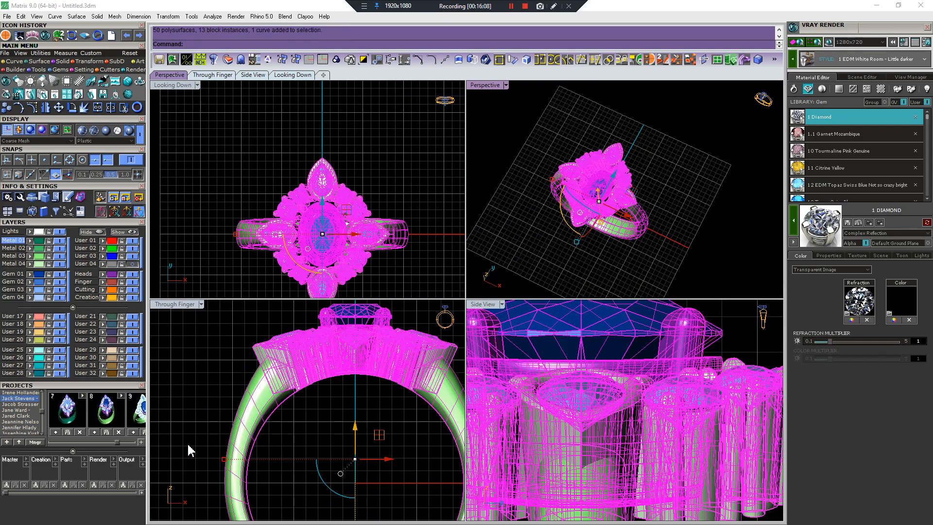
drag(116, 442, 155, 437)
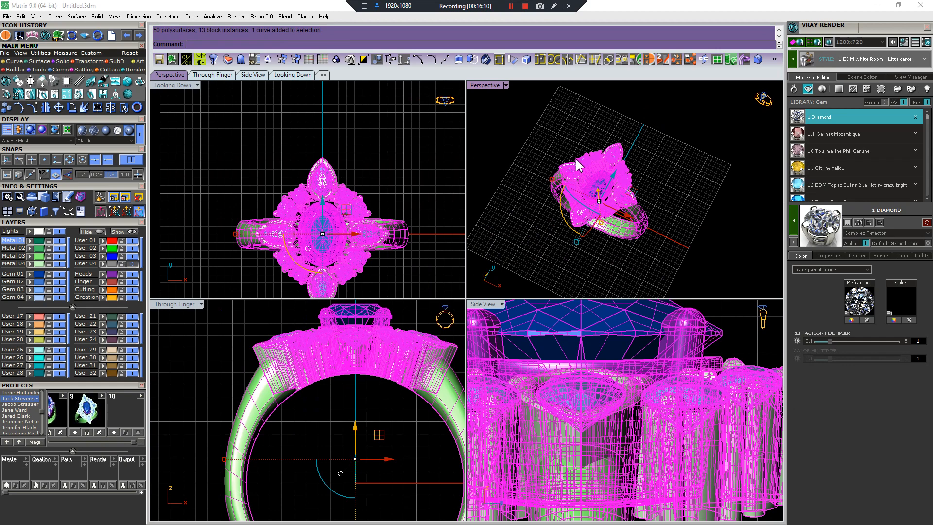
key(Delete)
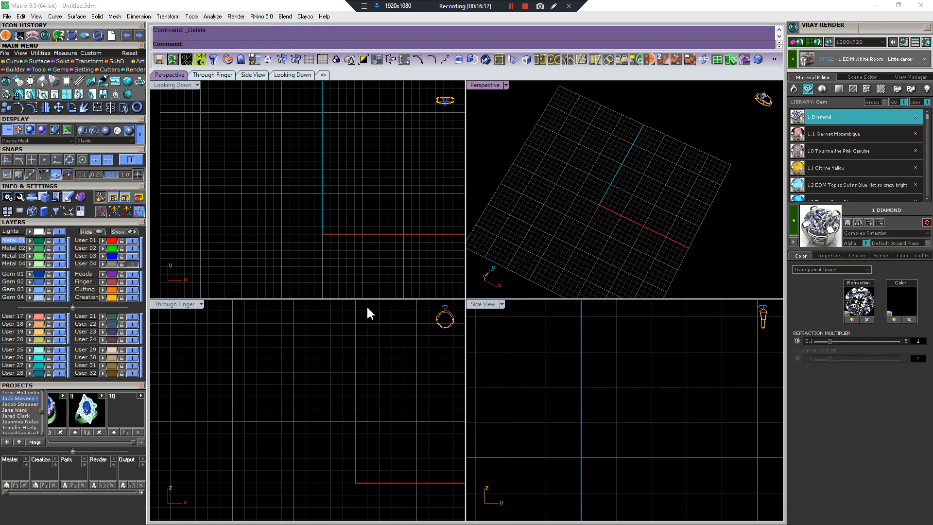
Show the User 04 layer with the hand sketch, examine the marquise cluster ring drawing, and hide the layer again
click(134, 266)
scroll(460, 219, down, 1)
scroll(516, 228, down, 3)
scroll(622, 244, up, 8)
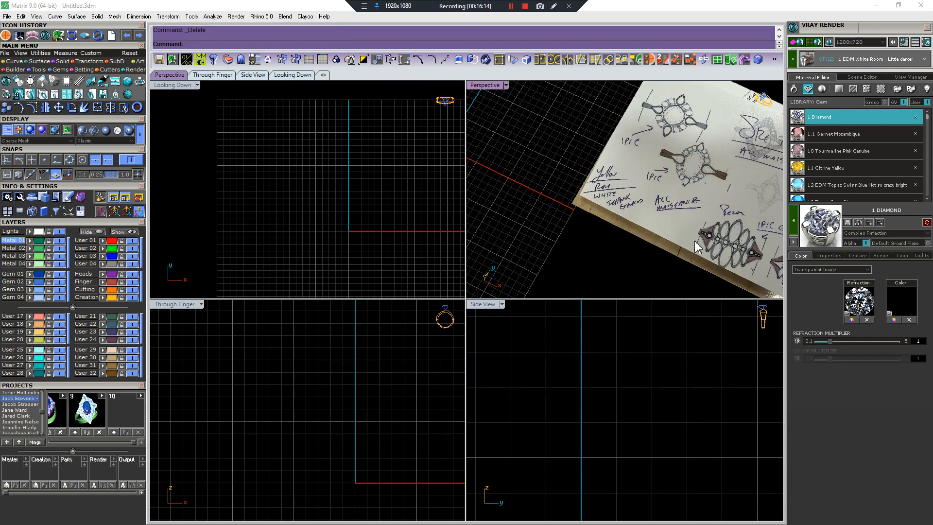
mouse_move(714, 243)
shift+right_down()
mouse_move(620, 214)
mouse_move(711, 246)
mouse_move(615, 197)
mouse_move(534, 189)
mouse_move(629, 200)
shift+right_up()
scroll(620, 215, up, 3)
scroll(711, 246, down, 2)
shift+right_drag(733, 196, 658, 207)
scroll(658, 208, up, 10)
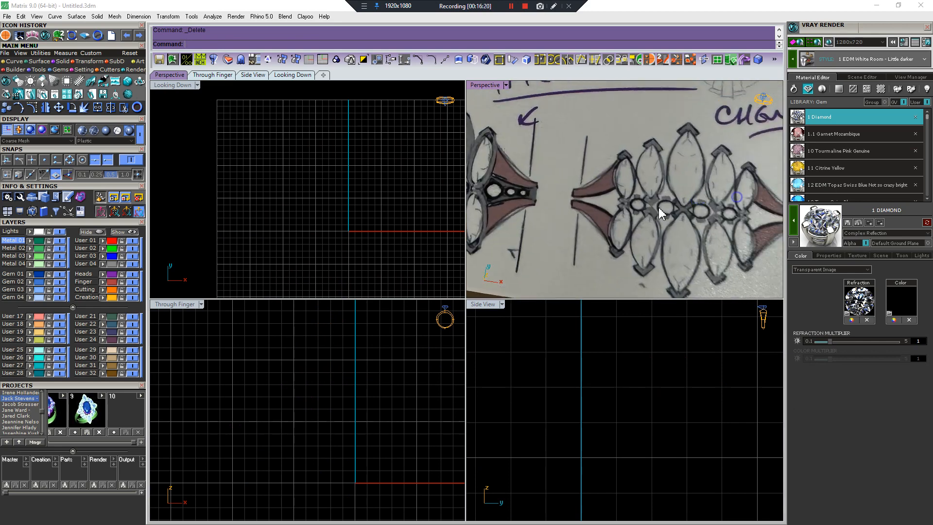
shift+right_drag(748, 93, 666, 136)
scroll(667, 136, down, 3)
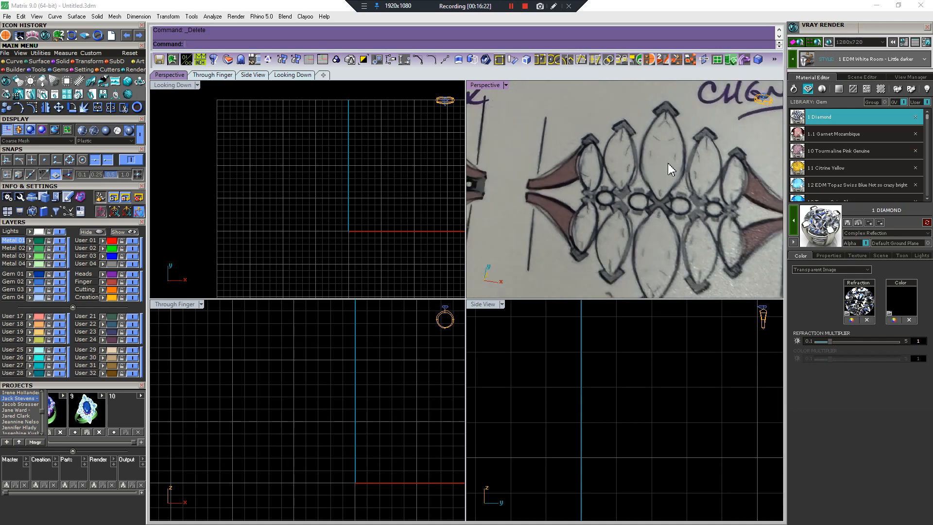
scroll(249, 177, down, 5)
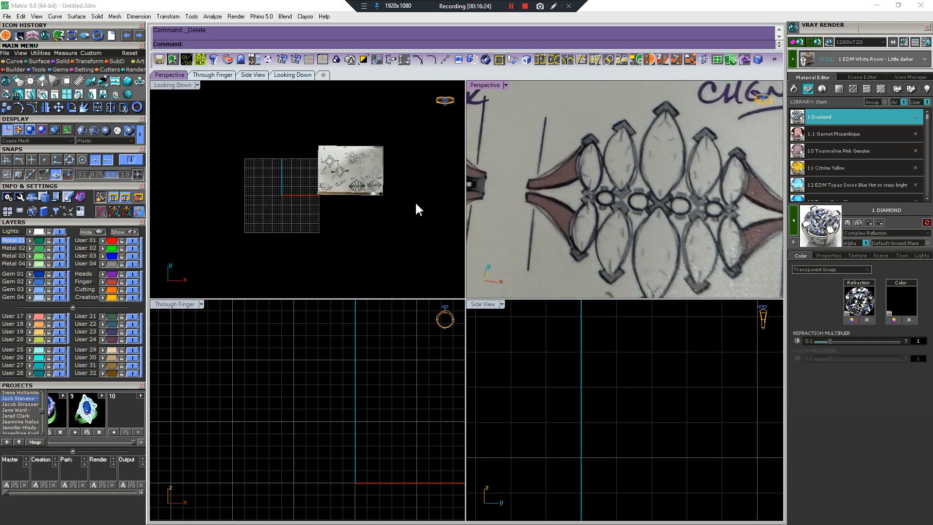
scroll(361, 169, up, 3)
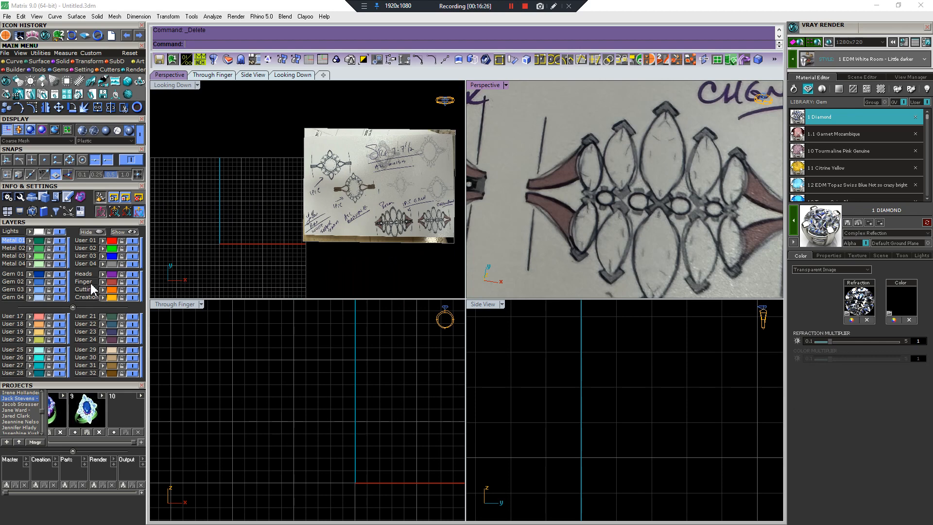
click(132, 265)
mouse_move(194, 267)
right_down()
mouse_move(288, 221)
mouse_move(389, 206)
right_up()
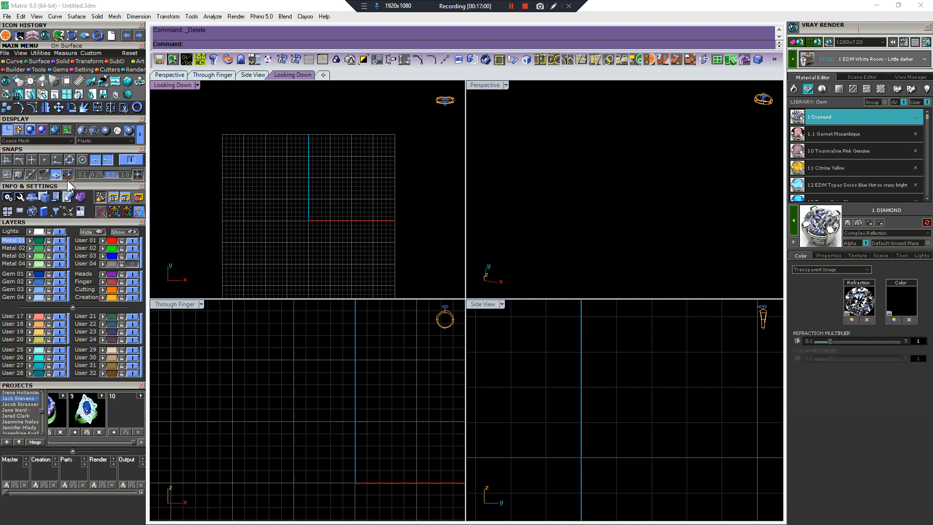
Load a diamond-cut marquise gem 4 mm long and 2 mm wide, and move it along negative X away from the origin
click(61, 70)
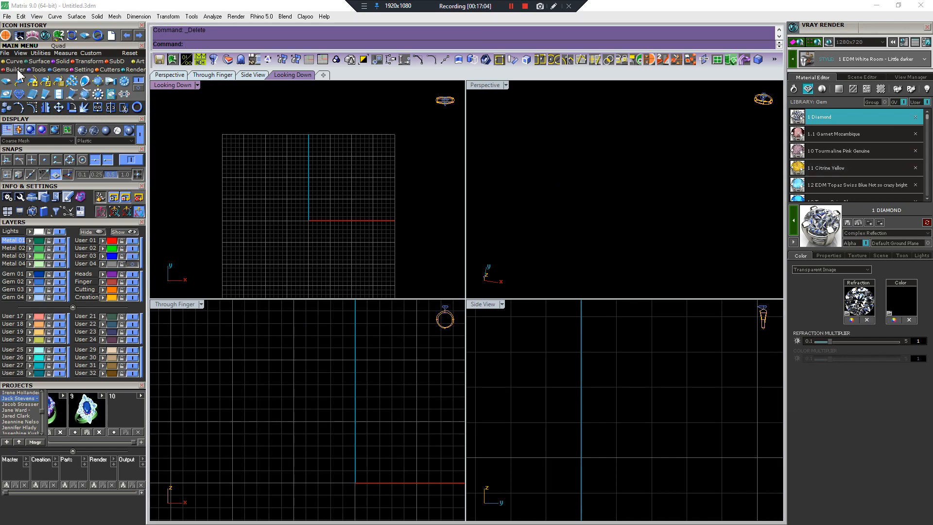
click(6, 81)
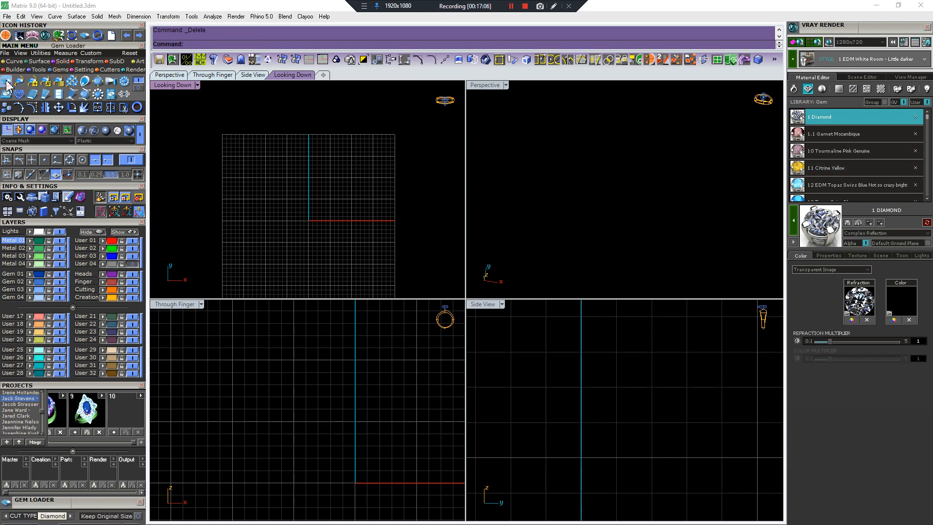
drag(87, 504, 675, 208)
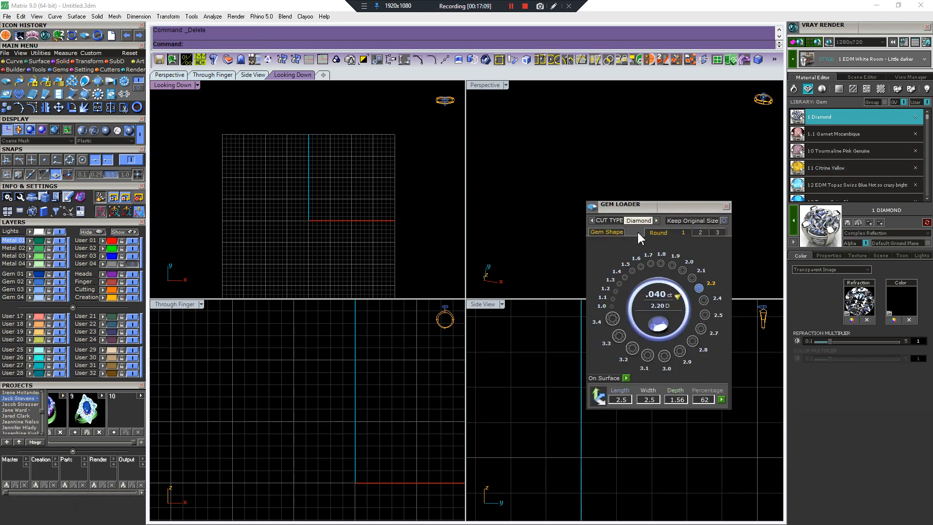
click(602, 234)
click(633, 300)
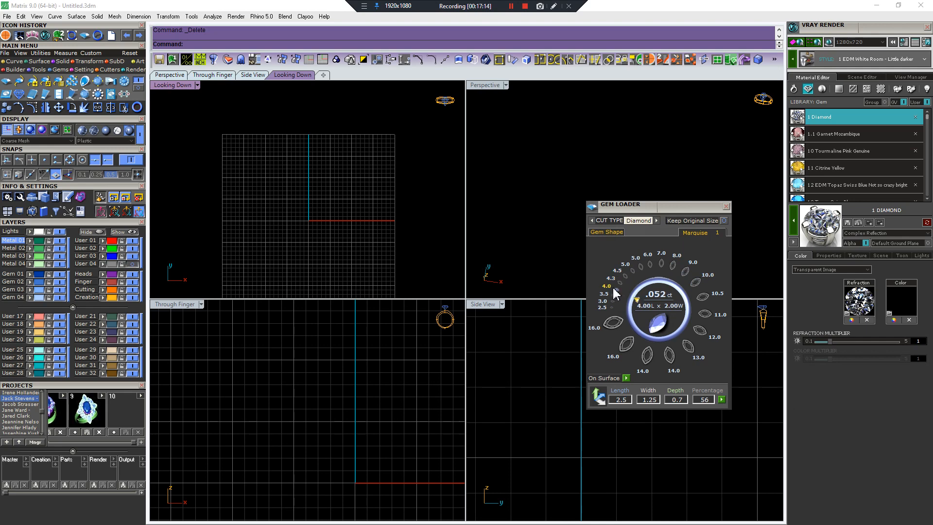
click(614, 292)
scroll(327, 239, up, 5)
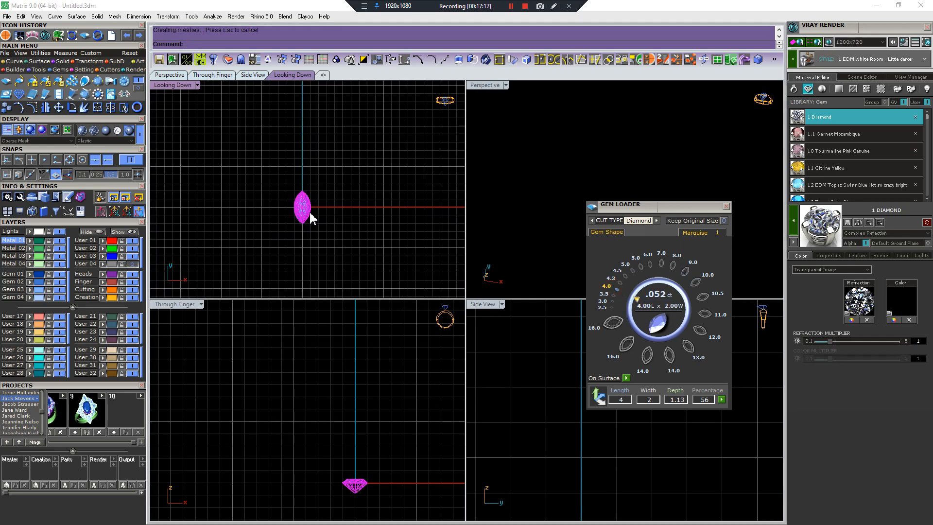
drag(308, 214, 263, 212)
scroll(263, 212, up, 4)
key(Escape)
Draw a small arrow from two polylines above the marquise gem, pointing toward its upper tip
right_click(254, 127)
click(253, 125)
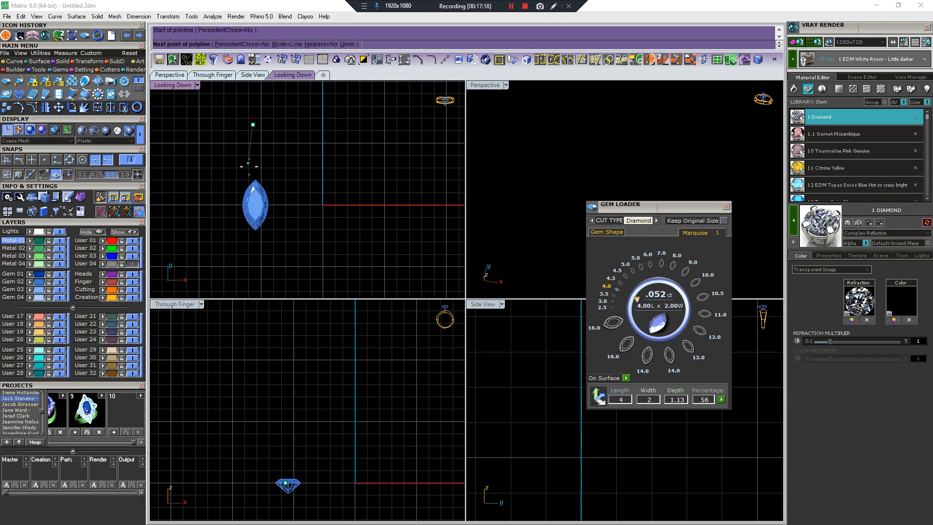
click(249, 166)
right_click(249, 166)
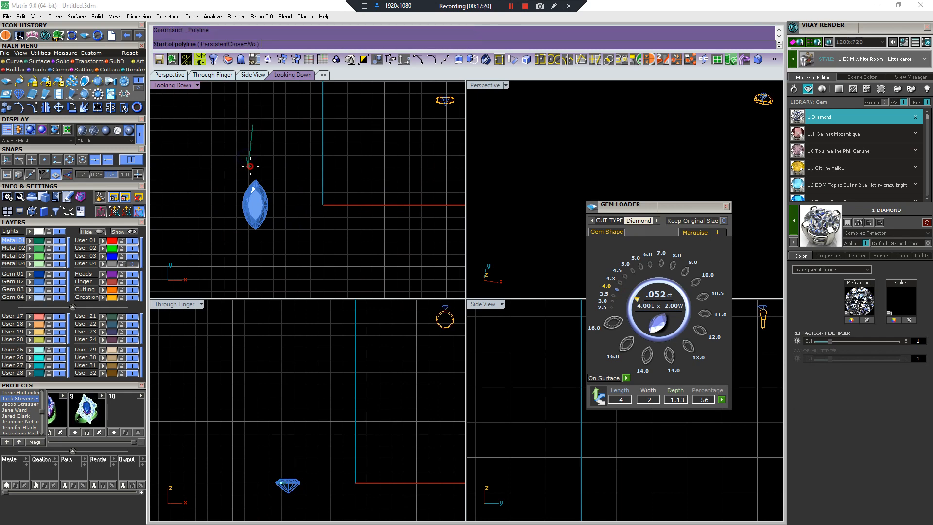
drag(294, 135, 247, 167)
scroll(256, 163, up, 8)
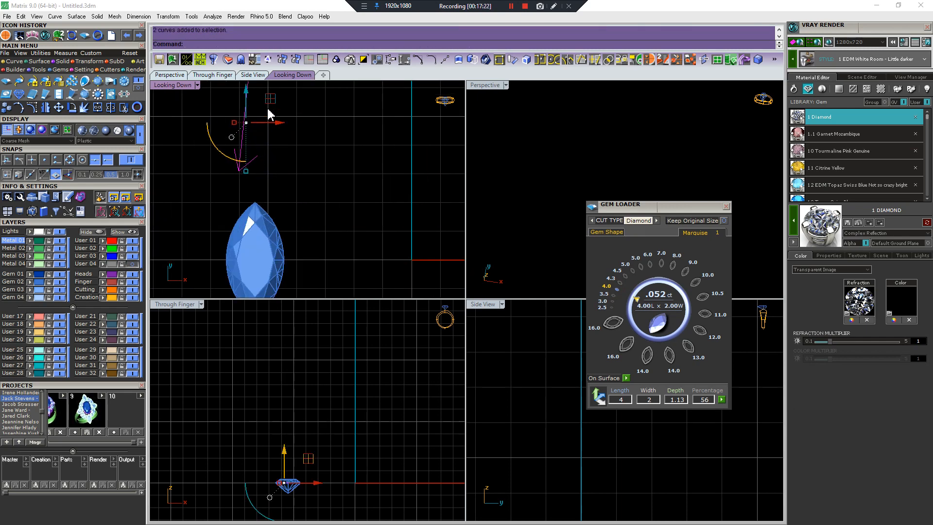
Move the arrow onto the marquise gem's upper tip and rotate it about that tip so it stands nearly vertical
drag(274, 94, 291, 128)
key(r)
click(255, 203)
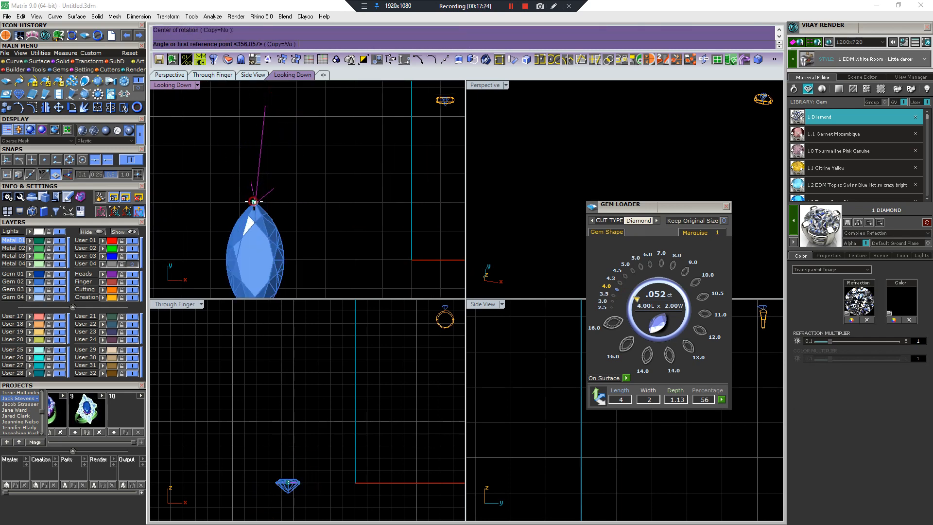
click(412, 203)
click(372, 187)
scroll(261, 199, up, 2)
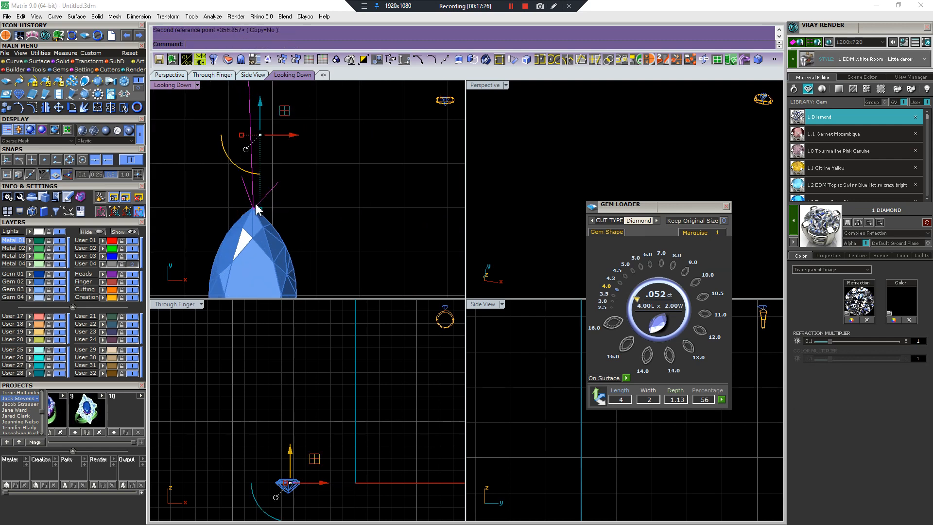
Copy the arrow a short distance toward negative X, beside the marquise gem's upper tip
key(Escape)
click(247, 196)
key(r)
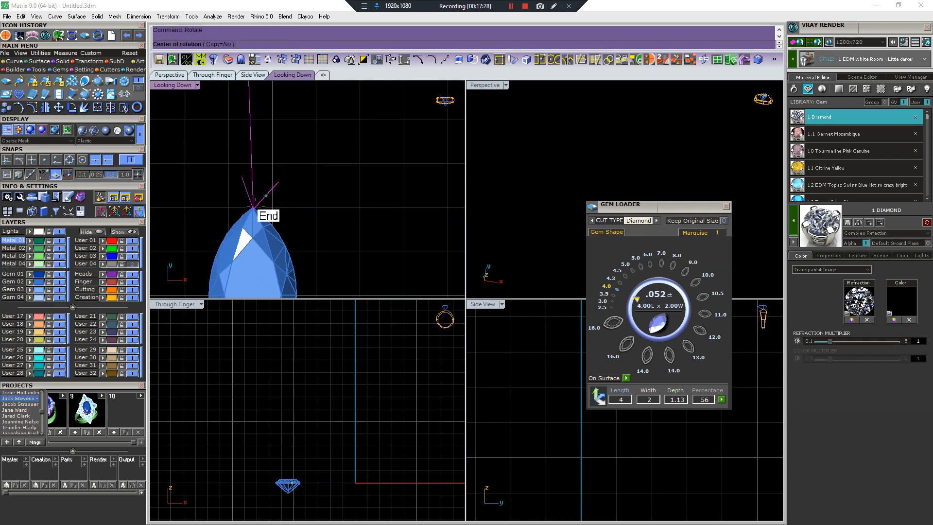
key(Escape)
key(c)
click(267, 175)
click(243, 178)
right_click(239, 183)
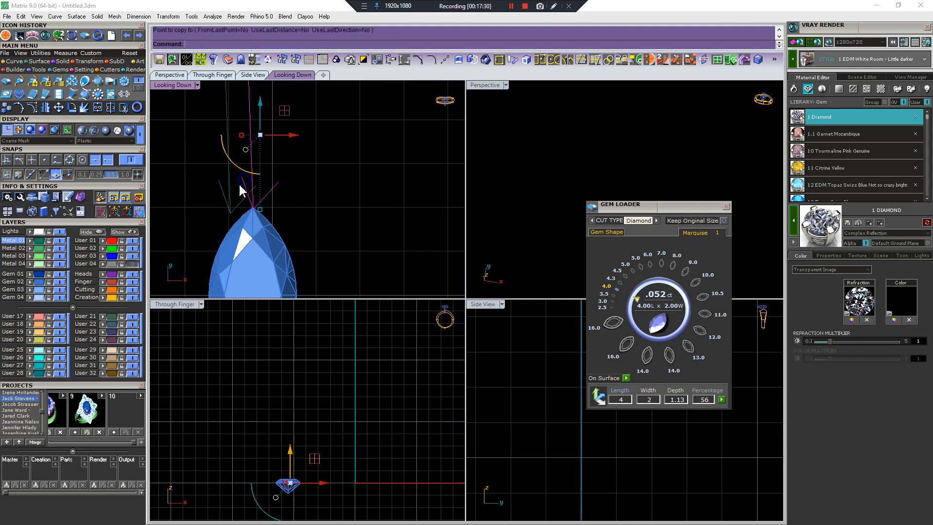
Rotate the copied arrow about its own point so its shaft leans outward from the gem
key(Escape)
click(227, 207)
key(r)
click(228, 209)
click(226, 143)
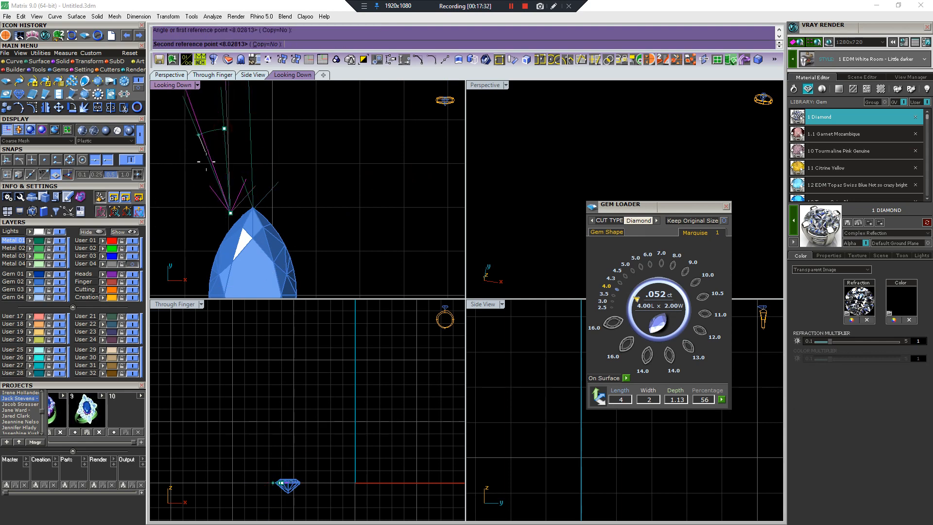
click(191, 155)
Mirror the tilted arrow across the marquise gem's long axis
key(m)
click(252, 208)
click(254, 158)
scroll(281, 204, down, 2)
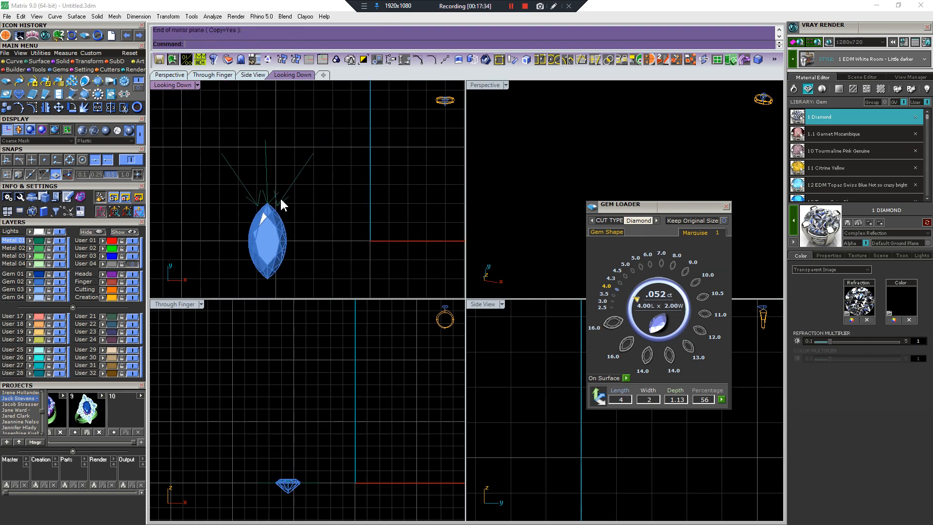
Mirror the two tilted arrows across the gem's short axis to the opposite tip
drag(288, 189, 219, 177)
key(m)
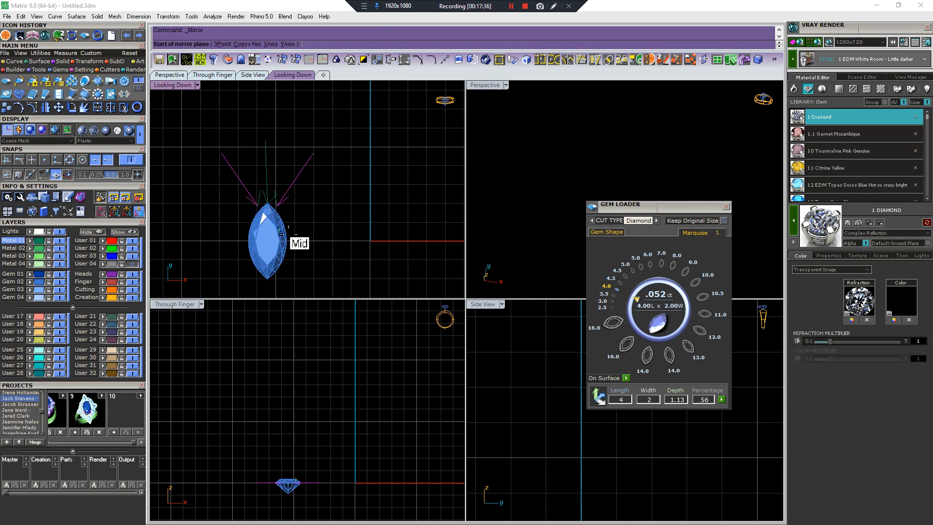
click(287, 240)
click(246, 240)
Delete the original upright arrow at the marquise gem's upper tip, leaving only the tilted arrows
click(267, 175)
key(Delete)
click(268, 201)
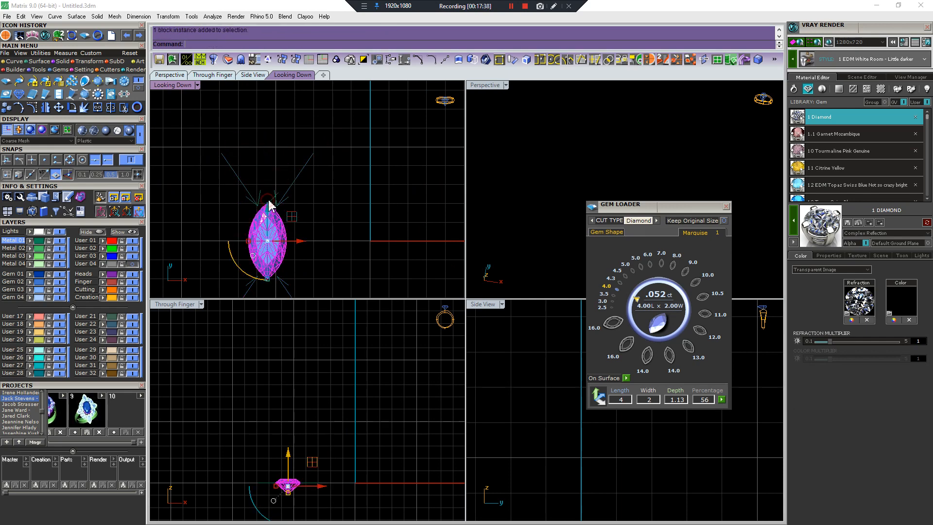
click(273, 198)
key(Delete)
scroll(273, 209, up, 3)
scroll(305, 189, down, 2)
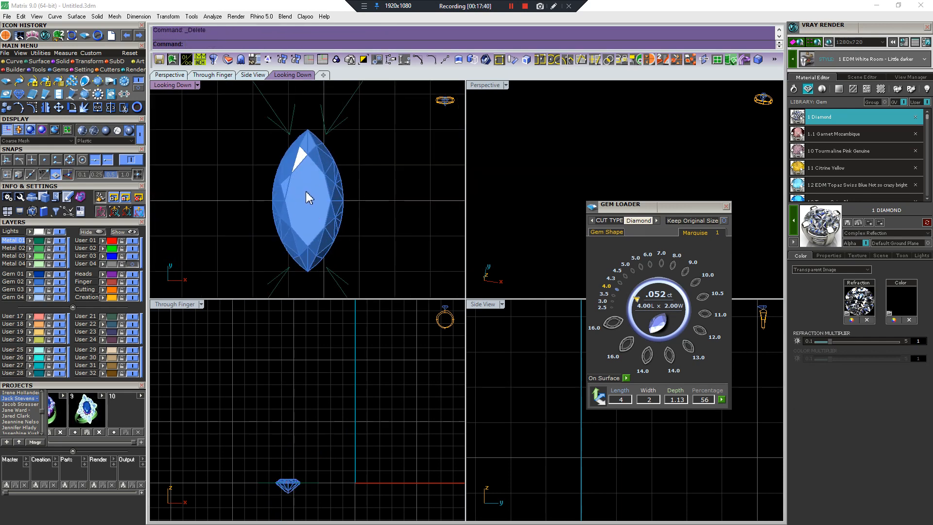
scroll(305, 191, up, 2)
scroll(306, 243, down, 6)
click(287, 487)
key(r)
click(287, 483)
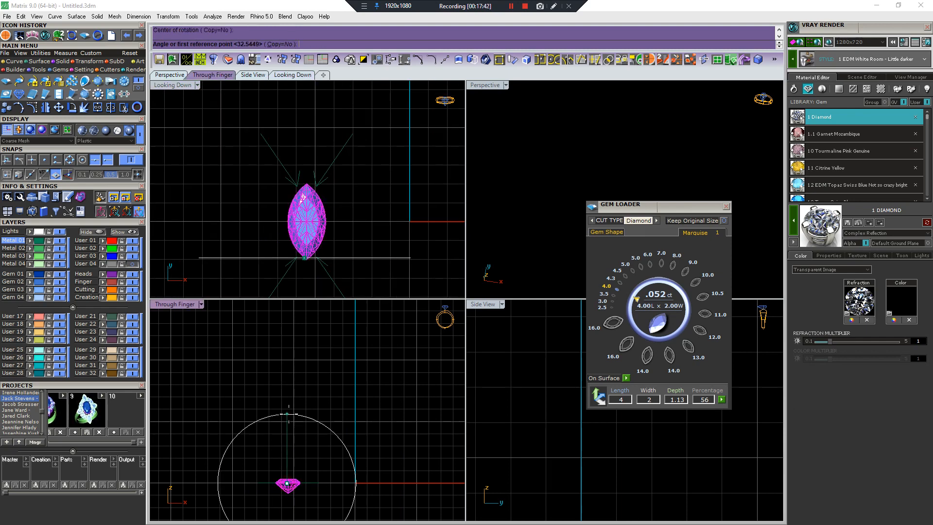
click(287, 415)
key(Escape)
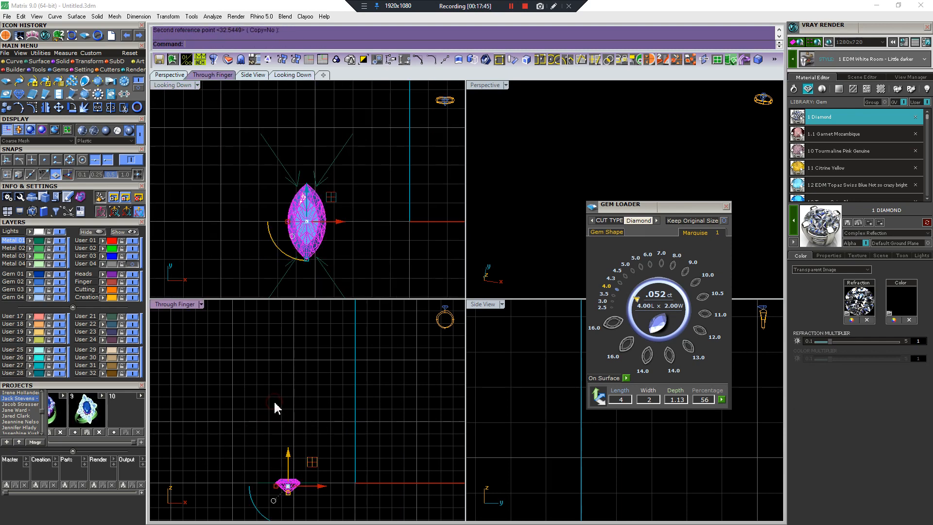
Delete the marquise gem together with all the arrows around its tips
click(328, 421)
key(ctrl+a)
key(Delete)
scroll(366, 174, down, 8)
right_drag(382, 172, 332, 196)
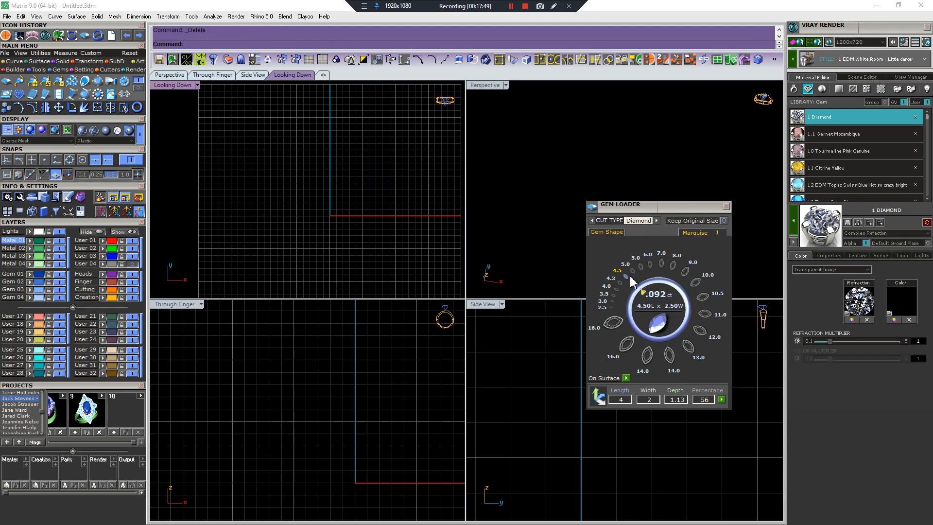
Load a 4 × 2 mm marquise diamond and move it along the X axis to the negative side of the origin
click(618, 290)
scroll(311, 219, up, 4)
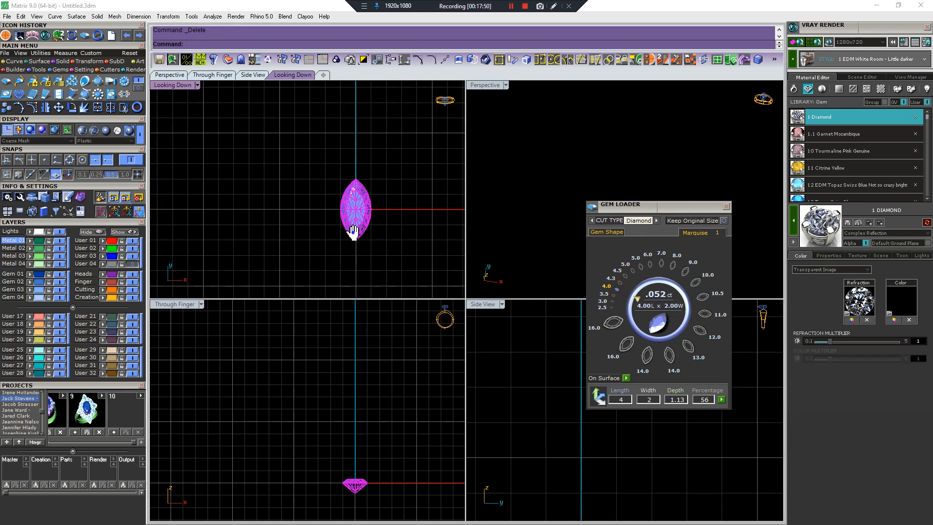
right_drag(353, 233, 299, 226)
drag(299, 227, 273, 218)
scroll(277, 214, up, 3)
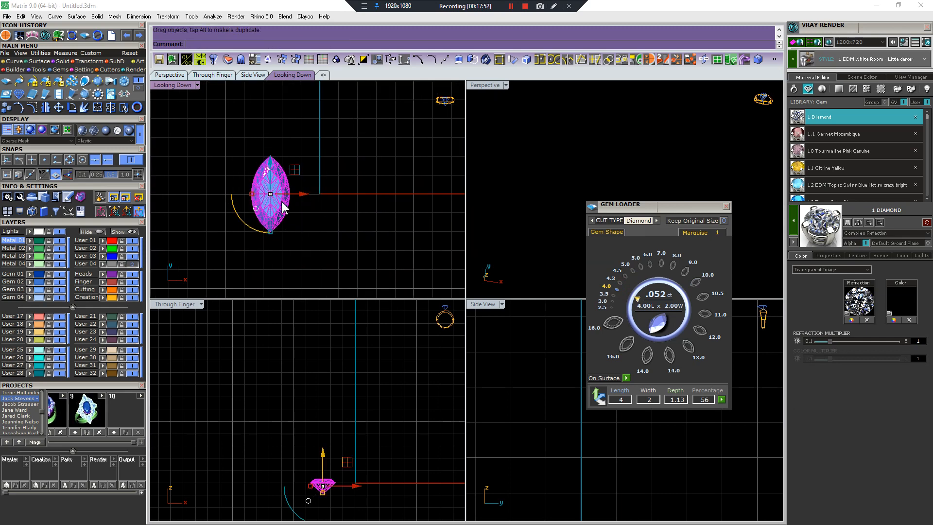
scroll(317, 197, down, 4)
drag(346, 204, 319, 210)
click(357, 233)
Compare the available marquise diamond sizes in the gem loader
drag(594, 317, 660, 342)
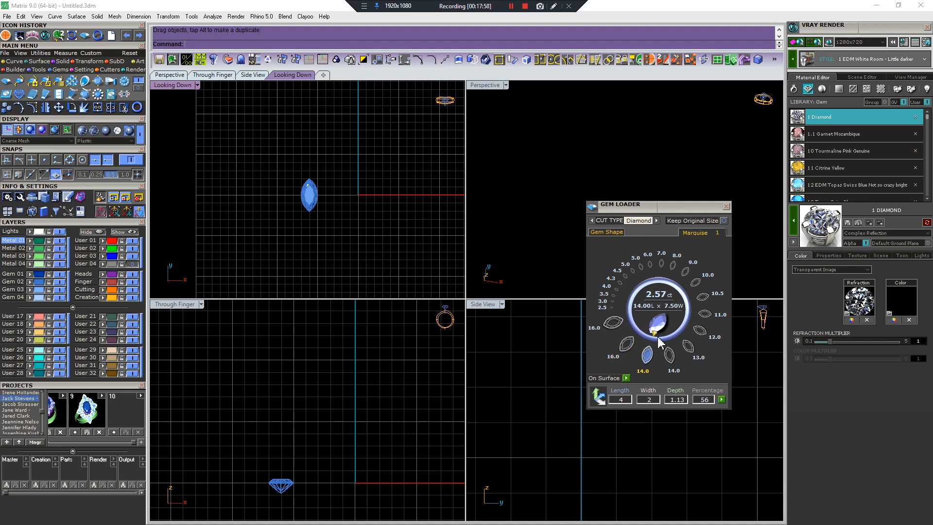
drag(660, 341, 628, 275)
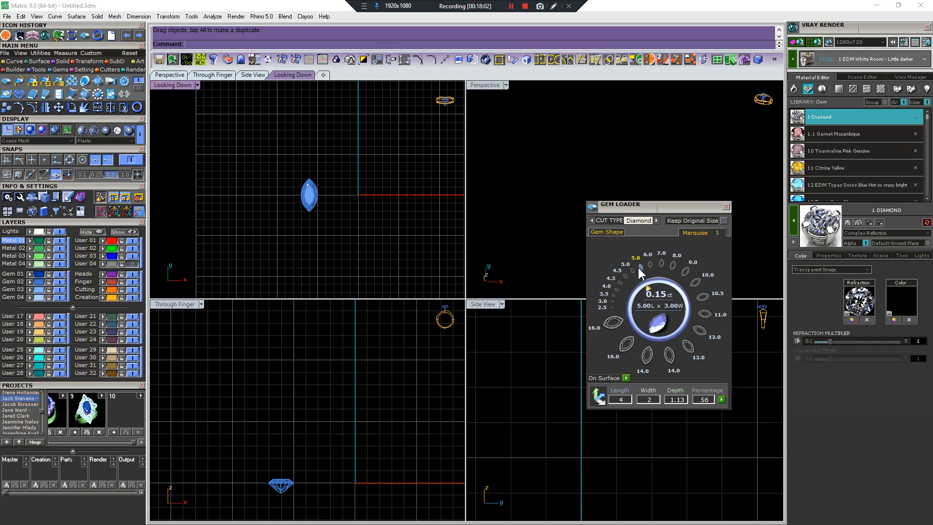
Load a 5 × 3 mm marquise diamond and place it beside the existing small marquise
click(640, 274)
scroll(350, 196, up, 4)
drag(360, 214, 293, 185)
key(Escape)
key(ctrl+a)
scroll(285, 182, down, 6)
click(324, 262)
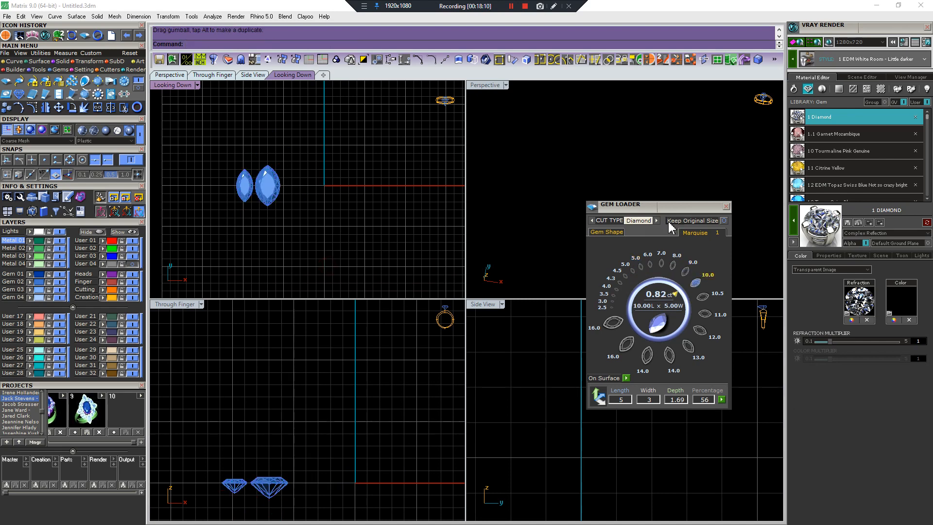
click(662, 263)
click(323, 187)
key(Delete)
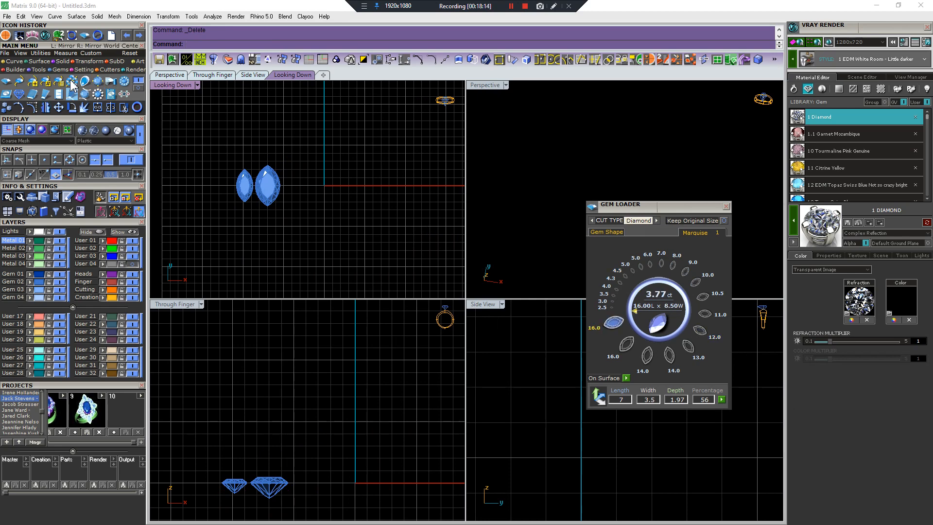
click(111, 97)
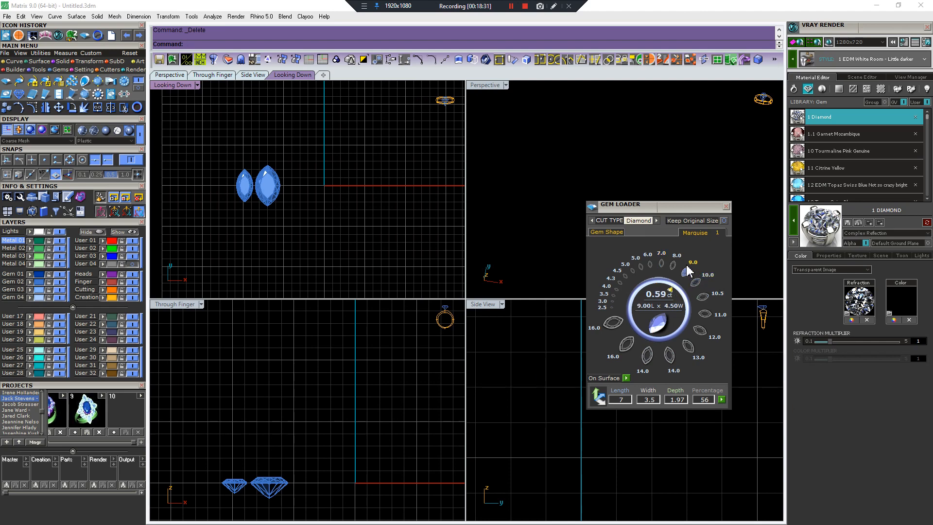
Load a 6 × 3 mm marquise diamond and move it up the vertical axis so its lower tip meets the horizontal axis
click(651, 266)
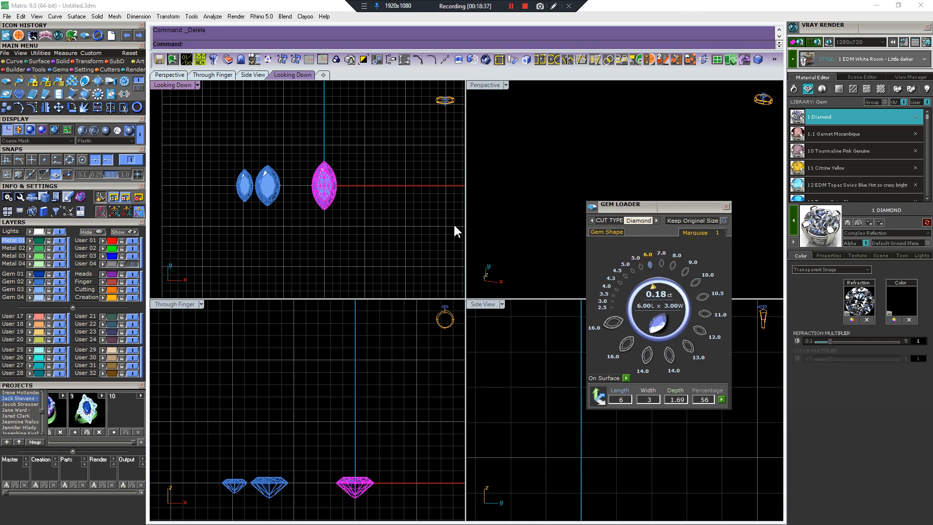
scroll(340, 224, up, 4)
drag(308, 217, 310, 171)
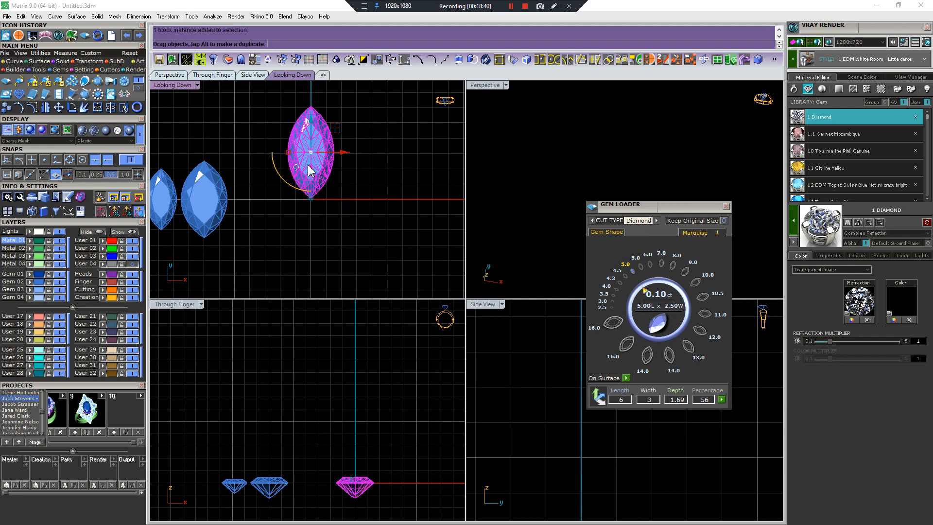
Mirror the 6 × 3 mm marquise across the horizontal axis, keeping the original
scroll(308, 166, down, 3)
key(F6)
click(276, 185)
scroll(303, 163, up, 2)
scroll(324, 173, up, 4)
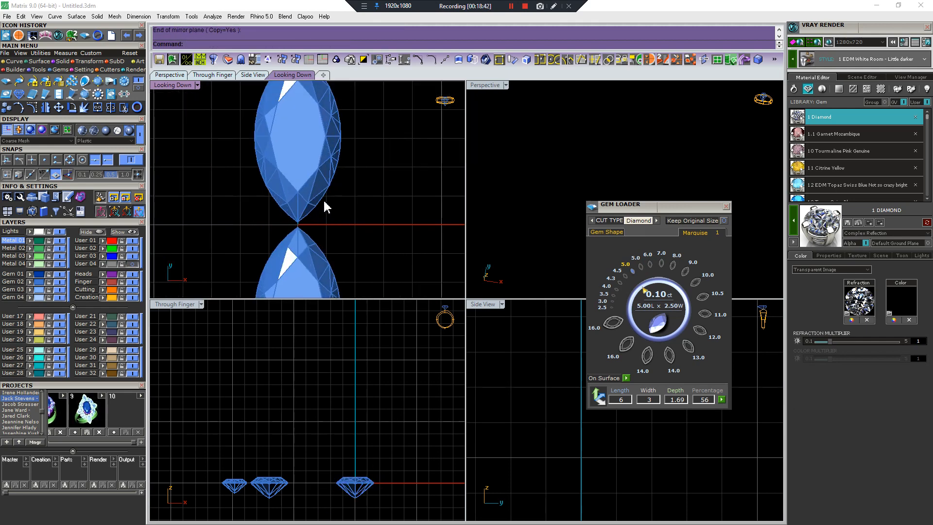
Delete the 5 × 3 mm marquise standing between the smallest gem and the central pair
scroll(326, 207, down, 3)
click(245, 182)
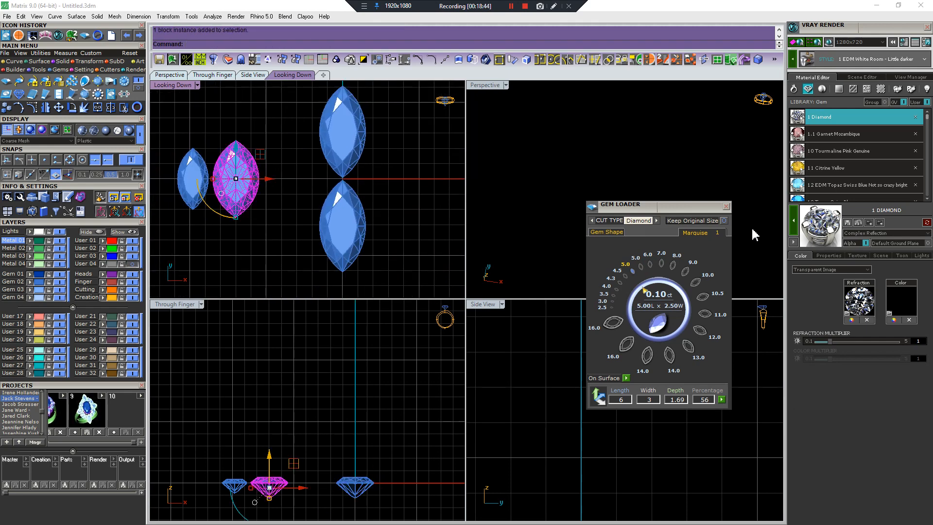
right_drag(350, 233, 367, 238)
key(Delete)
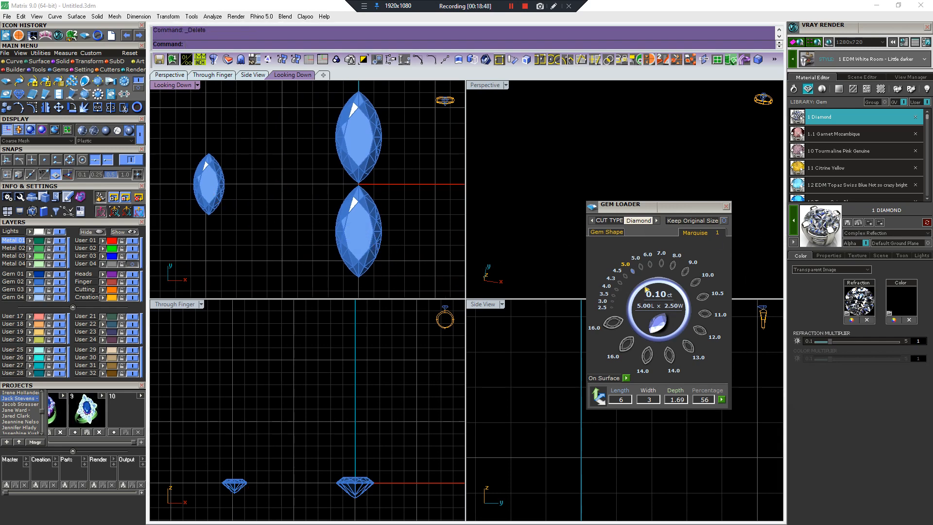
Load a 5 × 2.5 mm marquise diamond and place it left of the upper central gem
click(630, 275)
drag(353, 191, 308, 145)
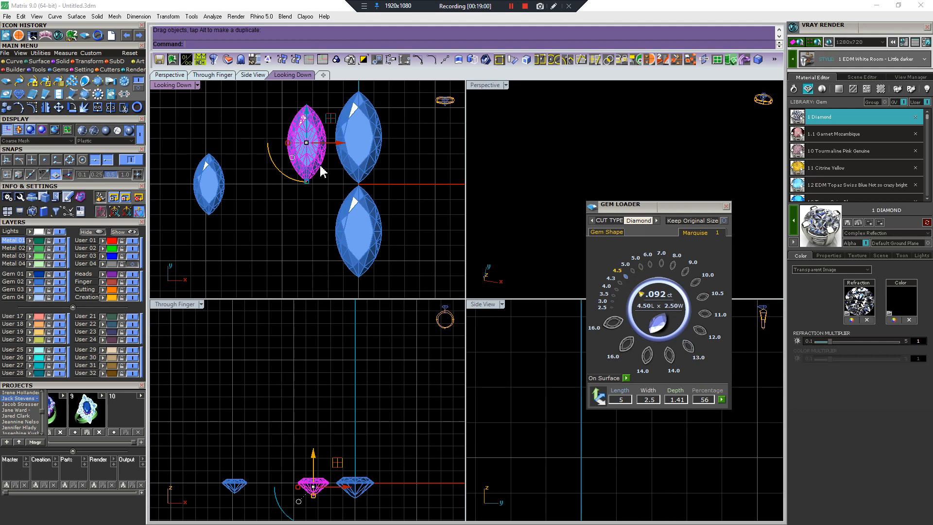
Move the smallest marquise beside the 5 × 2.5 mm one and fine-tune both in a row left of the upper central gem
click(246, 162)
click(206, 214)
drag(206, 213, 259, 168)
click(286, 168)
scroll(301, 160, up, 7)
drag(323, 157, 332, 163)
scroll(327, 154, down, 9)
right_drag(327, 156, 326, 179)
scroll(311, 179, up, 7)
drag(286, 180, 291, 185)
scroll(290, 185, down, 10)
Mirror the two left side marquises across the vertical axis to complete the upper row of five gems
drag(318, 137, 282, 164)
key(ctrl+m)
click(340, 97)
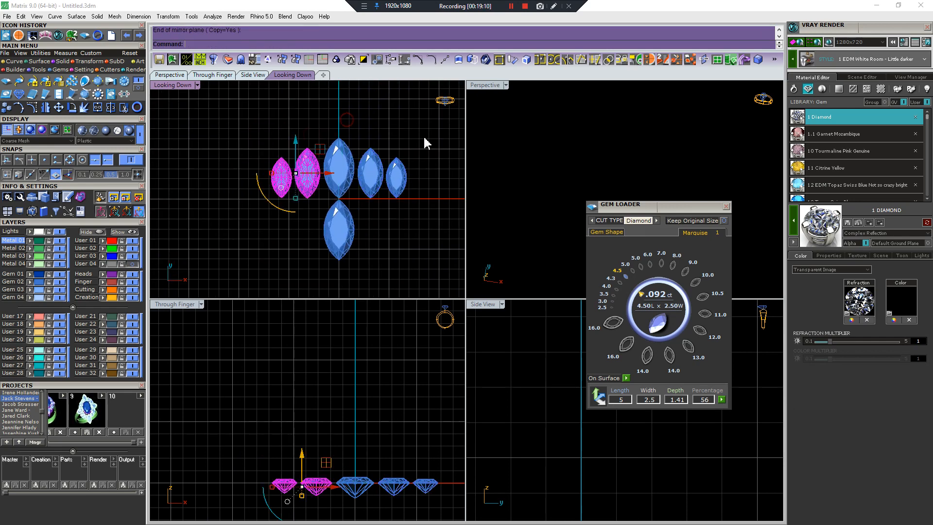
Mirror the four upper side marquises across the horizontal axis to complete the lower row
click(371, 192)
key(ctrl+m)
click(339, 199)
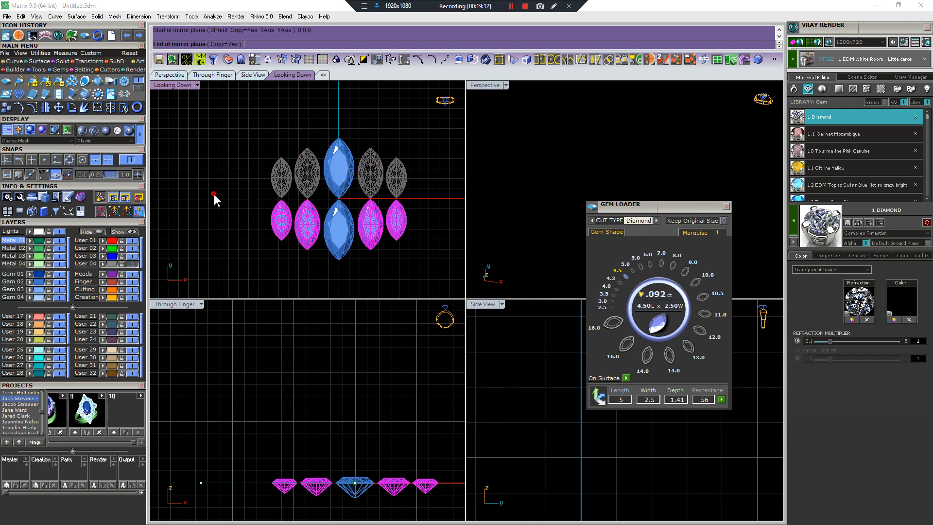
click(214, 197)
Store the ten-marquise layout in project slot 10 and delete the lower row of gems
scroll(340, 259, down, 6)
right_drag(339, 259, 325, 244)
drag(267, 169, 401, 291)
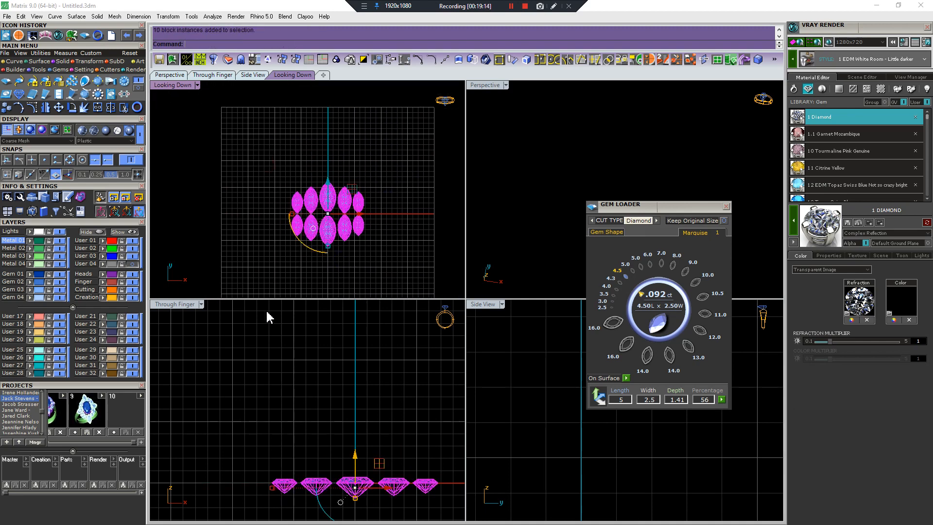
click(113, 432)
drag(401, 208, 242, 194)
key(Delete)
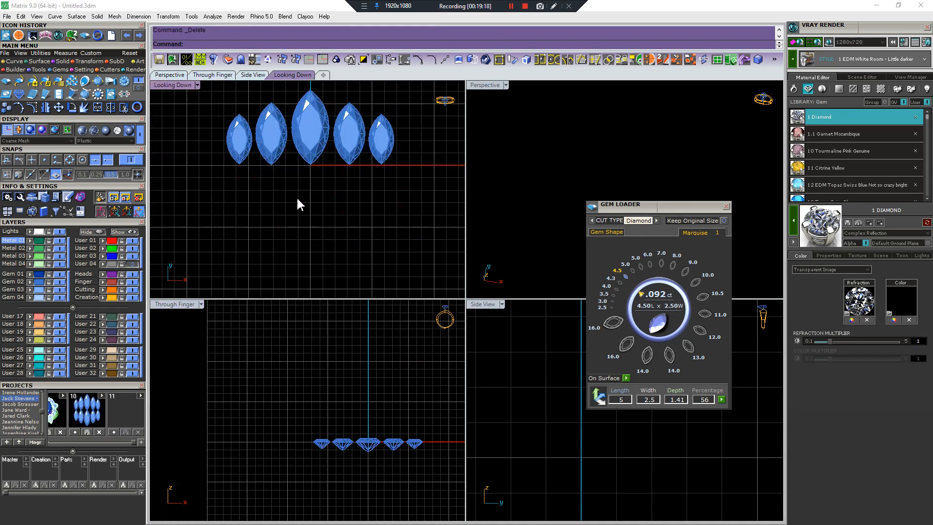
Start Head Builder on the central marquise of the row and move its dialog clear of the gems
right_drag(306, 152, 308, 228)
click(302, 187)
key(F6)
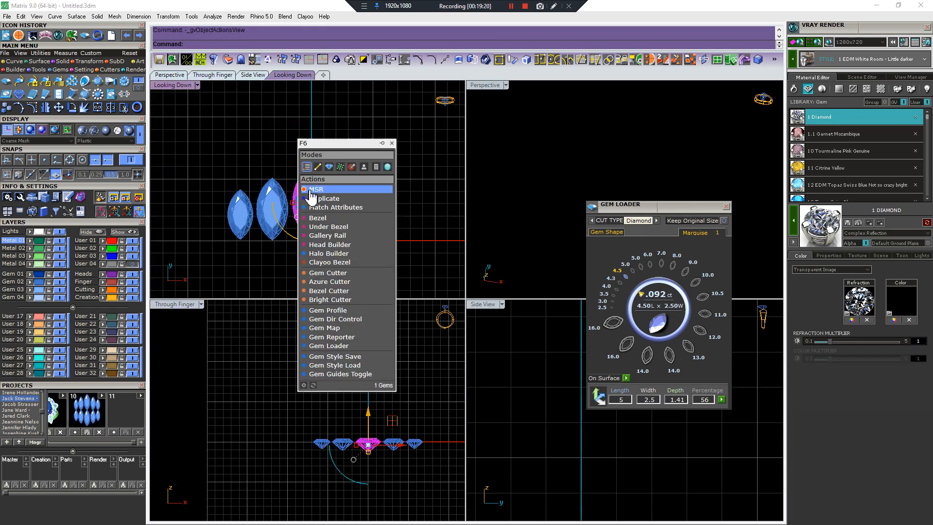
click(334, 244)
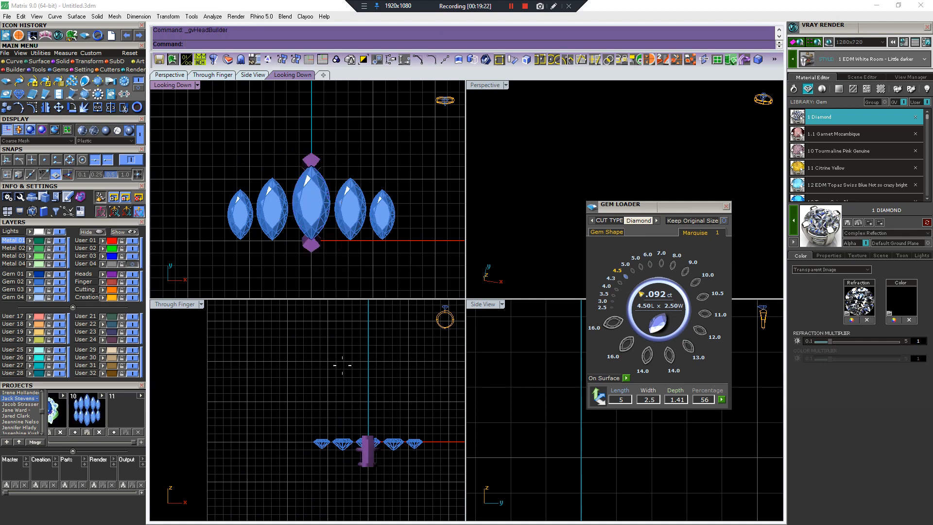
click(647, 355)
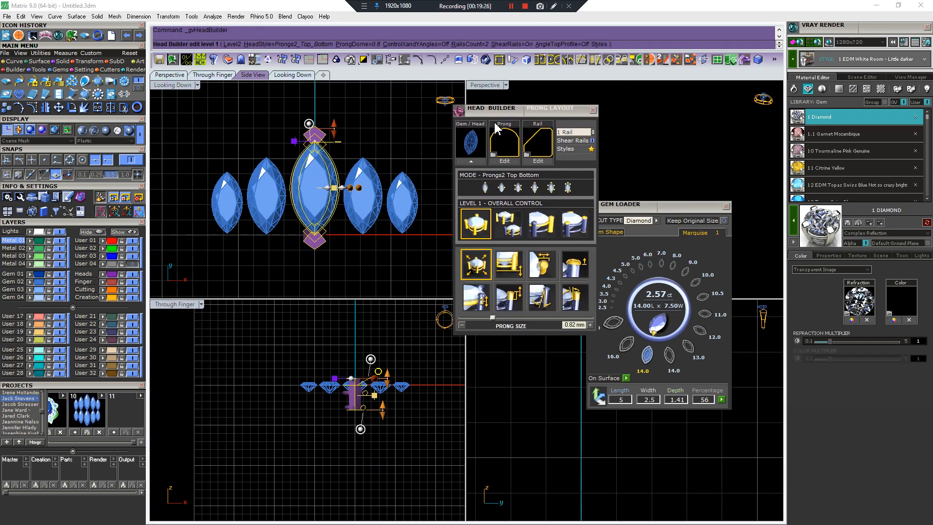
drag(474, 146, 492, 128)
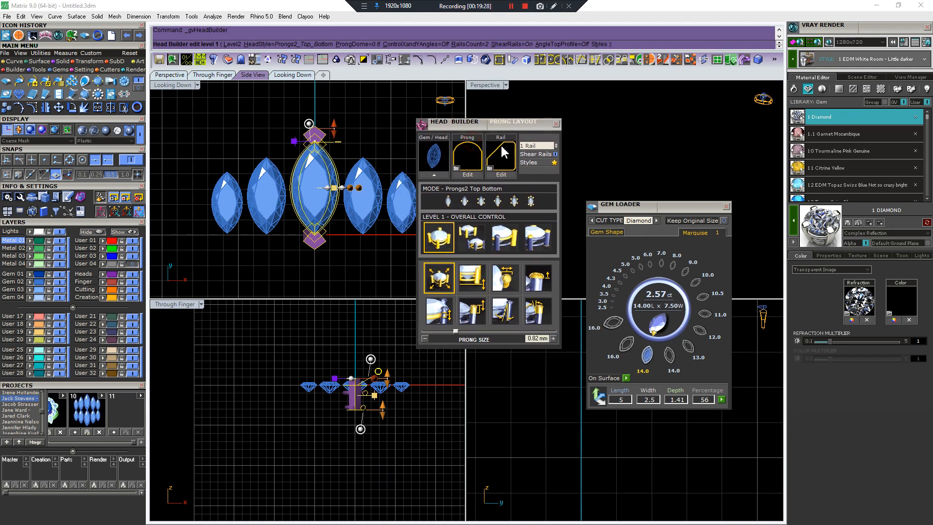
click(525, 162)
click(417, 281)
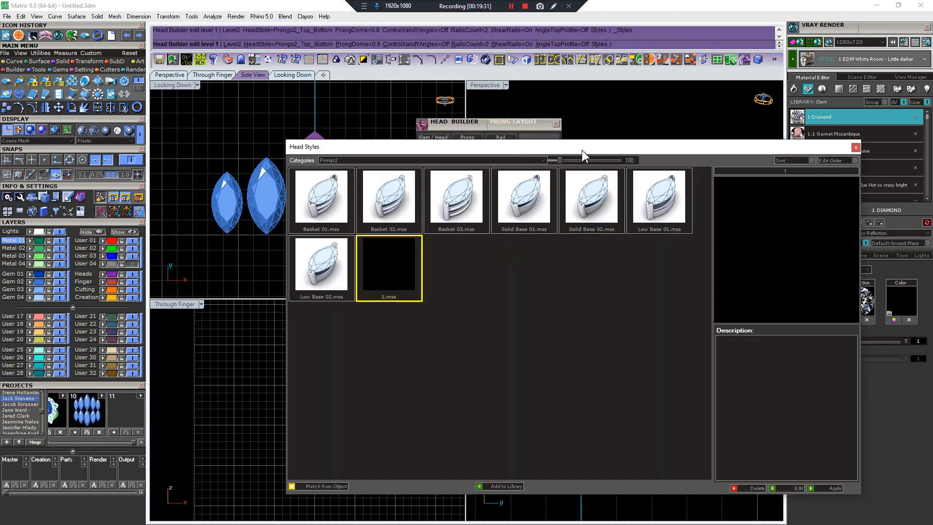
click(856, 147)
Set the head's rail count to 1
scroll(394, 430, up, 7)
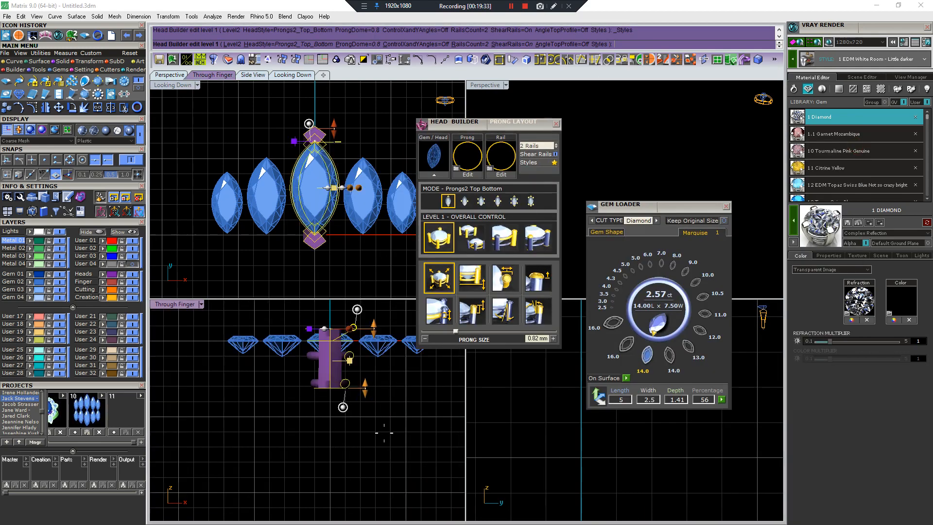
right_drag(395, 430, 331, 477)
click(475, 44)
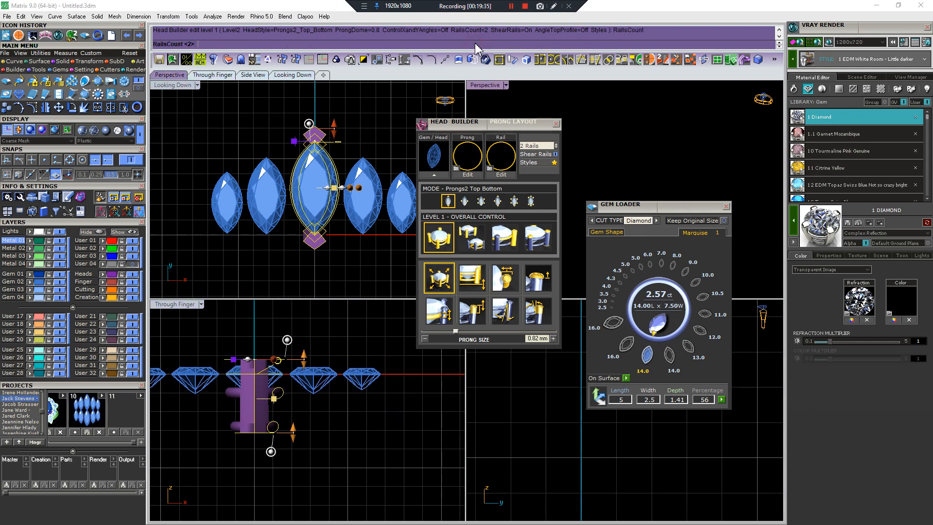
text(1)
key(Return)
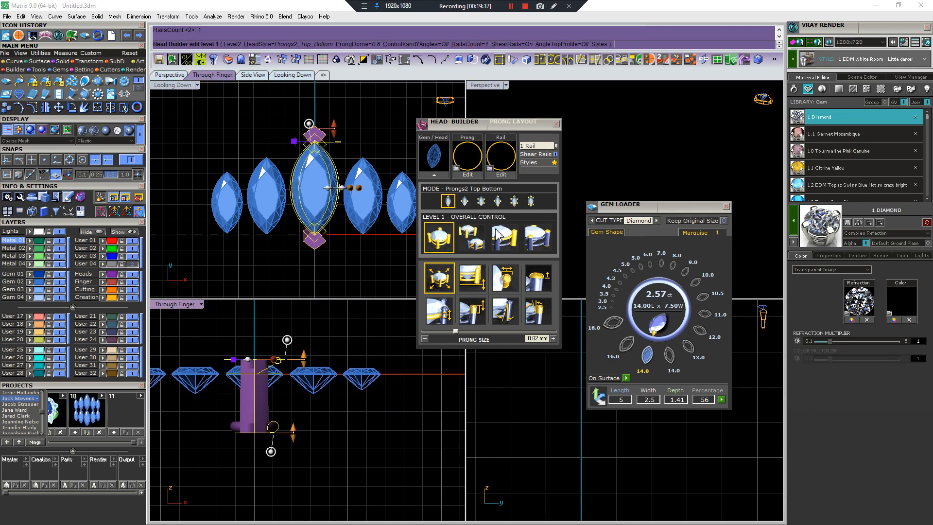
Apply the "rail 4" profile to the head's gallery rail
click(498, 165)
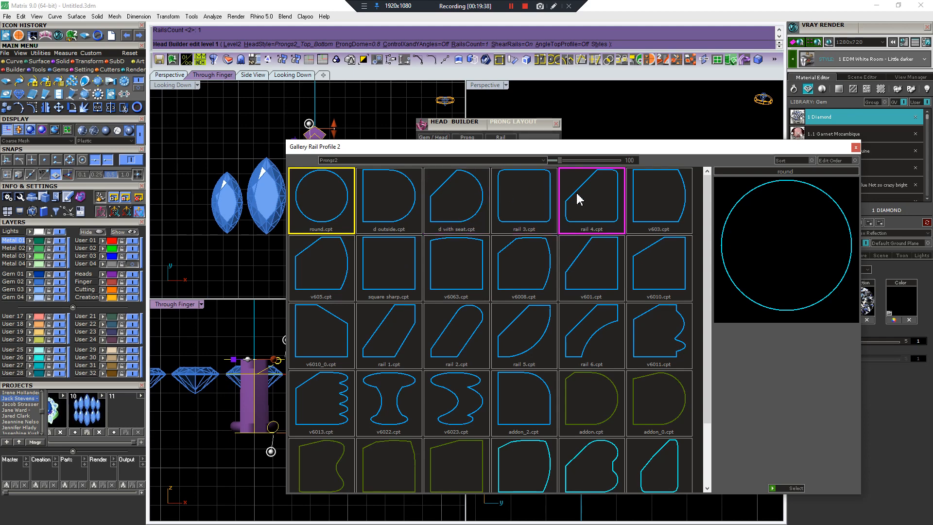
click(585, 200)
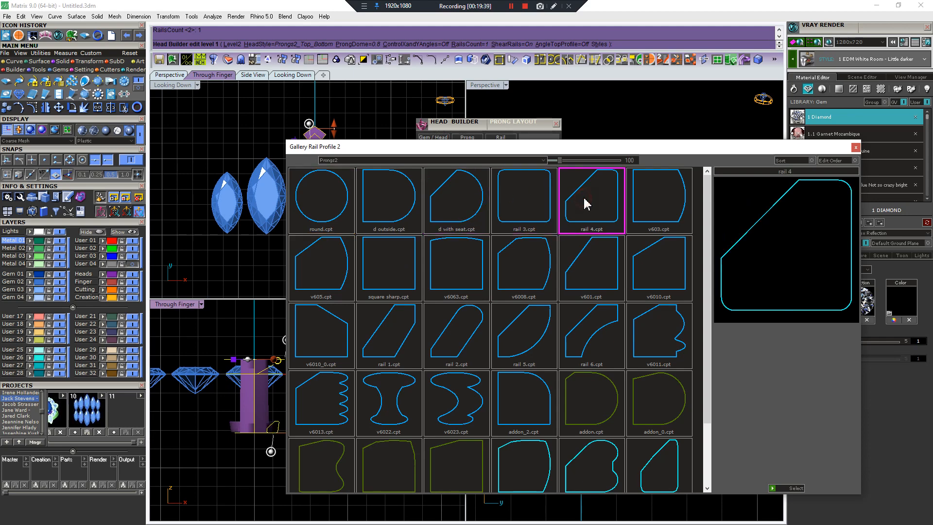
click(774, 488)
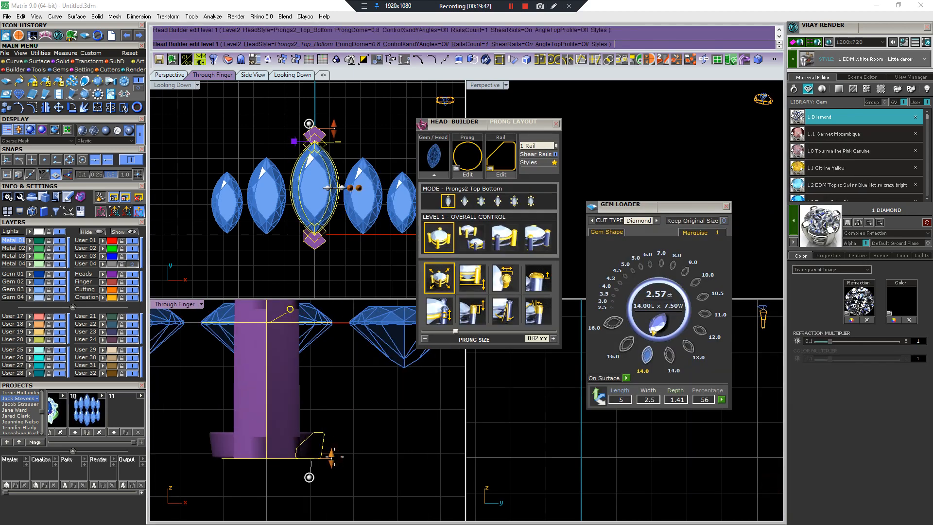
Lower the head drop to about -3.33 mm and extend the rail's Y size upward to 3 mm
mouse_move(331, 454)
mouse_down()
mouse_move(339, 374)
mouse_move(341, 444)
mouse_move(330, 464)
mouse_up()
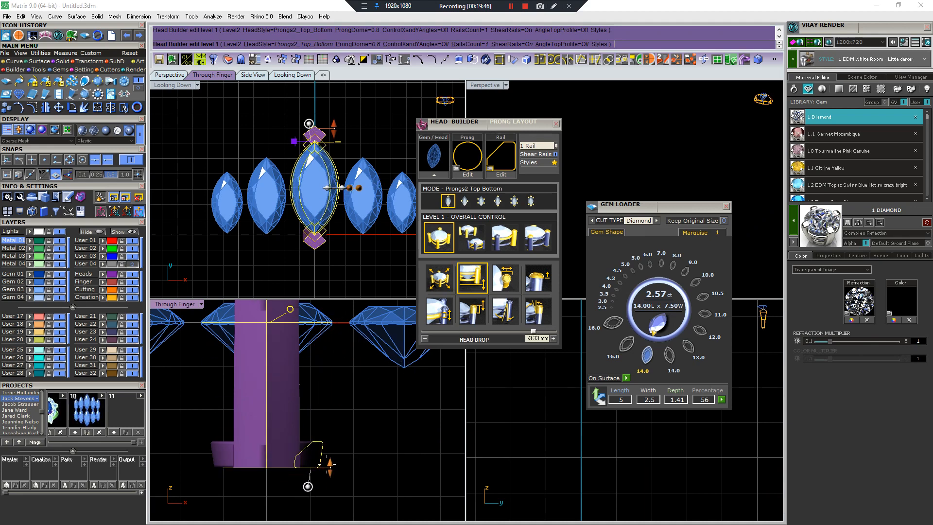
click(467, 237)
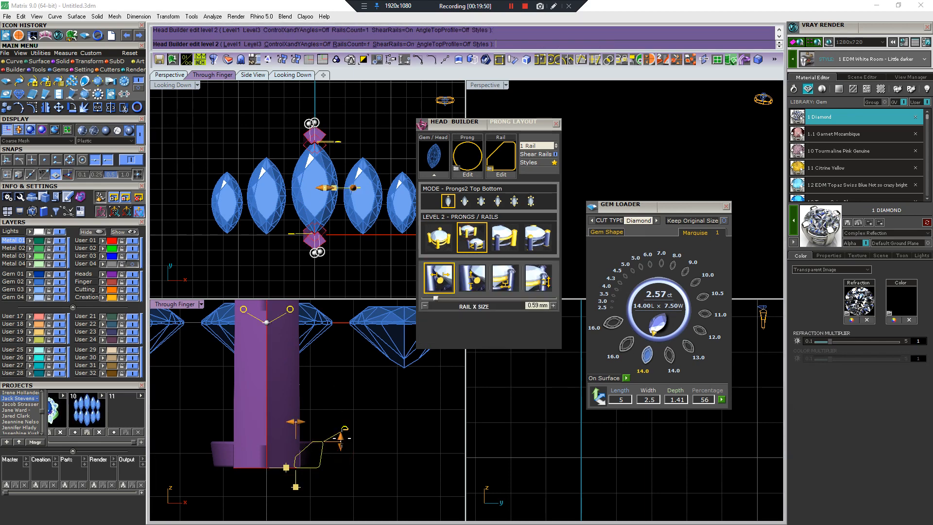
drag(342, 436, 347, 334)
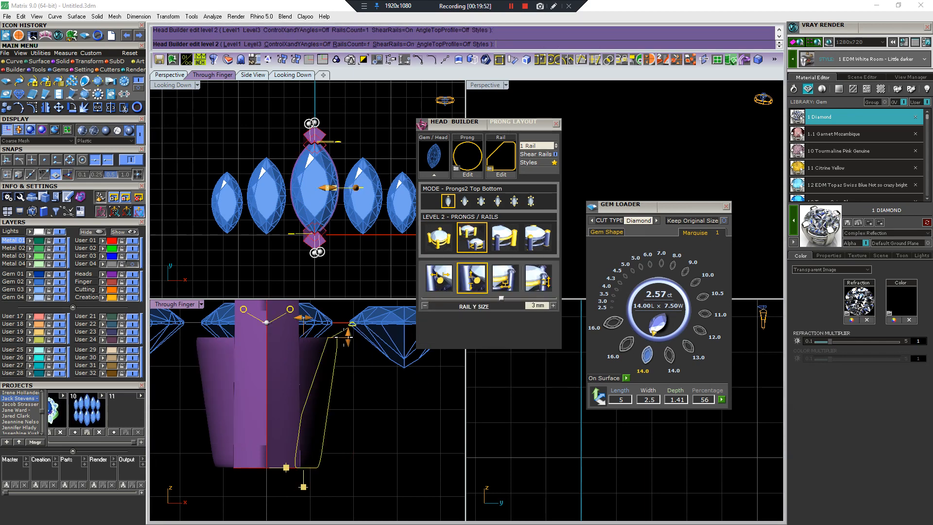
Widen the upper prong of the central marquise by swinging its angle handle out to about 11°
scroll(313, 204, up, 4)
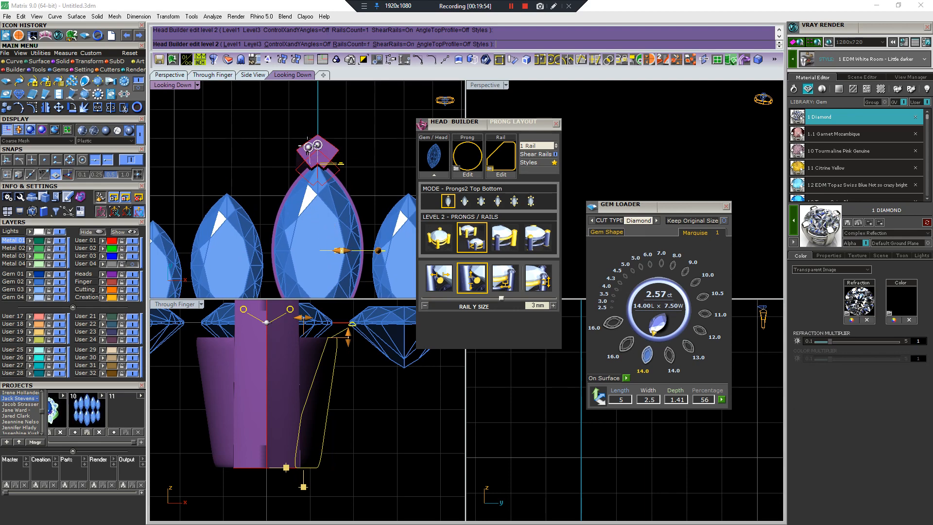
drag(308, 146, 299, 154)
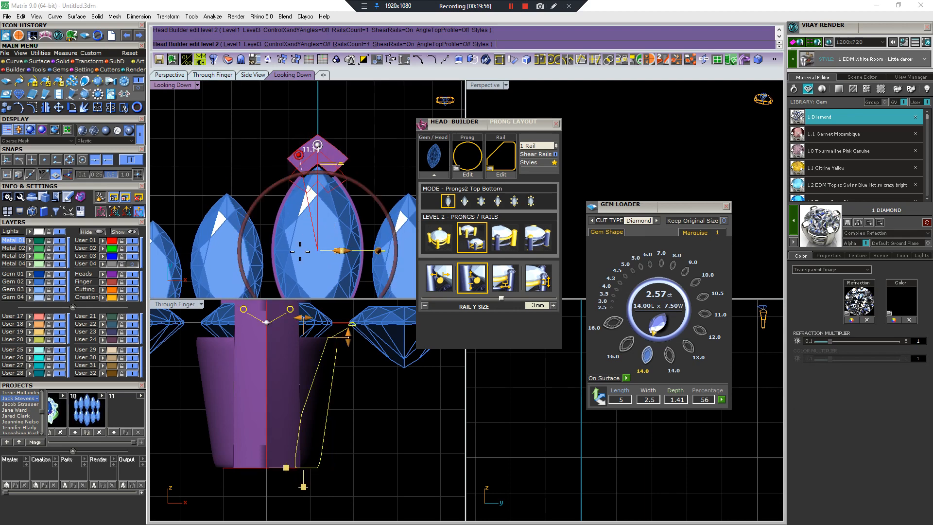
Shift the rail's base inward to a Rail X Offset of about 0.08 mm
scroll(322, 404, down, 6)
right_drag(321, 405, 339, 419)
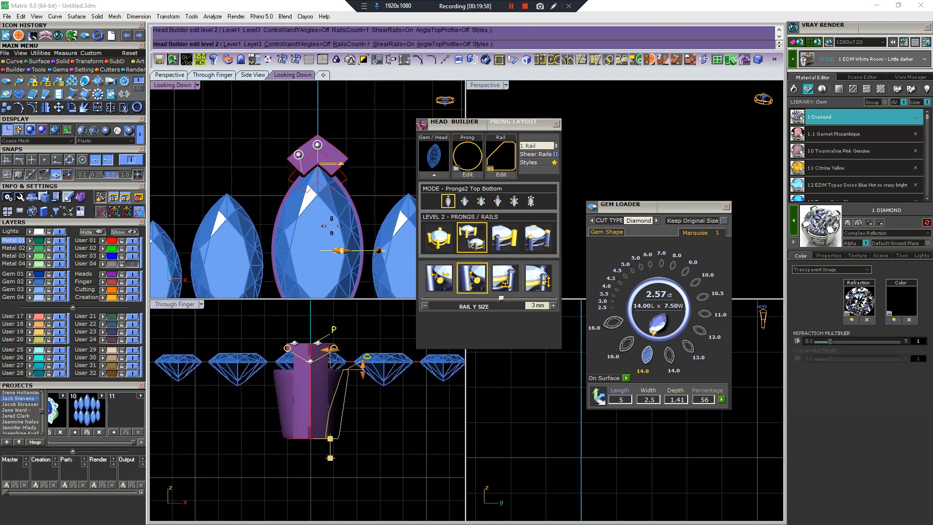
scroll(351, 258, up, 3)
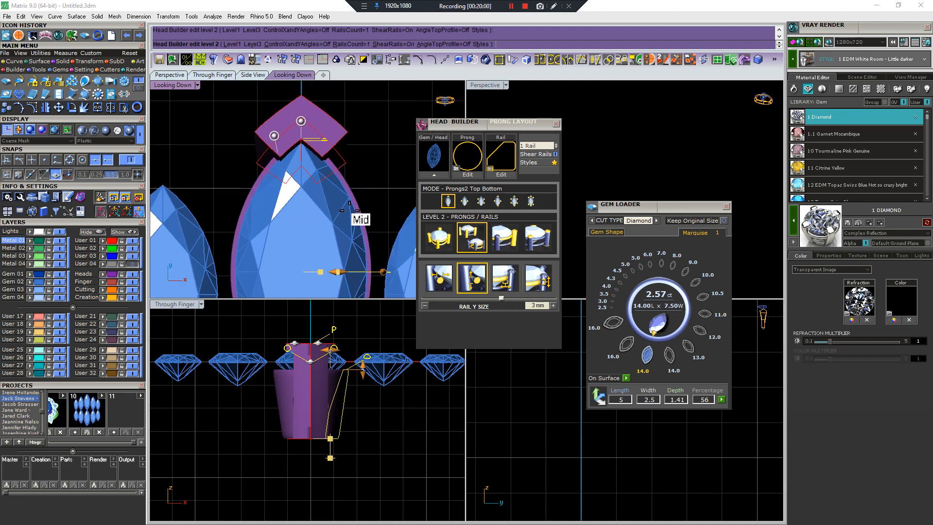
scroll(356, 365, up, 3)
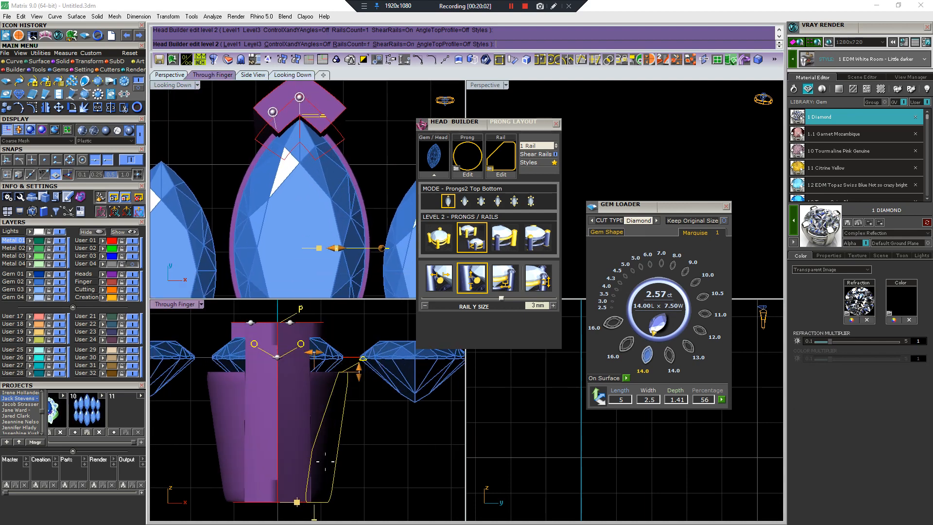
right_drag(325, 461, 324, 429)
drag(314, 488, 308, 489)
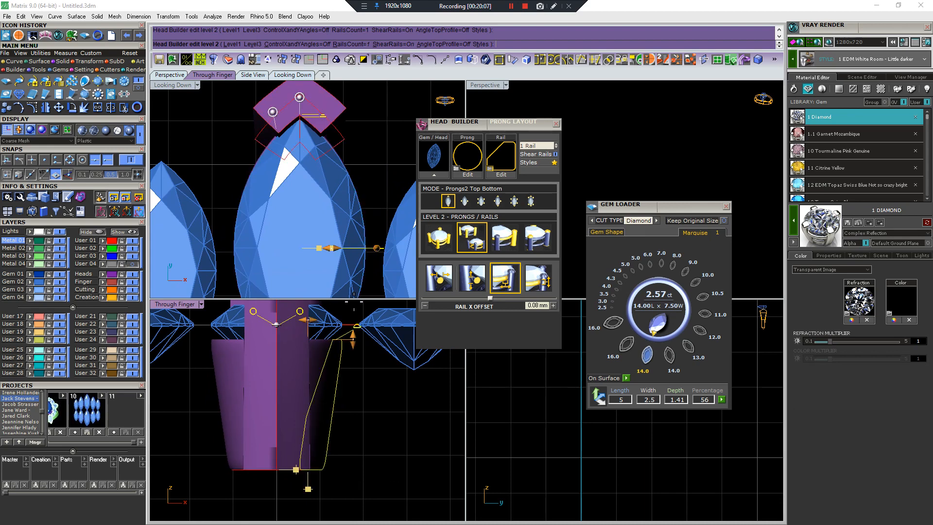
Enable separate control of the X and Y angles and switch the head to Level 1 overall control
click(299, 45)
scroll(374, 450, down, 3)
click(435, 214)
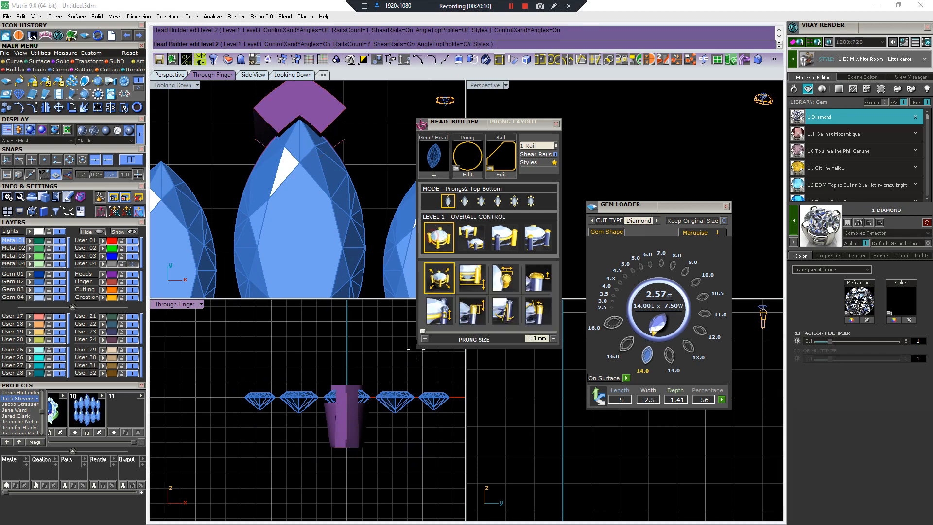
scroll(328, 488, up, 5)
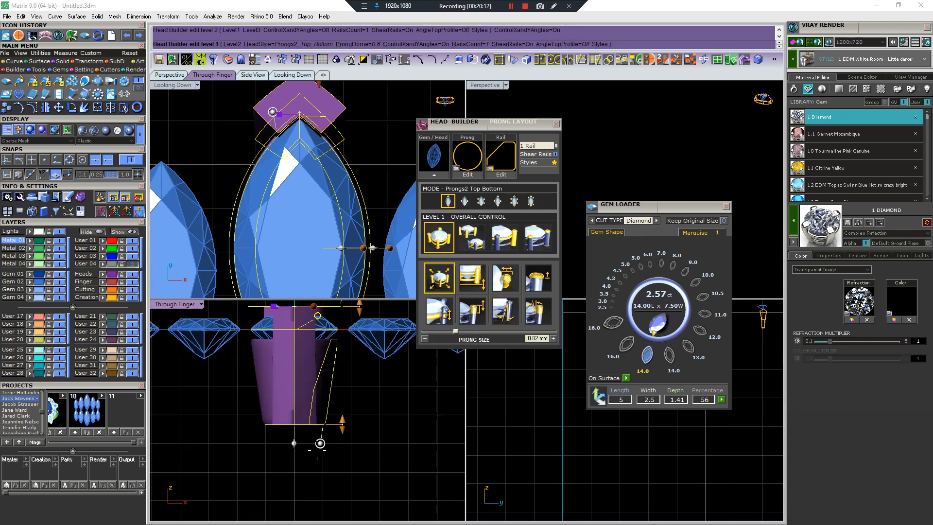
Set the head's X angle to about 4° so the central head tapers in the through-finger view
drag(320, 443, 320, 443)
scroll(321, 443, down, 3)
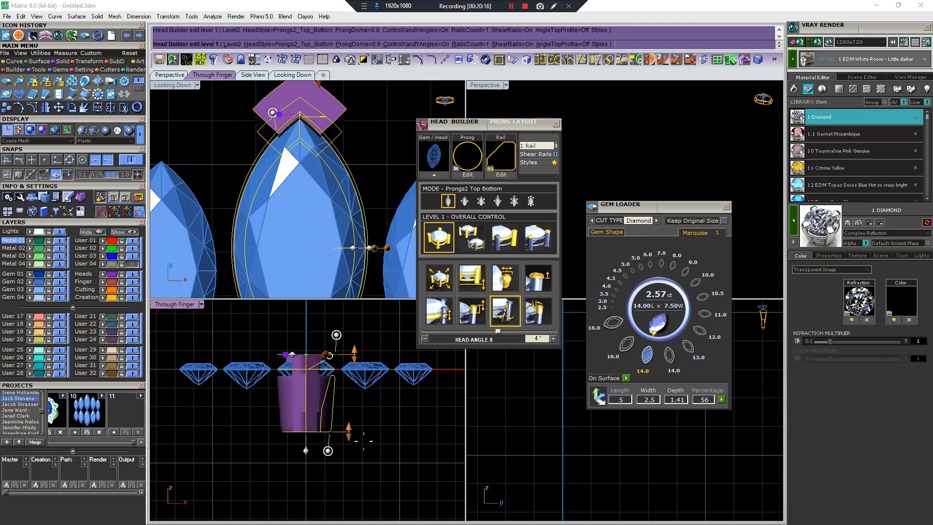
scroll(336, 425, down, 7)
right_drag(334, 439, 297, 492)
scroll(559, 447, down, 8)
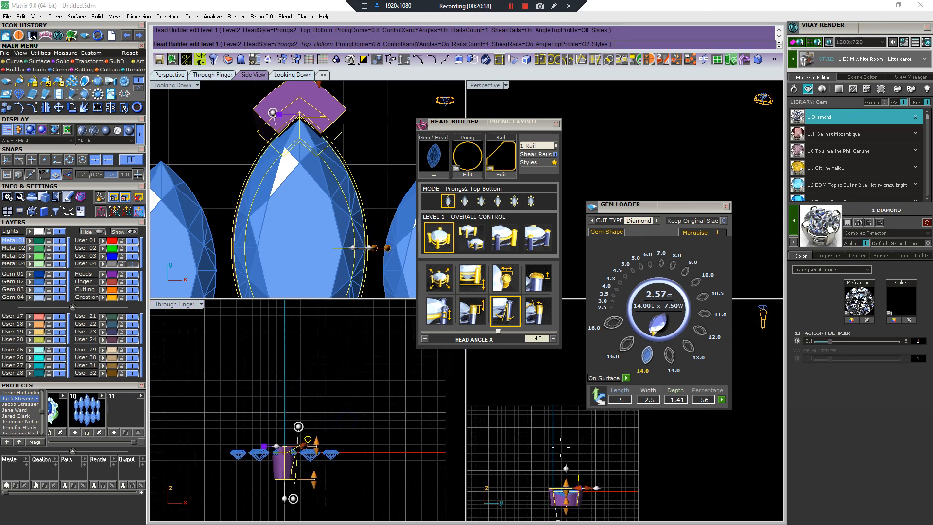
Close the Gem Loader and adjust the head's lengthwise angle to a slight taper in the side view
click(726, 207)
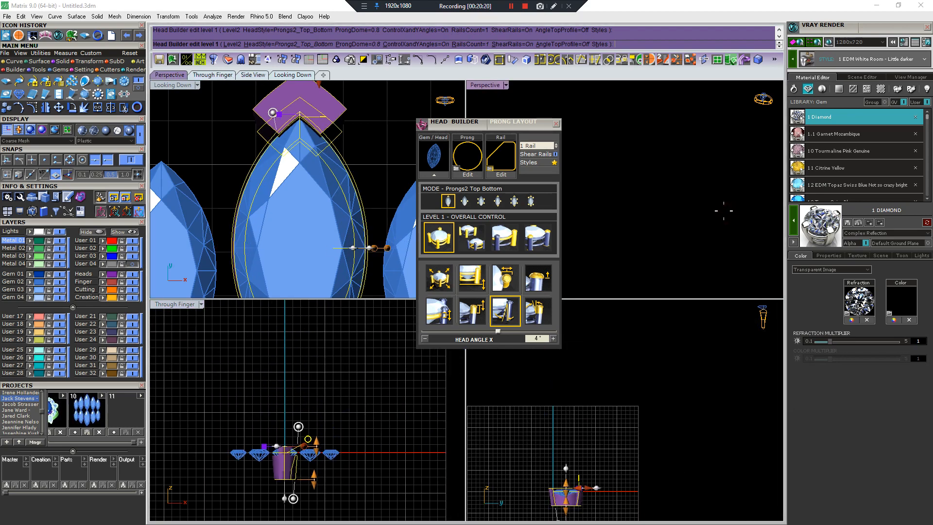
scroll(565, 474, up, 8)
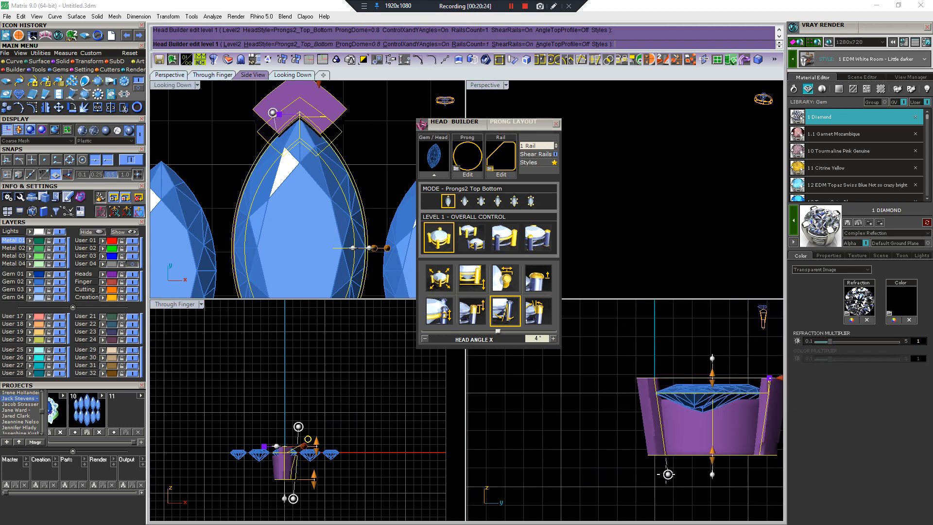
right_drag(668, 474, 587, 471)
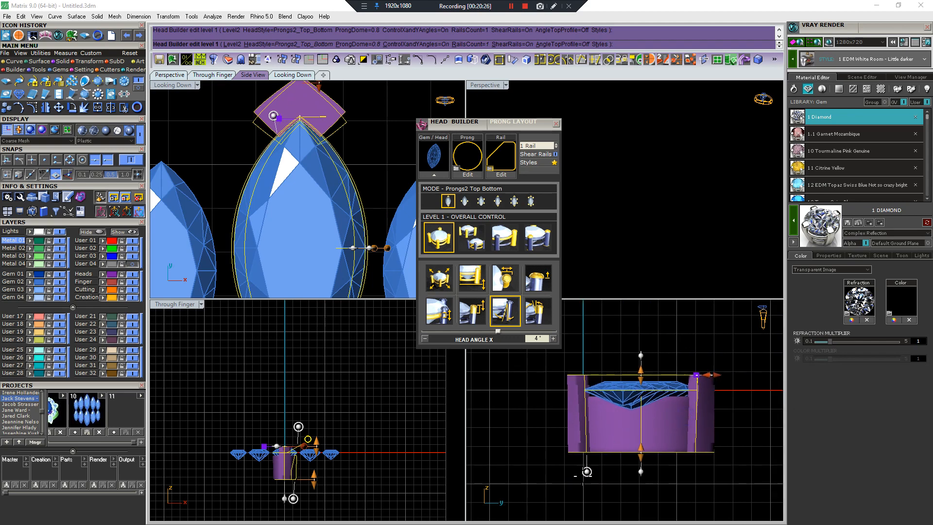
drag(587, 471, 587, 470)
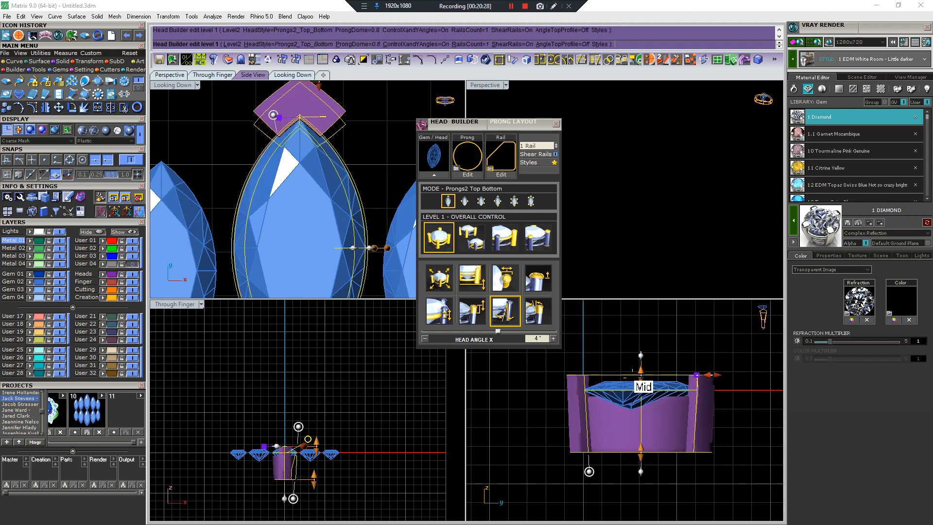
Lower the prongs to a Height Above Girdle of about 0.38 mm
scroll(625, 409, up, 2)
drag(651, 358, 650, 369)
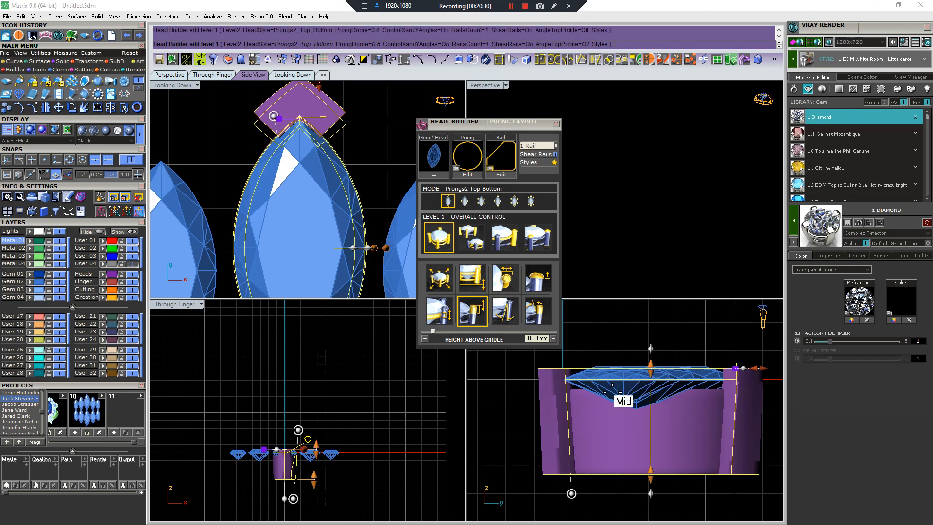
scroll(321, 171, down, 3)
Switch to Level 2 prong and rail control and swing the lower prong's angle handle out to about 11°
mouse_move(320, 171)
right_down()
mouse_move(328, 129)
mouse_move(329, 185)
right_up()
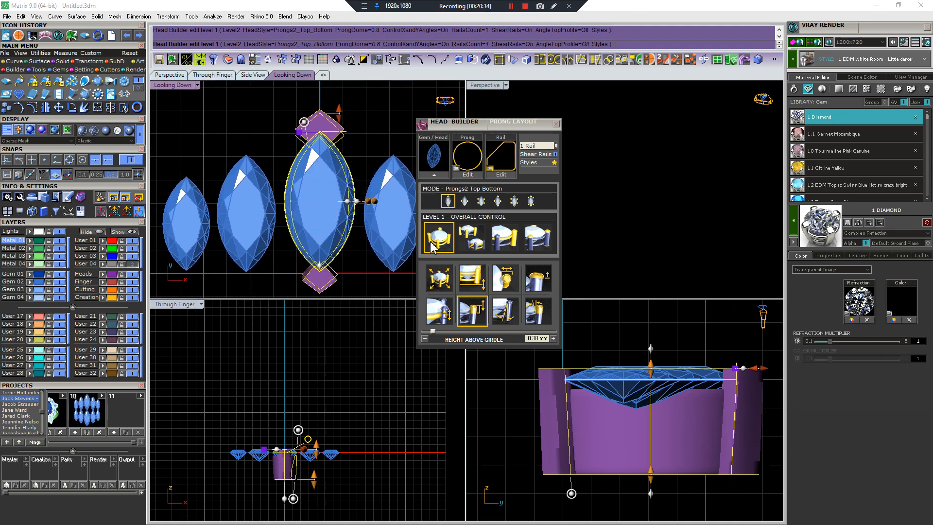
click(471, 238)
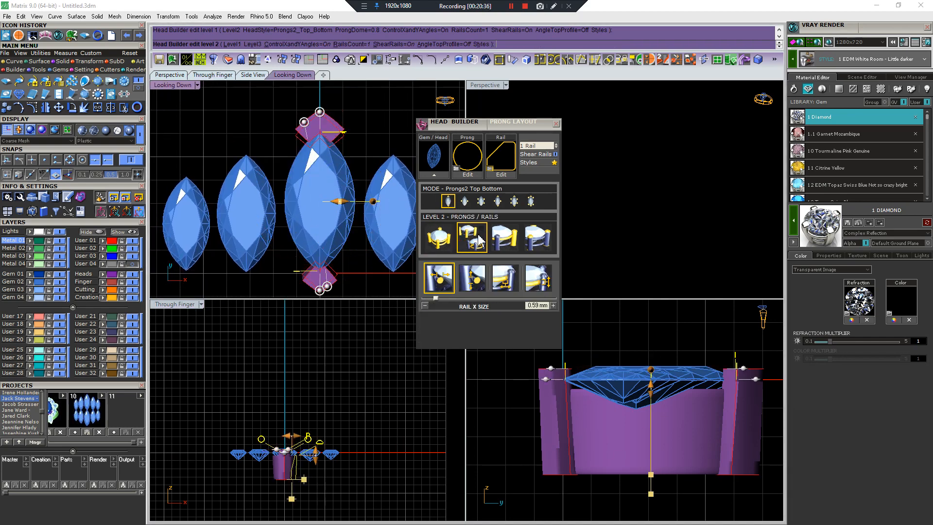
drag(328, 287, 336, 282)
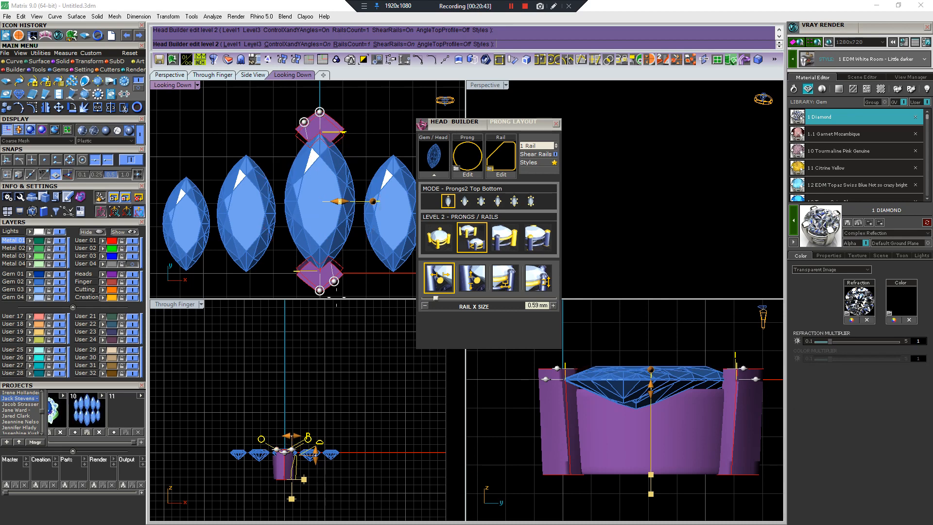
drag(333, 281, 335, 281)
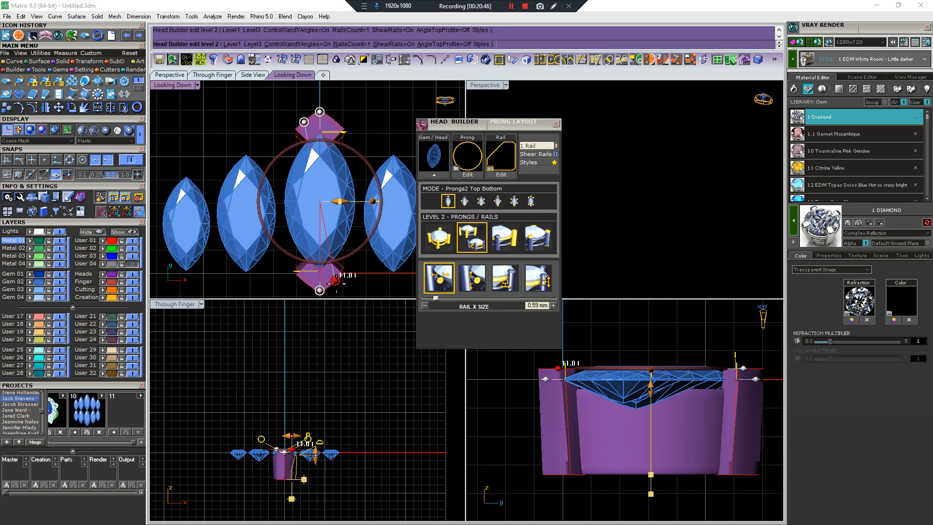
Return to Level 1 overall control and reduce the Prong Size to about 0.72 mm
scroll(337, 204, down, 2)
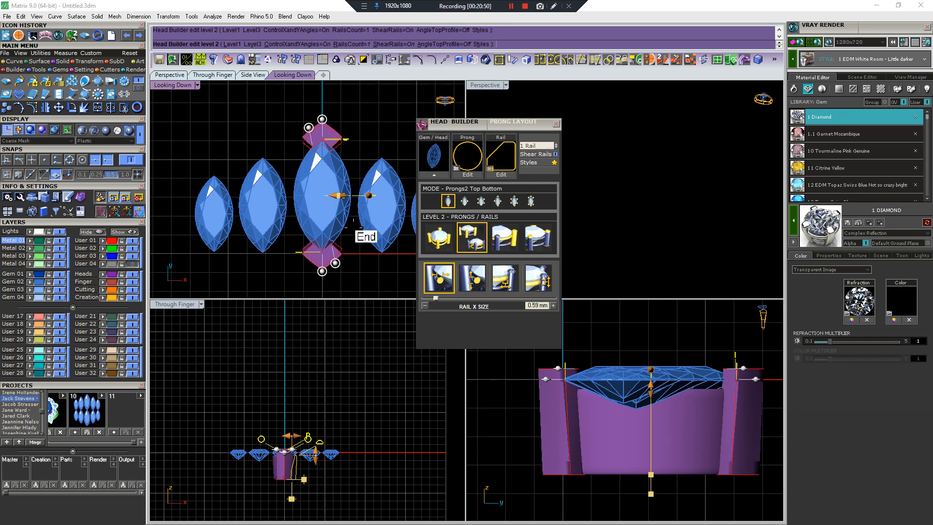
scroll(329, 452, up, 5)
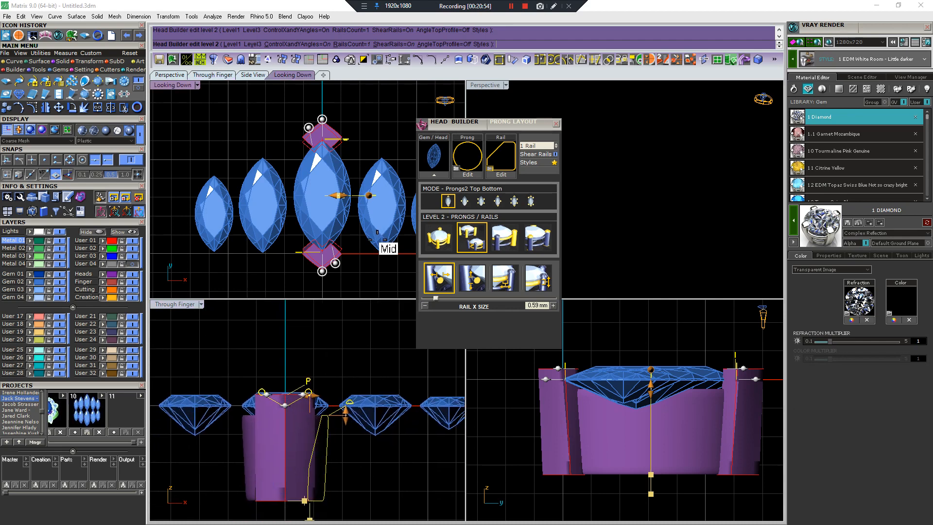
right_drag(353, 242, 319, 248)
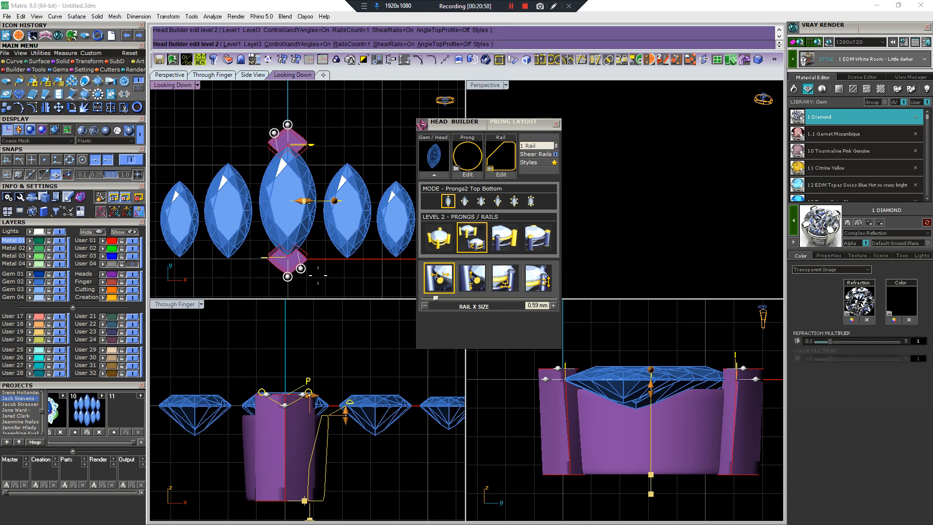
scroll(331, 466, down, 4)
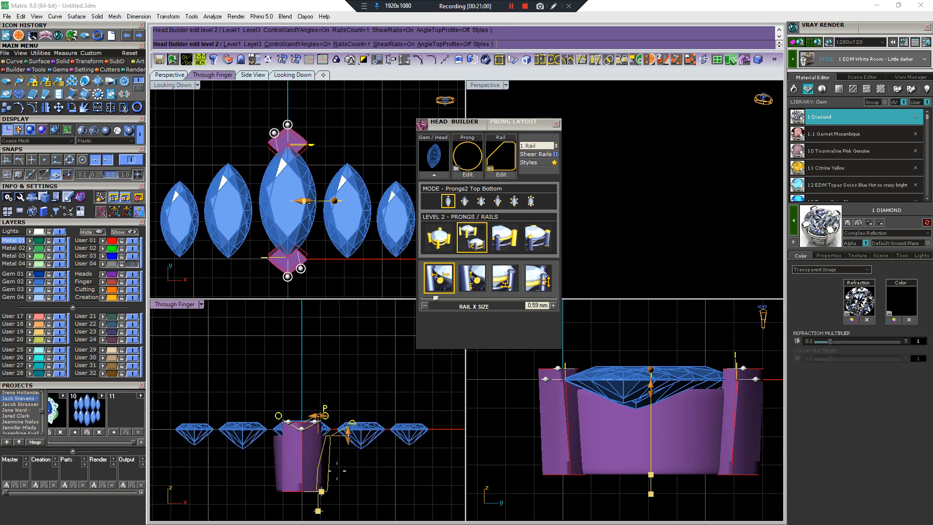
scroll(304, 483, up, 4)
scroll(296, 202, up, 4)
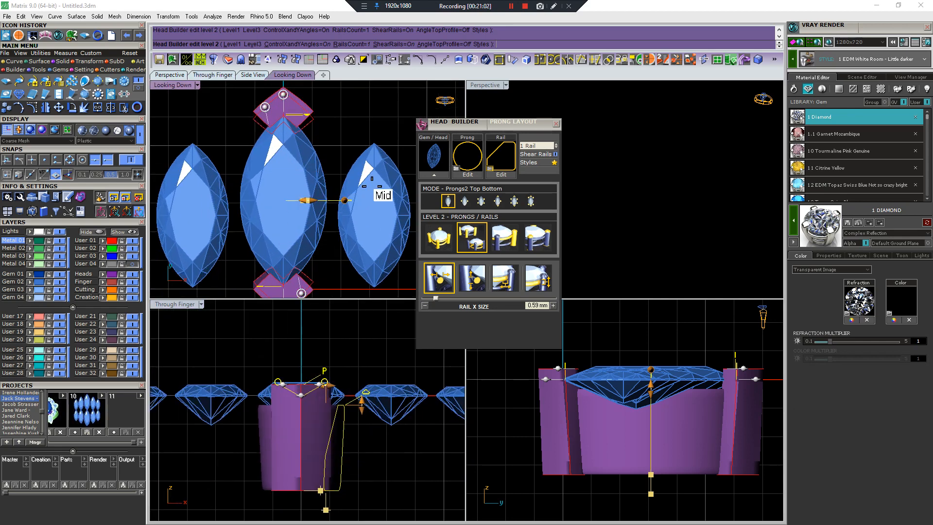
click(436, 239)
drag(303, 90, 302, 95)
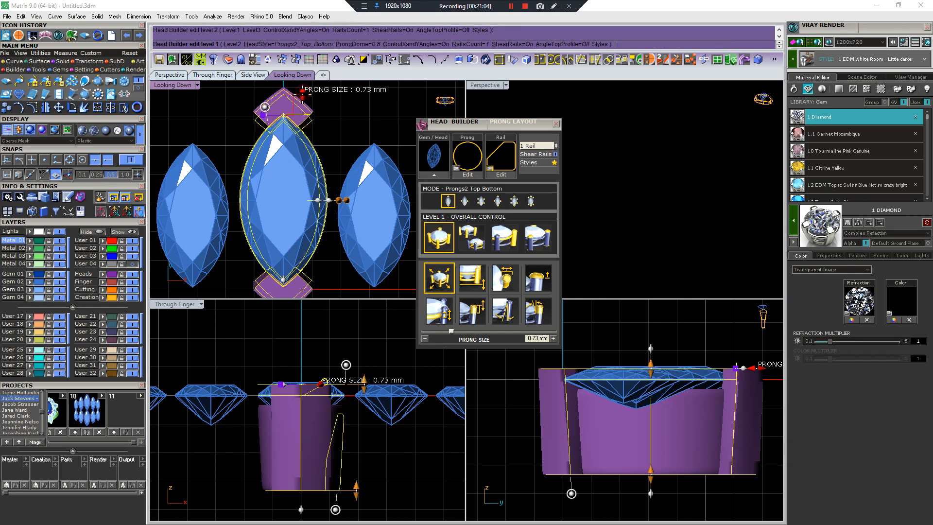
scroll(302, 97, down, 4)
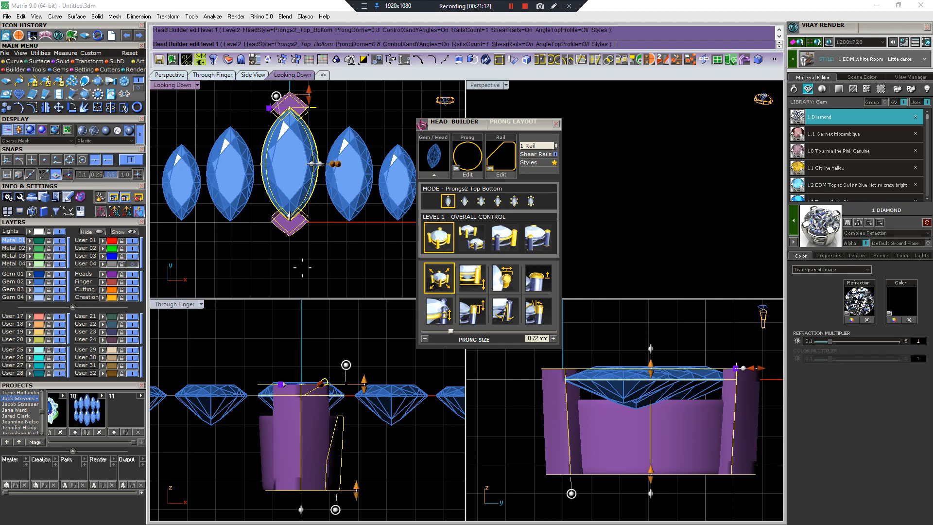
scroll(699, 409, down, 2)
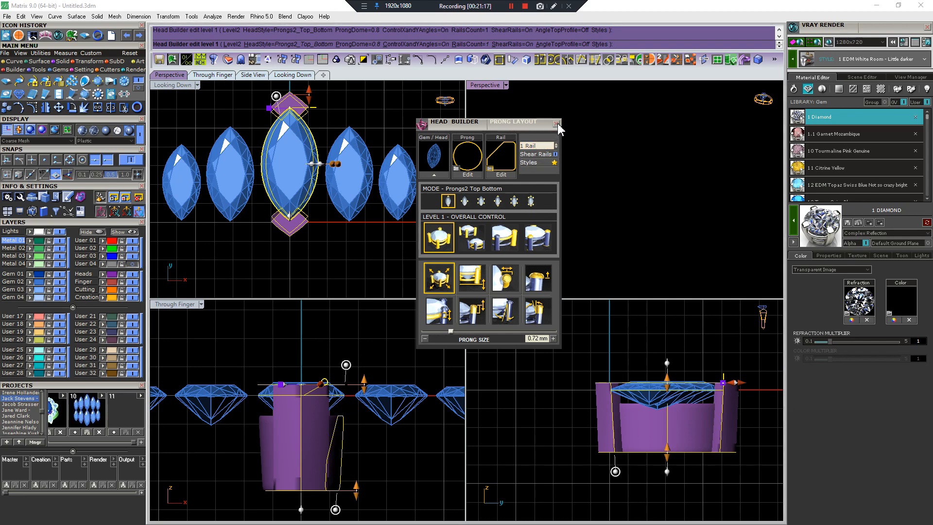
Close the Head Builder window, hide the Gem 02 layer to inspect the head in perspective, and finish the head
click(557, 123)
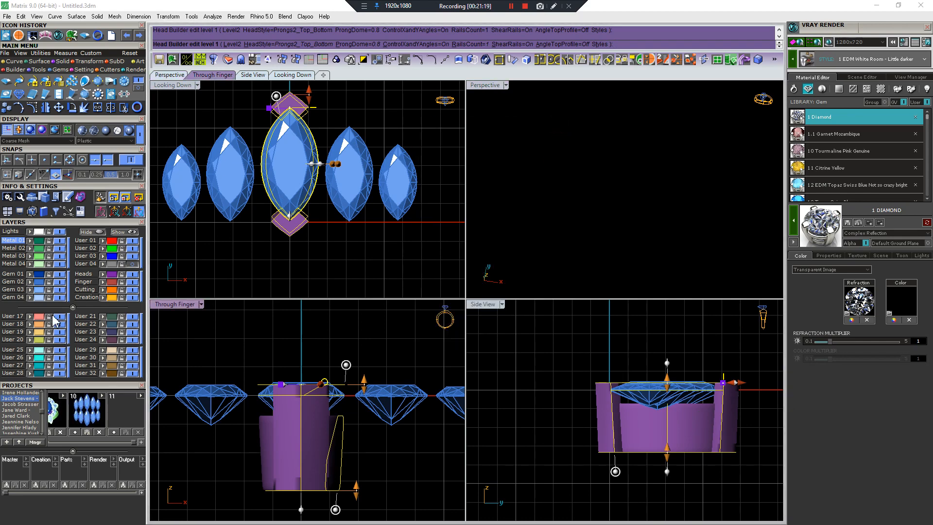
click(60, 282)
right_drag(306, 256, 337, 222)
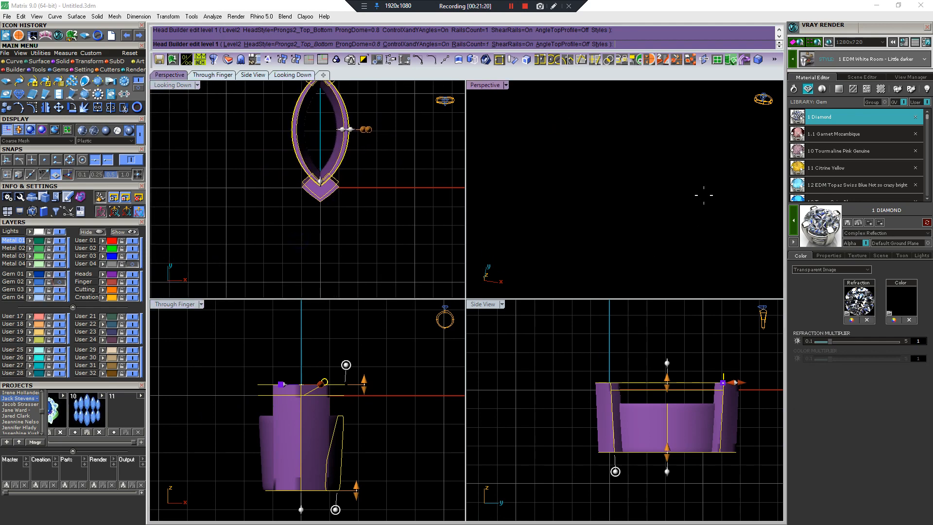
right_drag(704, 193, 615, 241)
scroll(615, 241, down, 4)
shift+right_drag(552, 138, 577, 234)
right_drag(577, 235, 617, 217)
scroll(593, 223, up, 10)
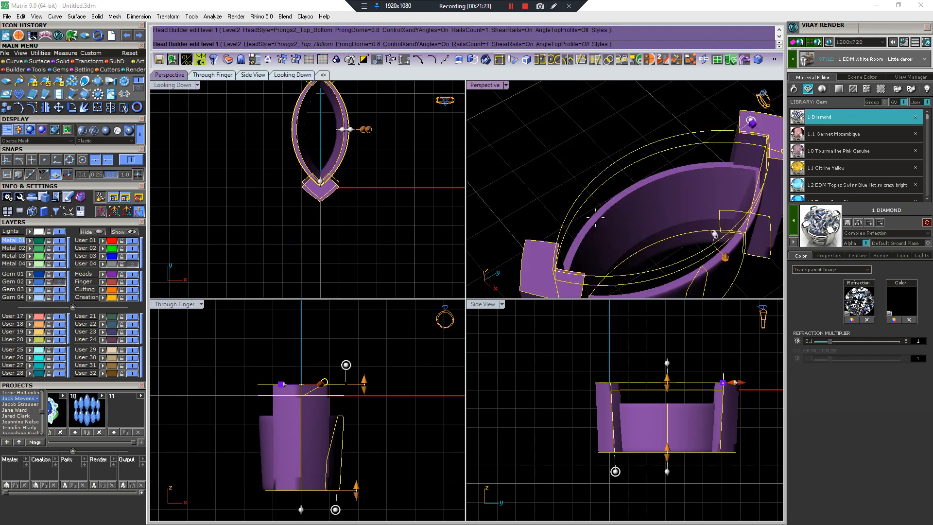
shift+right_drag(641, 251, 657, 292)
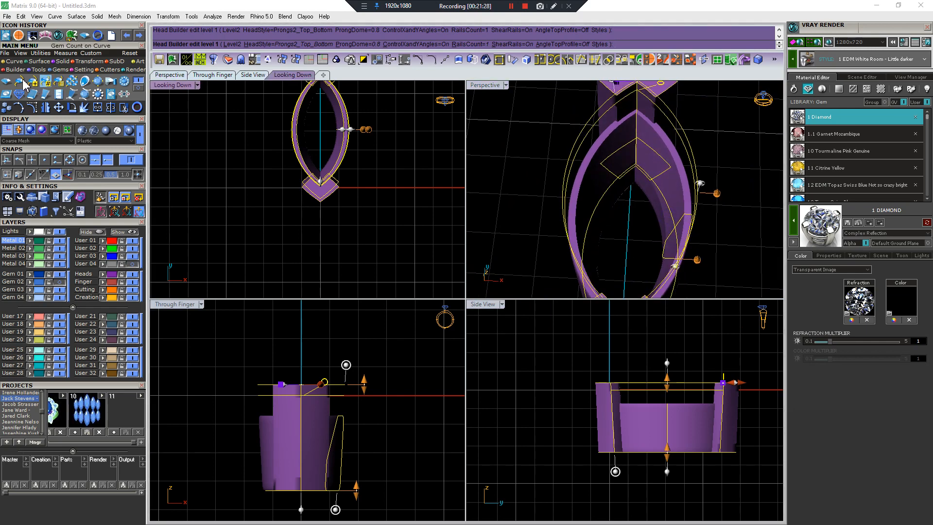
right_click(413, 213)
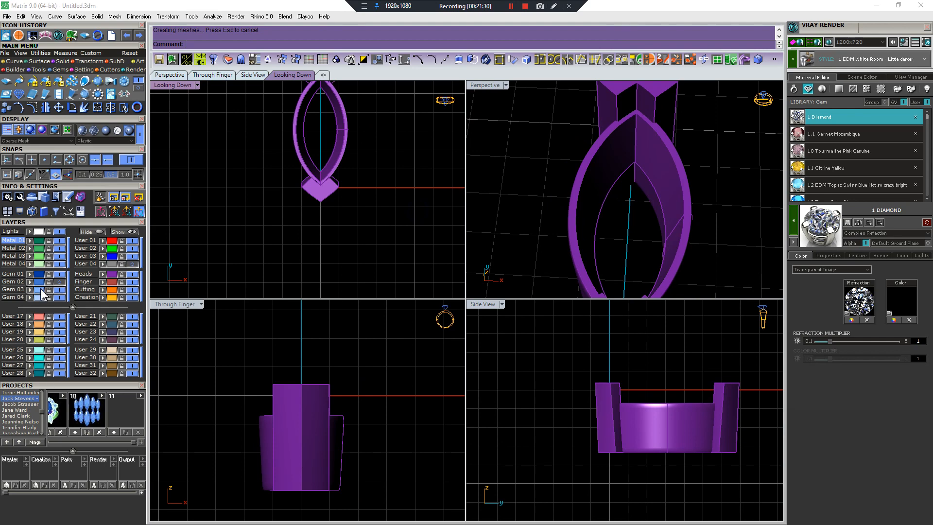
Reopen the head of the central marquise in Head Builder and place its window beside the layer list
click(321, 139)
key(F6)
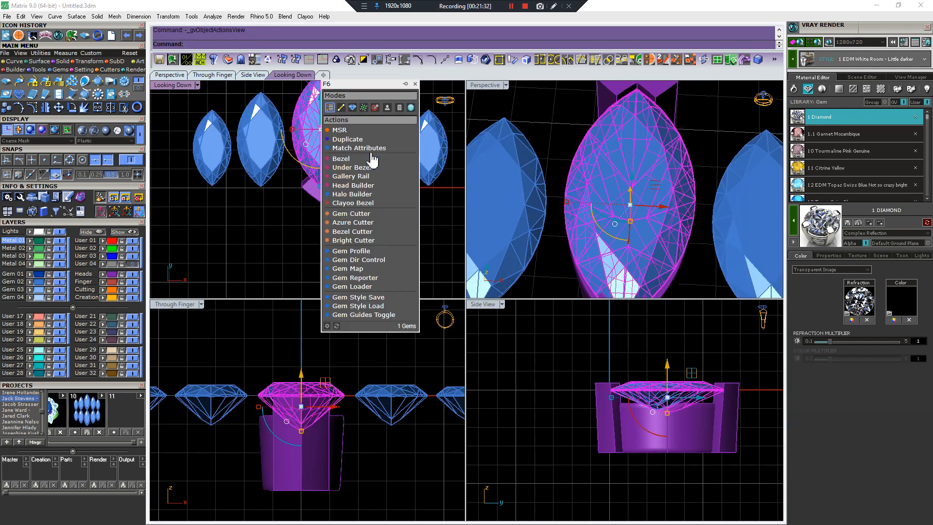
click(358, 186)
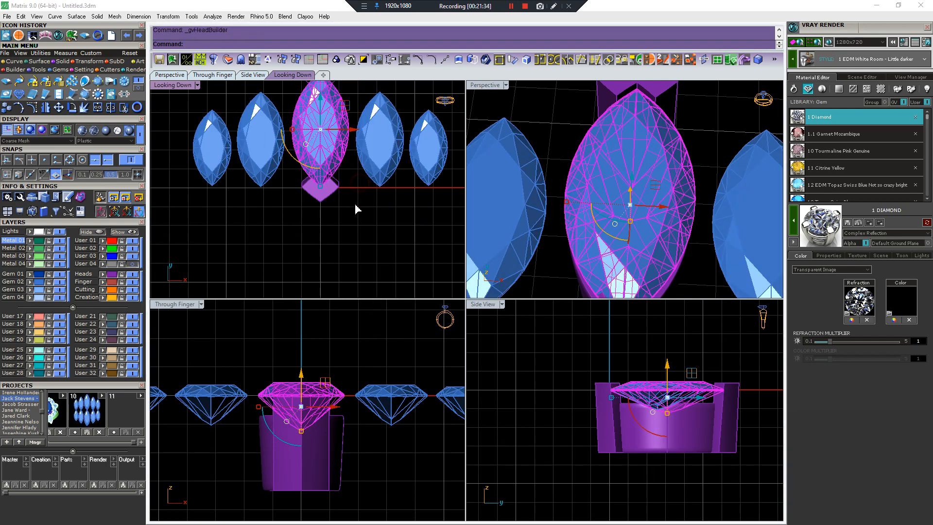
right_drag(429, 467, 452, 423)
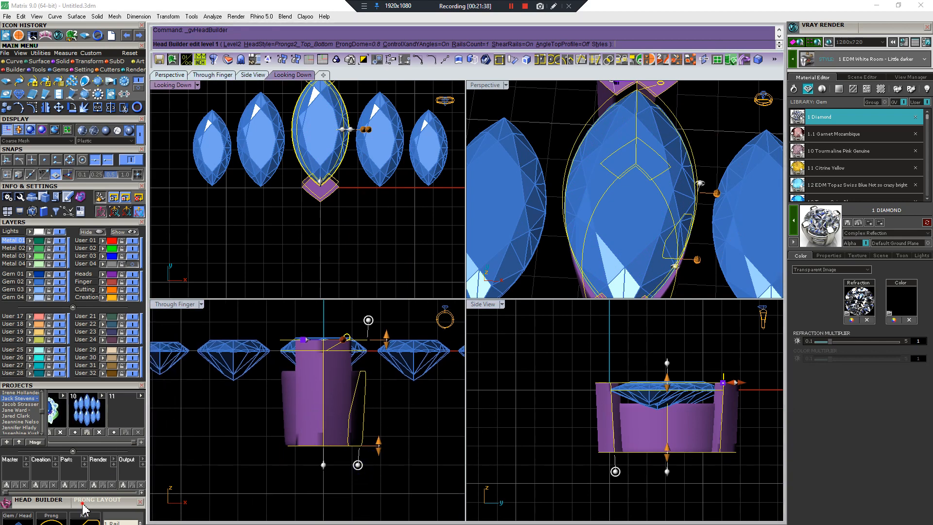
drag(83, 504, 220, 200)
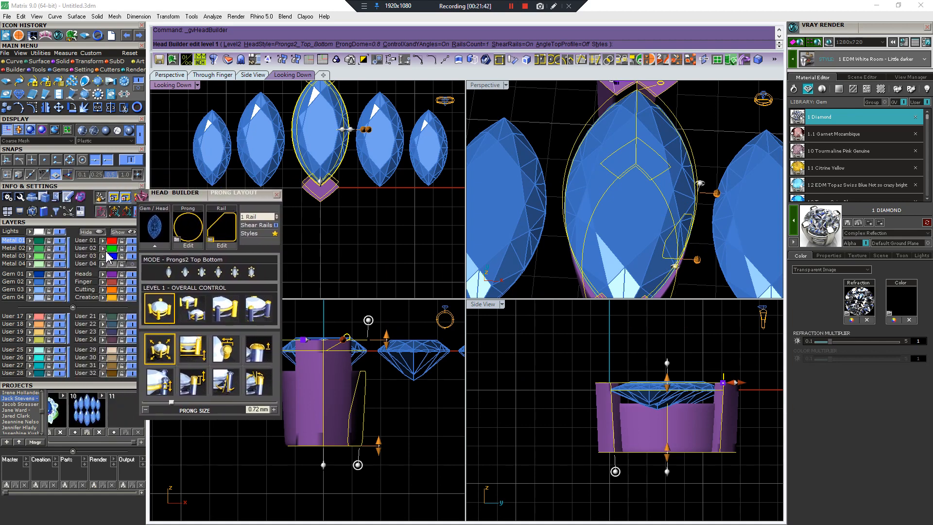
Hide the Gem 02 layer and, in Level 2 control, thicken the rail inward to an X size of about 0.9 mm
click(59, 282)
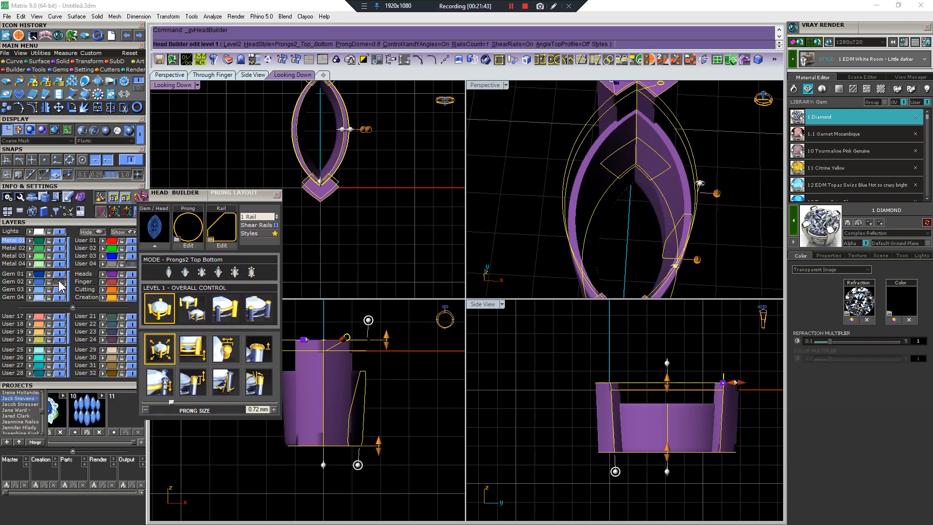
click(190, 312)
right_drag(687, 239, 713, 244)
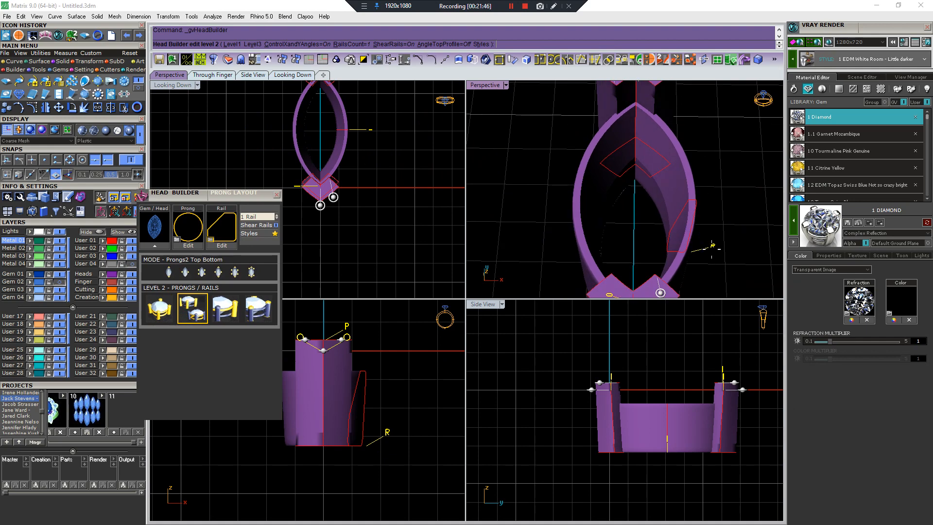
click(710, 248)
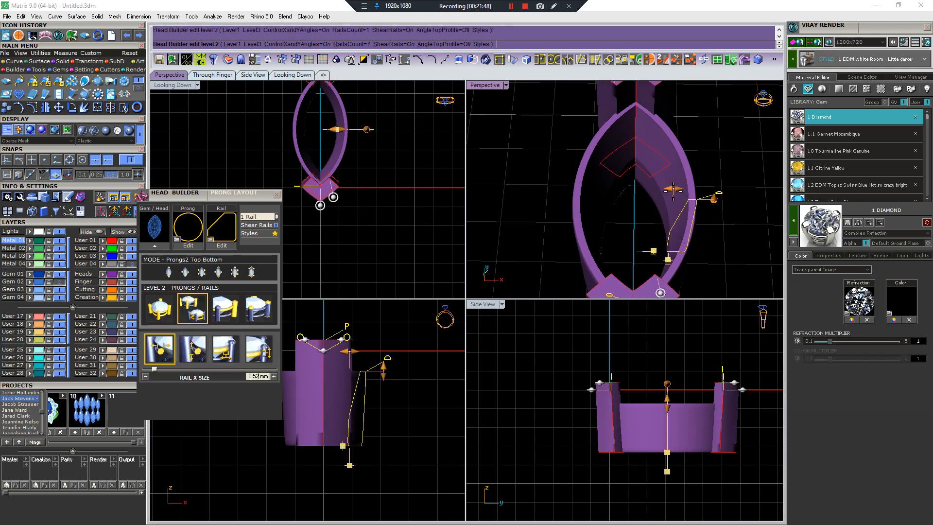
drag(675, 189, 658, 190)
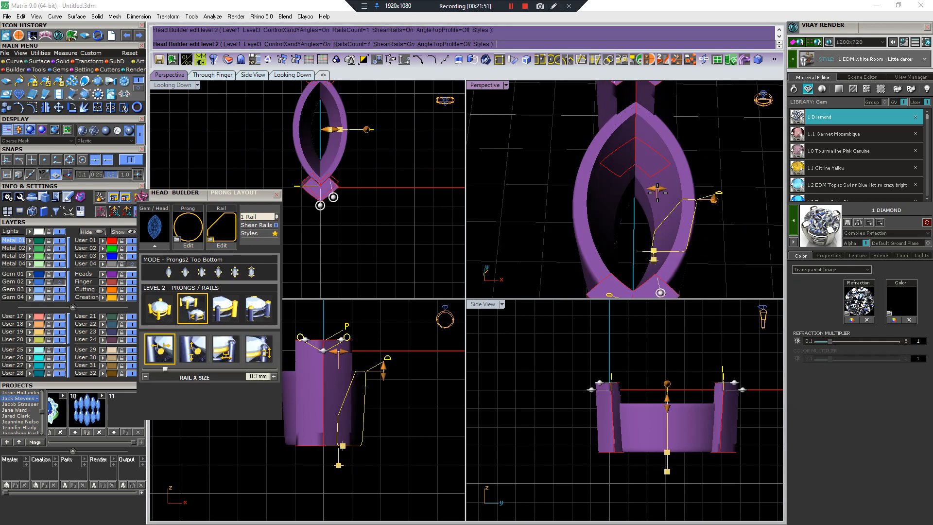
Fine-tune the rail's X size to about 0.88 mm and check the head from several angles
right_drag(672, 184, 668, 212)
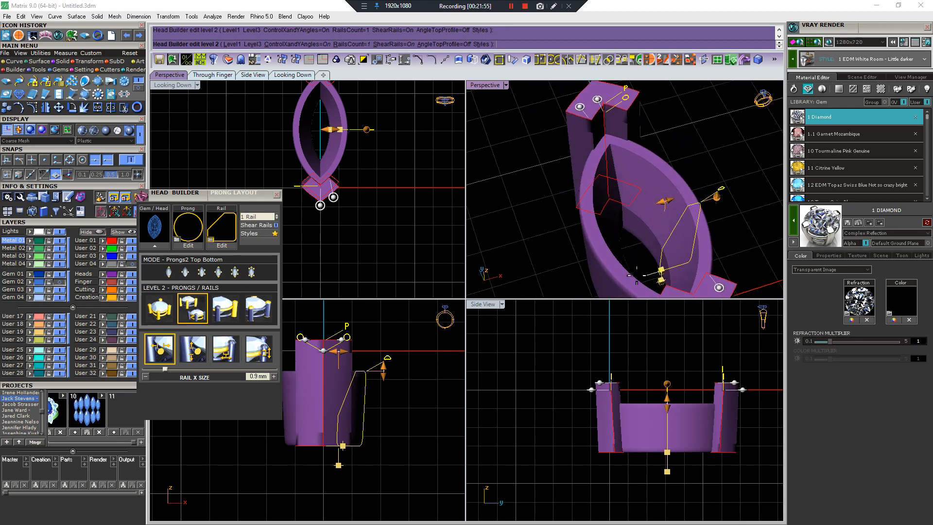
right_drag(620, 258, 583, 166)
drag(592, 155, 598, 151)
right_drag(597, 151, 593, 170)
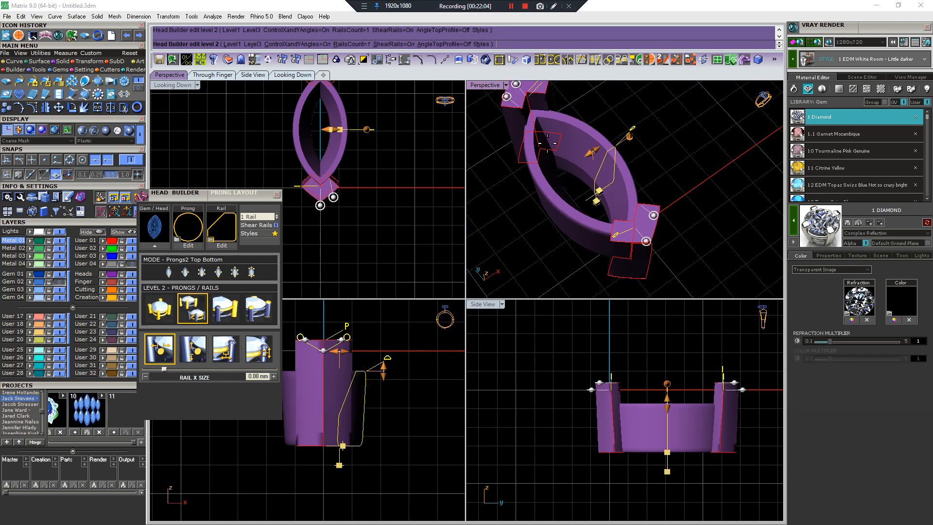
right_drag(582, 157, 629, 129)
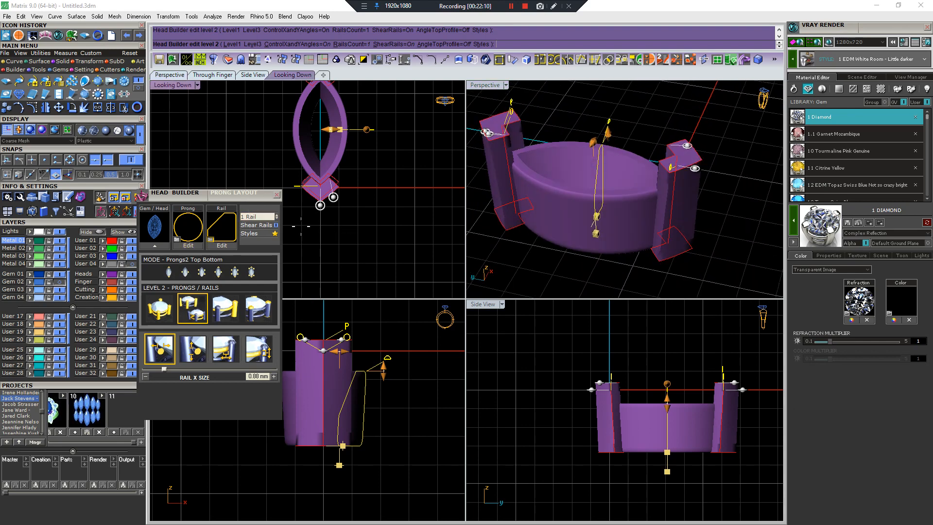
Close Head Builder, match the four side marquises to the central gem's head style, and delete the two marquises on one side
click(276, 195)
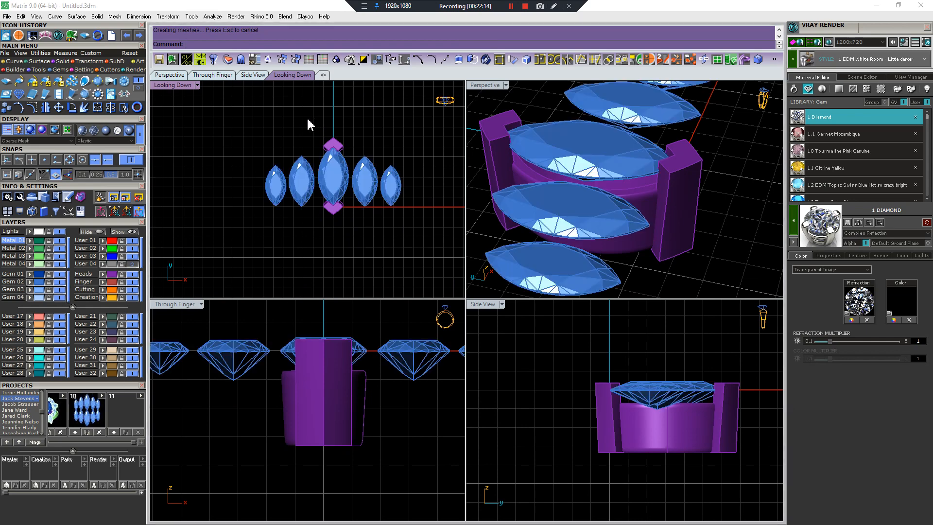
drag(372, 210, 370, 208)
right_click(370, 208)
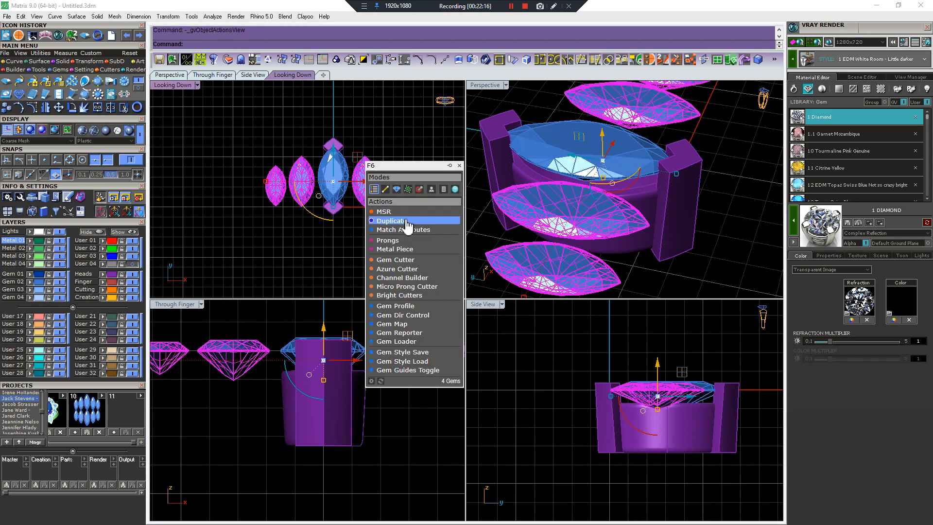
click(388, 228)
click(333, 178)
click(352, 187)
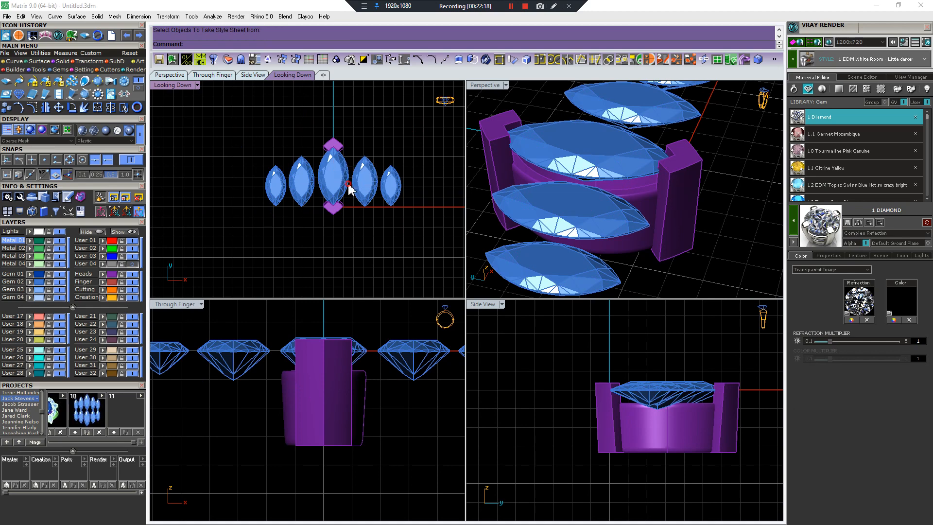
key(Delete)
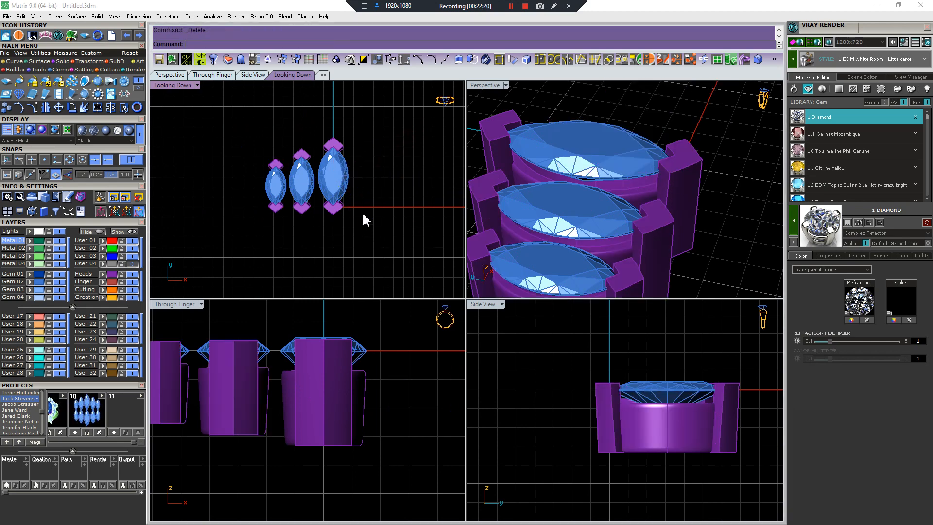
Load the saved finger circle, the first item of the current project, into the scene
scroll(605, 273, down, 10)
right_drag(541, 255, 575, 219)
scroll(305, 396, down, 10)
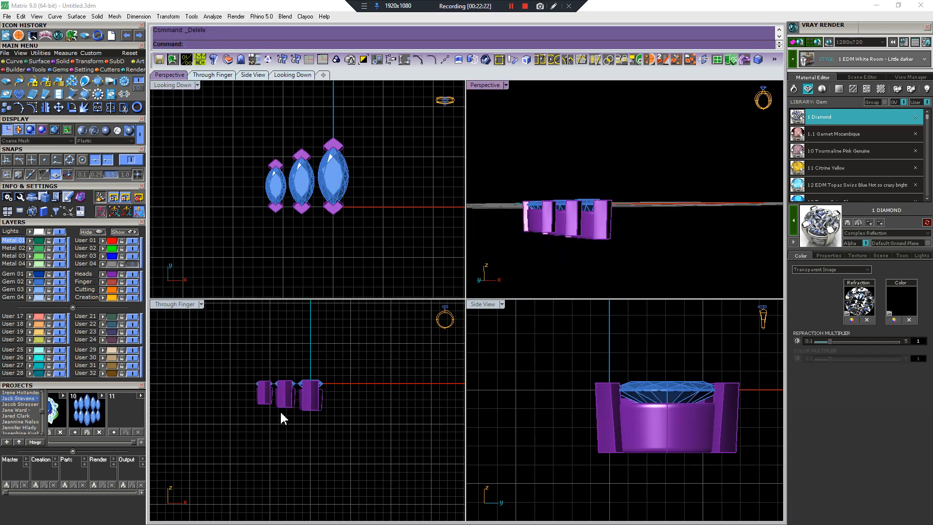
right_drag(280, 413, 325, 406)
drag(132, 442, 41, 435)
click(78, 418)
Move the three marquises with their heads up to the top of the finger circle in the Through Finger view
drag(263, 330, 388, 426)
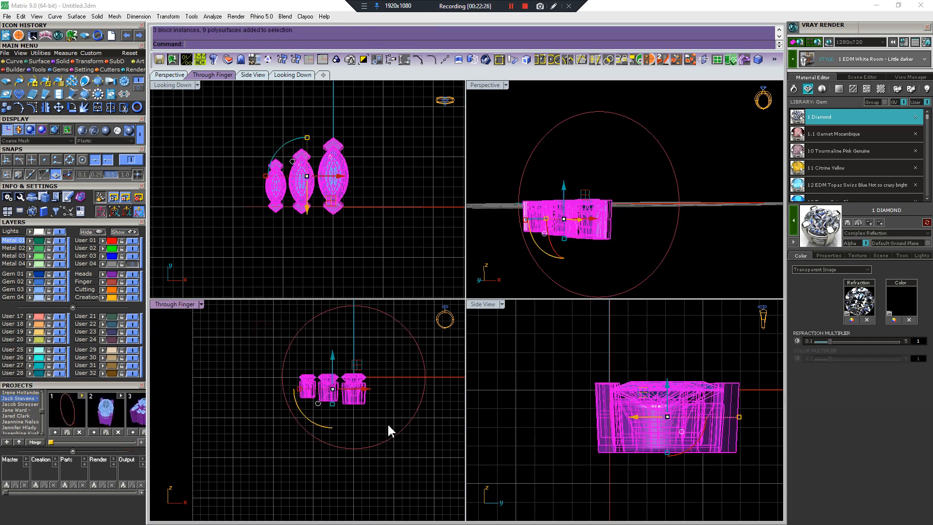
right_drag(388, 425, 370, 480)
drag(333, 441, 343, 355)
scroll(343, 355, up, 5)
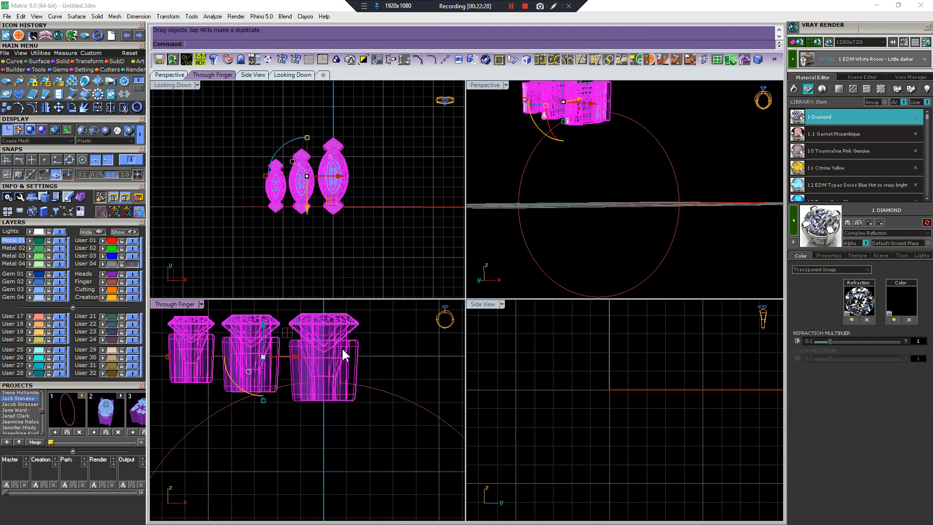
scroll(394, 323, down, 2)
Offset the finger circle outward so a larger guide circle passes through the heads
click(395, 383)
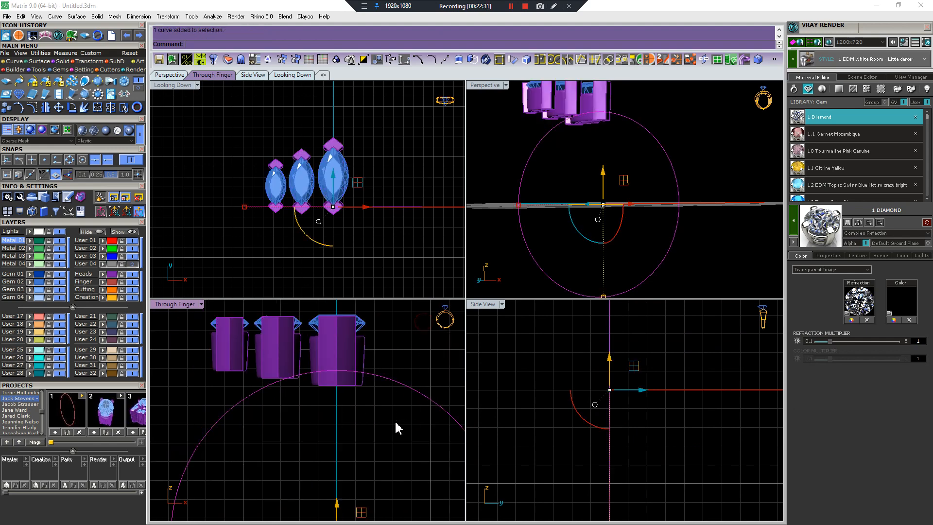
key(o)
click(421, 354)
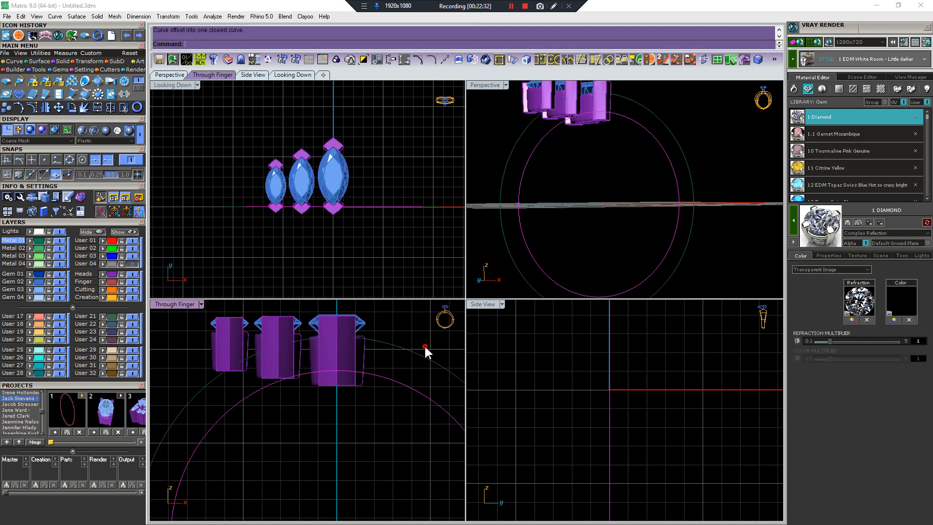
Raise the three gems and heads slightly so the central head's base rests on the finger circle
scroll(416, 371, down, 3)
drag(262, 362, 406, 421)
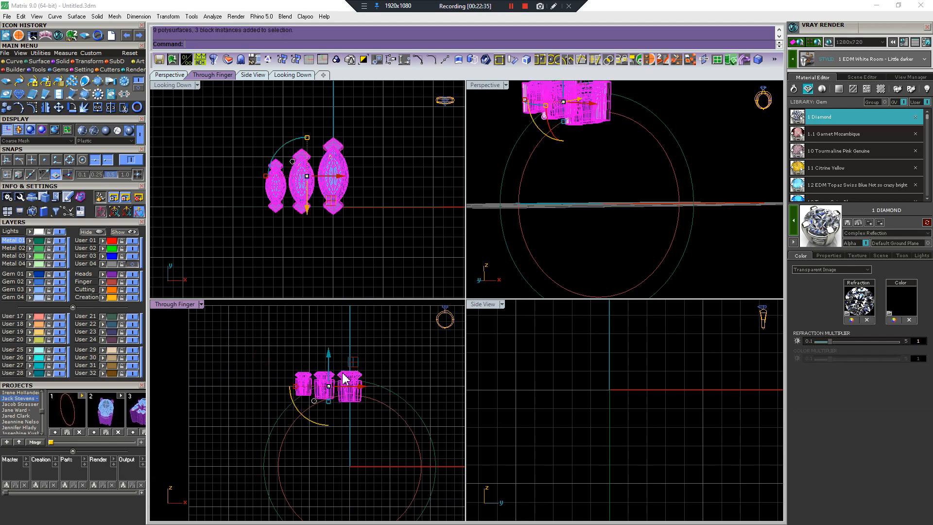
scroll(396, 410, up, 6)
drag(401, 375, 402, 375)
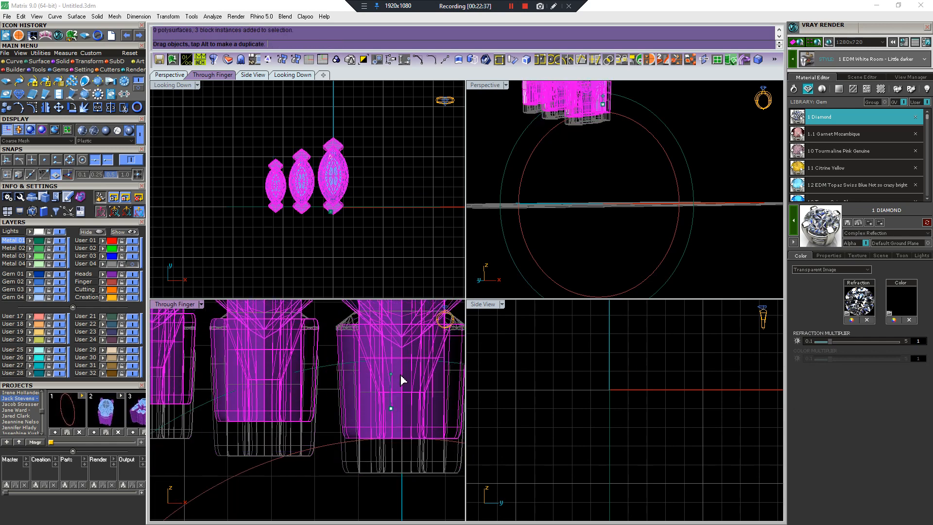
scroll(401, 375, down, 5)
key(Escape)
Shift the two side gems and their heads horizontally closer to the central head
drag(327, 376, 380, 400)
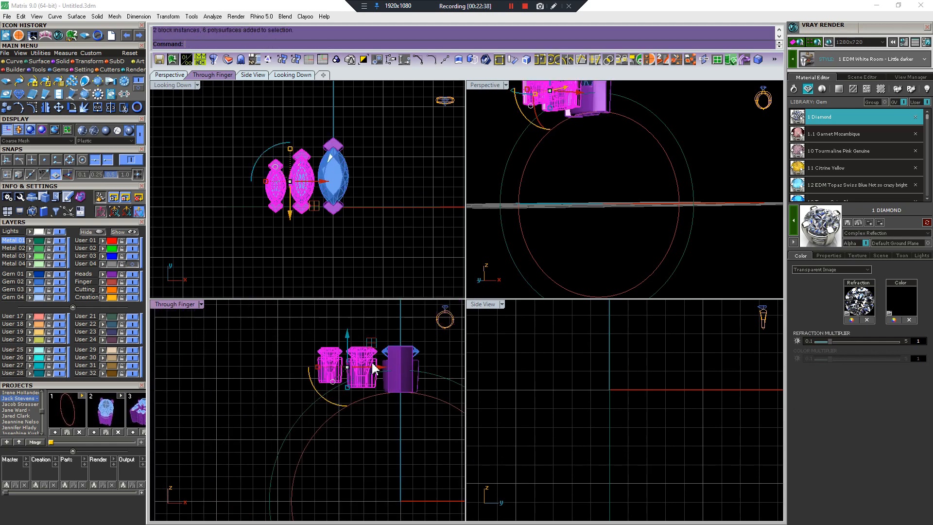
scroll(373, 363, up, 6)
right_drag(373, 361, 286, 350)
drag(286, 349, 297, 359)
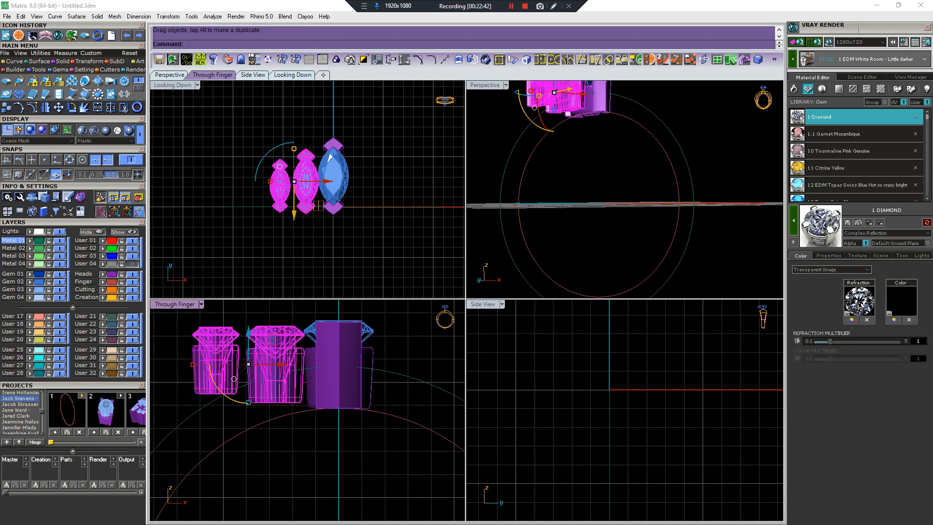
Rotate the two side gems and heads about the ring's center so they tilt along the finger circle
key(r)
click(297, 348)
click(215, 315)
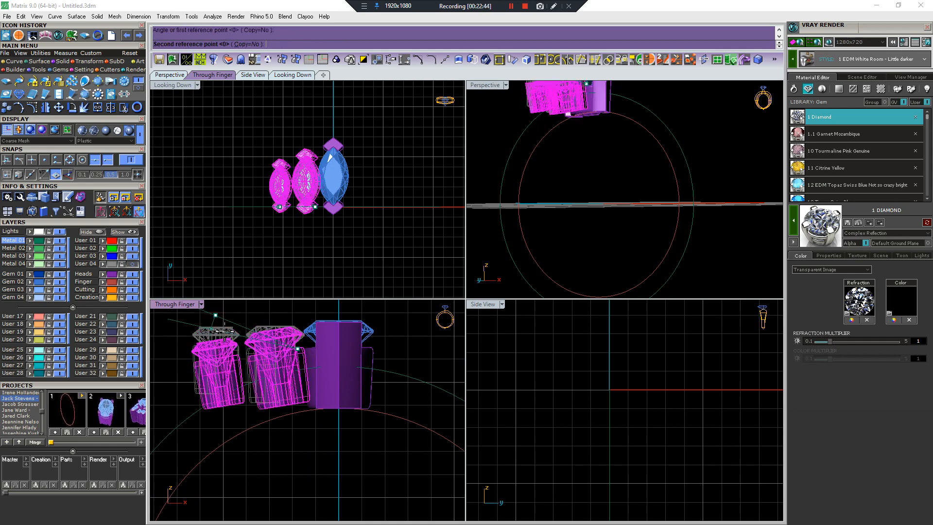
click(224, 335)
Deselect the middle head and rotate only the outermost gem and head further along the finger circle
ctrl+drag(263, 368, 224, 369)
key(r)
click(242, 359)
click(205, 334)
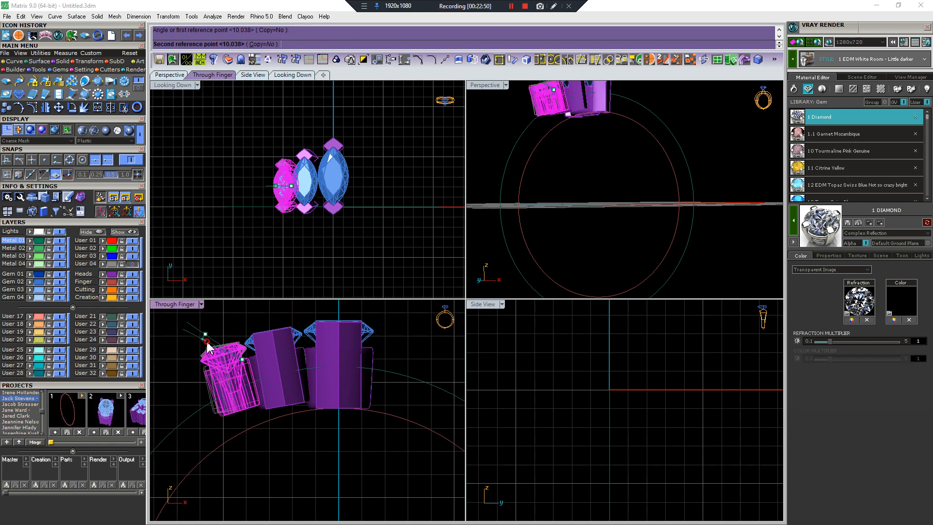
click(202, 338)
Inspect the gaps between the heads and nudge the two tilted side gems and heads slightly into place
scroll(250, 373, up, 10)
right_drag(230, 344, 267, 384)
click(264, 352)
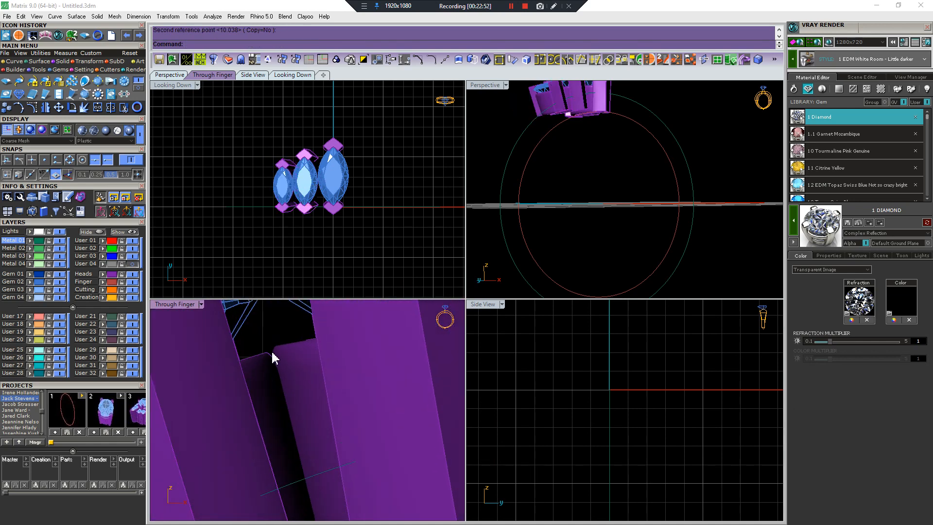
scroll(273, 356, down, 8)
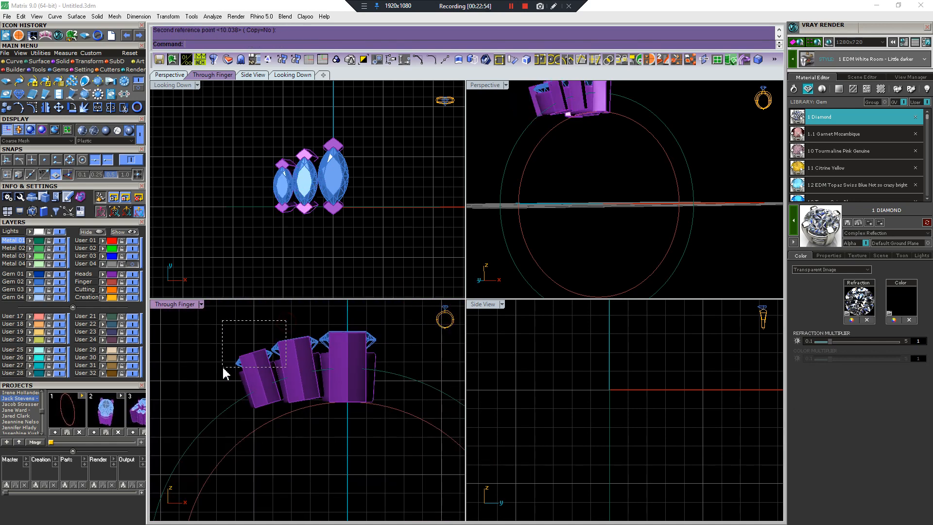
drag(222, 367, 223, 368)
scroll(333, 375, up, 8)
scroll(300, 344, up, 7)
drag(301, 343, 302, 340)
scroll(301, 340, down, 2)
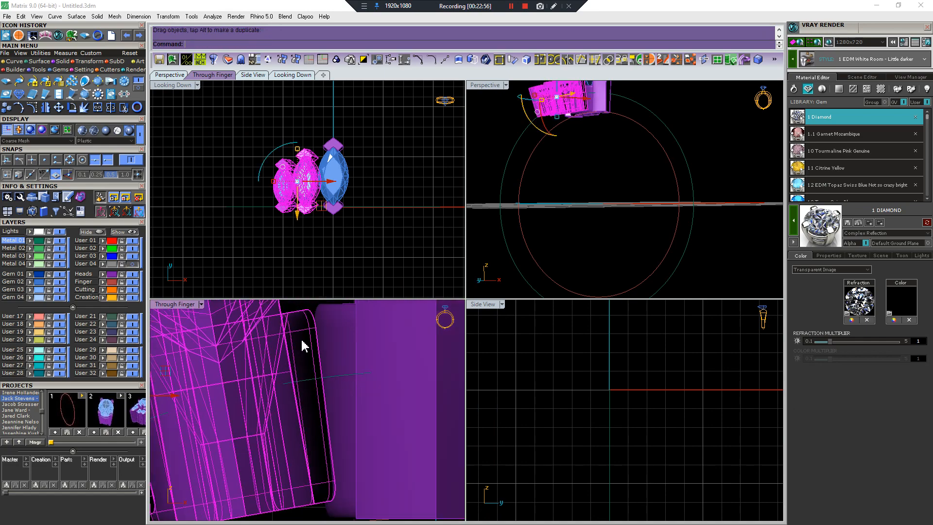
scroll(302, 340, down, 8)
key(Escape)
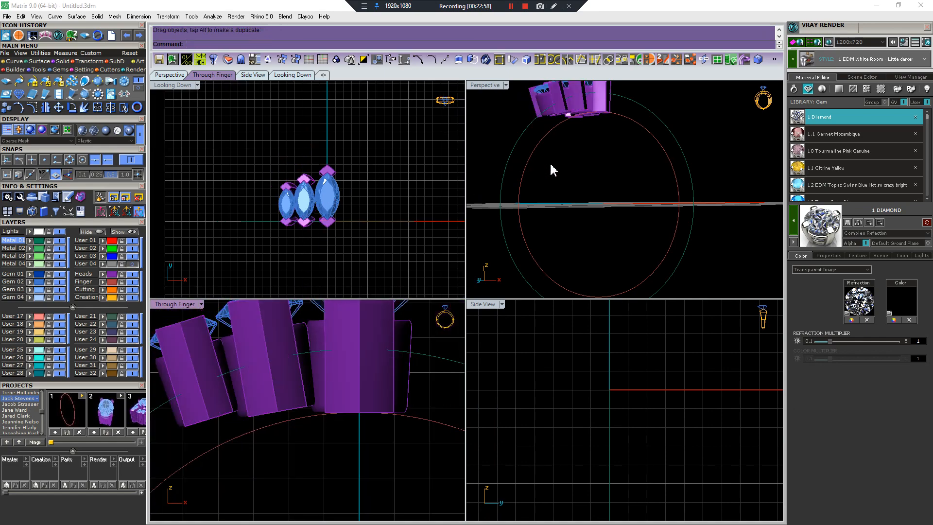
Examine the spacing and tilt of the three heads in the Perspective and Through Finger views
right_drag(550, 164, 753, 147)
scroll(727, 116, up, 6)
right_drag(726, 116, 671, 181)
scroll(270, 383, down, 8)
scroll(269, 383, up, 10)
right_drag(229, 364, 302, 413)
scroll(337, 390, down, 4)
scroll(302, 413, down, 4)
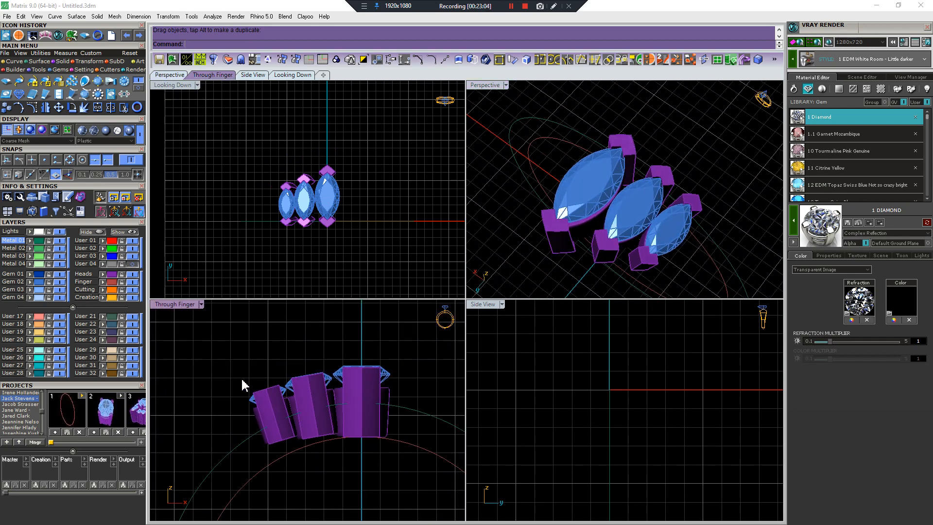
Select all three gems with their heads and shift them slightly away from the red axis in the Looking Down view
drag(236, 372, 360, 455)
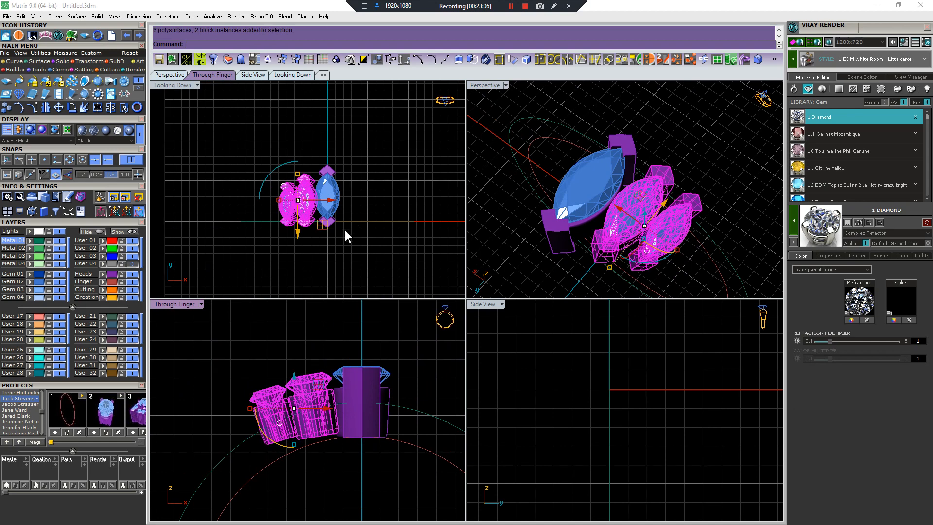
drag(270, 147, 350, 248)
scroll(328, 217, up, 8)
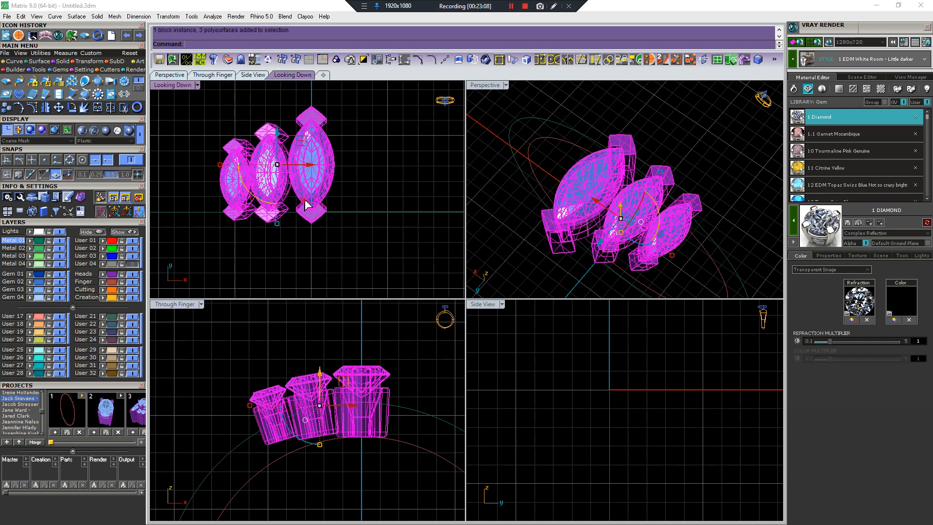
drag(306, 200, 308, 190)
scroll(308, 189, down, 4)
Mirror the two side gems and heads across the central vertical axis to the opposite side of the central marquise
drag(212, 107, 301, 224)
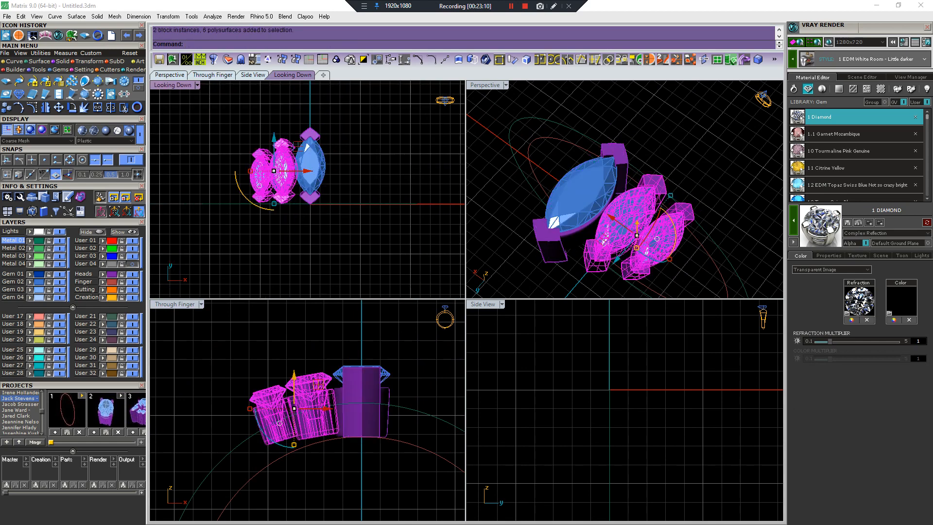
key(ctrl+m)
click(310, 112)
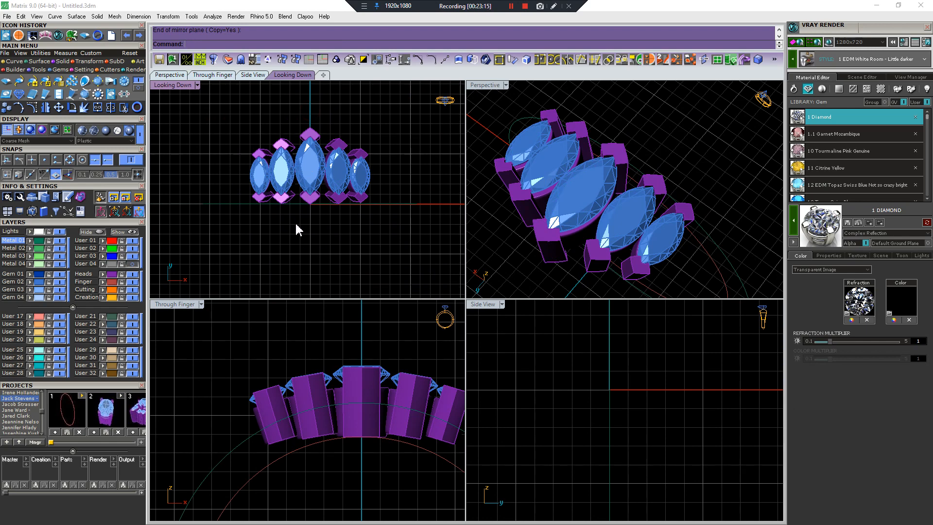
Open Gem Loader beside the model and load a round diamond of 2 mm
click(7, 82)
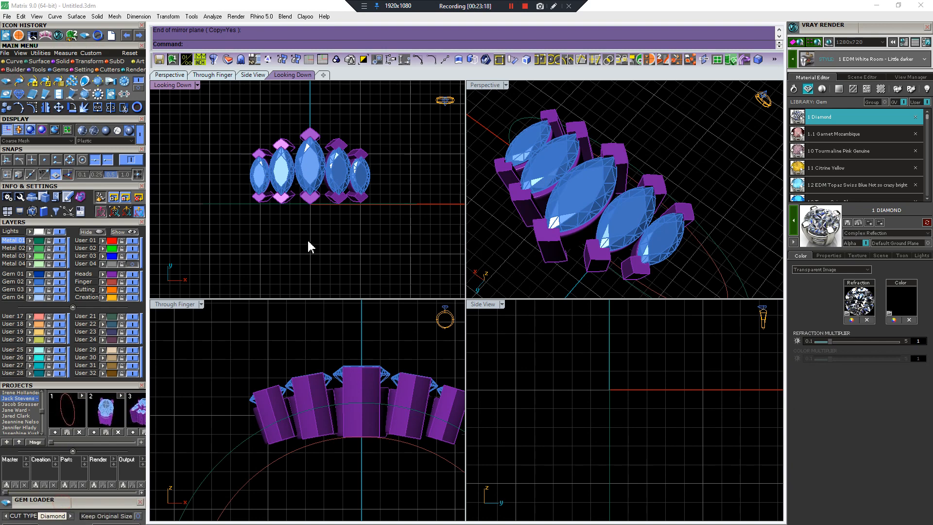
drag(62, 504, 309, 242)
click(249, 268)
click(268, 300)
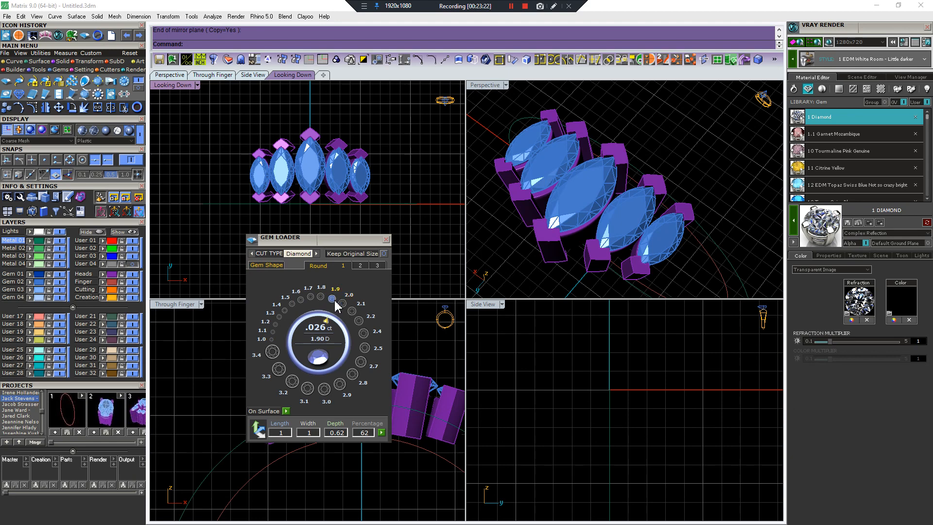
click(342, 304)
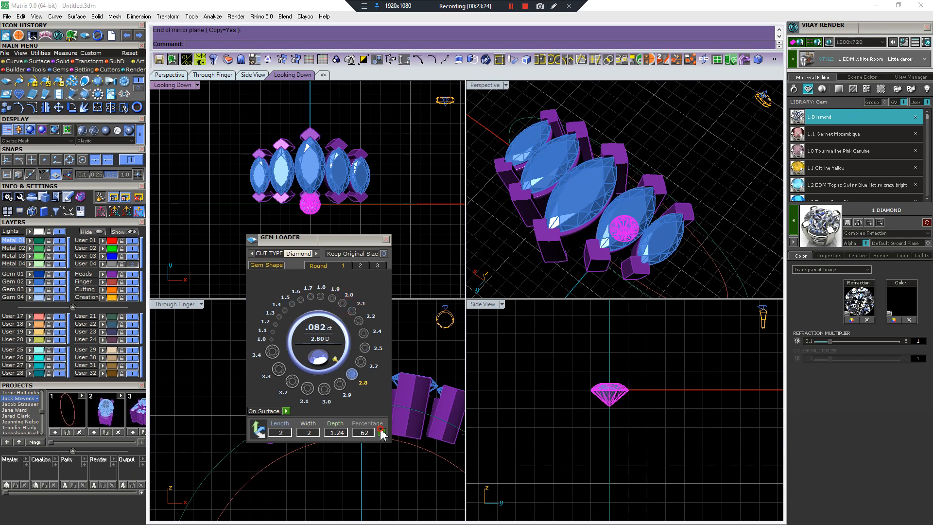
Reduce the round diamond to 1.5 mm and close Gem Loader
scroll(306, 218, up, 4)
click(291, 305)
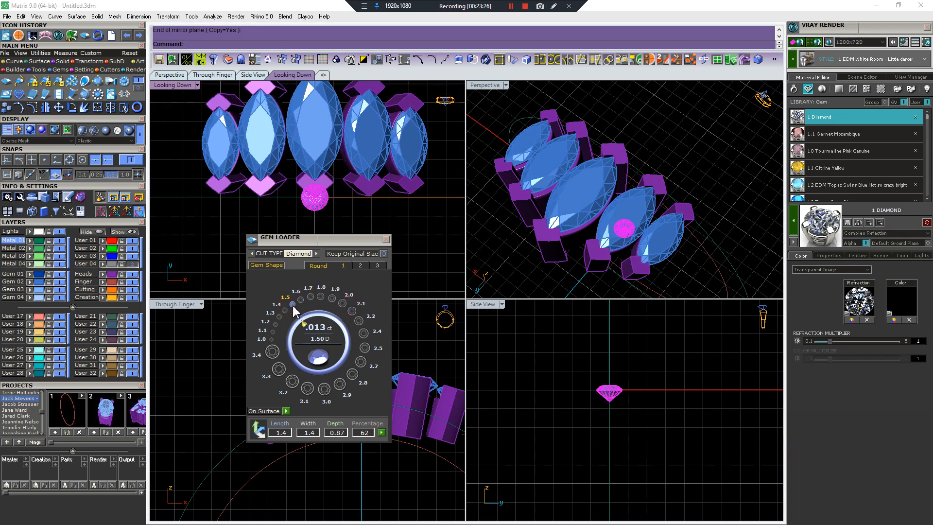
click(382, 432)
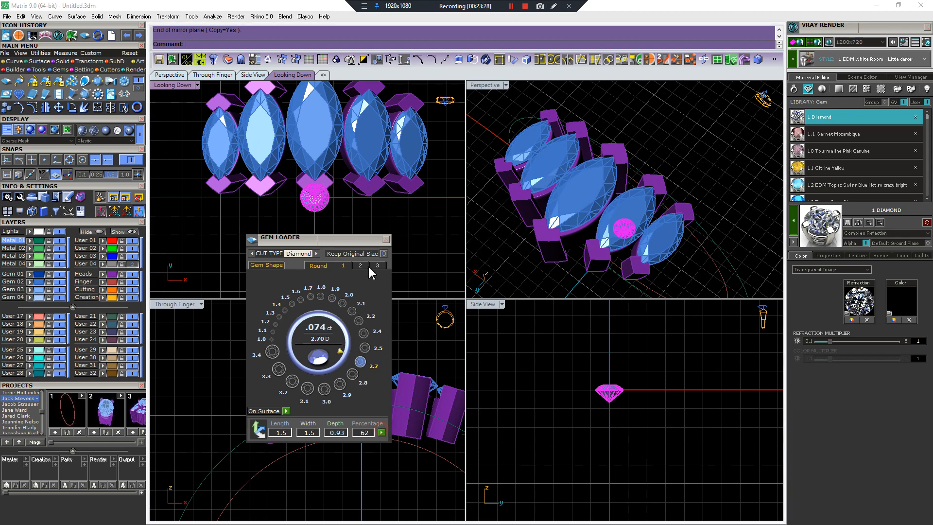
click(387, 240)
Move the round diamond from the origin straight up to the offset guide circle in front of the central head
scroll(333, 207, up, 4)
click(308, 199)
key(F6)
key(Escape)
scroll(365, 334, down, 8)
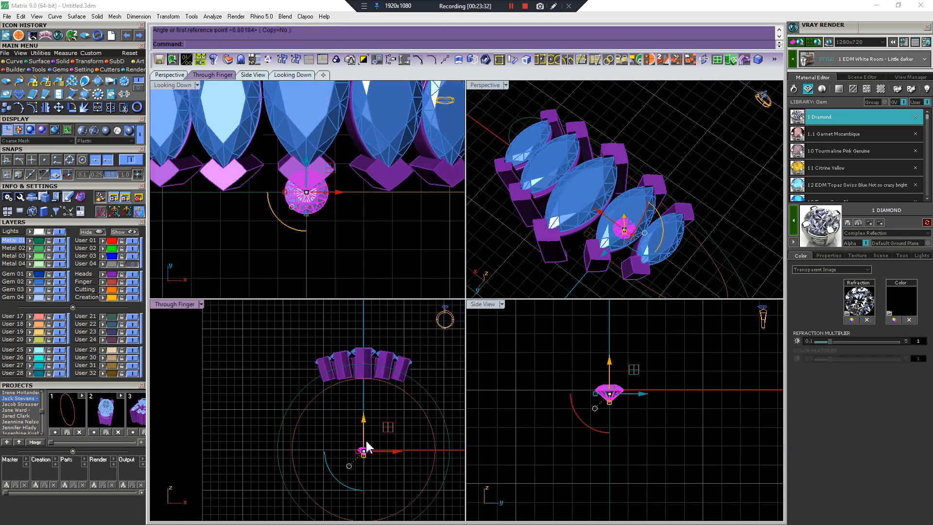
click(360, 415)
drag(365, 453, 365, 371)
scroll(365, 371, up, 6)
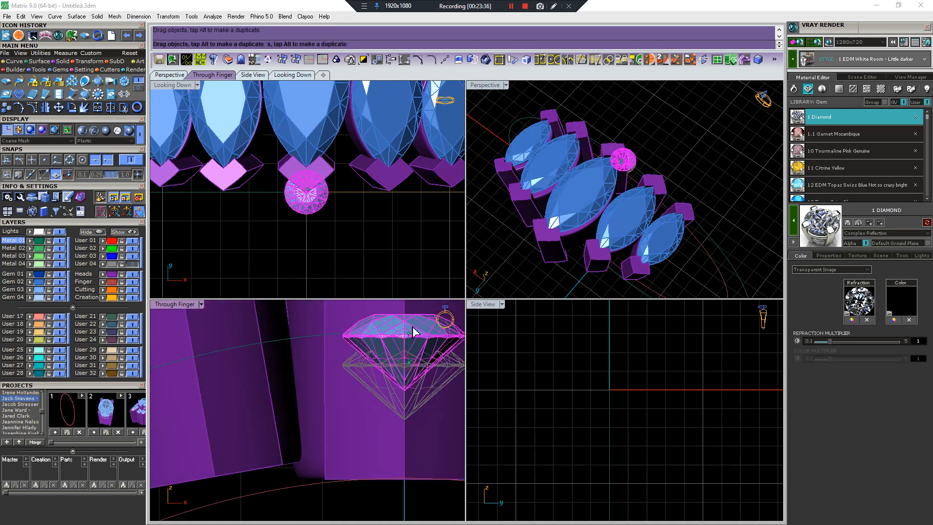
Rotate the round diamond about the origin 0,0,0 until it sits between the central head and its neighbor
right_click(313, 206)
click(306, 194)
scroll(251, 412, down, 8)
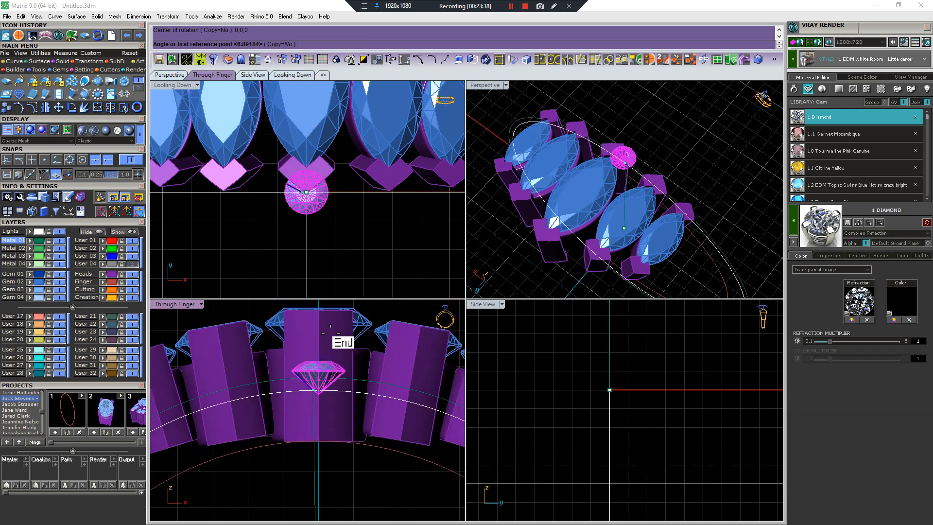
click(324, 318)
click(265, 339)
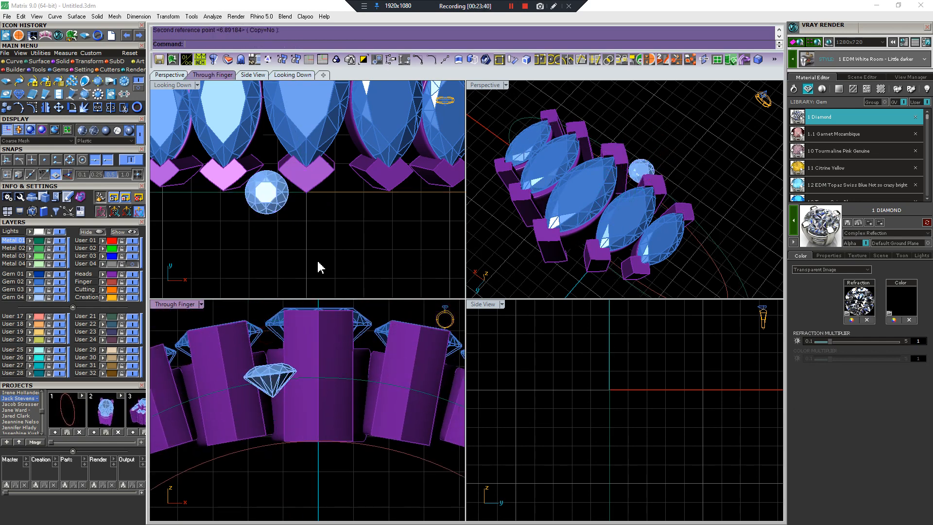
Mirror the round diamond across the central axis to the other side of the central head
scroll(292, 208, down, 8)
right_drag(327, 217, 362, 232)
scroll(360, 230, up, 5)
click(342, 229)
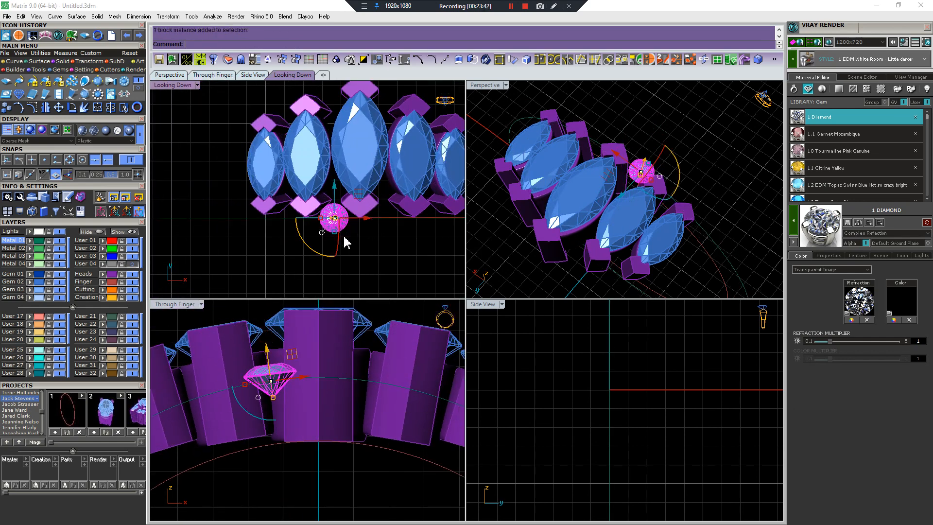
key(F6)
shift+click(371, 259)
click(371, 259)
Try to rotate the round diamond left of the central head about the origin into the next gap outward
scroll(669, 210, down, 5)
right_drag(671, 214, 597, 164)
click(602, 171)
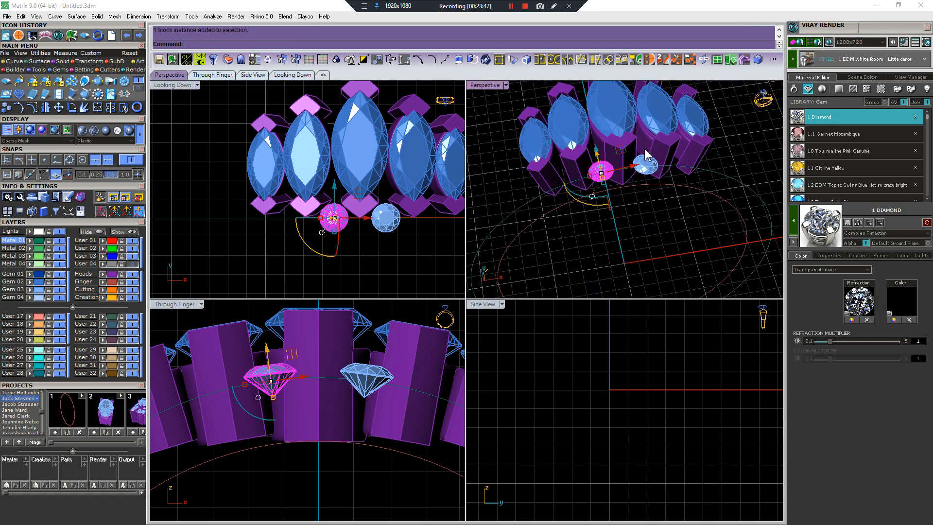
shift+click(647, 164)
click(499, 208)
scroll(314, 386, down, 6)
scroll(282, 386, up, 6)
click(309, 373)
drag(309, 376, 215, 352)
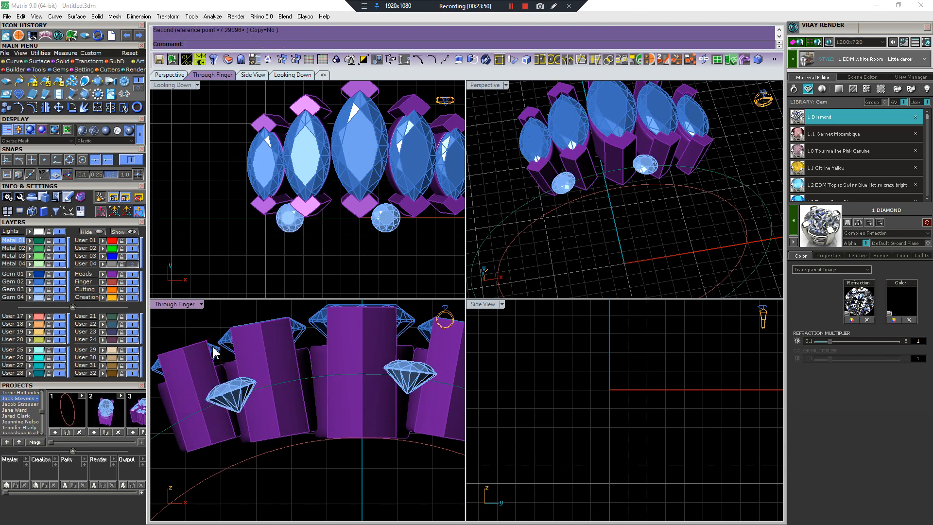
key(ctrl+z)
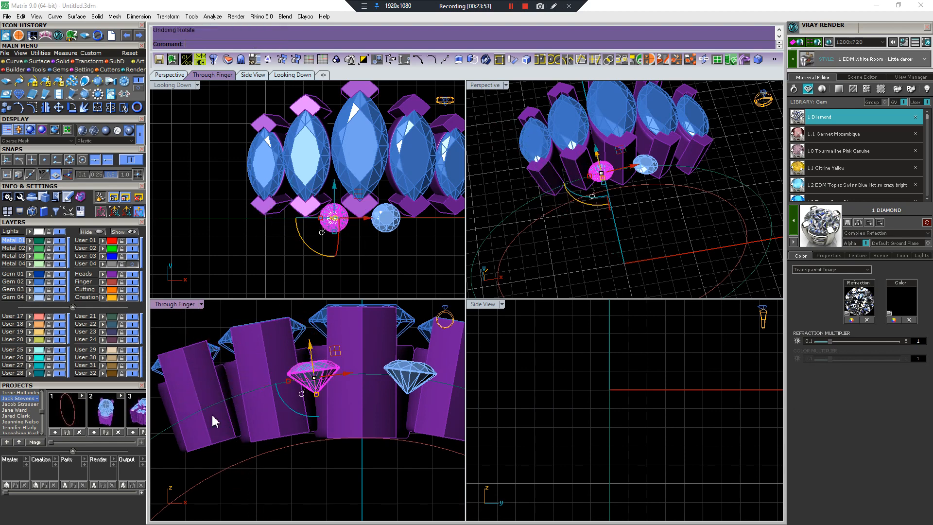
Try rotating the same round diamond about 0,0,0 from the central axis to the outer gap, and undo it
key(Escape)
click(317, 368)
right_click(318, 368)
right_drag(383, 340, 371, 373)
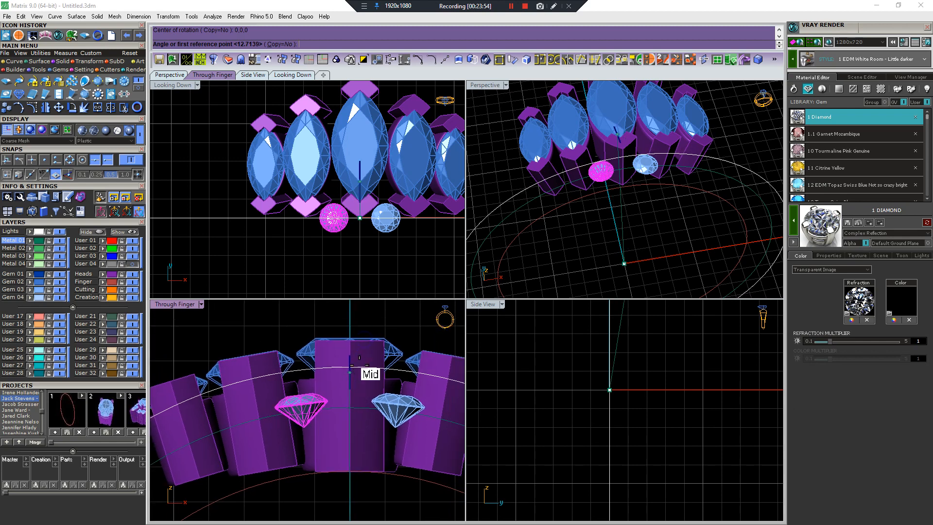
click(352, 316)
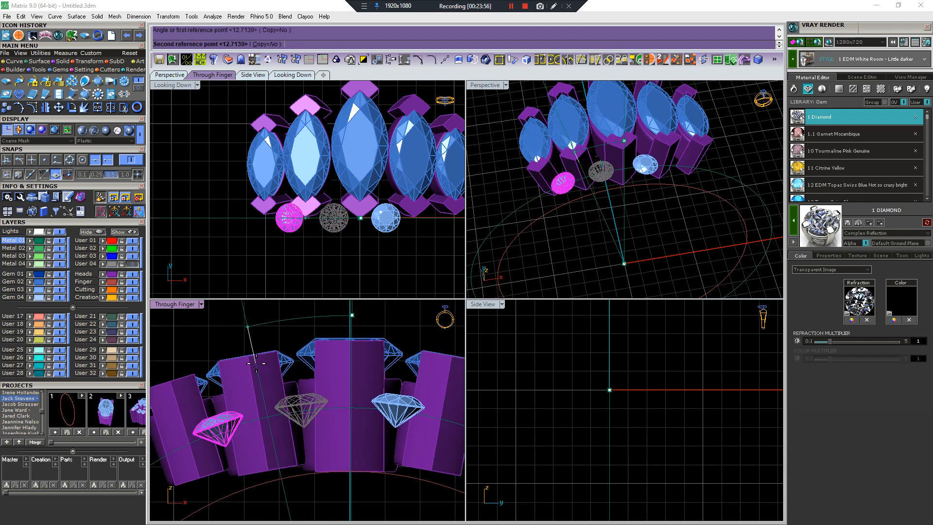
click(254, 365)
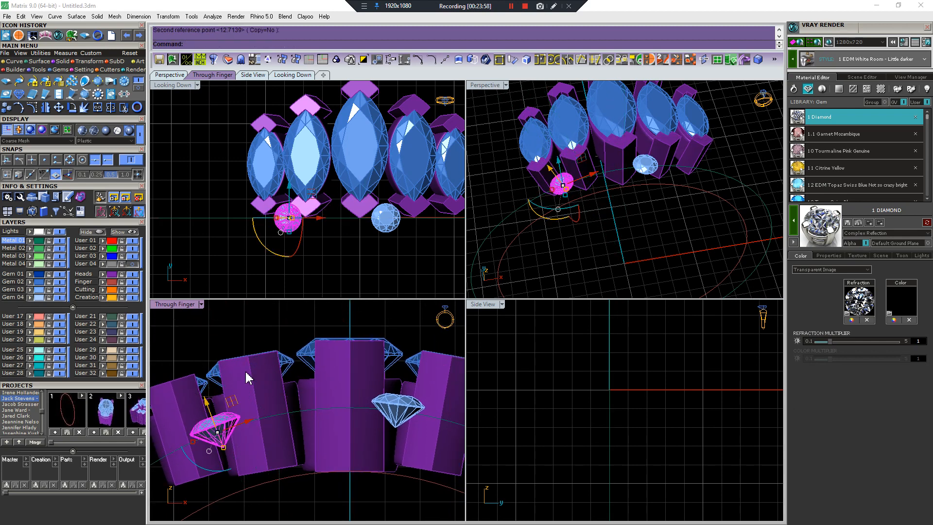
key(ctrl+z)
Rotate a copy of the left round diamond about 0,0,0 into the outer gap, with Copy set to Yes
right_click(322, 358)
click(350, 309)
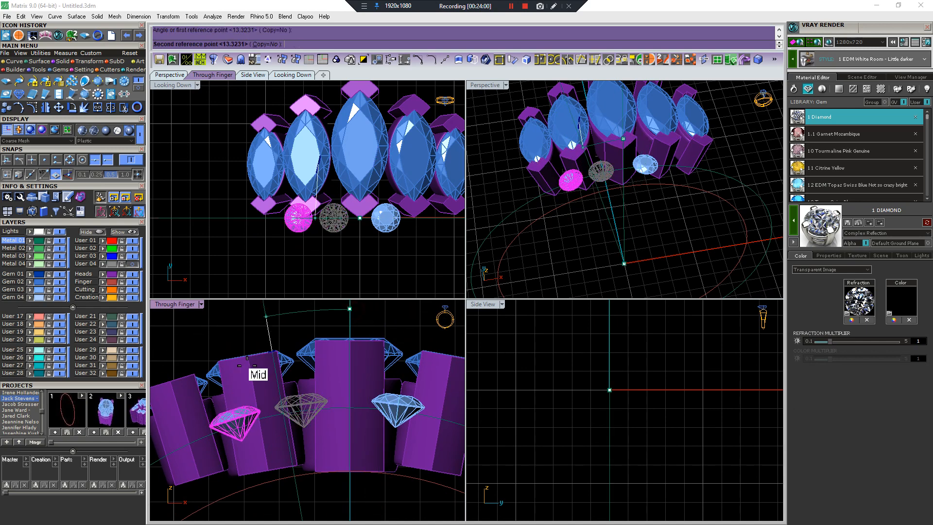
text(c)
key(Return)
click(252, 364)
right_click(252, 363)
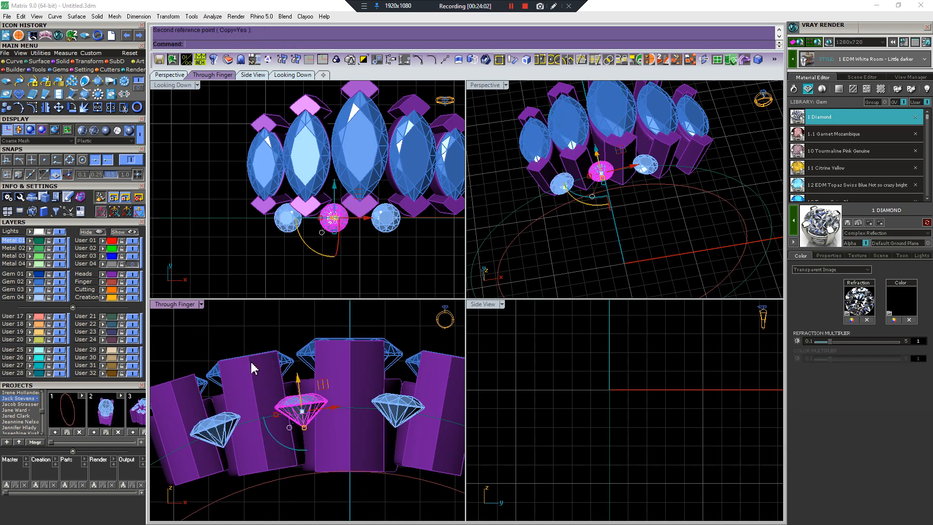
key(Escape)
scroll(306, 262, down, 4)
scroll(304, 254, up, 3)
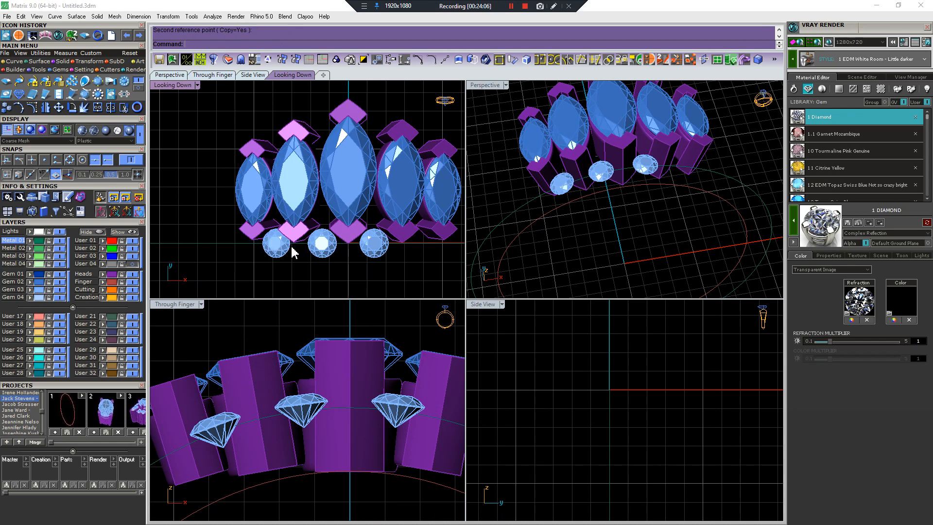
click(322, 243)
key(Escape)
scroll(334, 193, down, 4)
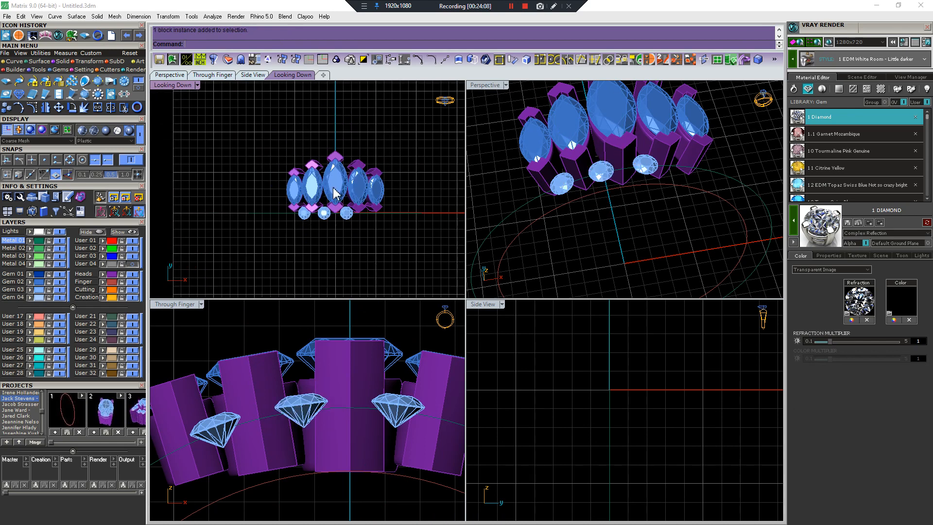
scroll(311, 192, up, 3)
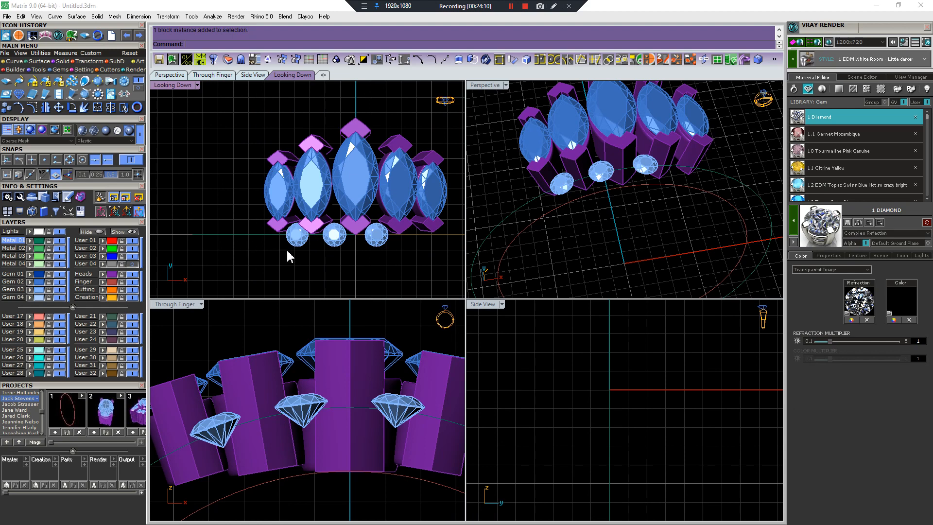
scroll(343, 261, up, 2)
drag(266, 238, 264, 237)
scroll(275, 246, down, 4)
key(ctrl+m)
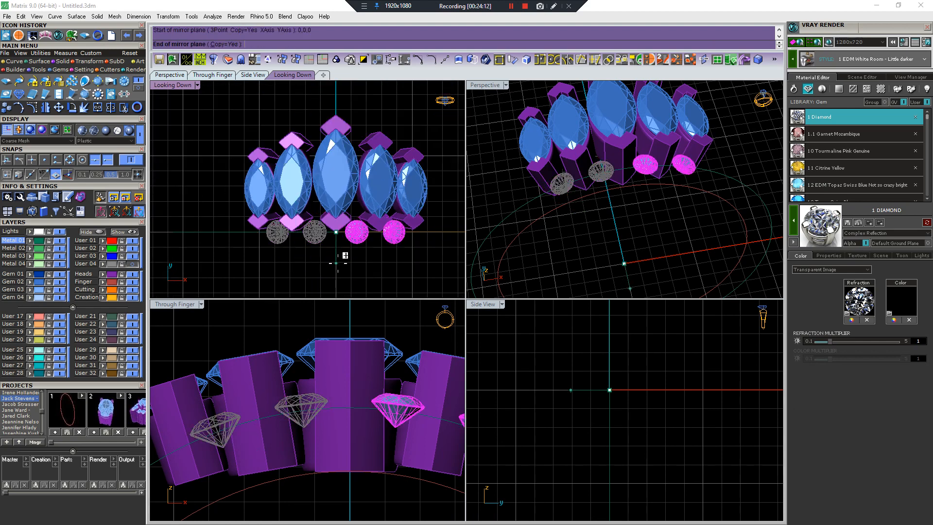
key(Escape)
key(Escape)
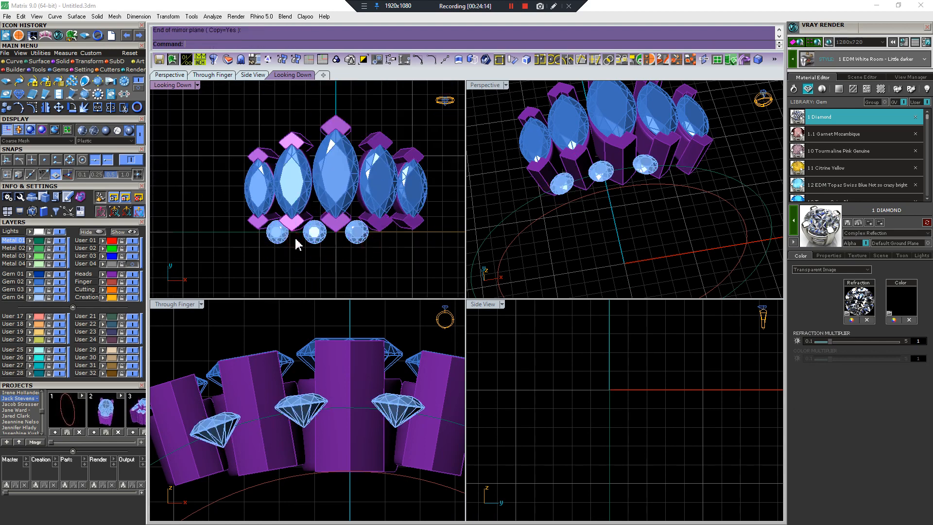
Mirror the outermost left round diamond across the vertical central axis in the top view
click(282, 238)
key(ctrl+m)
click(343, 270)
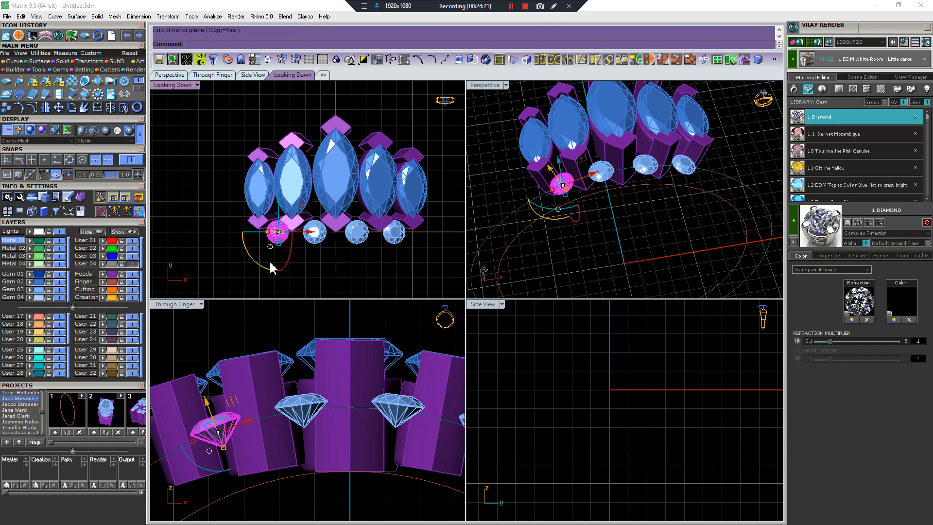
key(Escape)
scroll(341, 357, down, 3)
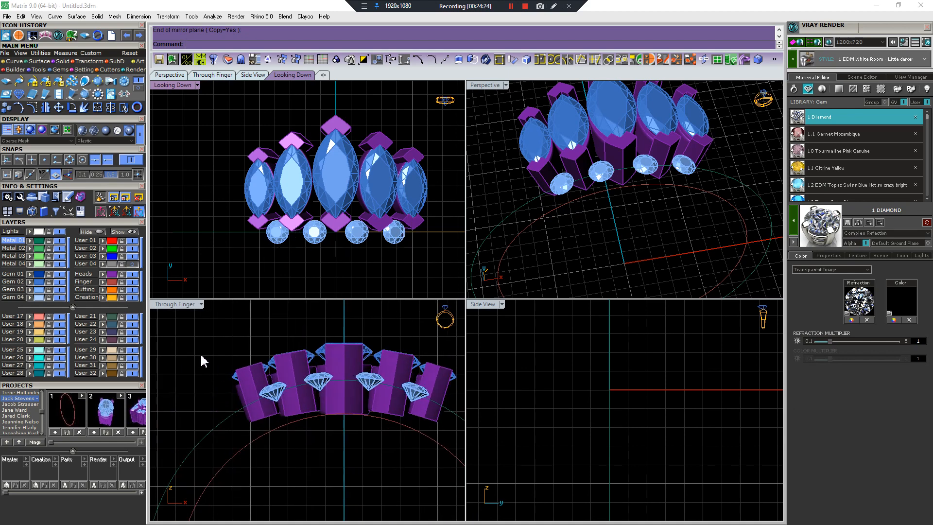
drag(196, 353, 471, 457)
scroll(382, 411, up, 2)
key(Escape)
Select the four round diamonds and raise them together slightly above the guide circle
scroll(620, 411, down, 10)
right_drag(651, 378, 645, 443)
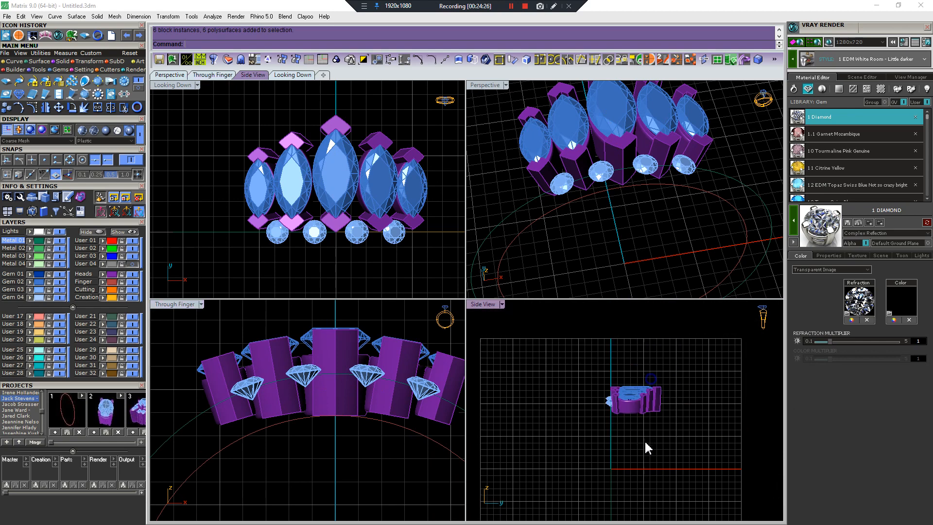
scroll(621, 413, up, 3)
drag(622, 431, 622, 431)
scroll(604, 410, up, 4)
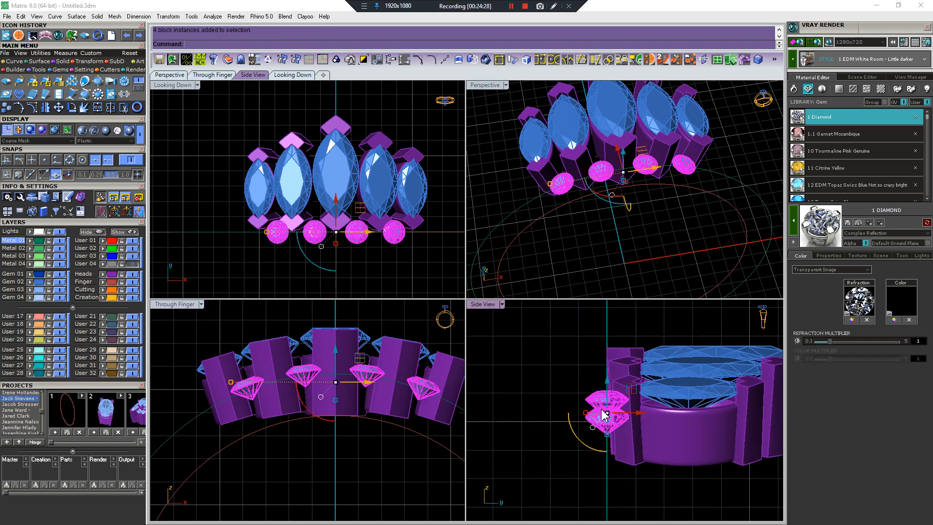
scroll(343, 366, up, 4)
drag(396, 389, 400, 365)
scroll(399, 365, down, 6)
key(Escape)
Mirror the five marquise diamonds and their heads across the horizontal axis to form a second row beyond the round diamonds
right_drag(577, 370, 602, 411)
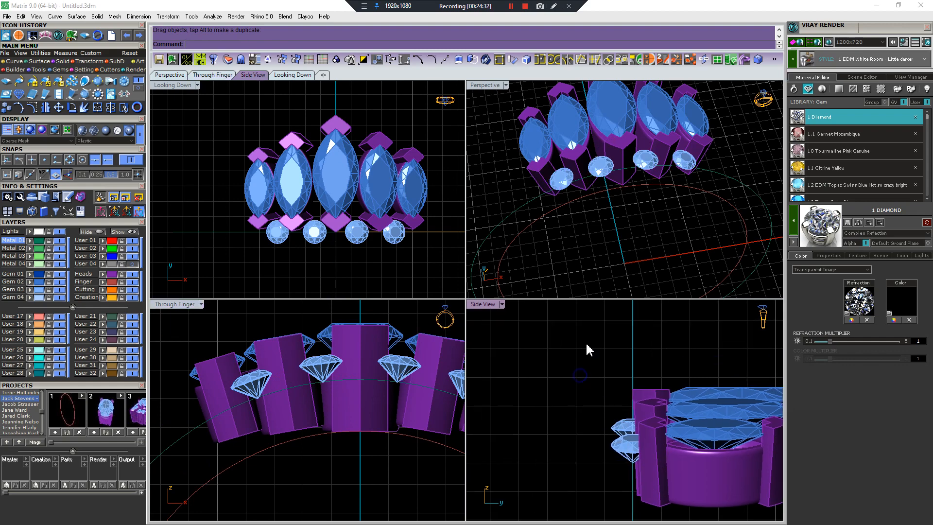
scroll(350, 250, down, 3)
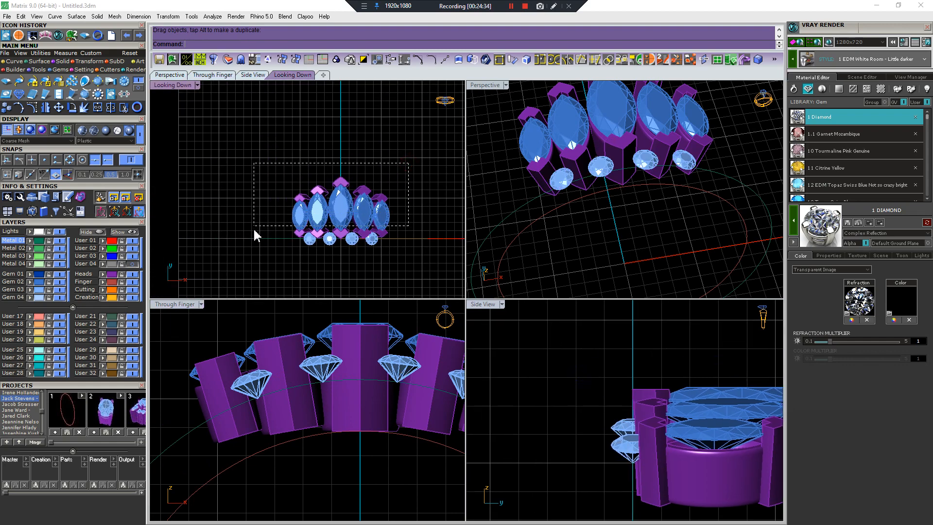
drag(254, 229, 254, 230)
key(ctrl+m)
click(276, 239)
click(245, 248)
click(242, 251)
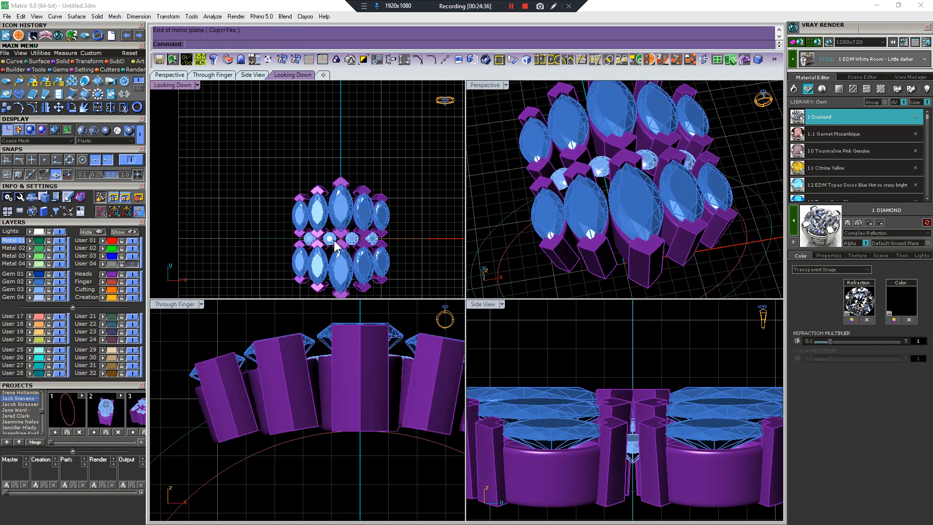
Examine the spacing between the two marquise rows and the round diamonds from above and in perspective
scroll(335, 247, up, 3)
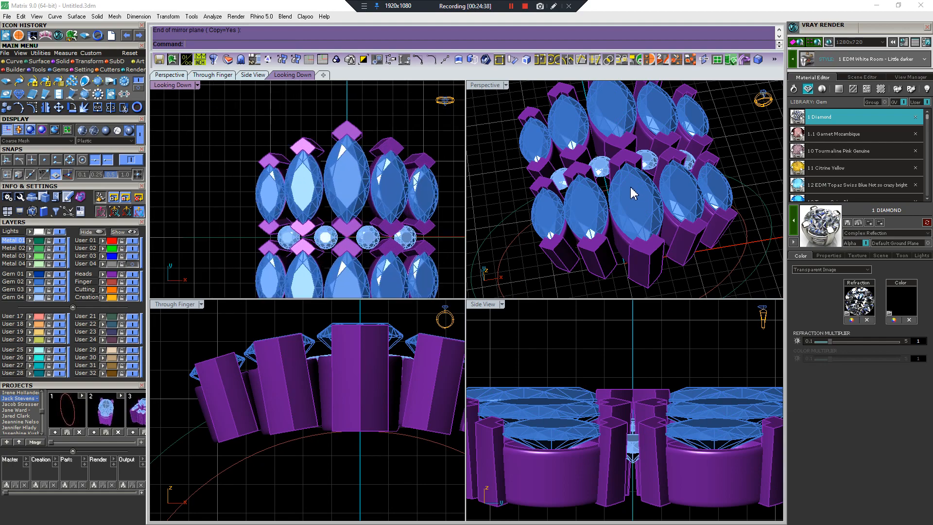
right_drag(631, 189, 601, 248)
scroll(645, 234, up, 4)
scroll(645, 237, down, 5)
scroll(601, 248, down, 4)
scroll(321, 242, down, 5)
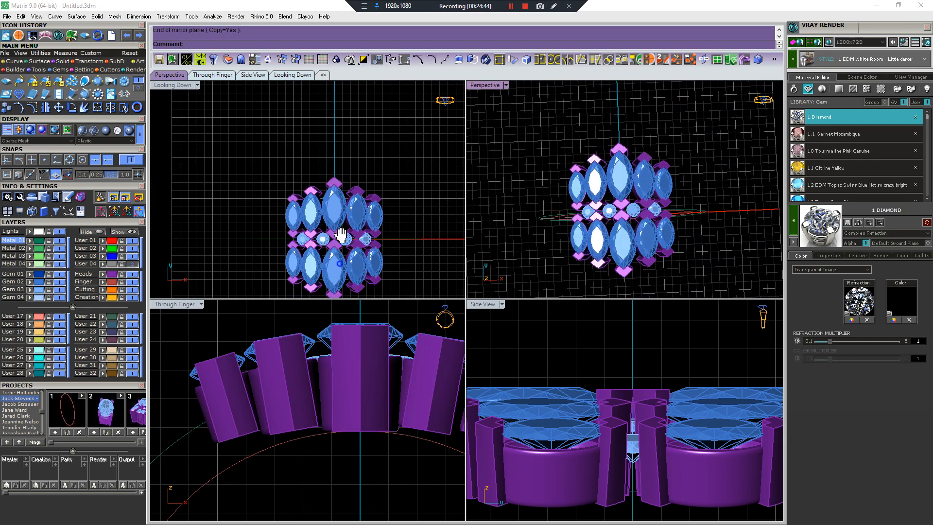
right_drag(339, 264, 340, 229)
scroll(358, 417, down, 4)
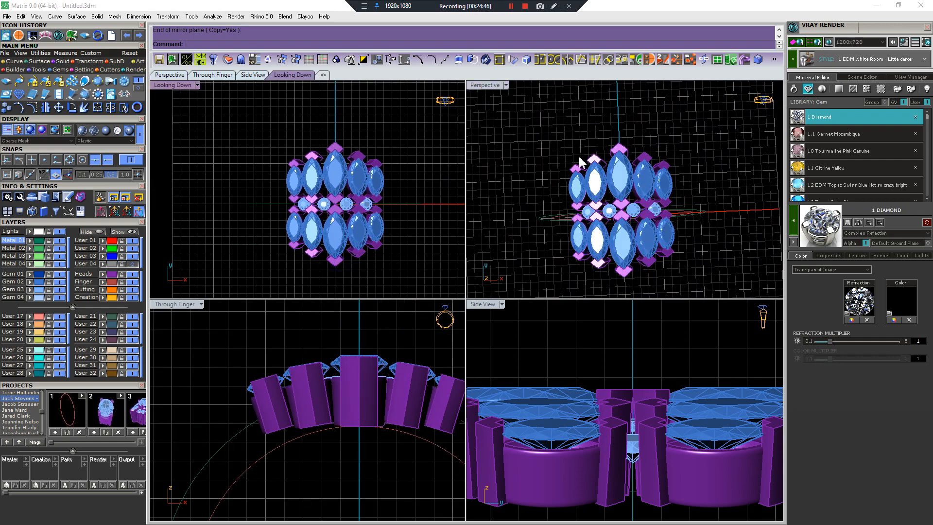
Select all the gems and heads and save the arrangement to project slot 11
scroll(259, 440, down, 9)
drag(223, 379, 372, 454)
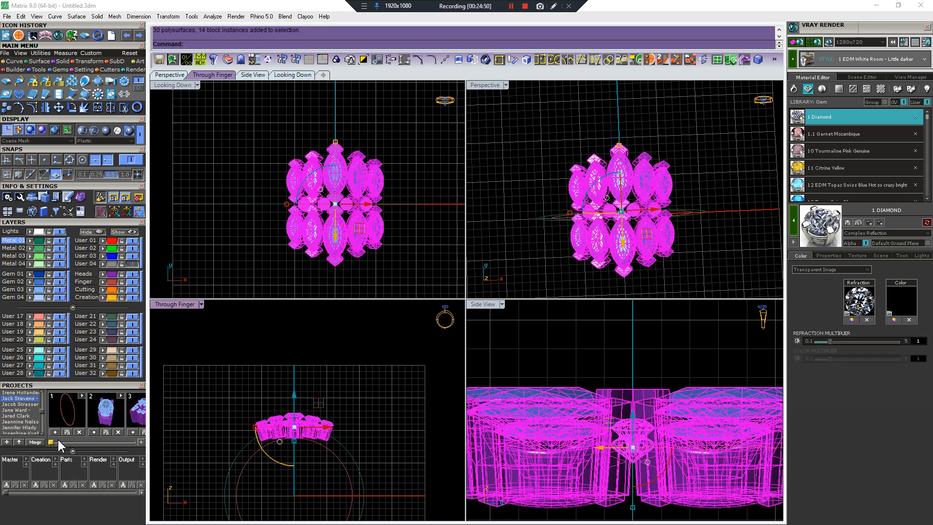
drag(59, 442, 136, 442)
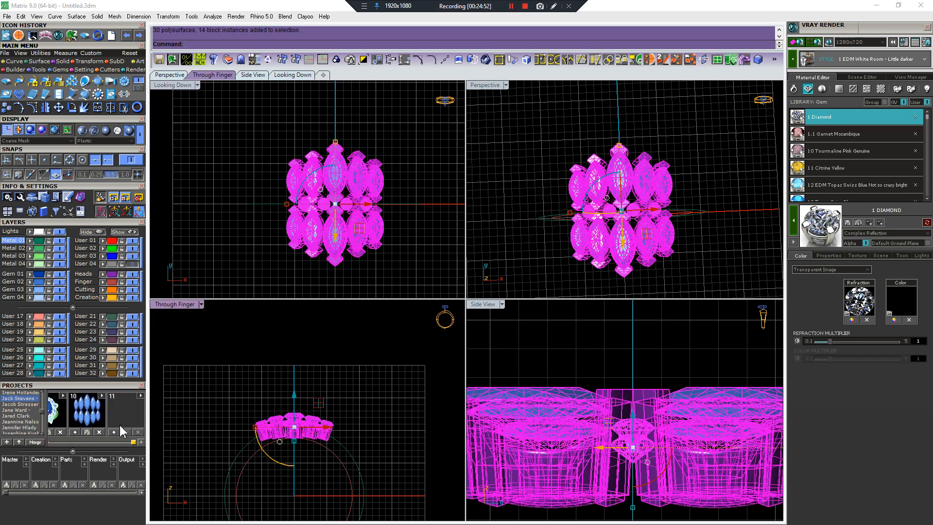
click(115, 432)
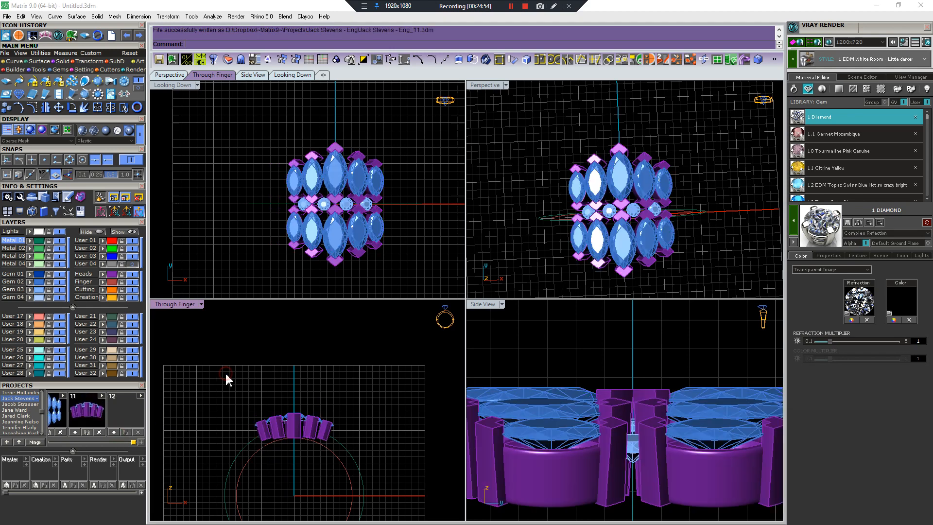
Extend the leftmost head of the front row down to the finger circle using the head-setting tool
scroll(245, 440, up, 3)
click(270, 428)
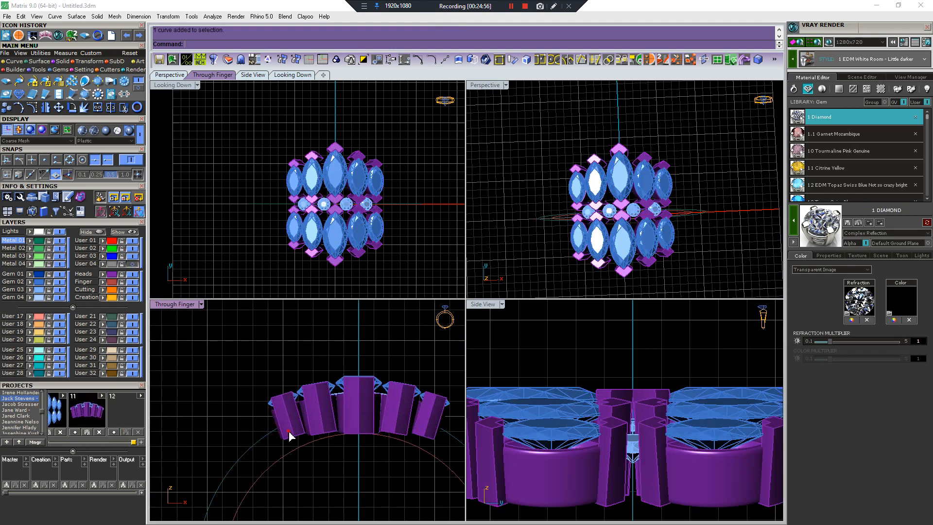
click(289, 435)
click(78, 70)
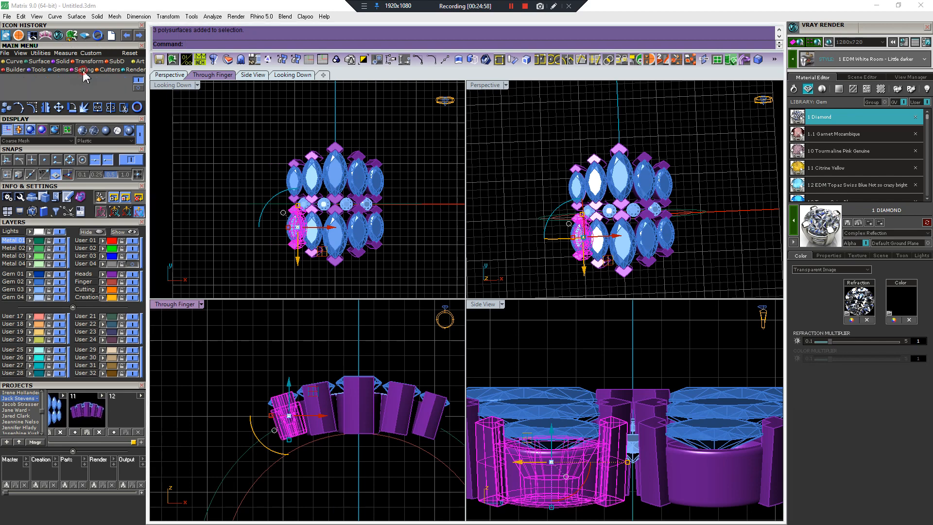
click(45, 82)
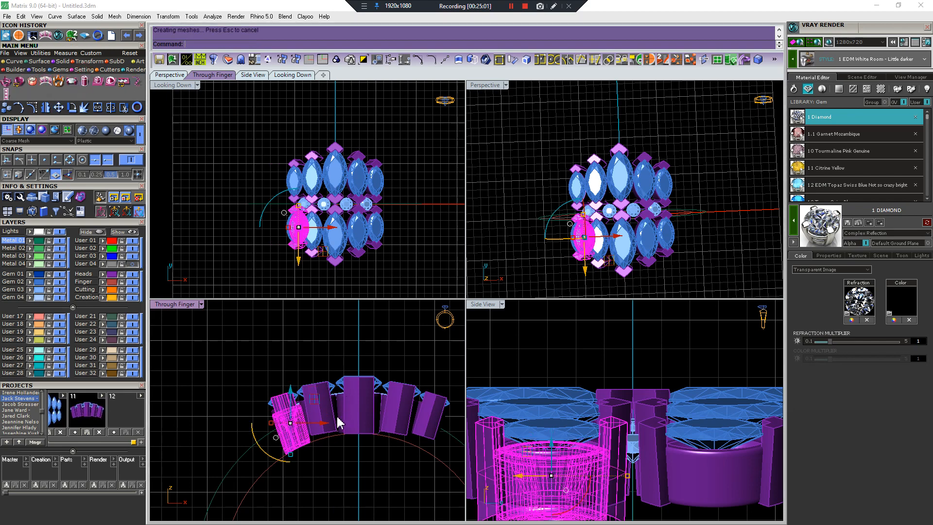
Extend the remaining heads of the front row down to the finger circle with the same tool
drag(328, 434, 394, 432)
click(395, 431)
right_click(396, 432)
click(429, 431)
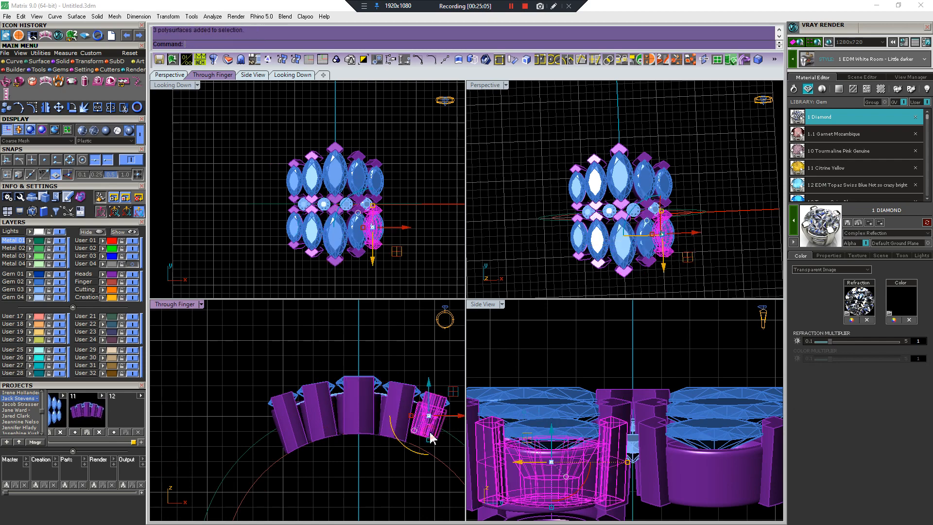
right_click(428, 431)
key(Escape)
Extend the two right-hand heads and the central head of the back row down to the finger circle
right_drag(683, 204, 588, 214)
click(624, 206)
key(Escape)
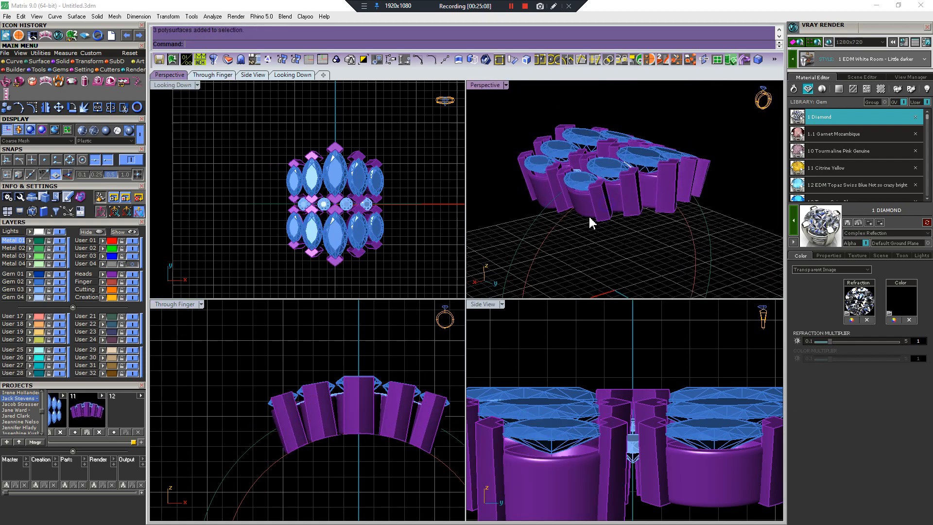
click(589, 212)
right_click(590, 211)
click(630, 204)
right_click(652, 253)
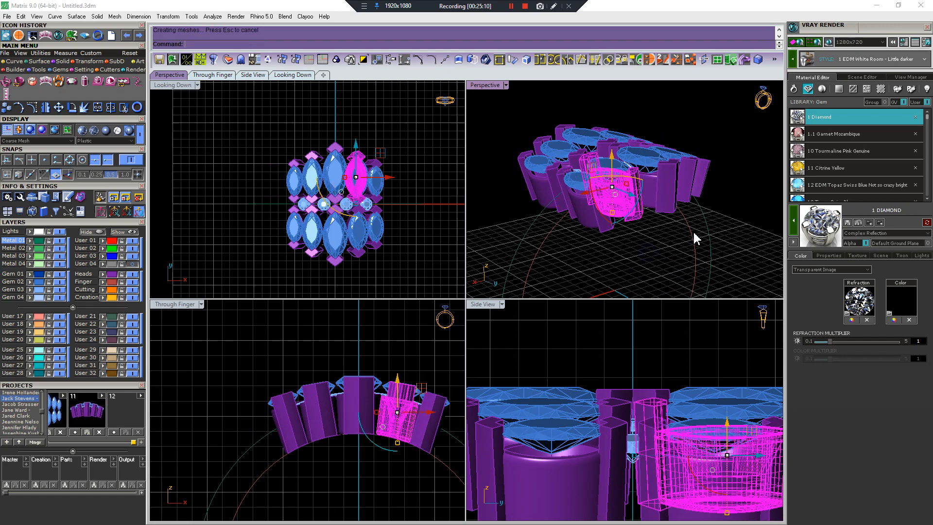
right_drag(694, 233, 650, 244)
click(650, 215)
right_click(654, 215)
Extend the two left-hand heads of the back row down to the finger circle
click(677, 208)
right_click(679, 210)
right_drag(680, 211, 693, 201)
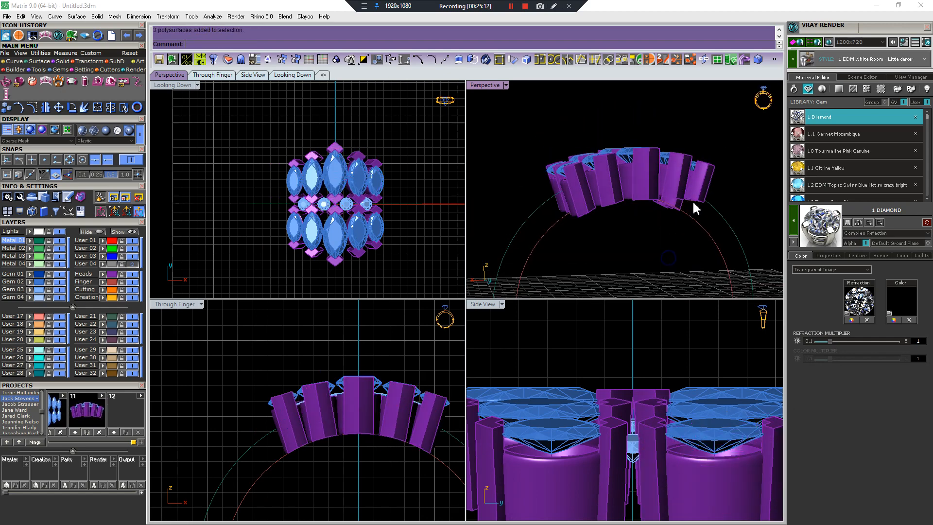
click(695, 196)
right_click(686, 197)
click(667, 188)
click(670, 185)
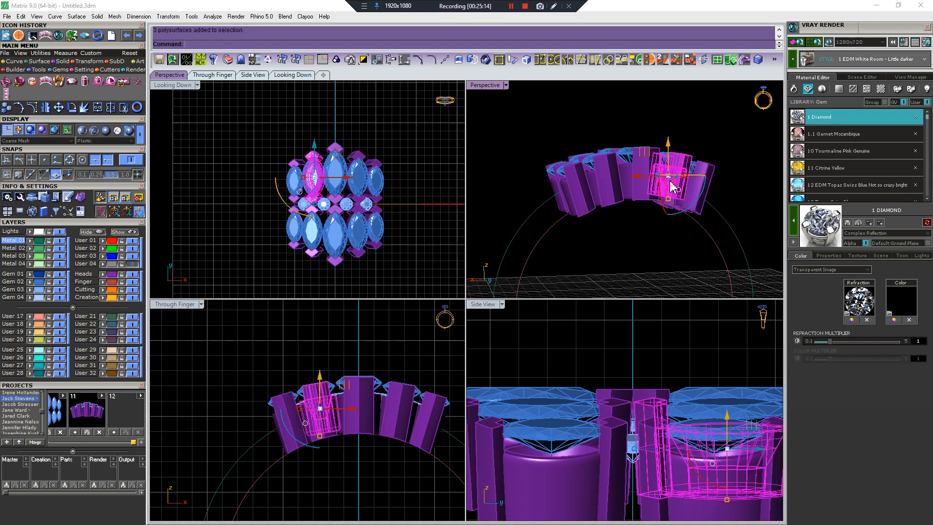
right_click(670, 185)
click(674, 141)
right_drag(674, 140, 649, 192)
scroll(644, 160, up, 3)
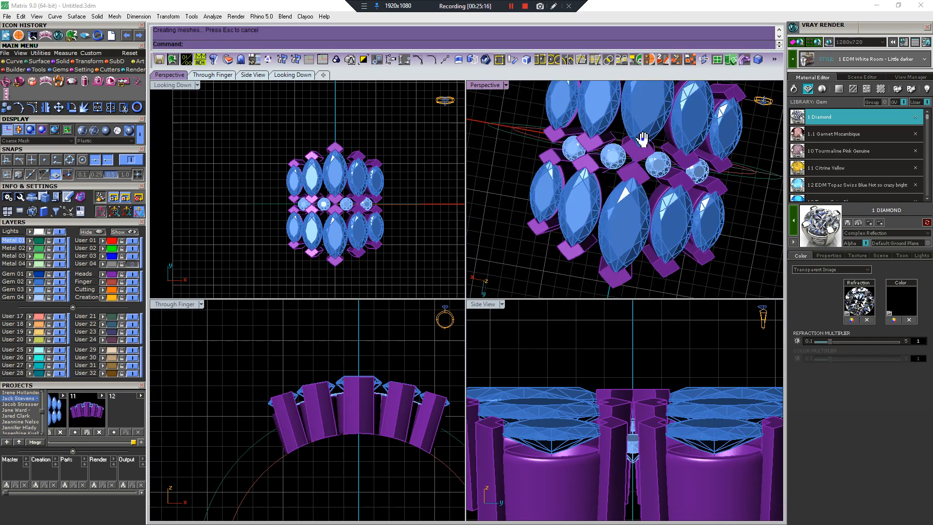
Try to fillet the top prong edges of the central heads in both rows with a radius of 0.5
right_drag(642, 140, 691, 168)
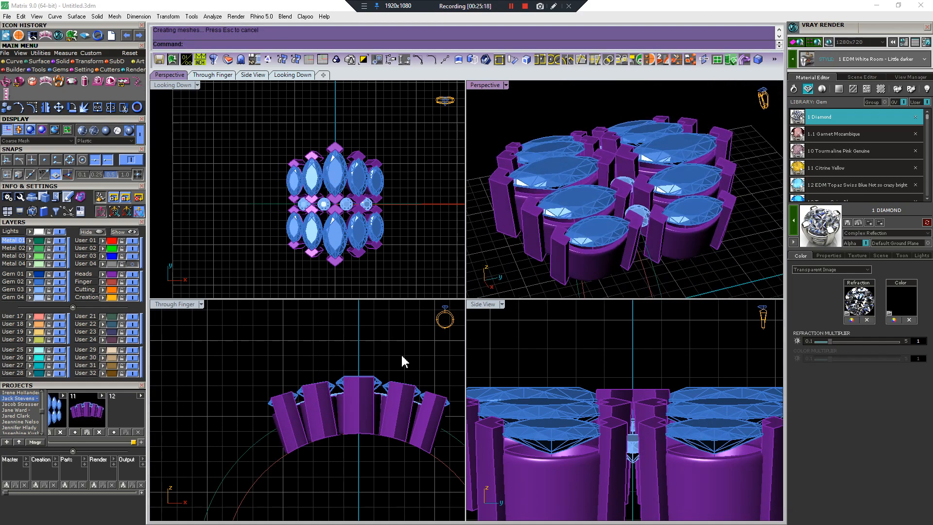
right_drag(337, 384, 299, 388)
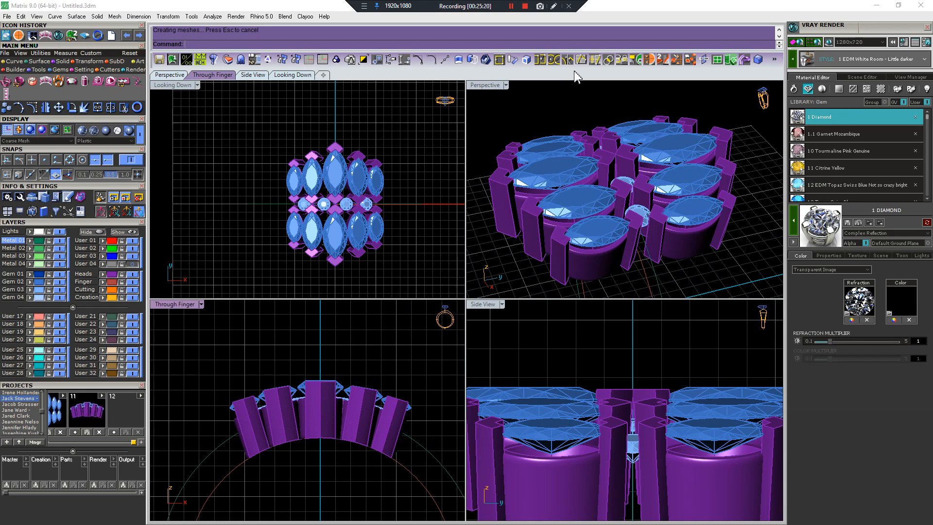
click(747, 60)
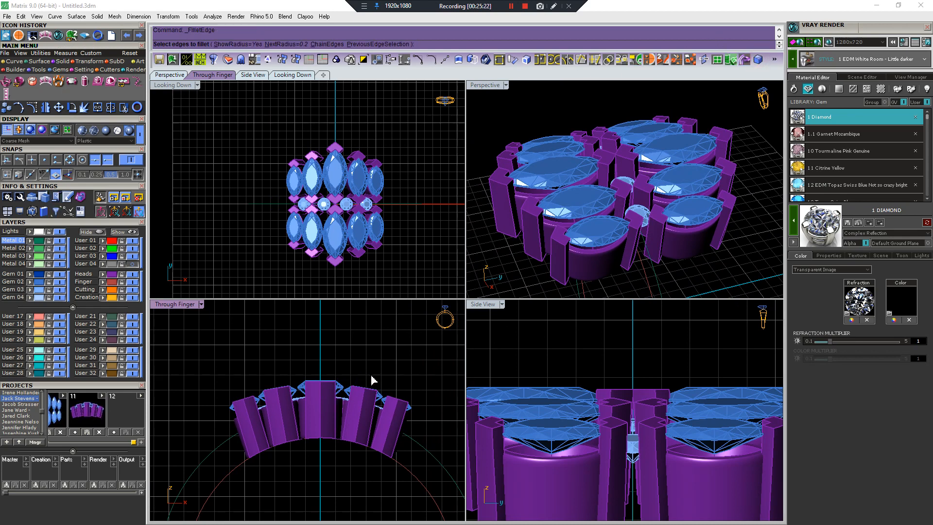
scroll(371, 374, up, 3)
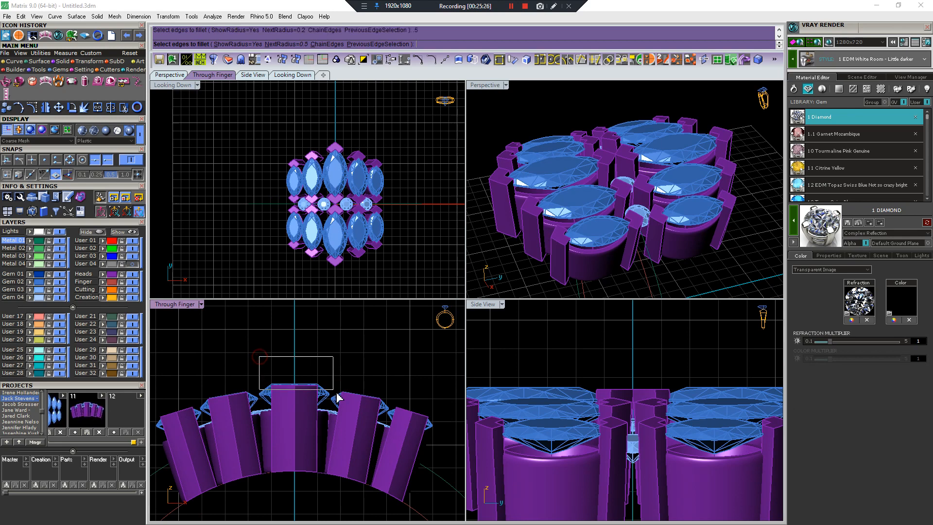
drag(339, 397, 338, 394)
scroll(668, 191, up, 5)
right_click(574, 154)
right_click(574, 154)
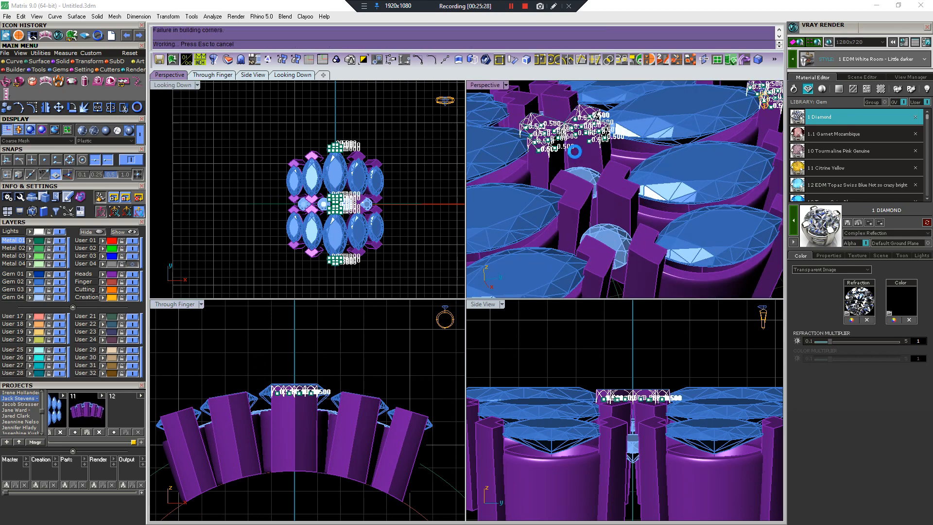
key(ctrl+z)
Fillet the top prong edges of the central heads in both rows with a radius of 0.25
right_click(574, 155)
text(.2)
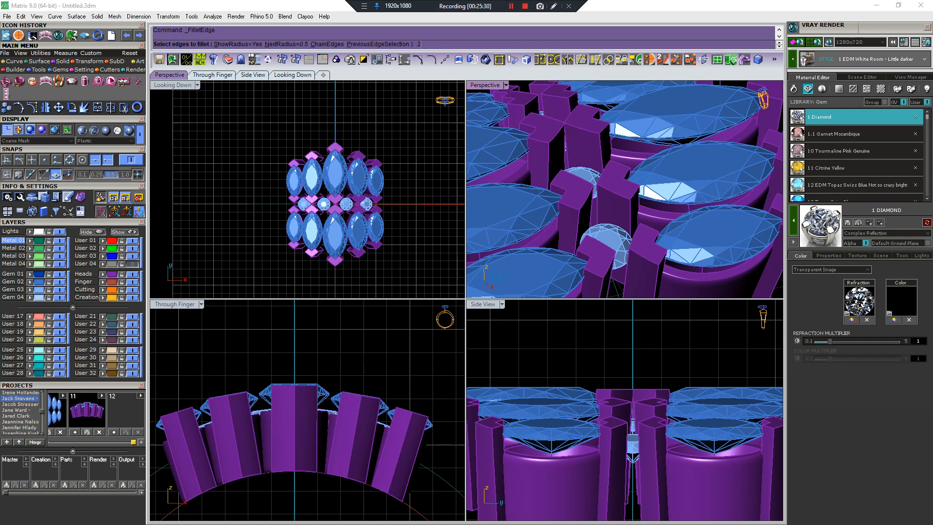
text(5)
key(Return)
click(265, 369)
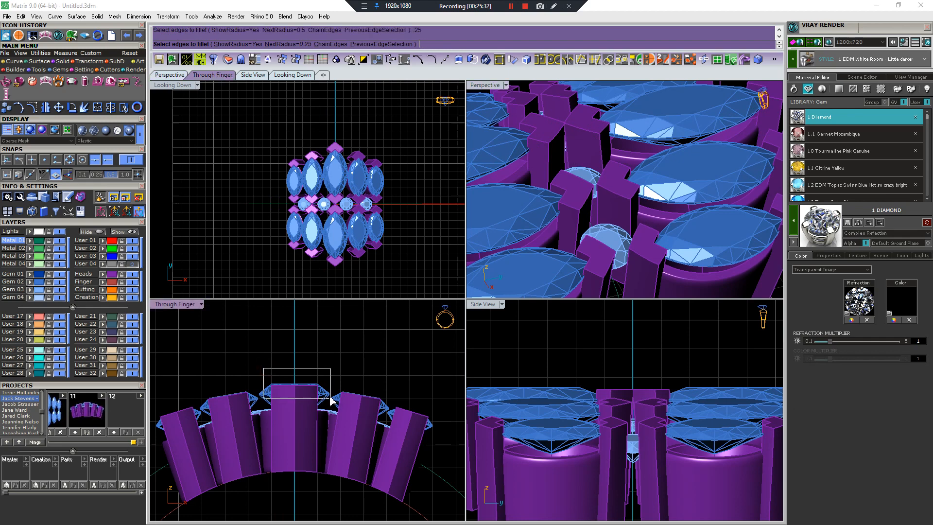
drag(330, 400, 331, 400)
right_click(591, 155)
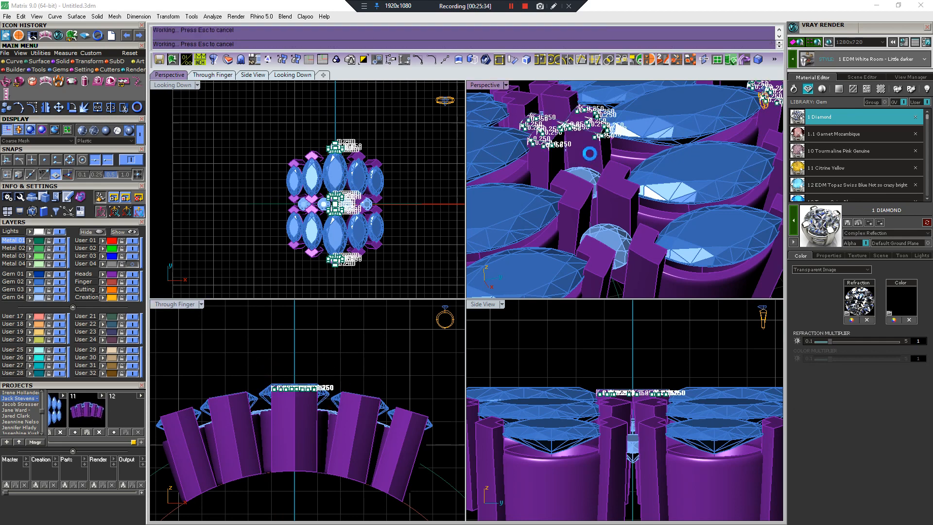
right_drag(590, 156, 764, 150)
scroll(706, 152, down, 5)
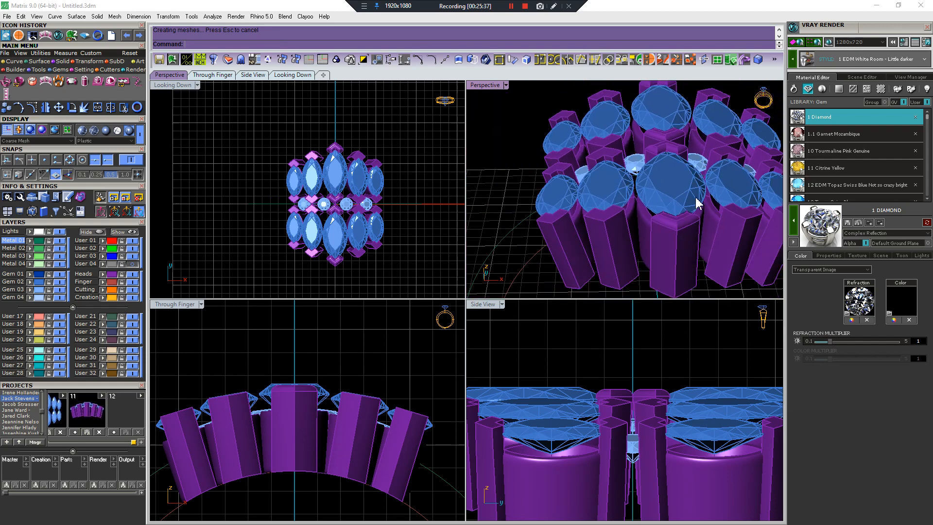
Fillet the top prong edges of the two pairs of heads left of centre with the same 0.25 radius
scroll(258, 381, up, 3)
right_click(273, 370)
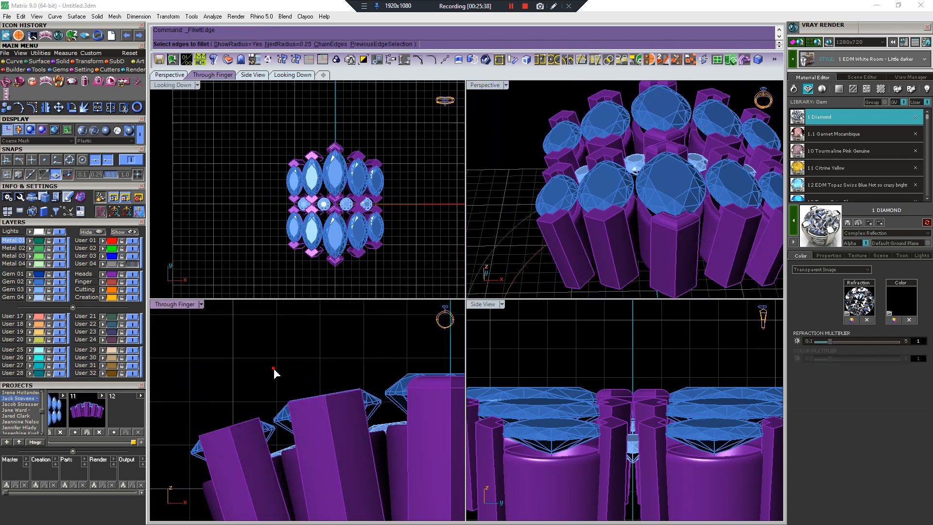
drag(377, 417, 371, 408)
right_click(369, 407)
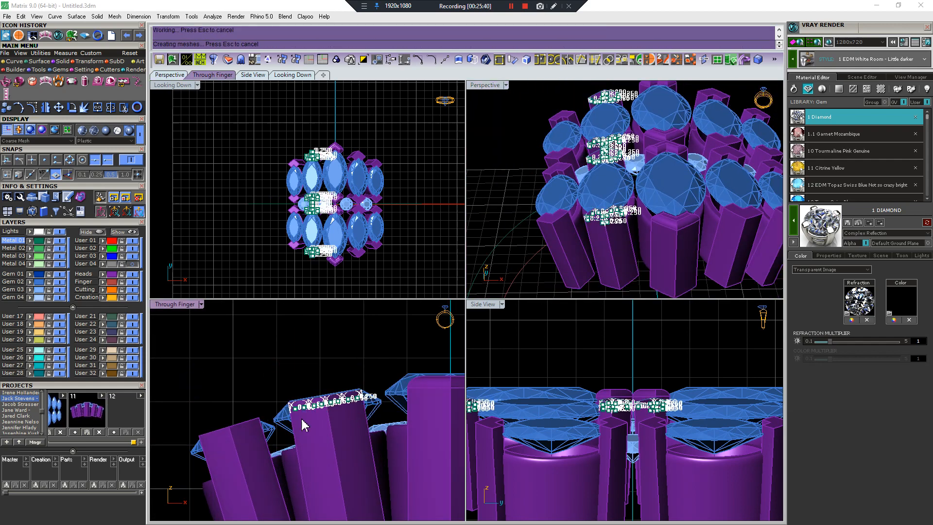
right_drag(302, 419, 354, 379)
right_click(235, 371)
drag(230, 361, 320, 408)
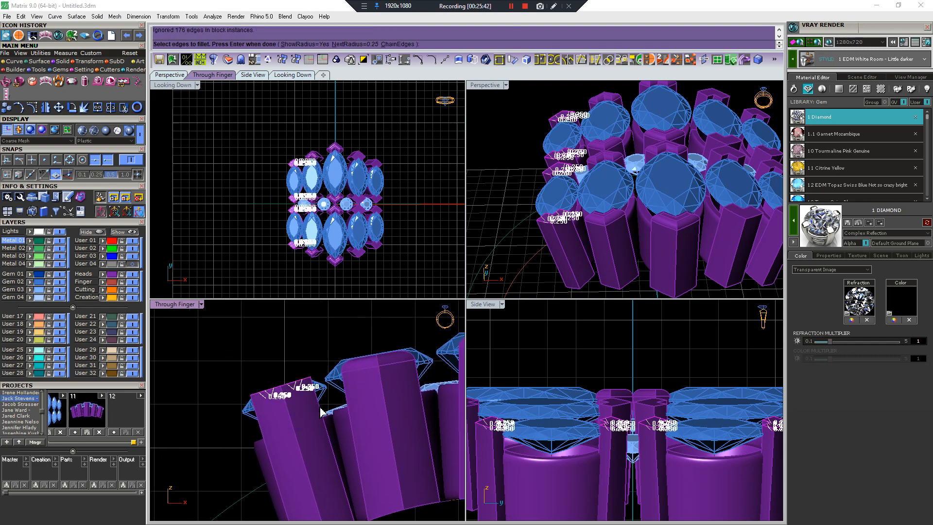
right_click(320, 407)
right_click(319, 406)
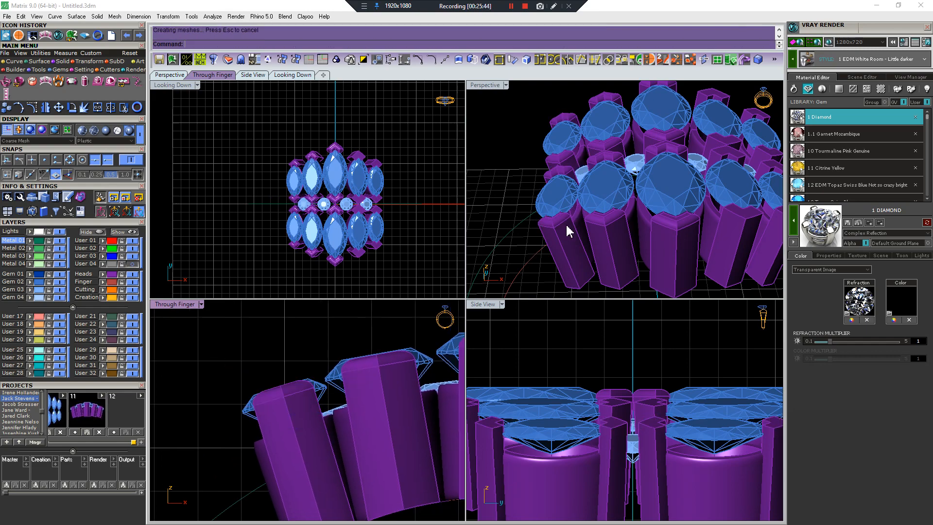
Fillet the top prong edges of the heads immediately right of centre with the 0.25 radius
right_drag(570, 231, 547, 279)
mouse_move(457, 404)
right_down()
mouse_move(282, 429)
mouse_move(163, 430)
right_up()
scroll(354, 417, up, 6)
right_drag(354, 416, 303, 411)
right_click(284, 324)
drag(283, 324, 295, 344)
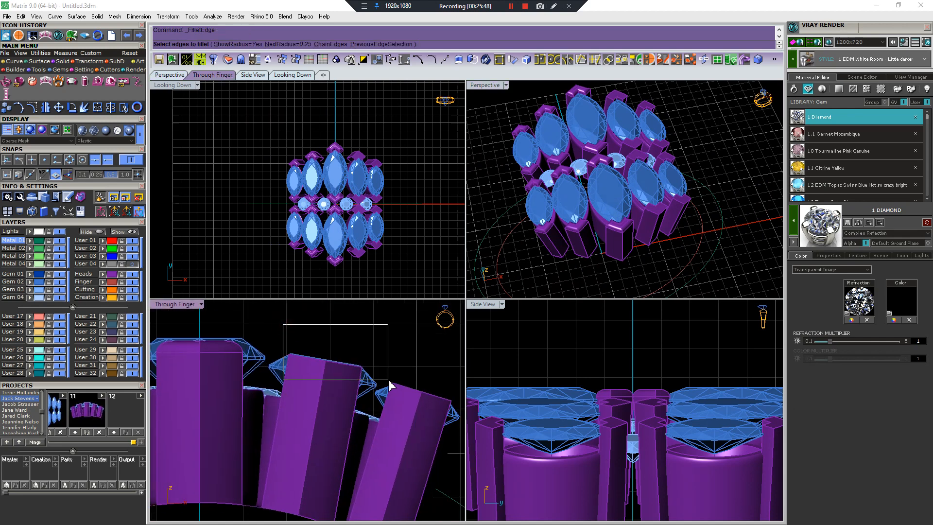
drag(389, 381, 389, 381)
right_drag(390, 381, 355, 375)
right_click(352, 377)
right_click(352, 376)
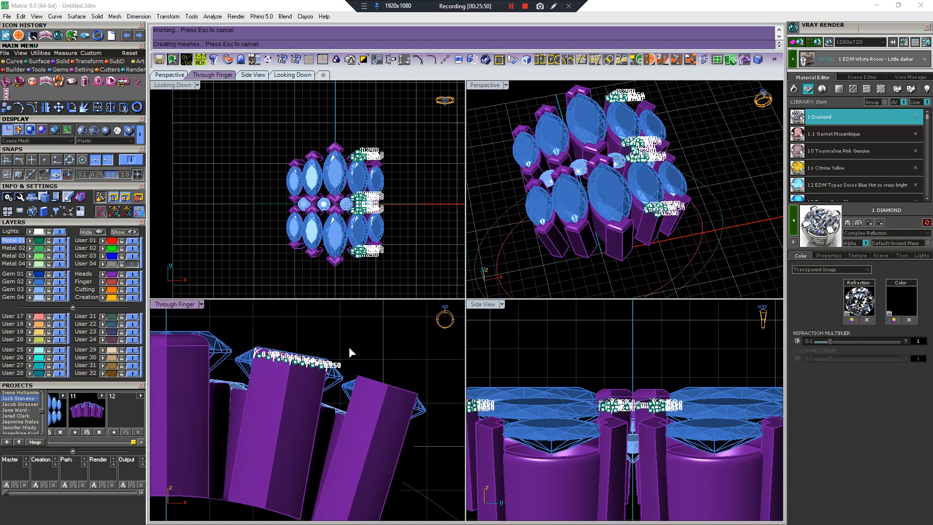
Fillet the top prong edges of the rightmost heads in both rows with the 0.25 radius
drag(439, 419, 439, 412)
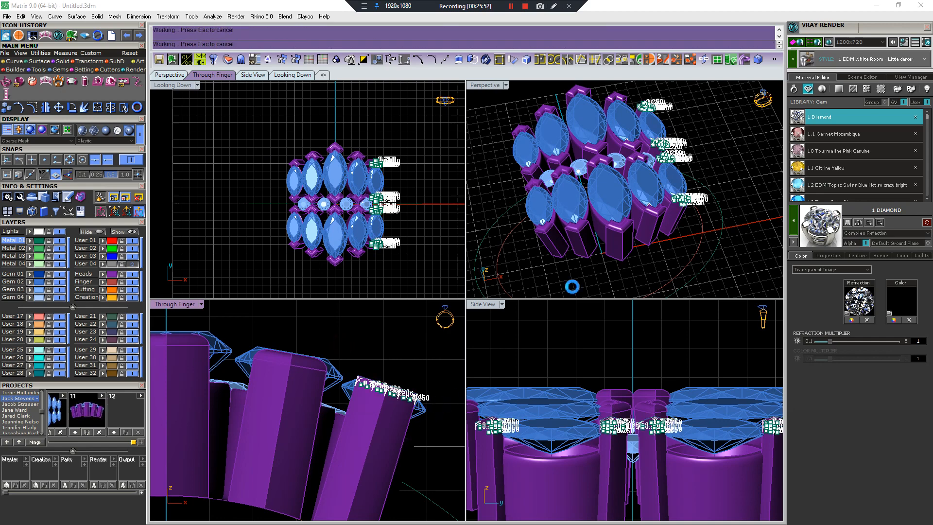
right_click(601, 222)
right_drag(602, 223, 591, 256)
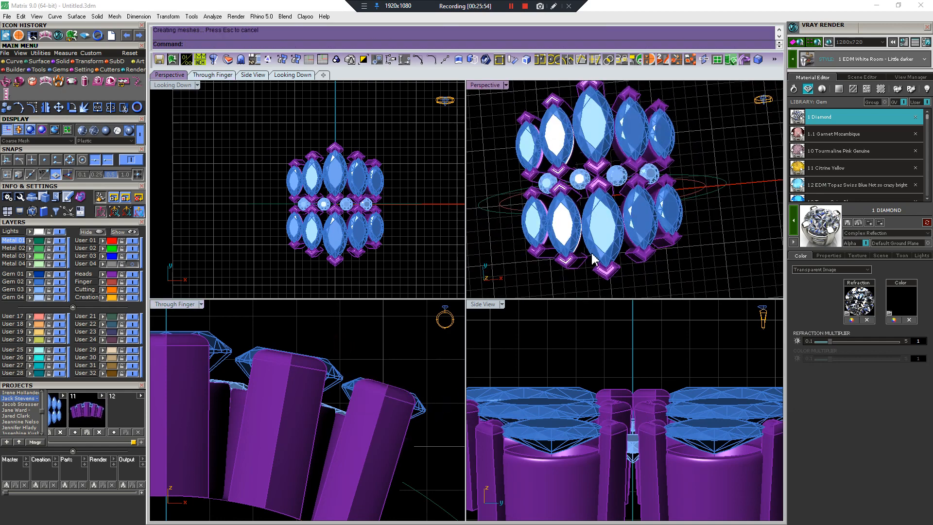
scroll(357, 408, down, 8)
right_drag(306, 420, 373, 389)
right_drag(544, 227, 625, 171)
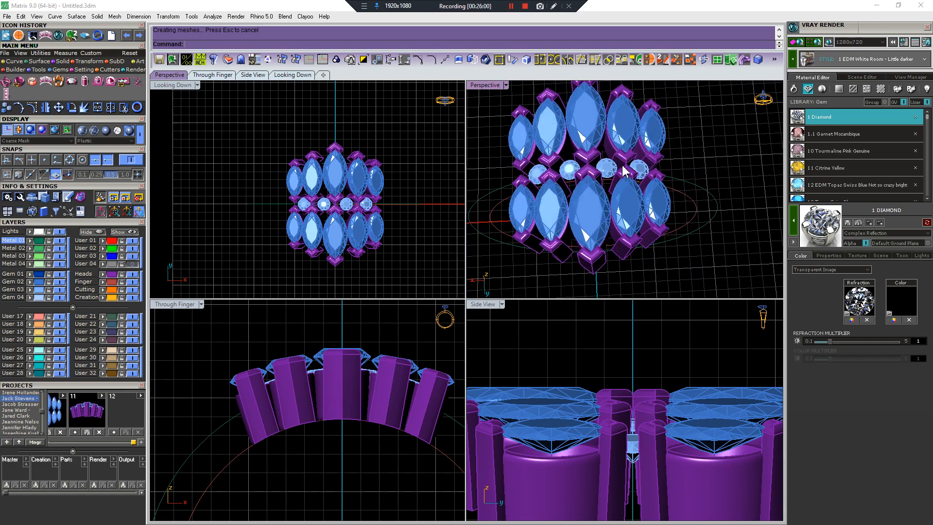
Select all the gems and heads and save them as version 12 in the project
scroll(672, 234, down, 5)
right_drag(672, 235, 654, 205)
drag(539, 134, 773, 257)
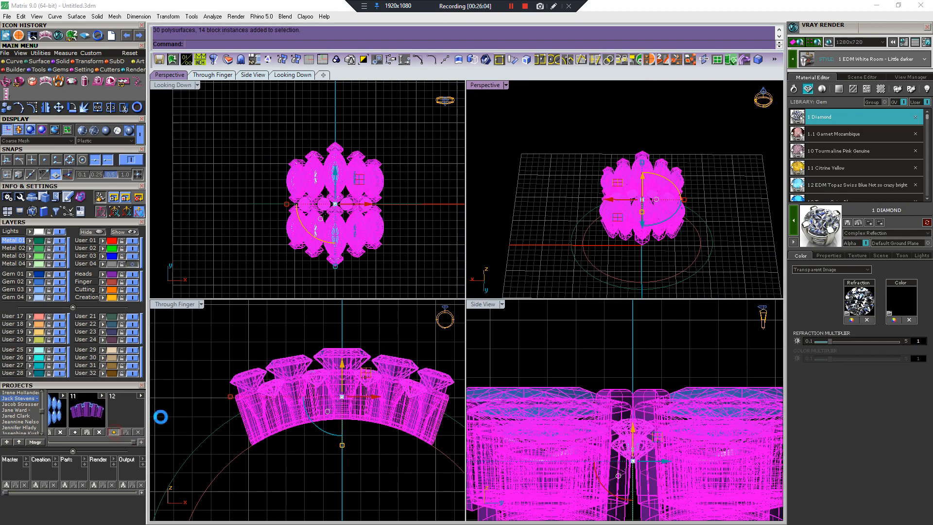
click(546, 350)
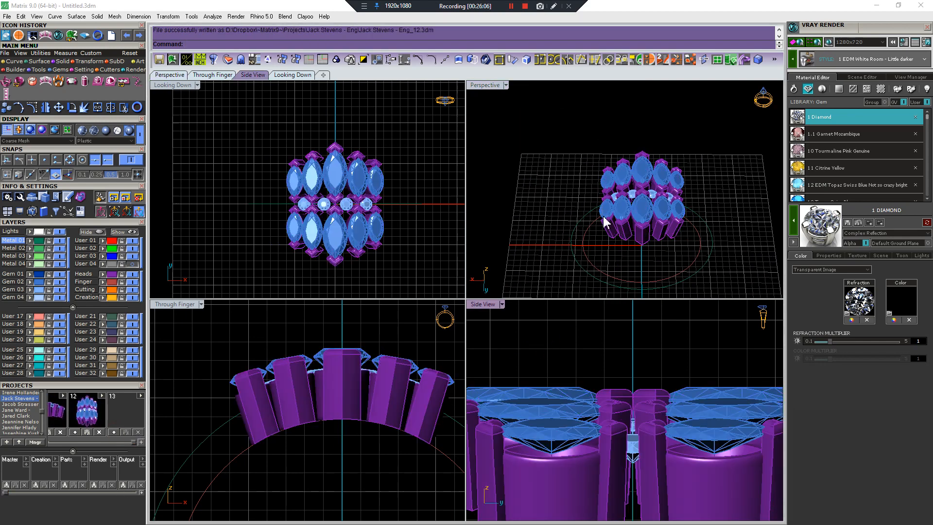
Start Head Builder on the second round diamond from the left in the middle row
right_drag(604, 223, 635, 208)
scroll(635, 208, up, 5)
scroll(328, 198, up, 8)
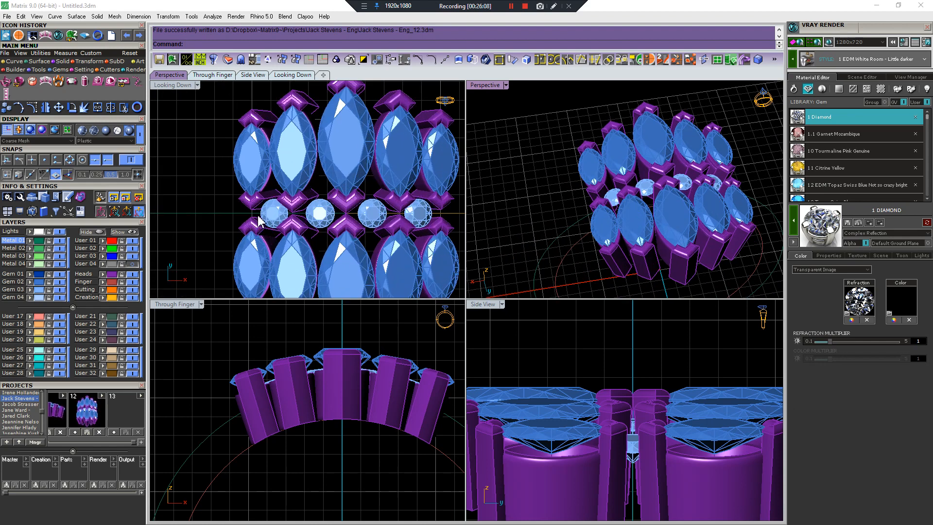
scroll(262, 219, up, 3)
scroll(378, 224, down, 3)
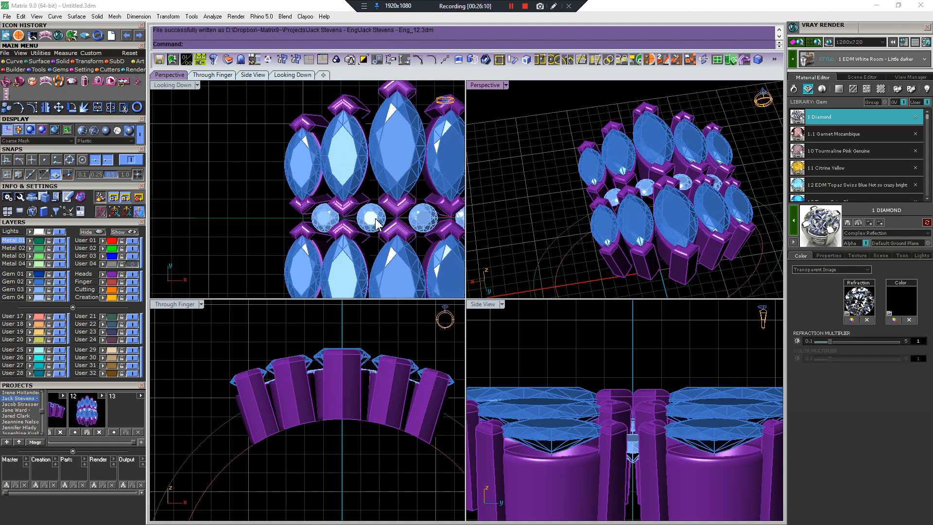
click(378, 224)
scroll(378, 224, up, 4)
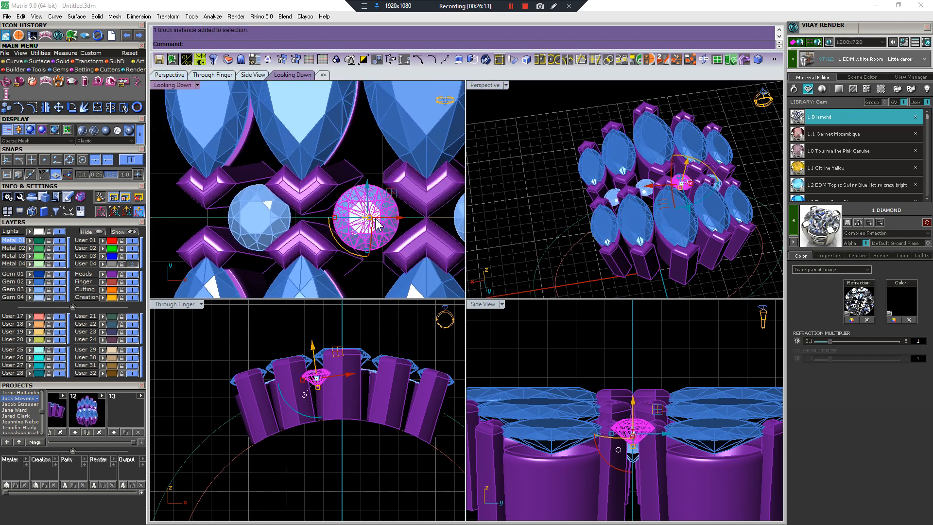
key(F6)
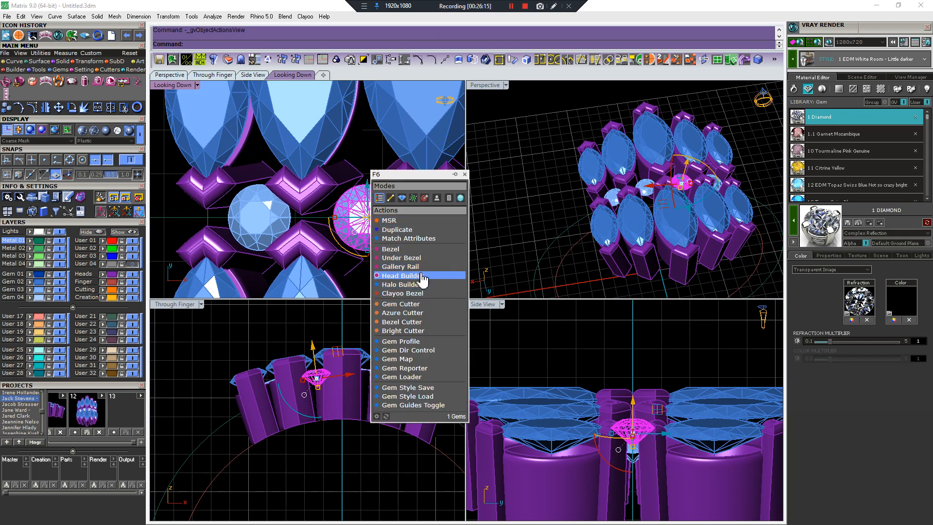
click(401, 276)
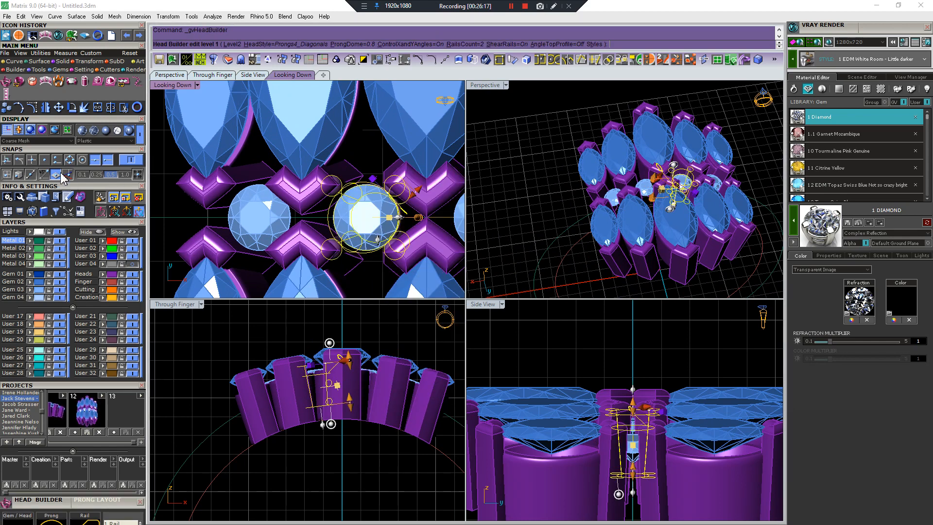
Apply the four-prong head style 1.mss and set the prong layout to Prongs4 Sides Top Bottom
drag(692, 209, 645, 158)
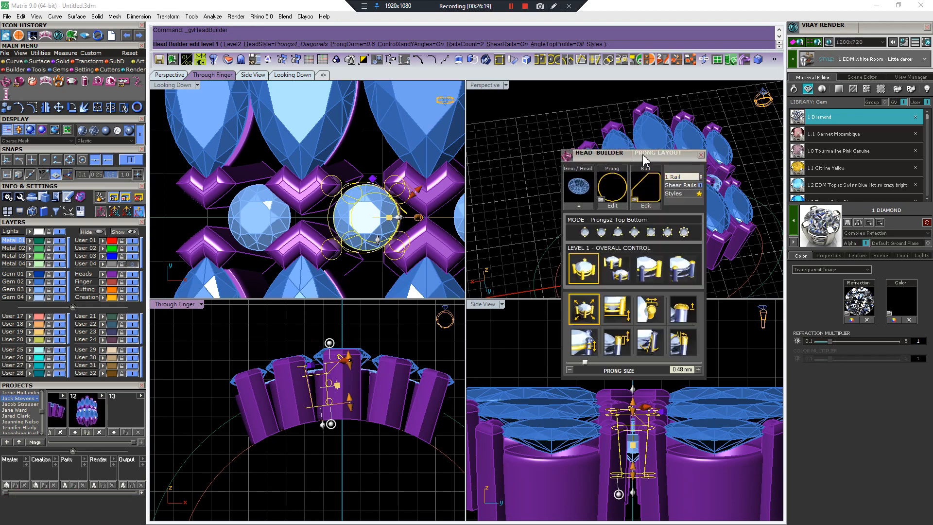
click(635, 233)
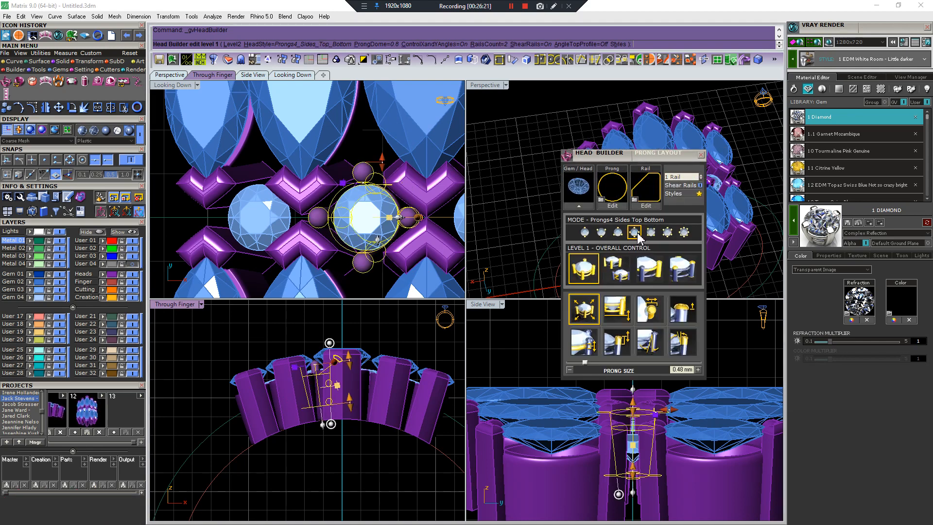
click(682, 194)
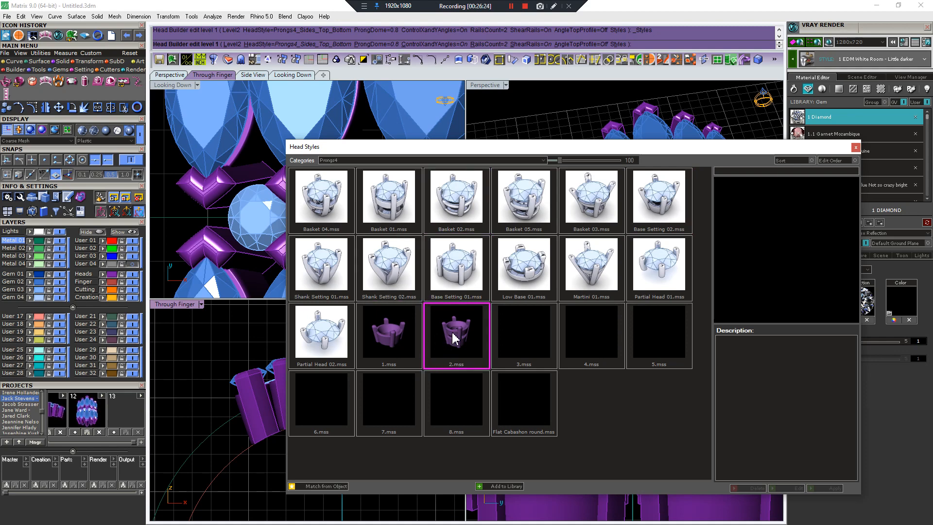
click(397, 348)
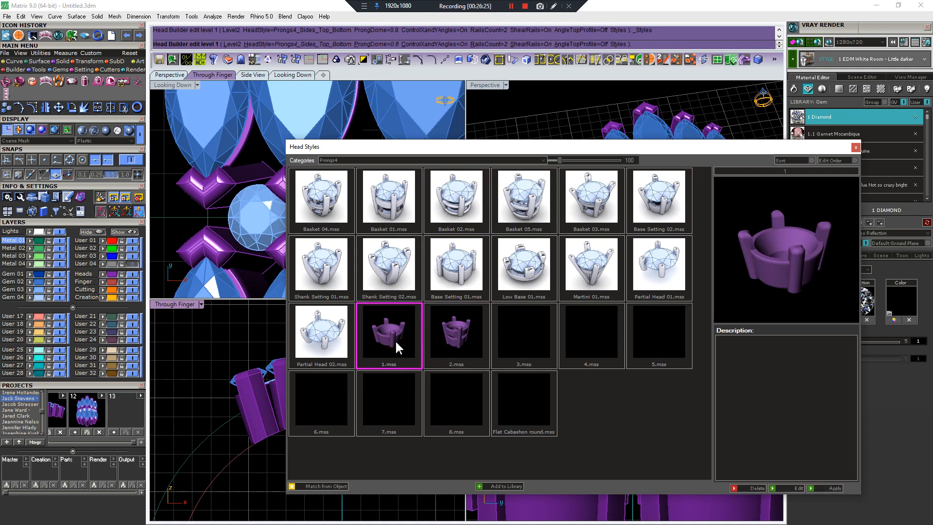
click(813, 490)
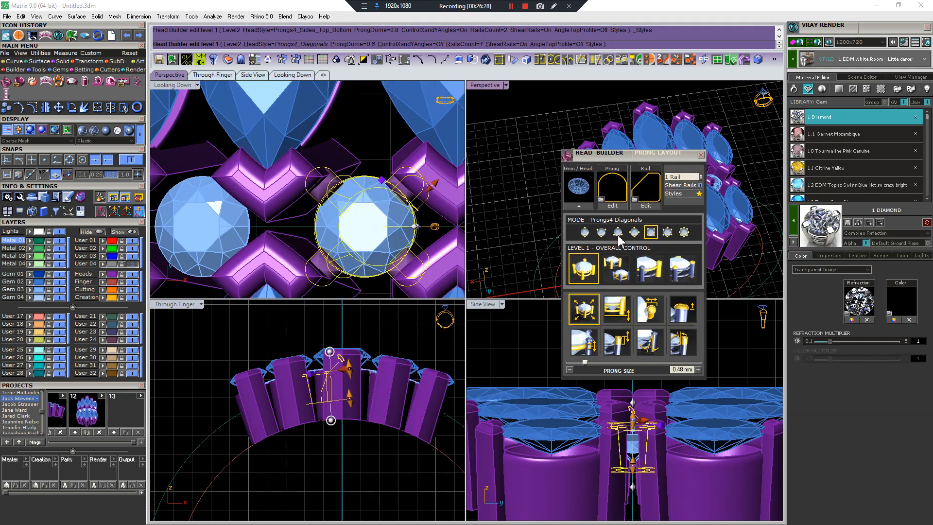
click(635, 232)
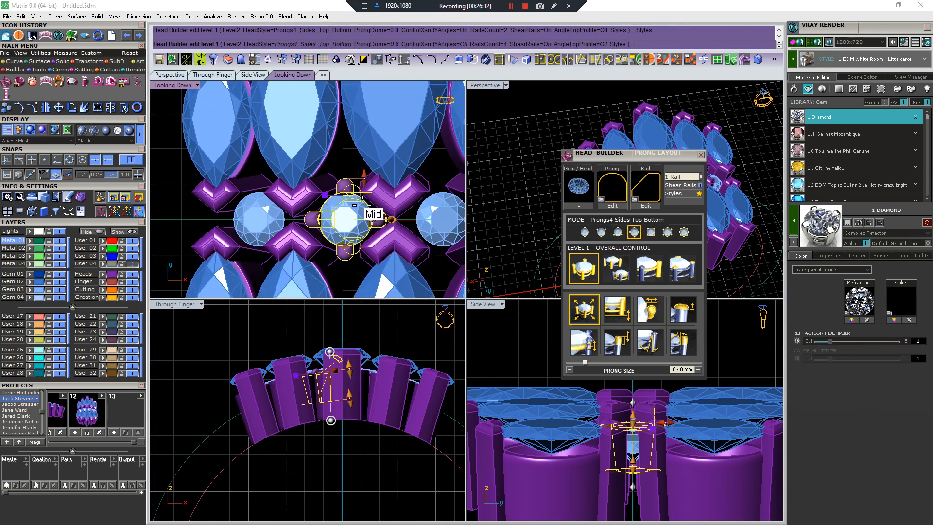
Lower the base of the round diamond's head to the finger circle with a head drop of about -2.52 mm
scroll(362, 206, down, 4)
scroll(340, 404, up, 4)
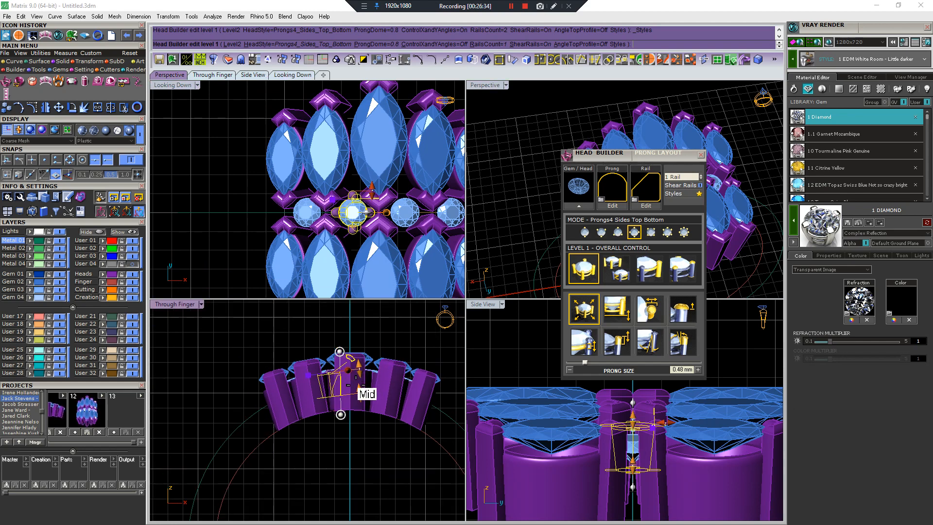
drag(336, 410, 337, 454)
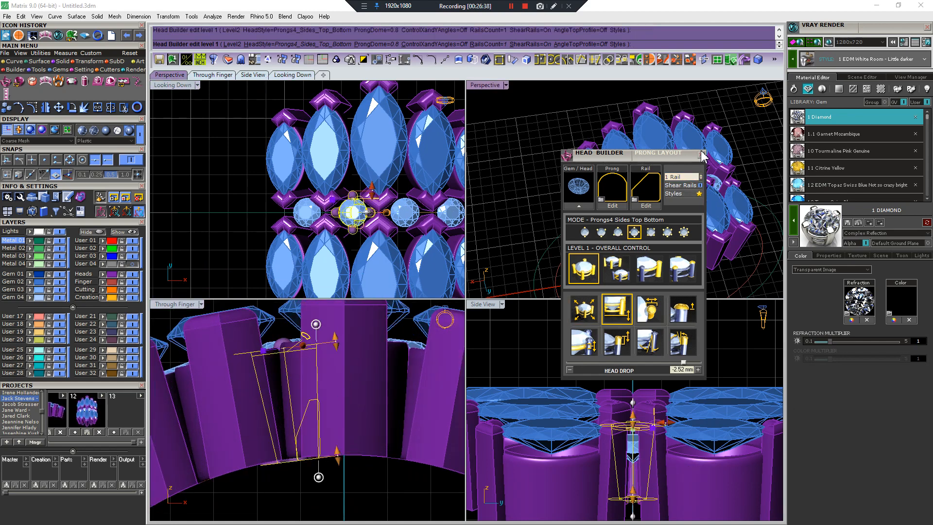
click(701, 155)
scroll(673, 194, up, 6)
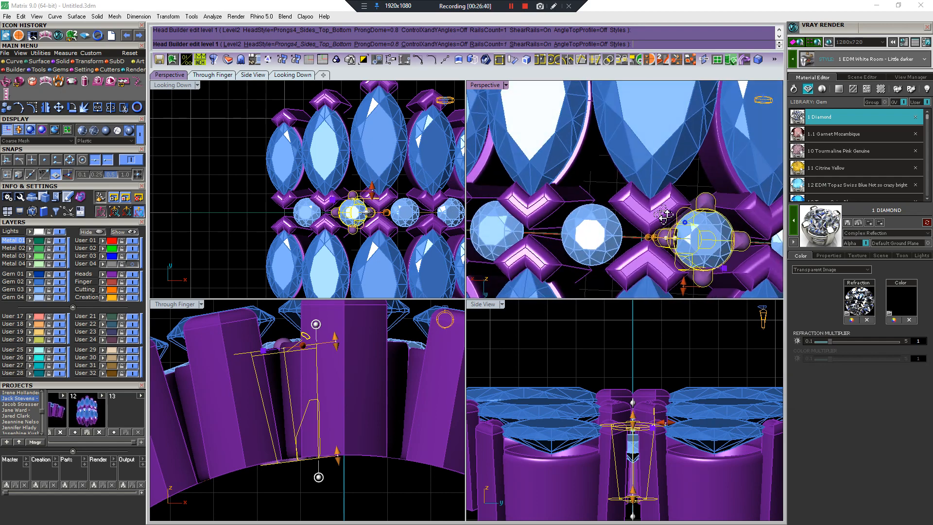
right_drag(664, 216, 659, 181)
right_drag(295, 389, 294, 412)
scroll(296, 413, down, 5)
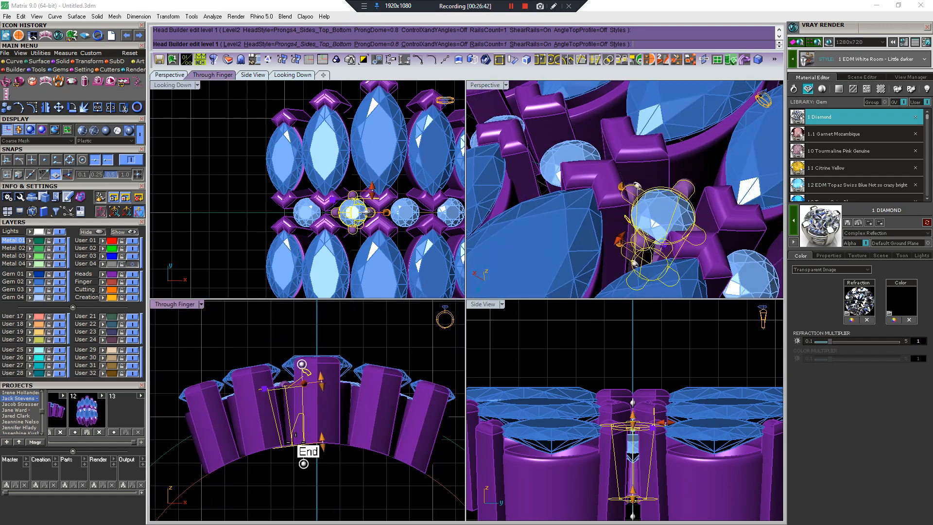
Tilt the base of the round diamond's head to a head angle X of about 3.36° and finish the head
scroll(304, 461, up, 7)
drag(317, 463, 322, 460)
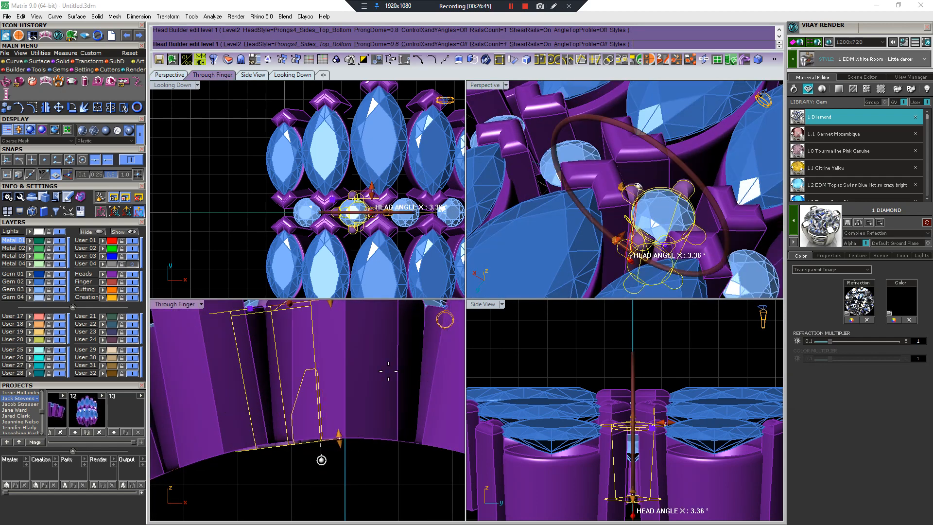
scroll(528, 248, down, 2)
right_click(377, 214)
right_drag(381, 217, 334, 214)
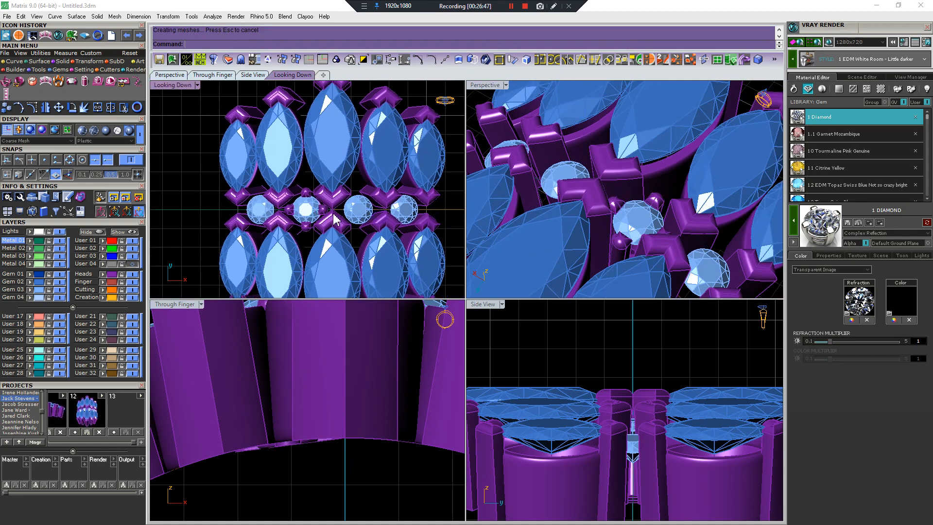
Apply the finished four-prong head style to the other three round diamonds in the middle row
click(355, 205)
shift+click(404, 204)
shift+click(267, 210)
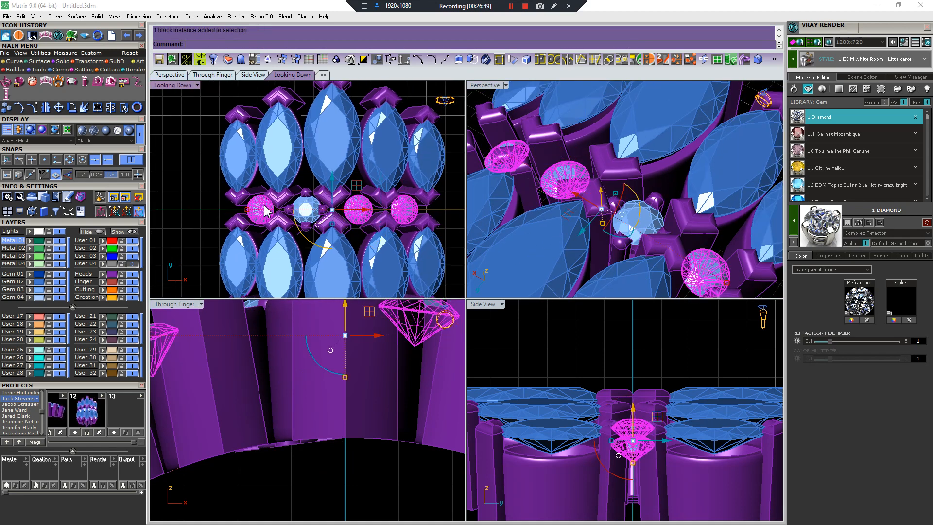
key(F6)
click(320, 209)
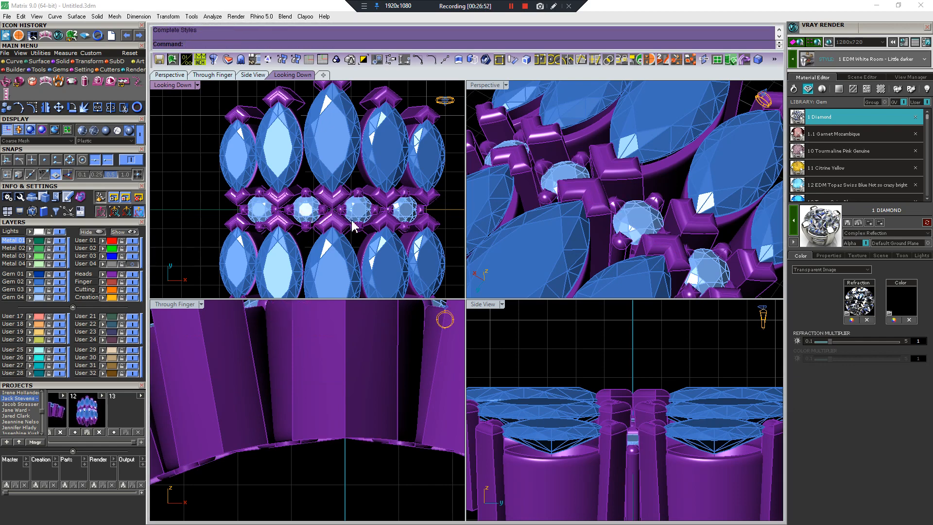
Move one row of marquise diamonds and heads away from the round-diamond row
scroll(645, 195, down, 8)
right_drag(645, 195, 658, 250)
scroll(679, 228, up, 4)
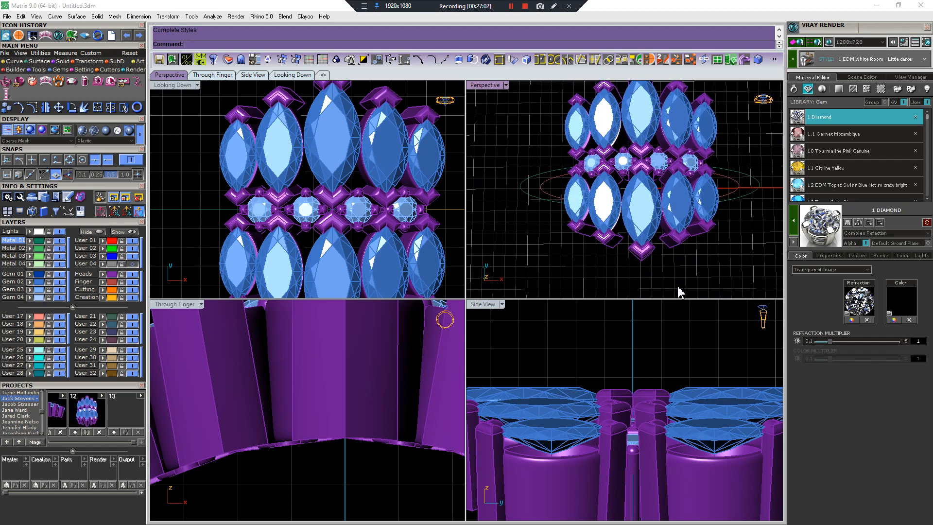
right_drag(602, 198, 621, 144)
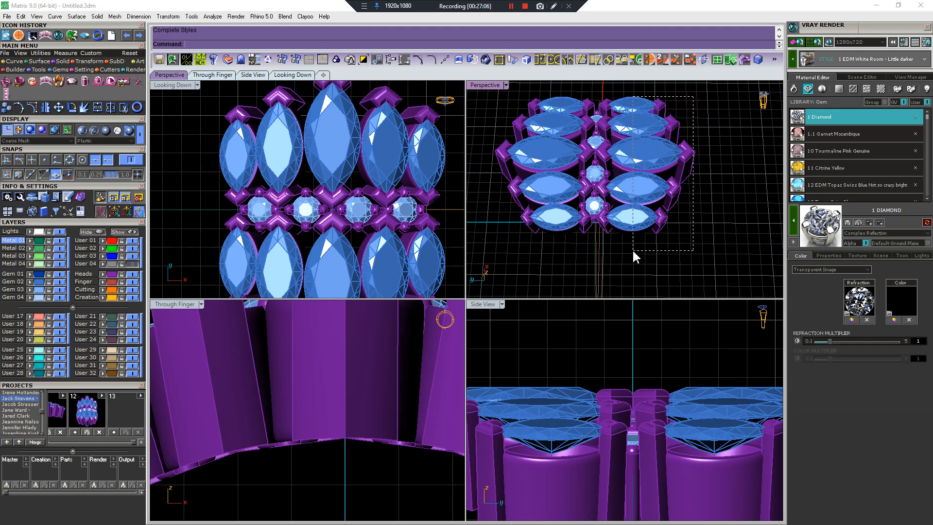
click(637, 209)
drag(636, 209, 715, 209)
Move the opposite marquise row away as well and examine the exposed round-diamond heads
scroll(558, 119, down, 8)
key(F6)
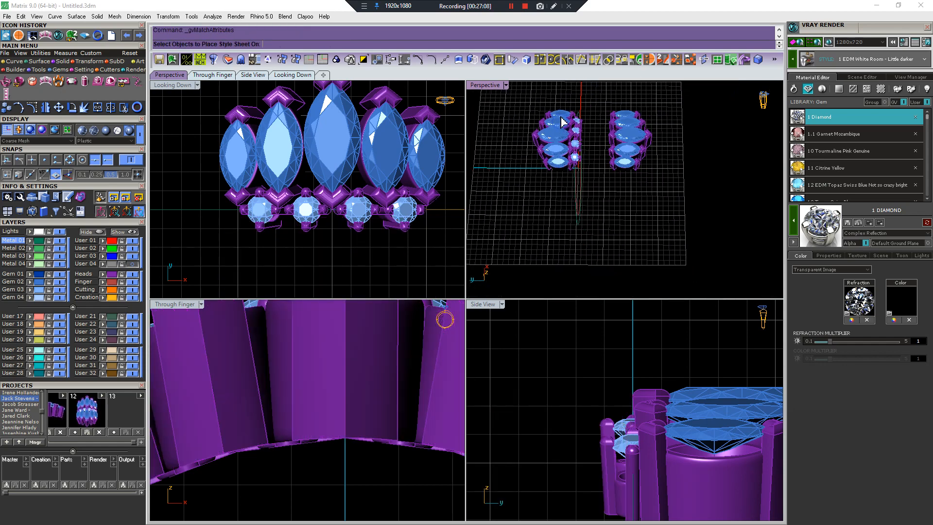
drag(562, 93, 546, 170)
right_click(506, 144)
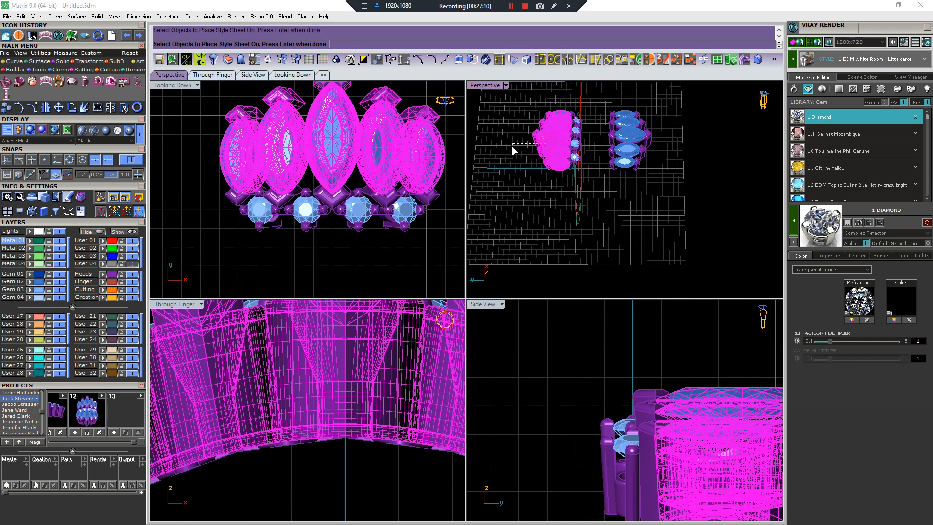
drag(540, 170, 524, 188)
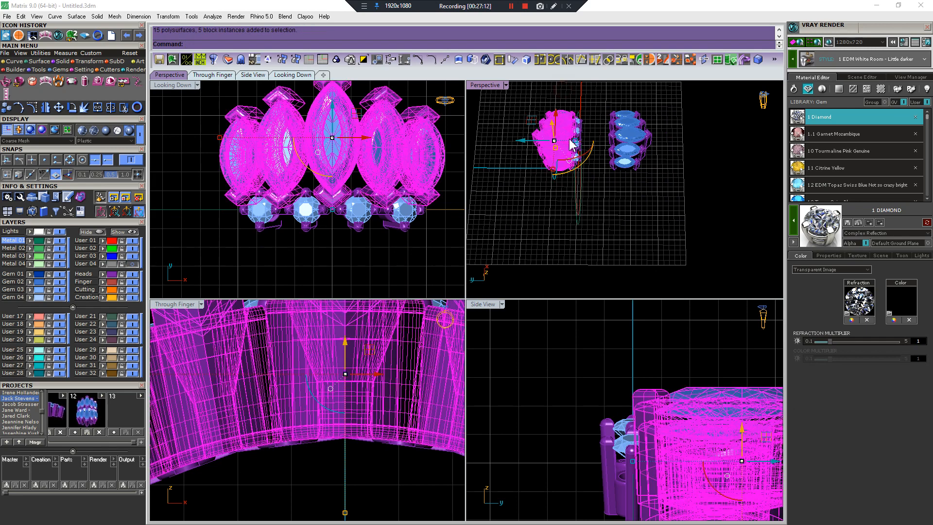
drag(523, 137, 488, 137)
click(541, 190)
scroll(570, 129, up, 5)
right_drag(645, 201, 607, 185)
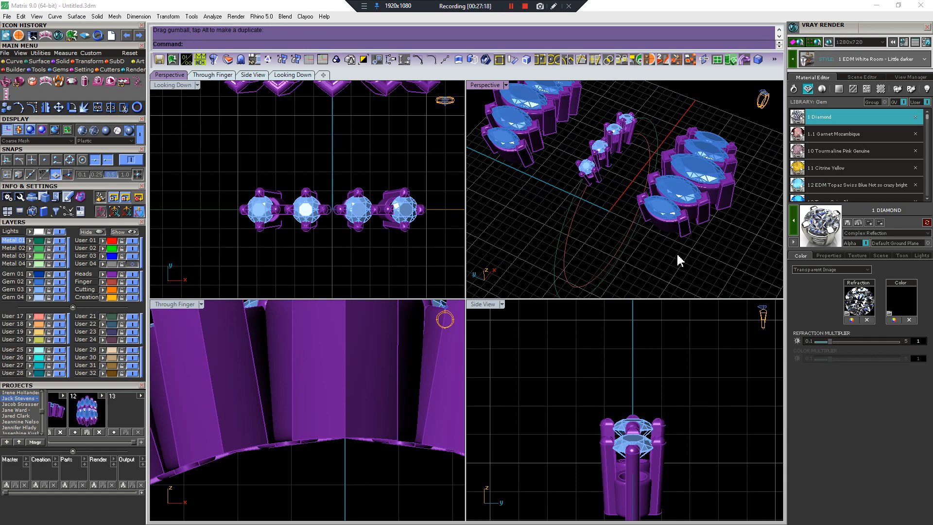
Undo the moves of the marquise rows, then save all the gems and heads as version 13 in the project
key(ctrl+z)
right_drag(686, 244, 627, 204)
drag(557, 146, 739, 232)
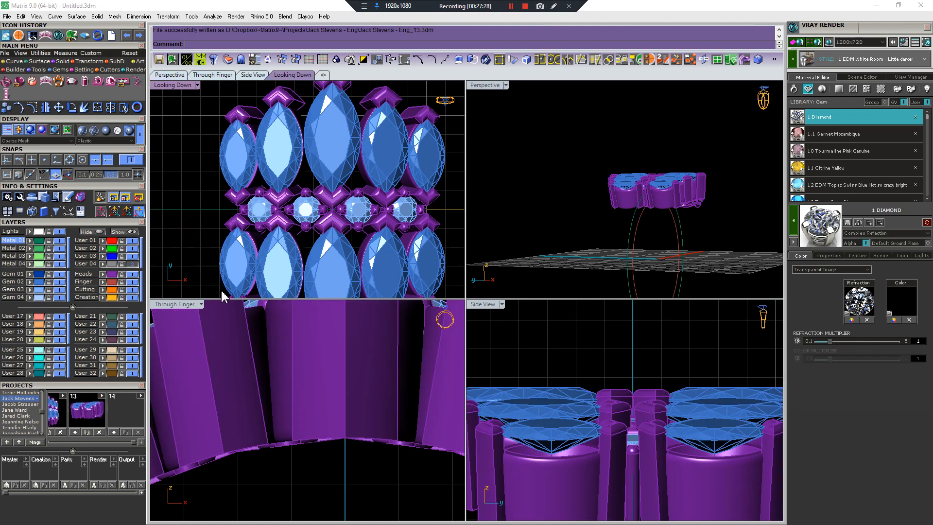
Rebuild the outer ring circle with a point count of 10 and degree 3, deleting the input curve
scroll(267, 238, down, 3)
scroll(366, 447, down, 5)
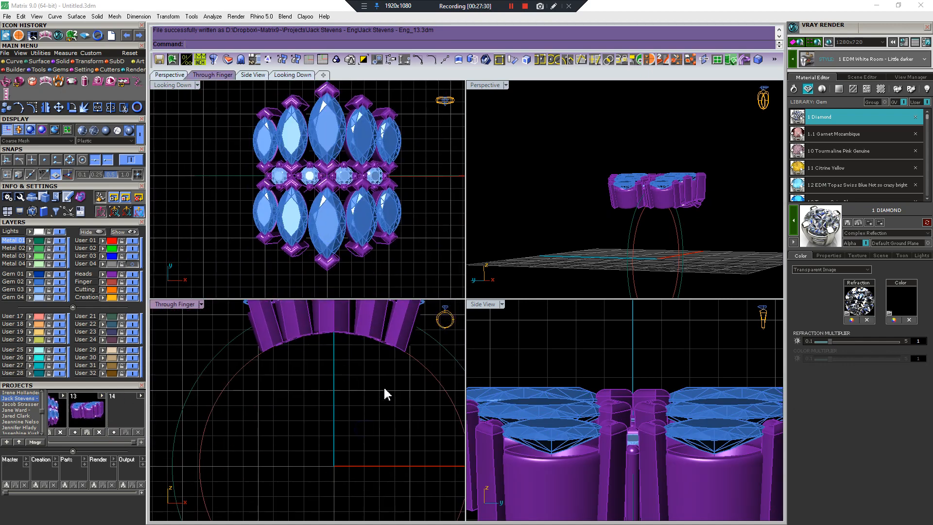
right_drag(383, 386, 358, 399)
scroll(358, 398, down, 3)
click(373, 381)
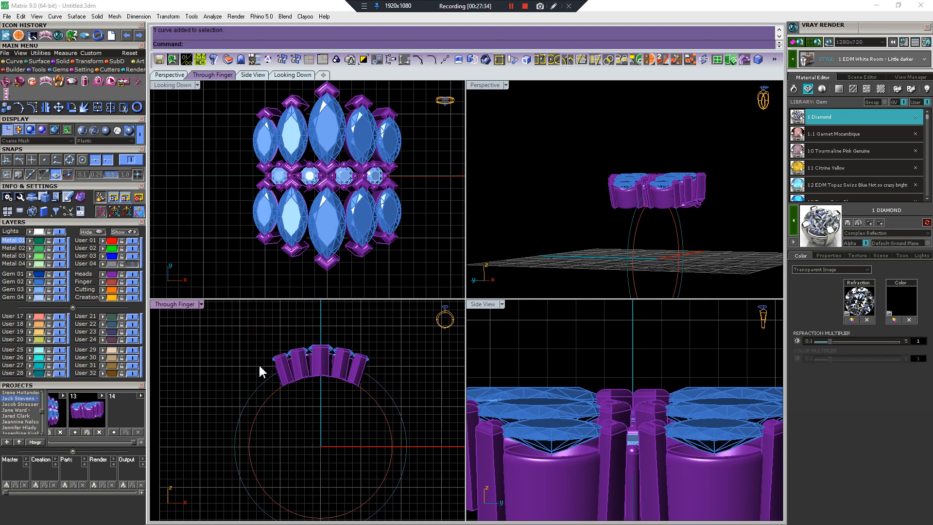
right_click(278, 380)
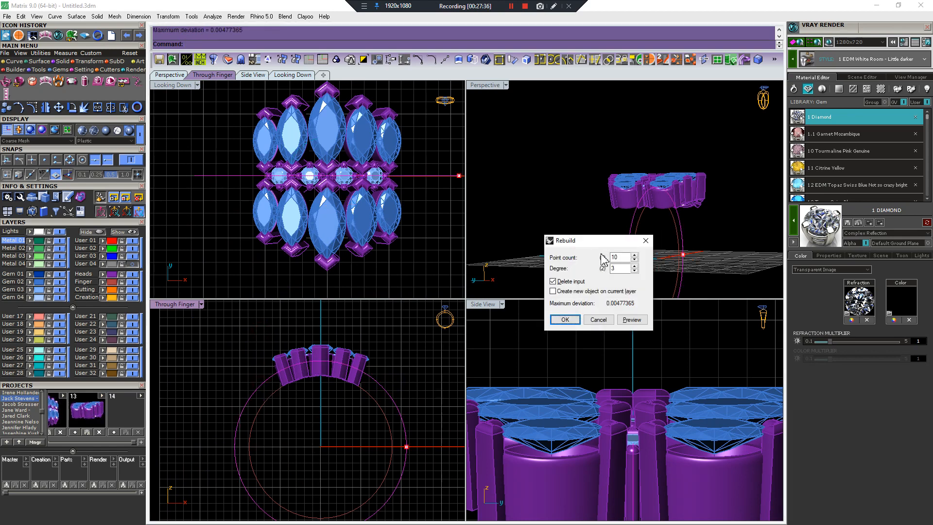
click(571, 319)
Raise the two upper control points of the rebuilt outer curve slightly and hide the curve's points
key(F10)
scroll(295, 377, up, 2)
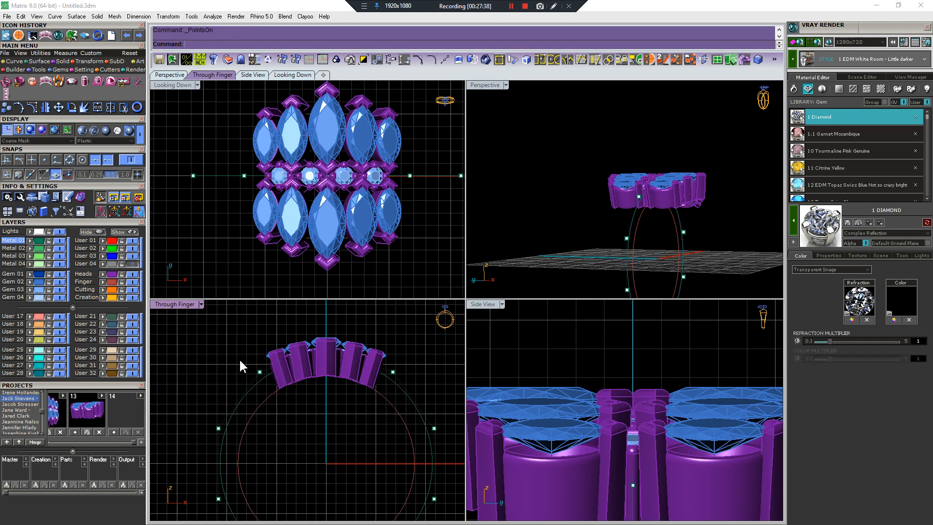
drag(239, 361, 434, 383)
mouse_move(322, 310)
mouse_down()
mouse_move(340, 367)
mouse_move(327, 324)
mouse_up()
scroll(325, 347, up, 6)
scroll(327, 323, down, 10)
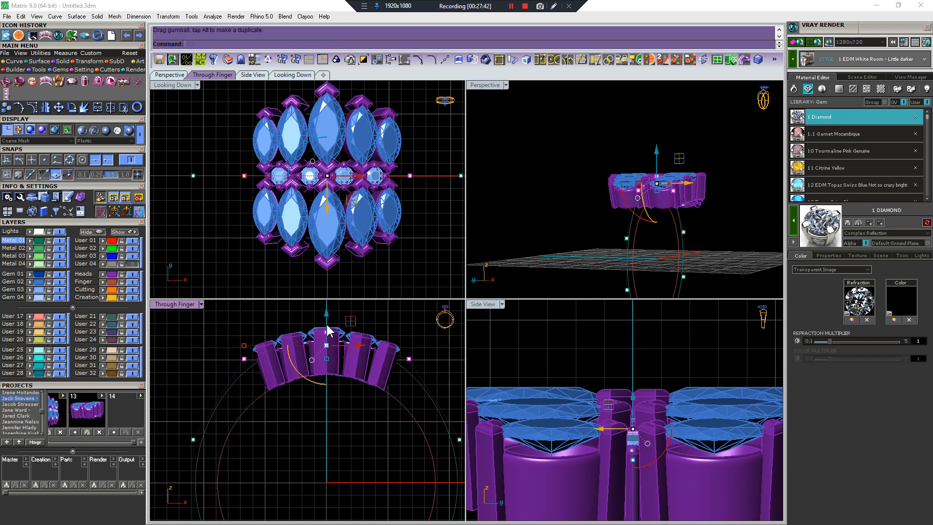
key(Escape)
key(Escape)
Extrude the outer ring curve to both sides as a solid beneath the two marquise rows
scroll(618, 398, down, 8)
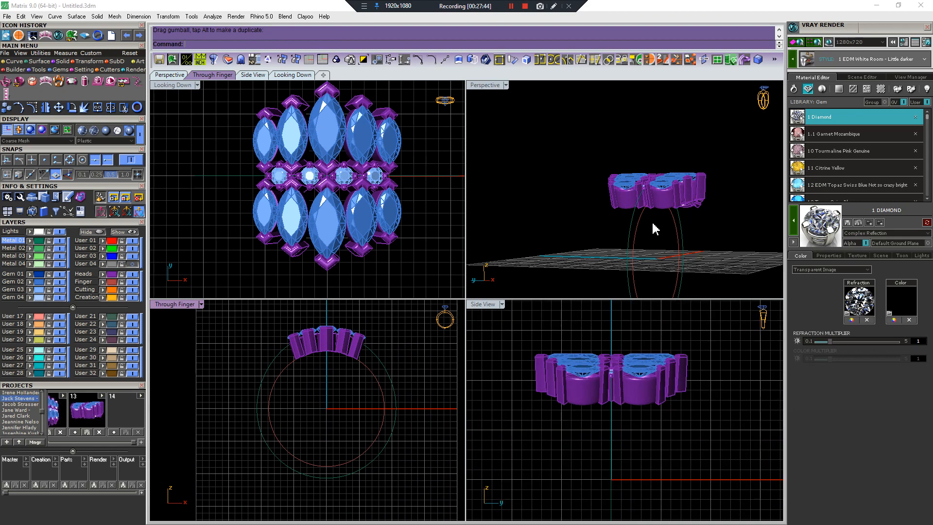
right_drag(653, 224, 662, 244)
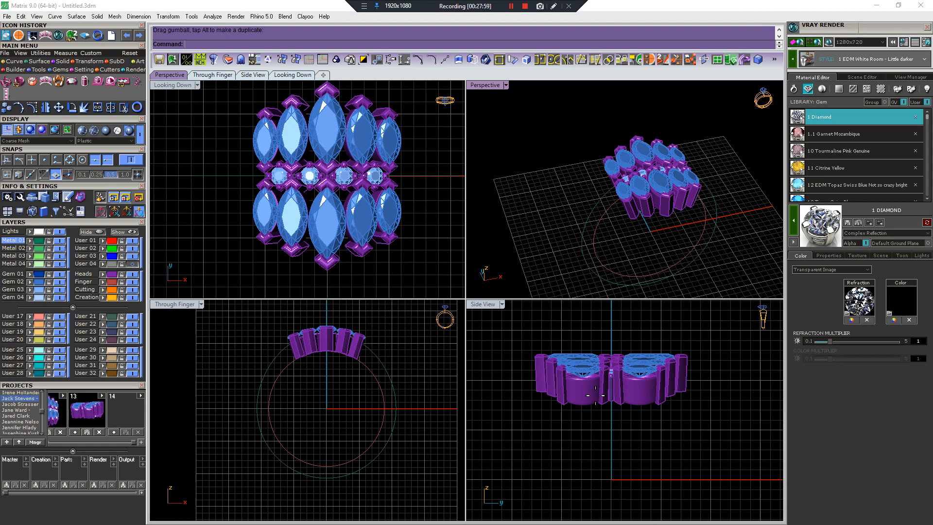
click(377, 359)
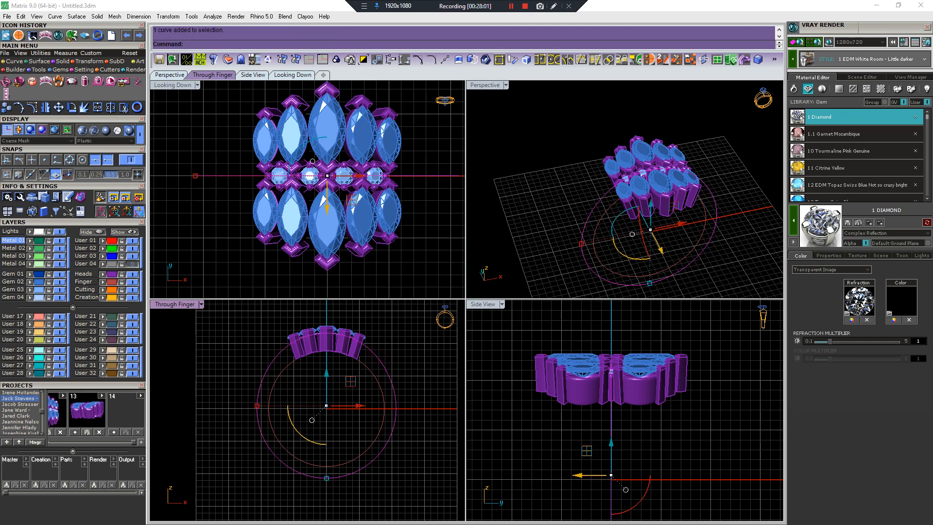
key(Return)
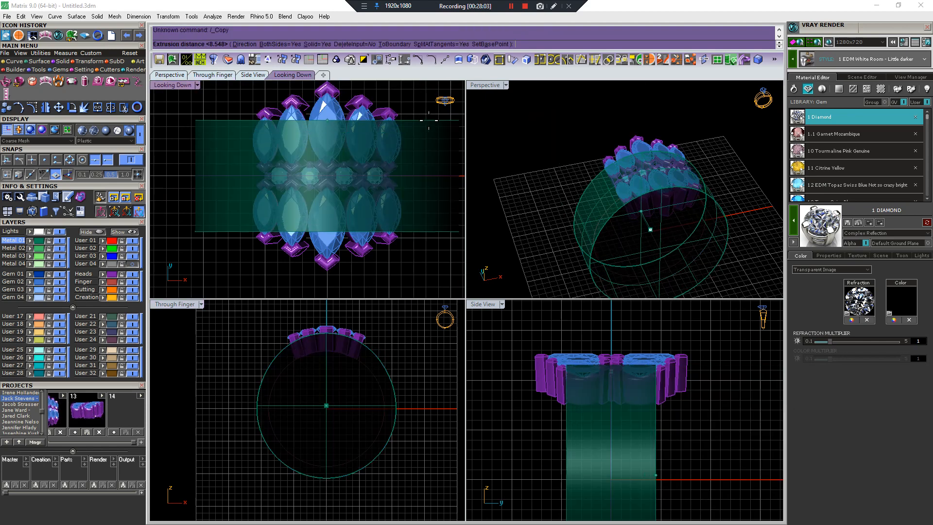
click(421, 130)
Extract the two flat end faces of the extruded solid and delete them, leaving an open band
key(ctrl+e)
click(358, 407)
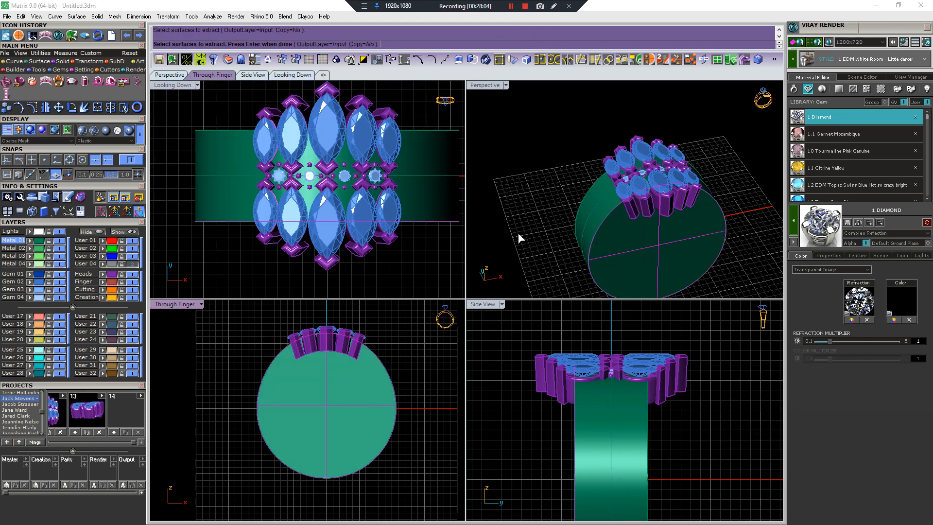
right_drag(520, 236, 680, 196)
click(594, 231)
key(Return)
key(Delete)
click(642, 224)
key(Escape)
Widen the band surface slightly across the finger by scaling it in one direction from the origin 0,0,0
click(413, 212)
key(ctrl+1)
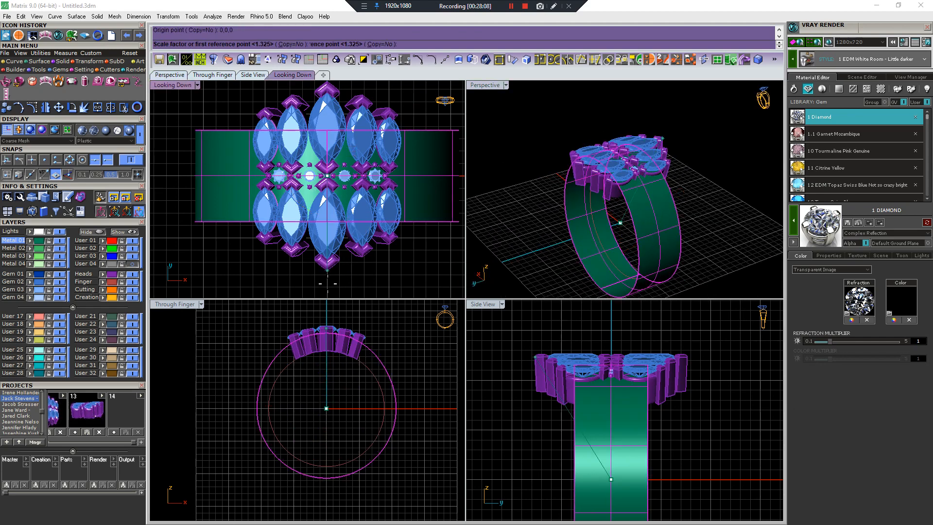
click(328, 283)
click(329, 296)
key(Escape)
Put the band surface on the User 02 layer
right_drag(564, 263, 662, 200)
click(648, 215)
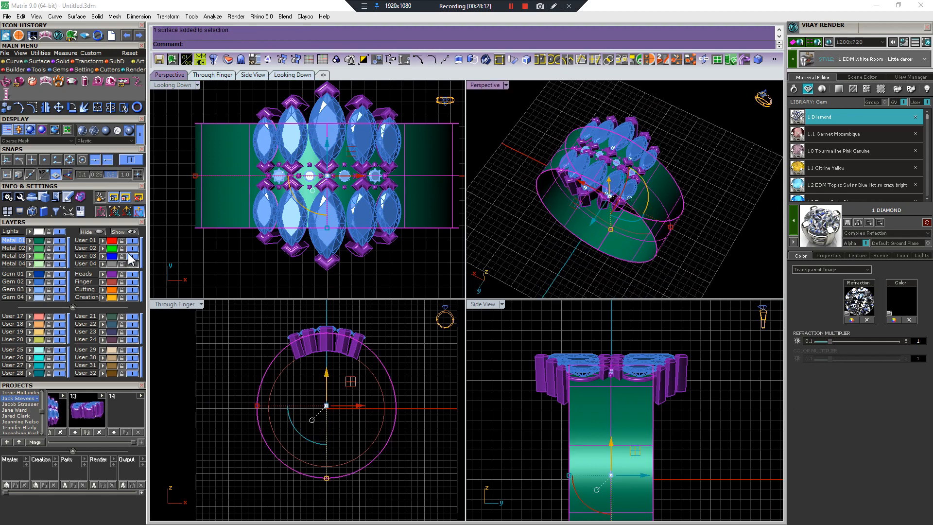
click(102, 248)
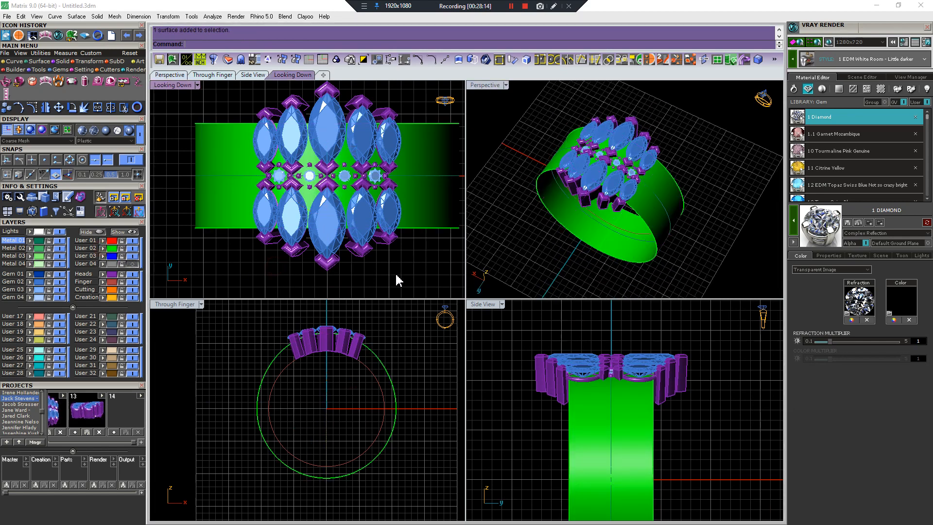
Create UV curves from the band surface, including the edges of all the heads
click(638, 204)
click(664, 223)
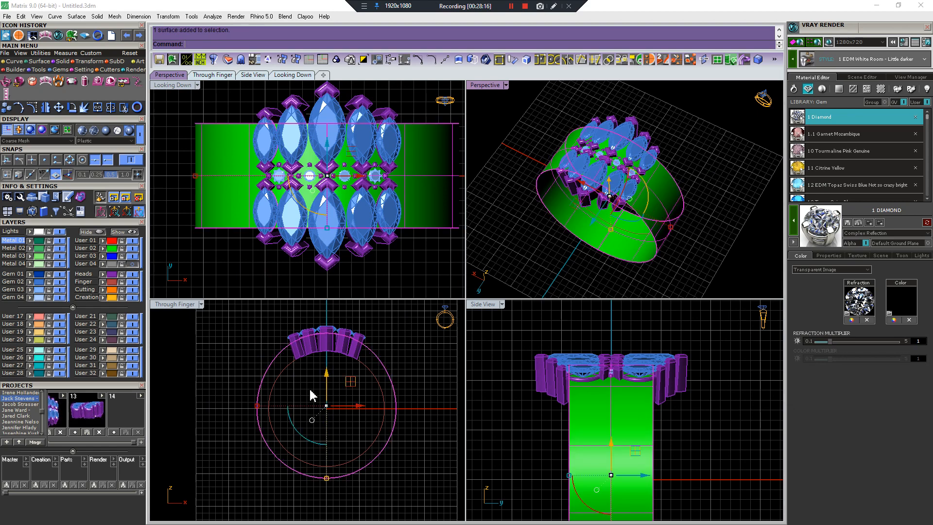
scroll(310, 384, up, 5)
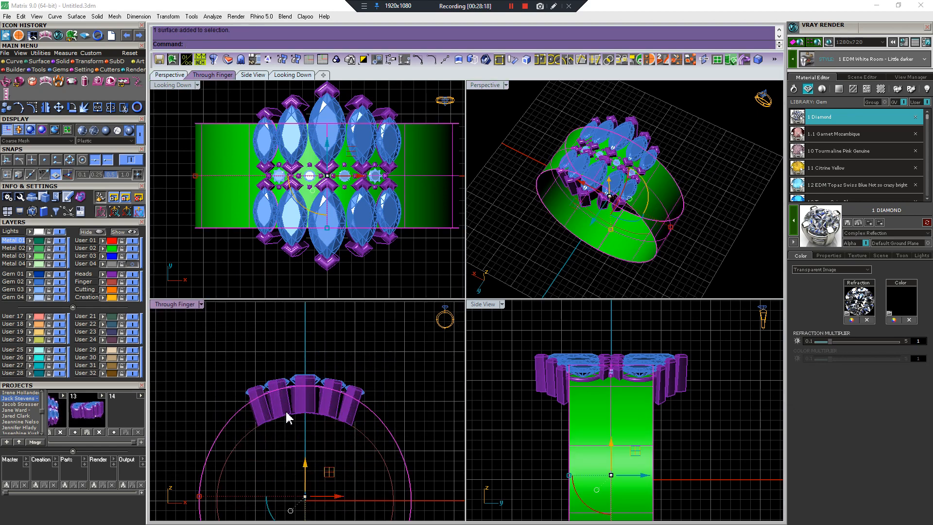
scroll(287, 418, up, 2)
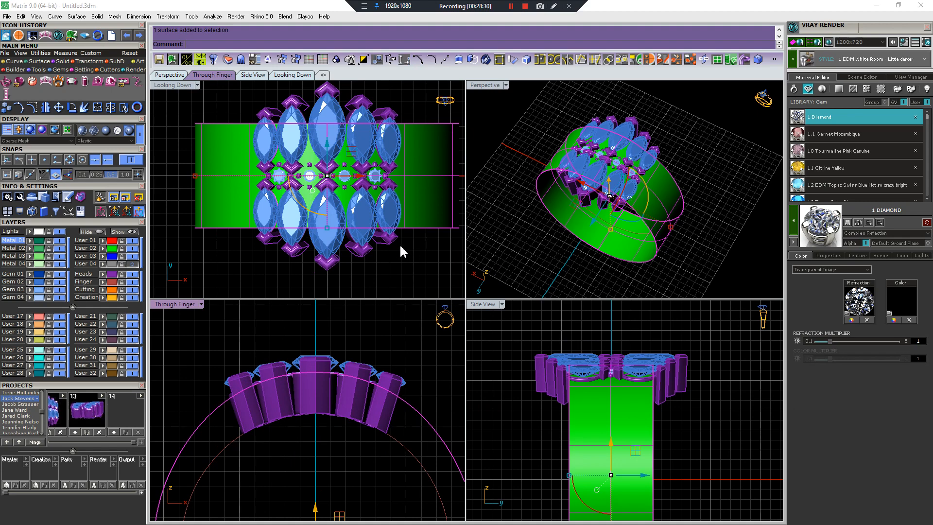
right_drag(401, 252, 400, 256)
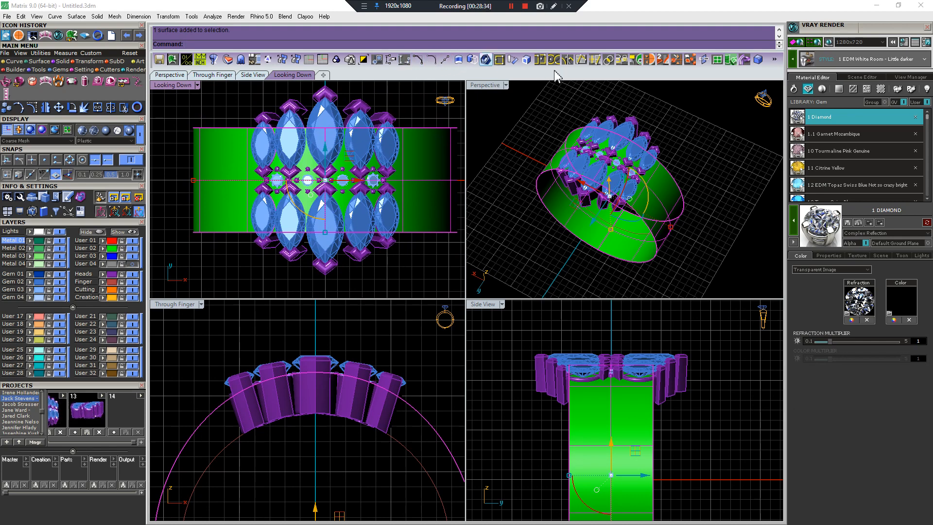
click(639, 61)
scroll(314, 344, down, 6)
drag(235, 319, 418, 421)
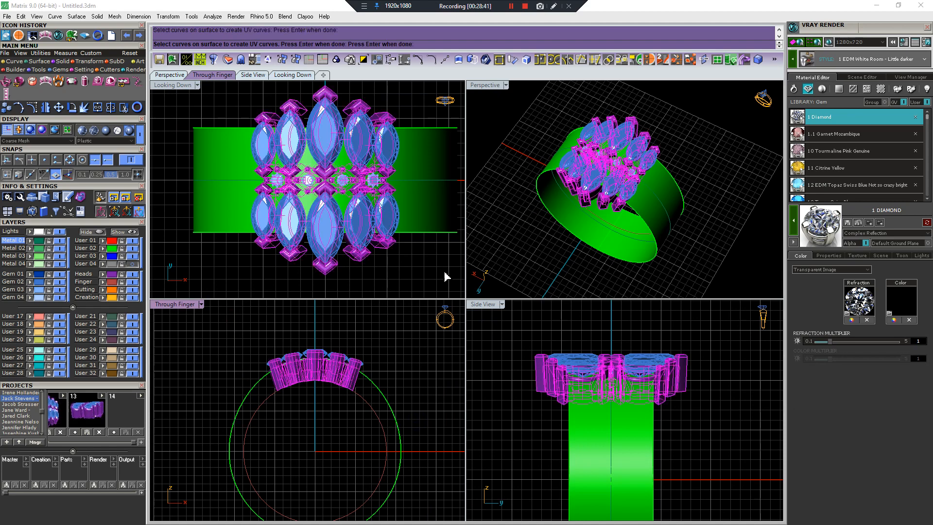
key(Return)
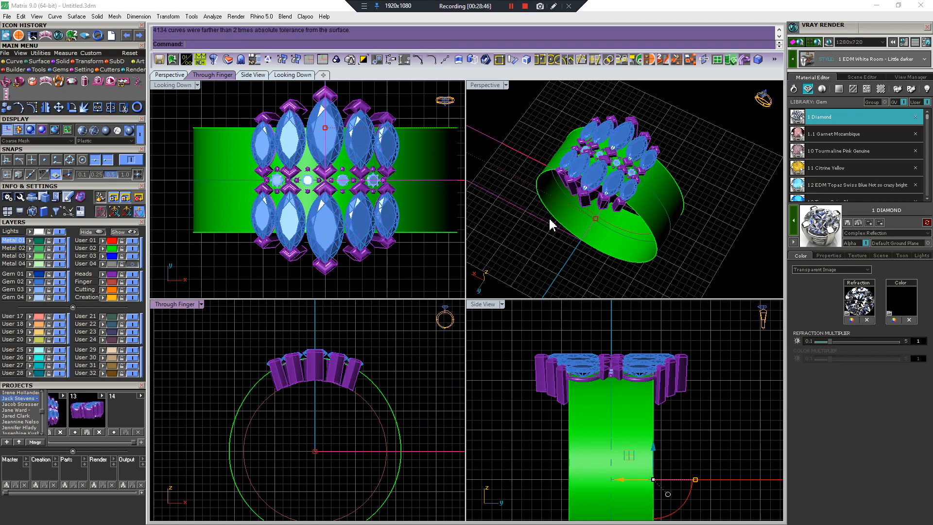
Put the flattened UV curves on the Lights layer
scroll(376, 181, down, 5)
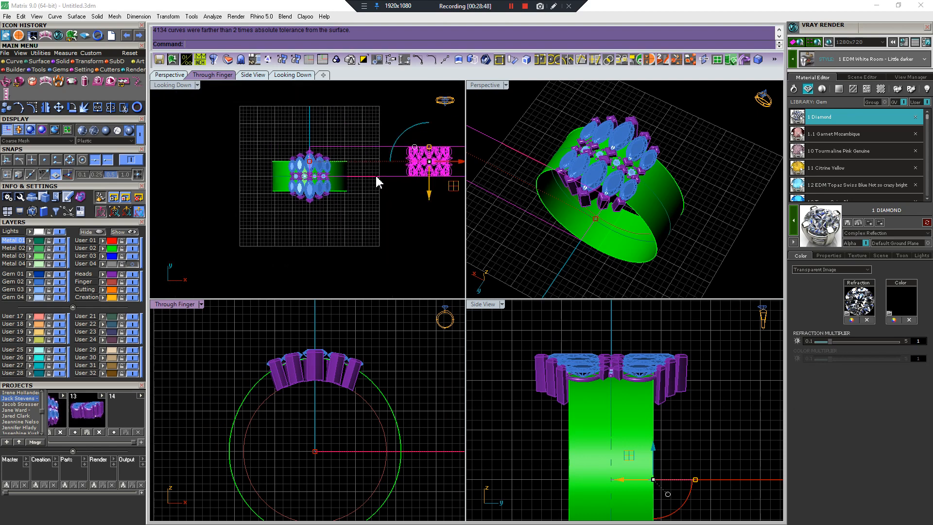
mouse_move(283, 188)
right_down()
mouse_move(308, 182)
mouse_move(291, 194)
right_up()
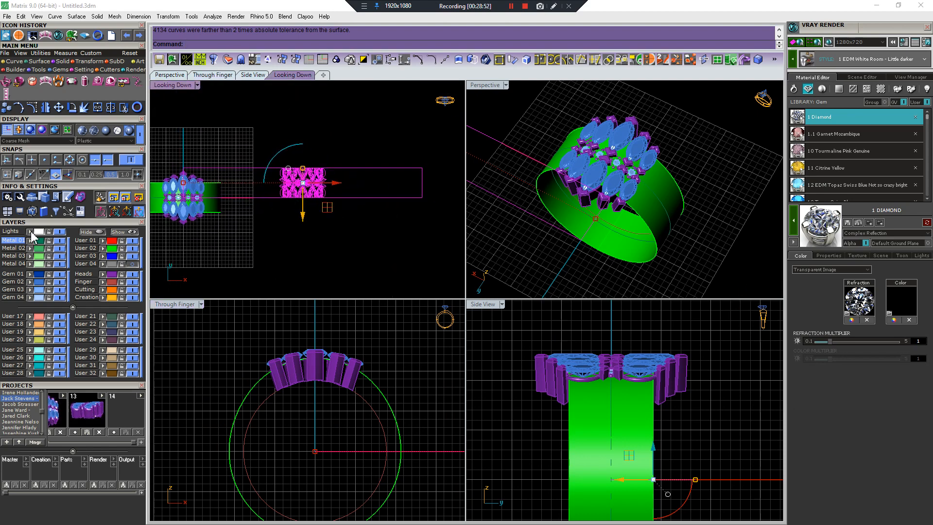
click(317, 129)
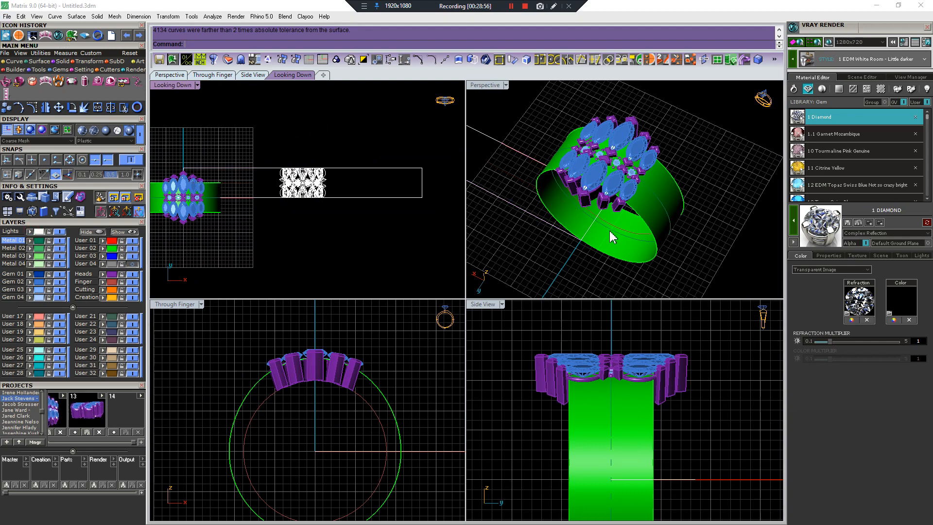
Centre the flattened UV curves and their bounding rectangle on the origin
click(637, 217)
right_drag(636, 217, 647, 221)
key(Escape)
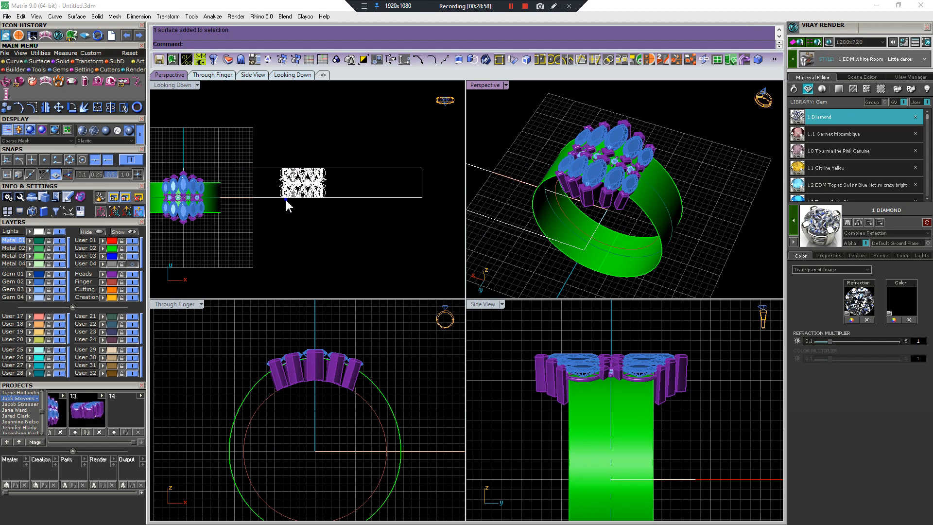
right_drag(287, 204, 317, 198)
drag(289, 136, 399, 241)
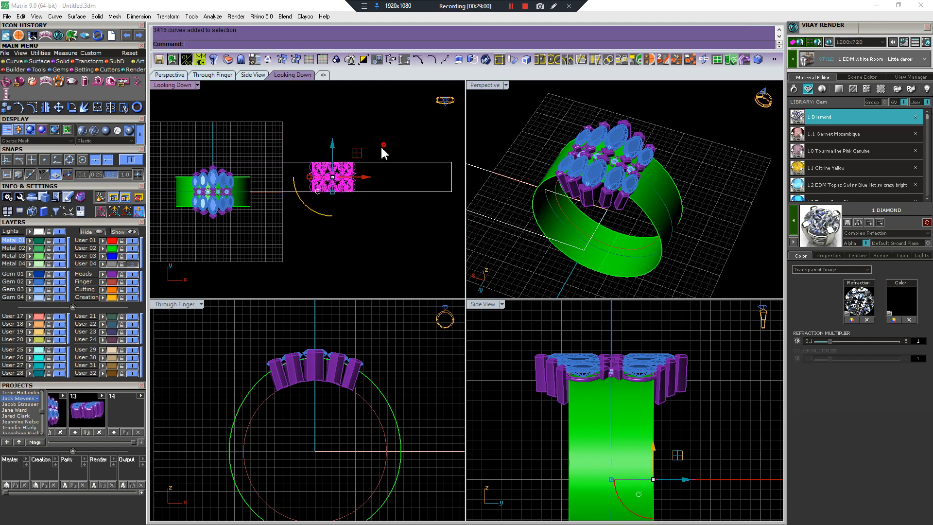
click(377, 59)
right_drag(300, 159, 406, 185)
right_drag(634, 242, 641, 221)
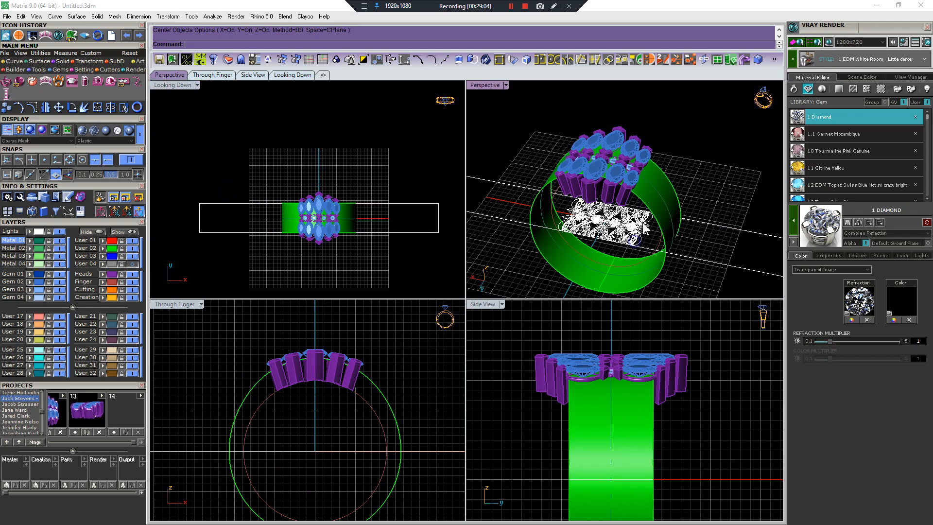
Hide the band surface, all the heads and all the gems, keeping the flattened UV curves shown
click(543, 237)
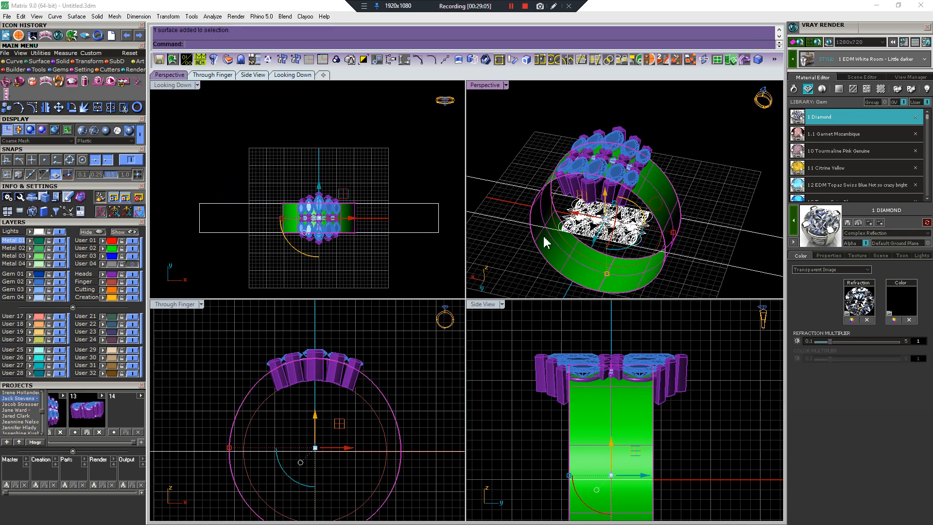
click(59, 263)
click(132, 274)
click(59, 281)
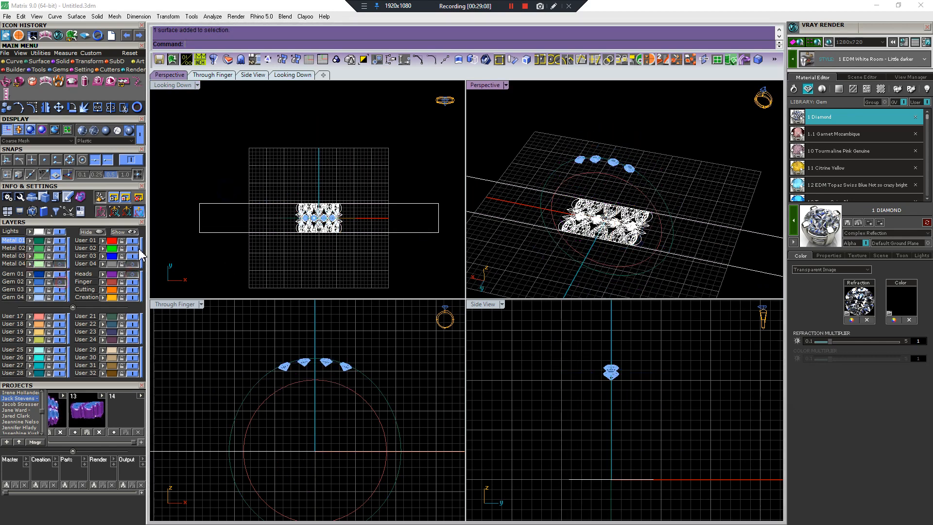
click(60, 296)
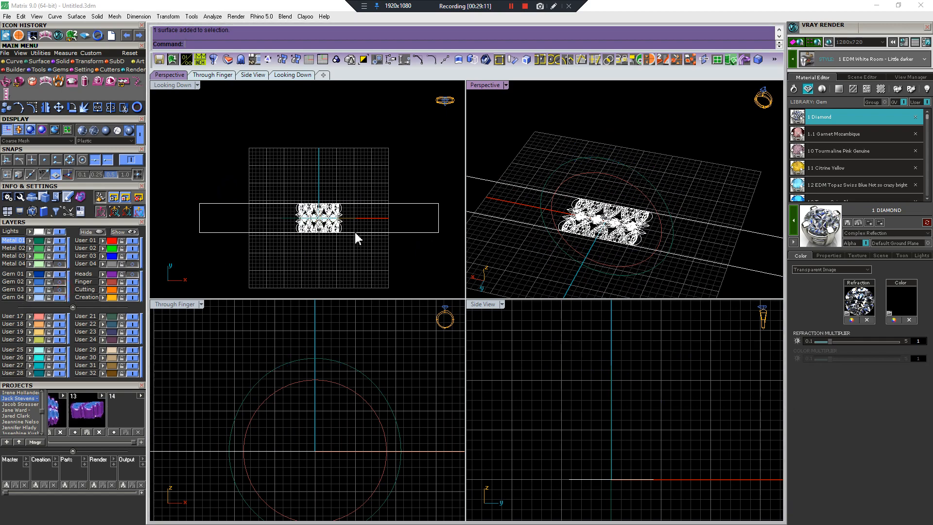
Make User 03 the current layer for drawing the band design curves
scroll(354, 239, up, 6)
scroll(374, 235, down, 2)
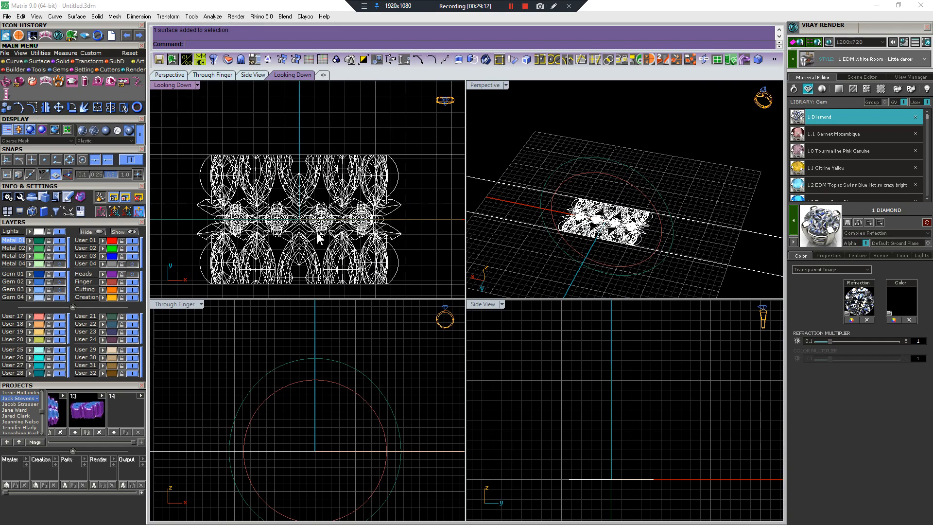
scroll(227, 184, up, 2)
scroll(290, 188, down, 6)
right_drag(309, 228, 245, 209)
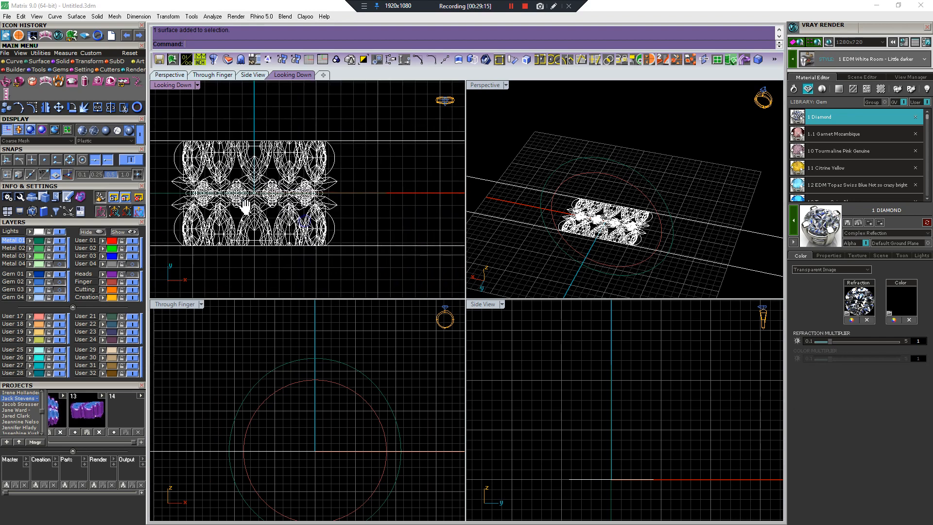
scroll(295, 249, up, 2)
right_drag(342, 241, 296, 258)
right_click(295, 258)
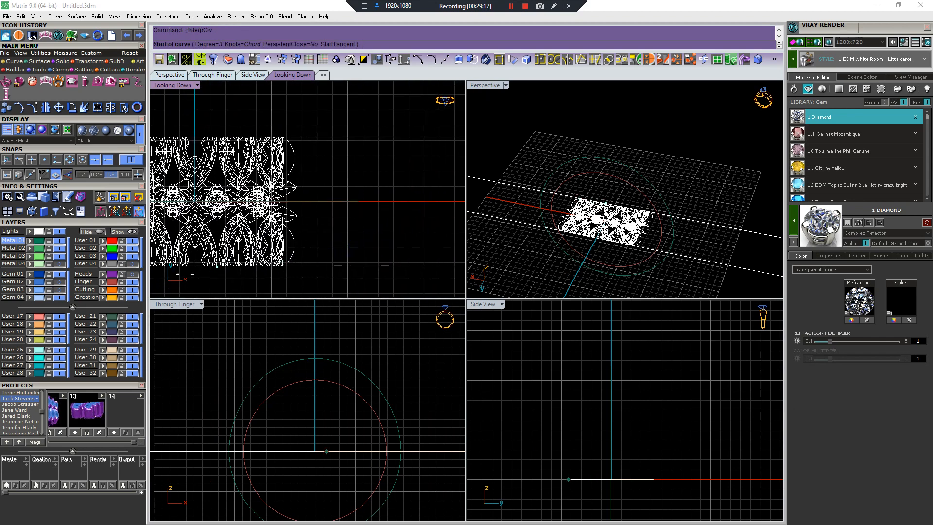
click(85, 256)
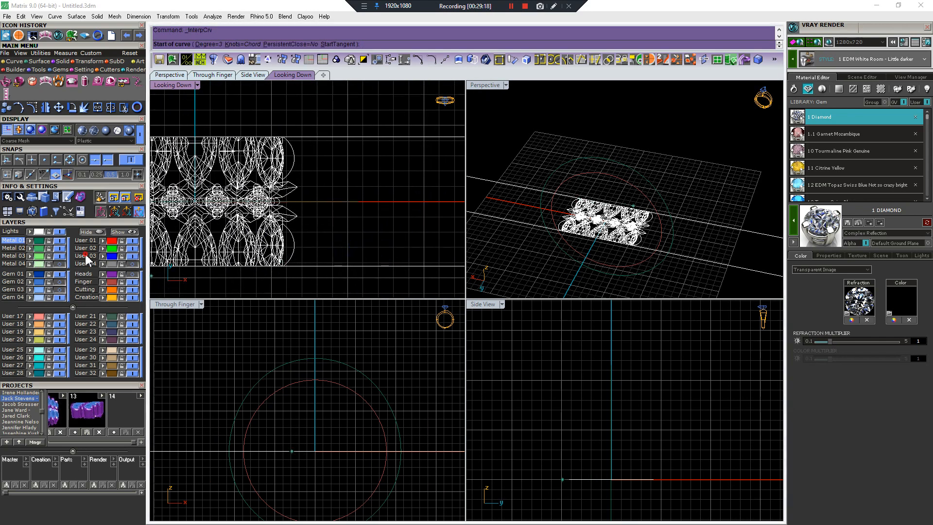
click(279, 261)
right_drag(279, 262, 180, 219)
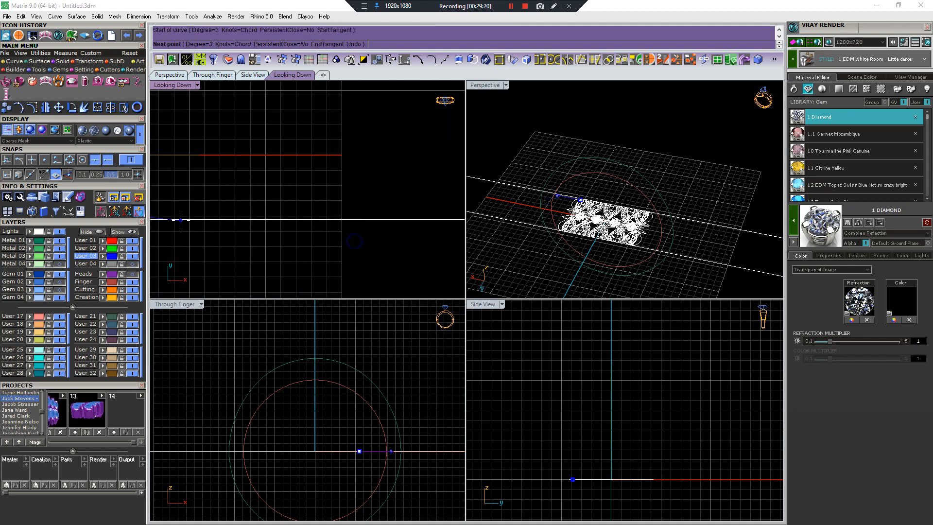
scroll(181, 220, down, 3)
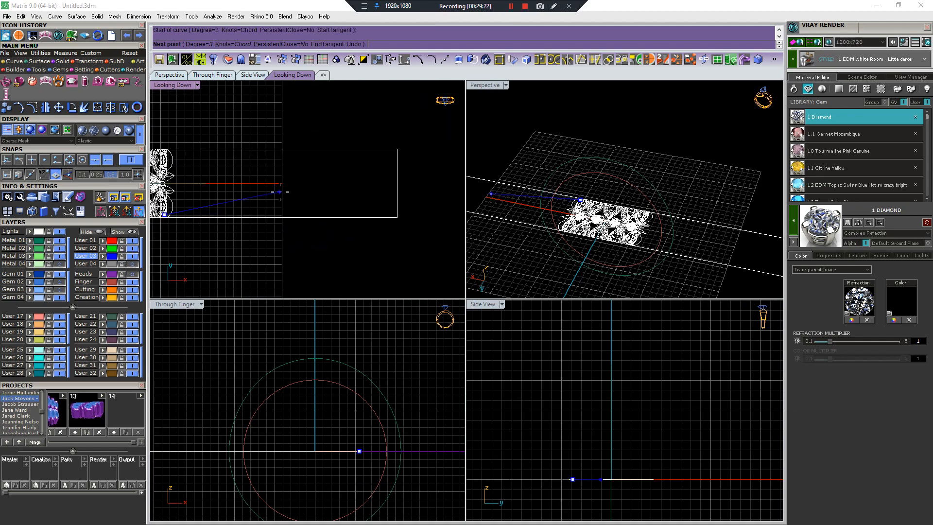
key(Escape)
Draw a short straight line outward from the midpoint of the flat rectangle's end edge, along the centre axis
key(F5)
click(397, 183)
click(419, 183)
key(Return)
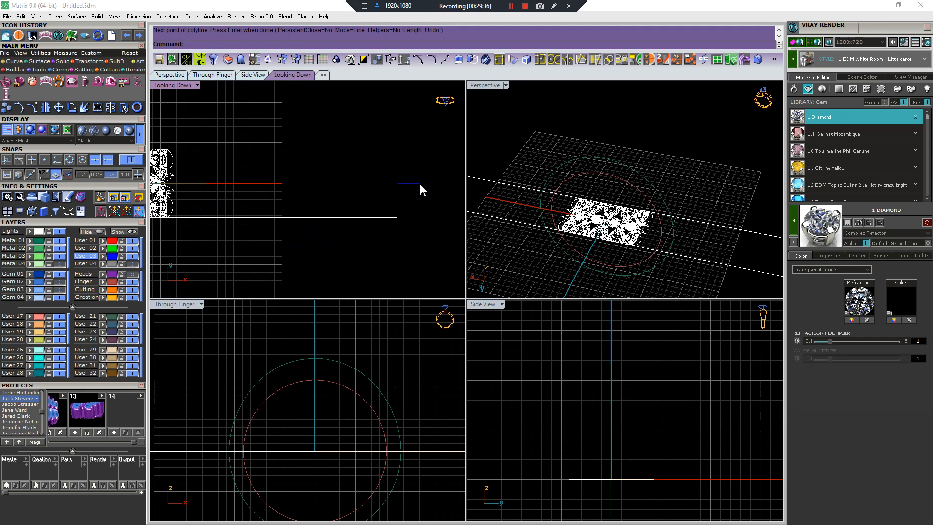
right_click(423, 176)
key(Escape)
Copy the short line down the rectangle's end edge, about halfway between the edge's midpoint and its lower corner
scroll(403, 183, up, 4)
click(412, 183)
scroll(392, 191, up, 2)
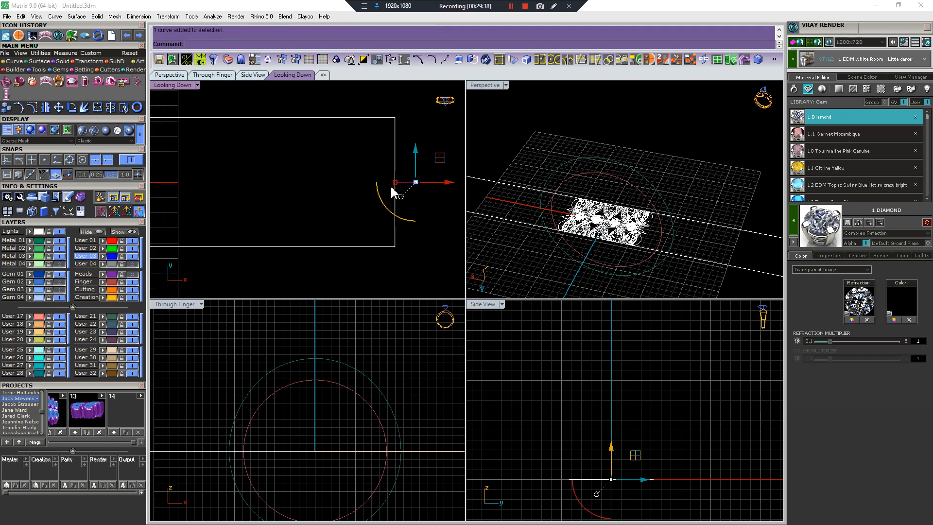
key(c)
click(395, 183)
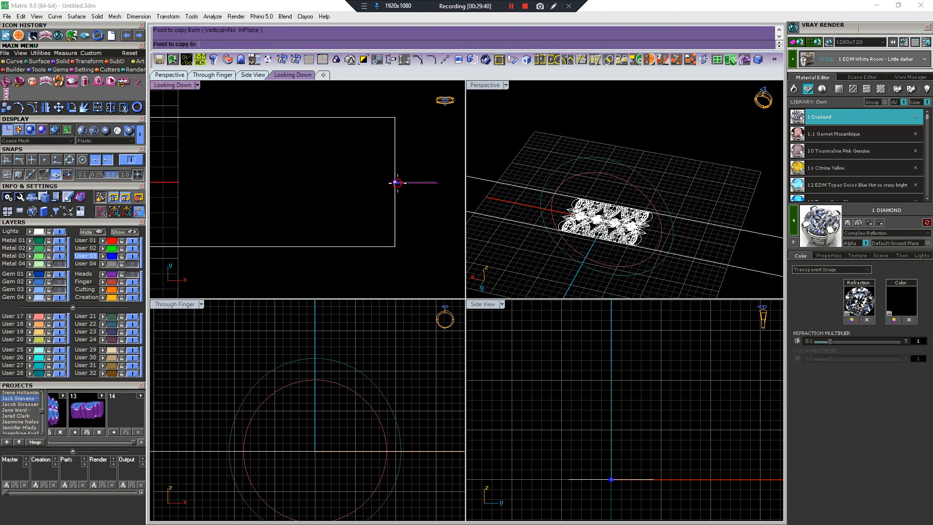
key(Return)
click(395, 213)
key(Escape)
key(Escape)
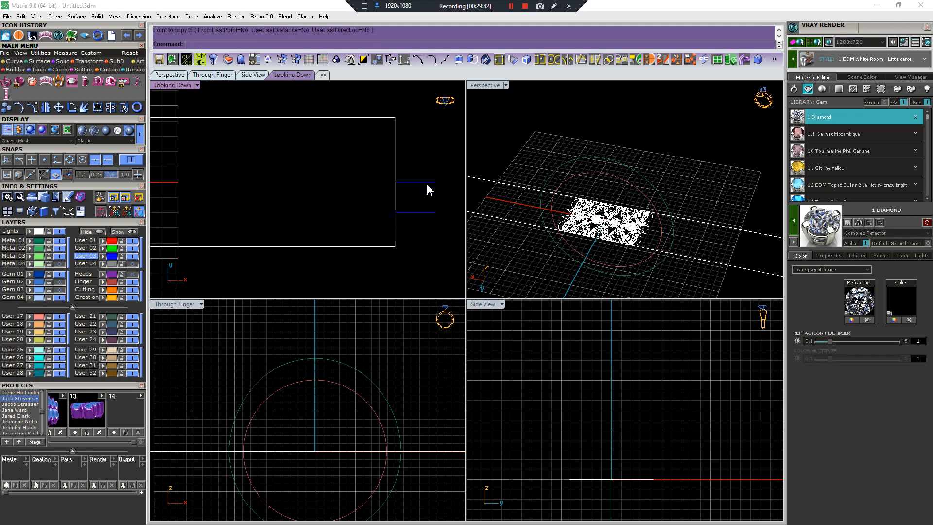
Mirror the lower short line across the centre axis to the upper half of the end edge
drag(452, 161, 435, 222)
key(Escape)
drag(437, 165, 422, 187)
right_drag(415, 193, 385, 226)
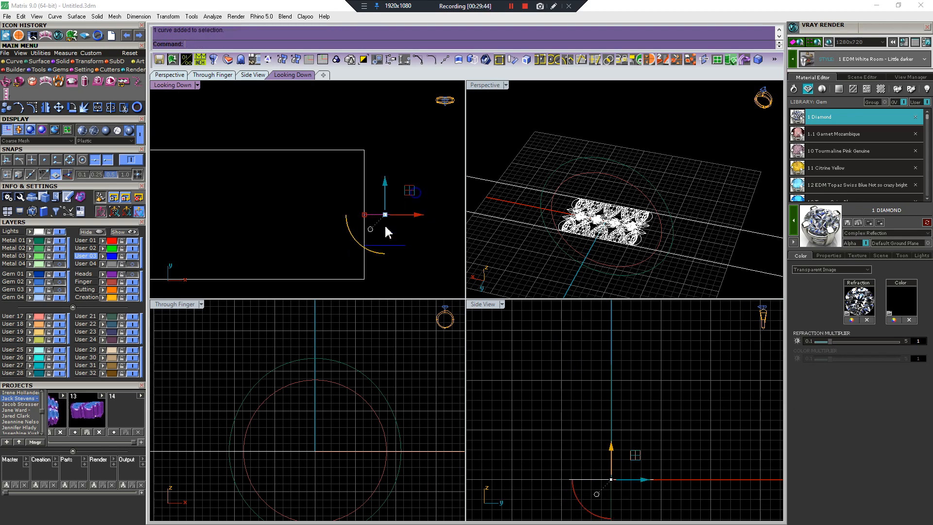
key(Escape)
drag(414, 223, 395, 263)
key(m)
click(366, 215)
click(335, 214)
key(Escape)
Draw a straight interpolated curve inward from the upper short line, parallel to the rectangle's long edge, to about halfway toward the heads
right_drag(374, 193, 362, 207)
scroll(362, 206, up, 2)
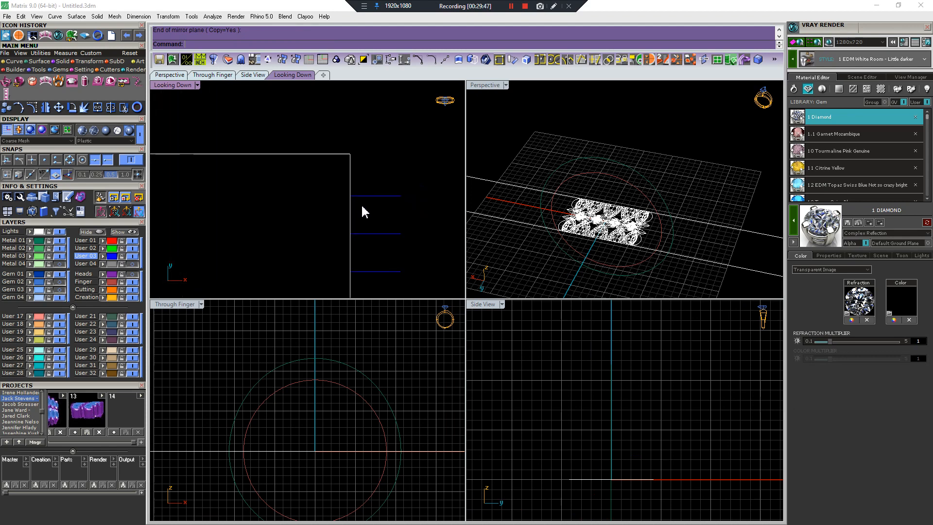
scroll(382, 229, down, 5)
right_drag(350, 241, 362, 215)
scroll(362, 214, down, 5)
right_drag(287, 216, 306, 213)
scroll(334, 213, up, 2)
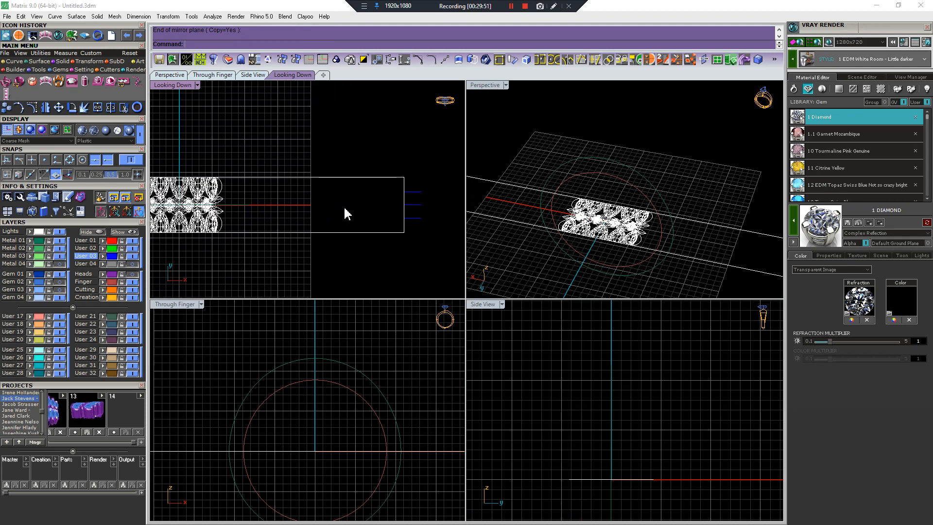
key(i)
click(404, 193)
scroll(314, 187, up, 2)
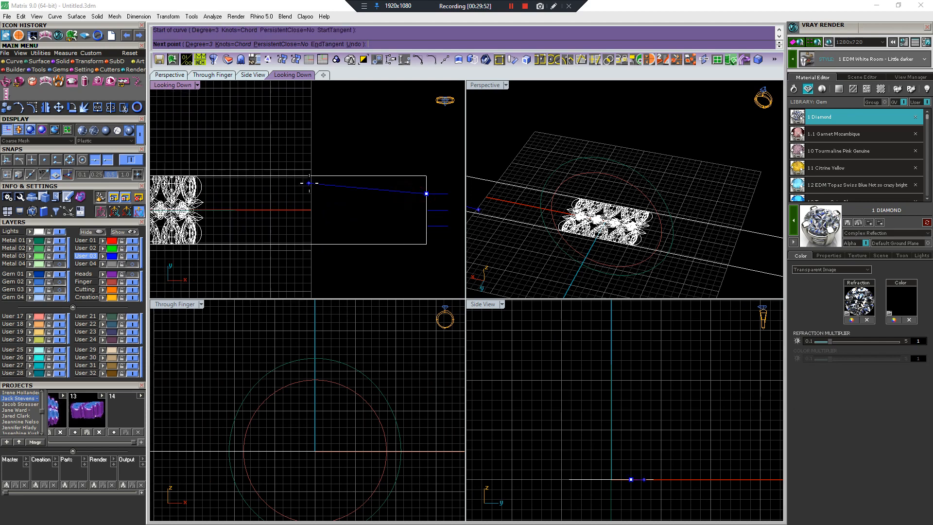
click(325, 194)
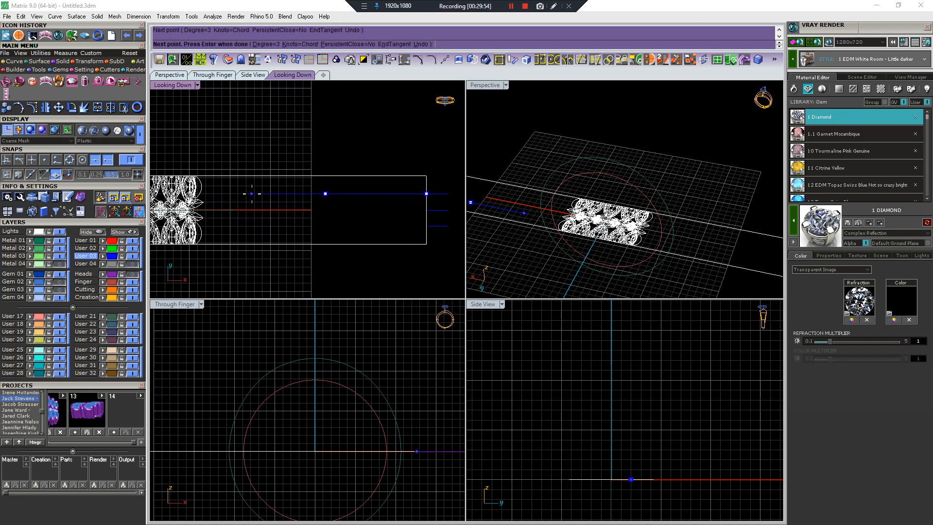
right_click(254, 193)
right_click(297, 192)
click(324, 194)
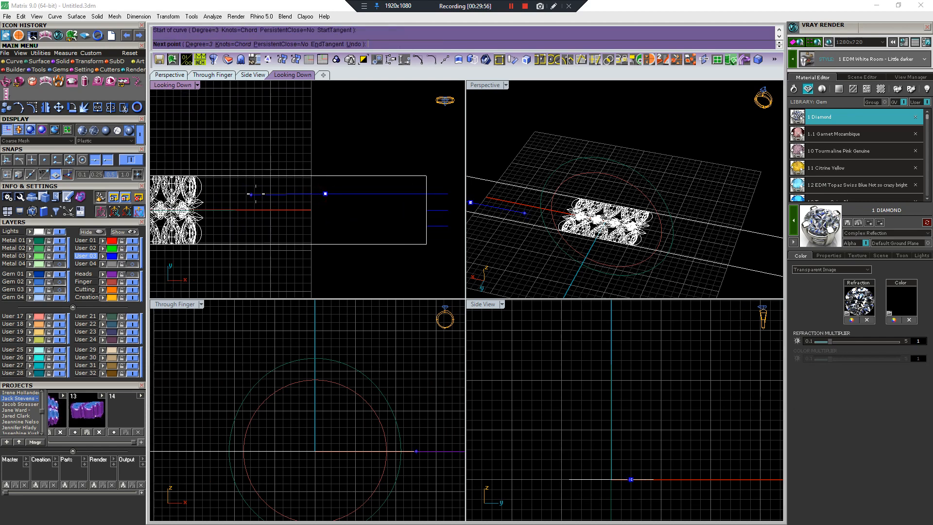
key(Escape)
key(Delete)
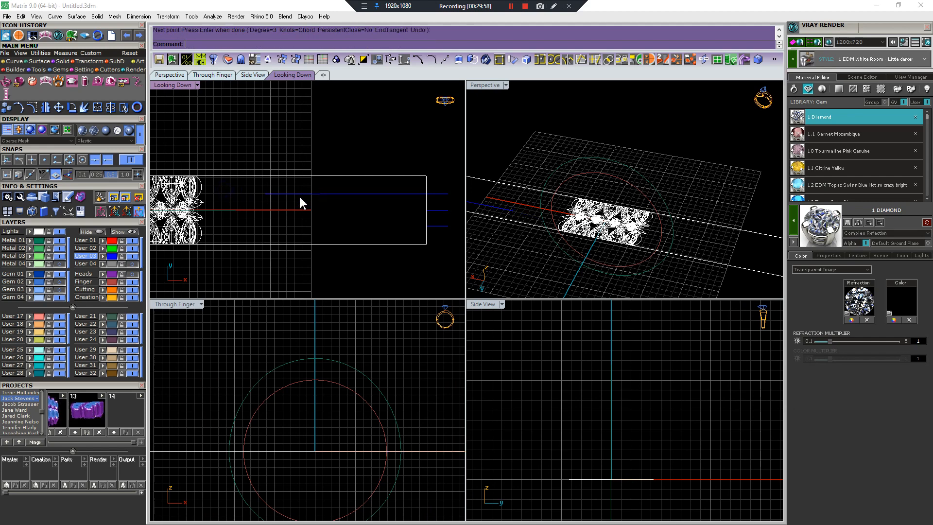
click(317, 201)
Draw an interpolated curve from the straight curve's inner end, rising to the outer head outlines near the rectangle's upper edge
right_click(319, 199)
click(324, 194)
scroll(260, 190, up, 2)
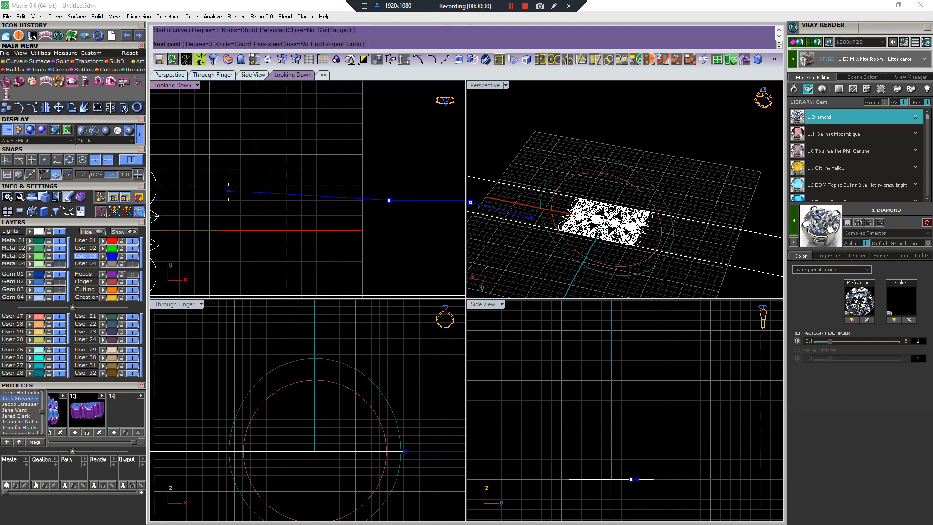
click(229, 191)
key(F9)
right_drag(226, 182, 342, 202)
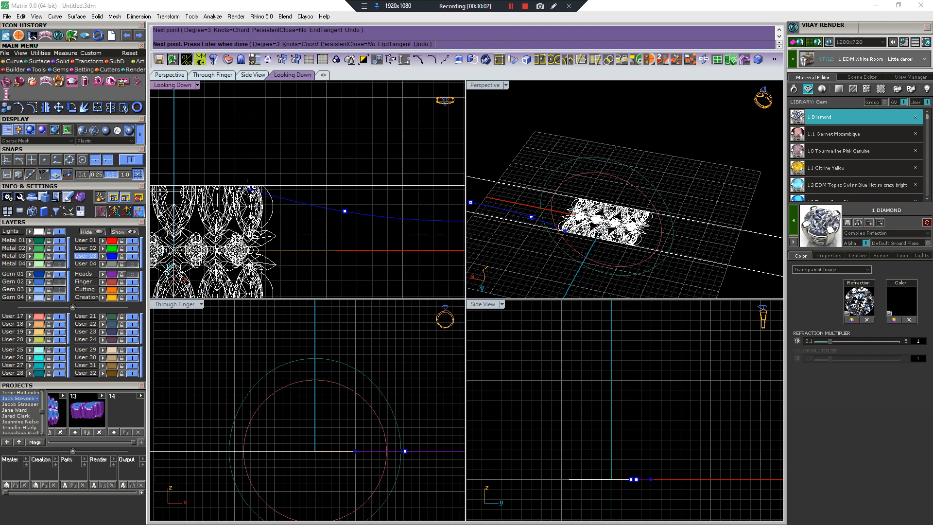
click(248, 189)
right_click(250, 190)
Draw a horizontal guide line from the junction of the two curves toward the heads
scroll(249, 191, down, 4)
scroll(318, 209, up, 3)
click(302, 220)
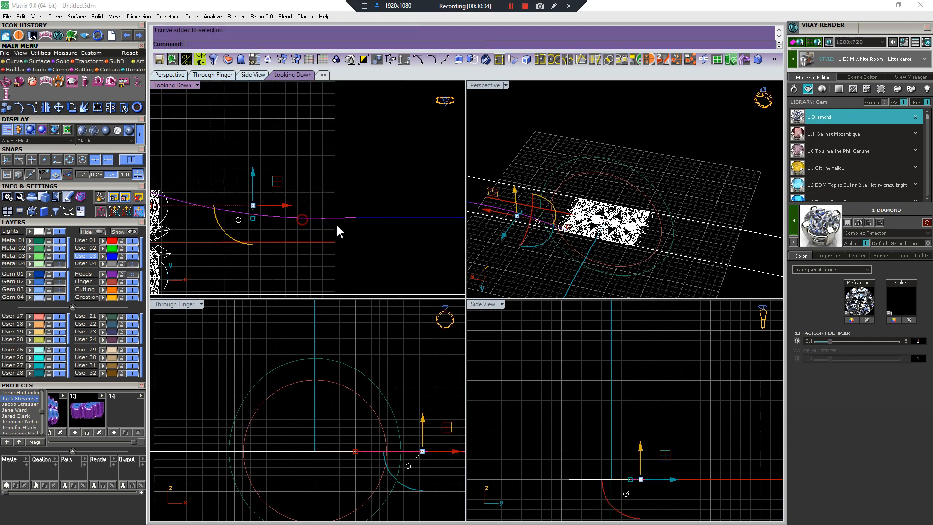
key(F5)
click(355, 216)
click(197, 207)
right_click(198, 208)
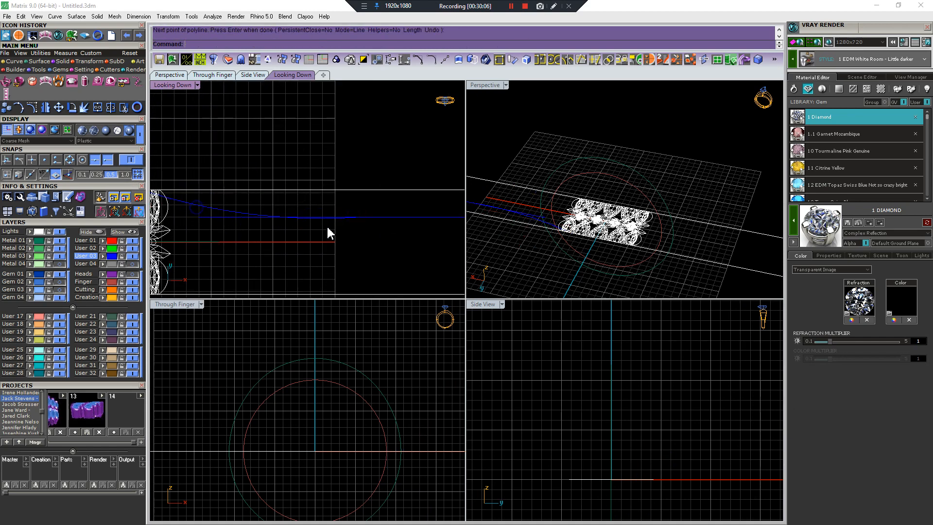
Move the rising curve's control point nearest the junction onto the guide line to smooth the transition
scroll(326, 225, up, 9)
scroll(308, 198, up, 5)
click(327, 212)
scroll(326, 219, down, 12)
key(F10)
scroll(325, 219, up, 6)
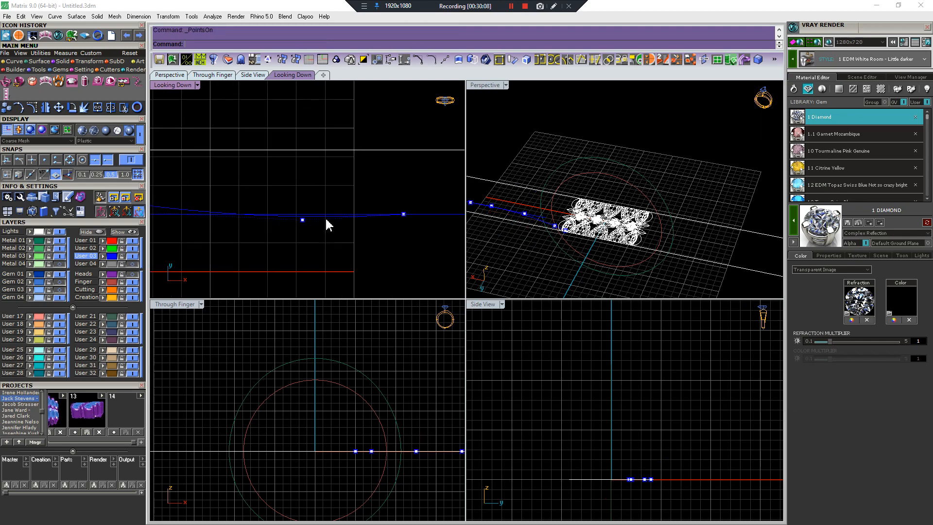
drag(288, 195, 342, 249)
drag(304, 195, 301, 183)
scroll(301, 183, down, 6)
key(Escape)
key(Escape)
Delete the horizontal guide line beside the junction
right_drag(215, 202, 369, 232)
click(340, 228)
key(Delete)
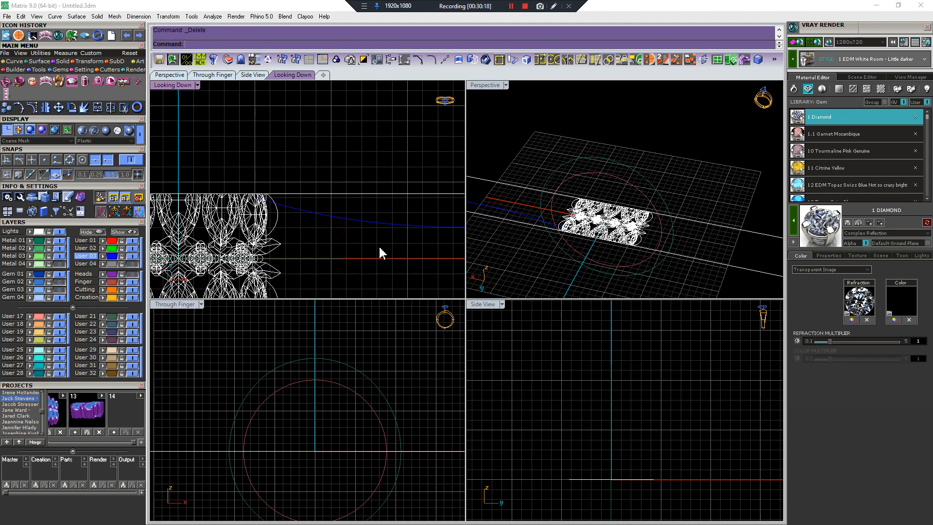
Join the rising curve and the straight curve into one open curve
scroll(382, 251, down, 5)
right_drag(430, 275, 314, 277)
scroll(363, 243, up, 1)
drag(246, 269, 247, 269)
key(ctrl+j)
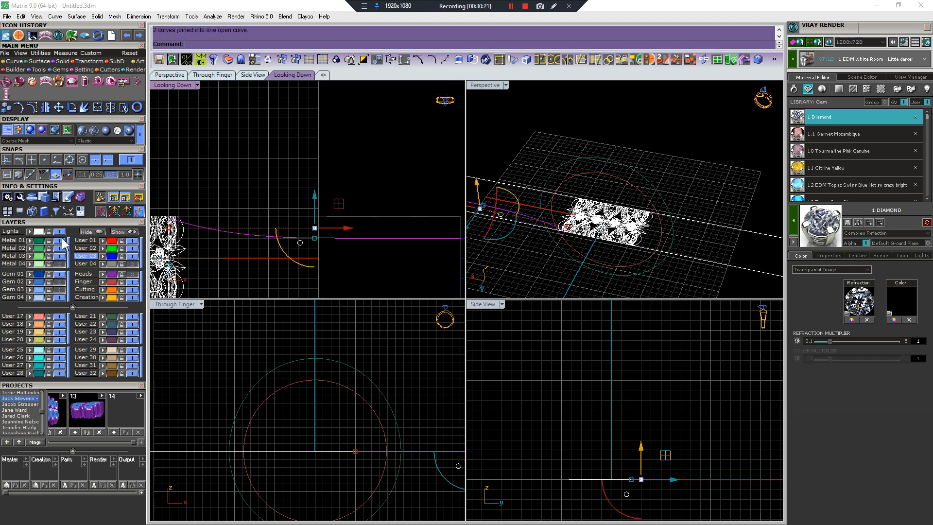
key(Escape)
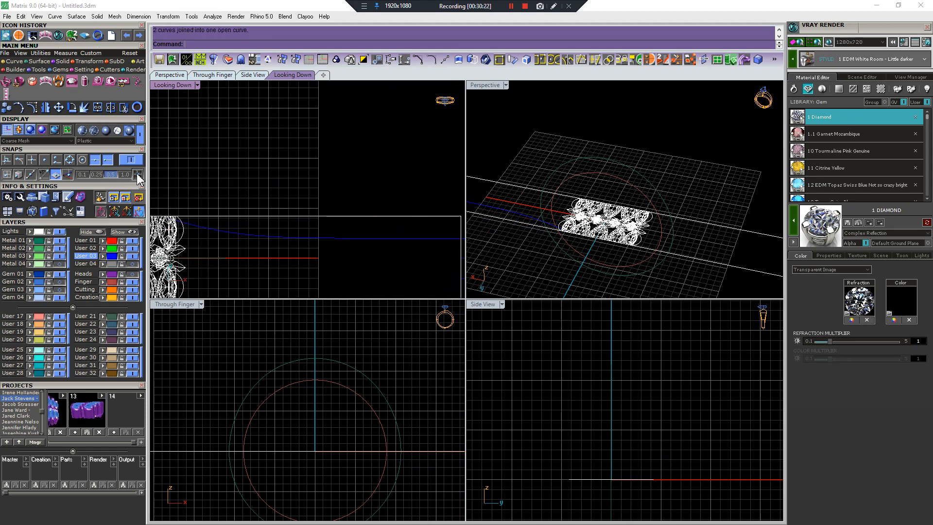
Copy the joined curve from the upper short line down to the midpoint of the rectangle's end edge
scroll(258, 210, down, 5)
scroll(288, 231, up, 5)
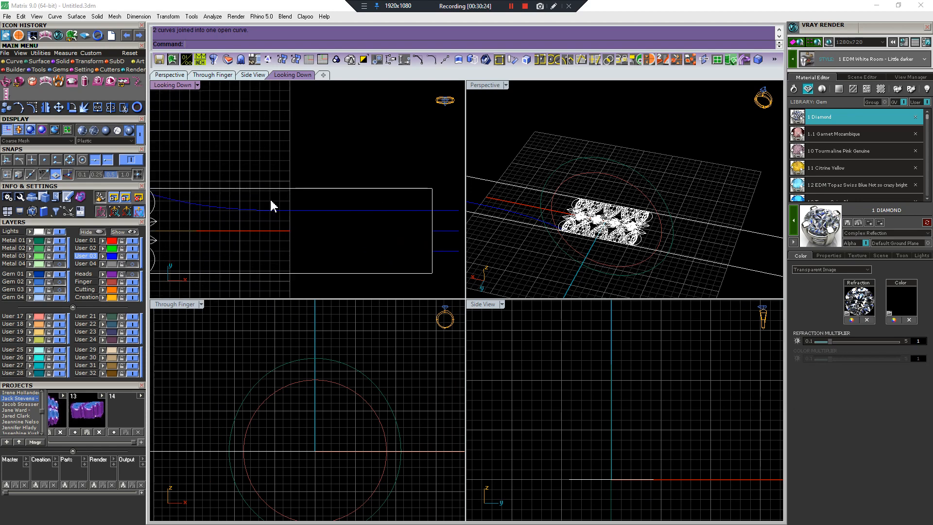
right_drag(325, 237, 346, 247)
click(341, 225)
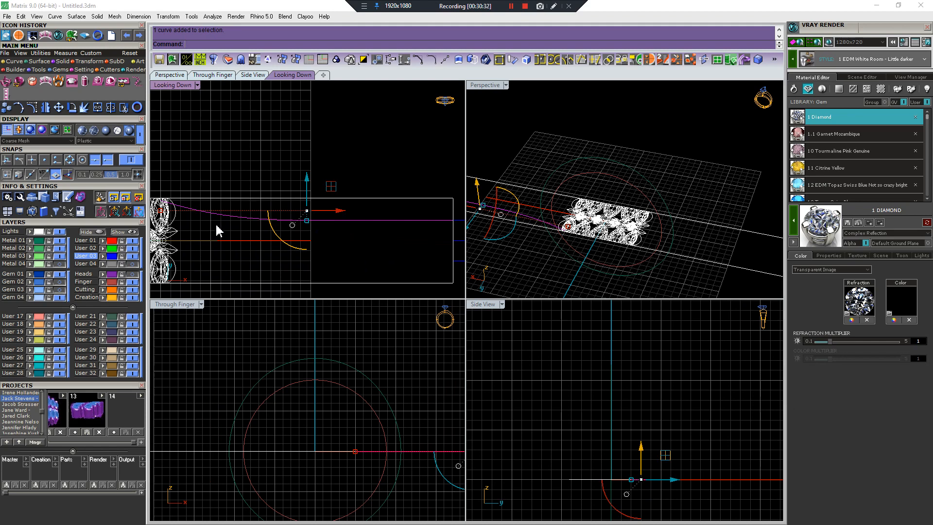
right_drag(390, 244, 342, 235)
key(c)
click(404, 212)
click(404, 232)
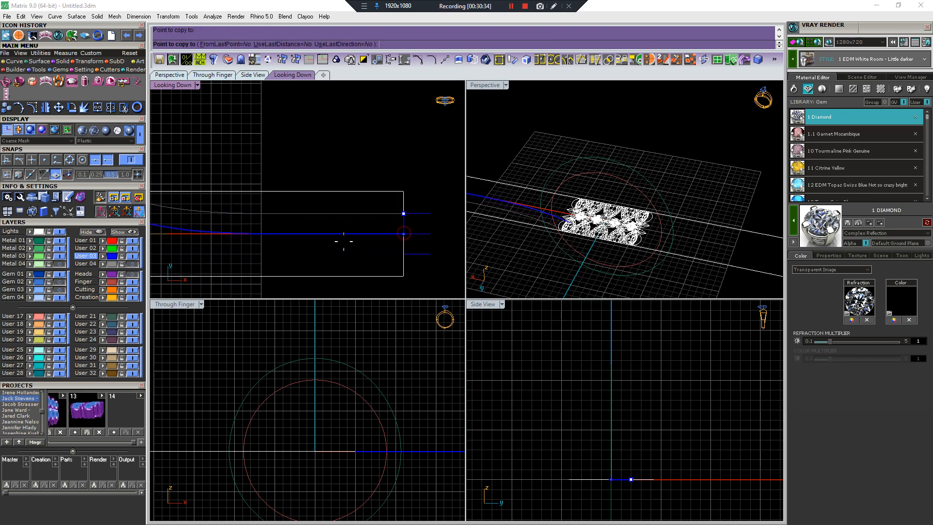
key(Escape)
Lock the Lights layer and rotate the copied lower curve's three control points nearest the heads slightly upward
right_drag(192, 232, 312, 241)
key(Escape)
click(279, 234)
key(F10)
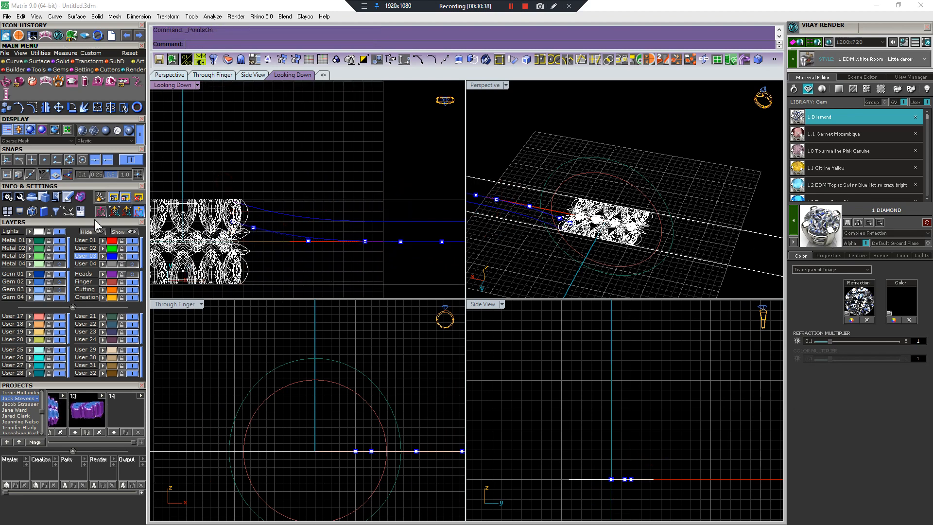
click(46, 232)
drag(200, 170, 339, 274)
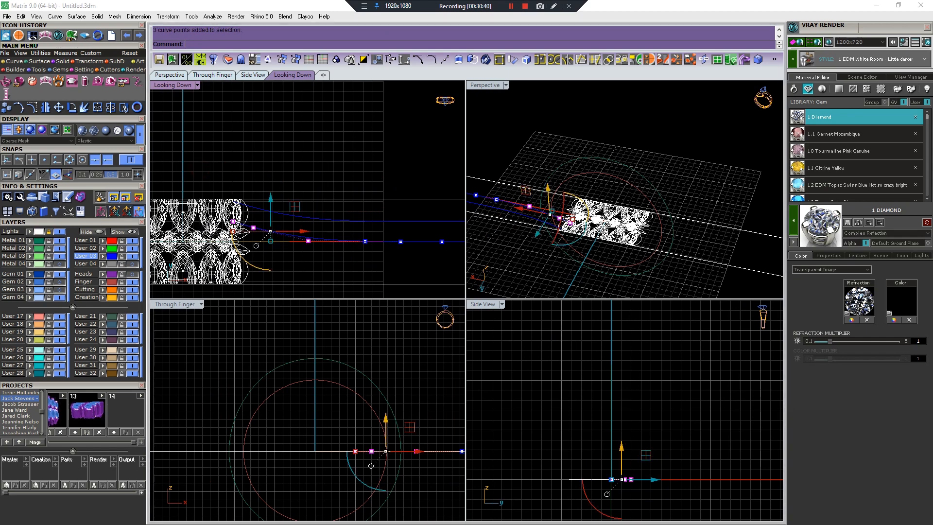
key(r)
click(371, 227)
click(233, 242)
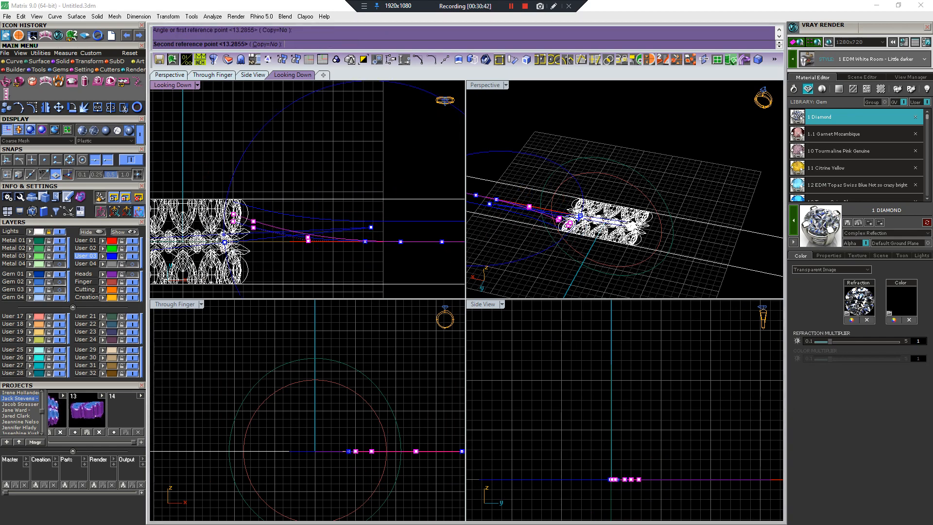
click(222, 234)
key(Escape)
Draw a short straight line connecting the head-side ends of the lower and upper curves
scroll(235, 213, up, 5)
key(p)
click(228, 216)
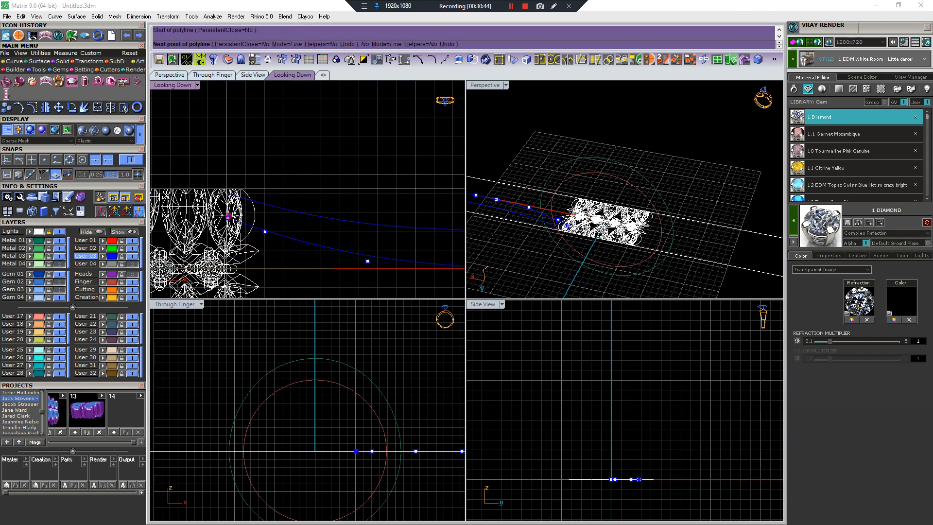
key(Escape)
key(Escape)
scroll(229, 221, up, 6)
key(p)
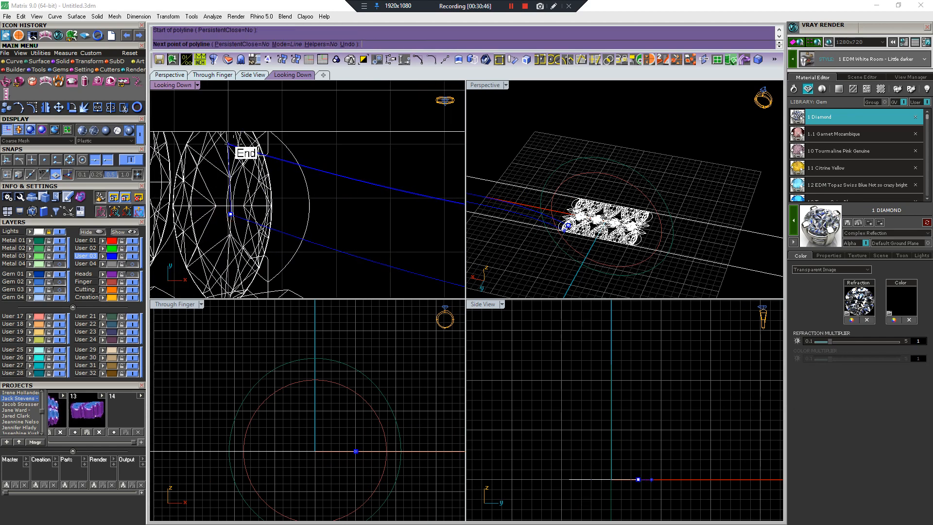
click(224, 144)
scroll(224, 147, down, 4)
scroll(221, 126, down, 2)
right_drag(221, 126, 214, 151)
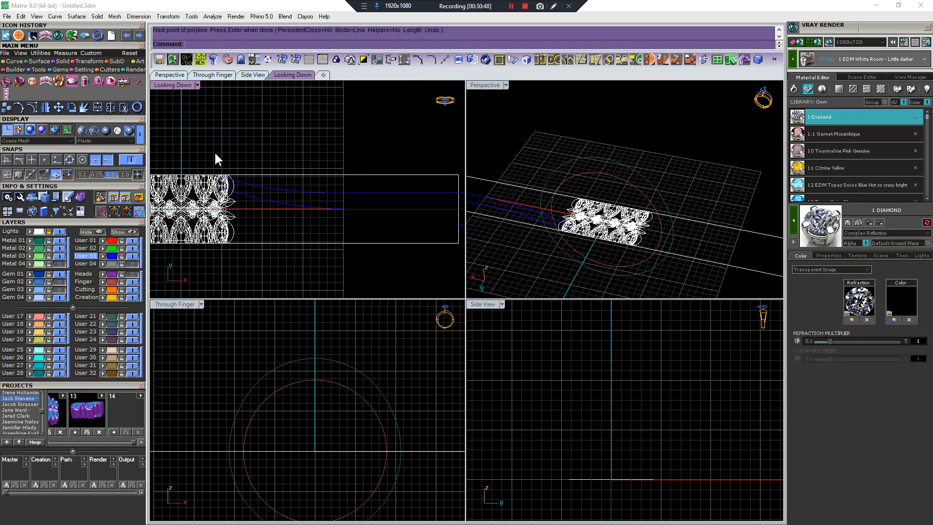
Delete the short guide lines that extend past the rectangle's end edge
key(Delete)
right_drag(362, 212, 247, 207)
scroll(360, 202, up, 4)
drag(368, 139, 348, 254)
key(Delete)
Make Creation the current layer and draw an upward-bulging arc between the two curves' ends at the rectangle's end edge
scroll(321, 219, down, 6)
right_drag(316, 218, 435, 243)
scroll(279, 205, up, 6)
scroll(275, 223, down, 8)
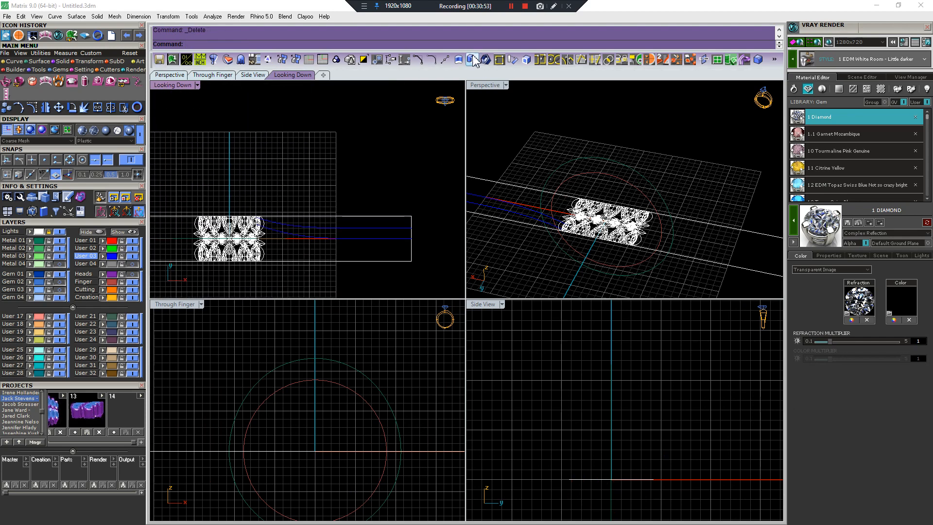
click(567, 59)
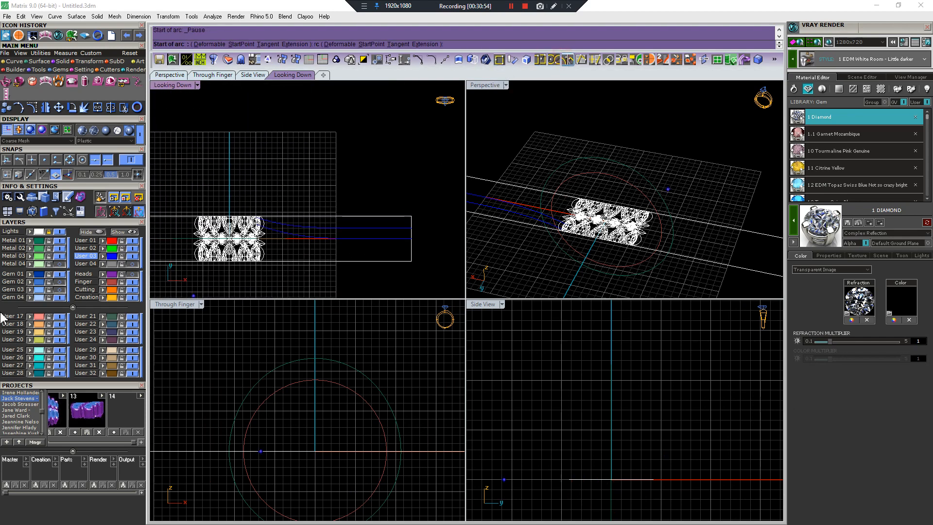
click(86, 297)
click(413, 238)
click(412, 227)
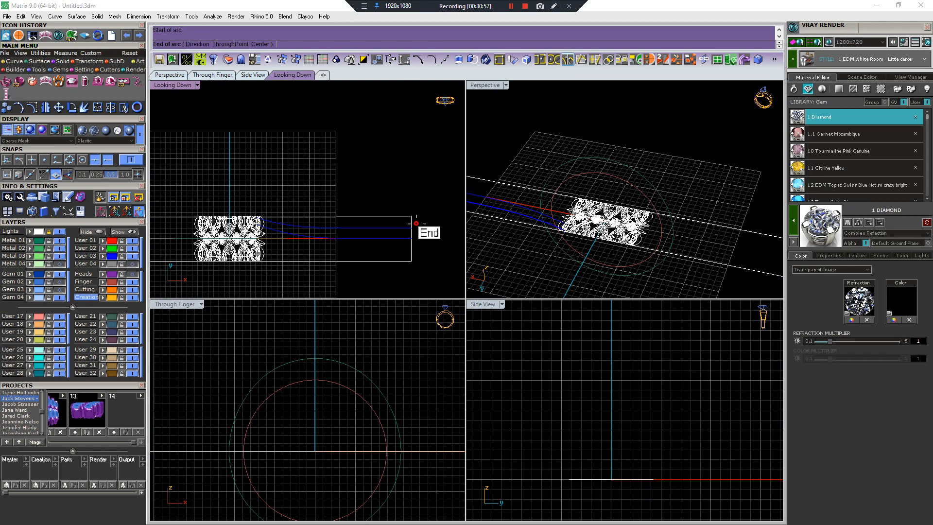
scroll(617, 478, up, 6)
click(637, 480)
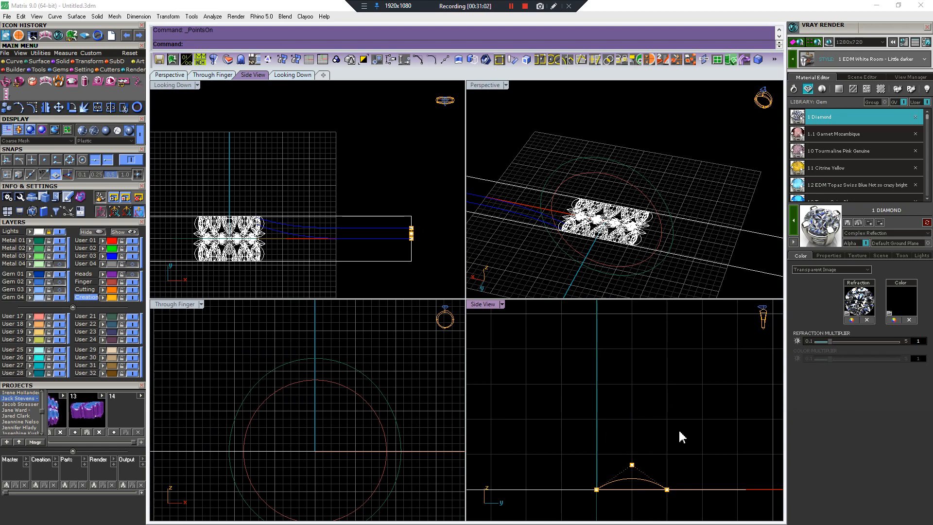
Rebuild the profile arc with a point count of 4 and degree 3
right_drag(631, 488, 624, 425)
scroll(624, 425, up, 8)
key(Escape)
drag(661, 392, 618, 412)
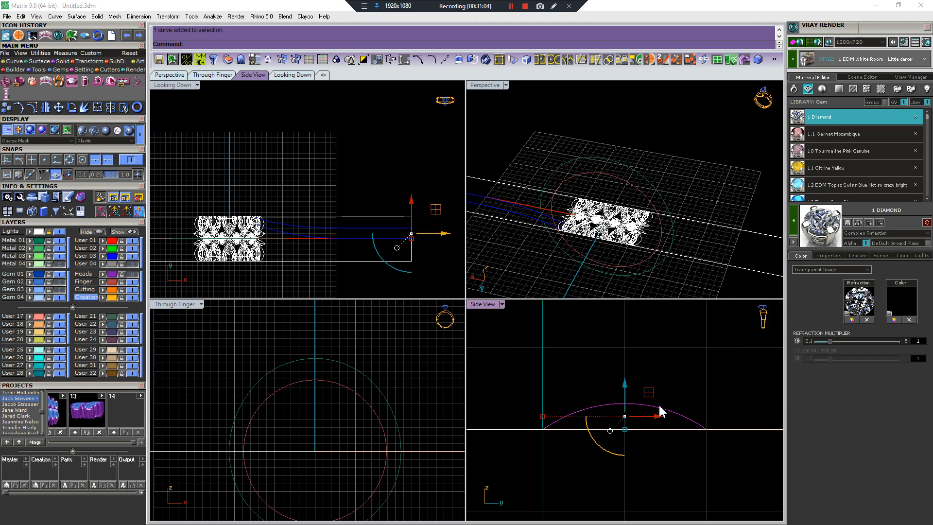
key(ctrl+r)
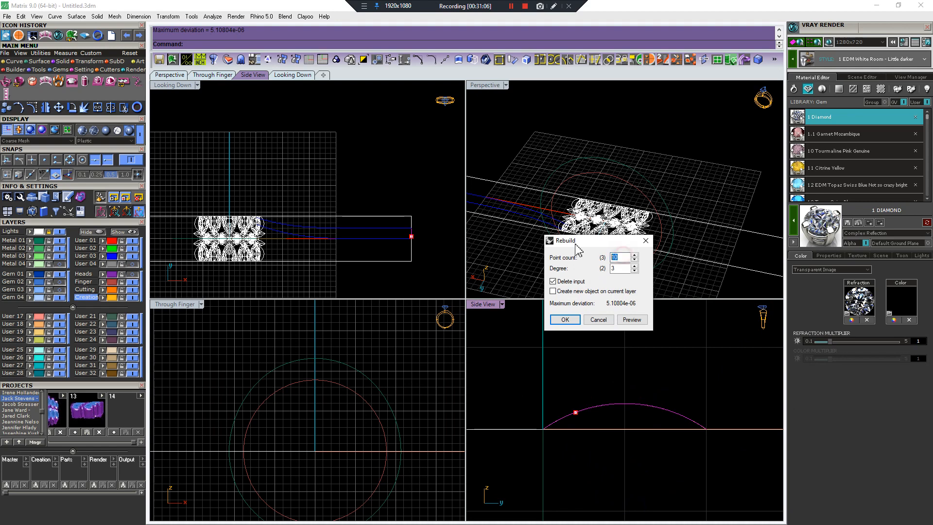
text(4)
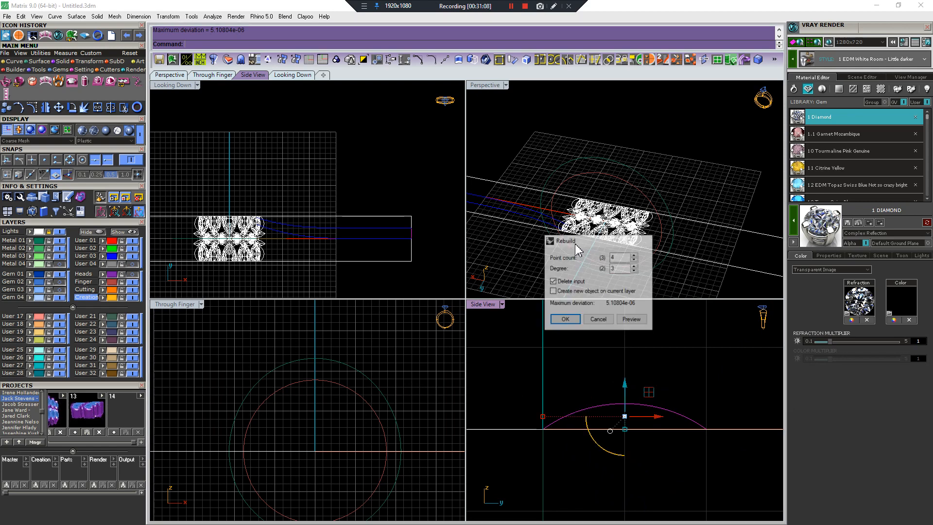
key(Return)
Scale the profile arc's two middle control points farther apart in one direction and lower them to flatten its crown
drag(553, 384, 681, 409)
key(ctrl+1)
click(625, 403)
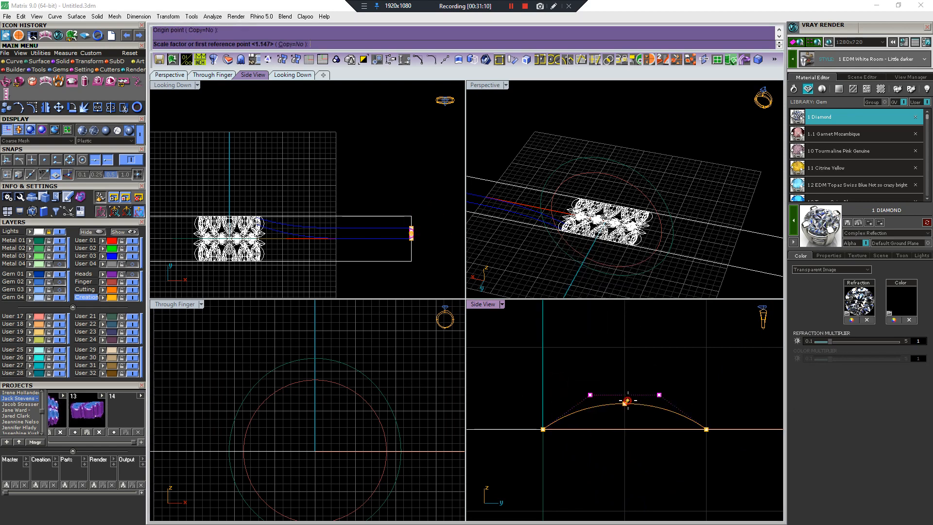
click(554, 402)
click(493, 393)
drag(515, 369, 712, 413)
drag(624, 375, 622, 381)
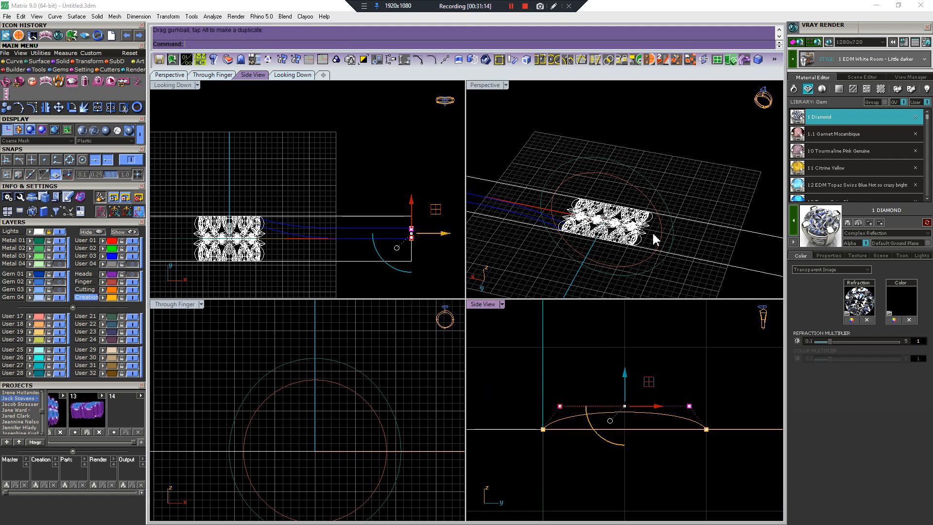
Sweep the arc profile along the two blue shank curves with Sweep 2 Rails, without simplifying and with Maintain height on
scroll(539, 229, up, 6)
scroll(533, 207, down, 6)
right_drag(533, 207, 637, 187)
key(Escape)
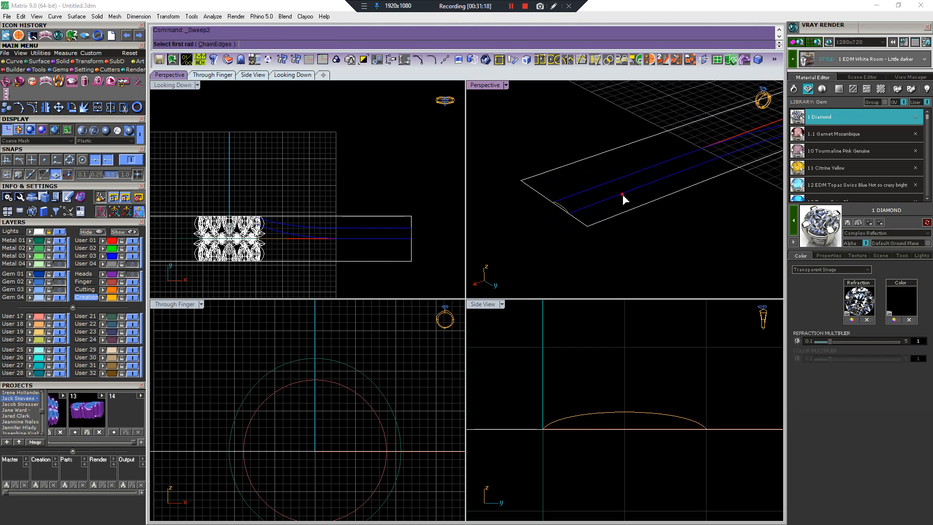
click(623, 199)
click(625, 184)
click(565, 208)
key(Return)
scroll(565, 208, down, 10)
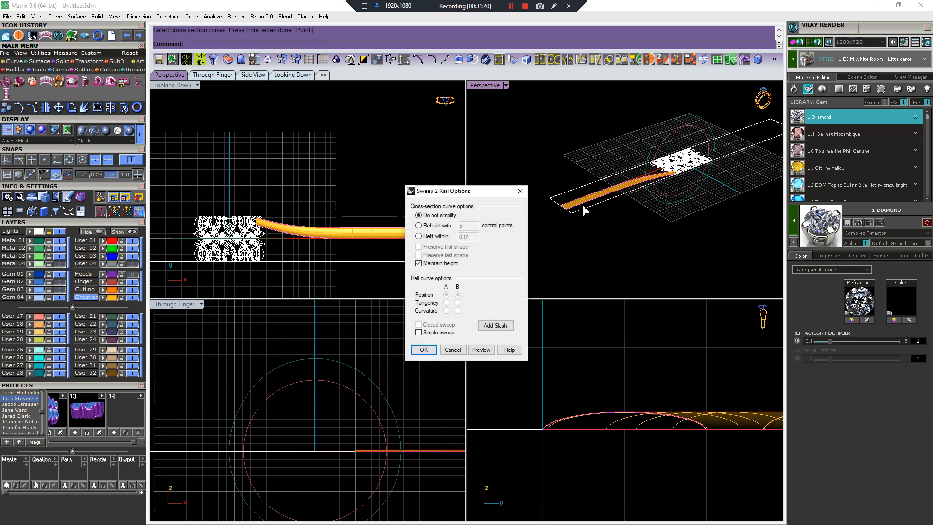
key(Return)
Scale the swept surface upward in one direction from its flat base to make the band taller
scroll(707, 413, down, 4)
right_drag(708, 413, 609, 397)
click(613, 402)
text(s1)
key(Return)
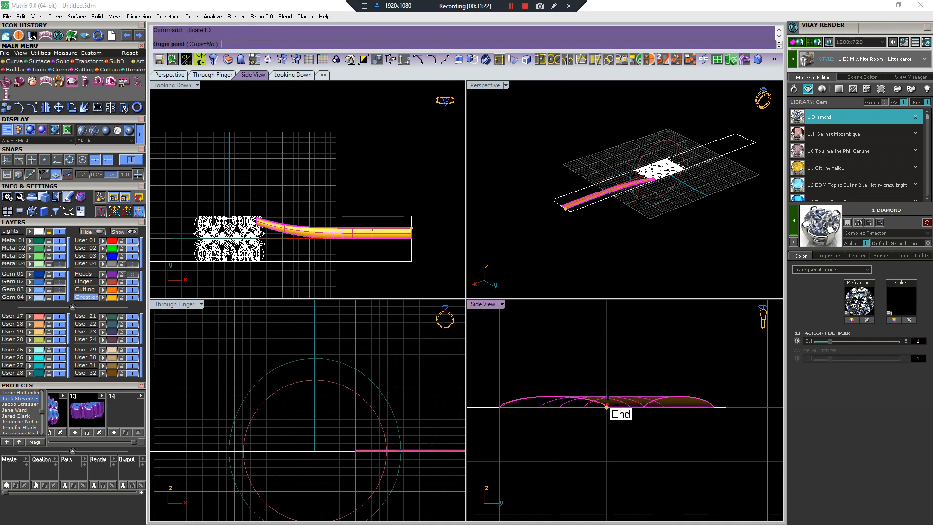
click(607, 407)
click(614, 385)
click(607, 369)
Rebuild the swept surface with 10 points in U and 4 points in V
scroll(595, 223, up, 5)
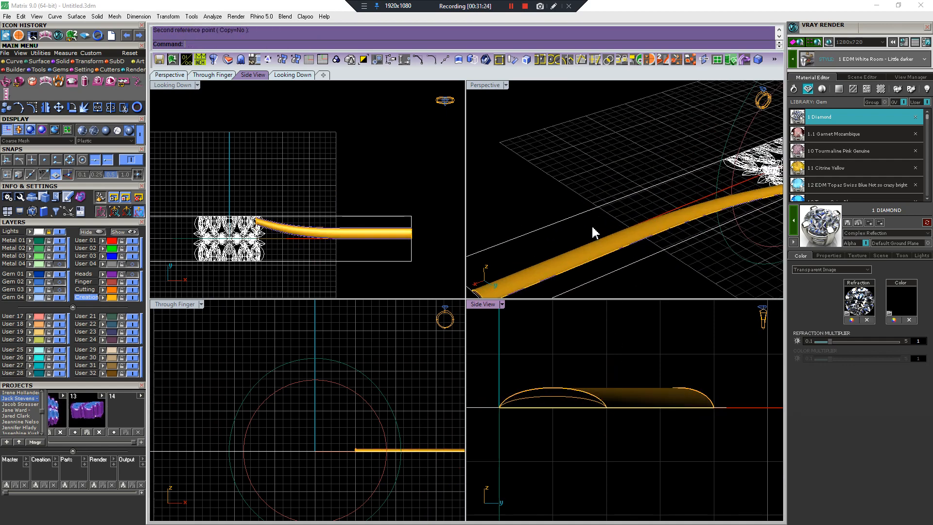
right_drag(593, 233, 662, 271)
click(635, 234)
key(F10)
key(Escape)
key(Escape)
scroll(635, 234, down, 5)
scroll(662, 270, up, 4)
click(662, 270)
scroll(663, 270, down, 2)
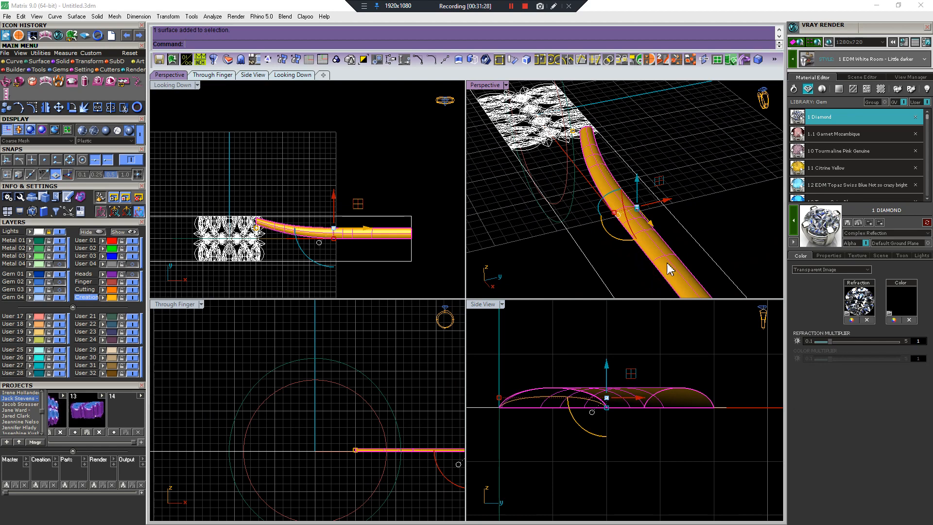
scroll(645, 233, down, 4)
right_drag(645, 233, 654, 217)
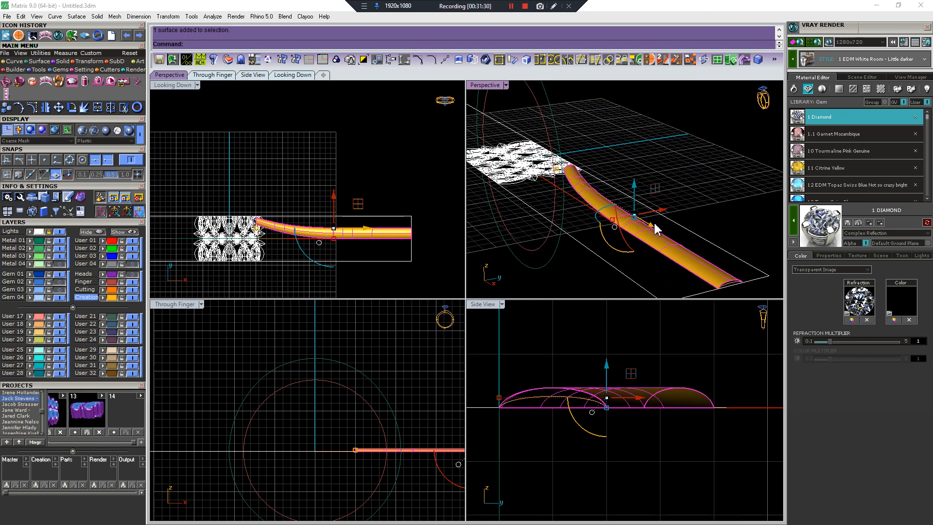
scroll(654, 227, up, 4)
key(Return)
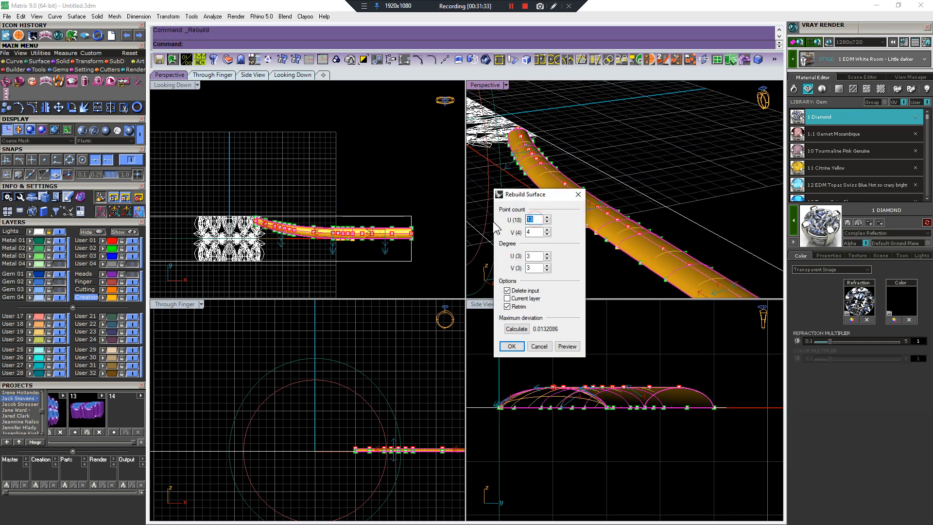
text(10)
key(Return)
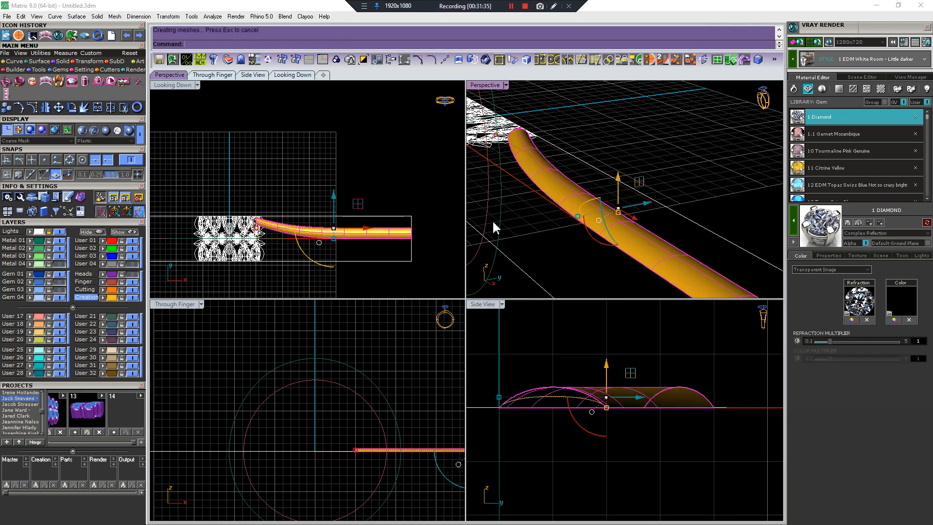
Show the rebuilt surface's control points, select the whole raised row nearest the outer edge, and move it down
key(F10)
scroll(583, 243, up, 5)
scroll(393, 241, up, 4)
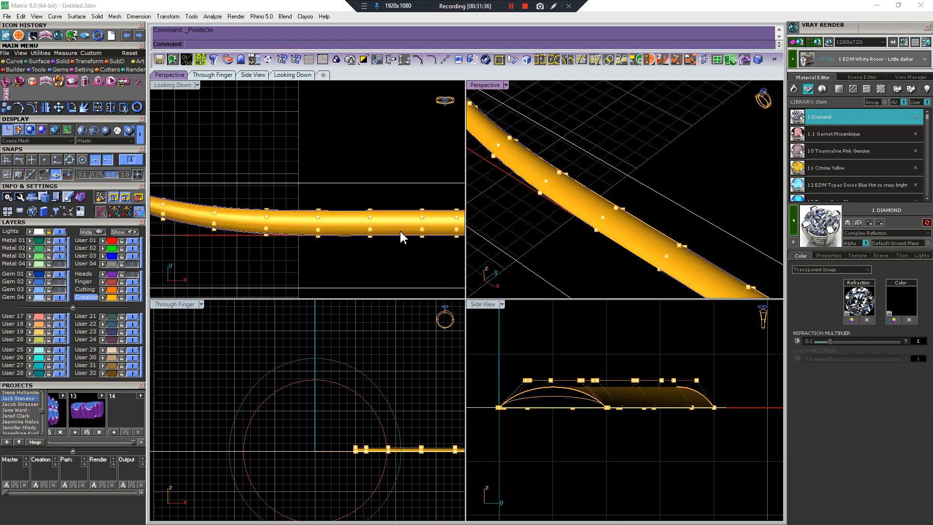
click(390, 231)
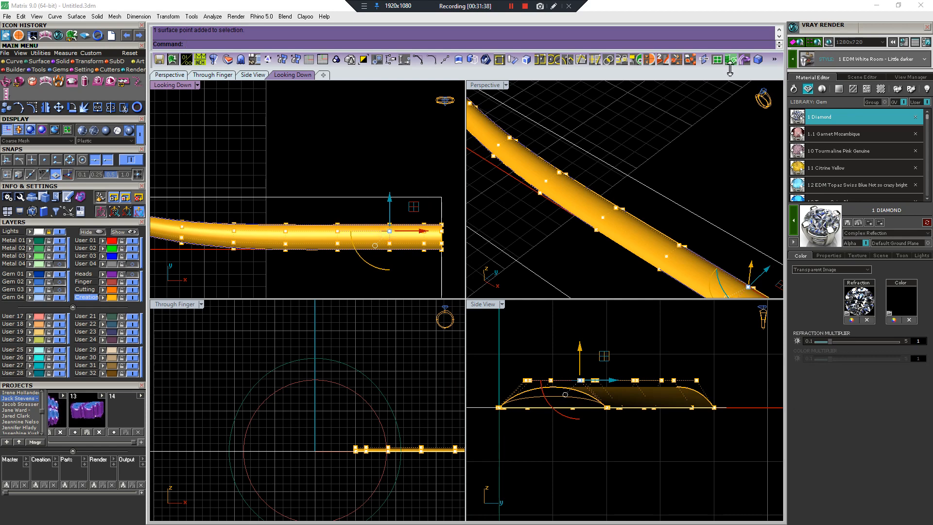
click(928, 27)
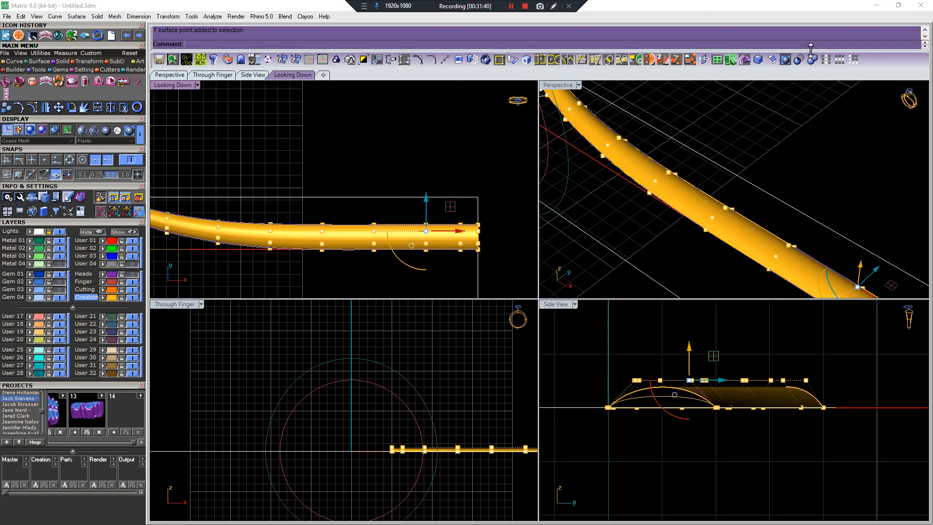
click(840, 60)
scroll(739, 411, up, 2)
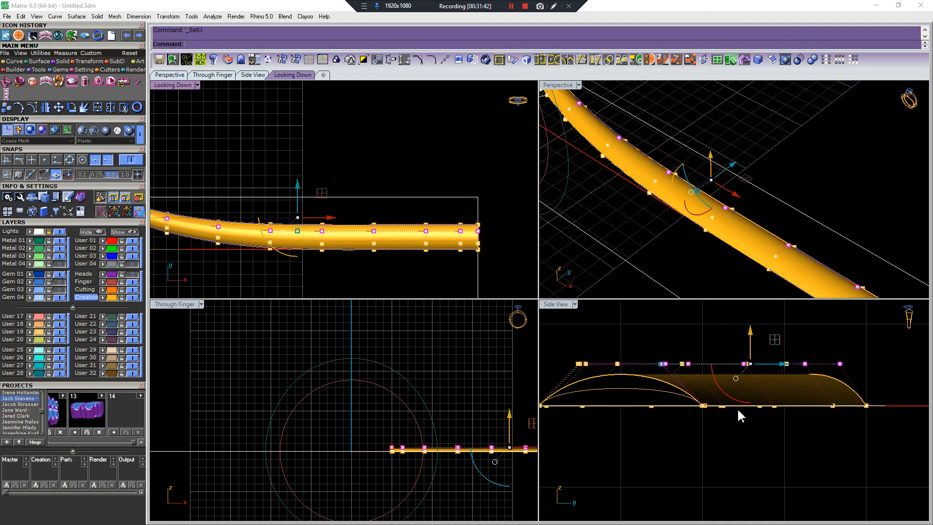
drag(753, 341, 753, 357)
Select the whole raised row of control points nearest the surface's inner edge and move it up
scroll(762, 260, down, 5)
right_drag(762, 260, 684, 233)
scroll(685, 233, up, 3)
click(688, 248)
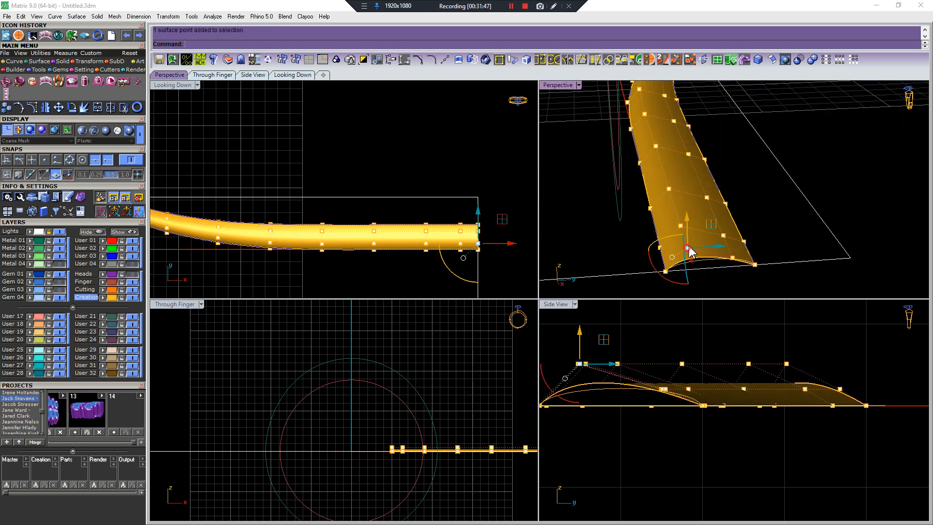
click(831, 63)
right_drag(687, 215, 684, 152)
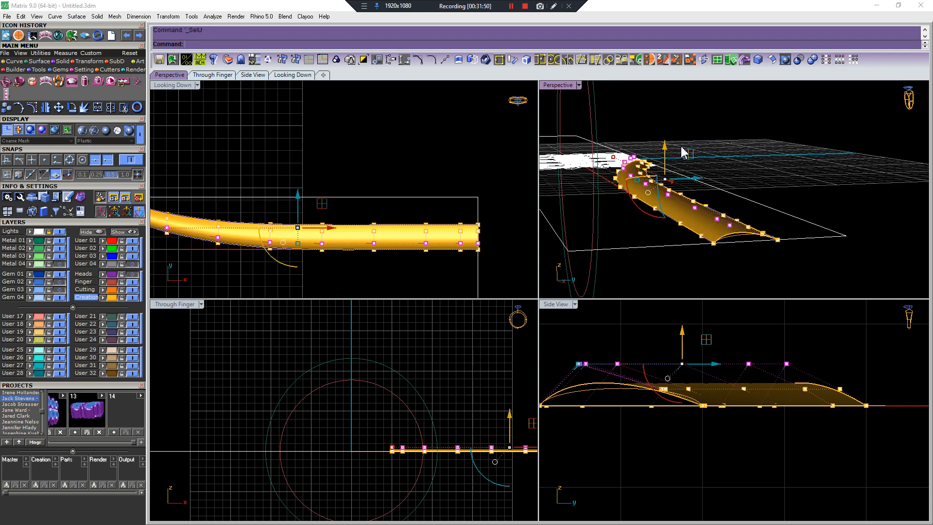
drag(666, 148, 668, 143)
Select the raised control-point row on the outer side and lift it slightly, leaving the surface's control points hidden
right_drag(770, 197, 681, 226)
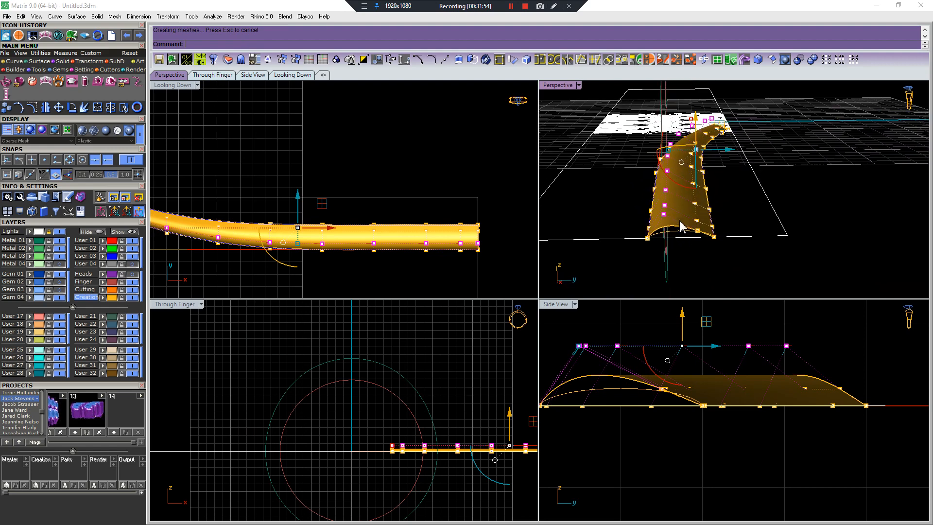
click(696, 223)
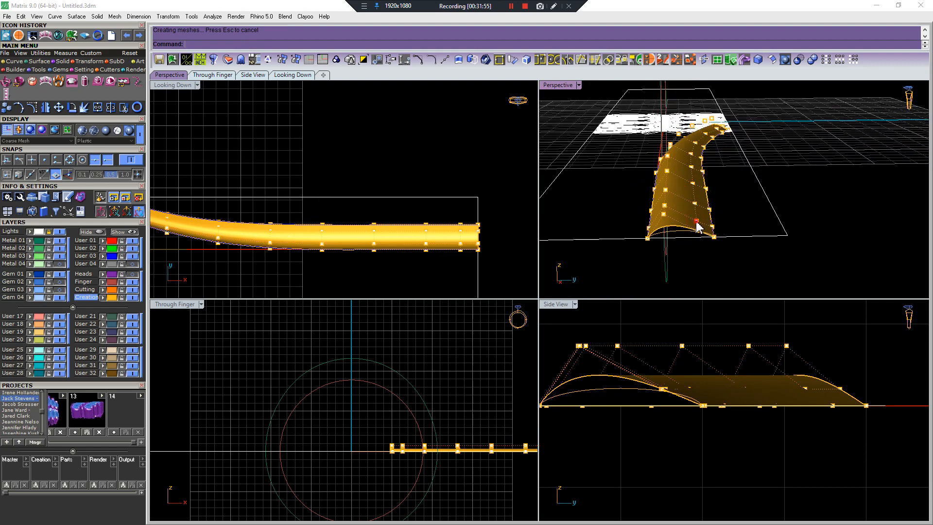
click(841, 60)
drag(719, 132, 716, 125)
key(Escape)
key(Escape)
Delete the construction curves used for the sweep while keeping the swept surface
right_drag(646, 164, 762, 265)
scroll(725, 210, down, 4)
scroll(748, 245, down, 4)
right_drag(680, 245, 702, 258)
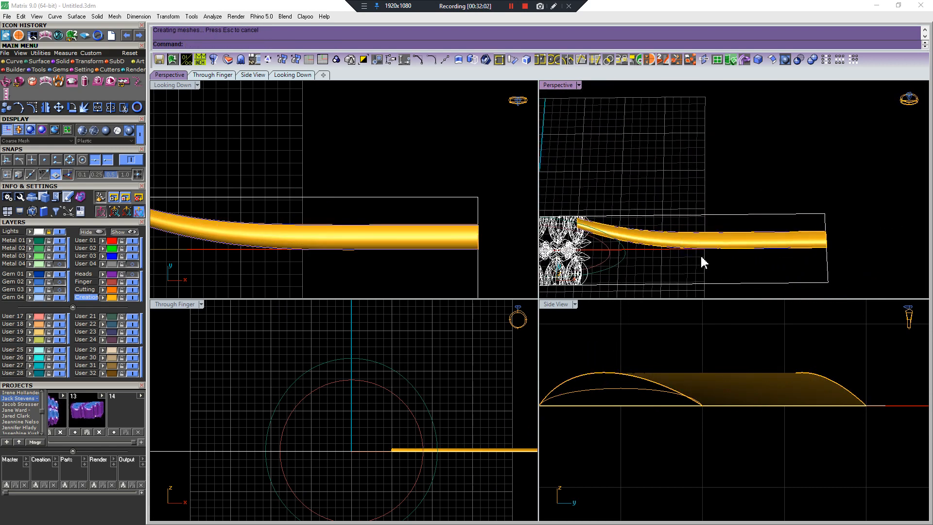
scroll(686, 340, down, 5)
drag(581, 341, 818, 442)
ctrl+click(779, 237)
key(Delete)
Duplicate the swept surface's border as a curve
click(775, 245)
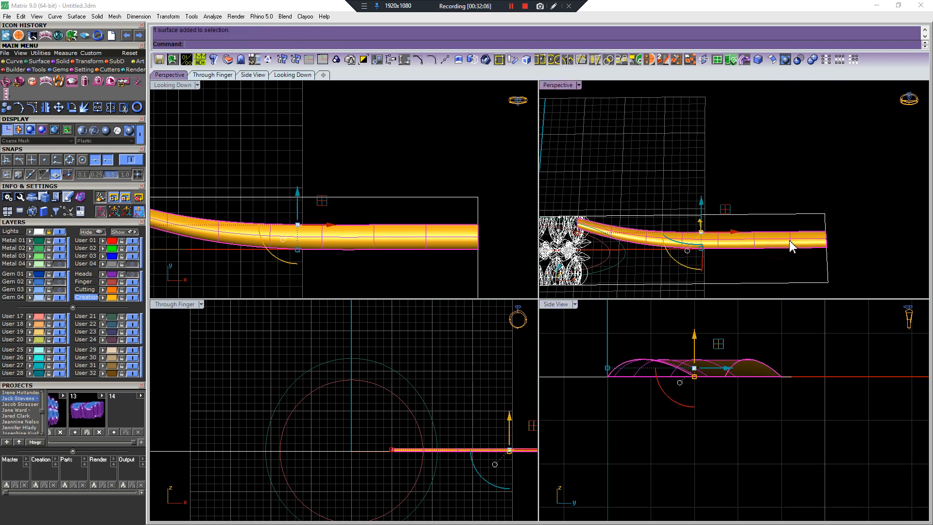
key(ctrl+b)
right_drag(770, 238, 715, 201)
scroll(736, 262, up, 2)
scroll(776, 303, down, 1)
scroll(797, 248, up, 3)
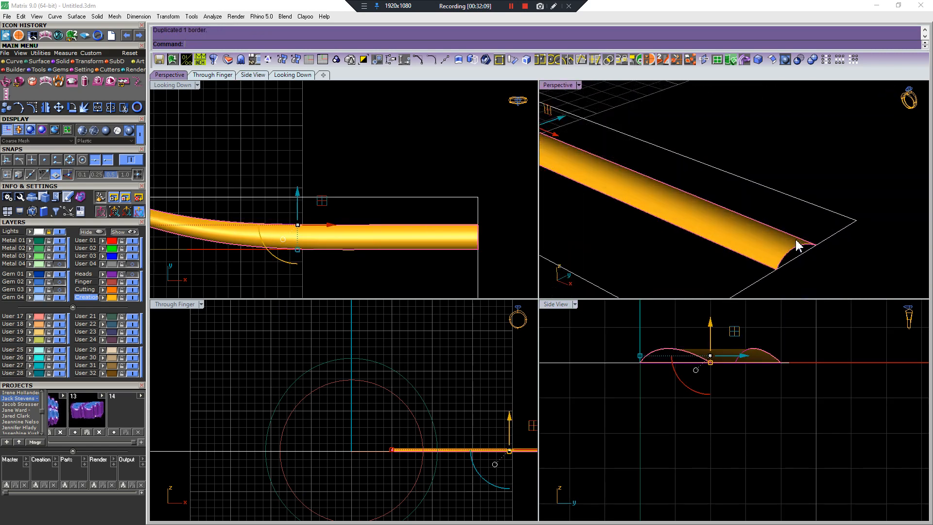
right_drag(795, 240, 789, 221)
scroll(778, 209, up, 6)
scroll(834, 193, down, 3)
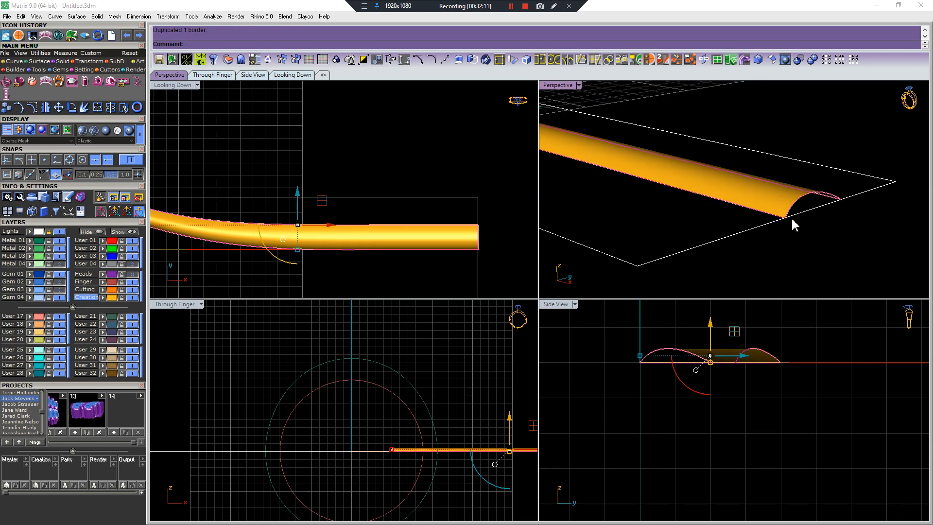
Extrude the duplicated border curve straight down to give the swept strand a deep body with vertical walls
key(ctrl+e)
scroll(709, 390, down, 12)
text(b)
key(Return)
click(719, 467)
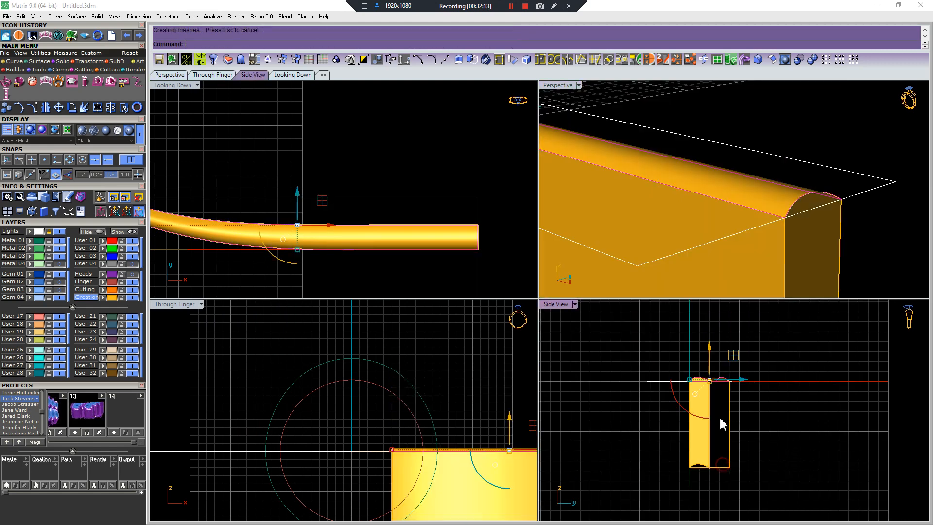
click(681, 367)
drag(684, 354, 714, 473)
scroll(796, 247, down, 6)
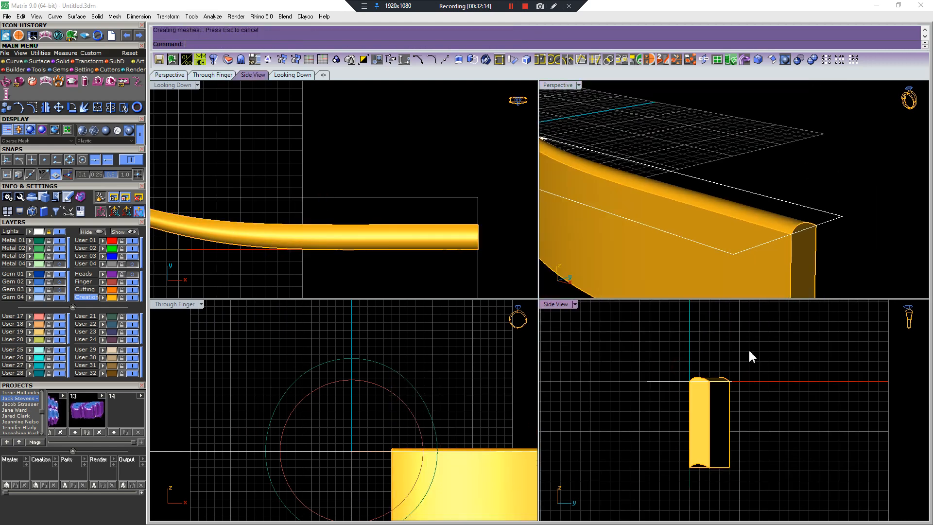
Draw a straight horizontal line across the strand body at about half its depth and split the body with it
click(679, 425)
click(758, 427)
right_click(758, 423)
click(728, 425)
key(ctrl+shift+s)
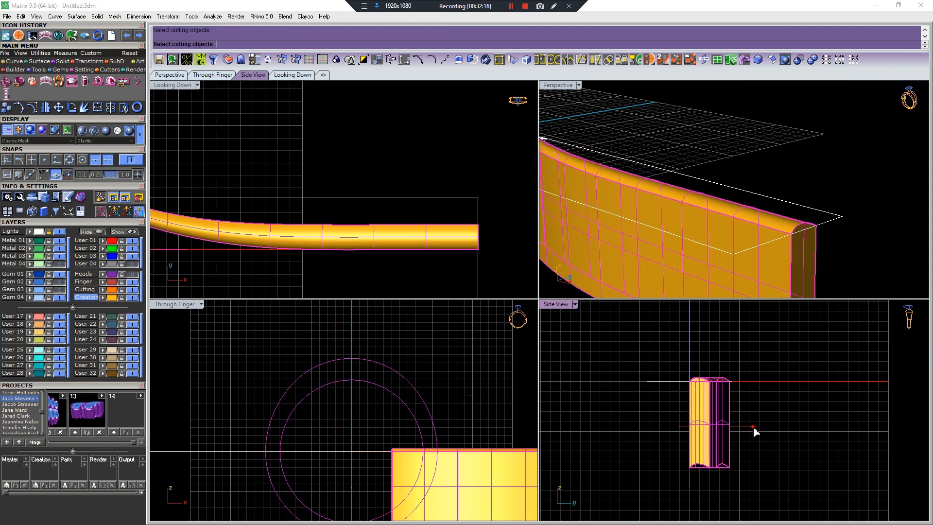
click(753, 427)
right_click(751, 420)
Delete the lower part of the split strand together with the cutting line
drag(650, 415, 771, 481)
key(Delete)
click(716, 404)
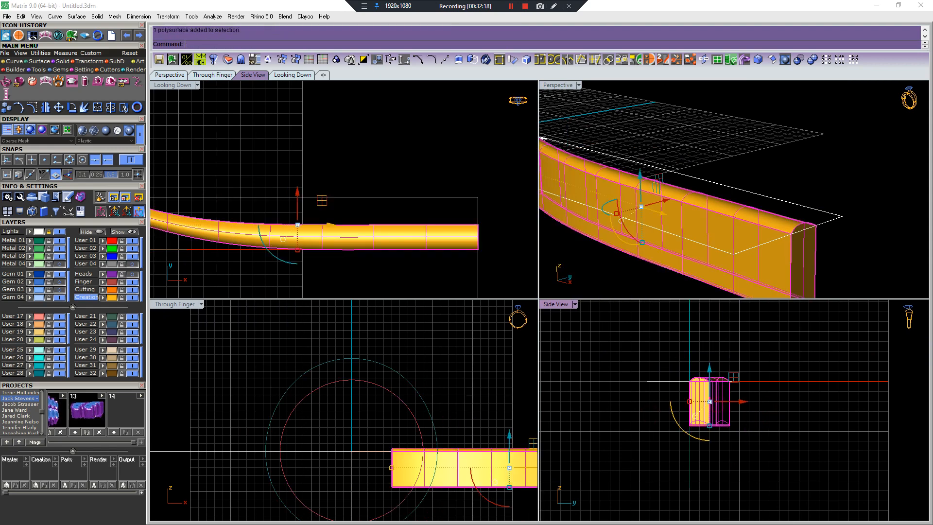
key(Escape)
Try to move the whole strand body slightly downward
right_drag(762, 233, 711, 211)
click(722, 203)
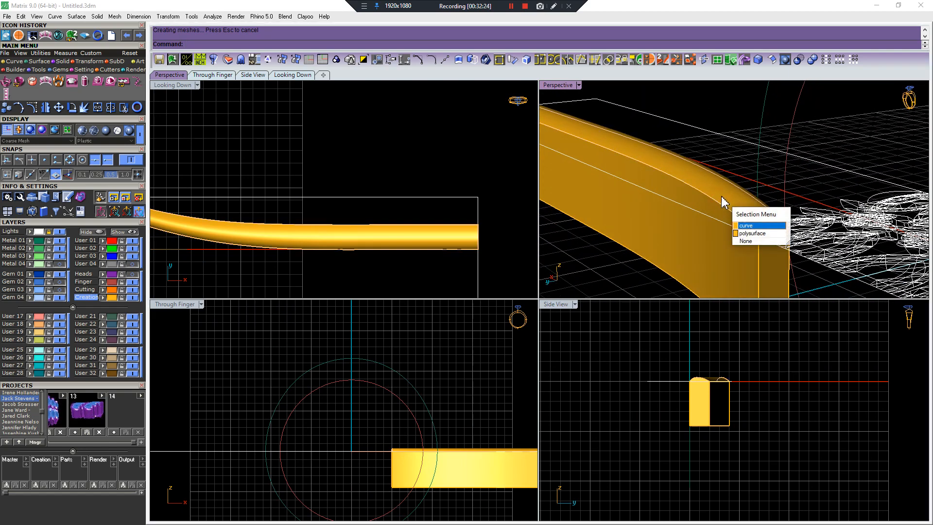
click(752, 234)
right_drag(752, 233, 690, 188)
click(430, 241)
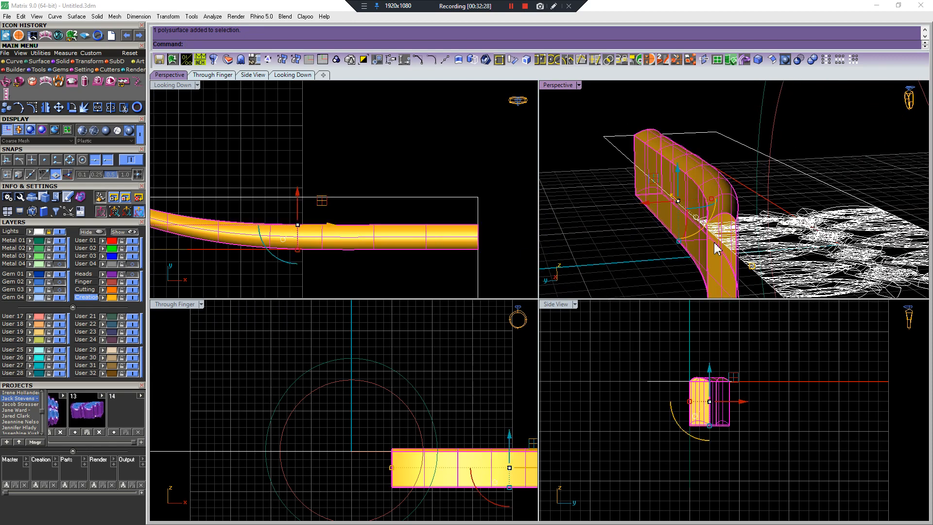
right_drag(714, 243, 773, 258)
scroll(492, 452, up, 10)
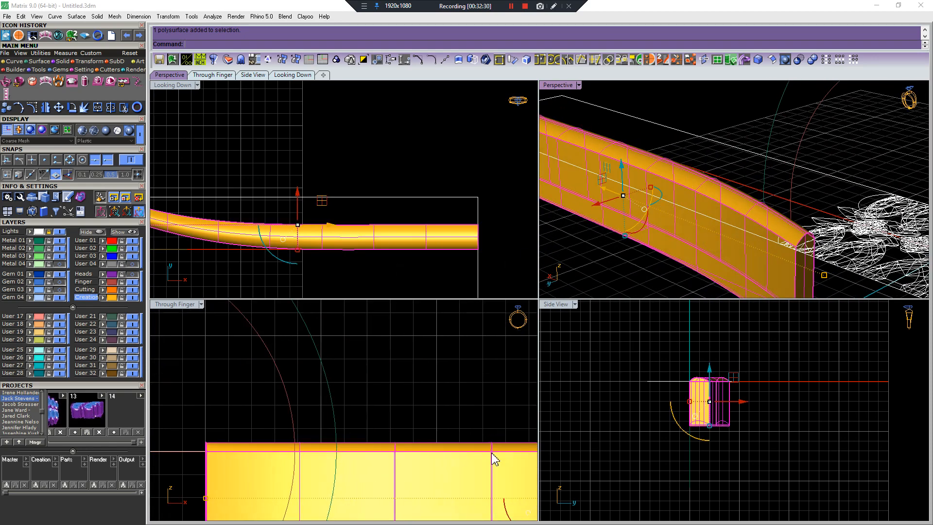
right_click(376, 375)
right_drag(394, 440, 389, 423)
scroll(389, 423, up, 6)
drag(389, 423, 390, 434)
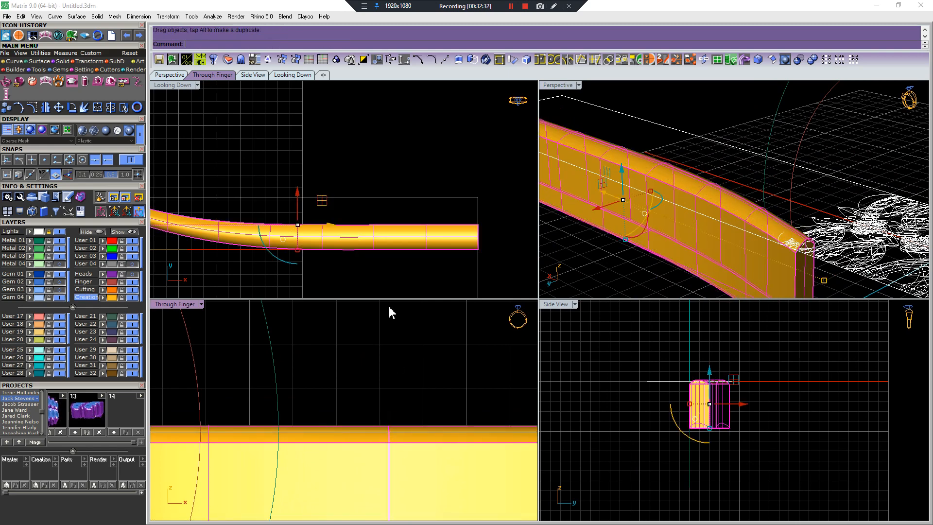
Undo the last downward move of the strand body
click(388, 305)
scroll(311, 250, down, 8)
right_drag(311, 250, 374, 220)
scroll(374, 219, up, 4)
scroll(274, 236, up, 2)
key(ctrl+z)
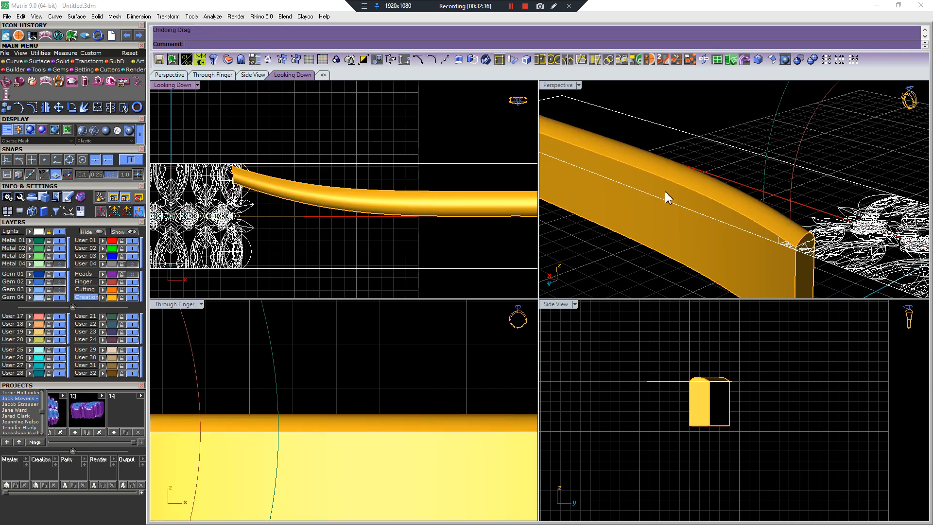
Duplicate the strand's inner edge as a curve and mirror a copy of it across the layout's centre line
key(ctrl+d)
right_drag(694, 228, 676, 209)
click(675, 209)
right_click(415, 210)
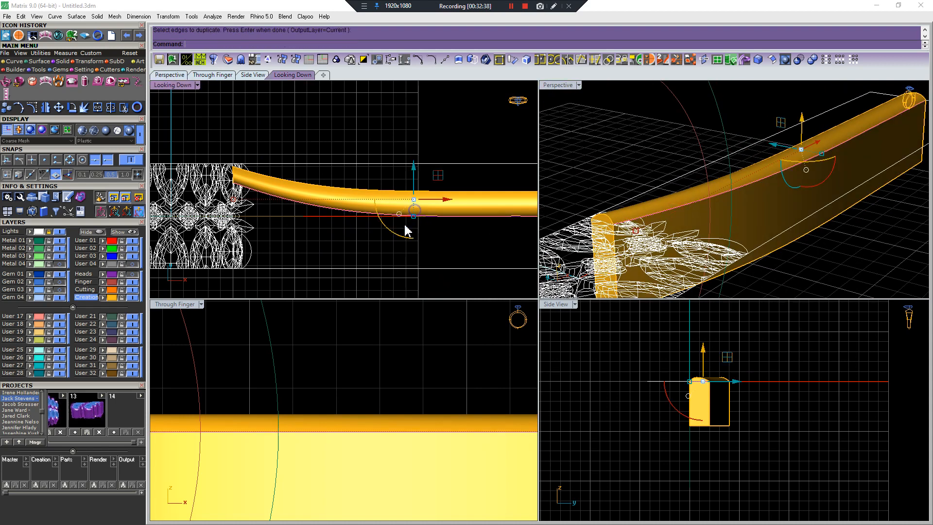
key(ctrl+m)
click(337, 223)
scroll(329, 233, up, 2)
scroll(343, 225, down, 2)
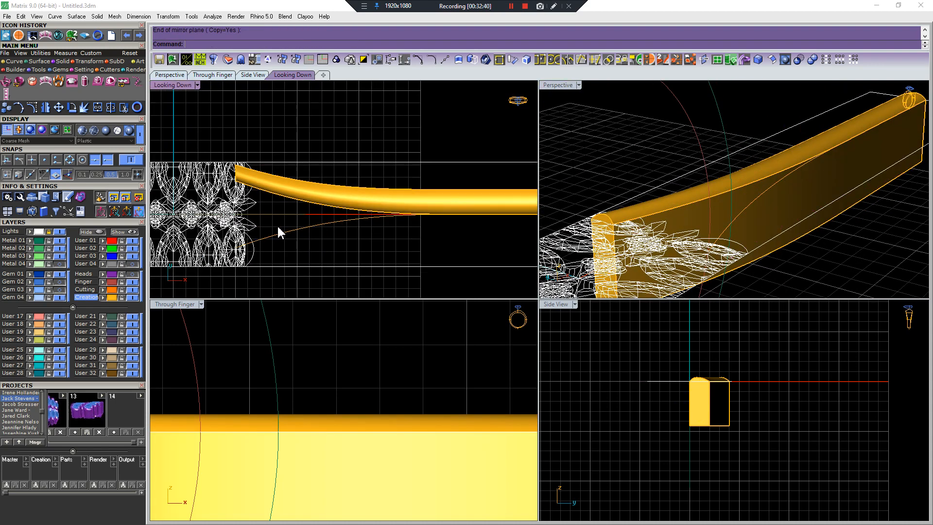
right_drag(278, 227, 337, 219)
Undo the last mirroring of the inner edge curve
key(ctrl+l)
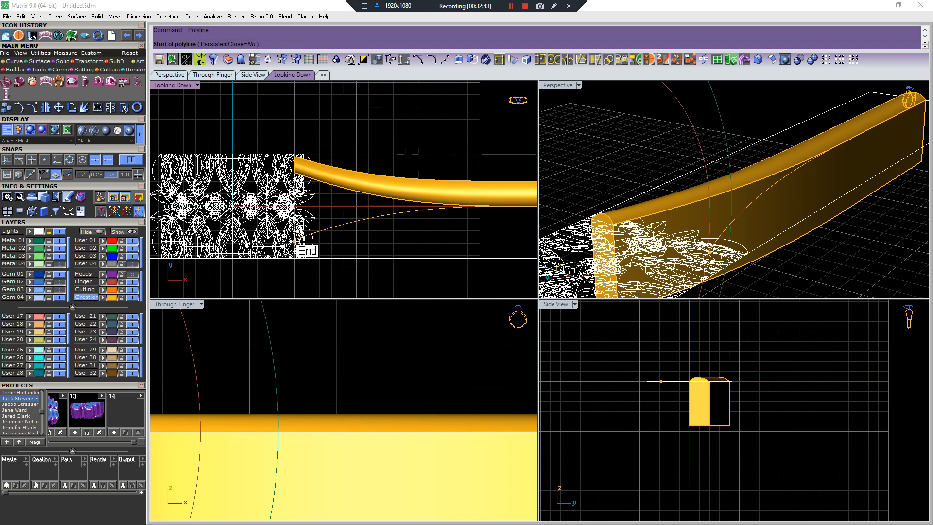
scroll(332, 213, up, 2)
key(Escape)
key(ctrl+z)
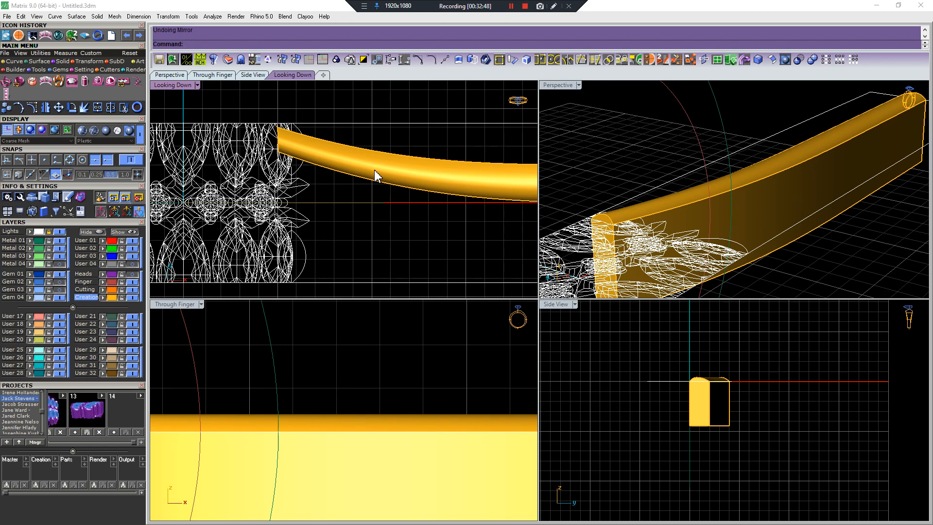
Delete the duplicated inner edge curve while keeping the strand body
scroll(375, 194, down, 2)
click(399, 185)
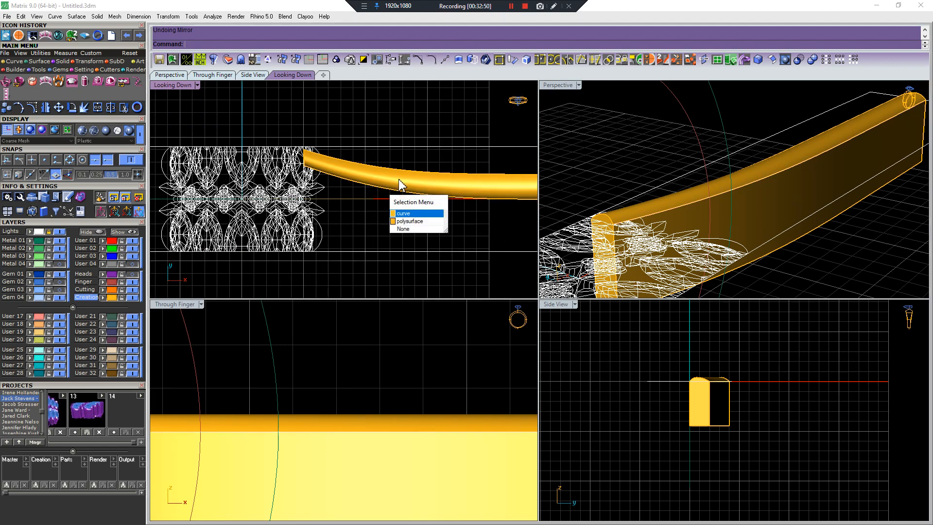
key(Escape)
scroll(321, 174, down, 8)
scroll(684, 371, up, 6)
drag(645, 361, 866, 408)
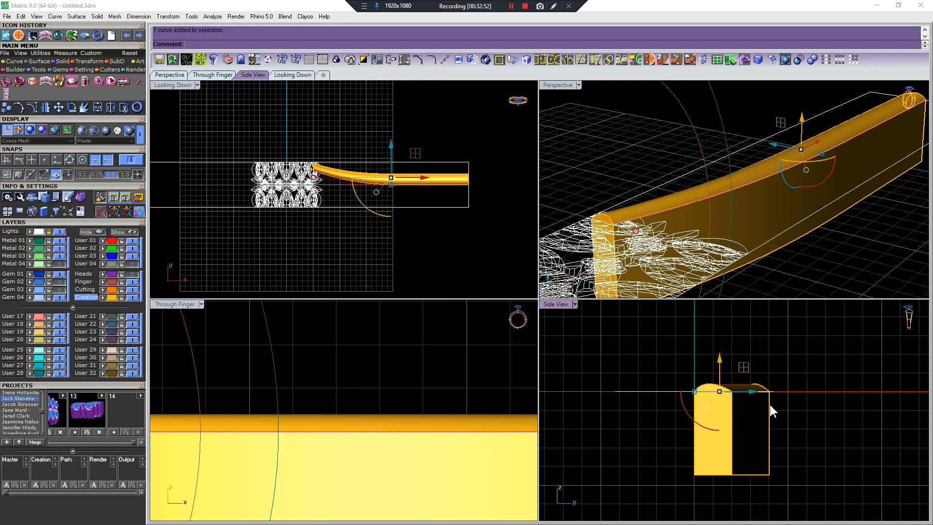
key(Delete)
Mirror a copy of the strand body across the layout's horizontal centre line
click(434, 184)
key(F4)
click(361, 177)
scroll(379, 204, up, 6)
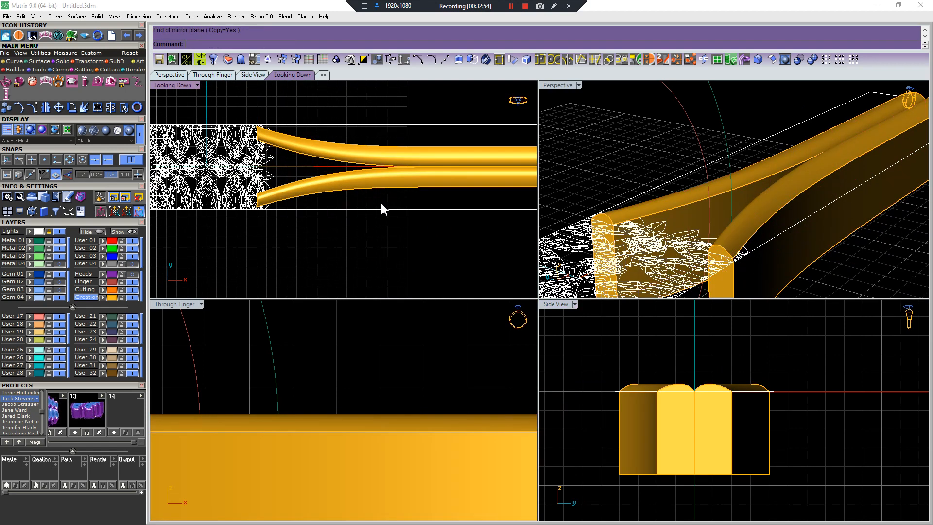
Try to join the strand and its mirrored copy
click(391, 180)
shift+click(399, 160)
key(ctrl+j)
scroll(385, 170, down, 1)
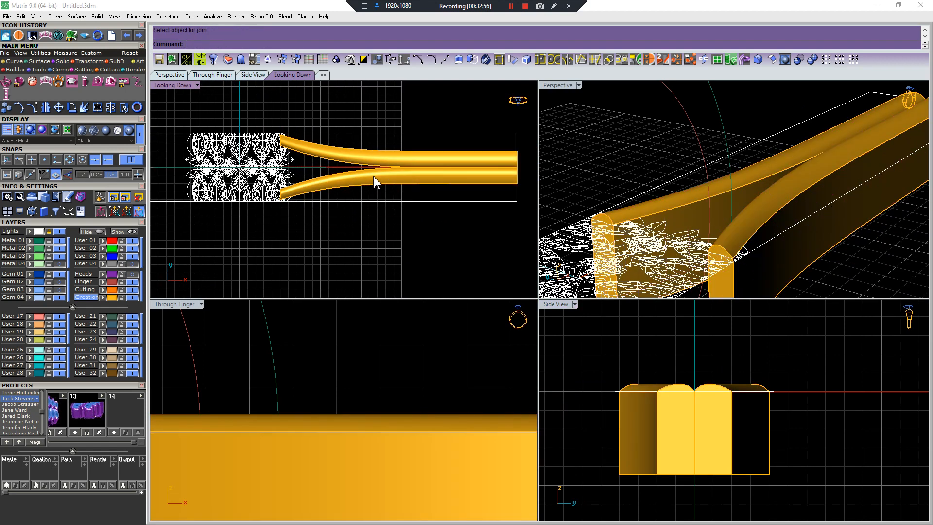
Shorten both strands lengthwise with a one-dimensional scale, keeping their ends at the stone cluster fixed
click(379, 168)
key(F5)
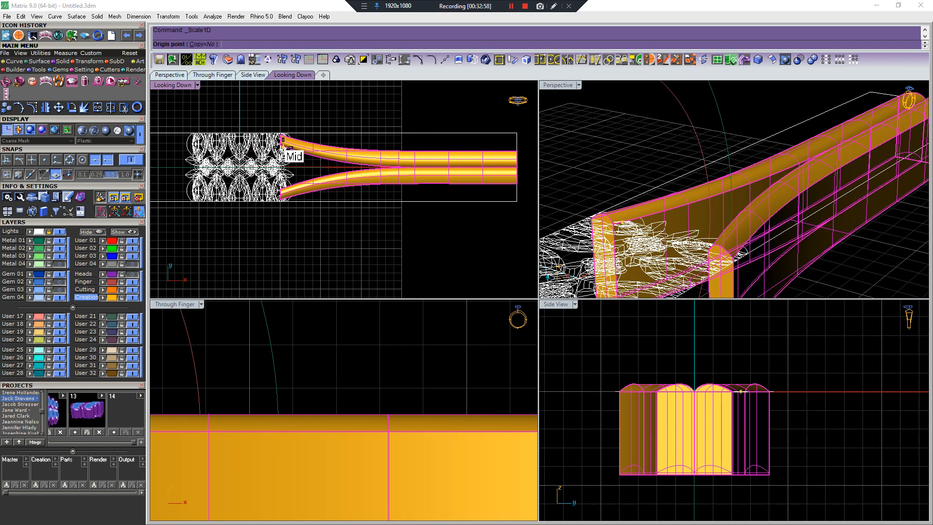
click(283, 147)
click(481, 156)
click(411, 163)
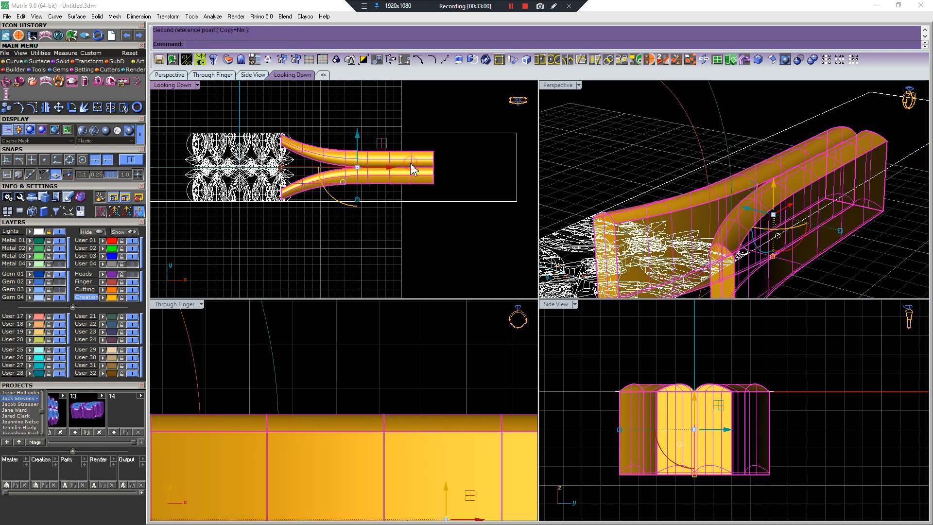
key(Escape)
scroll(364, 176, up, 4)
scroll(380, 160, down, 4)
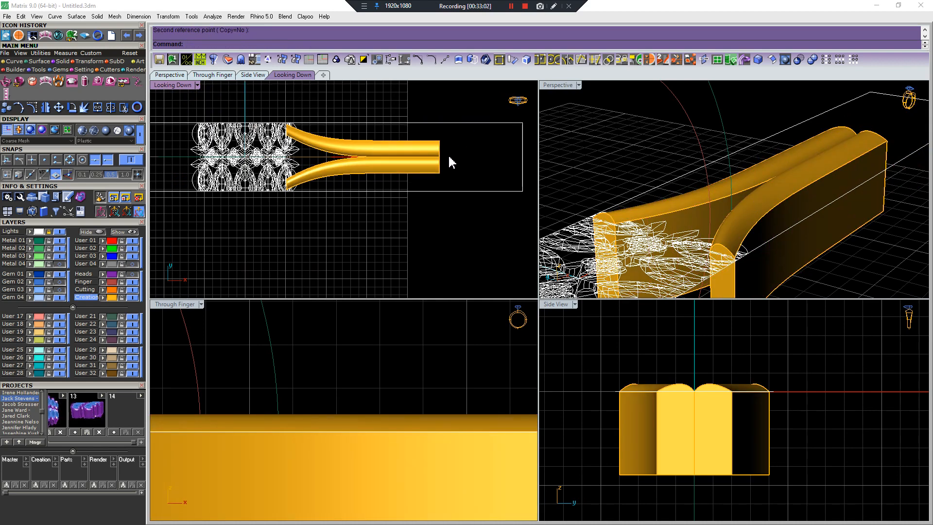
Select both strands and lower them until their rounded tops sit at the flat layout plane
scroll(340, 174, up, 4)
click(291, 149)
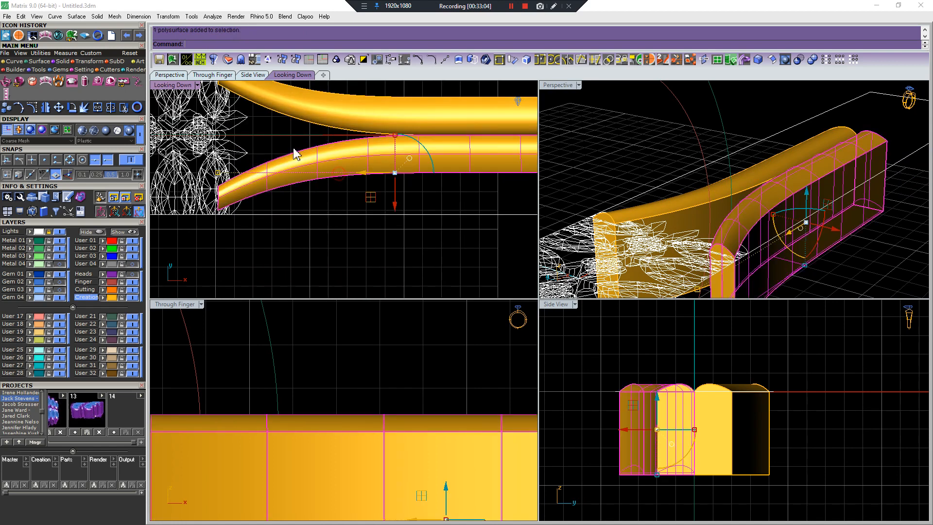
scroll(290, 150, down, 3)
shift+click(303, 138)
scroll(302, 139, down, 3)
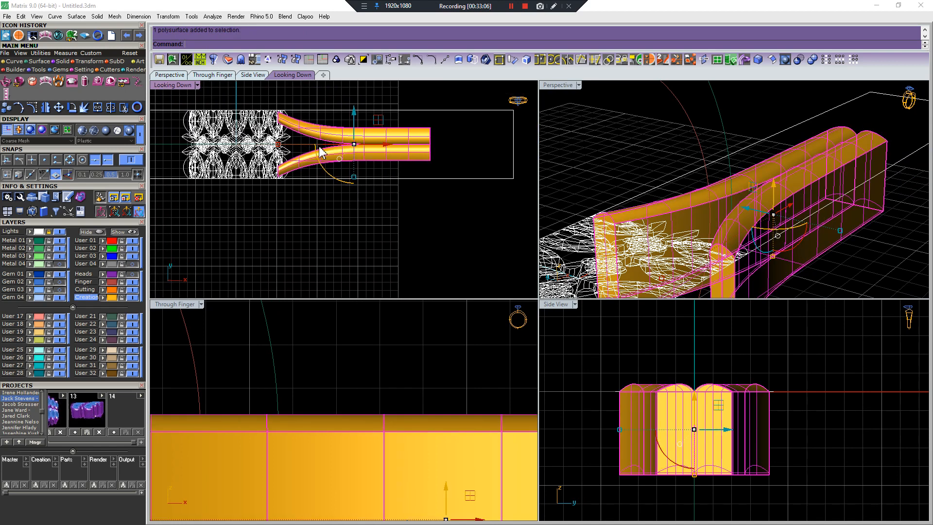
scroll(641, 394, up, 4)
drag(727, 421, 724, 440)
scroll(402, 179, down, 5)
Create a planar surface from the long layout rectangle and assign it to the Metal 04 layer
drag(465, 139, 434, 178)
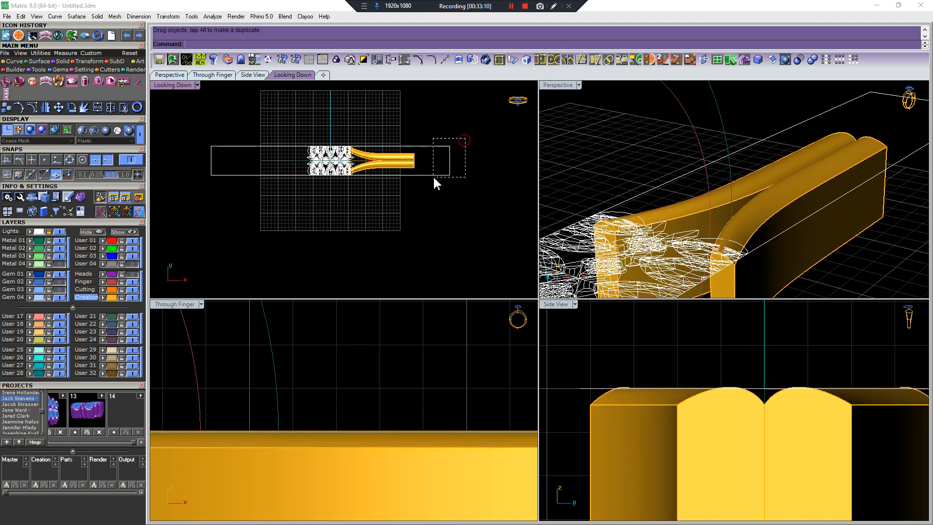
click(54, 231)
scroll(340, 182, up, 2)
click(56, 232)
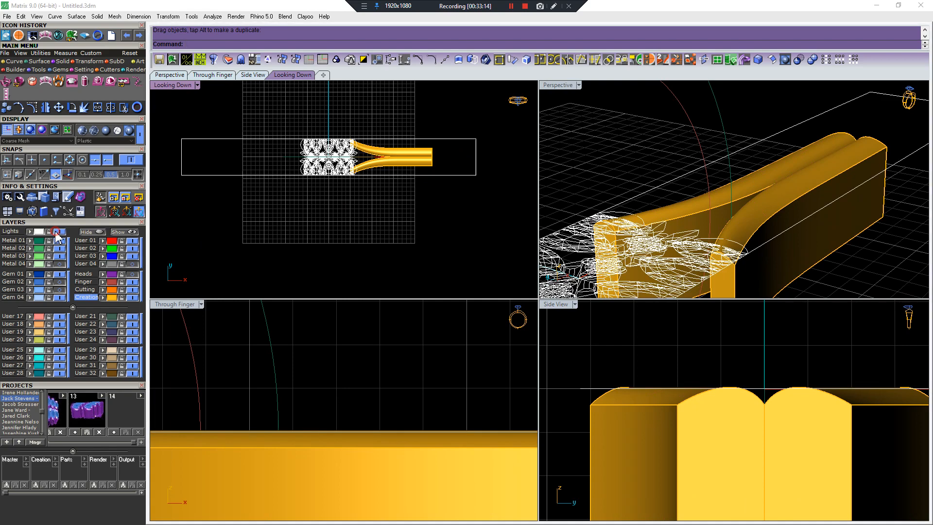
click(257, 175)
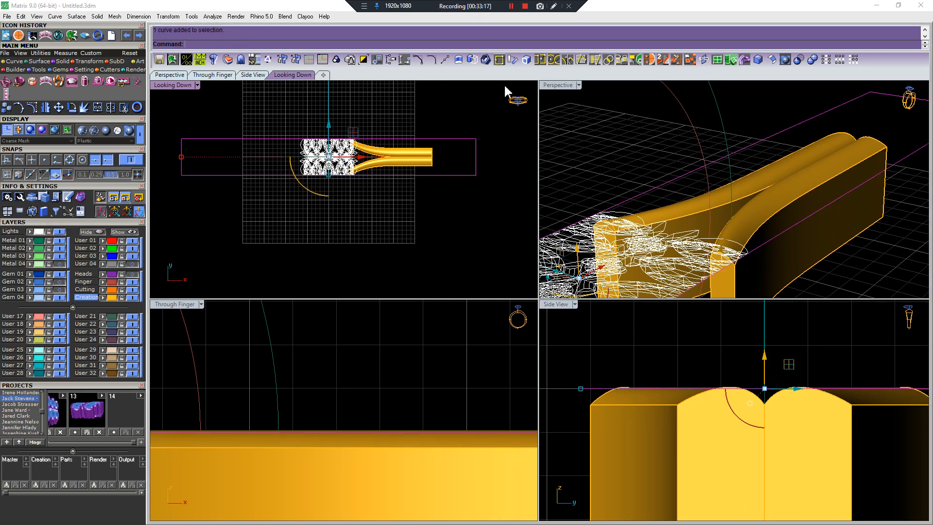
click(638, 62)
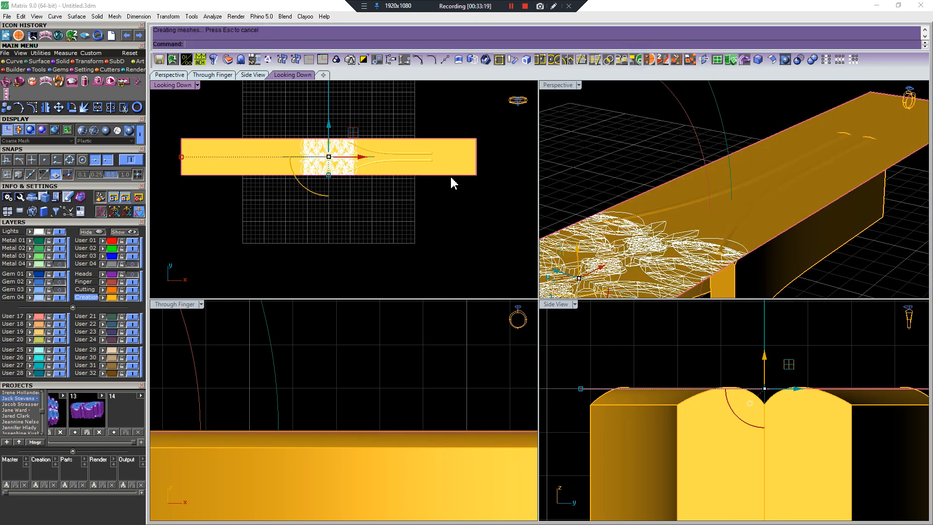
click(30, 264)
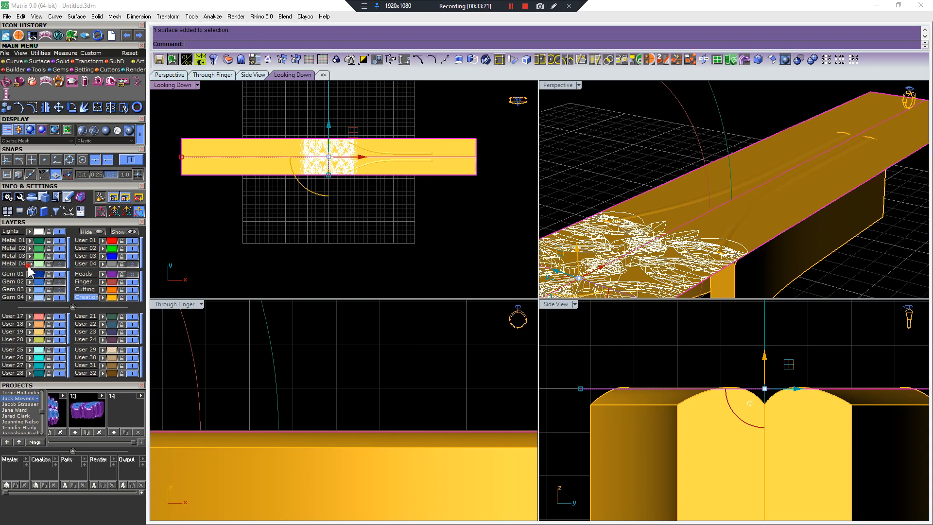
Show the Metal 04 layer with the flat and ring surfaces, and select both strand bodies
right_drag(754, 185, 786, 154)
scroll(778, 163, down, 7)
shift+right_drag(741, 204, 729, 239)
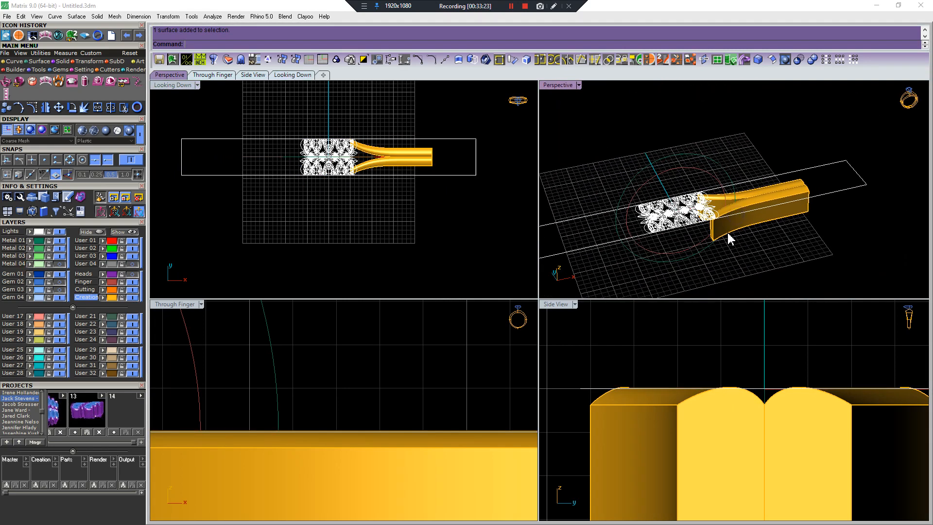
click(59, 264)
right_drag(637, 235, 638, 209)
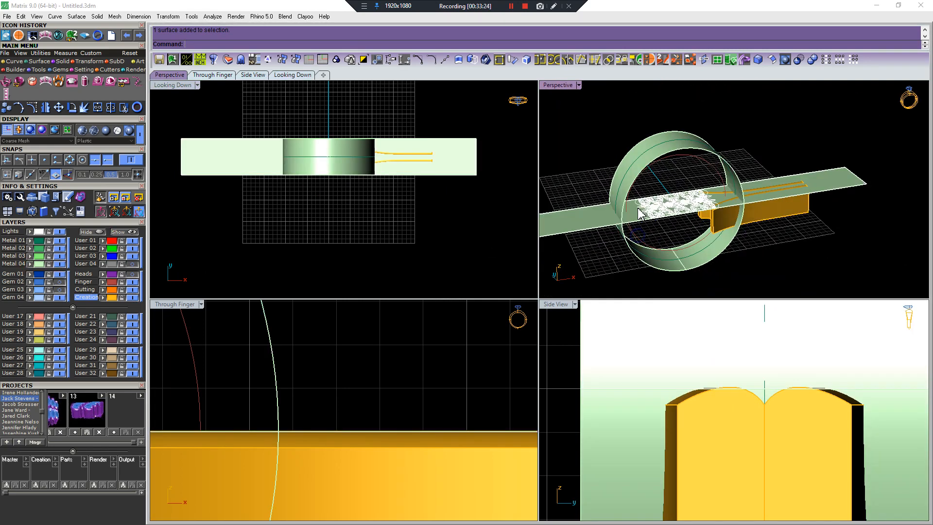
right_drag(839, 239, 814, 217)
scroll(807, 213, up, 6)
drag(805, 214, 762, 190)
right_drag(767, 153, 756, 191)
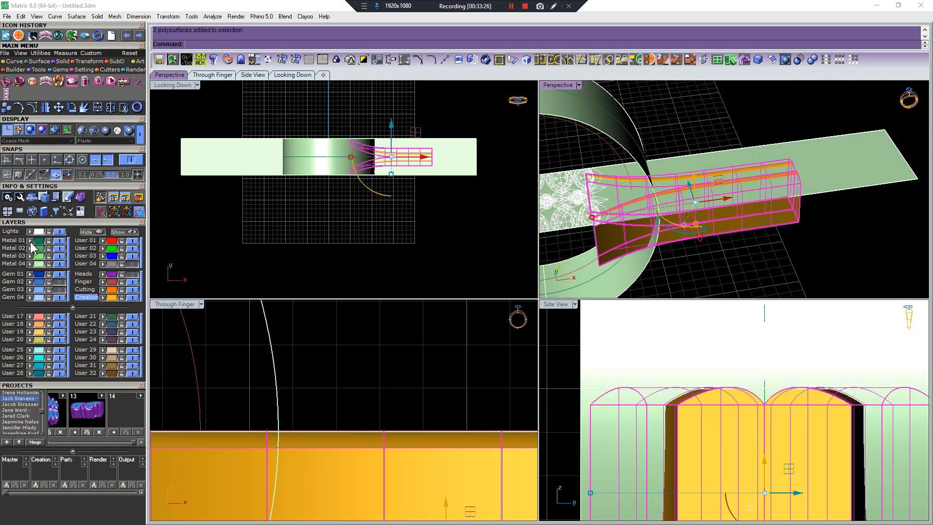
right_drag(755, 272, 719, 254)
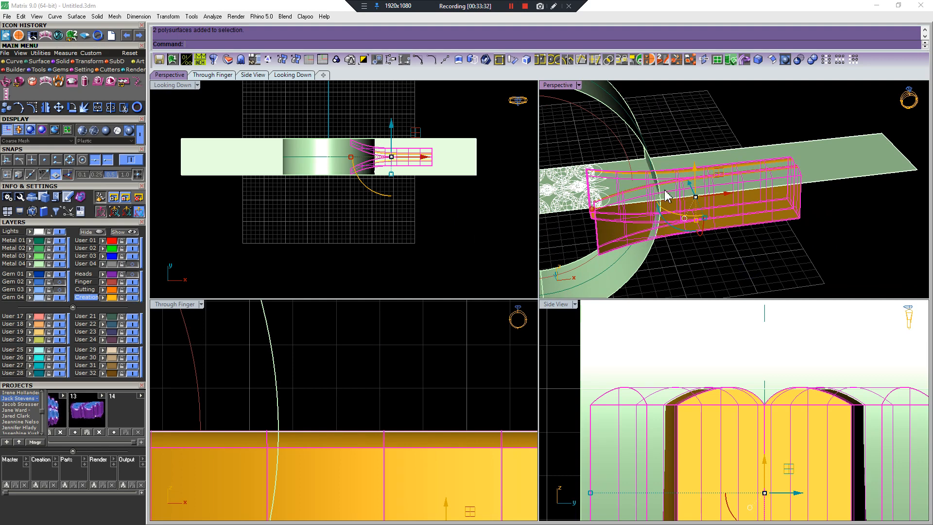
scroll(666, 196, down, 5)
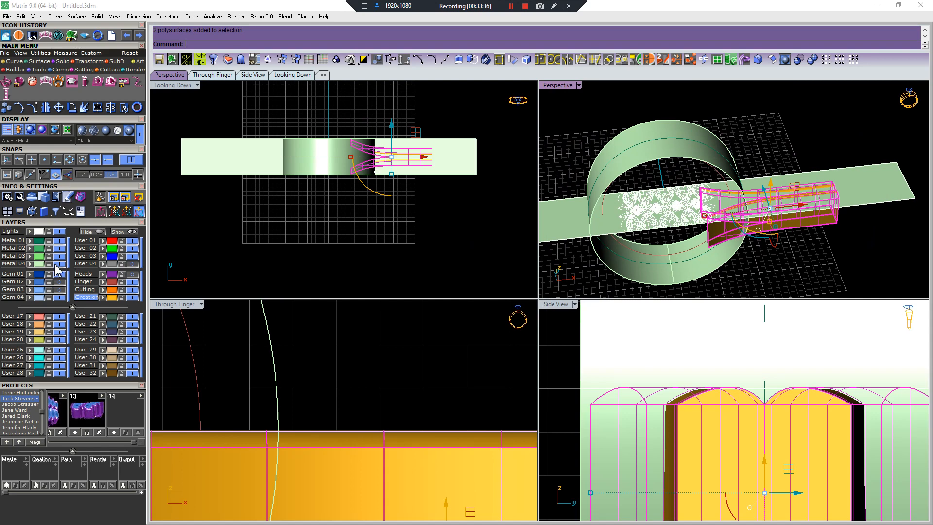
Try to flow the strands from the flat surface onto the ring surface, picking the target near the ring's lower part
right_click(664, 60)
click(860, 202)
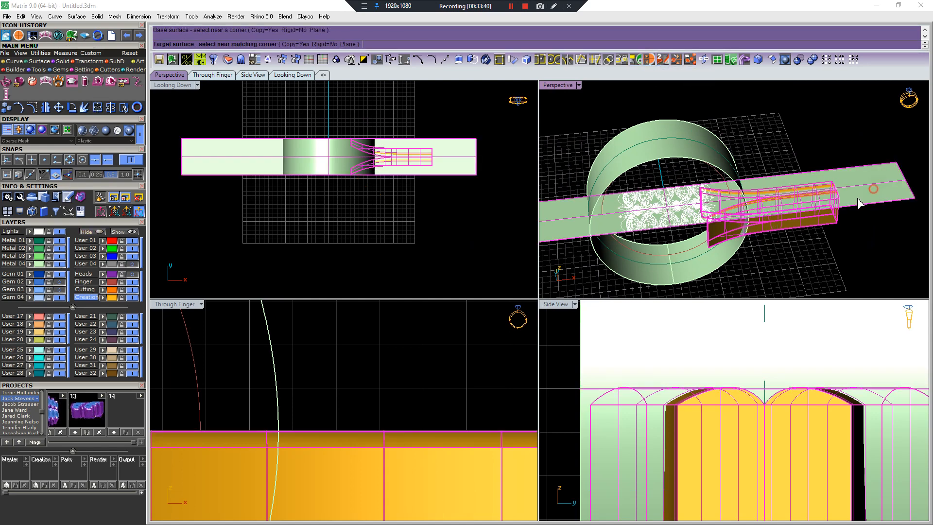
click(709, 256)
right_drag(729, 231, 731, 225)
key(ctrl+z)
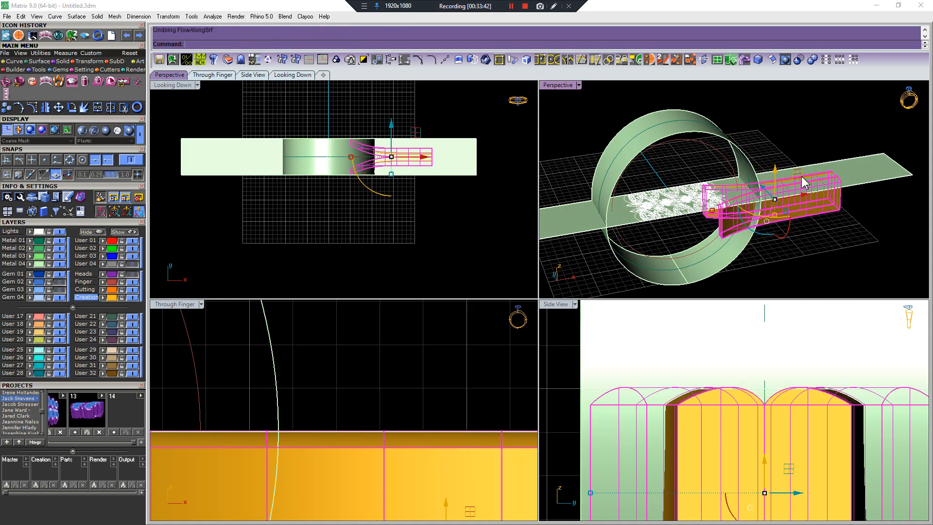
Flow a copy of both strands from the flat surface onto the ring surface, picking the target near the ring's upper edge
right_click(803, 176)
click(823, 161)
click(717, 121)
right_drag(741, 135, 804, 204)
scroll(818, 245, down, 4)
drag(843, 157, 800, 219)
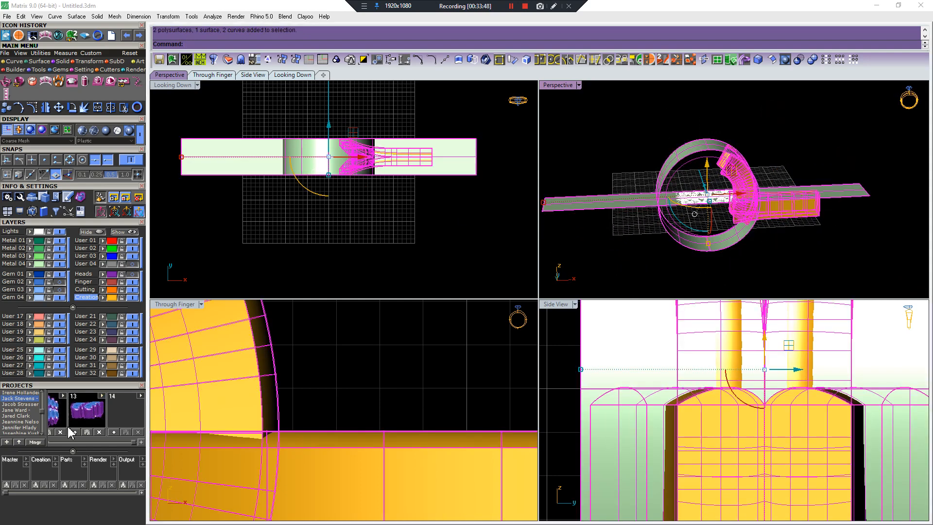
Save the current model into the project as version 14 and clear the selection
click(114, 432)
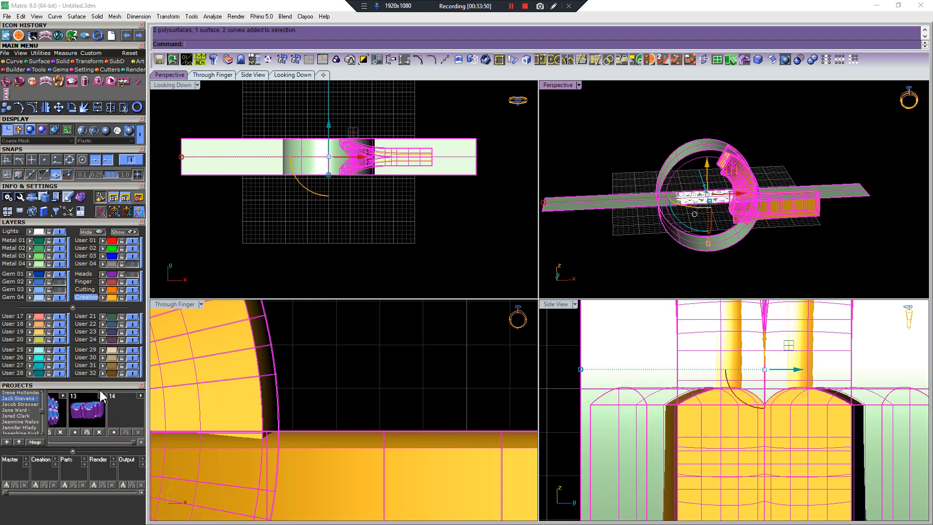
right_drag(747, 187, 757, 208)
click(833, 232)
Delete the flat layout strands, the flat surface and the cylindrical ring surface
scroll(832, 232, up, 3)
right_drag(833, 232, 856, 141)
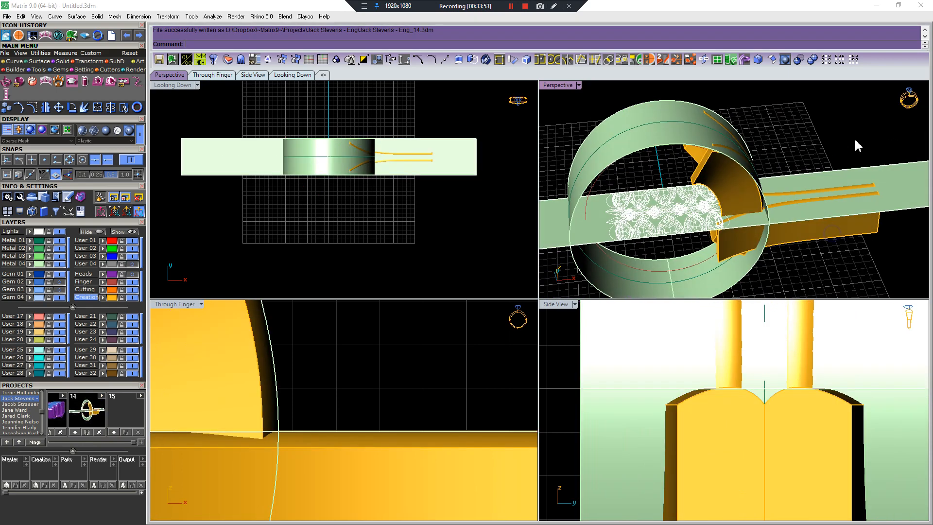
drag(855, 140, 811, 219)
key(Delete)
click(636, 146)
key(Delete)
right_drag(650, 142, 663, 143)
right_drag(663, 187, 649, 162)
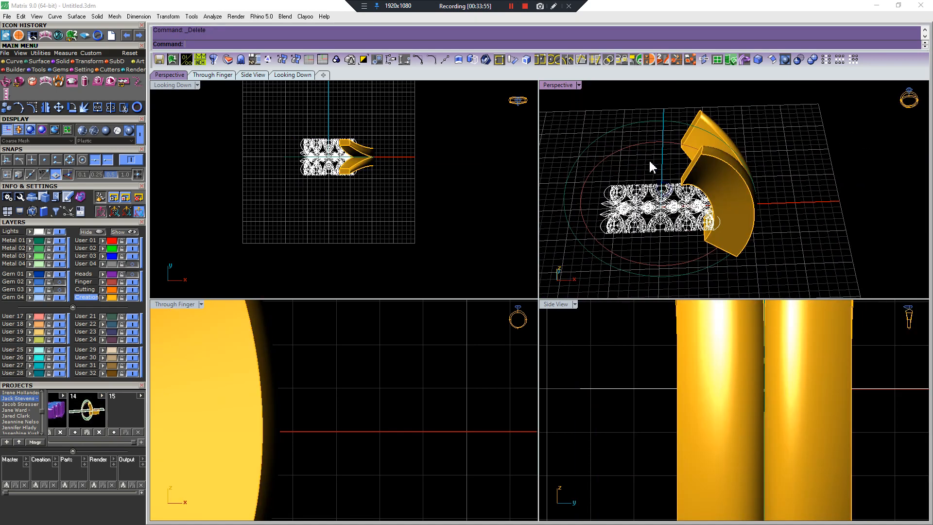
Mirror both flowed strands across the Y axis to the opposite side of the ring, keeping the originals
scroll(365, 417, down, 5)
click(370, 432)
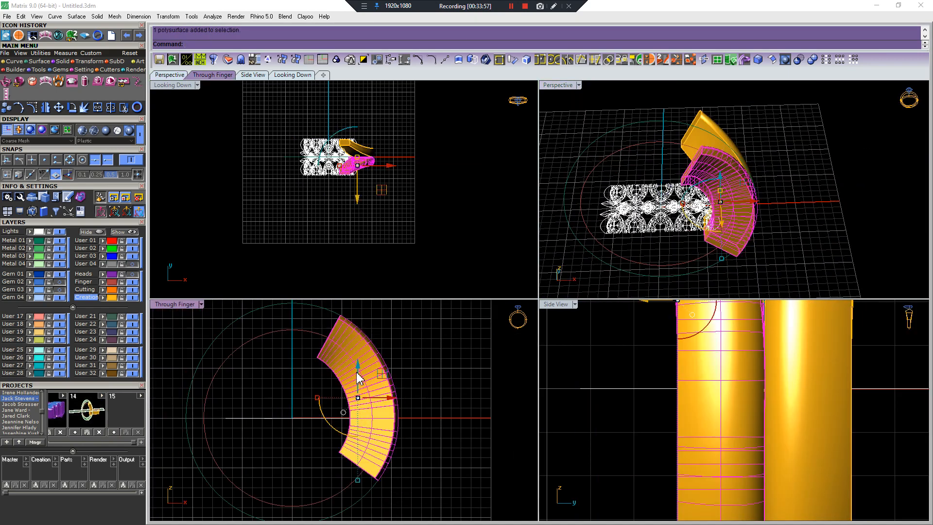
scroll(372, 151, up, 4)
shift+click(367, 150)
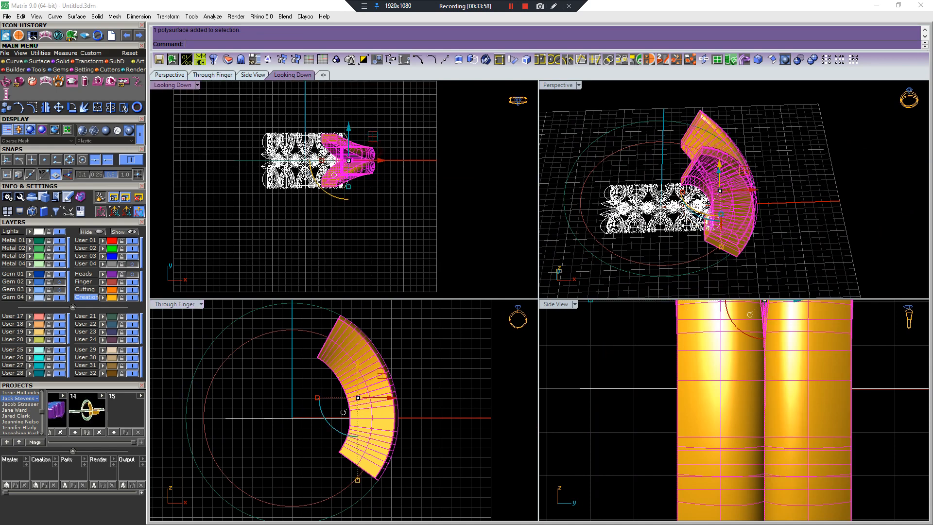
key(m)
click(286, 103)
scroll(317, 374, down, 2)
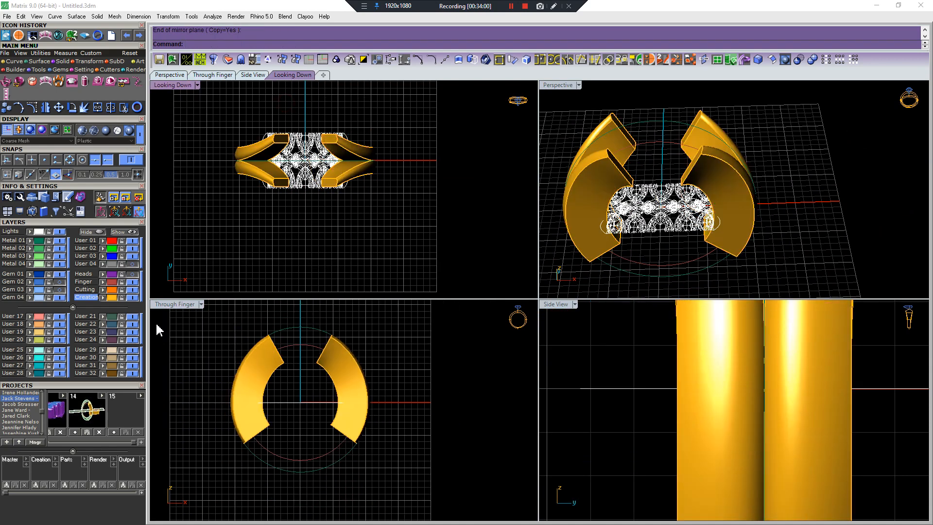
Show the Heads layer and check how the strands meet the ring top
click(132, 274)
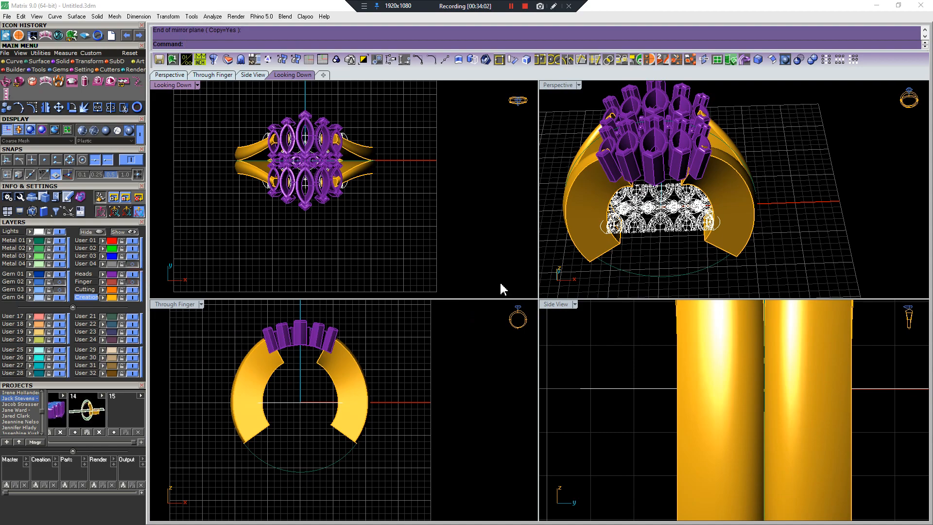
right_drag(627, 214, 630, 300)
scroll(797, 194, up, 4)
scroll(795, 190, down, 5)
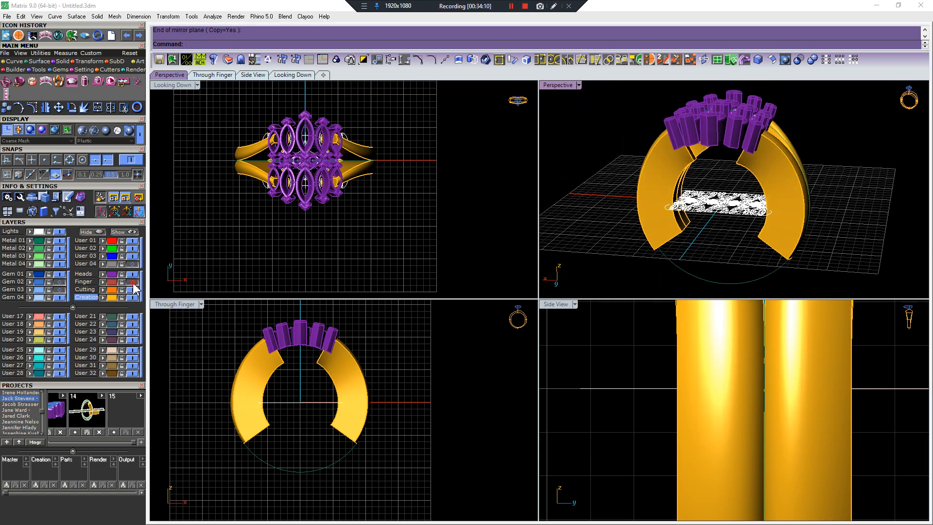
Cut the shank strands along the finger-size circle to remove the material inside the finger hole
click(338, 416)
click(304, 422)
scroll(303, 422, up, 4)
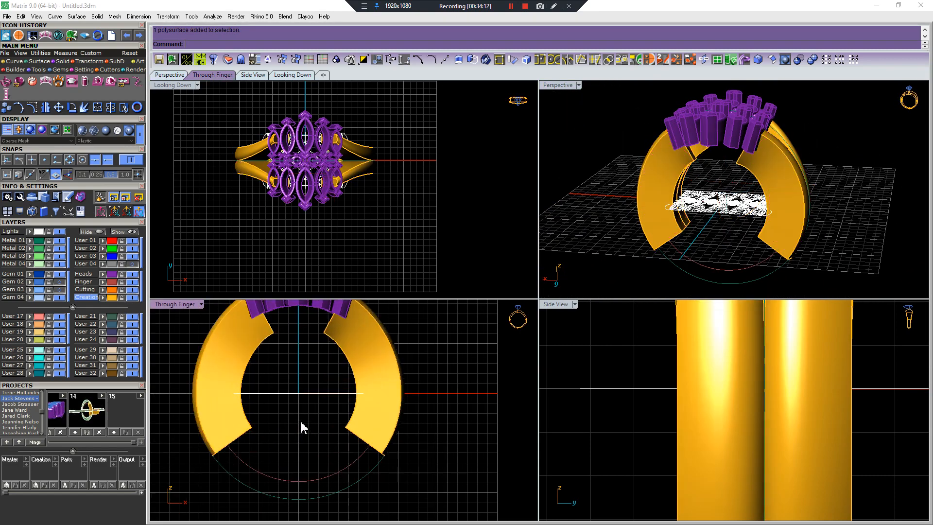
drag(300, 420, 230, 428)
scroll(330, 422, up, 4)
drag(338, 450, 339, 451)
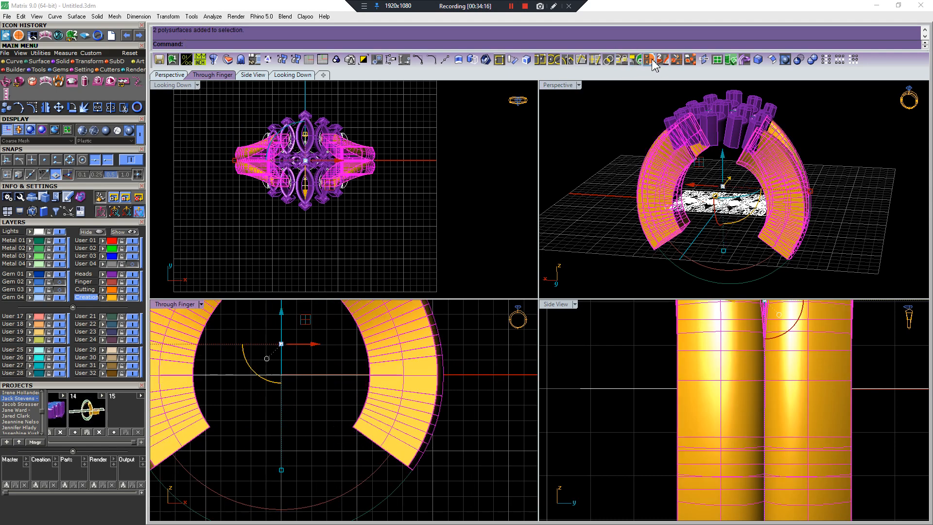
scroll(367, 433, down, 6)
Delete the two strands on the negative Y side of the ring
right_drag(711, 234, 643, 180)
click(640, 184)
key(Delete)
click(734, 177)
key(Delete)
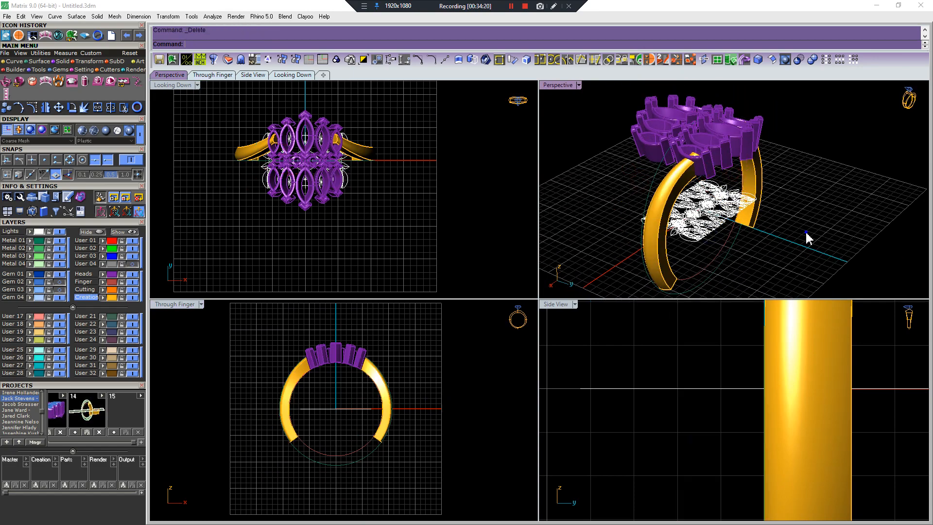
Extract the lower end faces of both remaining strands and duplicate their borders as profile curves
right_drag(806, 238, 766, 225)
scroll(758, 278, up, 4)
key(ctrl+e)
click(759, 279)
right_drag(758, 278, 627, 234)
click(634, 287)
click(661, 308)
shift+click(750, 207)
key(ctrl+d)
right_drag(715, 225, 694, 289)
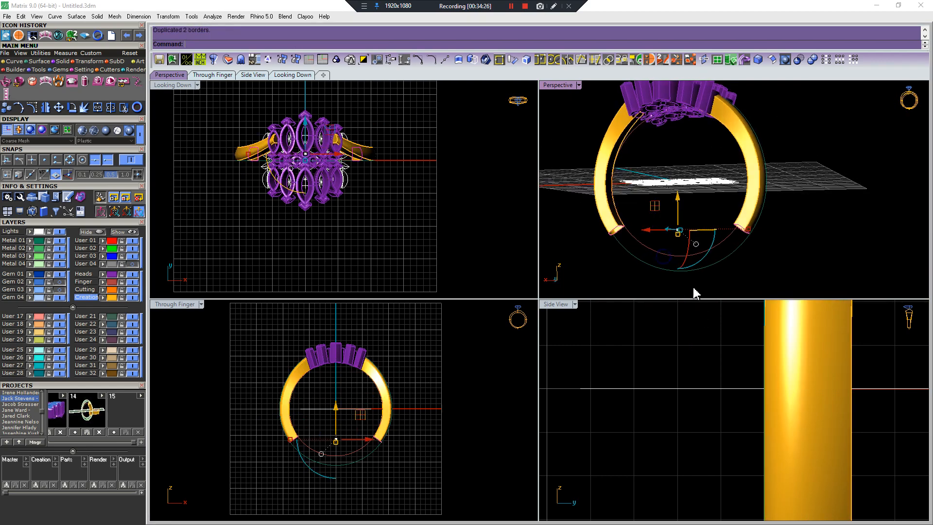
Sweep the two end profiles along the inner and outer ring circles with aligned seam points to form the shank's base
right_drag(681, 241, 714, 287)
drag(703, 276, 680, 233)
right_drag(669, 255, 657, 201)
key(ctrl+2)
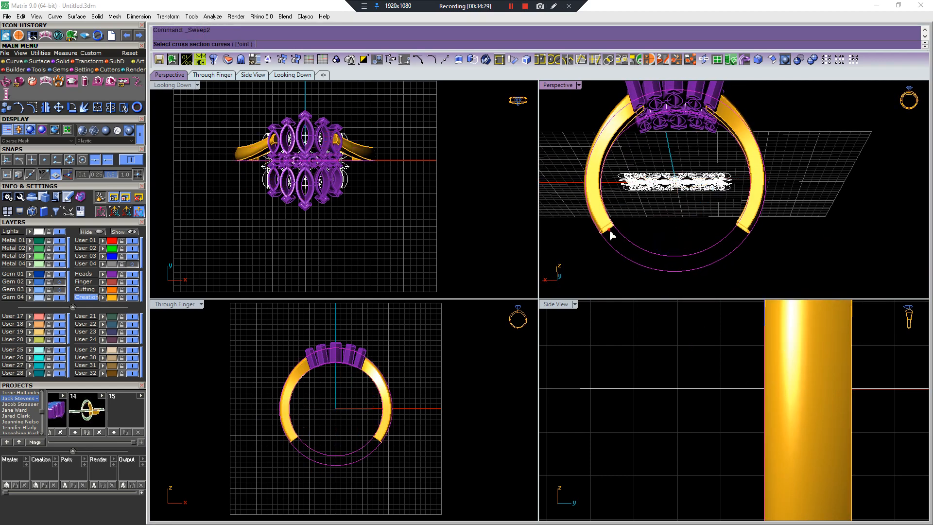
click(609, 231)
click(651, 256)
right_drag(654, 257, 730, 263)
key(Return)
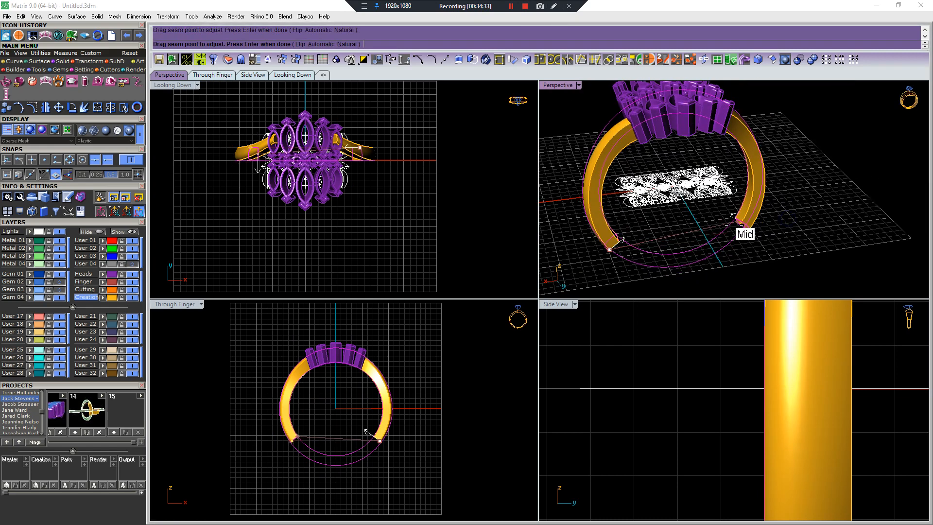
drag(616, 242, 613, 233)
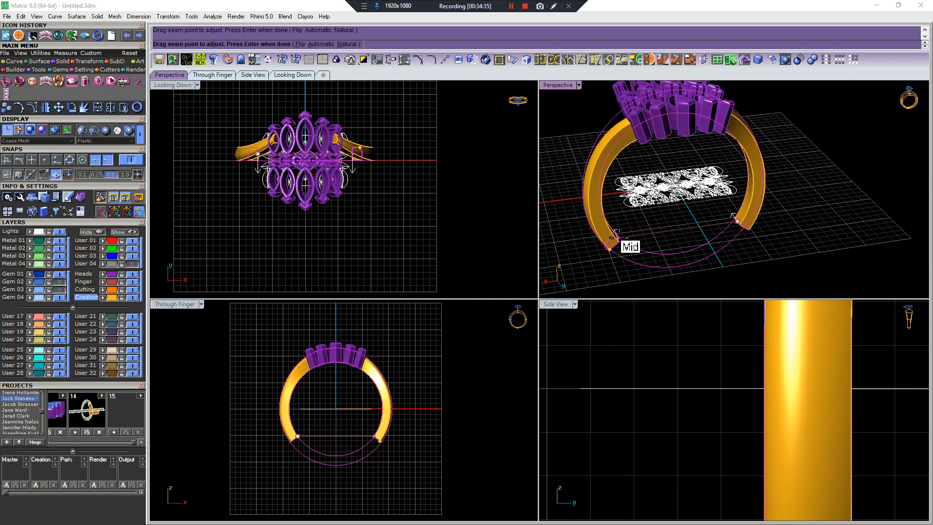
key(Return)
key(Return)
Join the strands to the swept base and delete the leftover rail and profile curves
mouse_move(687, 252)
right_down()
mouse_move(757, 211)
mouse_move(759, 152)
mouse_move(693, 243)
right_up()
scroll(394, 416, down, 2)
drag(425, 402, 218, 472)
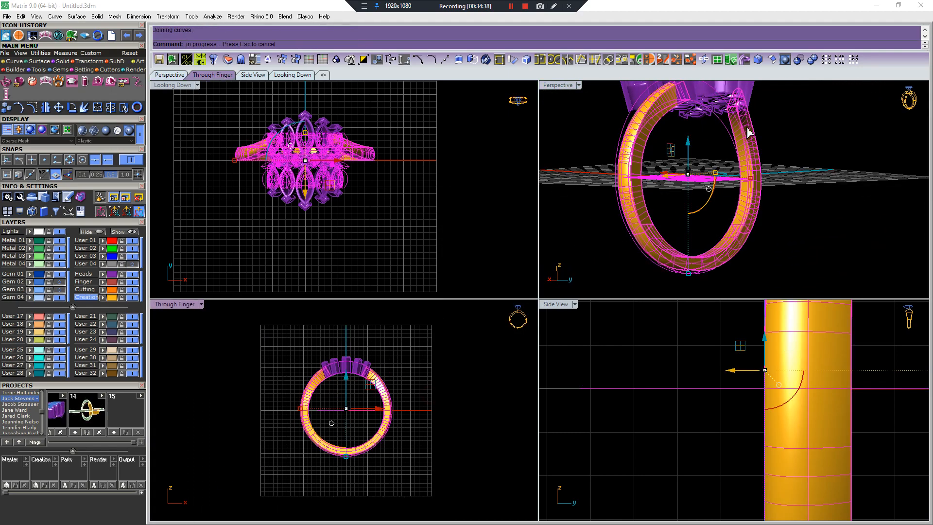
right_drag(699, 199, 613, 265)
key(Escape)
drag(559, 220, 808, 278)
key(Delete)
right_drag(763, 238, 763, 221)
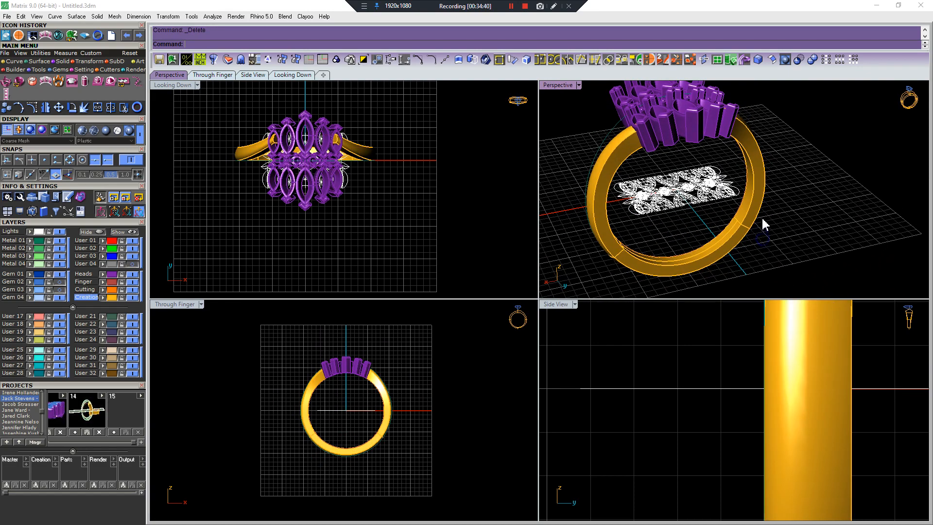
Mirror the joined shank across the X axis to create the second half of the split band
click(737, 235)
text(mi)
key(Return)
click(306, 161)
click(240, 156)
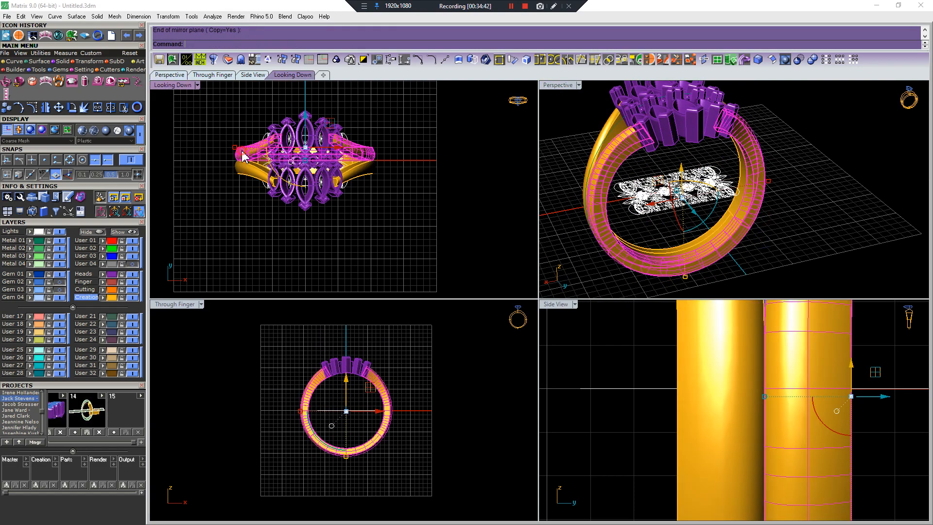
key(Escape)
right_drag(670, 180, 165, 152)
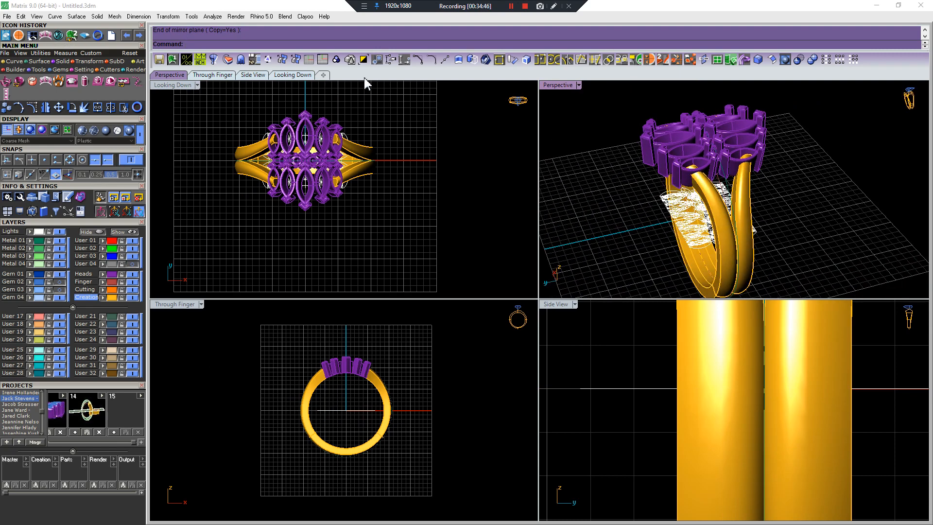
Load a 2.5 mm round diamond and move it onto the ring's shoulder, between the strands beside the heads
click(58, 68)
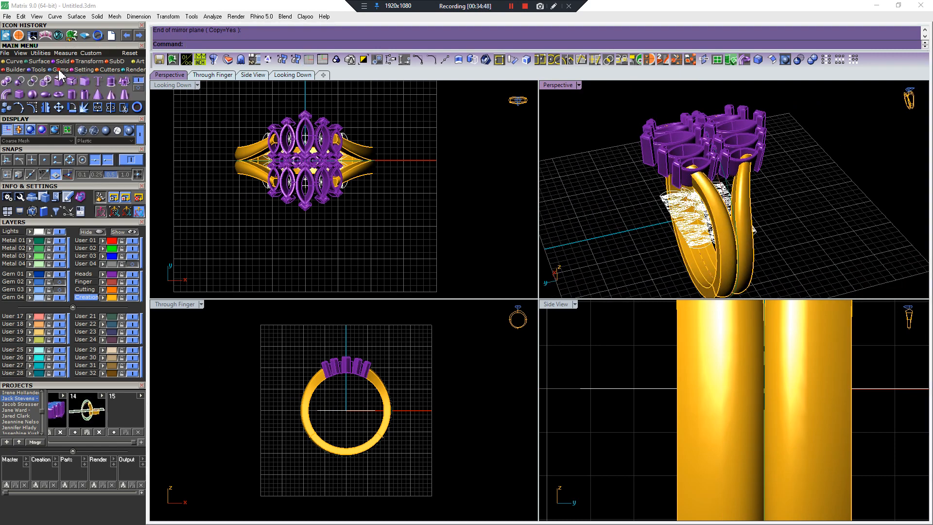
click(6, 80)
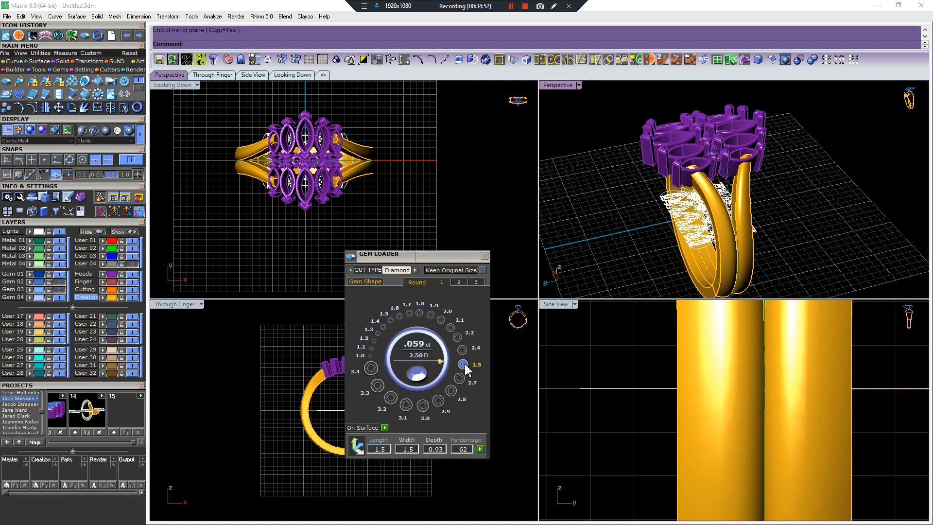
click(430, 315)
scroll(331, 413, down, 4)
right_drag(331, 412, 256, 438)
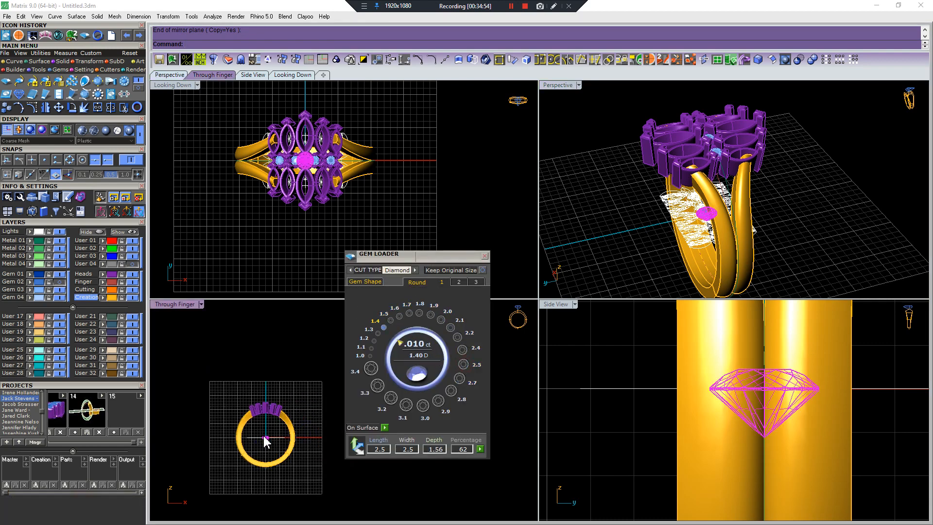
scroll(266, 441, up, 2)
drag(266, 440, 235, 407)
Resize the shoulder diamond to 3 mm and rotate it to follow the slope of the shank
click(450, 327)
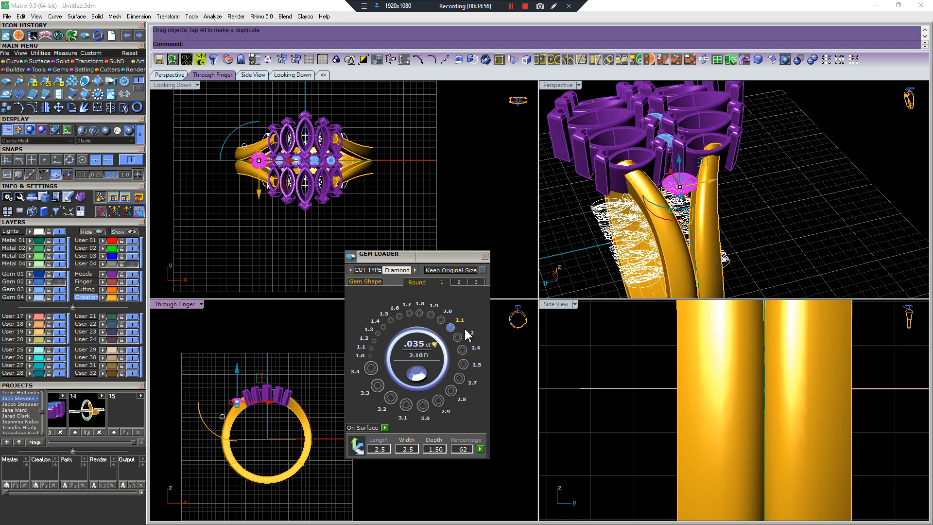
click(424, 407)
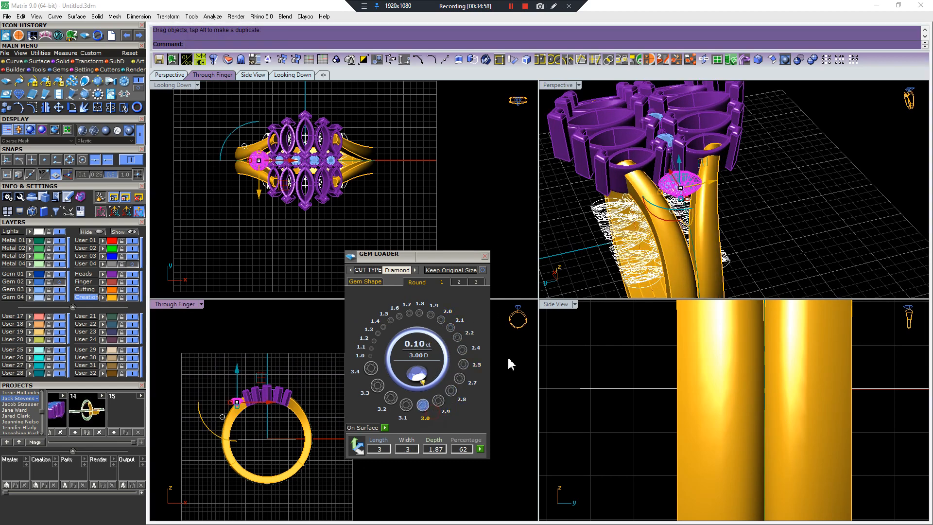
right_drag(677, 192, 691, 248)
scroll(256, 408, up, 5)
scroll(217, 391, up, 2)
right_click(215, 390)
click(214, 388)
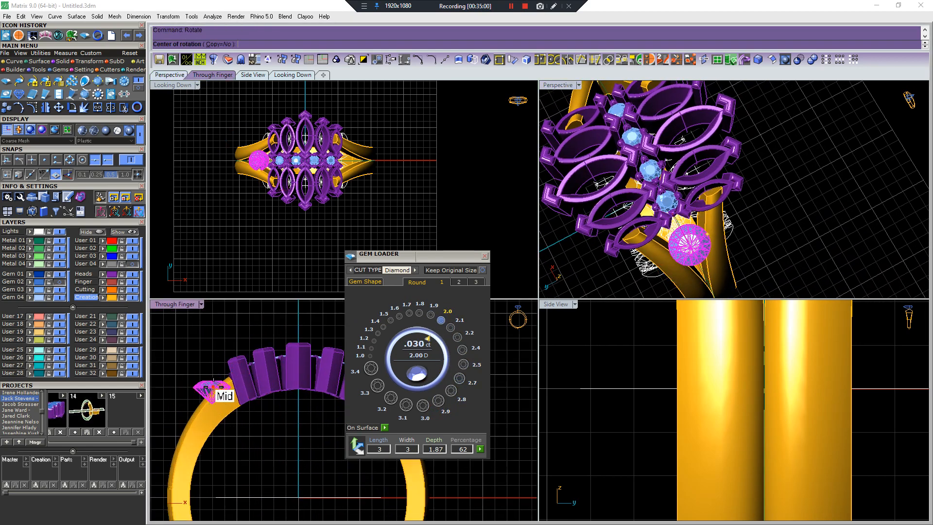
click(267, 410)
click(292, 375)
Shift the shoulder diamond along its axis and rotate it about its edge nearest the heads
scroll(201, 396, up, 8)
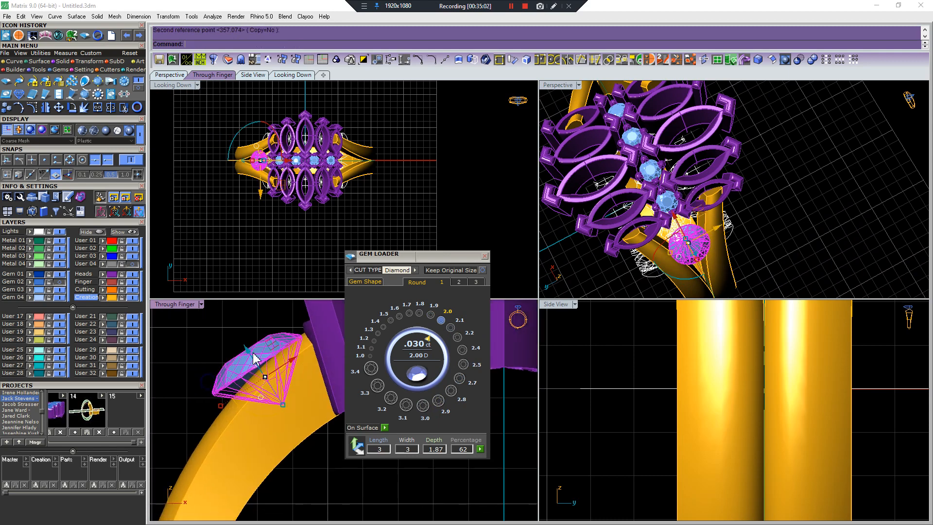
mouse_move(254, 356)
mouse_down()
mouse_move(254, 369)
mouse_move(257, 360)
mouse_up()
right_click(280, 367)
click(304, 348)
click(196, 362)
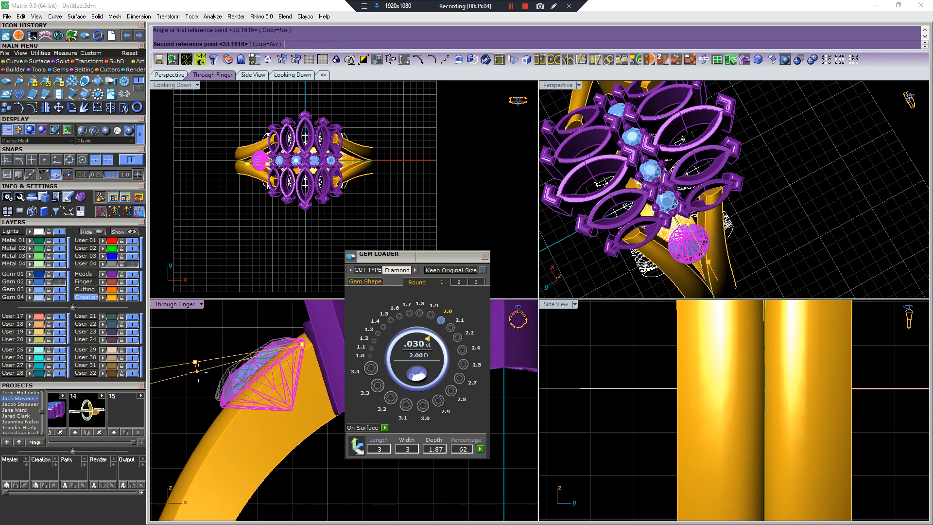
click(195, 375)
click(200, 375)
Reposition the shoulder diamond along its axis so it seats between the two strands
right_drag(656, 243, 664, 209)
click(678, 212)
scroll(251, 360, up, 4)
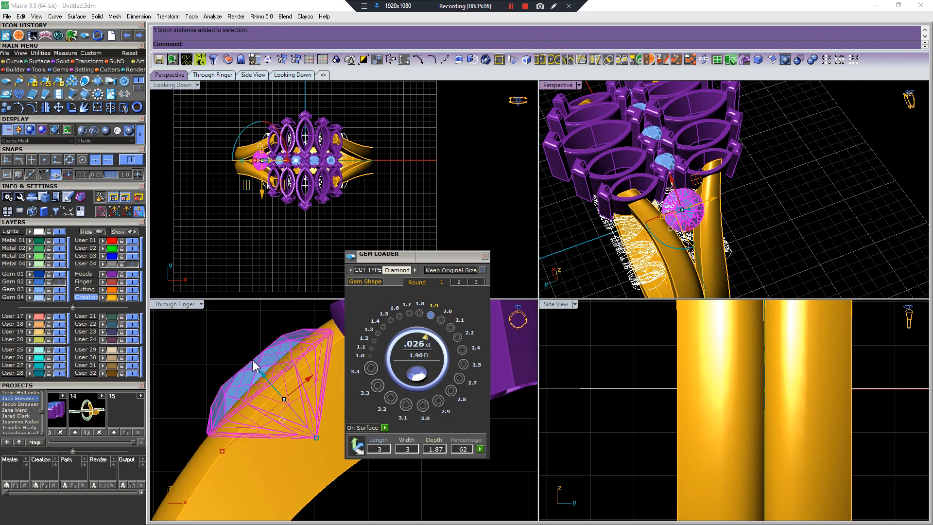
right_drag(251, 360, 186, 390)
drag(186, 389, 198, 377)
key(Escape)
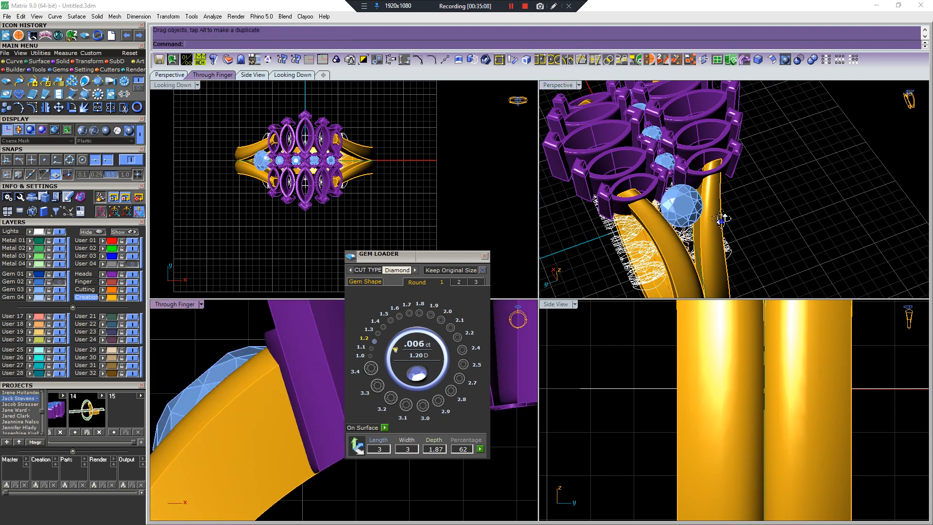
Fine-tune the shoulder diamond's tilt by rotating it about its outer edge
right_drag(720, 214, 663, 184)
click(671, 172)
scroll(232, 393, down, 6)
right_click(231, 414)
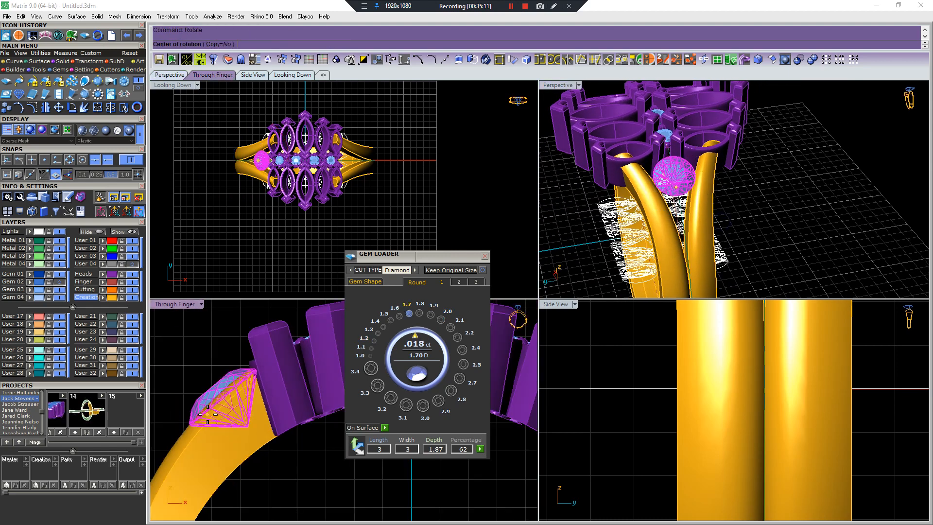
click(207, 414)
click(259, 331)
click(260, 334)
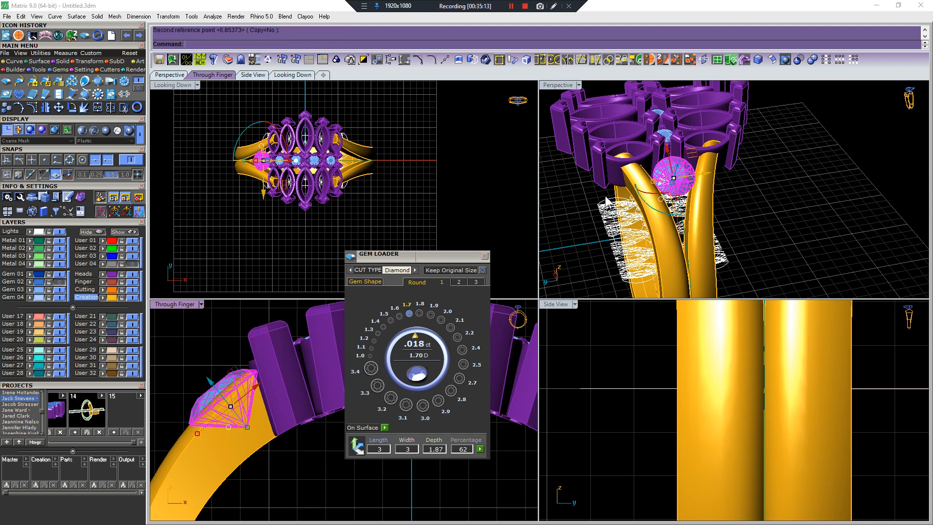
Build a four-prong head around the 3 mm shoulder diamond with Head Builder, applying the saved head style 1.mss
scroll(669, 166, down, 2)
right_click(670, 170)
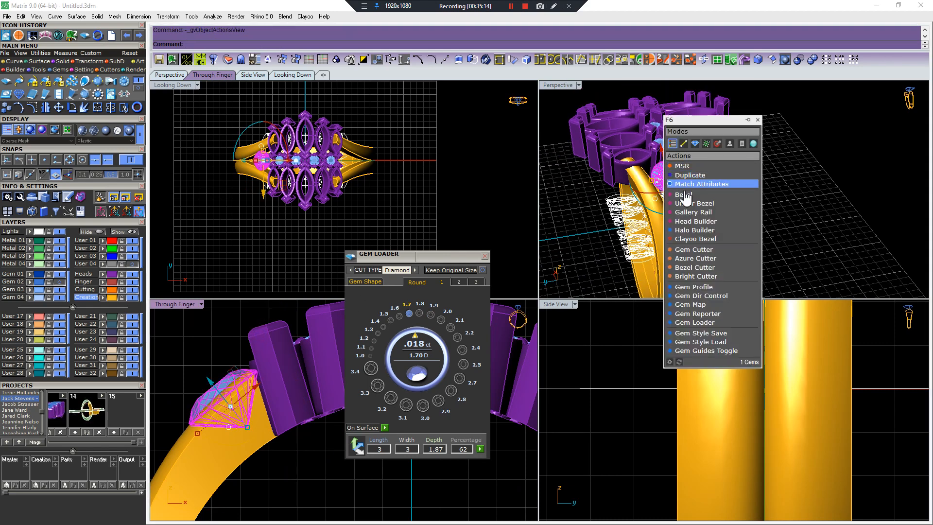
click(685, 221)
scroll(681, 185, up, 4)
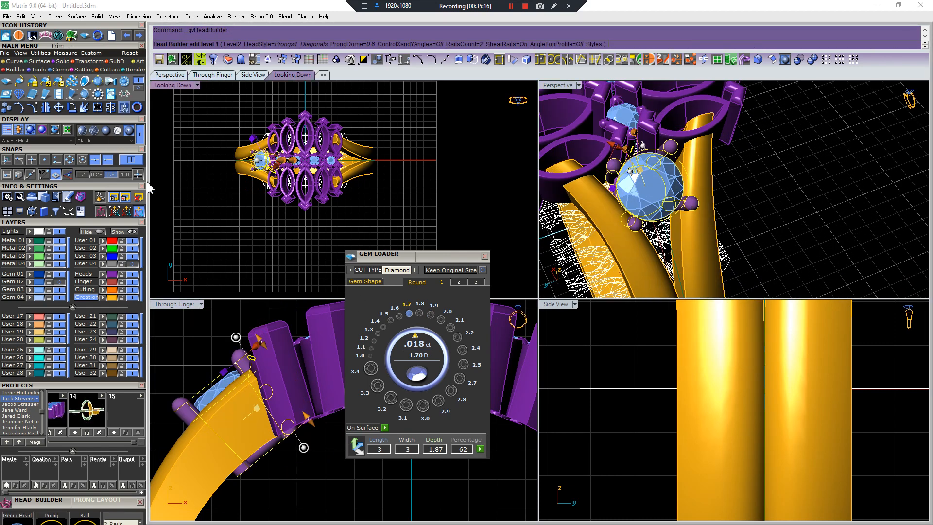
drag(49, 507, 733, 158)
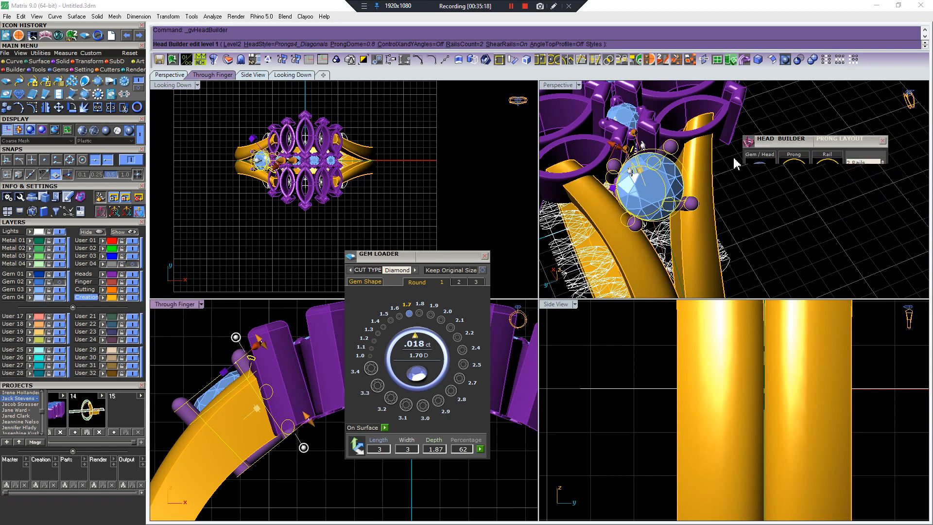
click(803, 194)
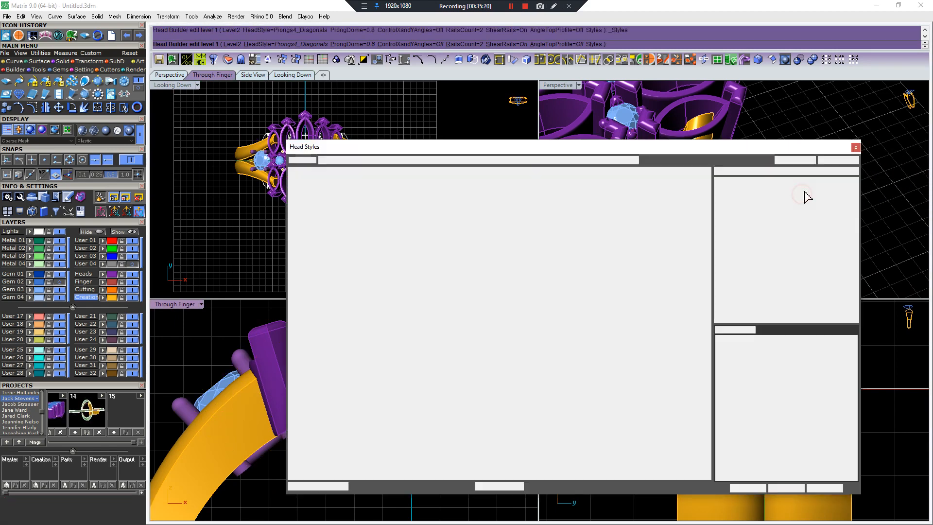
click(392, 339)
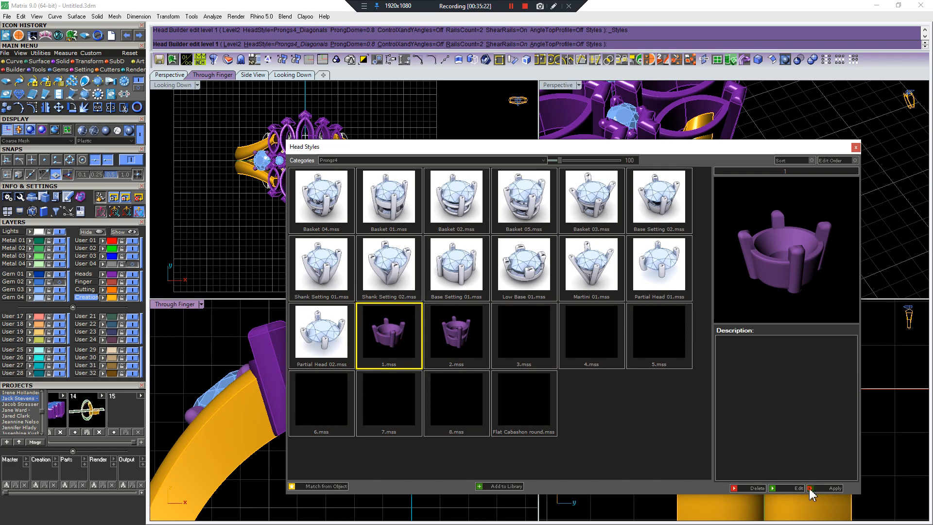
click(811, 489)
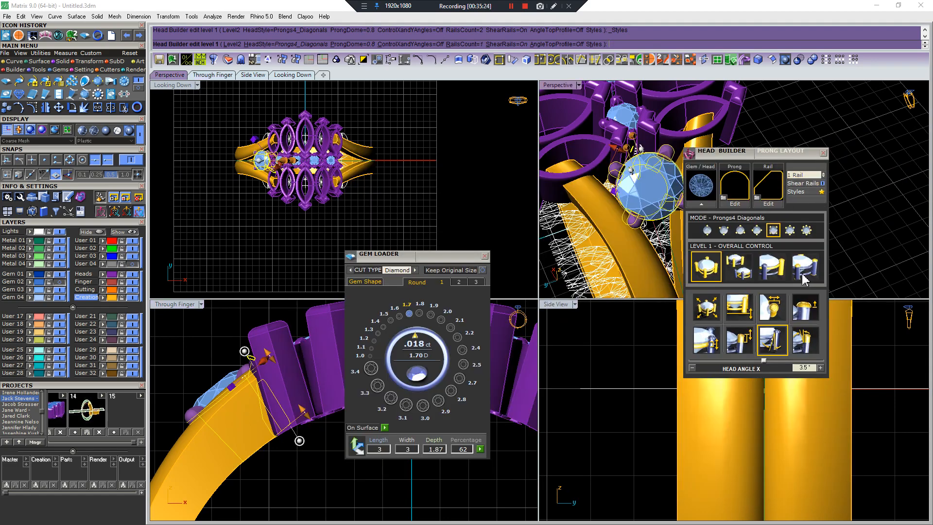
Try adjusting a prong of the shoulder diamond's head with the Level 3 top and bottom prong control, and undo it
drag(756, 152, 849, 134)
right_drag(708, 215, 656, 198)
right_drag(287, 418, 253, 424)
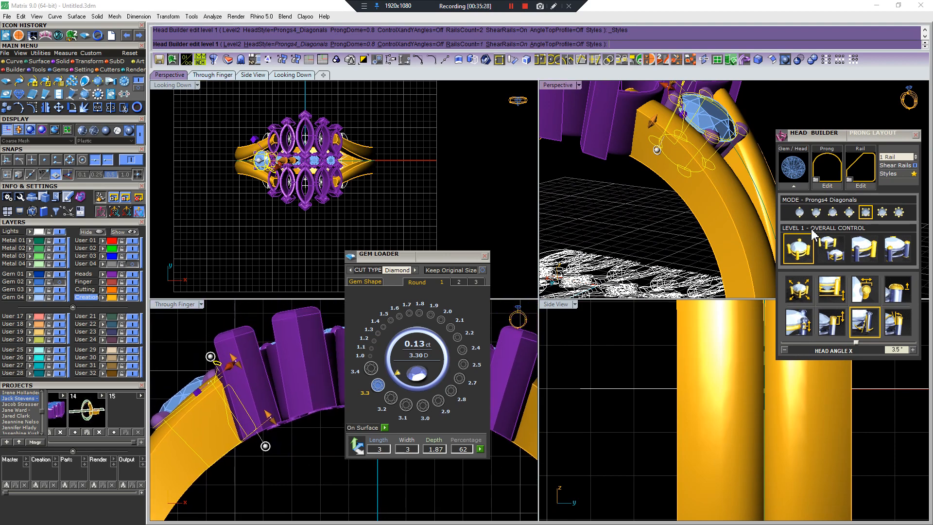
right_drag(709, 146, 685, 227)
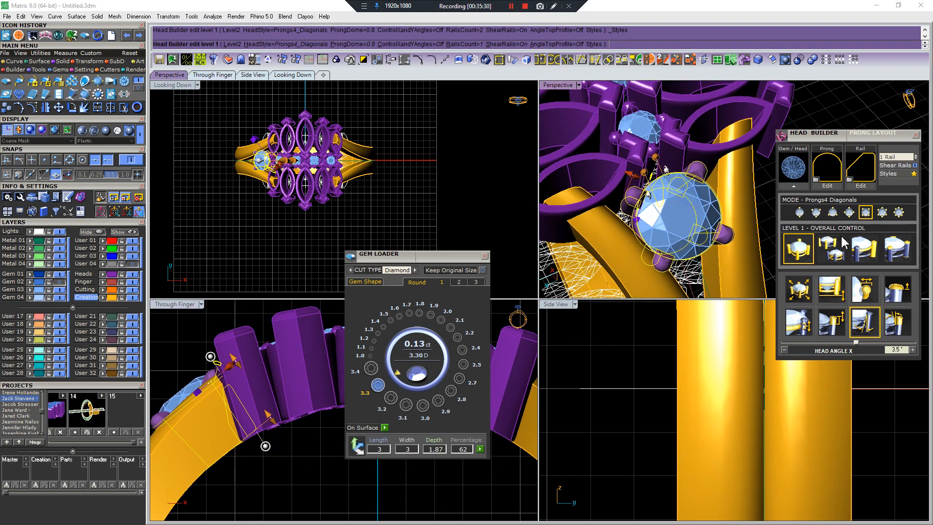
click(841, 257)
drag(735, 239, 753, 226)
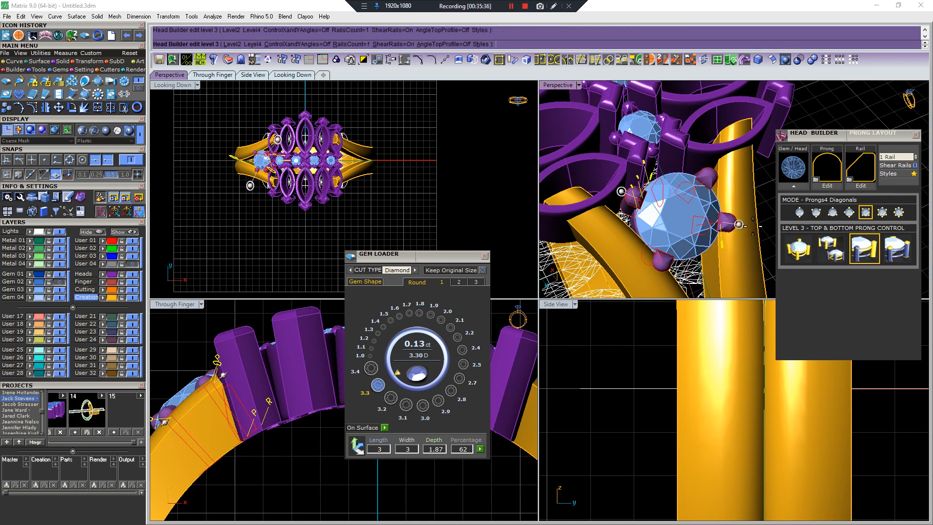
key(ctrl+z)
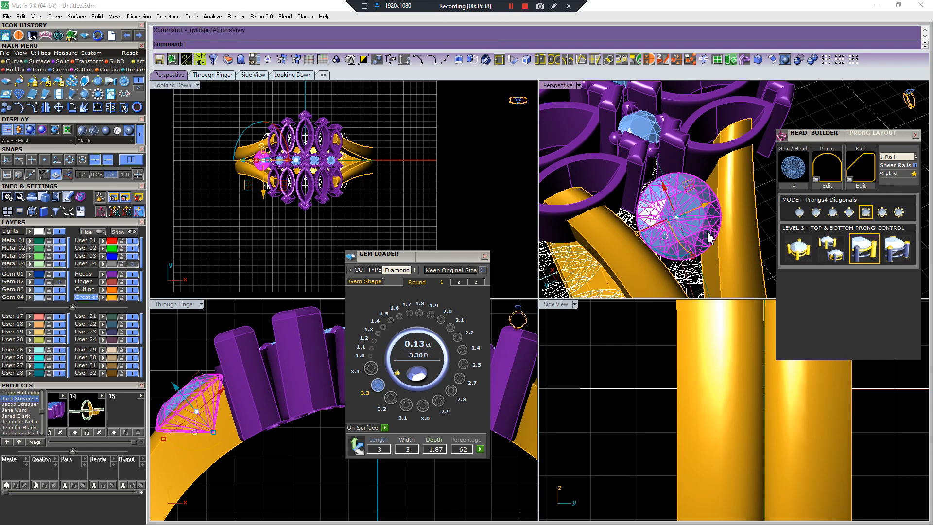
Restart Head Builder on the shoulder diamond and choose head style 1.mss from the Prongs4 category
middle_click(709, 238)
click(764, 293)
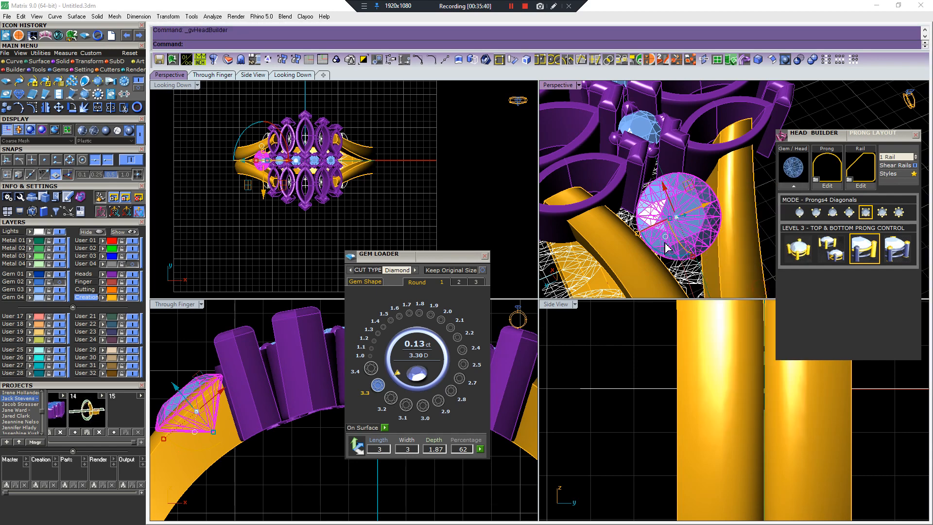
click(913, 174)
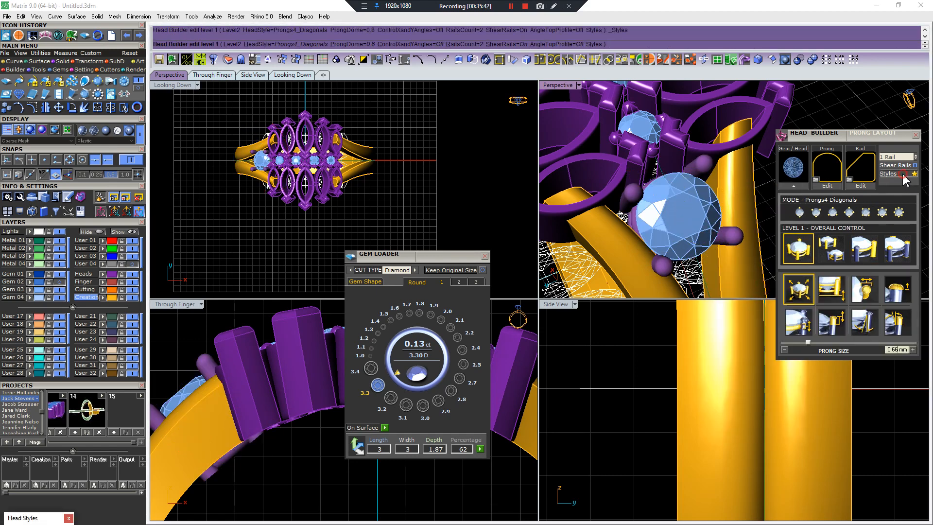
click(364, 347)
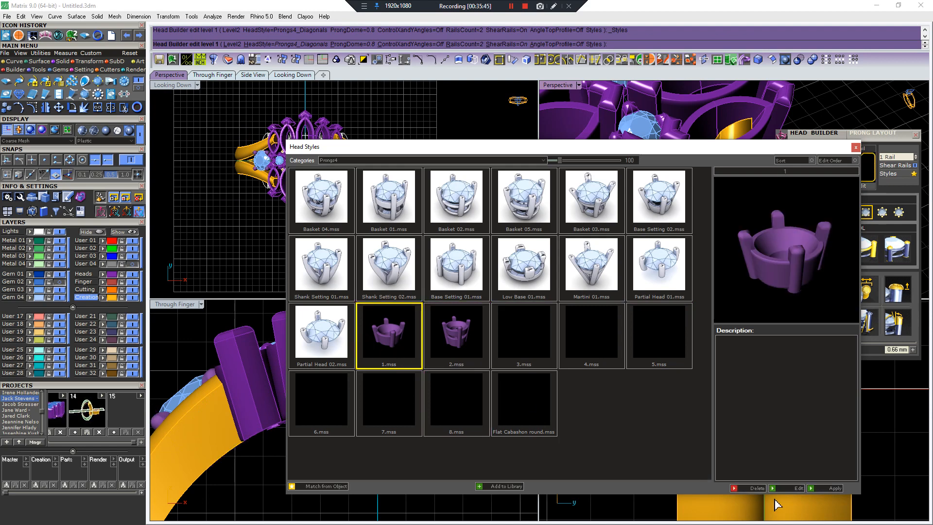
Apply the 1.mss Prongs4 head style to the large round side gem and build the head
click(811, 489)
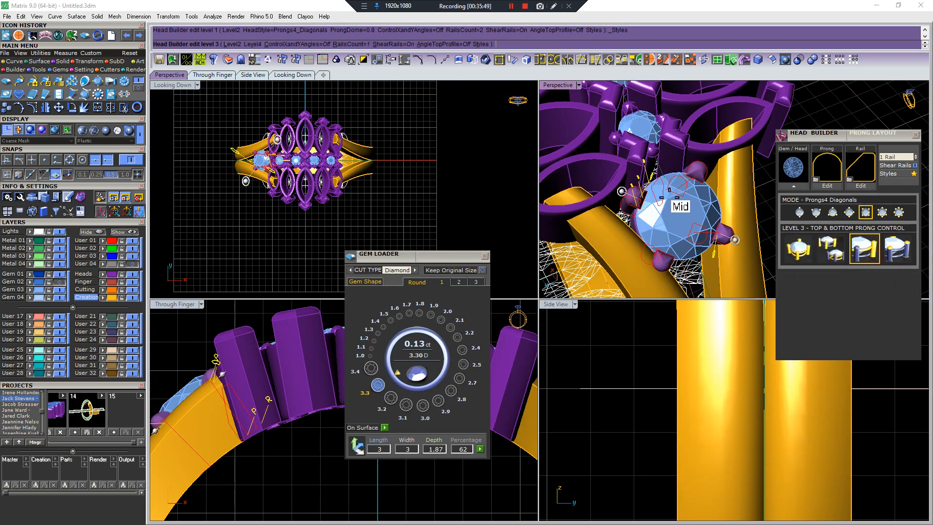
right_click(650, 217)
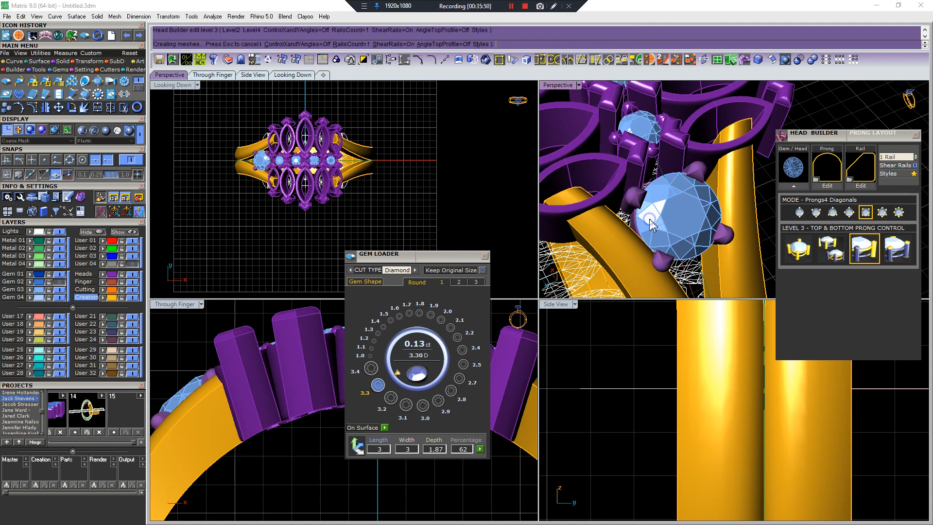
click(917, 139)
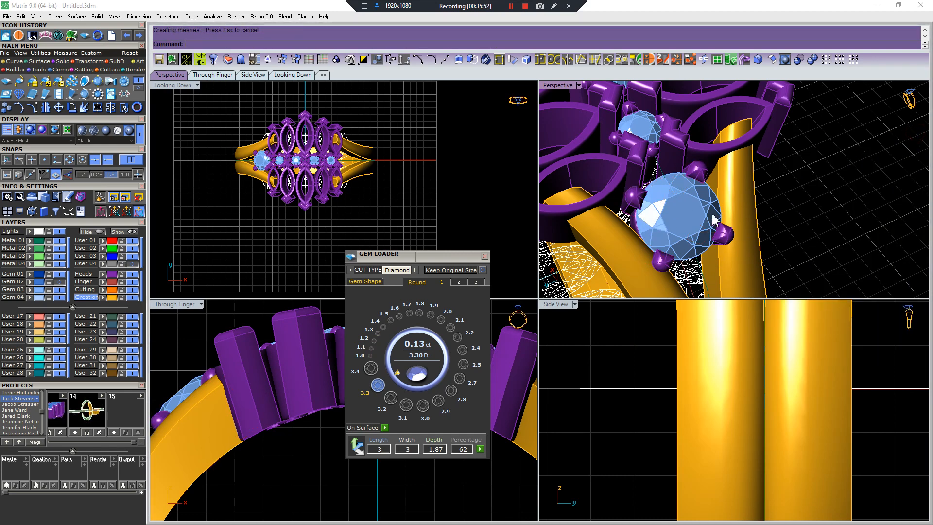
Ungroup the new head around the large round gem and delete its lower prong on the shank side
click(56, 132)
scroll(343, 202, up, 8)
click(315, 195)
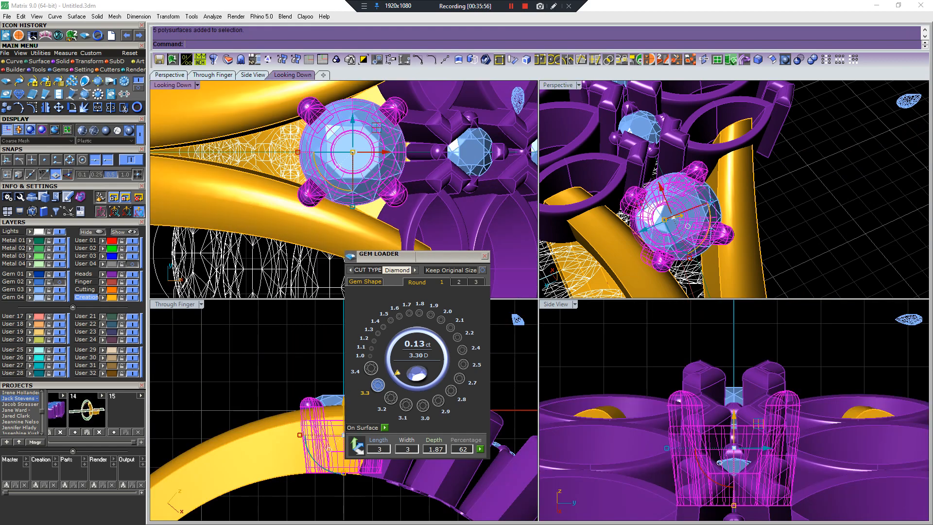
key(ctrl+shift+g)
key(Escape)
click(314, 198)
key(Delete)
Rotate the head's two upper prongs counterclockwise about the gem's centre, the shank-side one by about 16.5 degrees
click(313, 115)
key(ctrl+r)
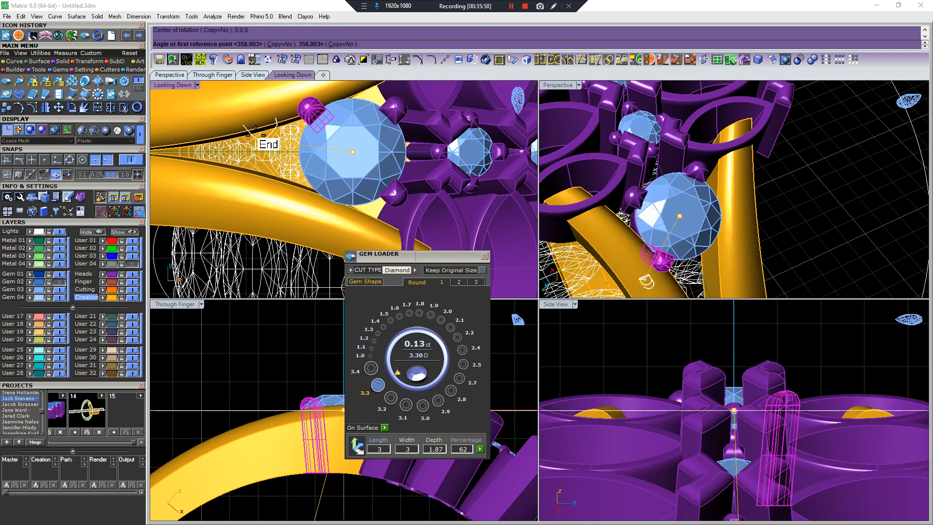
click(256, 130)
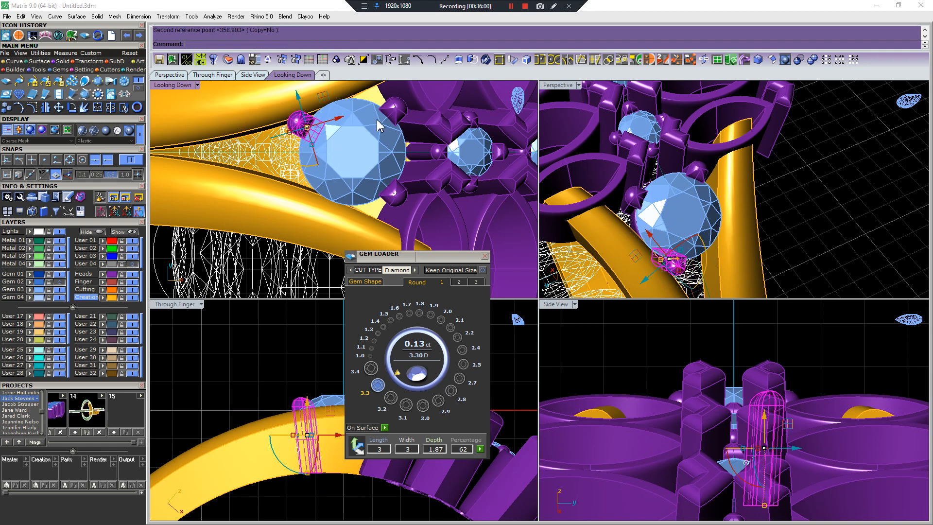
Delete the remaining lower prong and mirror the two upper prongs across the gem's horizontal centre line
click(402, 200)
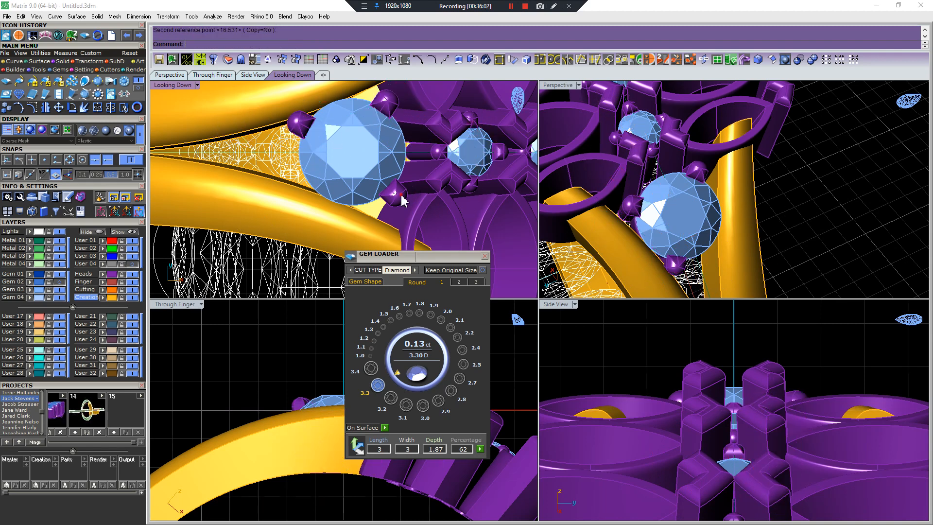
click(385, 102)
shift+click(301, 124)
key(ctrl+m)
click(227, 153)
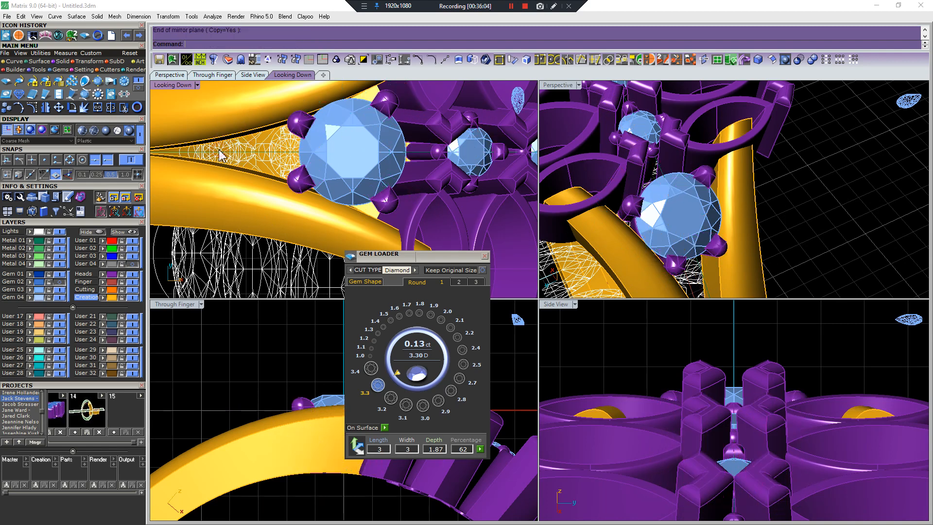
Close the gem loader and pull the head's prongs and gallery to the rail, leaving out the gem
scroll(303, 156, down, 8)
click(485, 254)
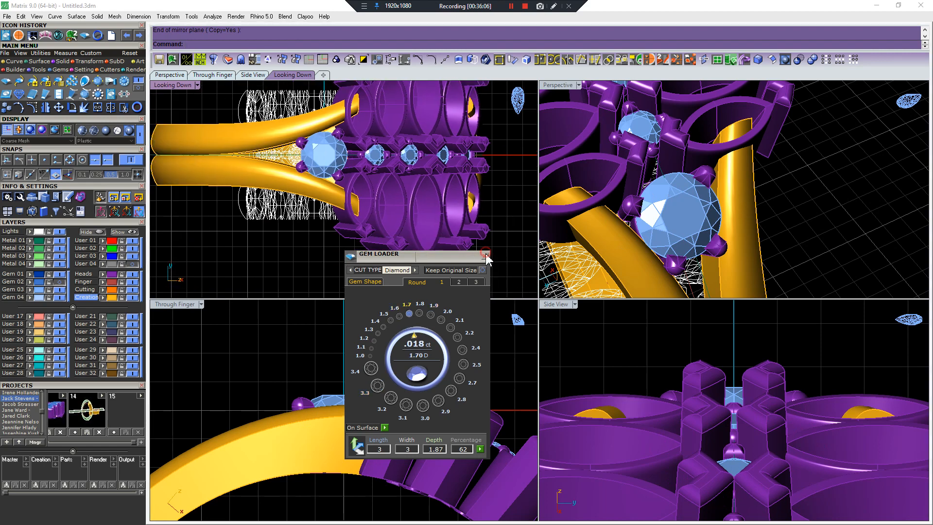
drag(255, 391, 396, 506)
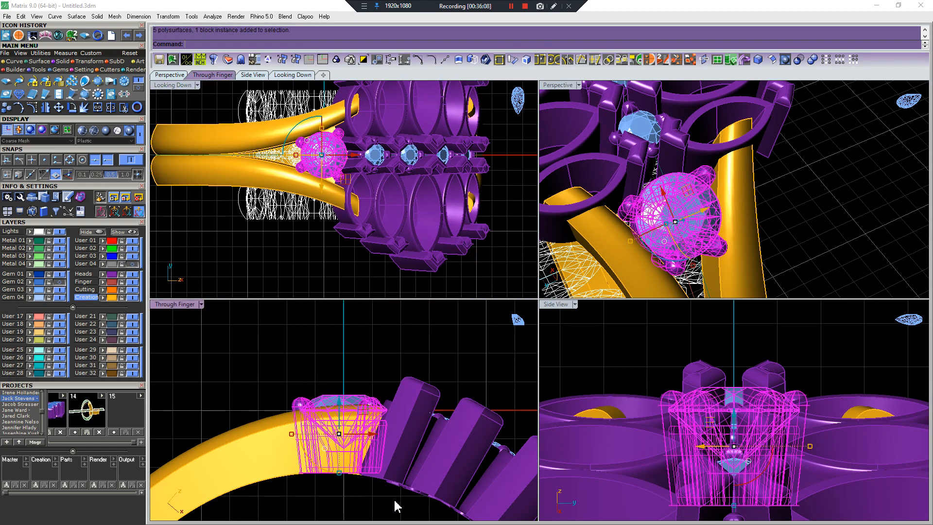
ctrl+click(335, 402)
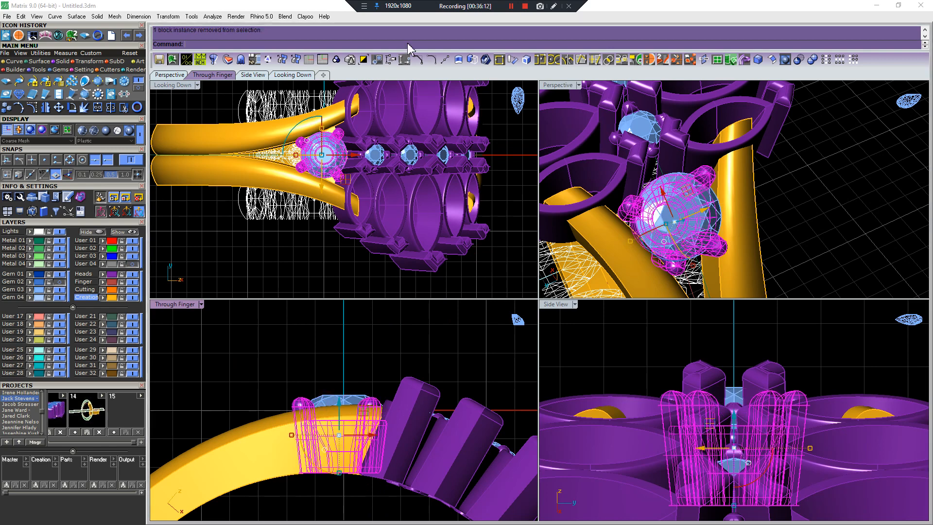
click(46, 36)
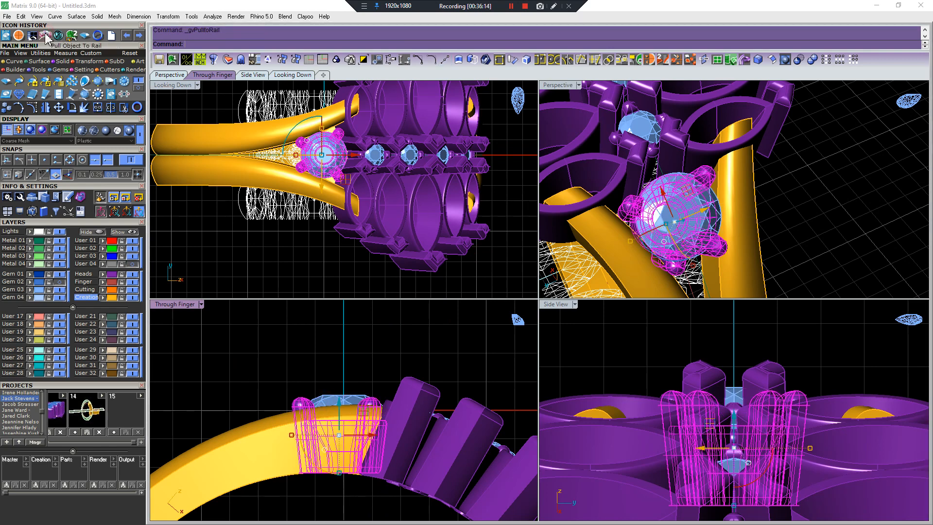
Mirror the large round gem with its complete head to the opposite shoulder of the ring, about the vertical centre line
scroll(318, 347, down, 4)
click(263, 351)
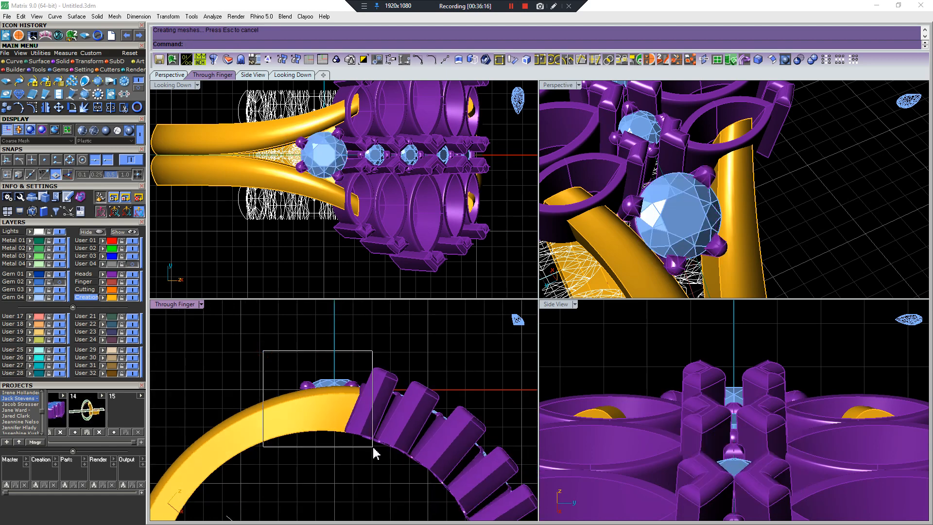
drag(373, 447, 373, 447)
key(Escape)
click(55, 130)
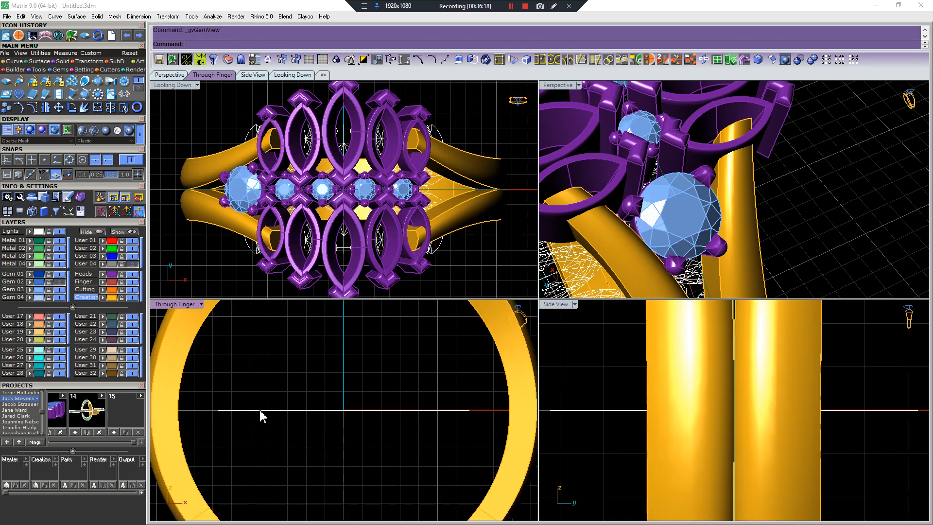
scroll(243, 384, up, 5)
drag(217, 364, 315, 444)
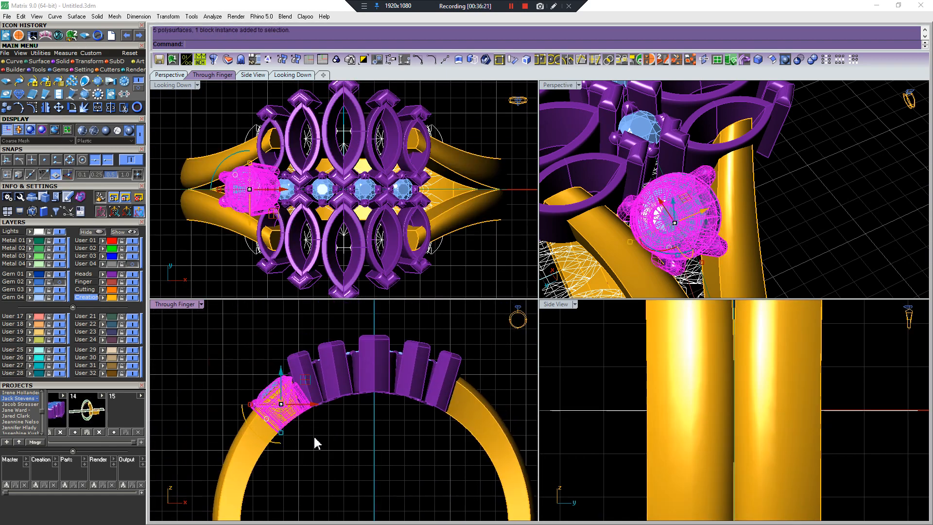
key(ctrl+m)
click(388, 314)
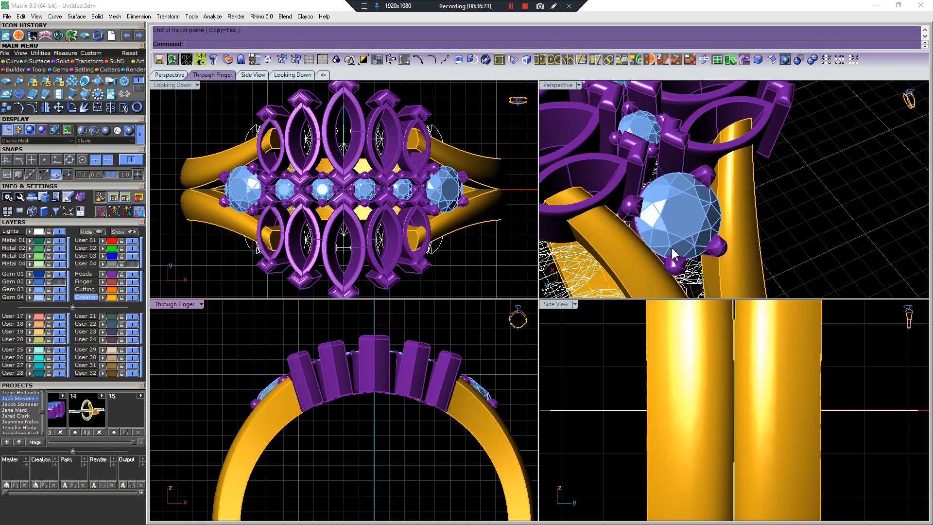
Show the Gem 02 layer so the marquise stones display in their settings
scroll(677, 243, down, 7)
right_drag(677, 243, 665, 218)
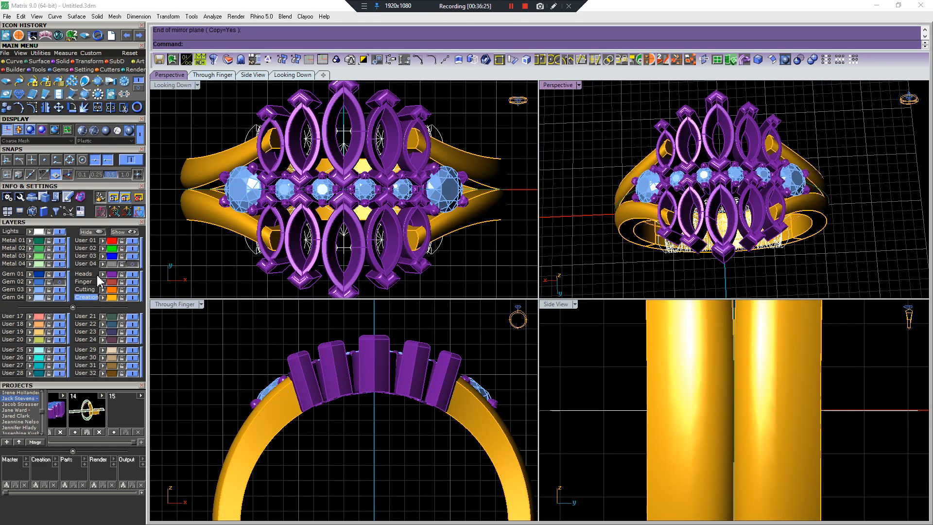
click(59, 282)
right_drag(696, 192, 796, 255)
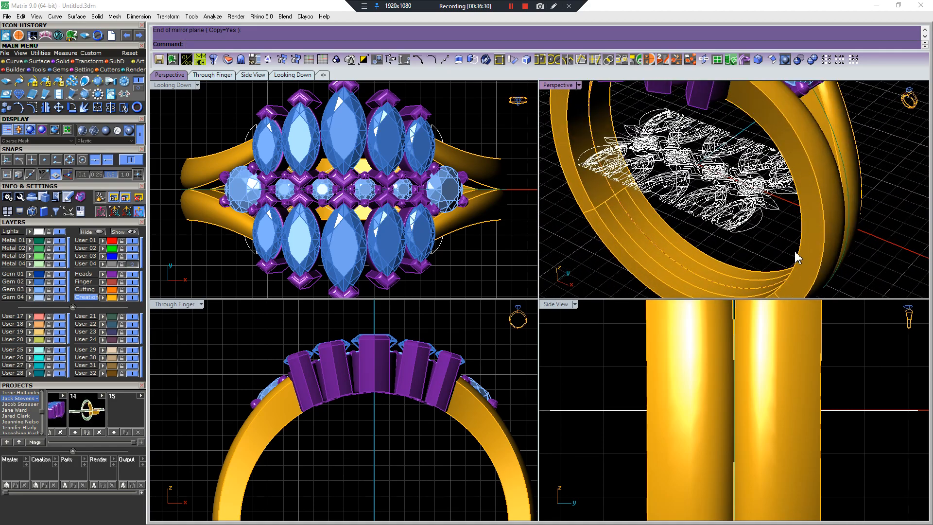
Select the whole ring with its layout curves and save it as version 15 in the current project
click(779, 269)
scroll(683, 236, down, 8)
key(Escape)
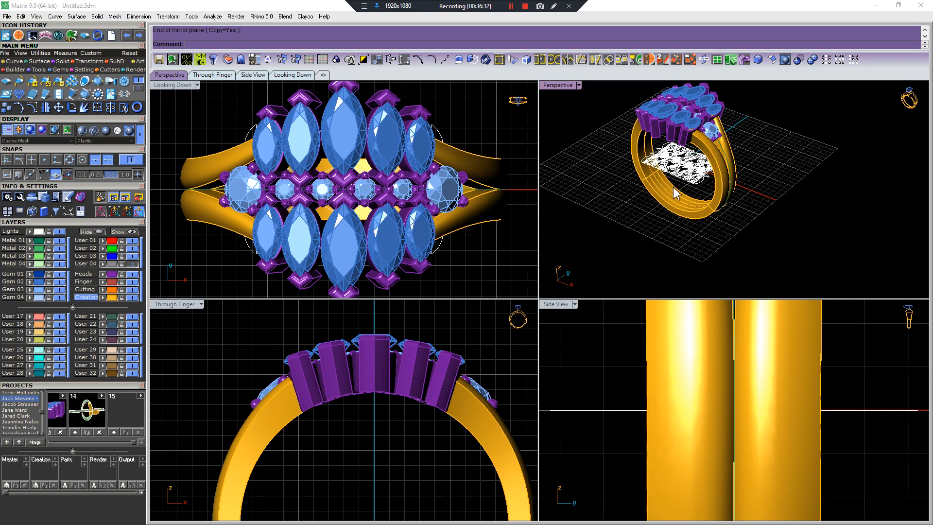
right_drag(769, 122, 765, 127)
key(ctrl+a)
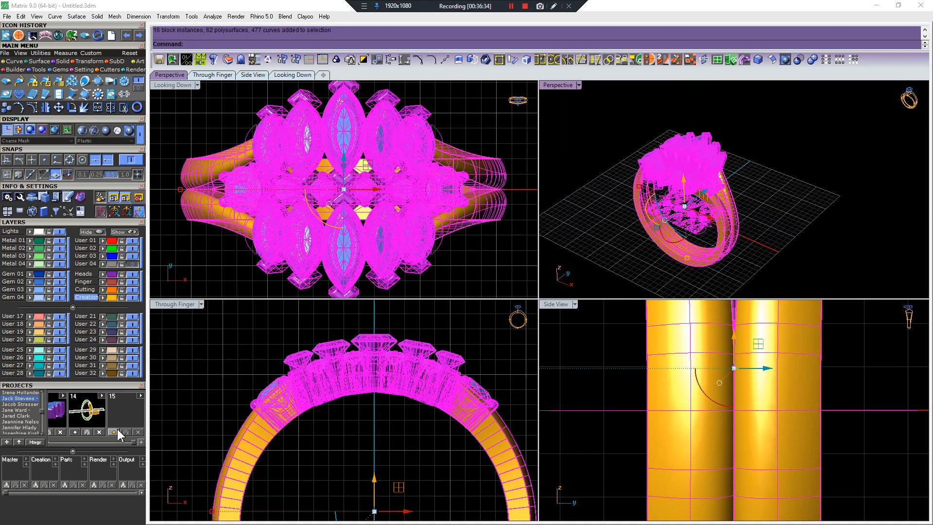
Widen the front band of the split shank by moving its outer side faces outward
click(710, 283)
scroll(712, 280, up, 8)
click(729, 205)
shift+click(716, 221)
scroll(665, 198, down, 5)
scroll(585, 170, up, 5)
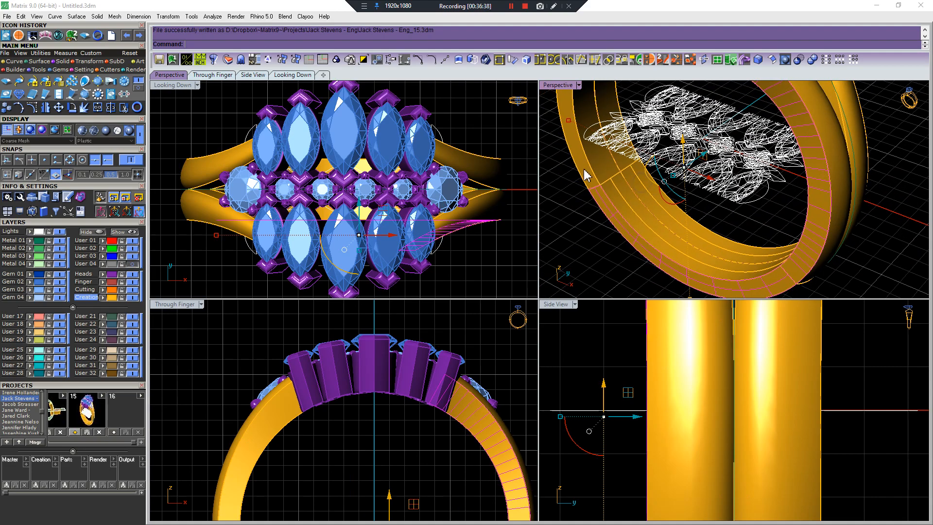
shift+click(586, 174)
right_drag(586, 174, 698, 216)
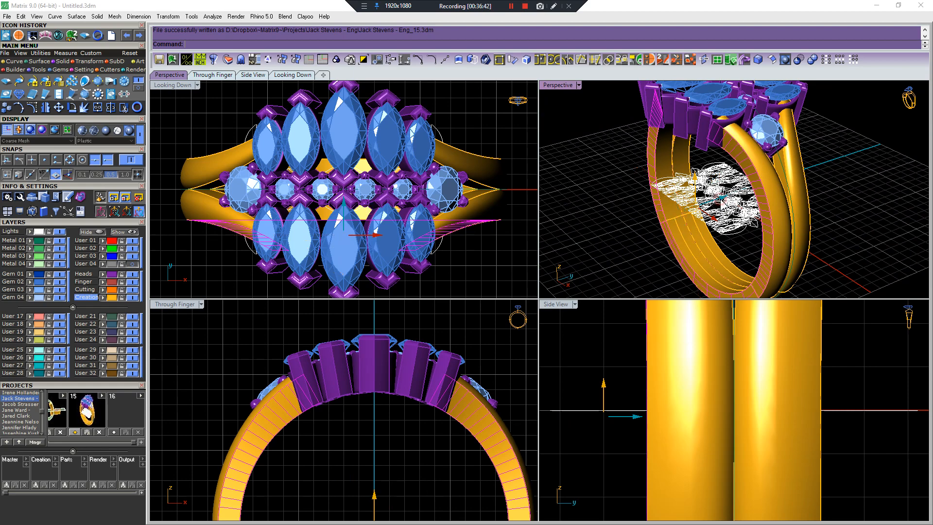
drag(723, 204, 718, 205)
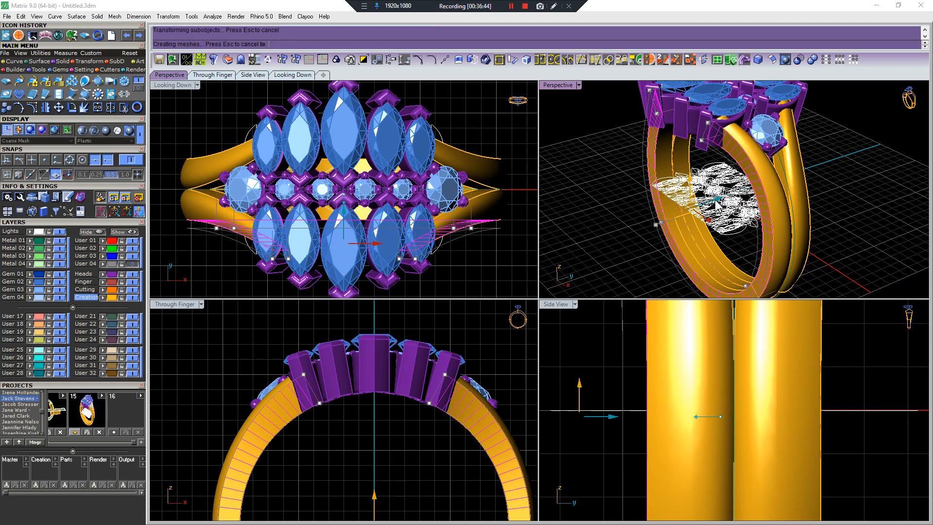
scroll(715, 201, down, 5)
right_drag(730, 187, 711, 200)
key(Escape)
Delete the rear band and mirror the widened front band across the ring's centre line to replace it
scroll(731, 230, up, 5)
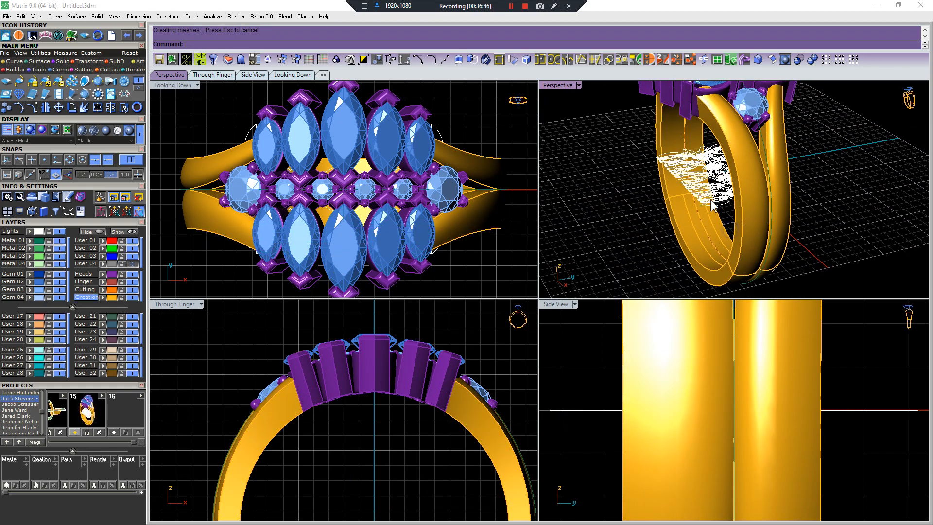
click(786, 181)
key(Delete)
click(747, 188)
scroll(315, 208, down, 6)
key(m)
click(243, 183)
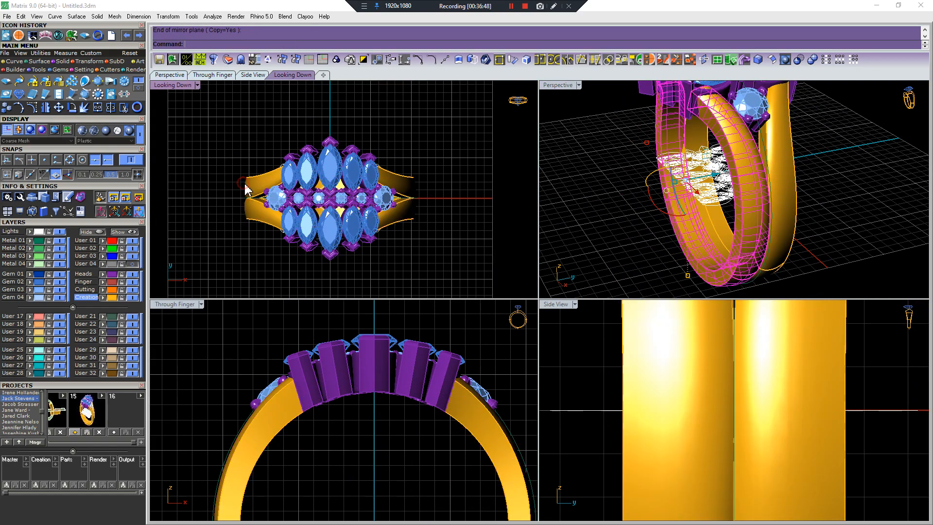
key(Escape)
Delete the flat layout curves inside the ring
scroll(744, 228, down, 5)
right_drag(744, 228, 737, 189)
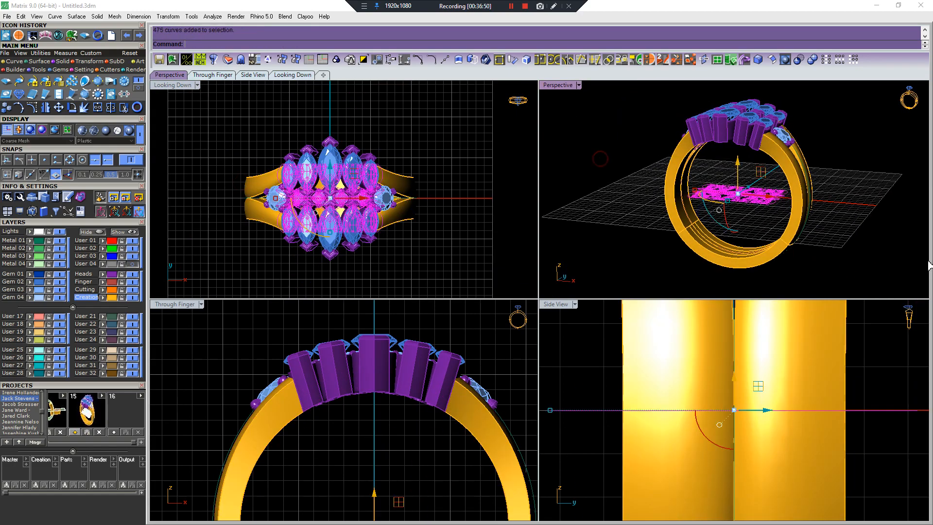
key(Delete)
Select the complete ring and save it as version 16 in the current project
right_drag(778, 218, 847, 170)
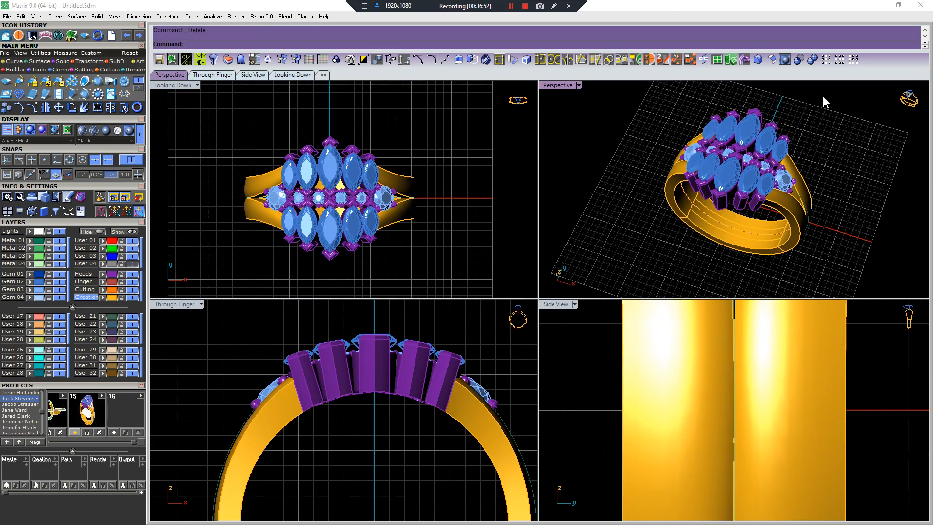
drag(624, 294, 623, 292)
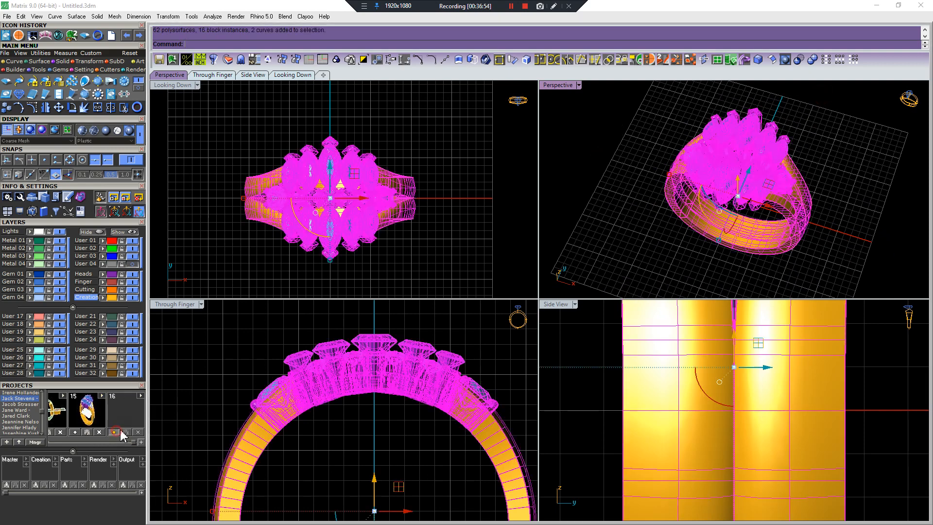
scroll(737, 235, up, 2)
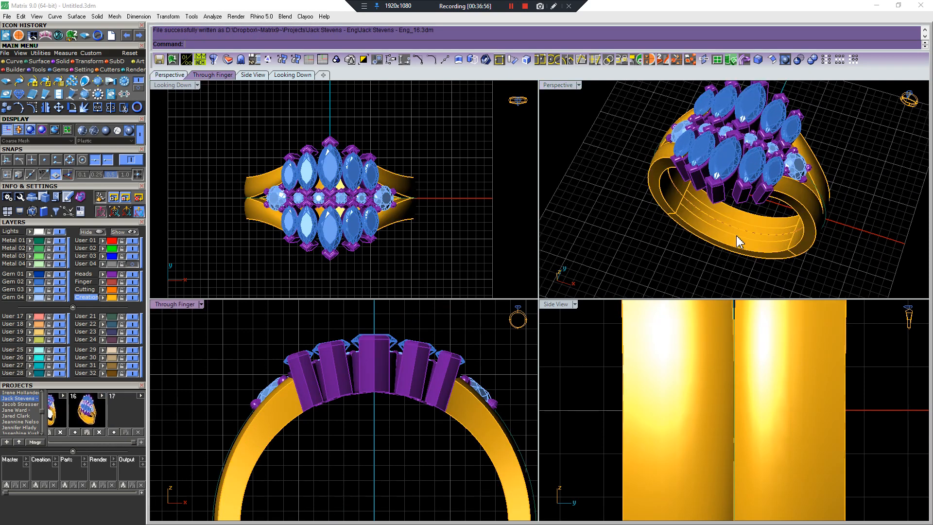
Fillet the front band's inner finger-side edges with a radius of 0.5
shift+right_drag(685, 230, 633, 208)
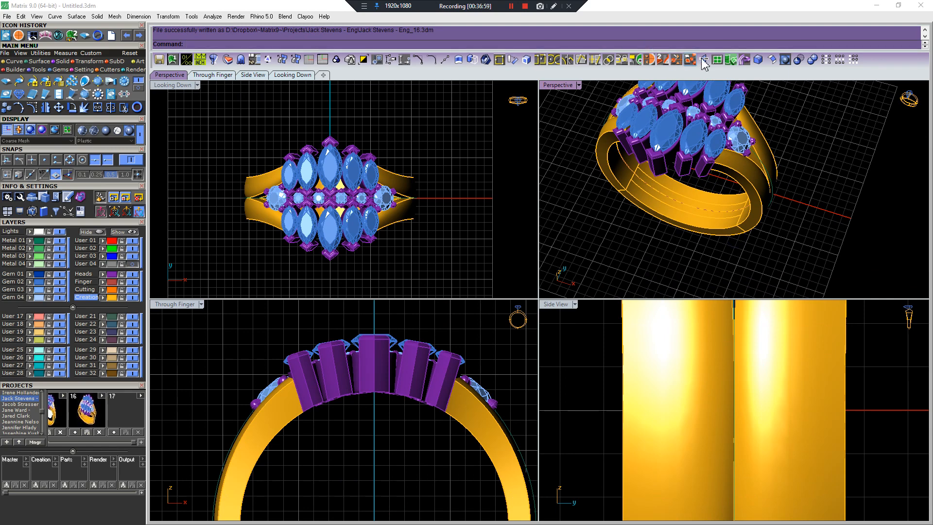
click(757, 61)
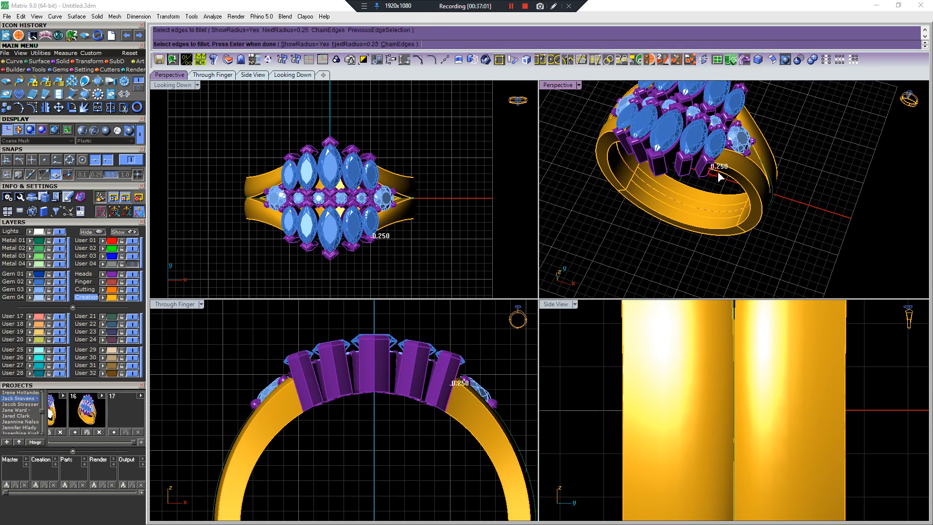
text(.5)
key(Return)
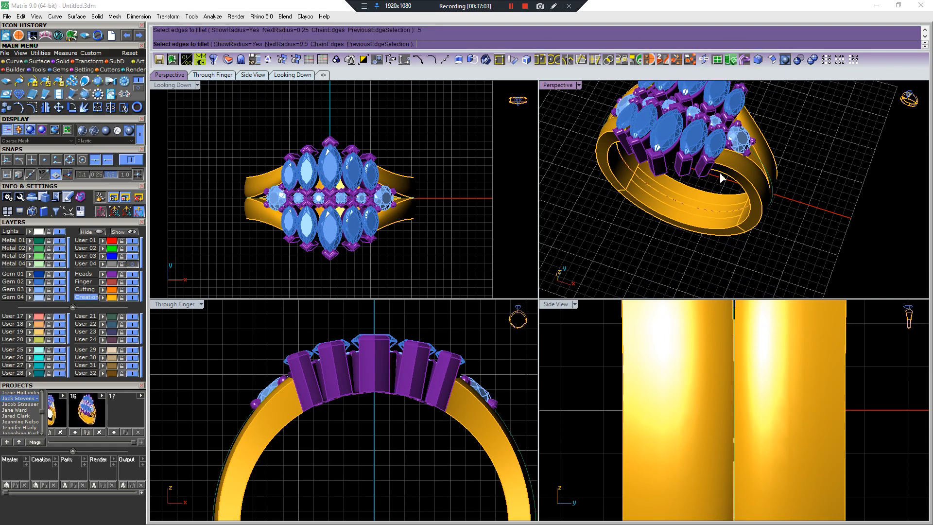
click(723, 178)
click(710, 234)
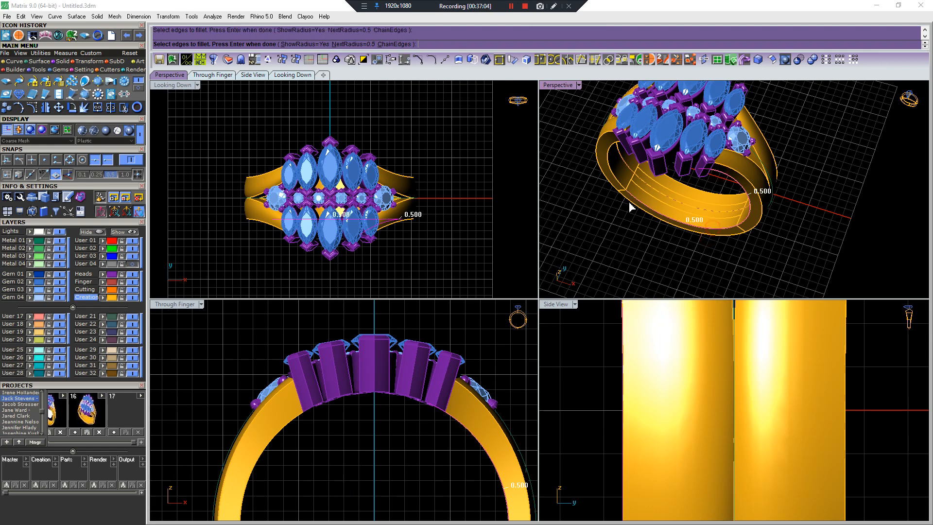
click(615, 173)
right_click(614, 173)
key(Return)
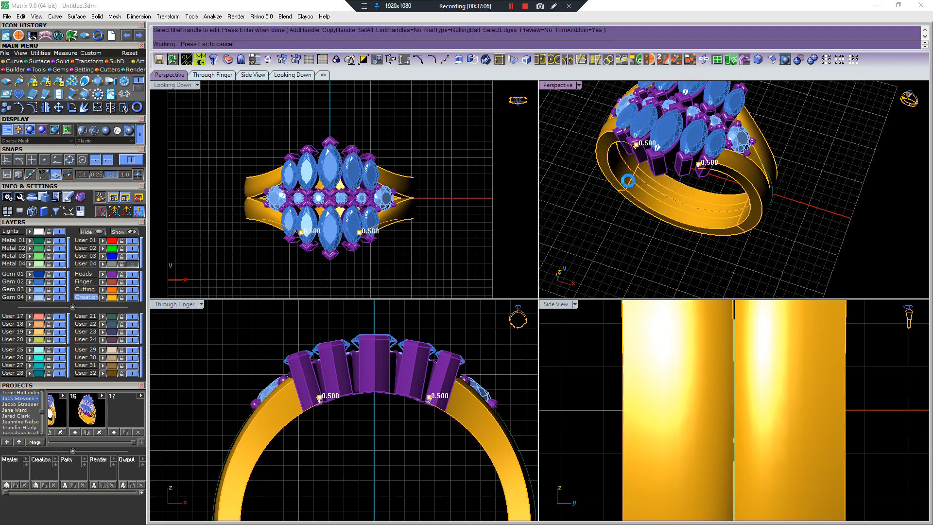
Fillet the front band's outer side edges with a radius of 0.5
right_drag(691, 197, 740, 178)
right_click(741, 179)
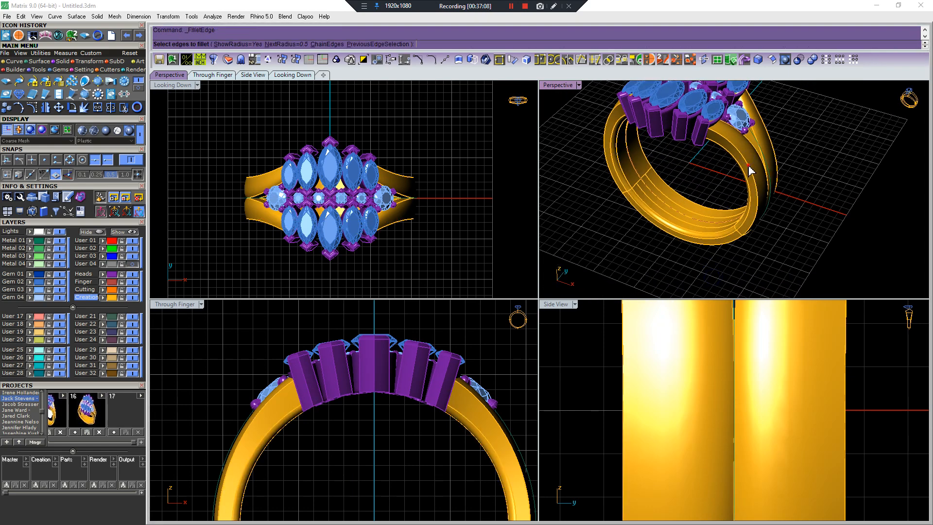
click(751, 168)
click(734, 242)
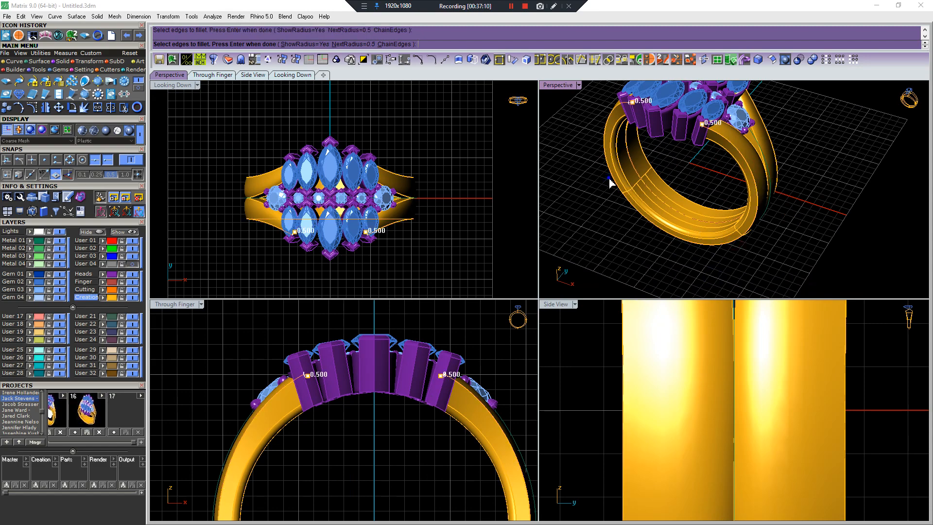
key(Return)
Delete the rear band and mirror the fully filleted front band across the ring's centre line to replace it
mouse_move(686, 192)
right_down()
mouse_move(723, 193)
mouse_move(693, 185)
right_up()
click(693, 186)
key(Delete)
click(664, 184)
key(m)
click(248, 233)
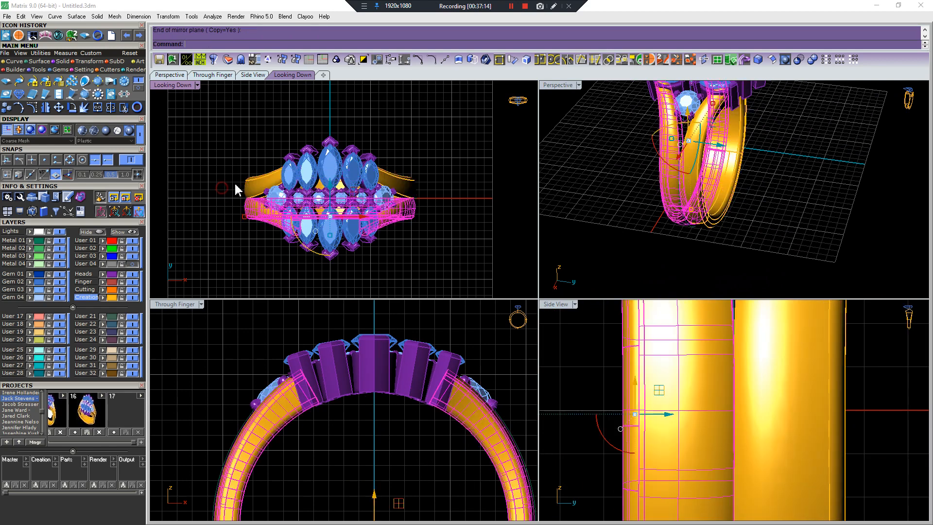
Draw a solid box beside the ring
click(57, 61)
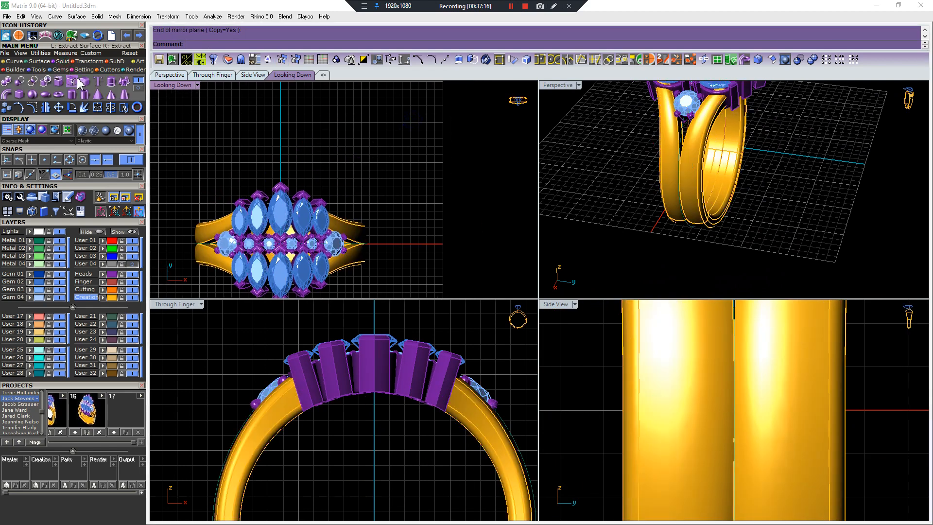
click(19, 94)
click(419, 132)
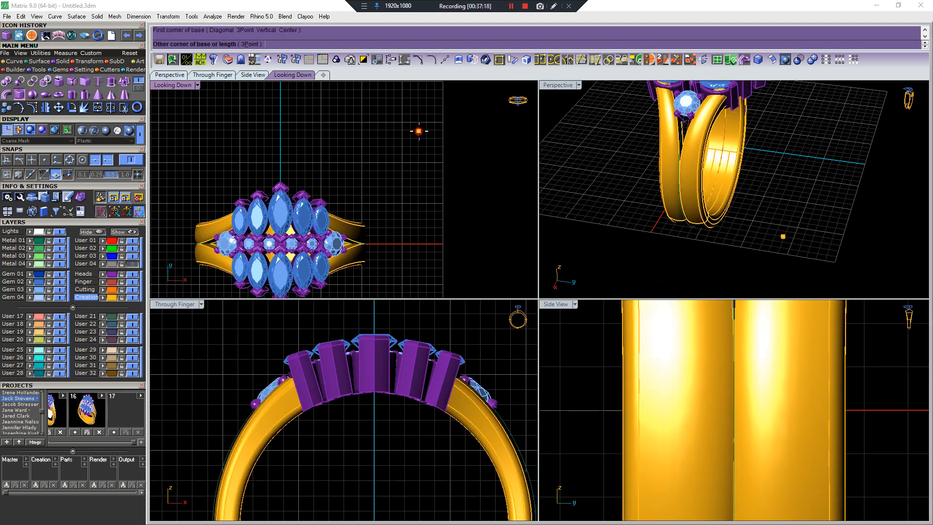
click(482, 93)
scroll(354, 344, down, 5)
click(427, 406)
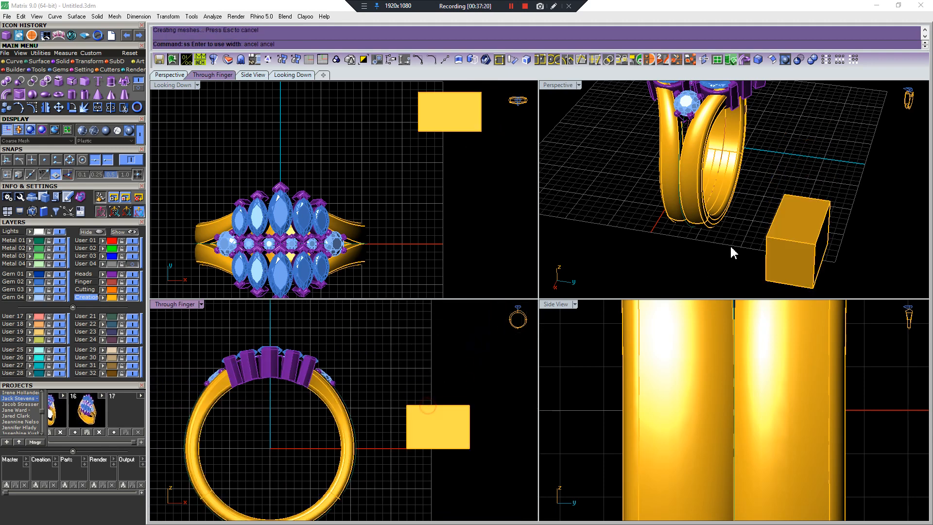
Stretch the box by pulling its end face away from the ring
right_drag(836, 245, 701, 232)
ctrl+shift+click(737, 217)
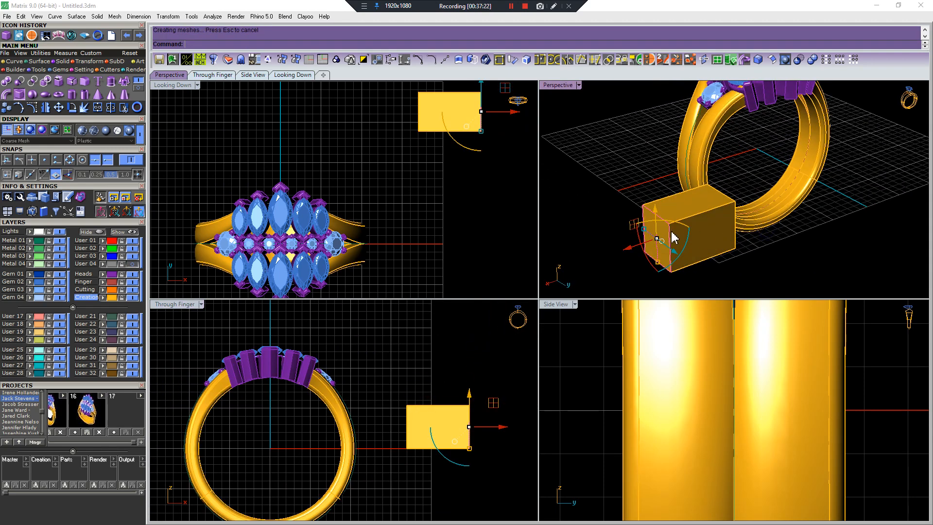
click(612, 254)
Examine the end prong and head of the front marquise row from the front and from below
right_drag(612, 254, 763, 202)
scroll(763, 202, up, 5)
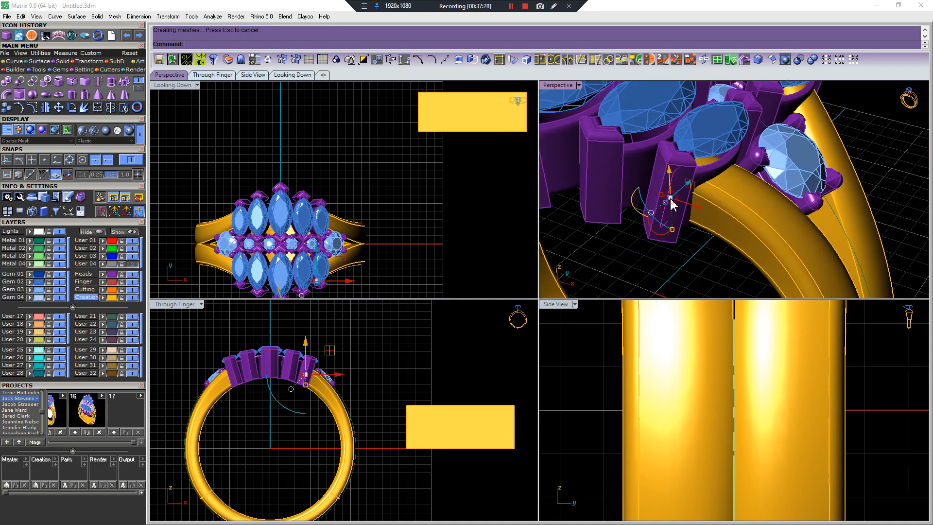
click(673, 213)
right_drag(673, 215, 672, 152)
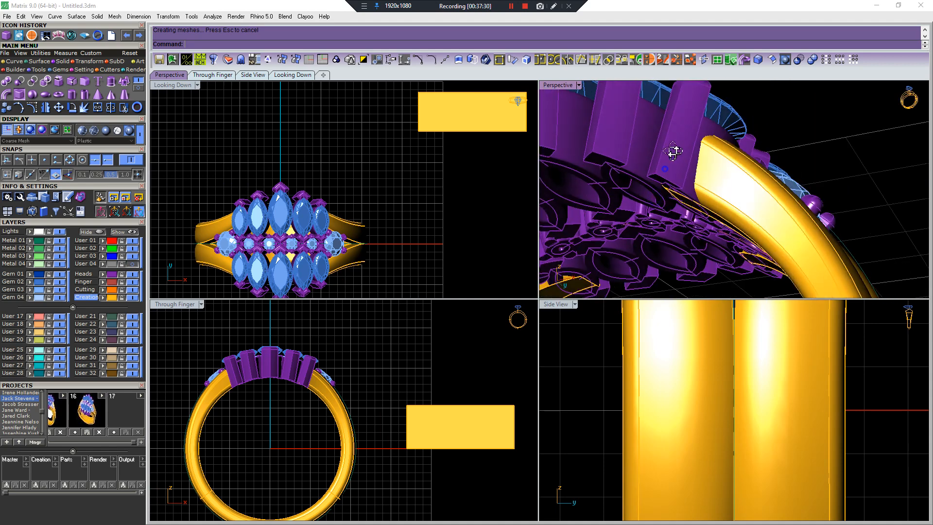
scroll(671, 152, up, 5)
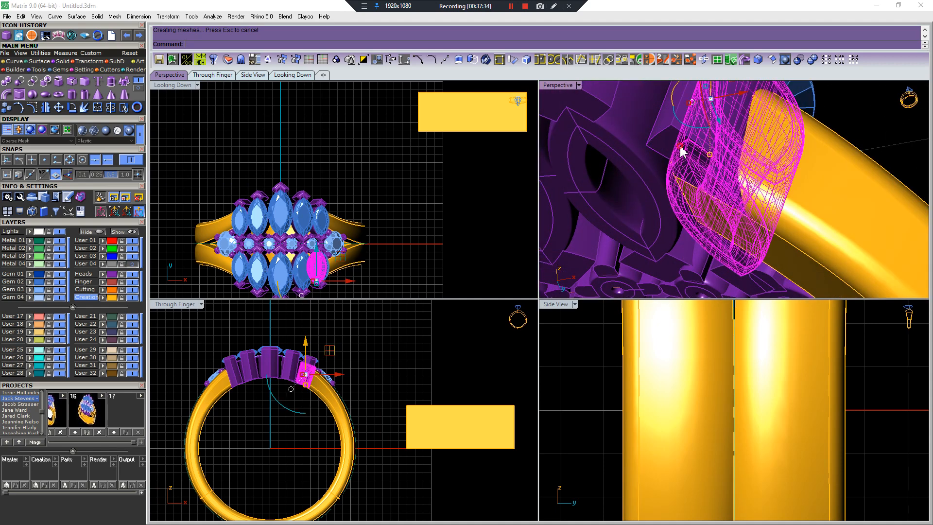
Delete the practice box beside the ring
scroll(749, 139, down, 5)
scroll(749, 135, down, 8)
right_drag(751, 138, 820, 234)
click(819, 234)
key(Delete)
Undo the last three operations
scroll(739, 203, up, 6)
right_drag(738, 204, 658, 225)
scroll(658, 225, up, 4)
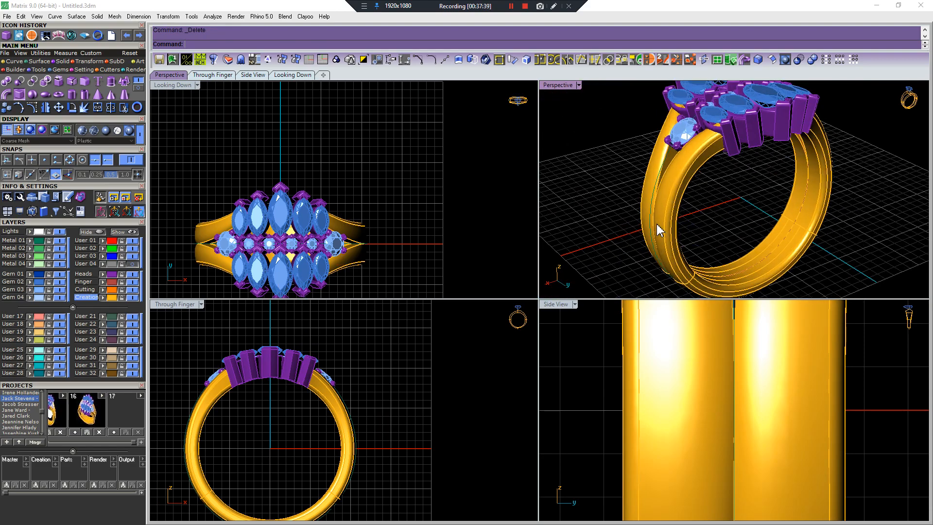
scroll(736, 210, down, 4)
right_drag(736, 211, 660, 249)
scroll(715, 203, up, 6)
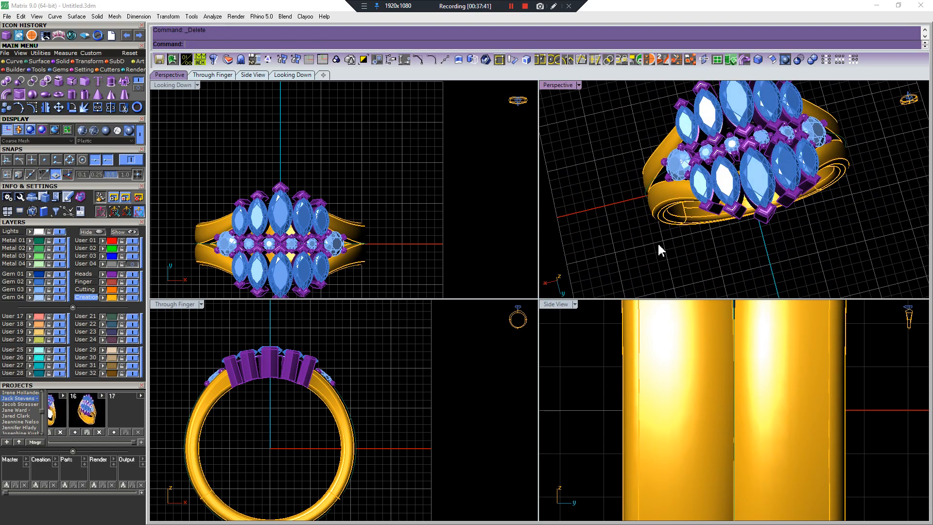
right_drag(547, 226, 854, 148)
key(ctrl+z)
key(ctrl+z)
key(ctrl+z)
Delete all marquise gems and their prong heads in the rear row
drag(330, 153, 209, 199)
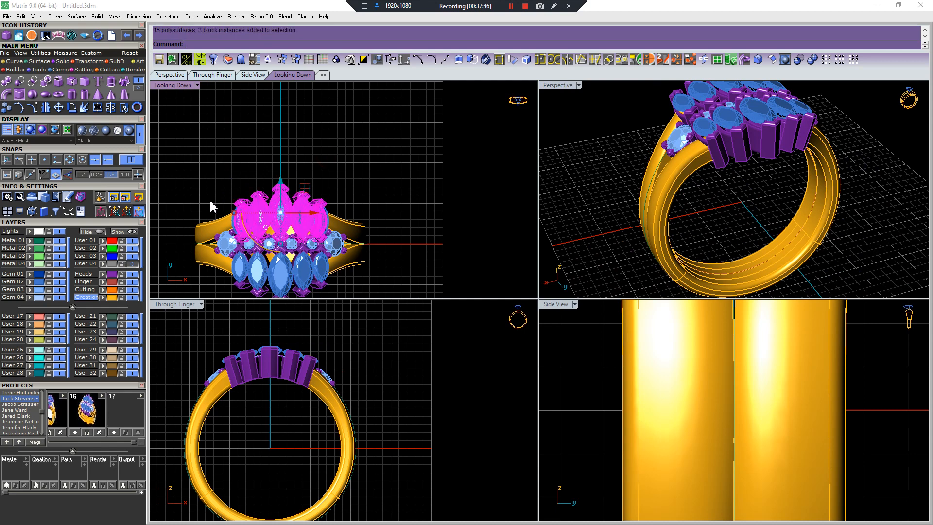
key(Delete)
scroll(358, 223, down, 3)
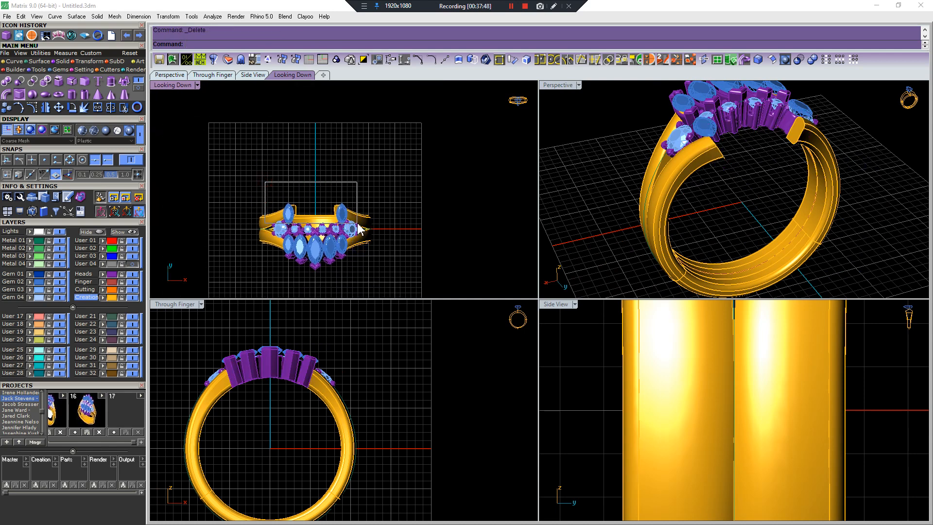
scroll(742, 437, down, 5)
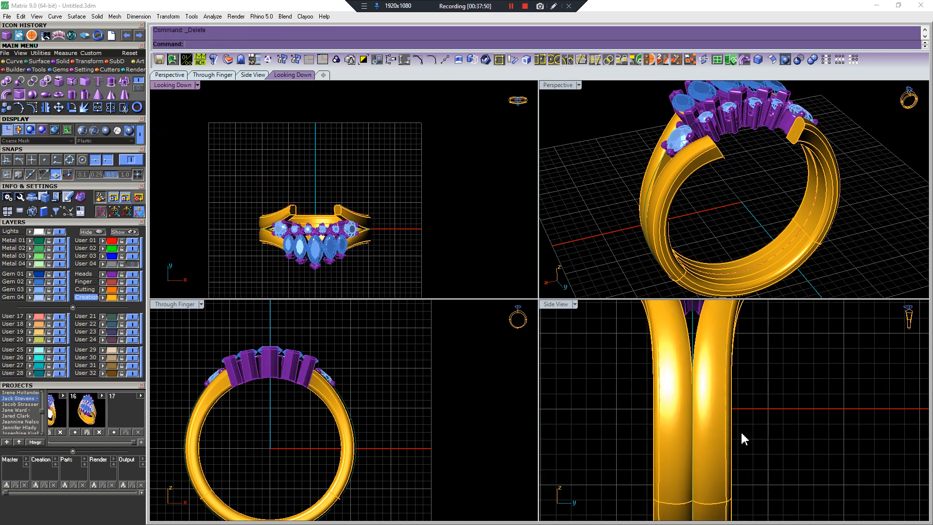
Delete the two marquise heads on the +X side of the front row together with the inner one's gem
scroll(707, 398, up, 3)
click(690, 384)
scroll(671, 399, up, 2)
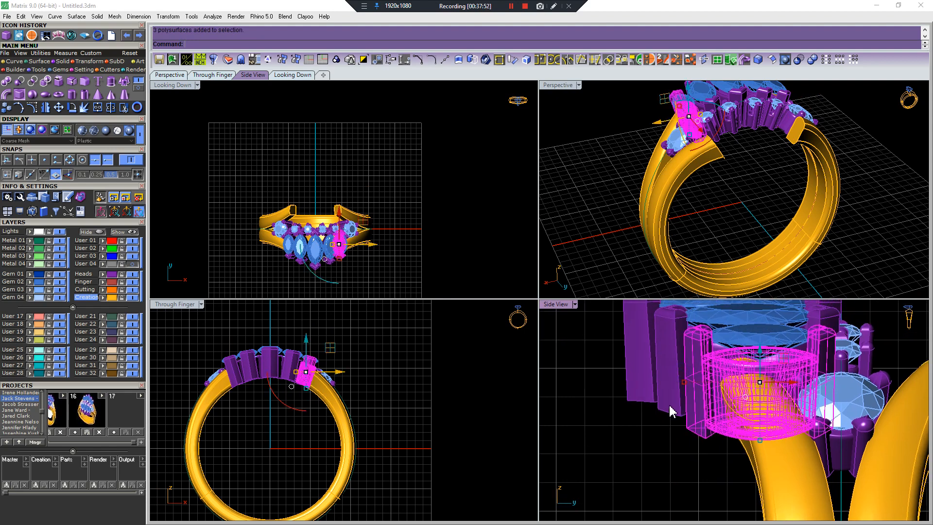
shift+click(624, 372)
key(Escape)
scroll(395, 287, up, 8)
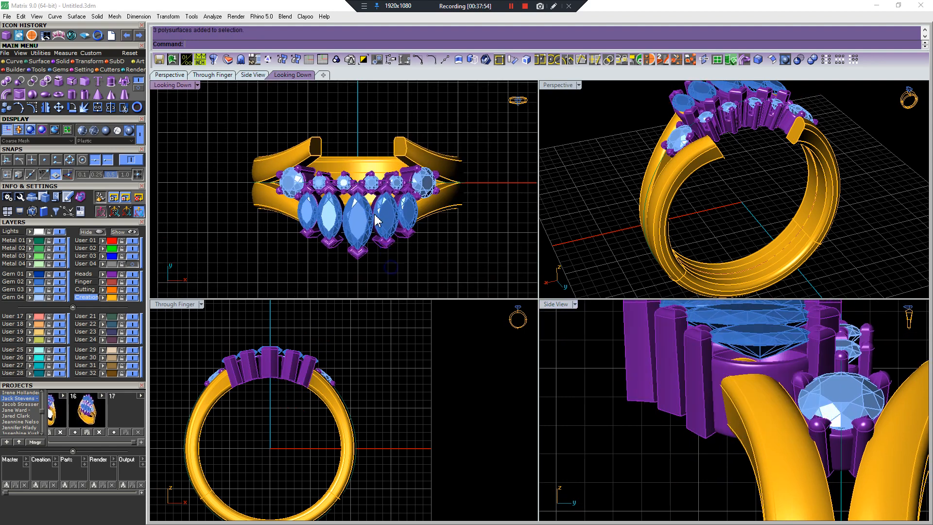
drag(416, 270, 377, 221)
key(Delete)
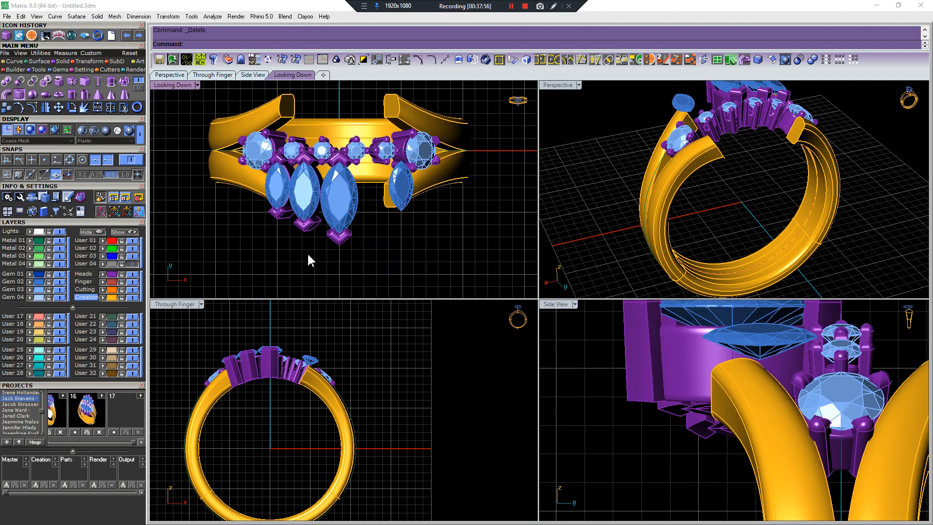
Ungroup the three remaining marquise heads of the front row into separately selectable parts
drag(286, 214, 288, 219)
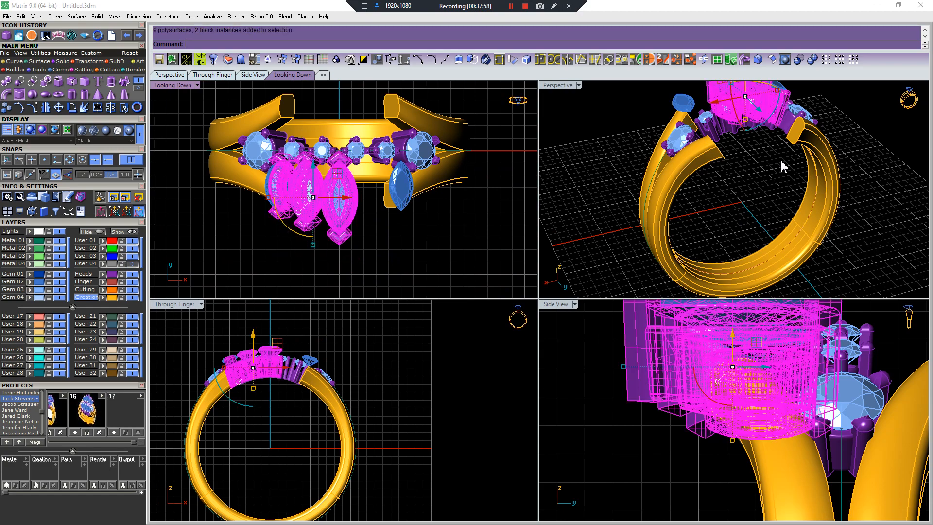
right_drag(781, 162, 851, 155)
key(ctrl+shift+g)
key(Escape)
scroll(714, 145, up, 5)
right_drag(630, 126, 683, 140)
click(684, 140)
shift+click(727, 144)
key(Escape)
Try to cage the centre marquise's front prong with a bounding box in the World coordinate system
click(634, 391)
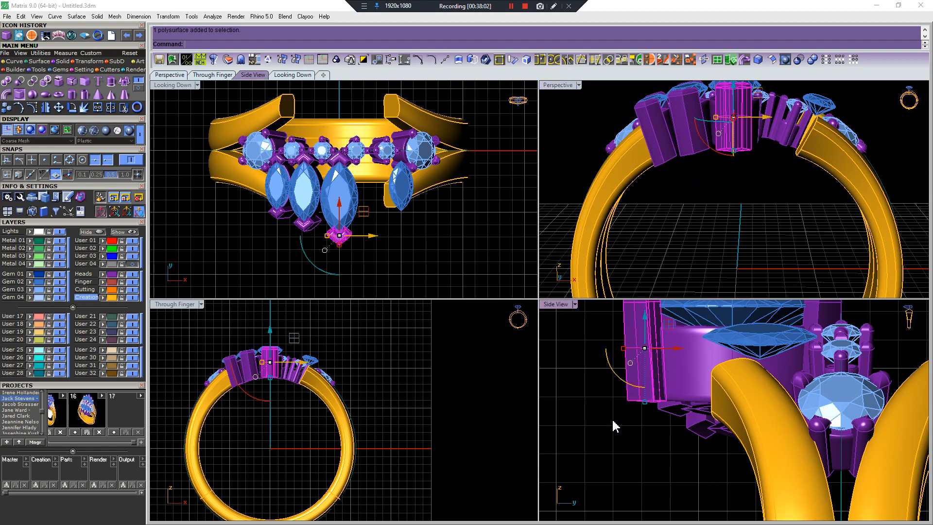
text(b)
key(Return)
key(Return)
key(Return)
key(Return)
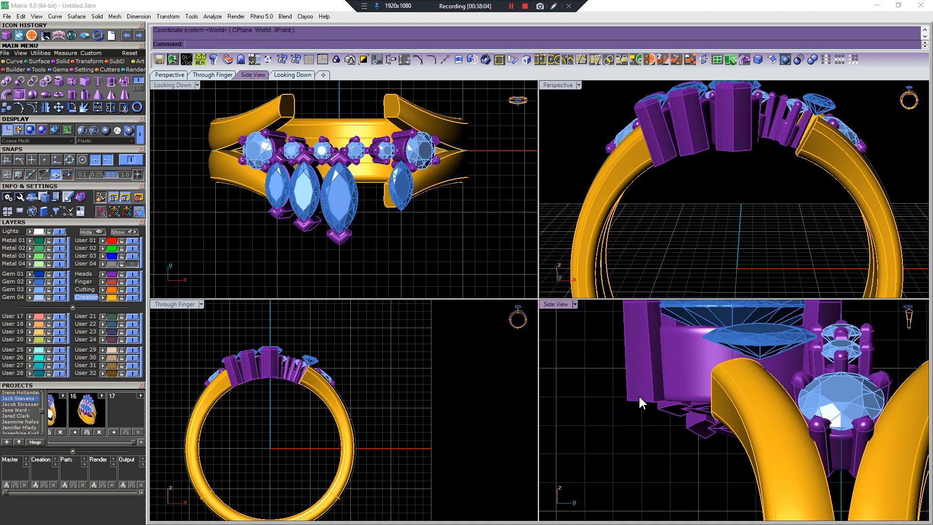
Delete the cage around the centre prong and undo the accidental deletion of the prong
click(624, 398)
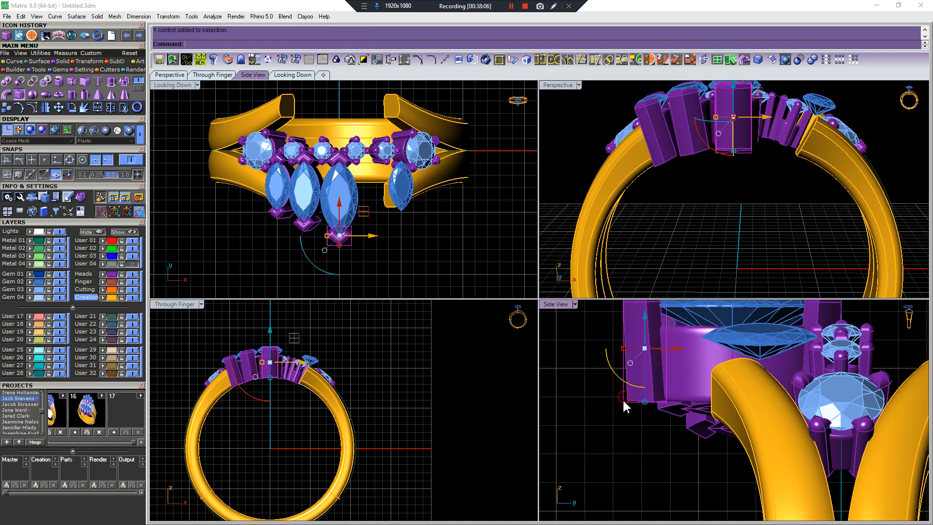
key(Delete)
click(644, 395)
key(Delete)
key(ctrl+z)
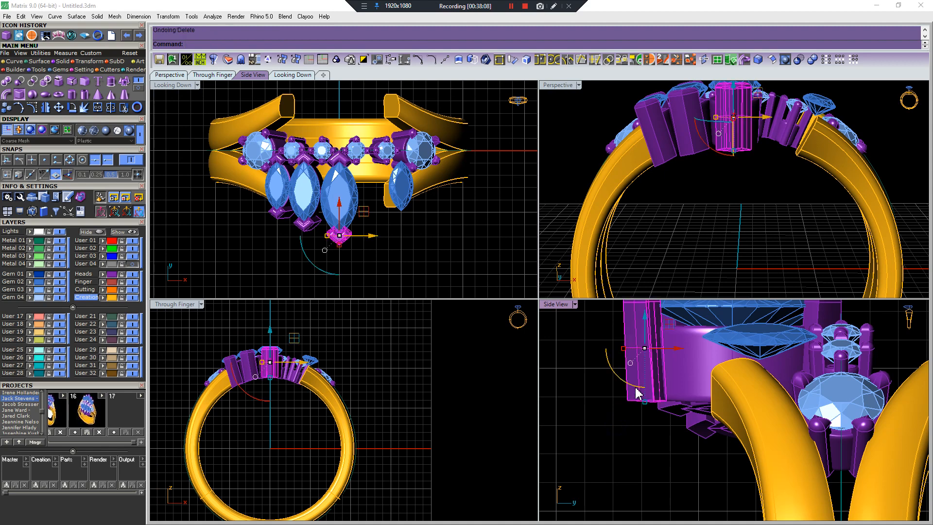
key(Escape)
Try to cage the centre prong with a bounding box in the 3Point coordinate system
click(644, 389)
key(Return)
text(b)
key(Return)
key(Return)
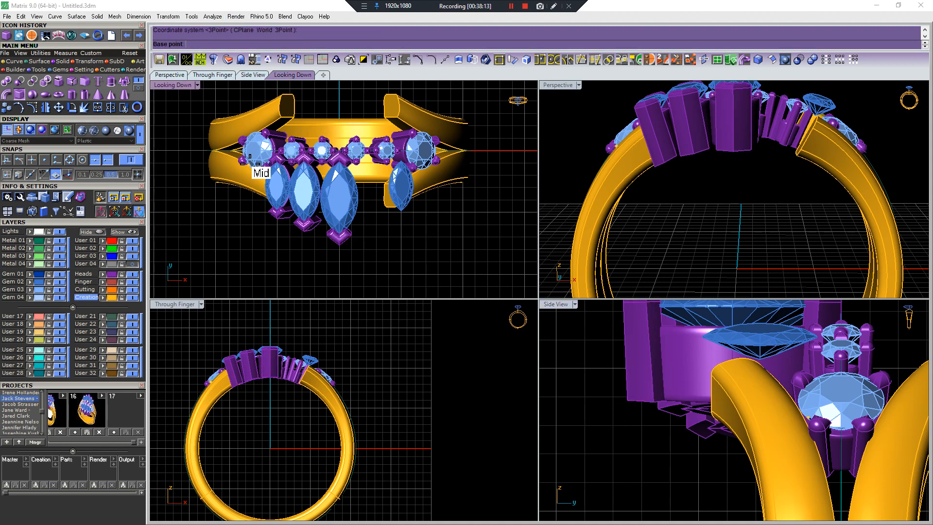
key(Return)
key(Return)
key(Return)
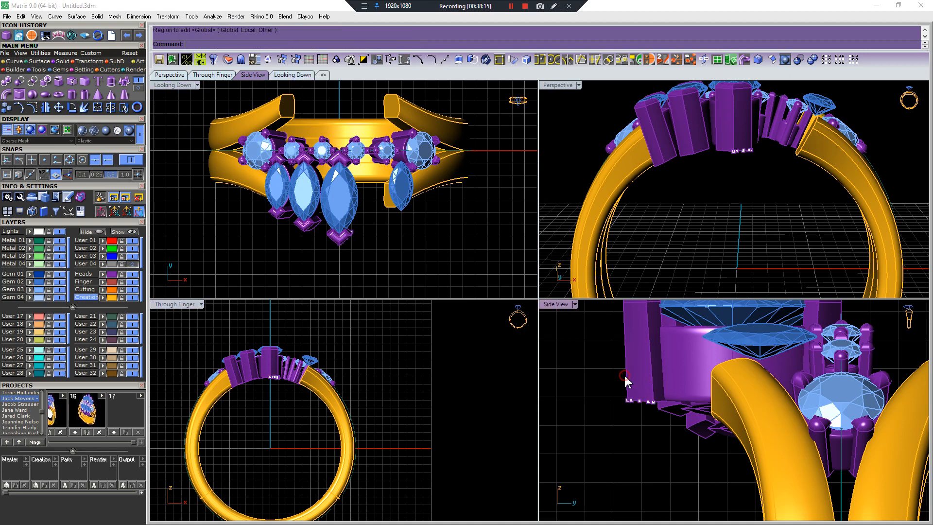
Cage the centre prong with a World-aligned bounding box and a Z point count of 7, editing the global region
click(646, 389)
key(Return)
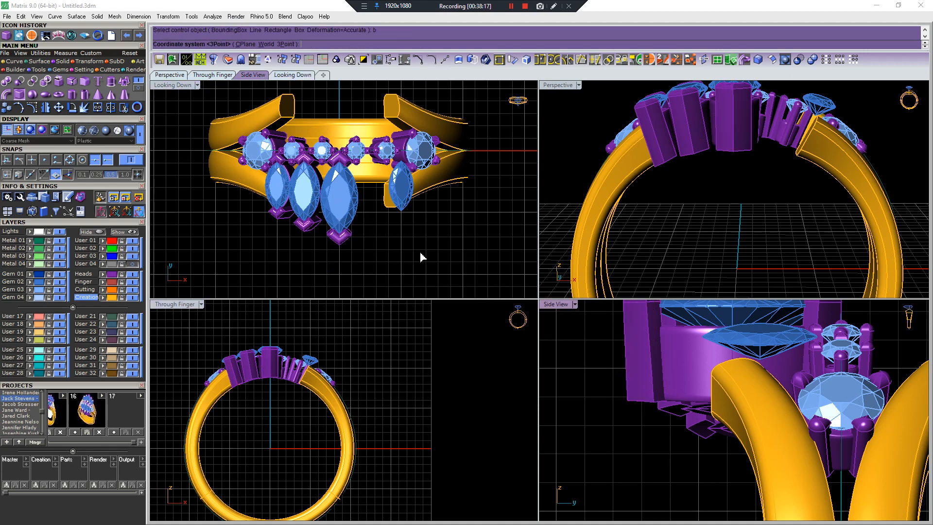
click(266, 45)
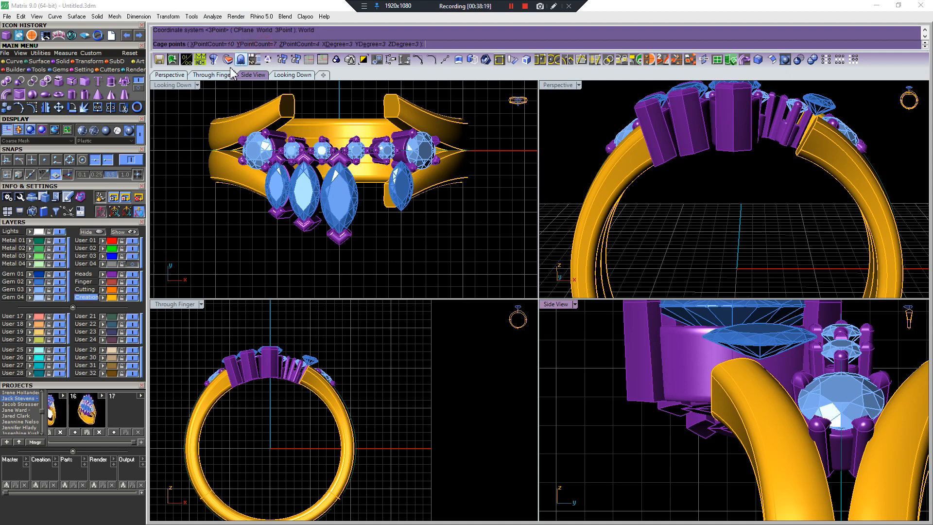
click(307, 46)
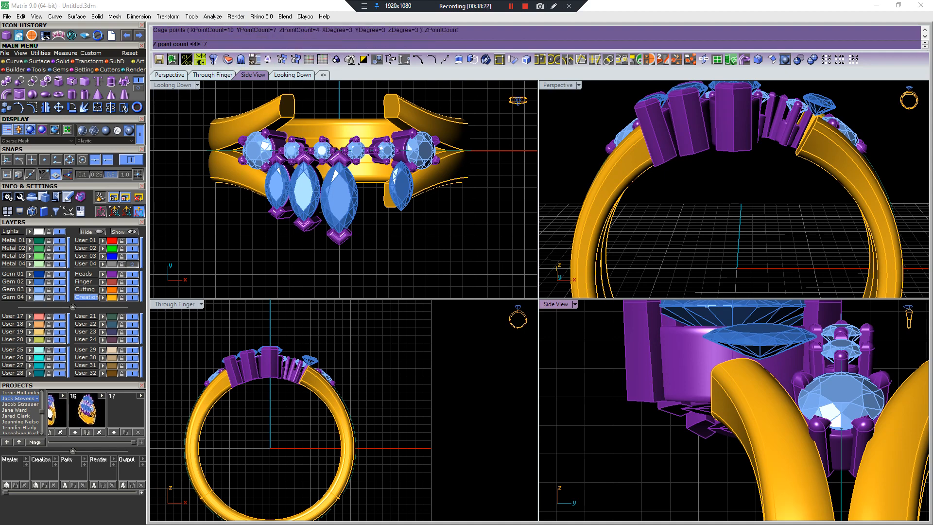
text(7)
key(Return)
key(Return)
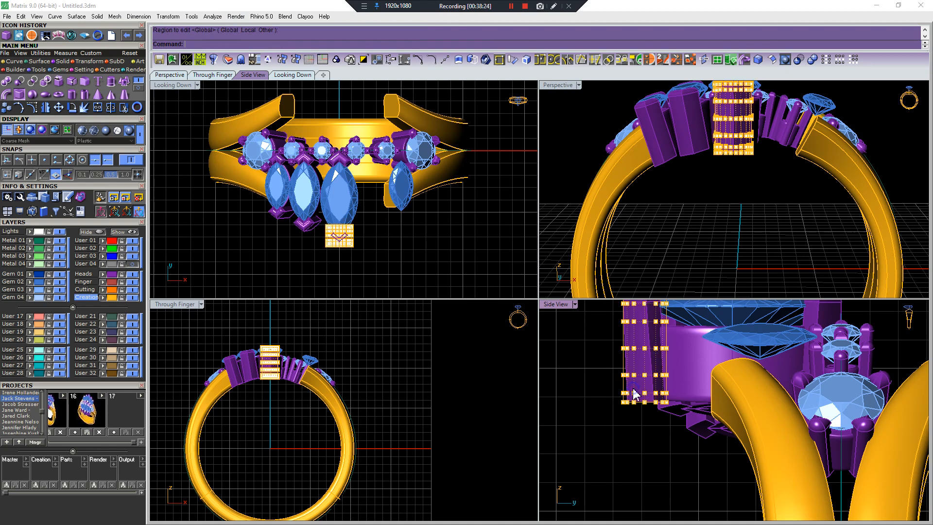
Move the cage's lower rows of points inward and down so the centre prong's lower end curves toward the finger
drag(599, 402, 726, 436)
scroll(629, 402, up, 6)
drag(691, 403, 708, 432)
drag(604, 377, 722, 411)
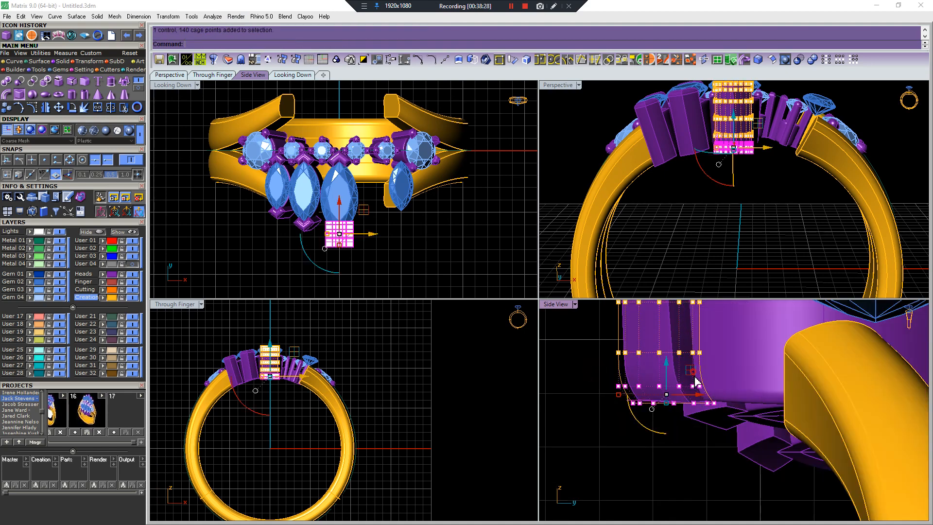
drag(695, 379, 708, 396)
right_drag(738, 197, 854, 197)
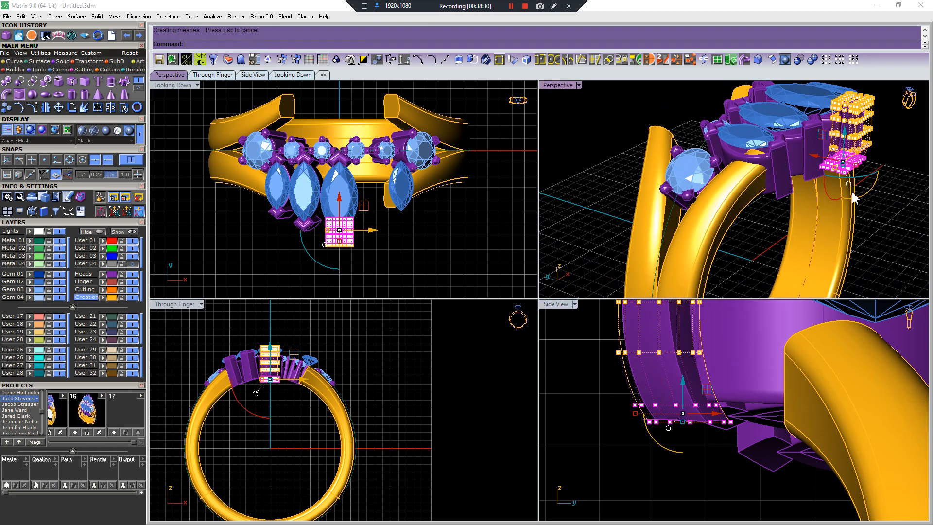
key(Escape)
scroll(857, 149, up, 5)
key(Escape)
right_drag(858, 148, 761, 277)
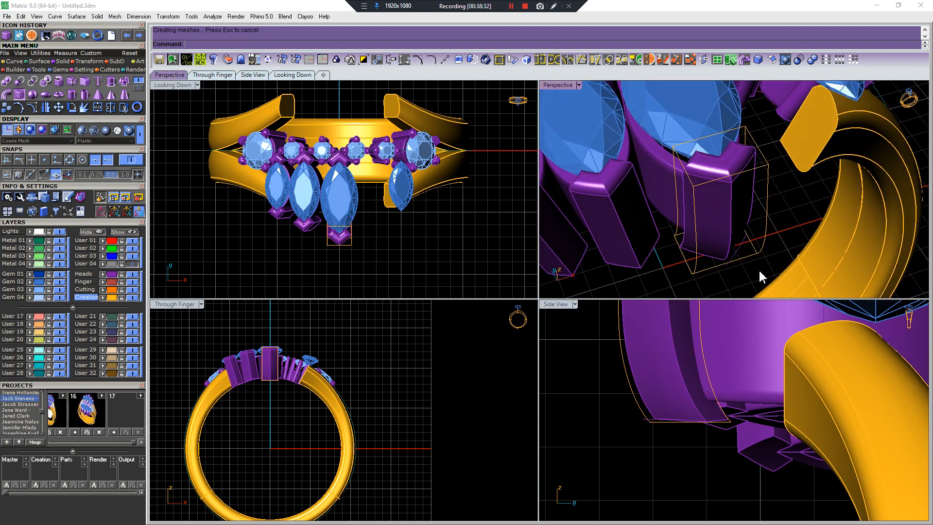
Show the centre prong's cage points again and shift the three lower rows slightly further inward to smooth the bend
click(654, 422)
key(F10)
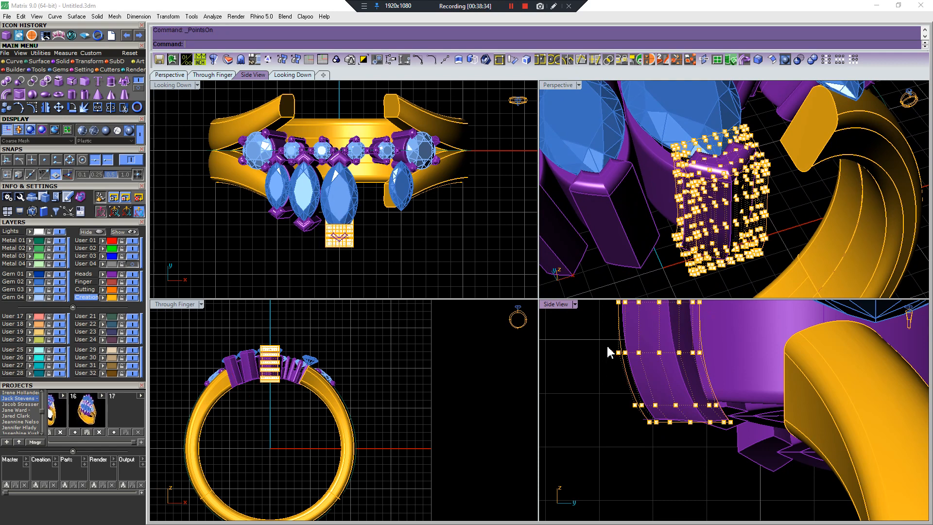
drag(607, 343, 744, 424)
drag(707, 388, 715, 390)
key(Escape)
key(Escape)
Delete the cage around the curved centre prong
right_drag(751, 228, 725, 207)
click(760, 221)
key(Delete)
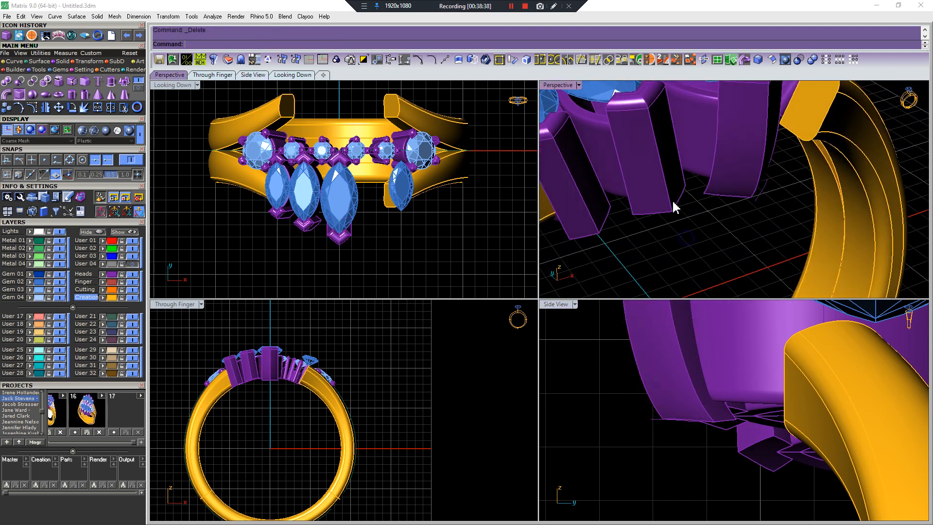
click(671, 196)
right_click(672, 402)
right_click(671, 401)
right_click(671, 402)
drag(573, 360, 791, 475)
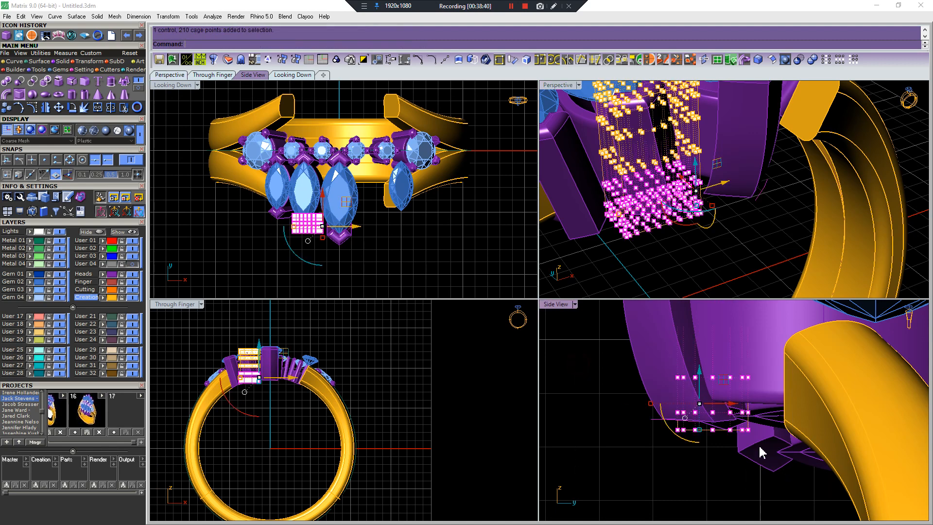
key(Escape)
key(Escape)
click(687, 216)
key(Delete)
Cage the marquise prong next to the centre one with a Z point count of 7, editing the global region
click(669, 193)
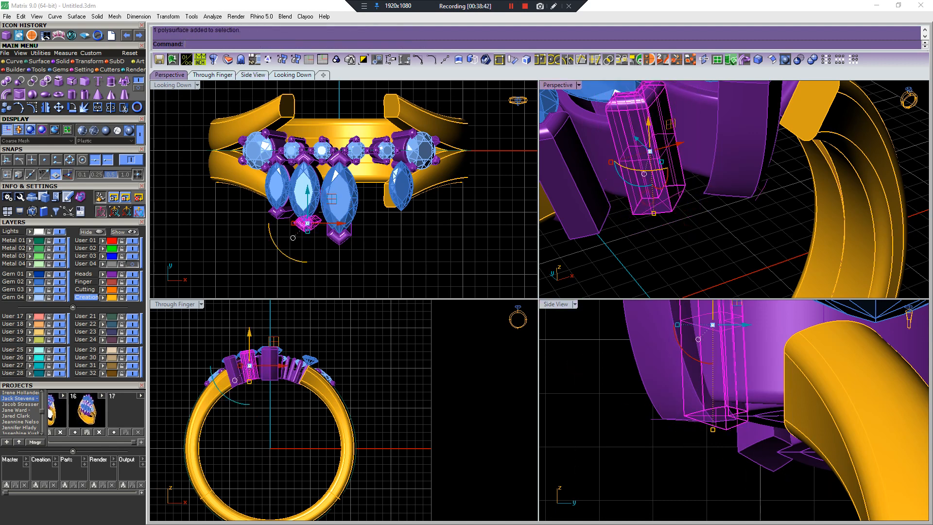
click(323, 59)
right_click(327, 136)
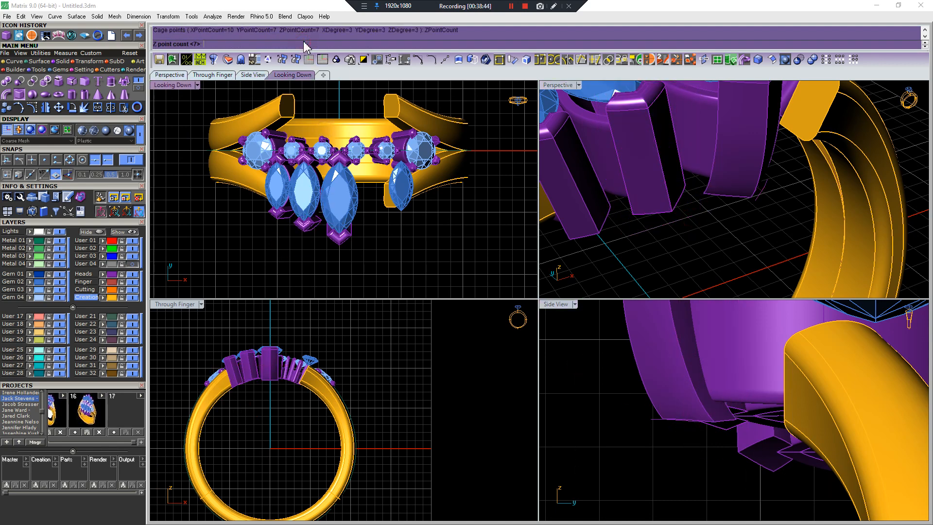
key(Return)
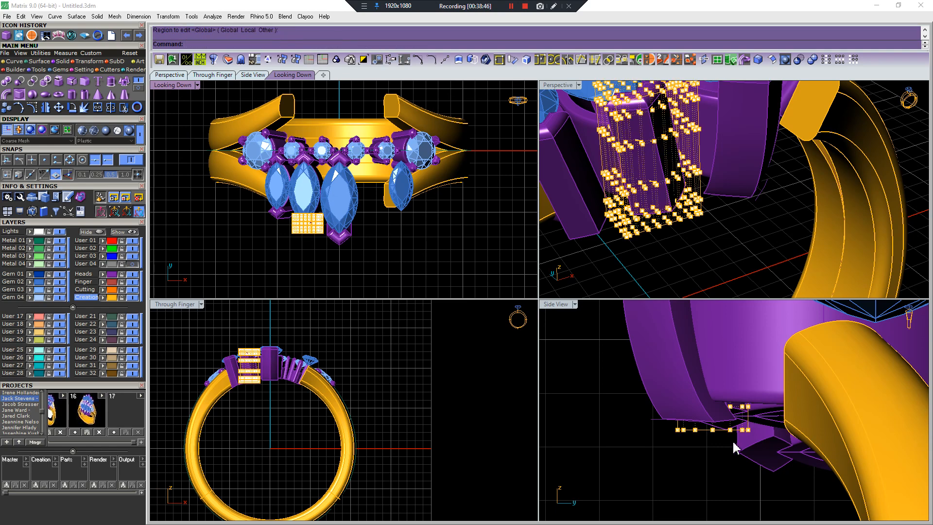
Move the cage's lowest row of points inward and down, and shift the row above slightly inward to curve the prong
drag(665, 427, 755, 414)
right_drag(735, 258, 725, 221)
key(Escape)
key(Escape)
key(F10)
drag(606, 379, 805, 432)
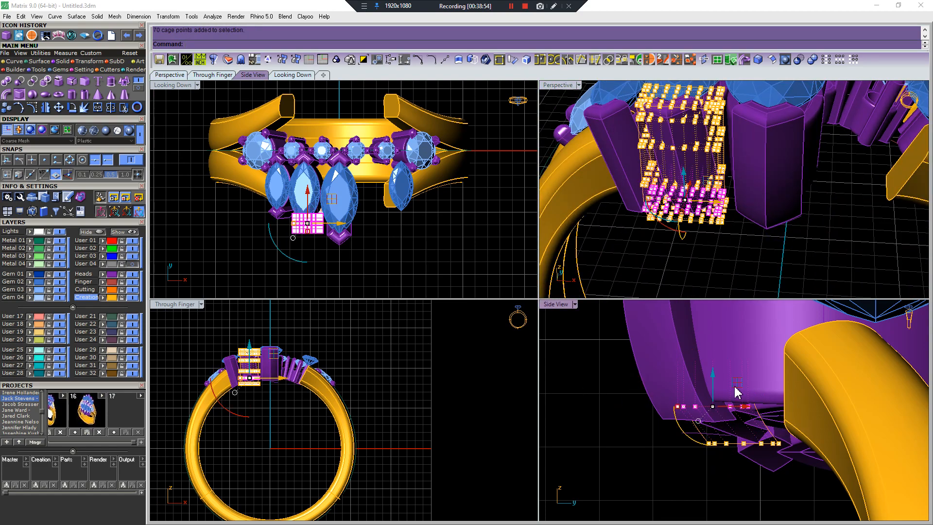
drag(745, 406, 752, 407)
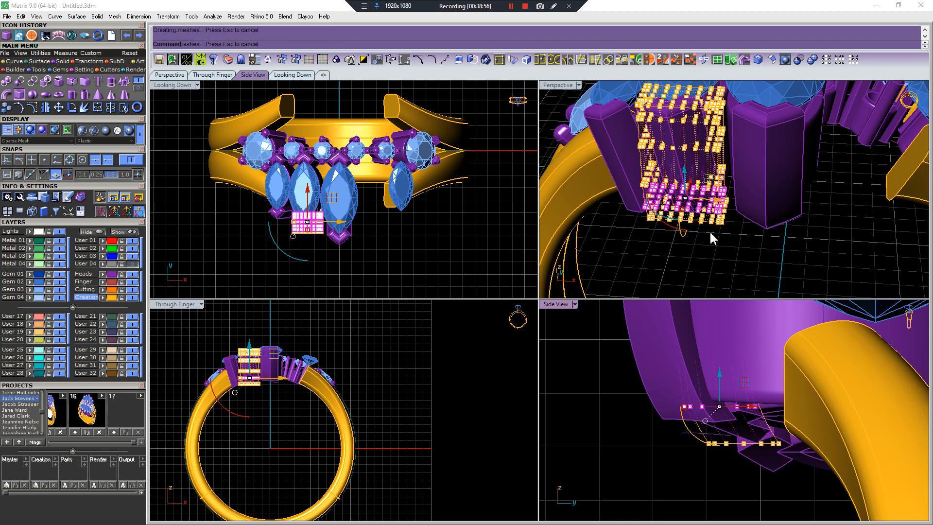
Delete the cage around the curved prong beside the centre one
key(Escape)
key(Escape)
click(705, 220)
key(Delete)
Cage the outermost marquise prong with the global region and shift its two lower rows of points inward
click(634, 199)
key(Return)
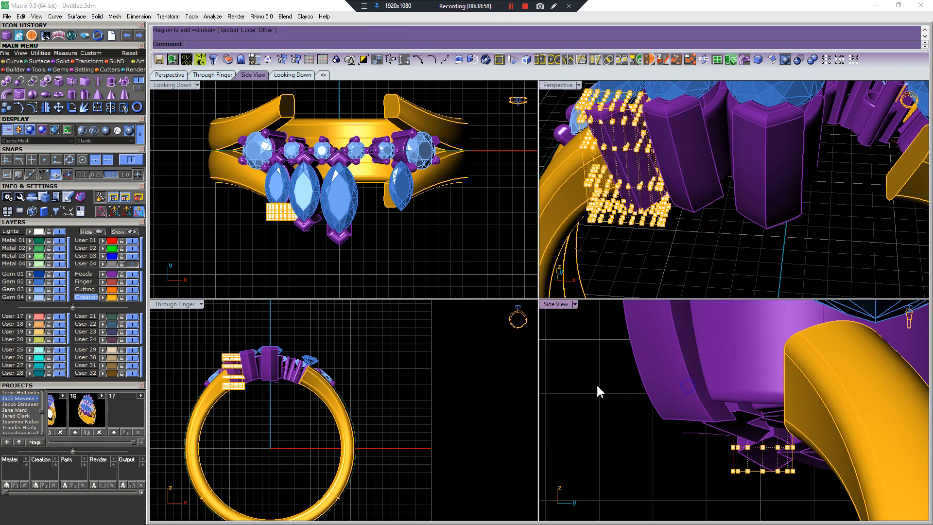
drag(638, 432, 822, 491)
drag(768, 452, 781, 452)
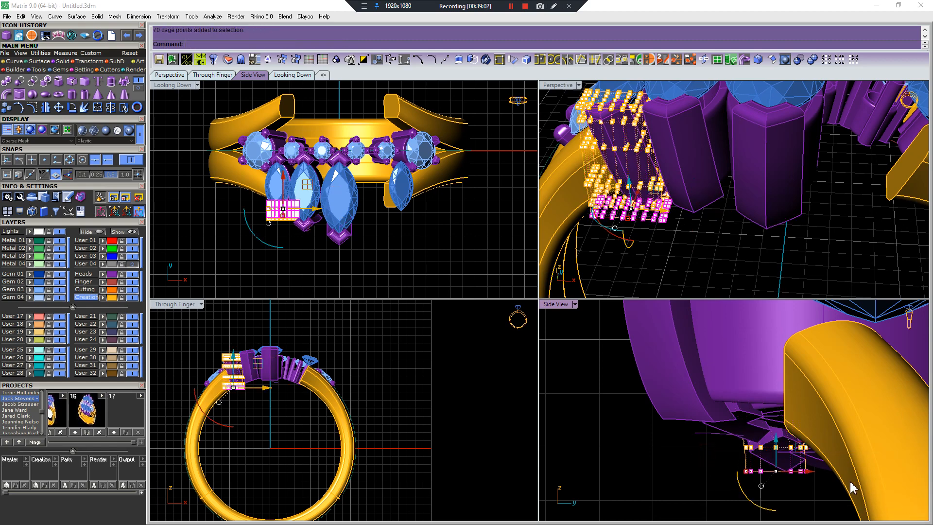
Shift the lowest cage row of the outermost prong further inward and delete its cage
click(746, 267)
right_drag(744, 262, 716, 201)
click(704, 203)
click(740, 480)
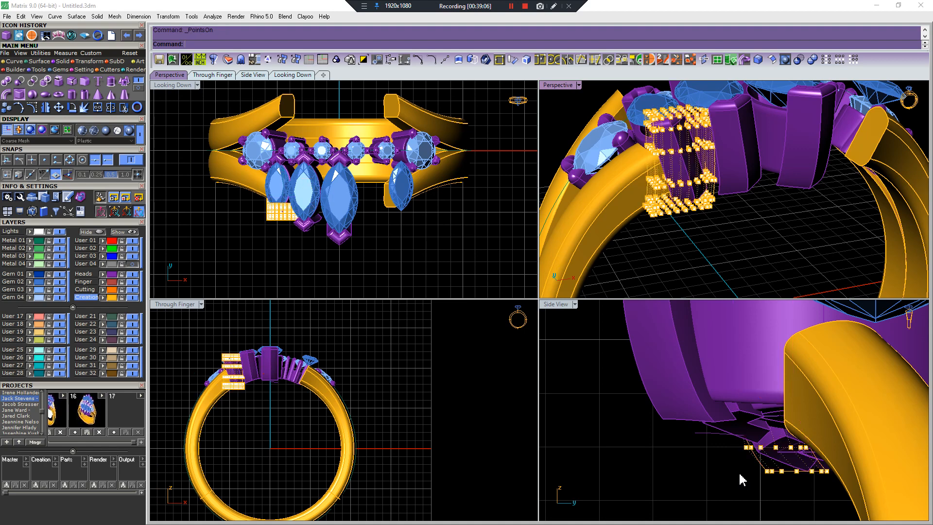
click(698, 206)
key(Escape)
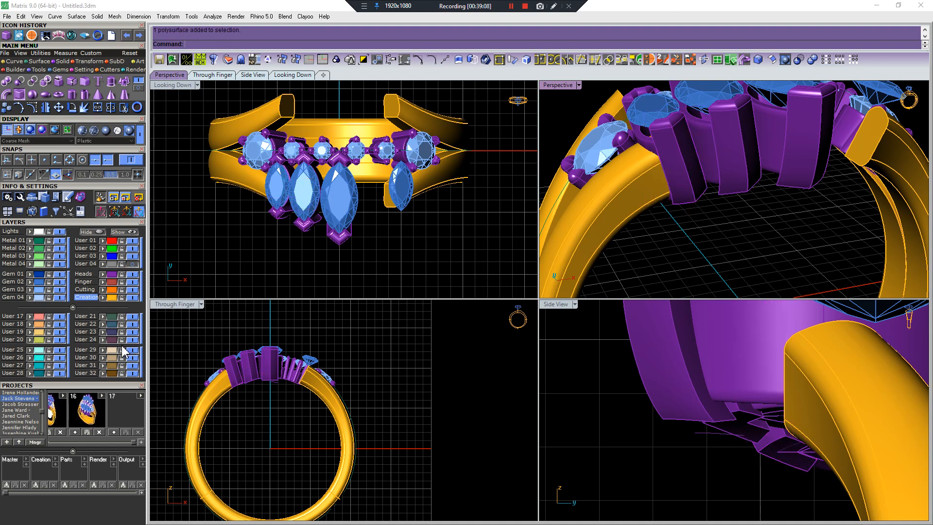
Import the saved ring rail from the project and cut the three curved prongs with it using Cut Ring Rail
drag(133, 442, 21, 432)
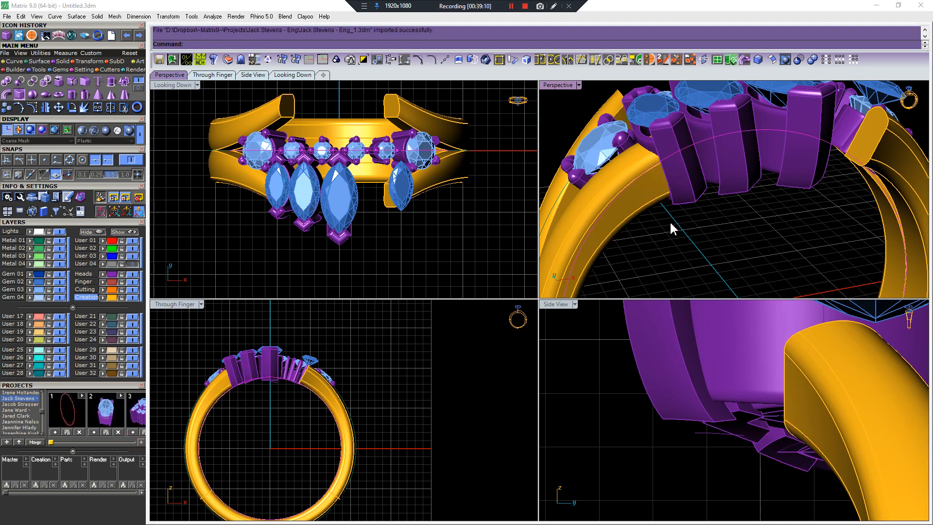
shift+click(698, 183)
shift+click(737, 161)
shift+click(804, 146)
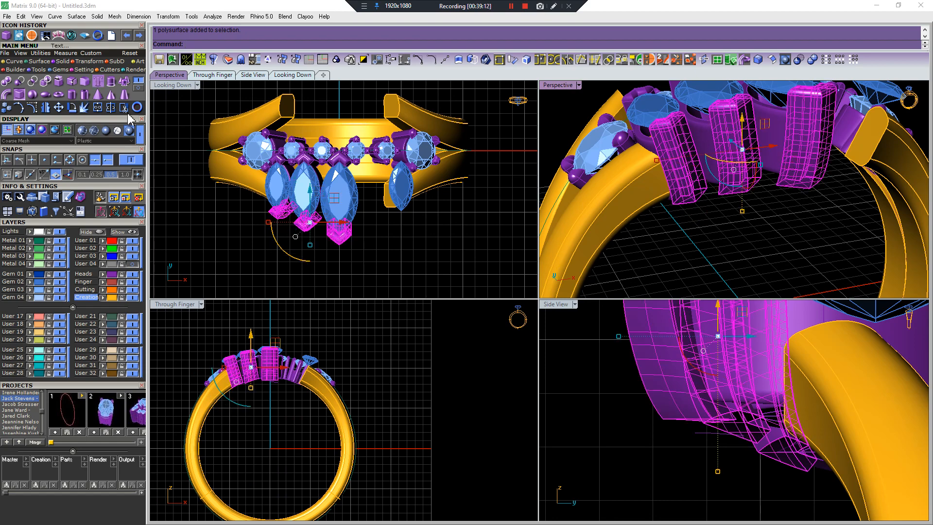
click(651, 60)
right_drag(754, 245, 680, 243)
key(Escape)
scroll(655, 333, down, 8)
right_drag(734, 178, 763, 224)
scroll(763, 224, down, 3)
Delete the leftover marquise setting on the ring side opposite the two curved-prong side settings
click(308, 236)
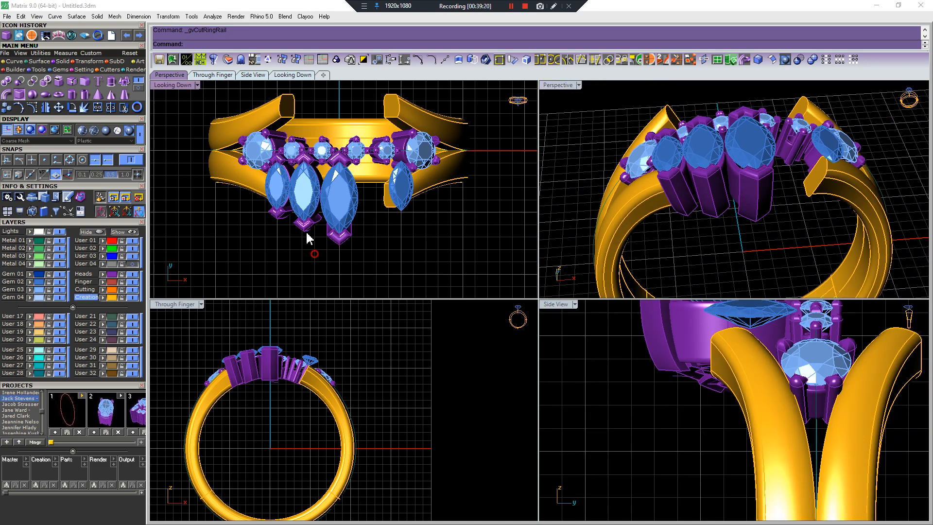
click(301, 203)
drag(158, 176, 321, 262)
scroll(250, 165, up, 3)
ctrl+click(251, 166)
scroll(283, 208, down, 3)
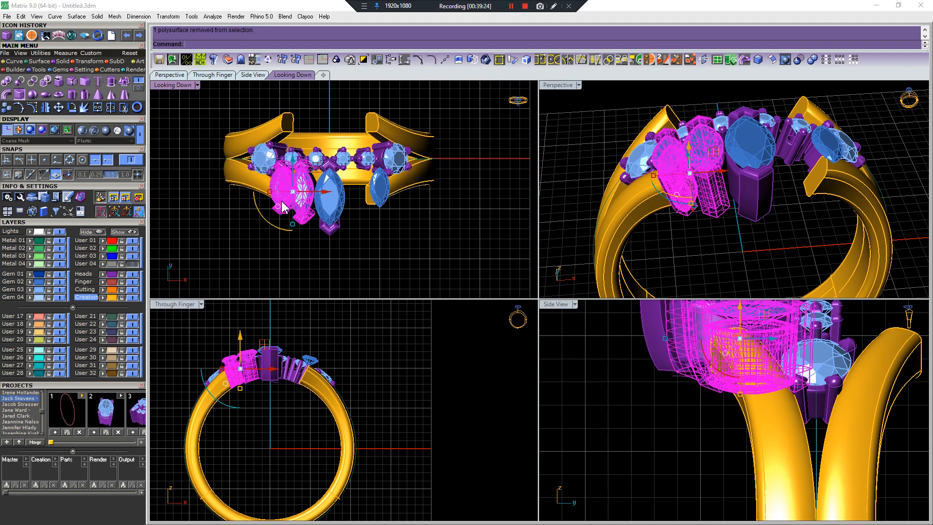
key(Delete)
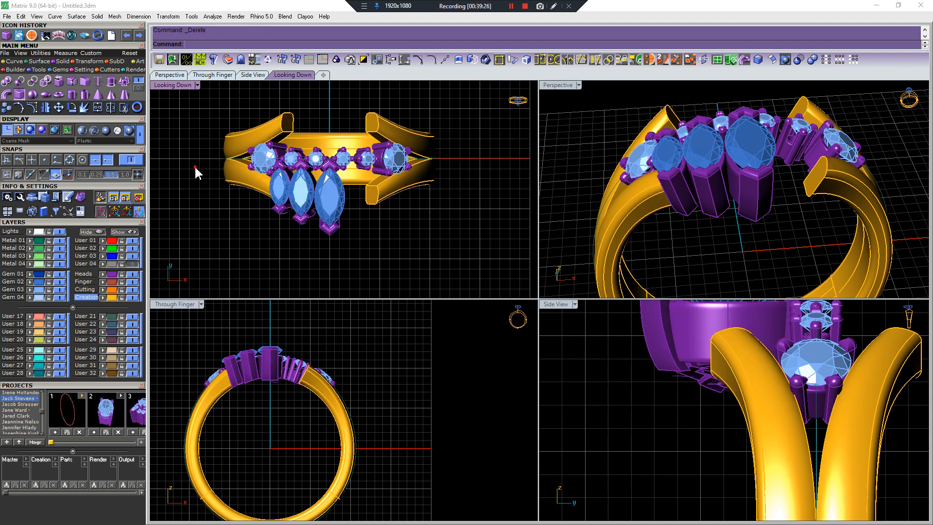
Mirror the two side marquise settings with curved prongs through 0 to the other side of the centre marquise
drag(274, 205, 315, 239)
ctrl+click(267, 172)
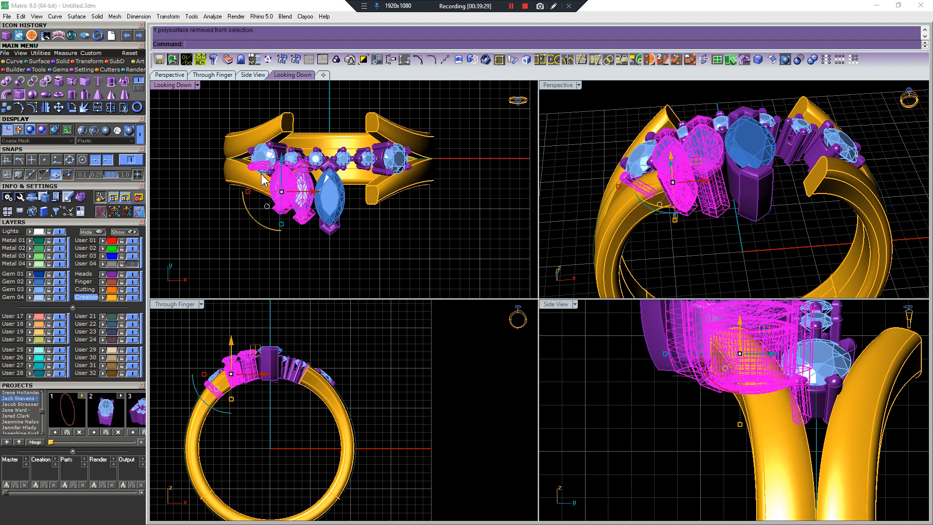
ctrl+click(257, 170)
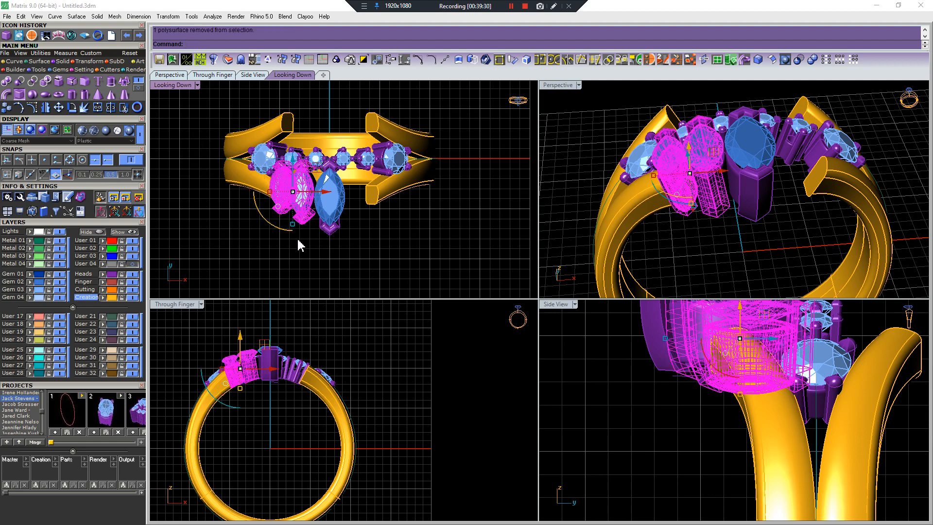
scroll(315, 187, up, 4)
shift+click(297, 164)
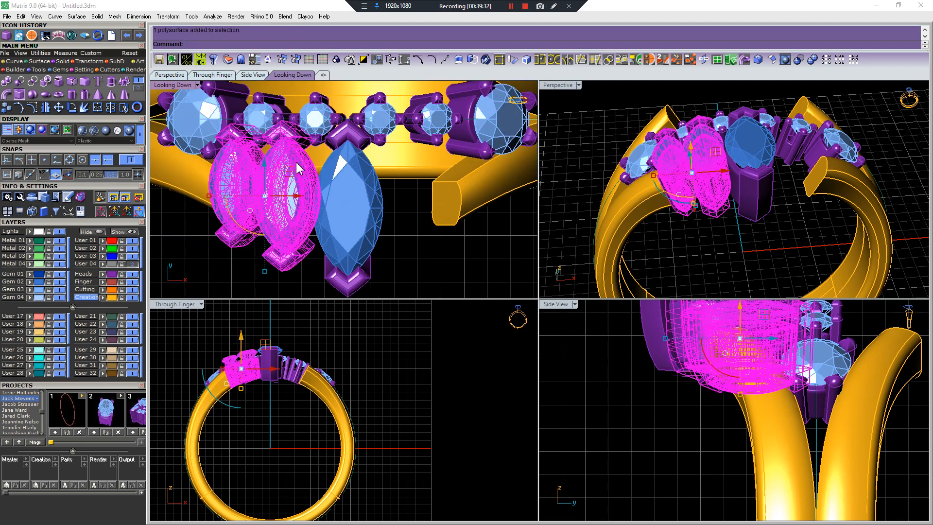
key(ctrl+m)
scroll(297, 163, down, 4)
text(0)
key(Return)
click(350, 204)
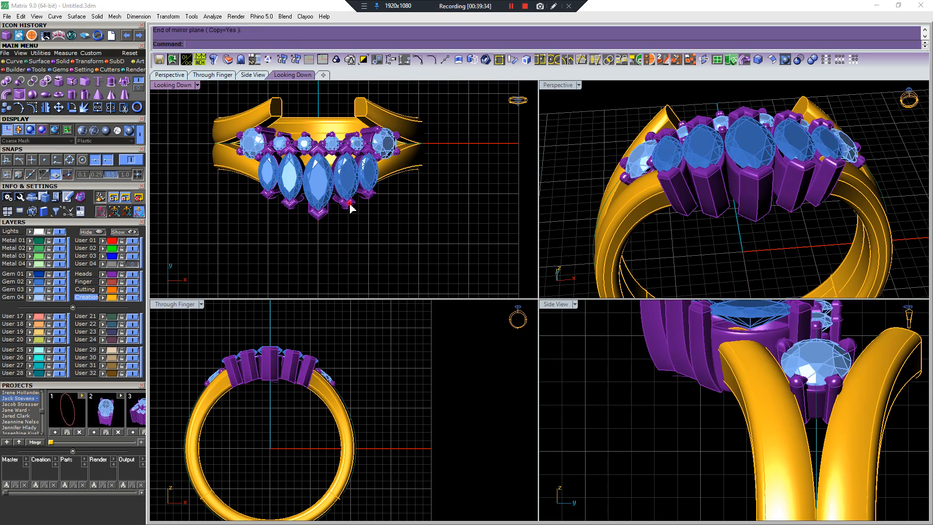
Mirror the four side marquise settings through 0 across the row of round stones
click(350, 205)
shift+click(287, 194)
key(ctrl+m)
text(0)
key(Return)
click(188, 125)
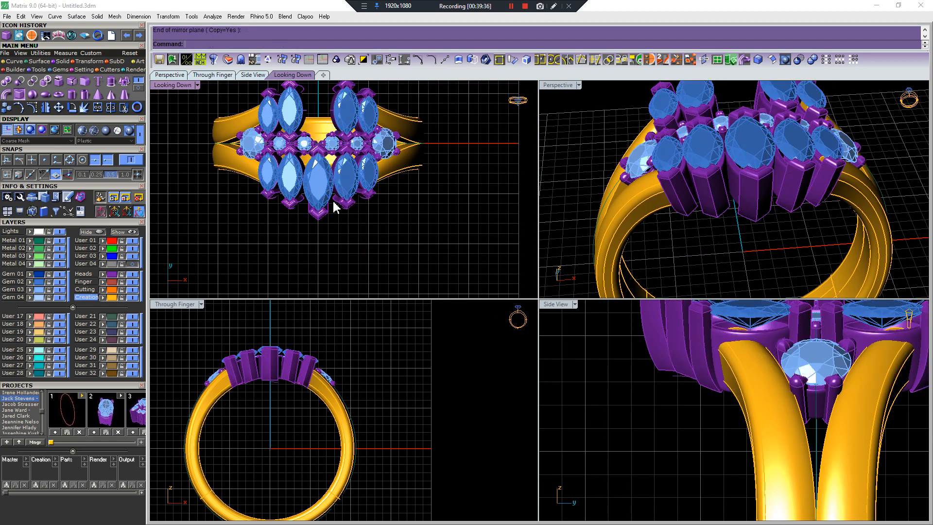
Mirror the centre marquise setting through 0 across the row of round stones
click(301, 197)
click(325, 241)
click(312, 194)
scroll(322, 158, up, 6)
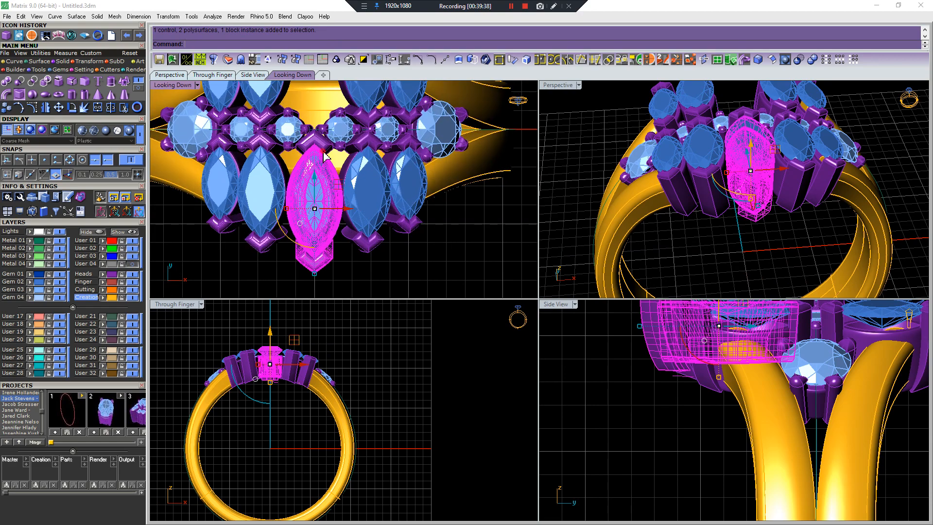
scroll(322, 152, down, 8)
key(ctrl+m)
text(0)
key(Return)
click(250, 154)
Select all the heads and cut them to the finger opening with Cut Ring Rail
scroll(774, 249, down, 5)
right_drag(775, 249, 786, 213)
scroll(731, 212, up, 6)
scroll(308, 381, up, 7)
right_drag(308, 381, 397, 374)
scroll(313, 374, up, 4)
scroll(313, 374, down, 4)
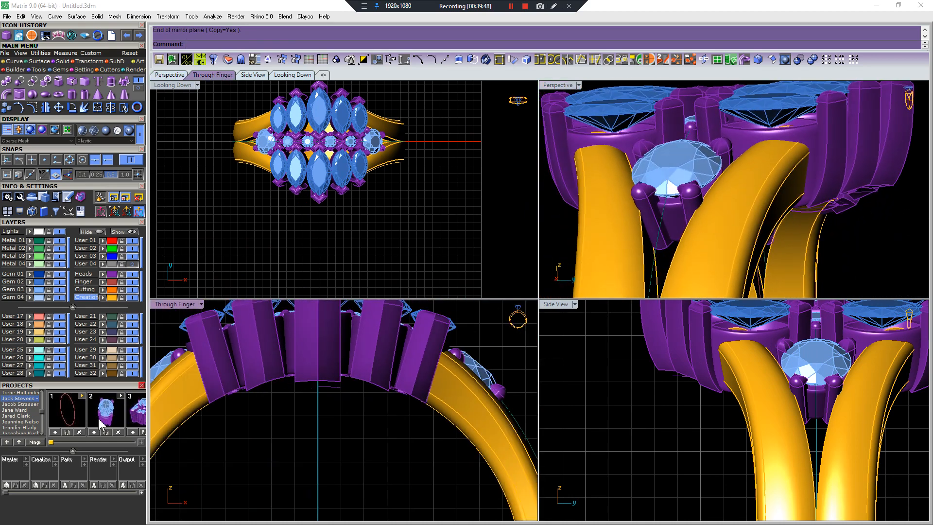
click(115, 288)
click(110, 275)
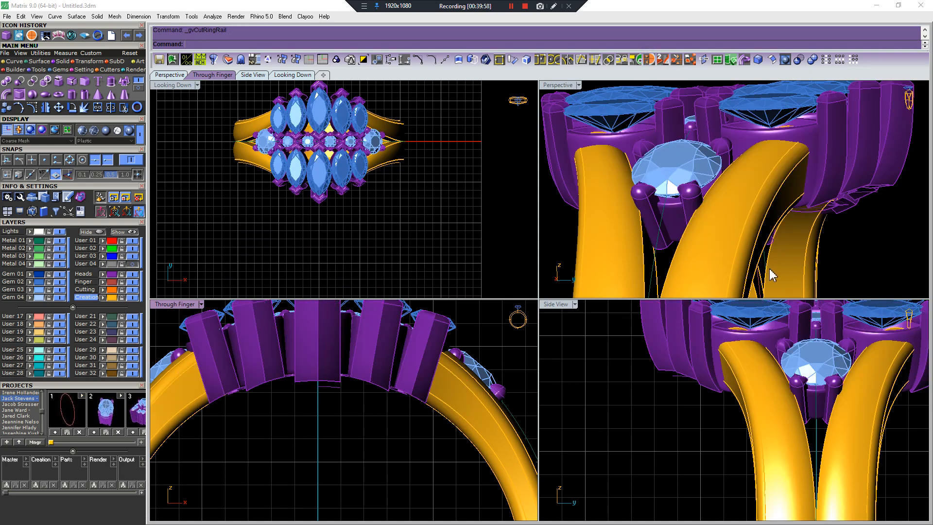
Pick one of the overlapping ring rail curves and run Cut Ring Rail again on all the heads
right_drag(771, 276, 734, 276)
click(784, 249)
click(788, 248)
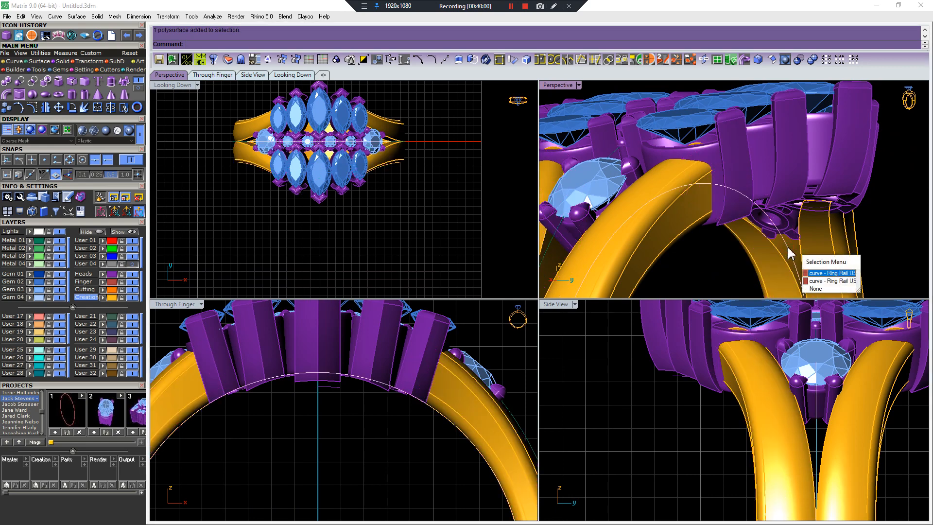
click(798, 263)
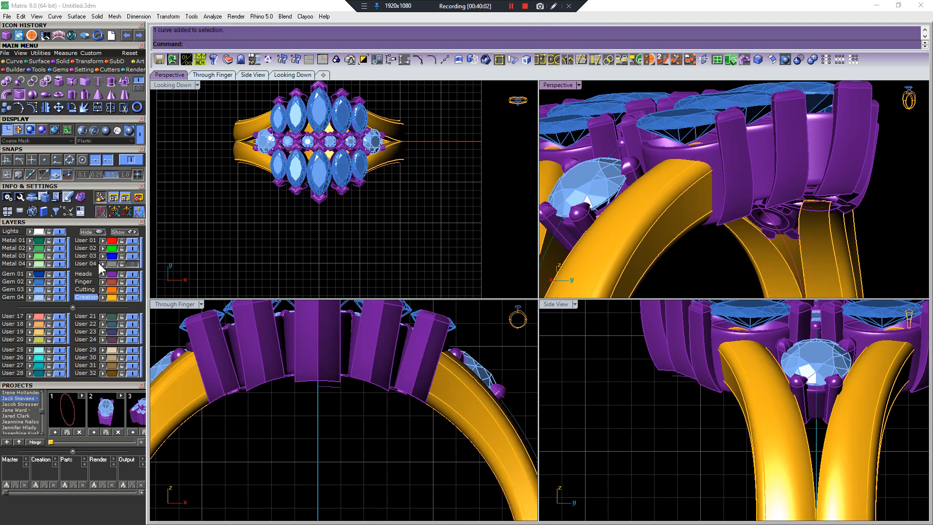
click(114, 274)
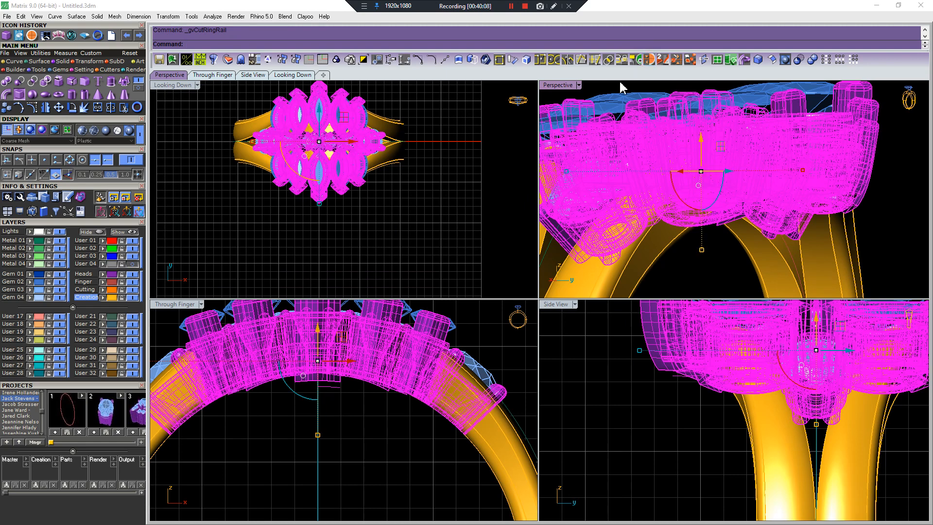
scroll(364, 410, up, 1)
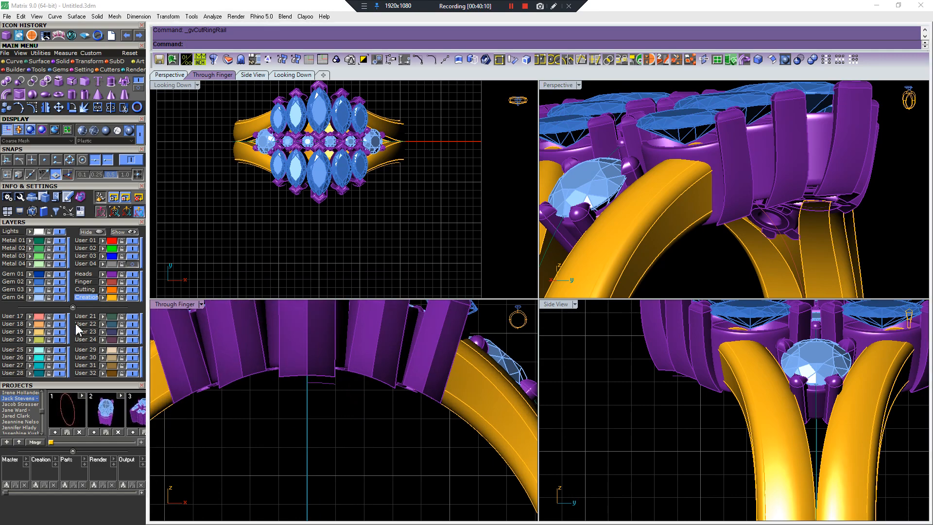
Scale all the heads very slightly in 2D about the ring's centre and cut them again with Cut Ring Rail
click(120, 275)
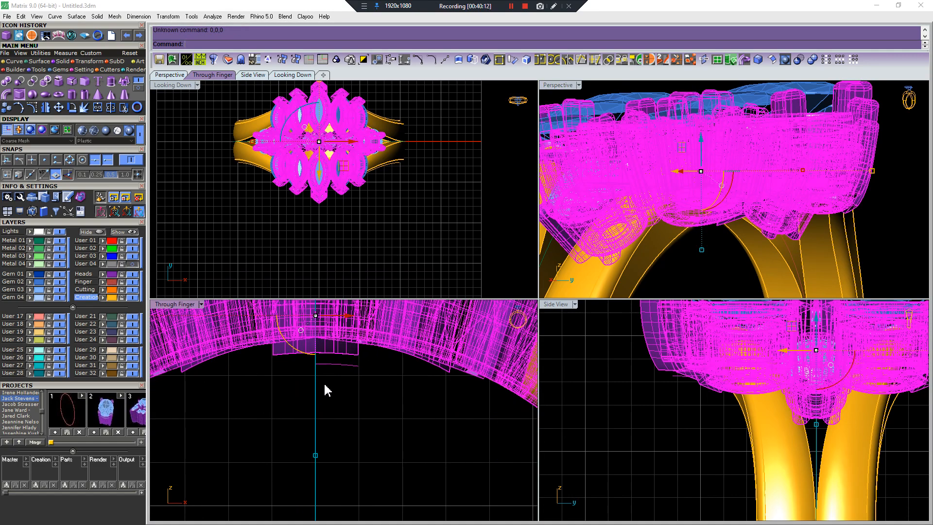
scroll(325, 385, down, 10)
click(173, 372)
click(114, 275)
key(space)
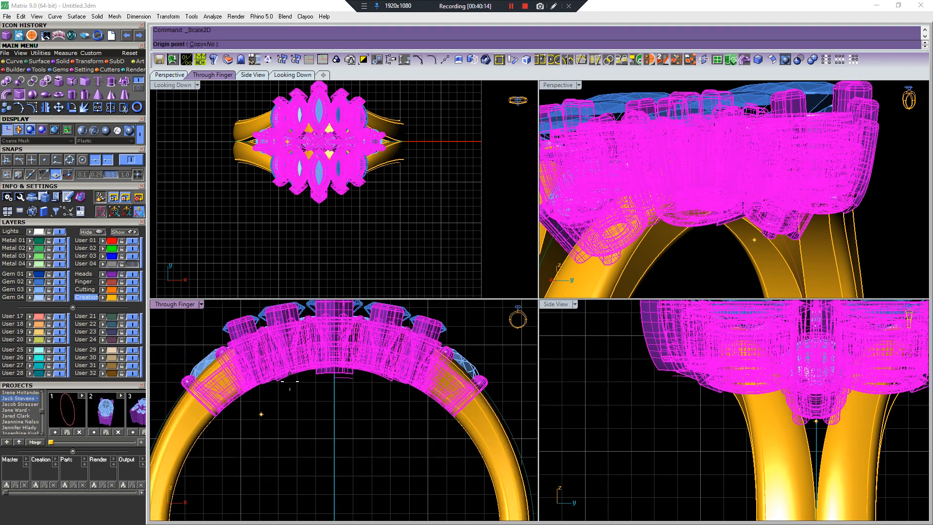
scroll(271, 397, up, 4)
click(357, 379)
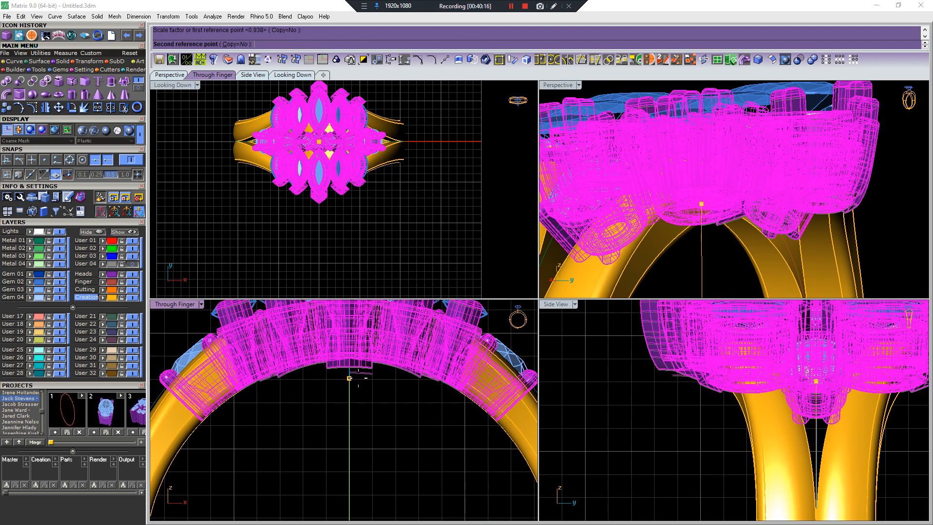
click(357, 380)
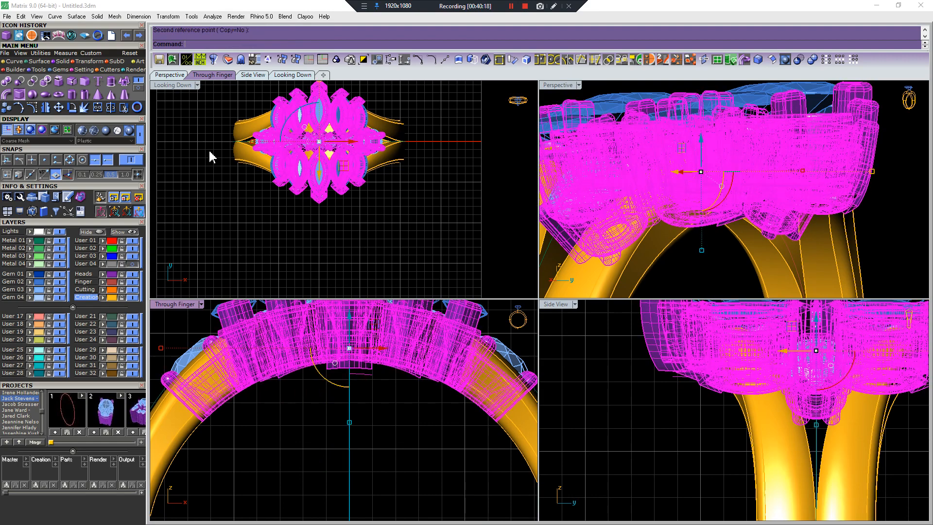
click(651, 60)
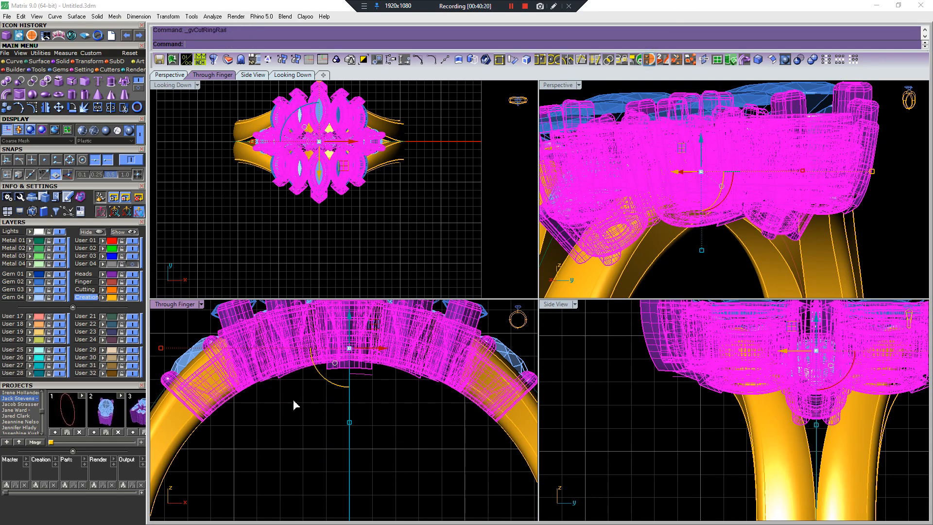
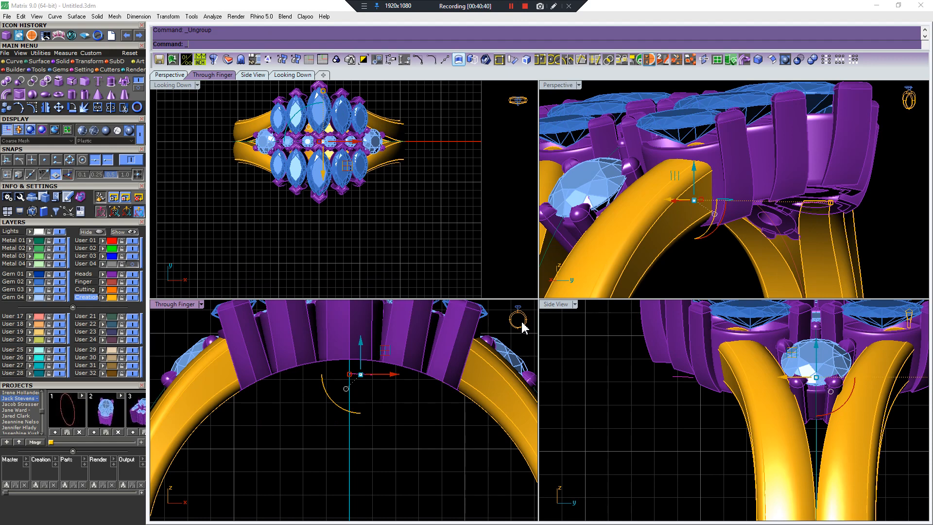
Delete one prong from the large round end stone's head
click(497, 351)
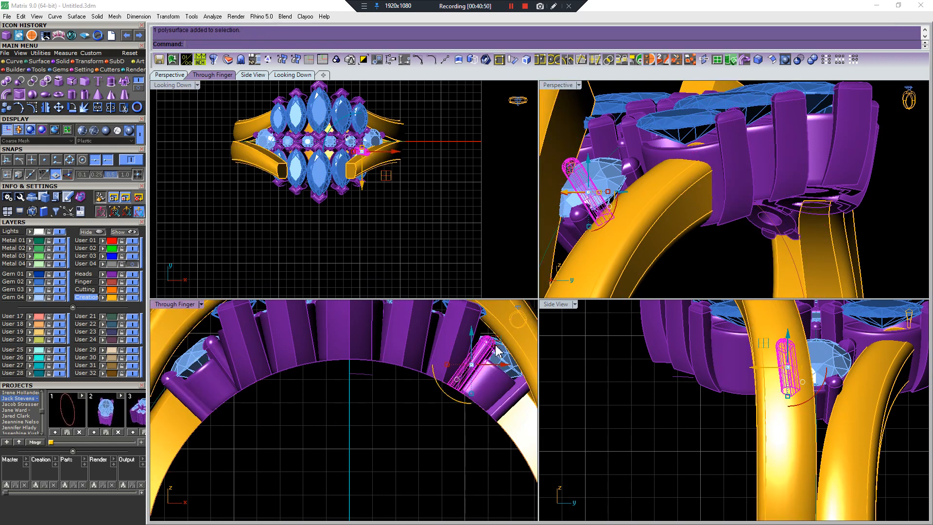
key(Delete)
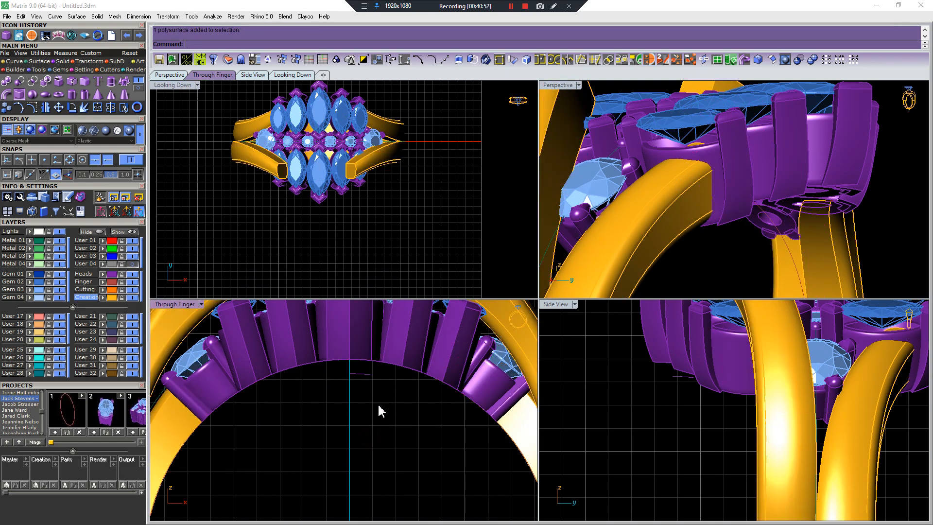
Undo the last deletion
scroll(444, 425, down, 3)
scroll(427, 396, down, 3)
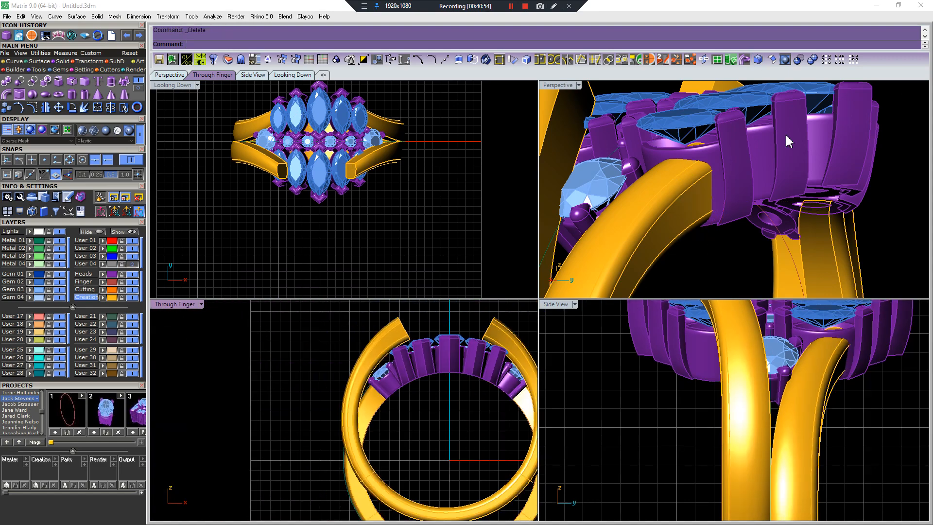
right_drag(787, 141, 734, 235)
scroll(724, 248, down, 5)
scroll(714, 266, down, 3)
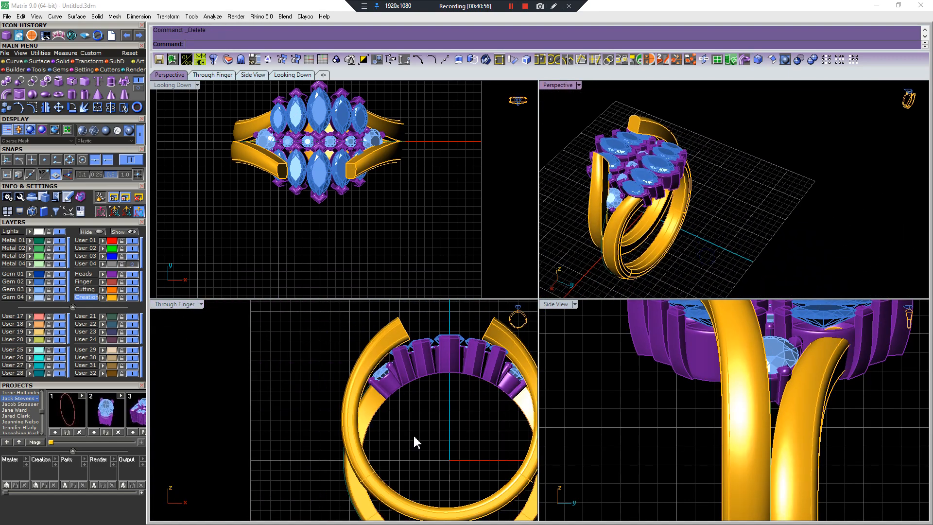
scroll(481, 428, down, 3)
scroll(686, 407, down, 5)
key(ctrl+z)
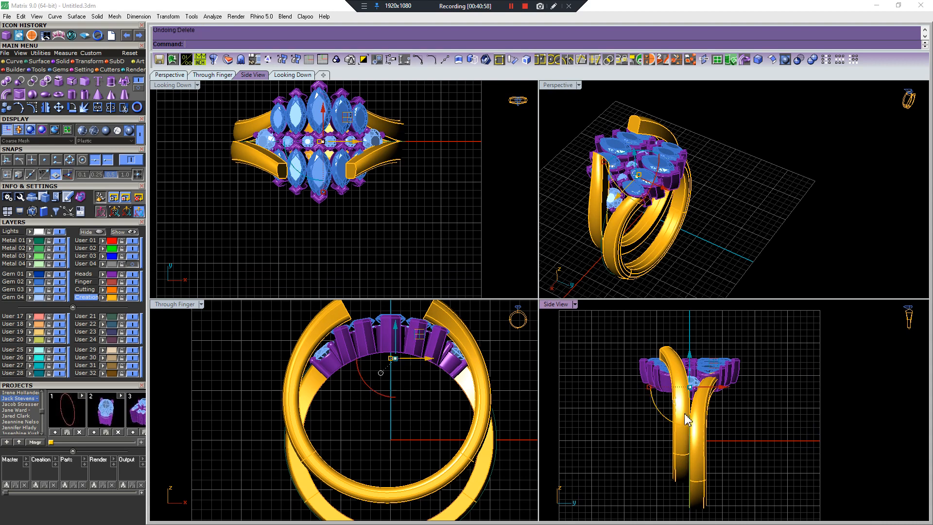
Delete one of the two shanks and mirror the remaining one across the ring's centre line in the side view
click(675, 433)
key(Delete)
click(699, 439)
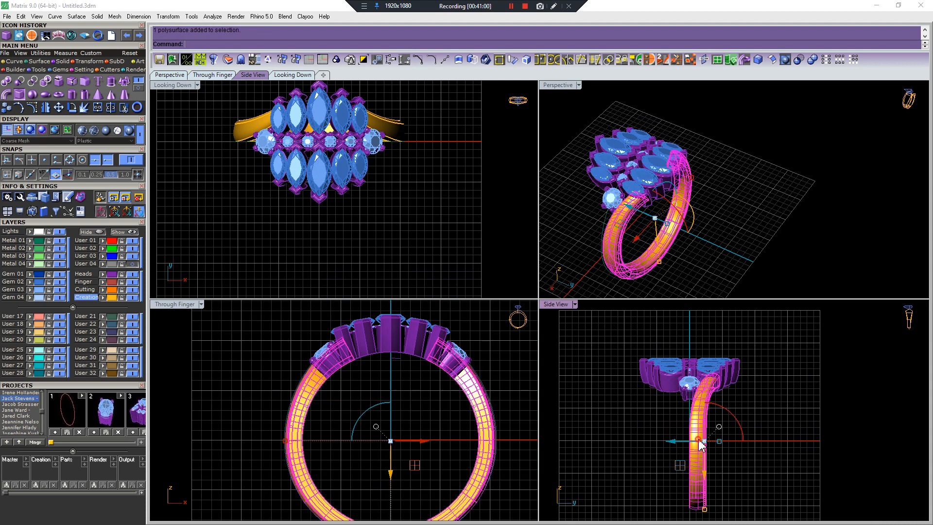
key(ctrl+m)
click(690, 440)
click(679, 337)
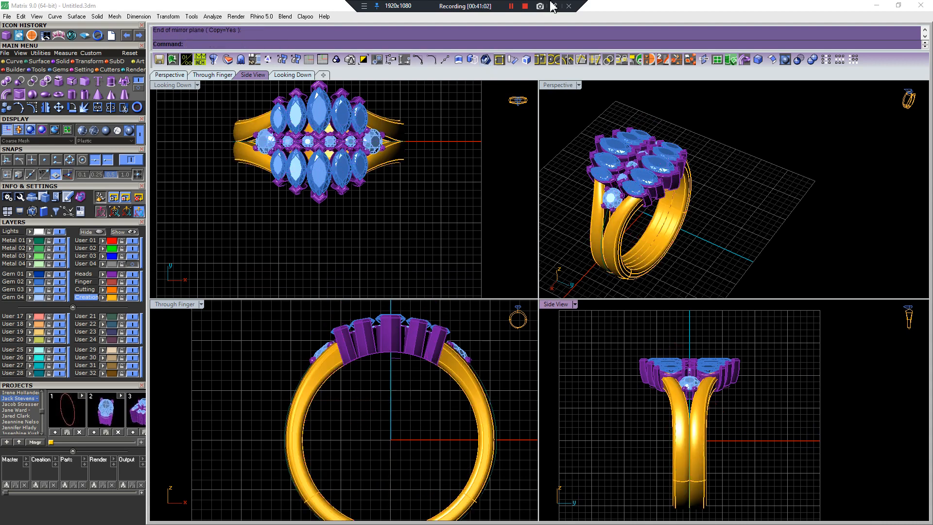
Select the whole ring and save it into the project as version 17
shift+right_drag(656, 221, 655, 260)
right_drag(655, 260, 759, 203)
shift+right_drag(857, 239, 781, 216)
scroll(760, 163, up, 8)
right_drag(760, 162, 692, 167)
scroll(802, 188, down, 4)
scroll(802, 189, up, 6)
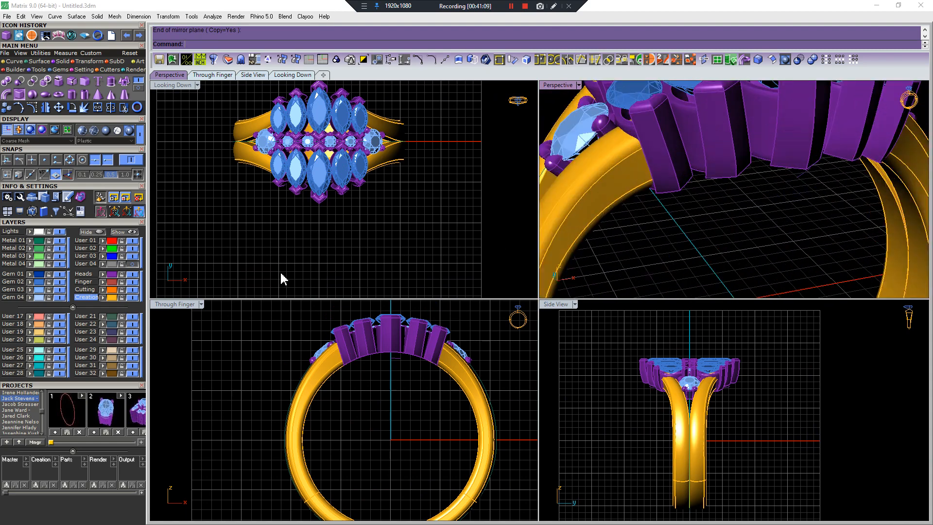
scroll(401, 178, down, 4)
drag(432, 101, 240, 218)
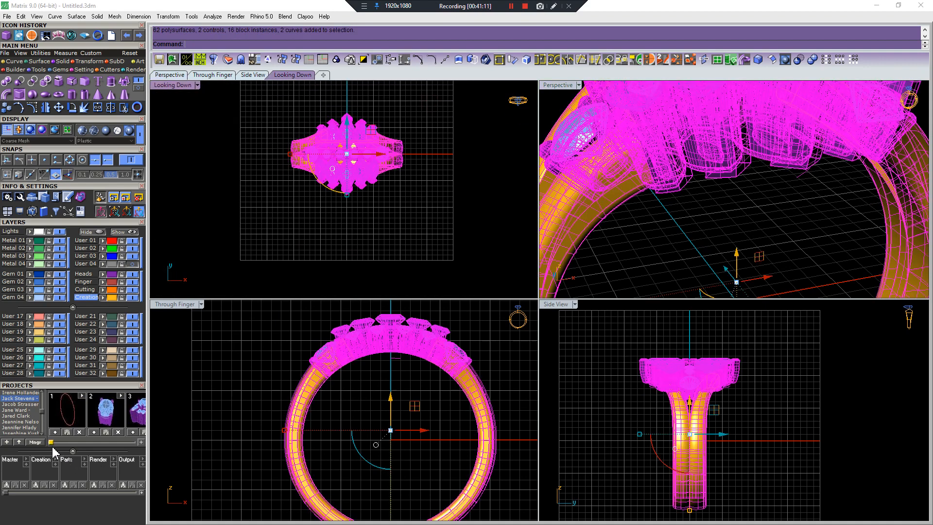
drag(52, 449, 160, 458)
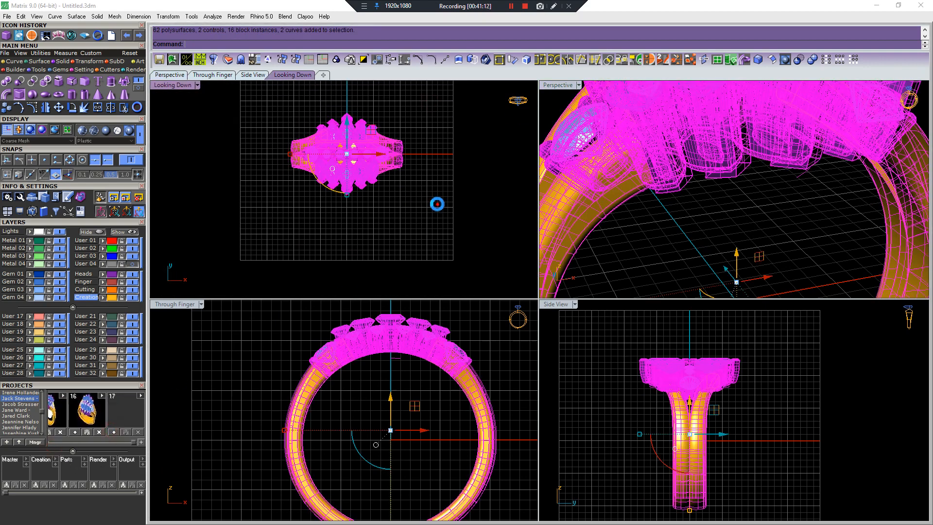
Fillet the bottom edges of the outer marquise prongs along one side of the ring with a radius of 0.2
click(760, 61)
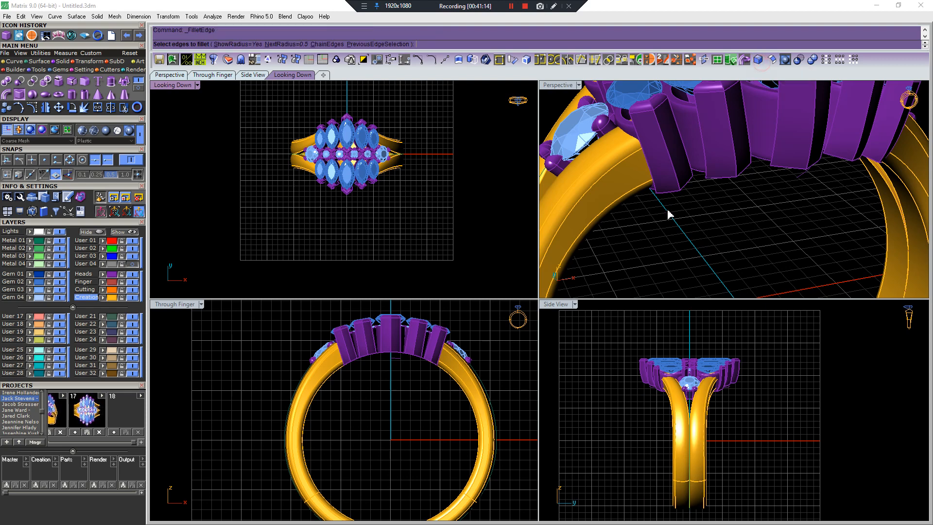
text(.2)
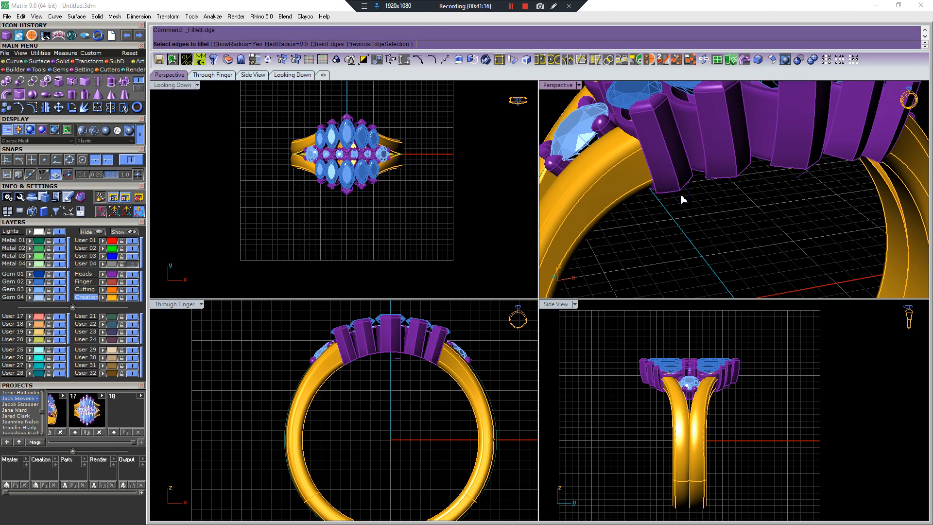
key(Return)
click(668, 188)
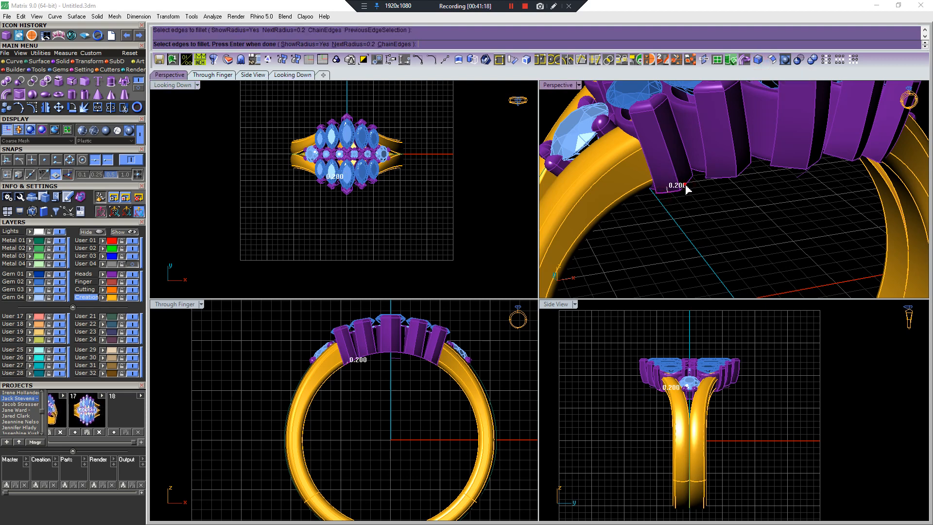
click(686, 181)
click(724, 174)
click(743, 167)
click(791, 169)
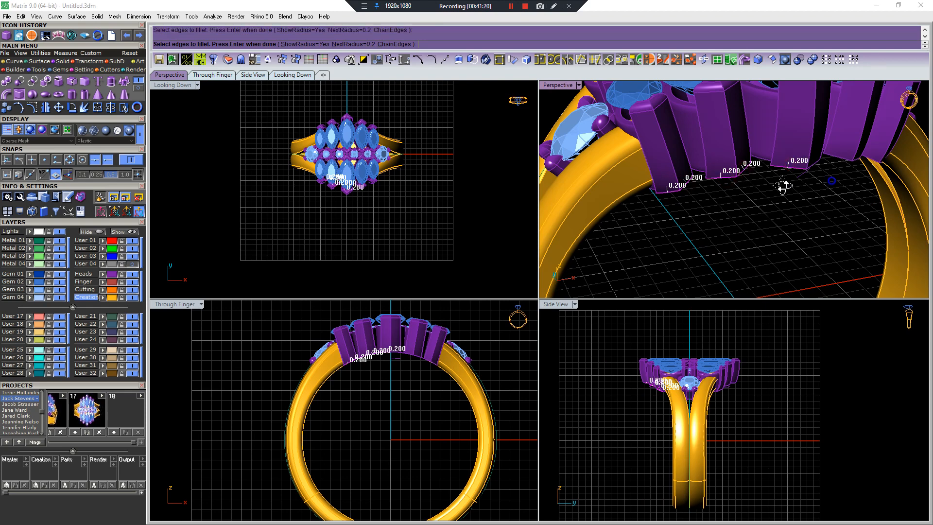
right_drag(783, 187, 822, 187)
click(776, 180)
click(825, 188)
click(847, 193)
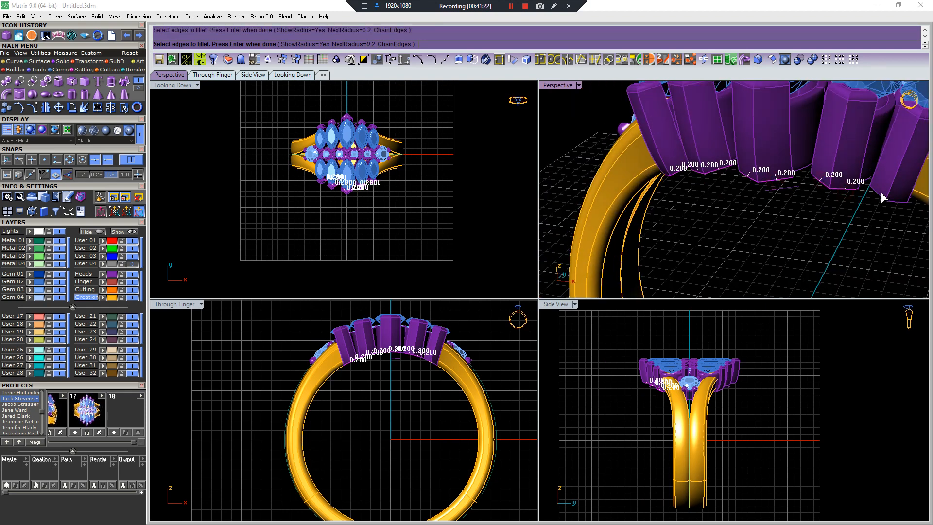
key(Return)
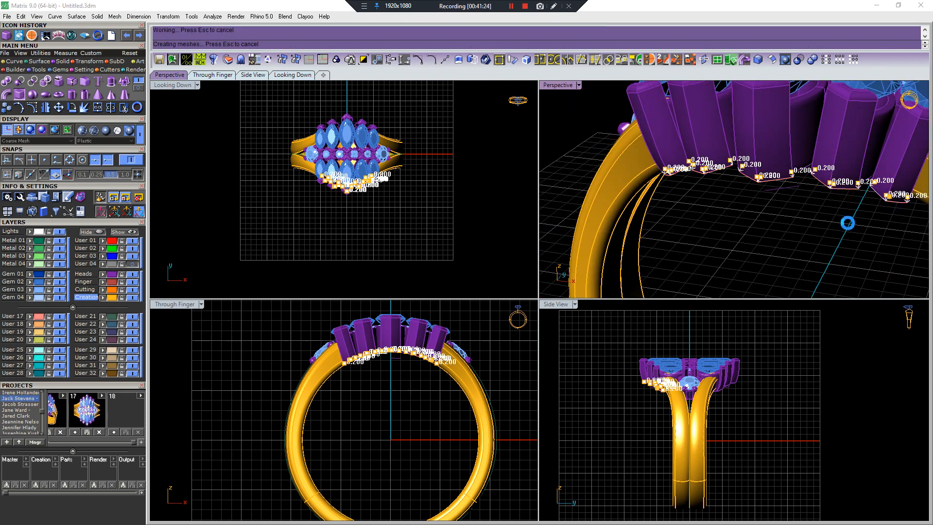
Fillet the bottom edges of the outer marquise prongs along the opposite side of the ring, also with radius 0.2
right_drag(847, 224, 787, 277)
right_click(787, 278)
click(775, 280)
key(Escape)
right_click(793, 276)
click(794, 272)
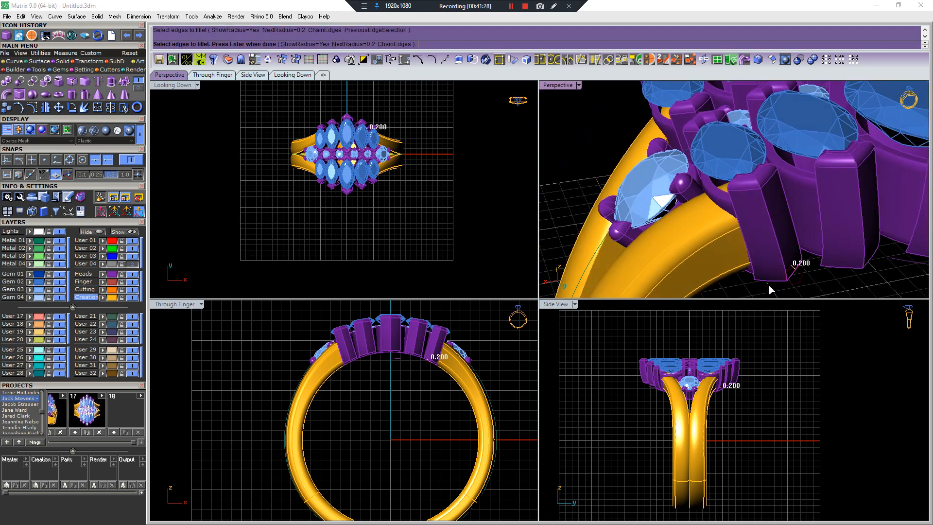
click(769, 281)
click(838, 269)
right_drag(886, 269, 772, 266)
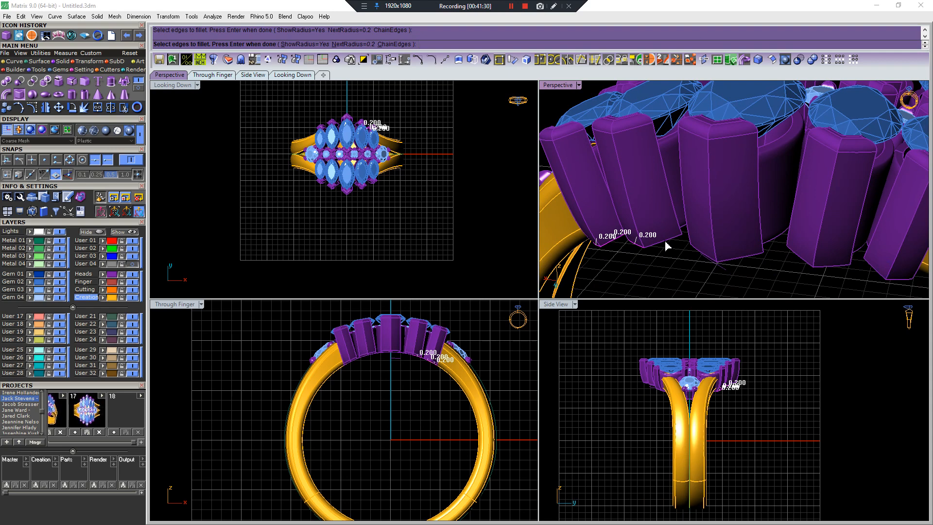
click(666, 245)
click(710, 257)
click(748, 260)
click(800, 259)
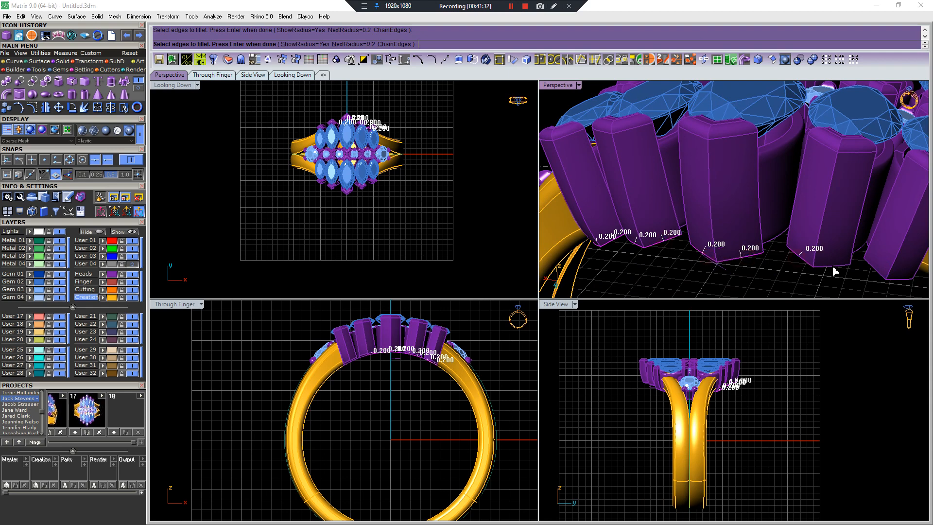
click(834, 267)
click(875, 271)
click(905, 283)
key(Return)
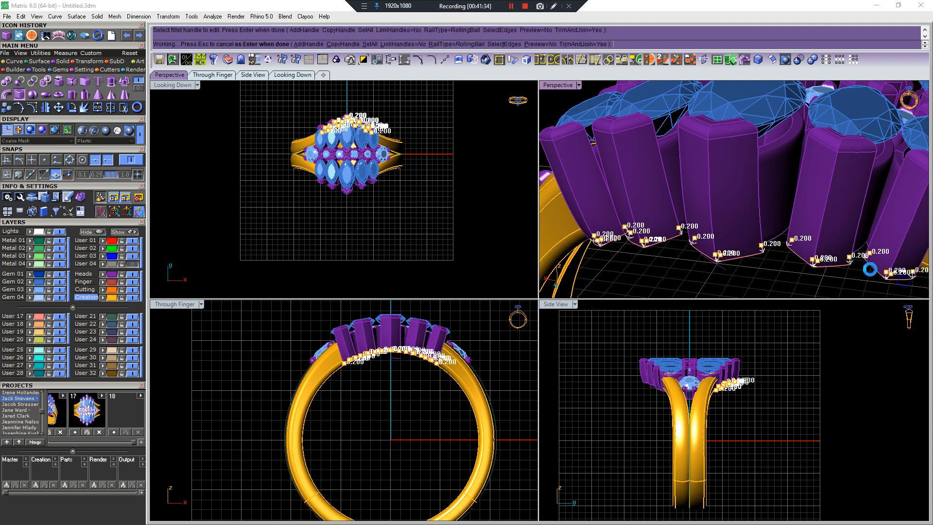
key(Return)
Select the whole ring and save it into the project as version 18
scroll(841, 265, down, 3)
right_drag(841, 265, 766, 246)
scroll(757, 166, down, 4)
right_drag(773, 204, 850, 146)
key(ctrl+a)
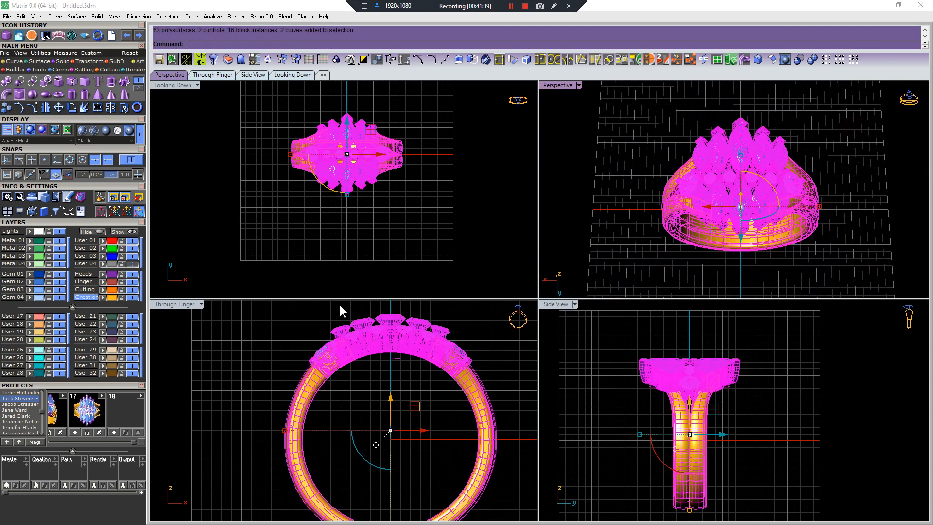
click(115, 433)
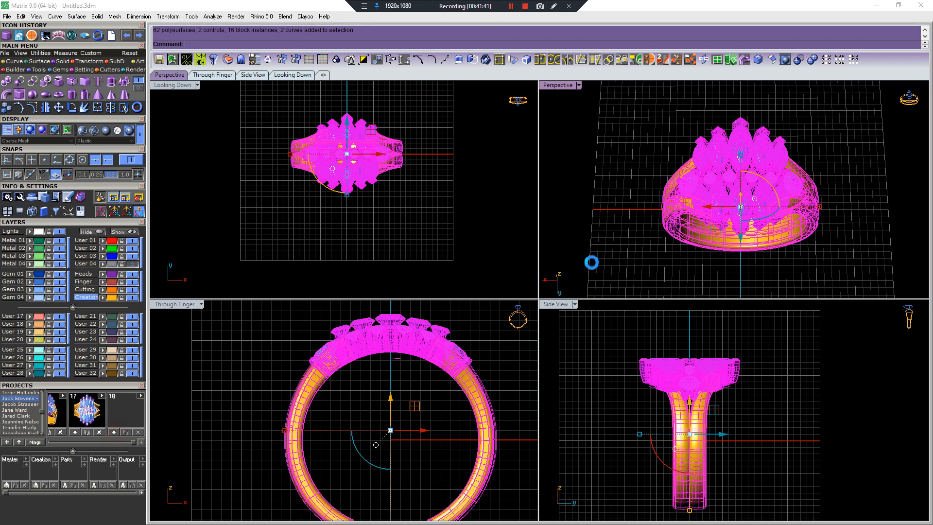
click(643, 236)
Select both shanks and move them to layer User 32
mouse_move(666, 221)
right_down()
mouse_move(675, 243)
mouse_move(674, 230)
right_up()
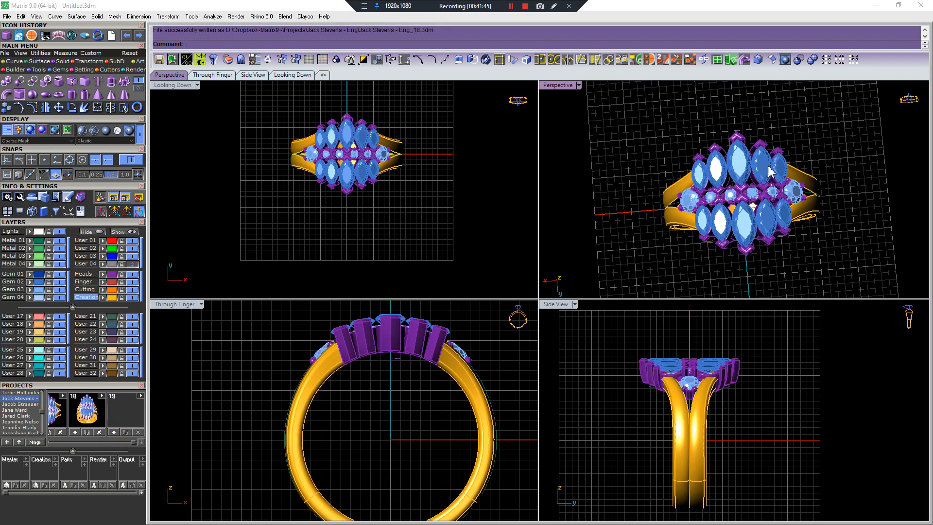
scroll(778, 163, up, 4)
click(752, 236)
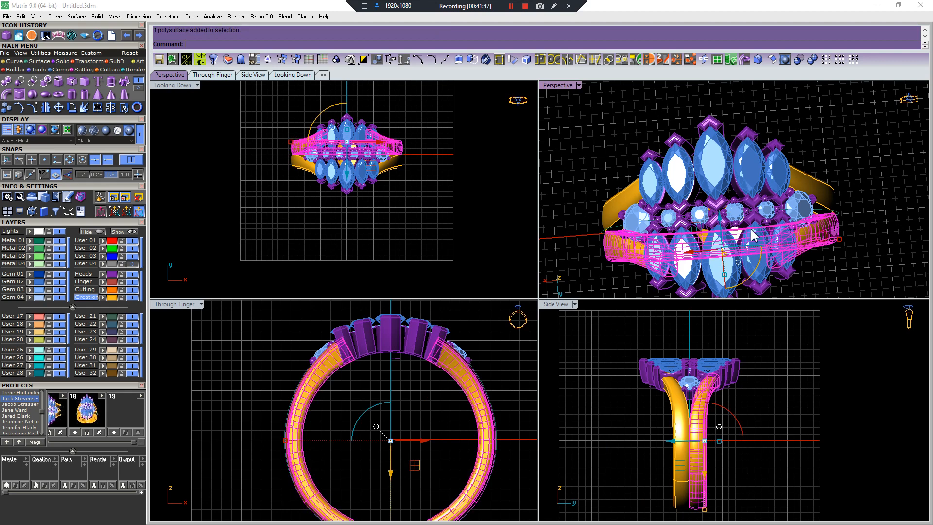
click(614, 207)
shift+click(615, 252)
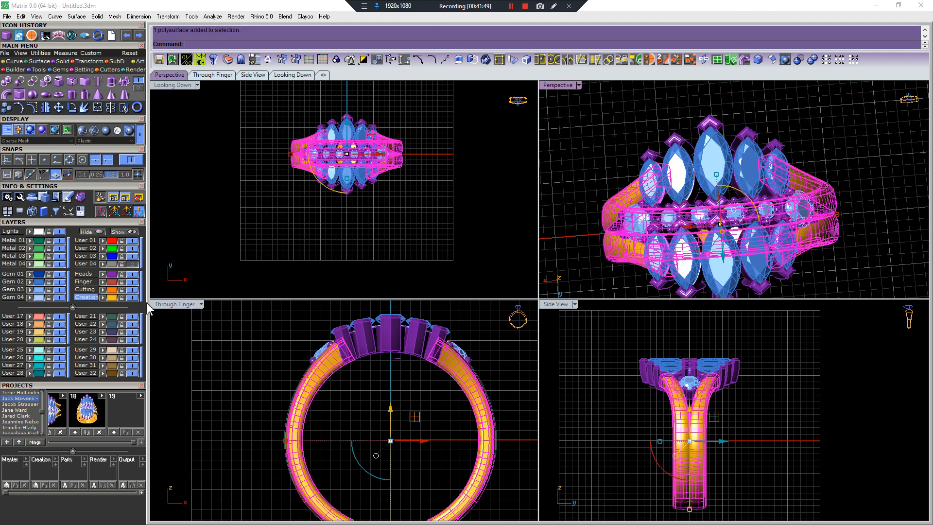
click(102, 372)
scroll(744, 153, down, 4)
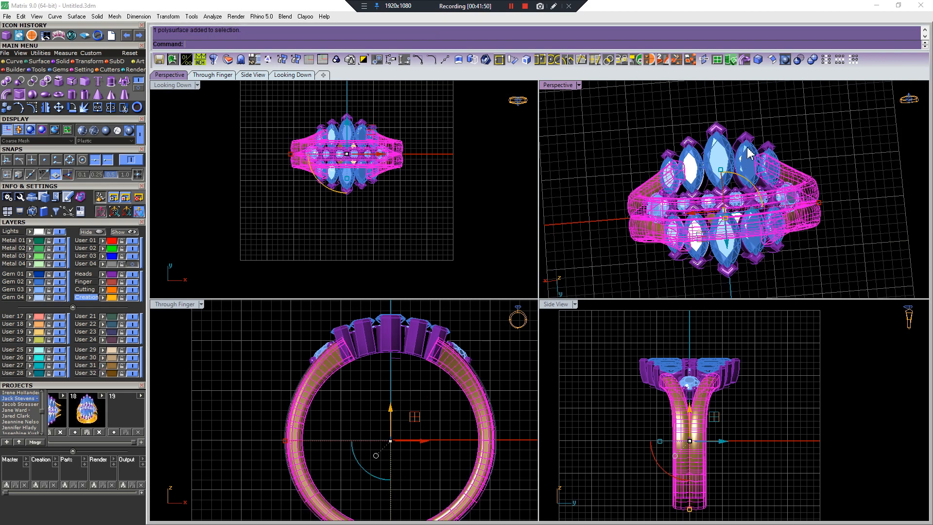
Select the whole ring and save it into the project as version 19
click(832, 115)
key(ctrl+a)
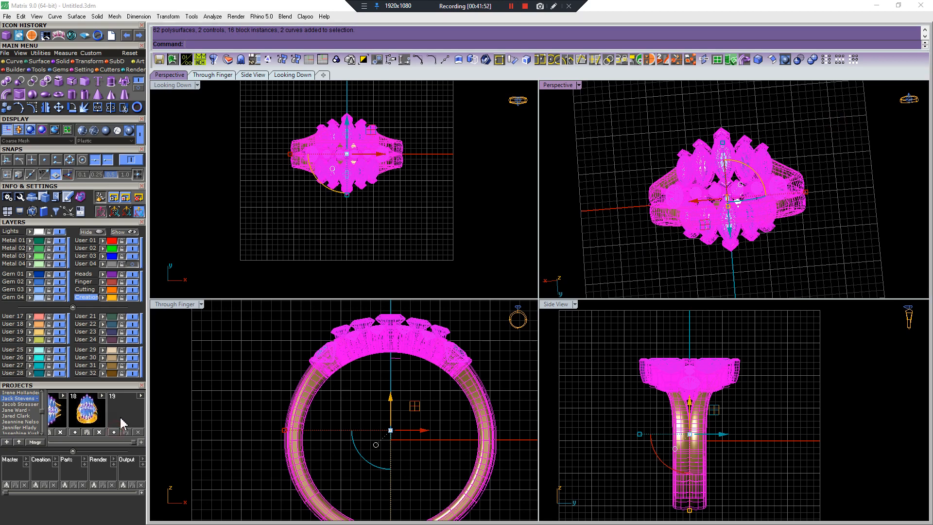
click(372, 400)
Move the heads of the four small round stones in the centre row to layer User 21 and hide that layer
scroll(341, 146, up, 4)
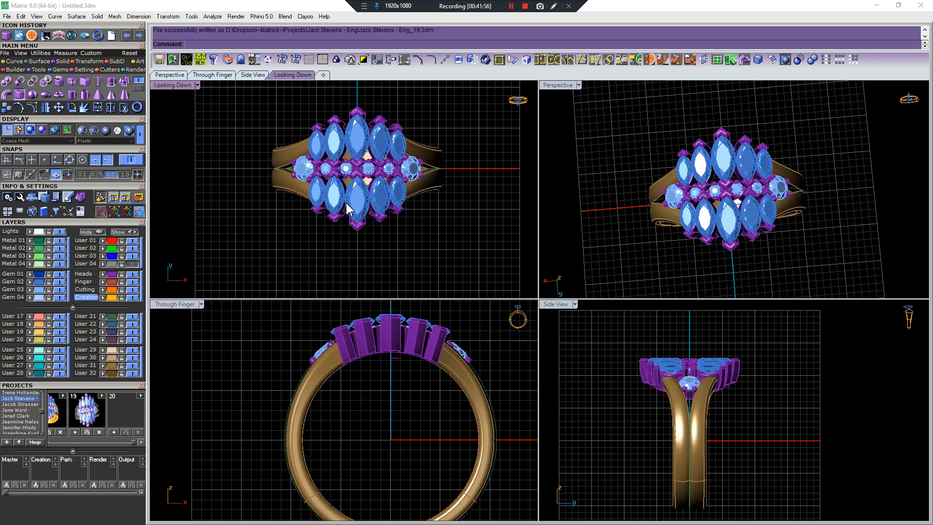
scroll(322, 171, up, 3)
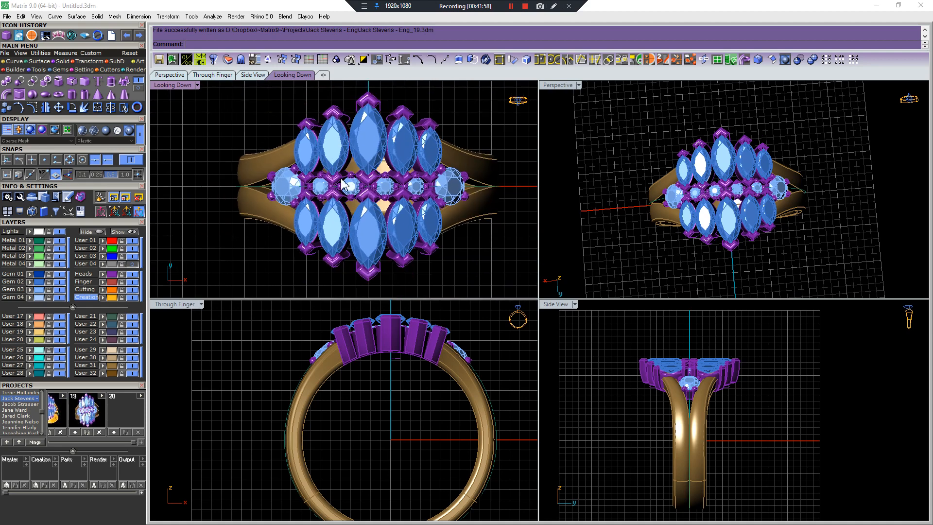
scroll(335, 187, up, 4)
click(306, 197)
shift+click(391, 202)
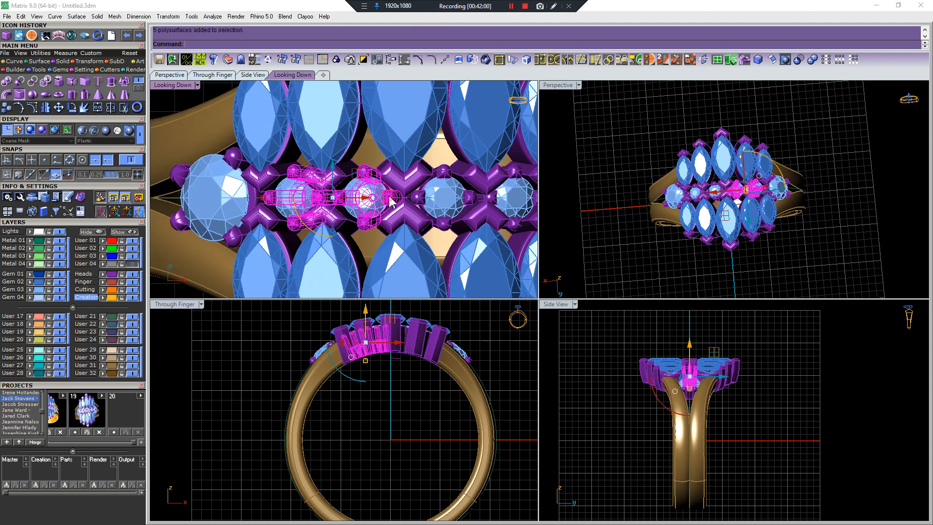
shift+click(468, 194)
right_drag(505, 201, 364, 197)
shift+click(352, 195)
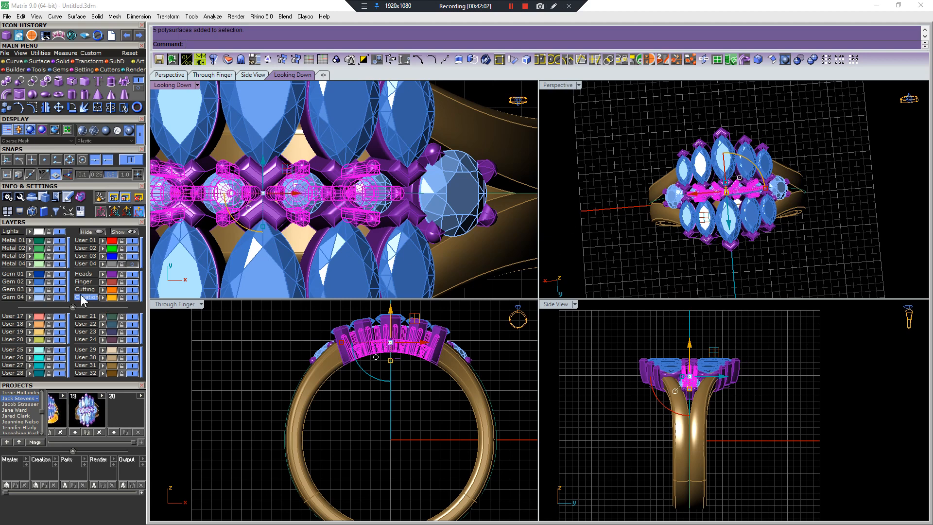
click(132, 316)
Select the four small round stones in the centre row and move them to layer Gem 02
click(372, 193)
shift+click(309, 192)
right_drag(311, 194, 432, 196)
shift+click(345, 196)
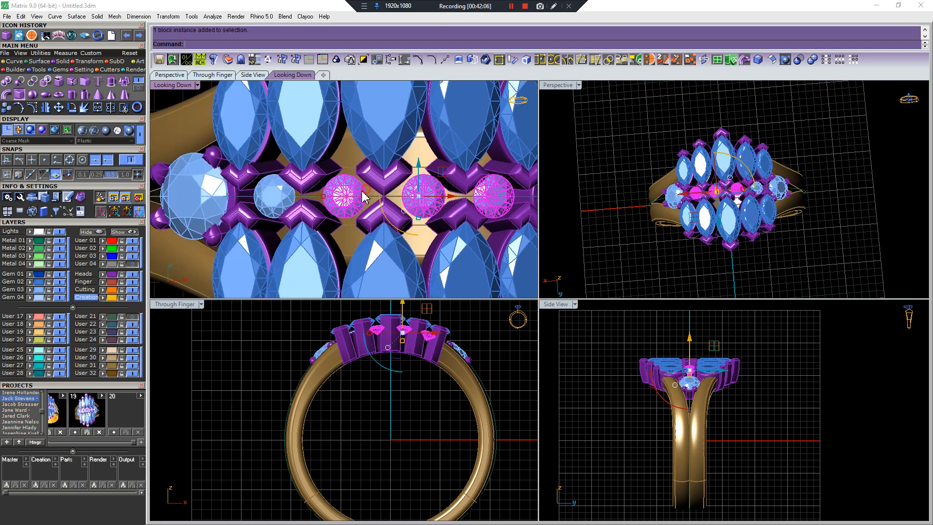
shift+click(275, 195)
click(31, 283)
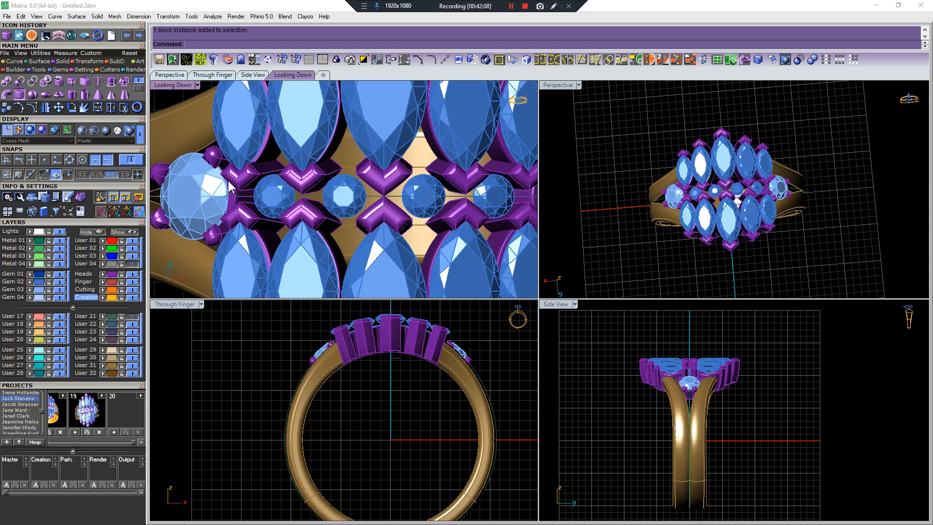
click(217, 157)
scroll(217, 158, down, 6)
right_drag(218, 177, 312, 194)
key(Escape)
scroll(296, 199, up, 5)
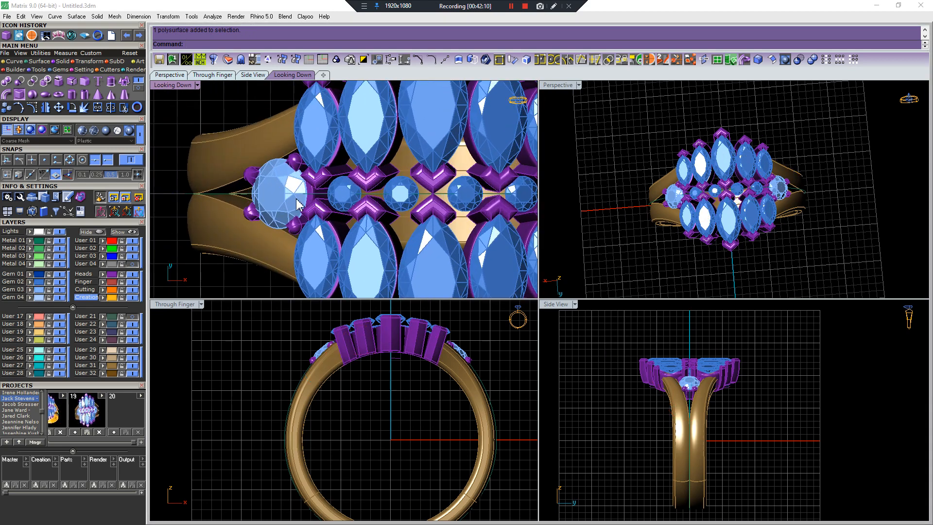
drag(223, 111, 328, 250)
scroll(278, 220, up, 2)
Select the two large round end stones and move them to layer Gem 01
click(281, 183)
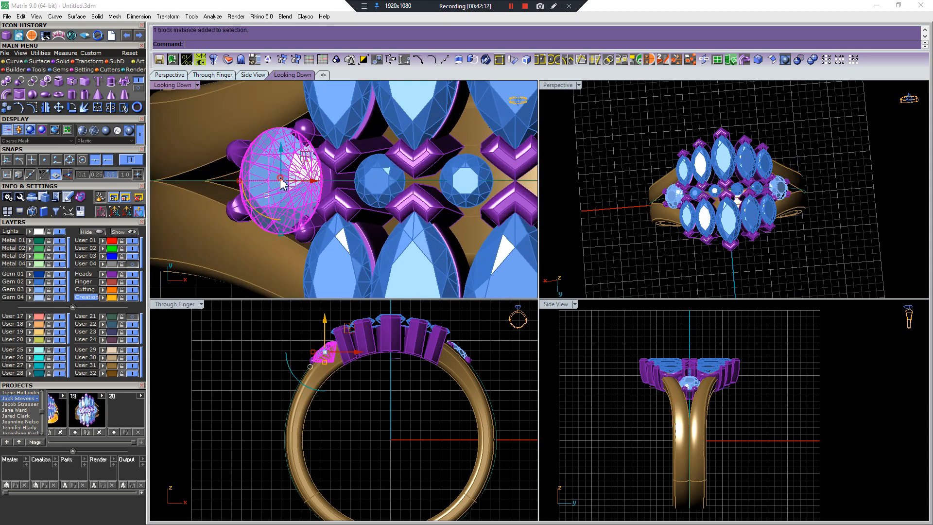
right_drag(335, 197, 226, 190)
scroll(226, 189, down, 2)
shift+click(488, 166)
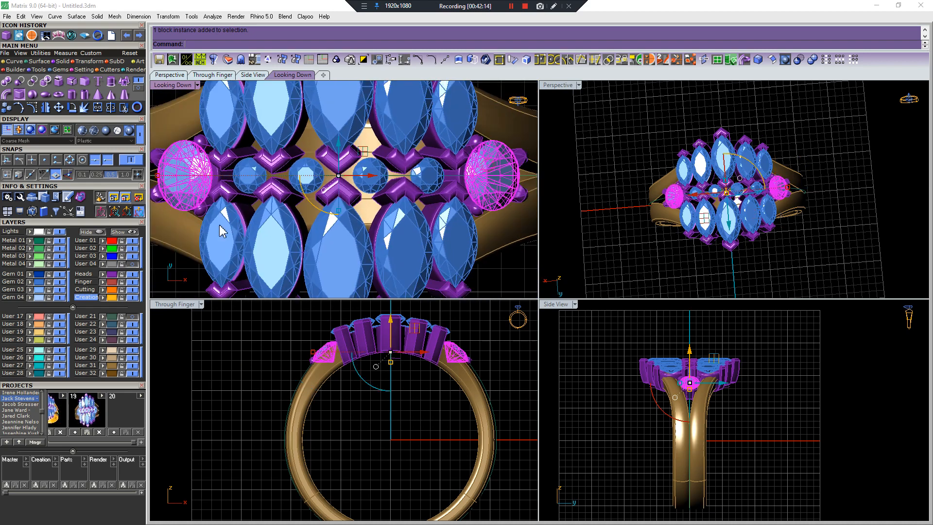
click(30, 274)
Hide layers Gem 01 and Gem 02 so only the metal parts are shown
click(59, 275)
click(58, 281)
scroll(242, 174, down, 4)
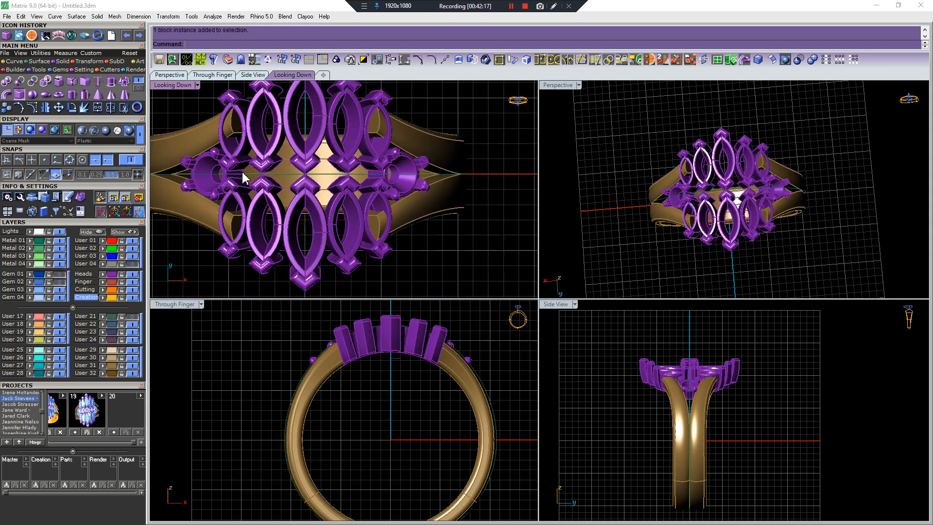
Show layer Gem 02, then move only the four small round stones in the centre row to layer Gem 04, kept hidden
scroll(242, 174, down, 2)
right_drag(242, 174, 283, 181)
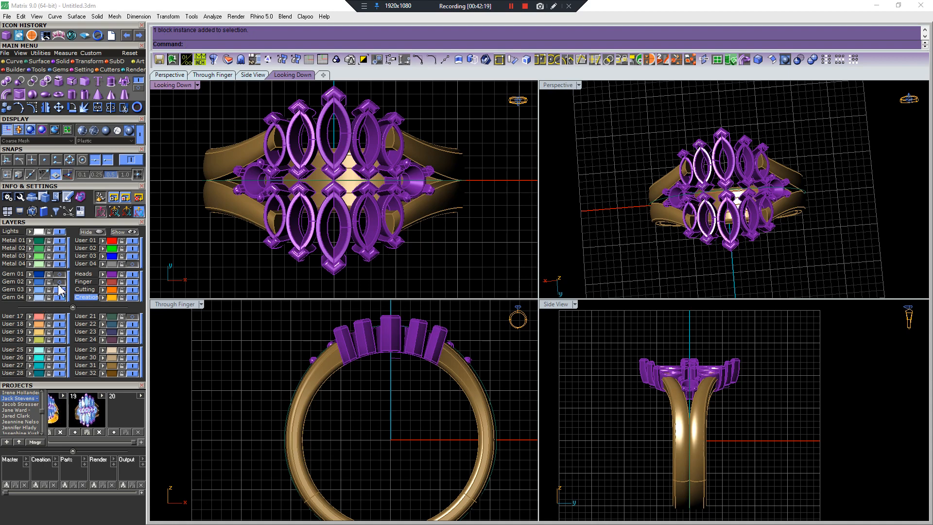
click(59, 283)
scroll(317, 174, up, 2)
click(280, 181)
shift+click(316, 181)
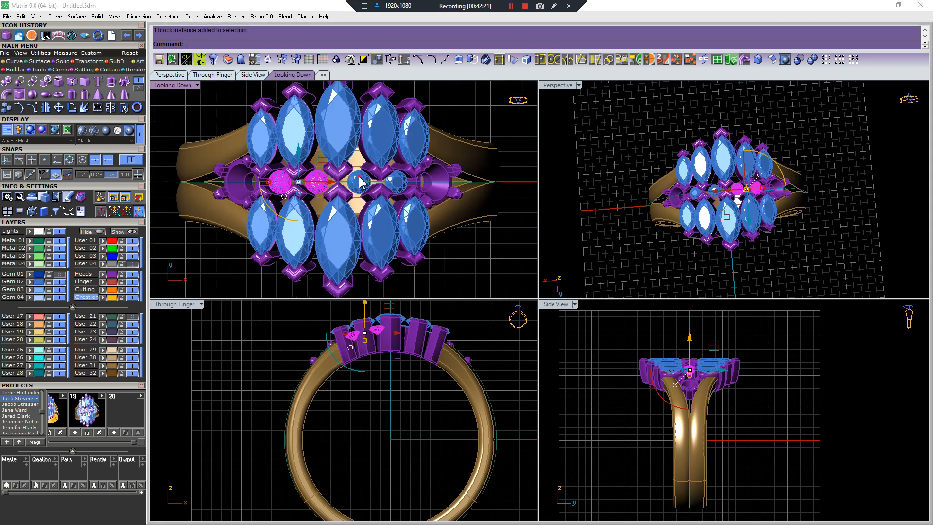
shift+click(358, 177)
shift+click(391, 179)
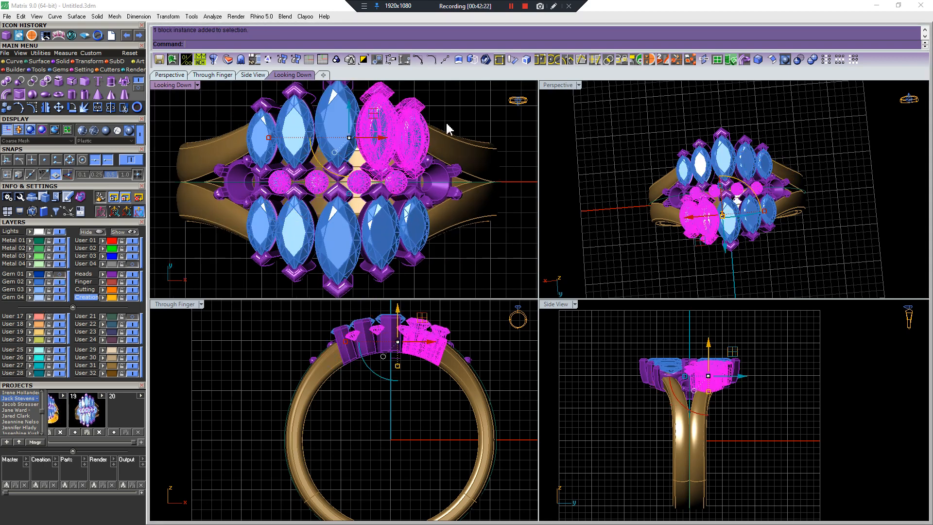
ctrl+drag(445, 122, 346, 131)
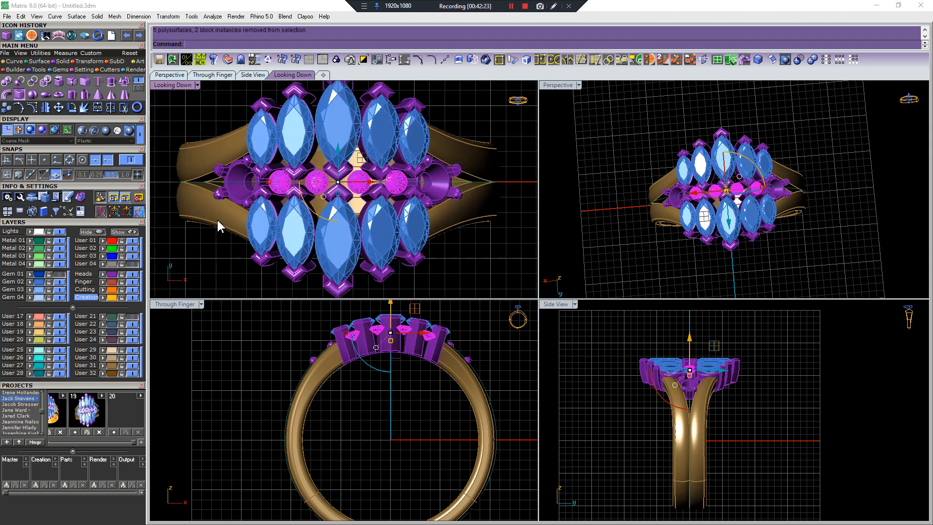
click(60, 298)
Select the prongs and cups of both round end heads, move them to layer Metal 03 and hide that layer
scroll(246, 182, up, 3)
click(250, 200)
shift+click(245, 148)
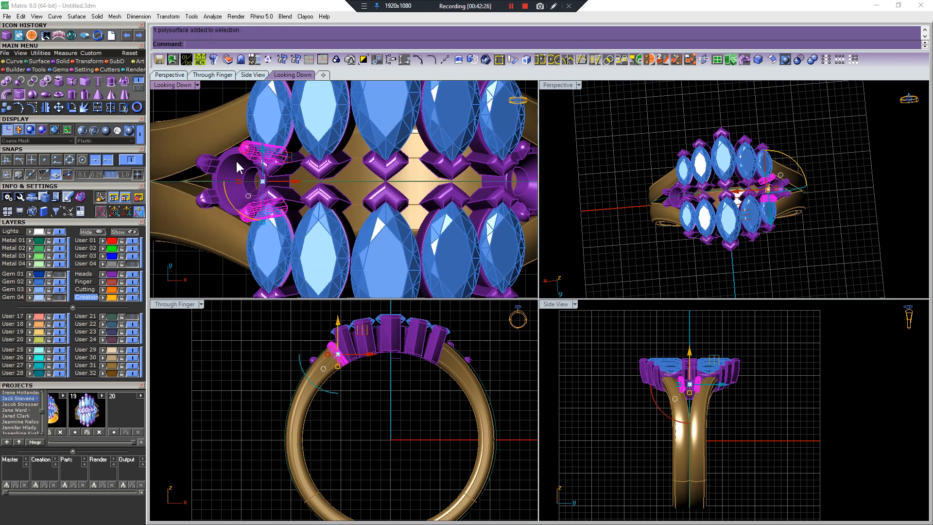
shift+click(234, 160)
shift+click(212, 163)
shift+click(205, 195)
right_drag(434, 194, 298, 199)
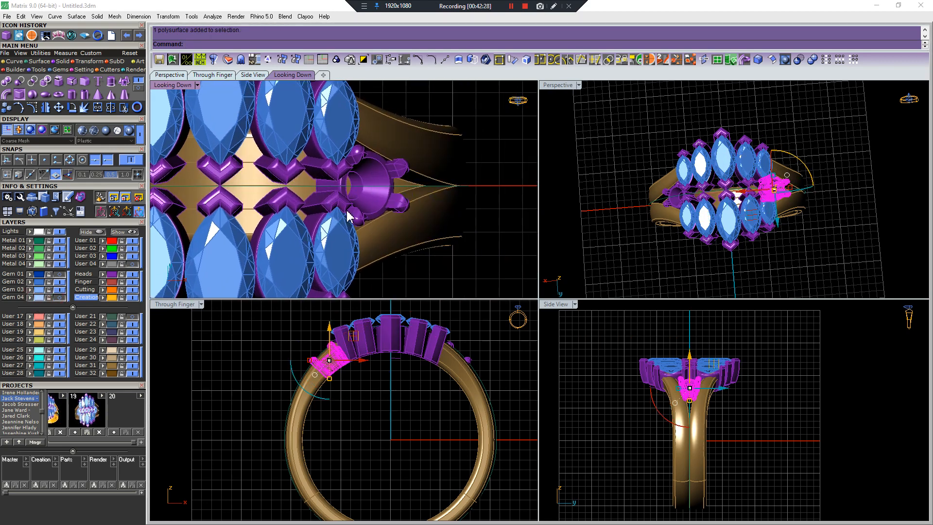
shift+click(368, 206)
shift+click(364, 159)
shift+click(404, 172)
shift+click(401, 201)
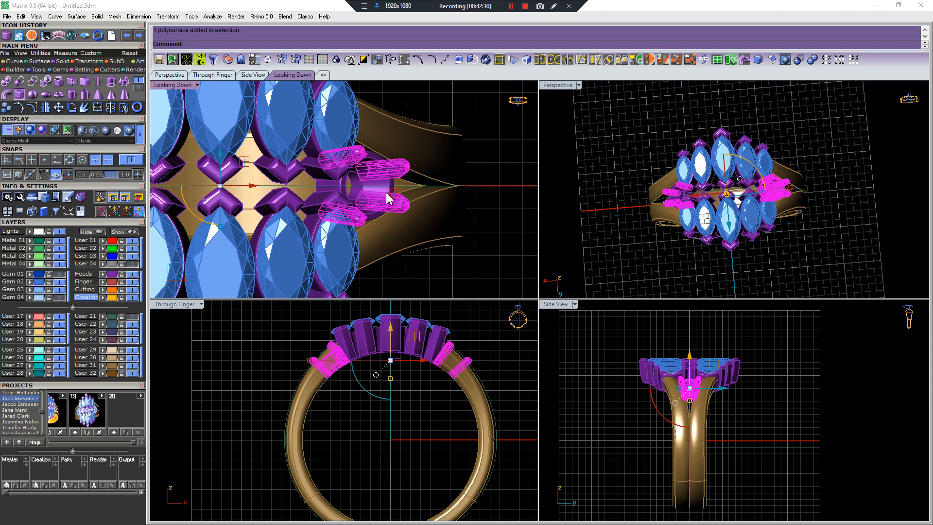
shift+click(382, 192)
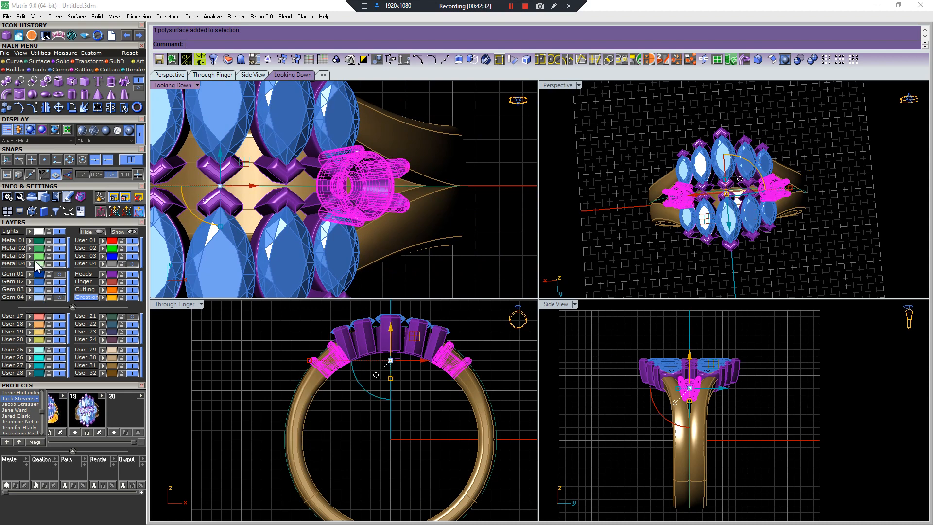
click(32, 256)
click(59, 257)
scroll(316, 186, down, 8)
right_drag(316, 187, 400, 219)
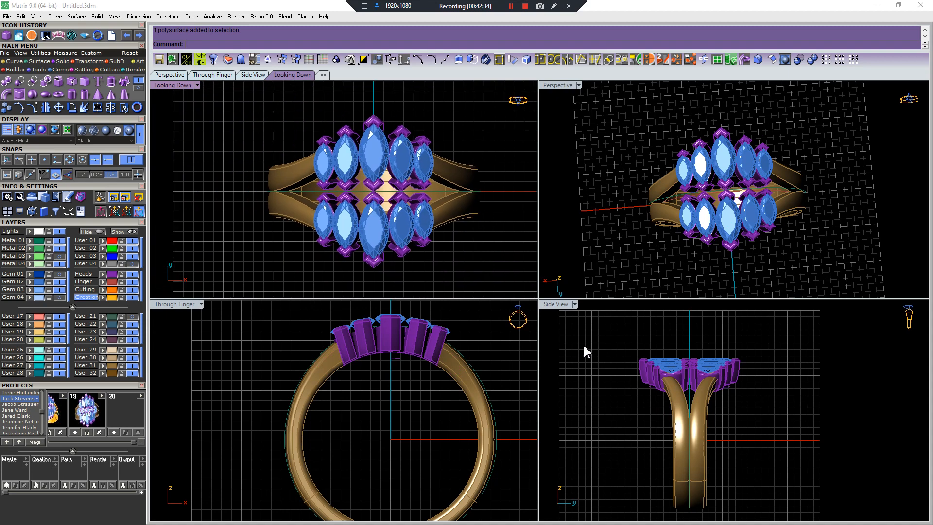
Reduce the model to one shank and three marquise stones by deleting the marquise heads, the mirrored lower half and the two right-hand stones
click(112, 274)
key(Delete)
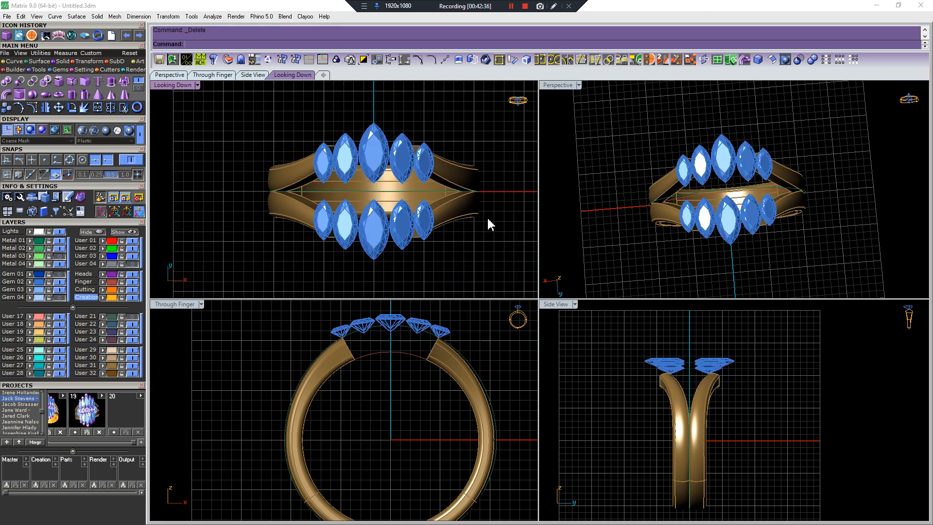
scroll(384, 203, up, 4)
scroll(316, 212, down, 4)
drag(175, 190, 530, 302)
key(Delete)
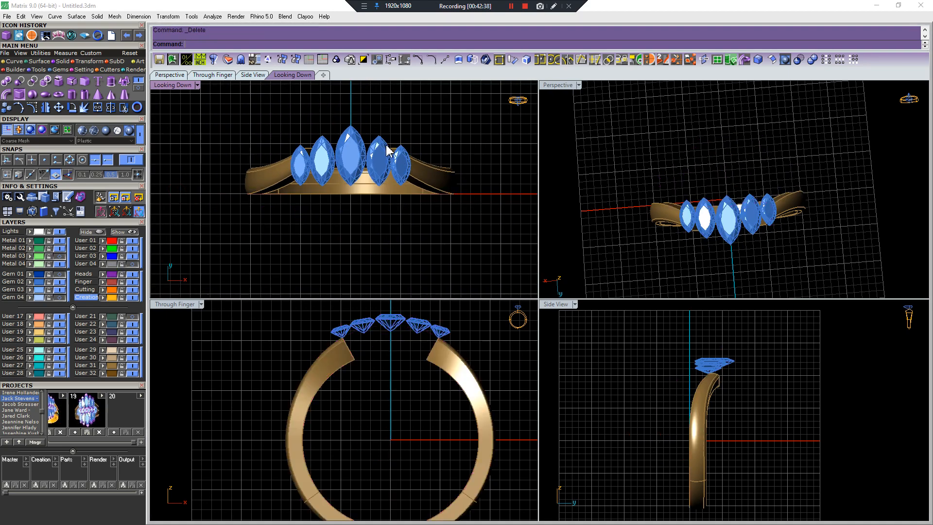
drag(342, 120, 482, 240)
key(Delete)
Rotate the two side marquise stones about 1.8 degrees around the ring's centre, away from the large centre stone
scroll(354, 170, up, 3)
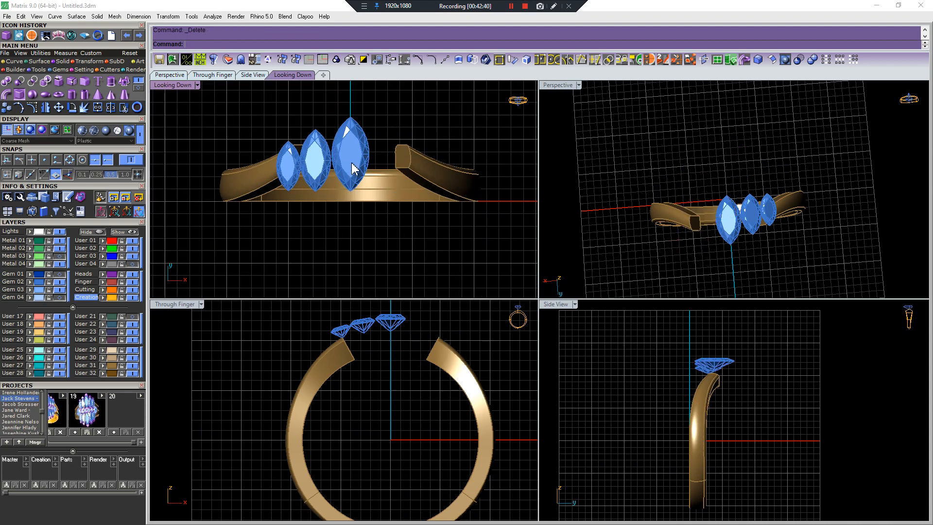
right_drag(334, 170, 366, 174)
drag(294, 126, 358, 212)
scroll(356, 308, up, 4)
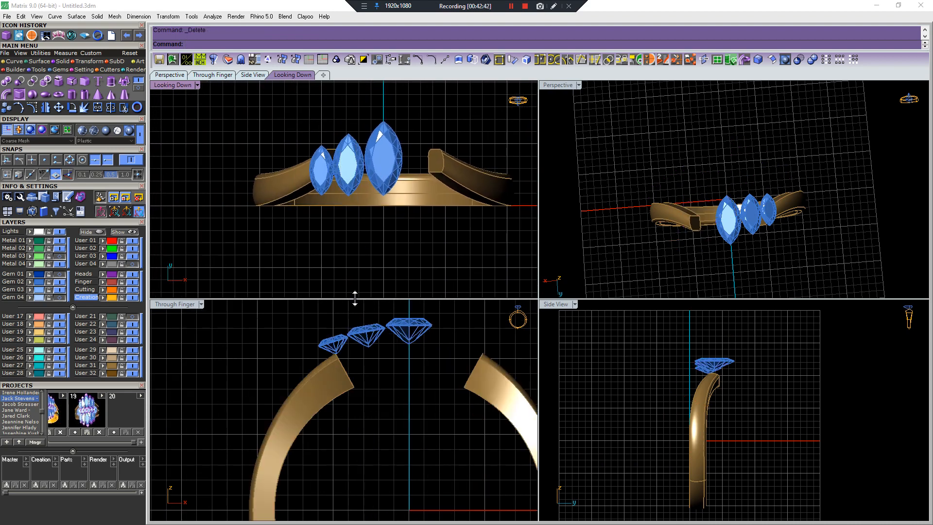
right_drag(356, 311, 330, 369)
drag(246, 367, 361, 449)
scroll(361, 381, up, 8)
drag(311, 344, 218, 434)
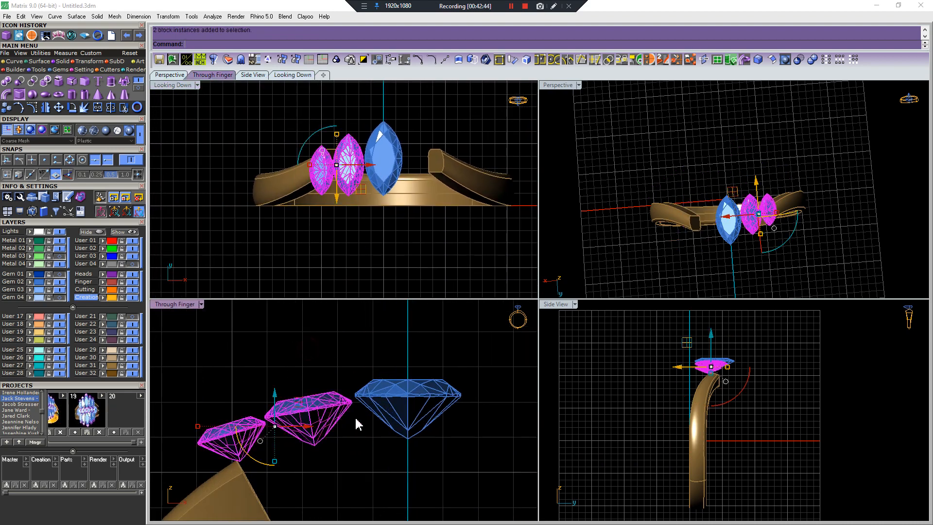
key(ctrl+r)
click(451, 331)
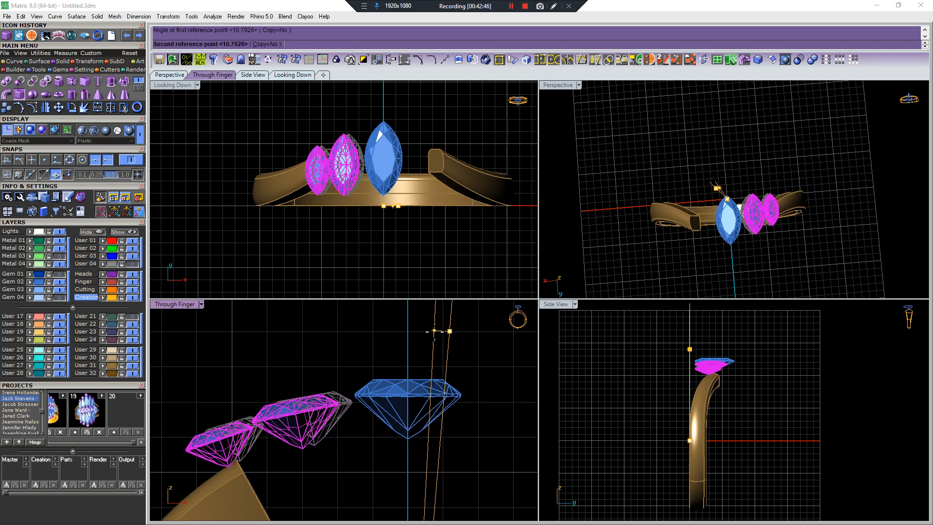
click(440, 328)
right_drag(317, 370, 368, 353)
drag(369, 352, 263, 416)
key(ctrl+r)
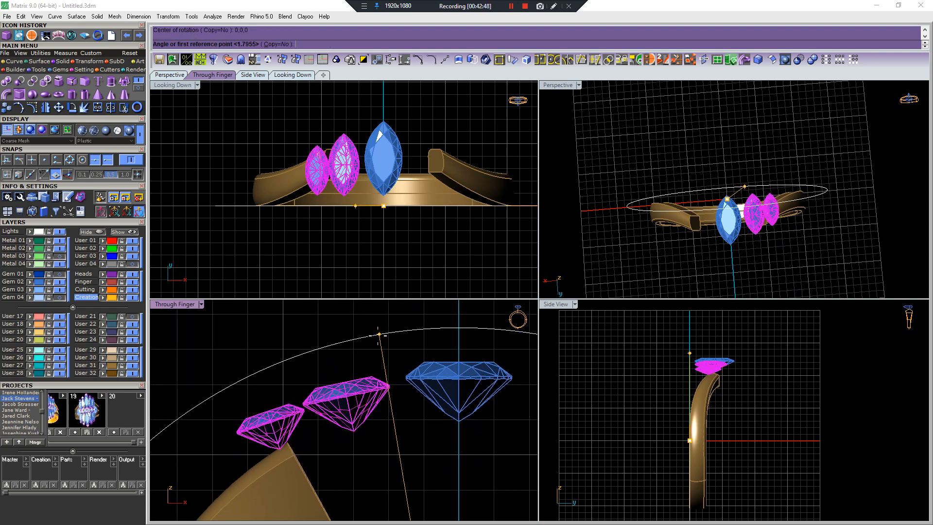
key(Escape)
drag(269, 358, 236, 444)
key(ctrl+r)
key(Escape)
key(Escape)
Ungroup the two side stones and rotate the outermost one about 1.45 degrees around the ring's centre, away from its neighbour
drag(256, 367, 245, 436)
key(Escape)
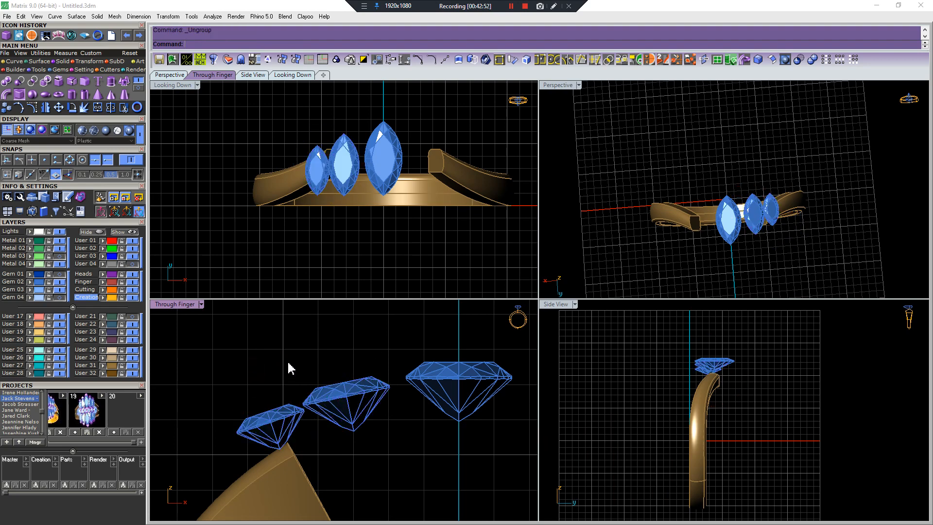
drag(288, 363, 253, 417)
key(ctrl+r)
click(360, 327)
click(350, 346)
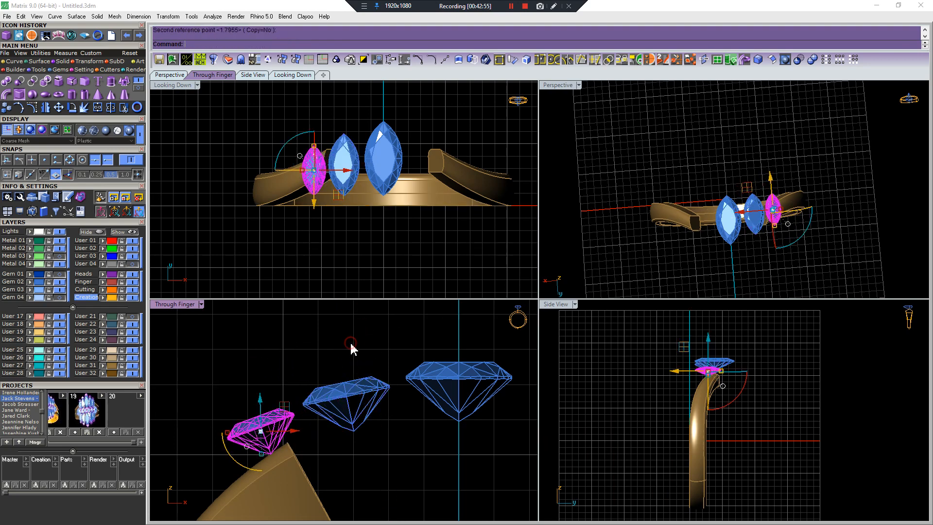
key(Escape)
scroll(354, 381, down, 12)
right_drag(383, 465, 383, 413)
key(ctrl+l)
text(0)
key(Return)
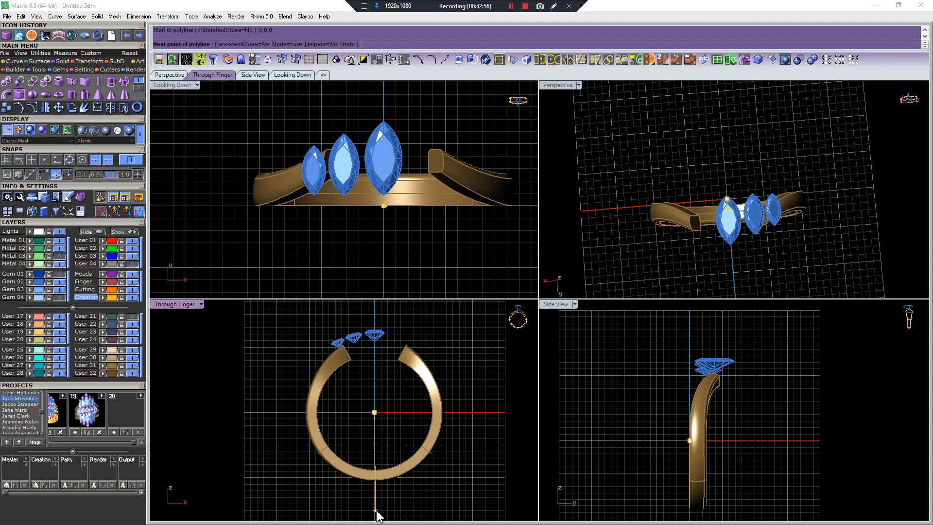
key(Escape)
Explode the shank and delete the surfaces of its upper right section together with the leftover end pieces
drag(444, 414, 409, 389)
key(Delete)
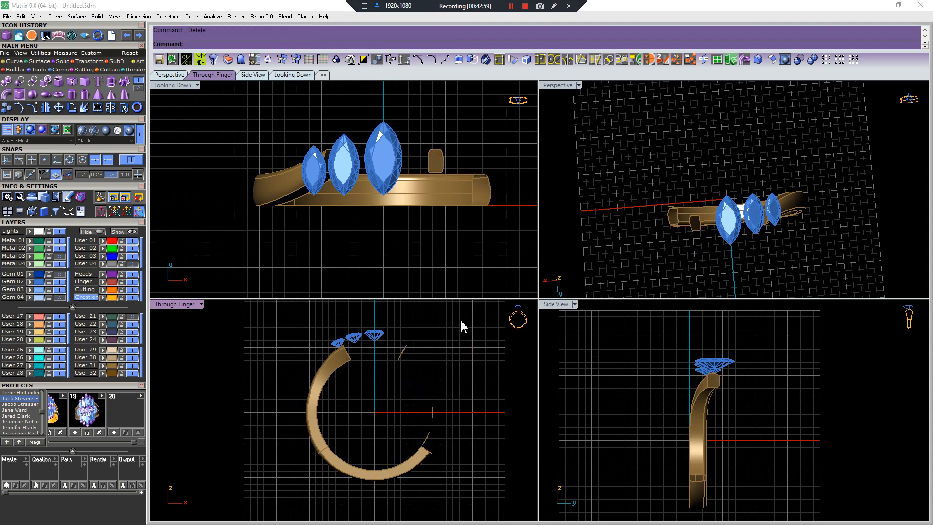
scroll(423, 437, up, 10)
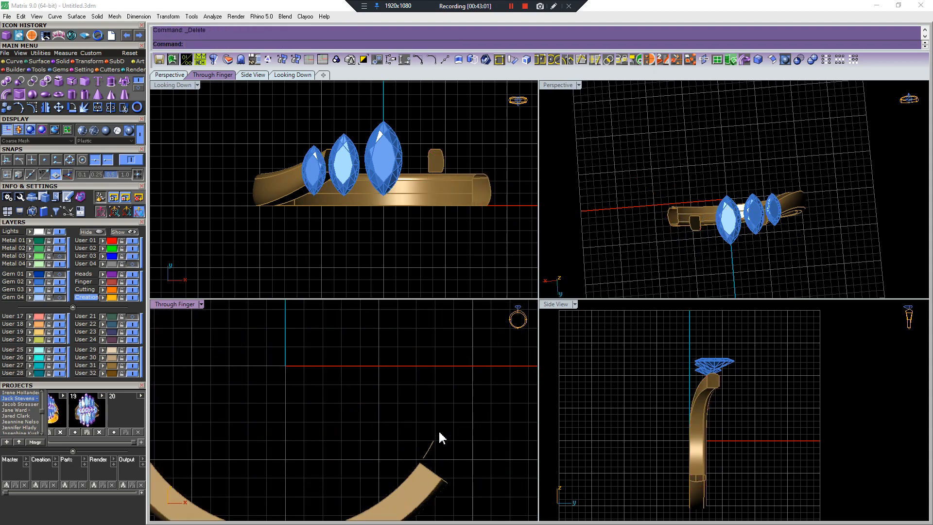
scroll(418, 447, down, 5)
drag(435, 307, 354, 339)
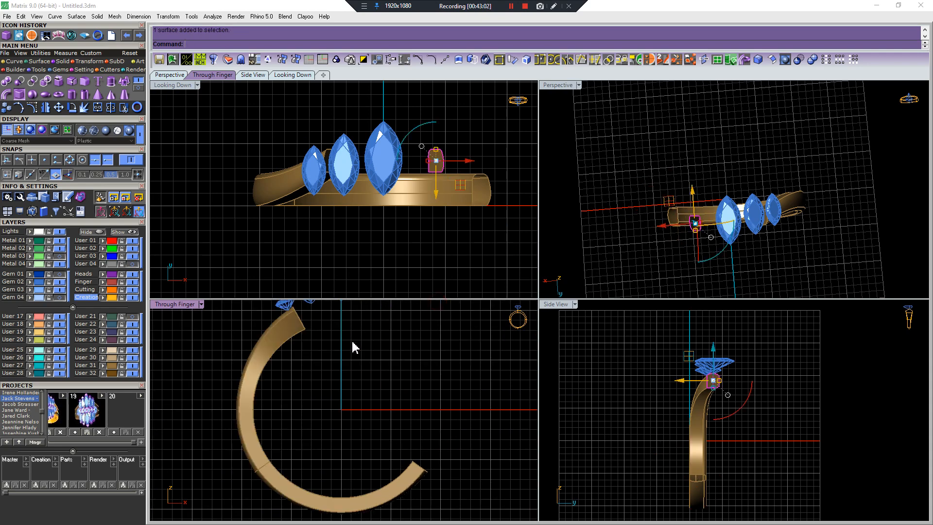
key(Delete)
Join the remaining shank surfaces and rotate the shank slightly counter-clockwise around the ring's centre
scroll(368, 359, down, 8)
drag(475, 344, 342, 391)
key(ctrl+j)
scroll(316, 371, up, 2)
right_drag(315, 374, 317, 383)
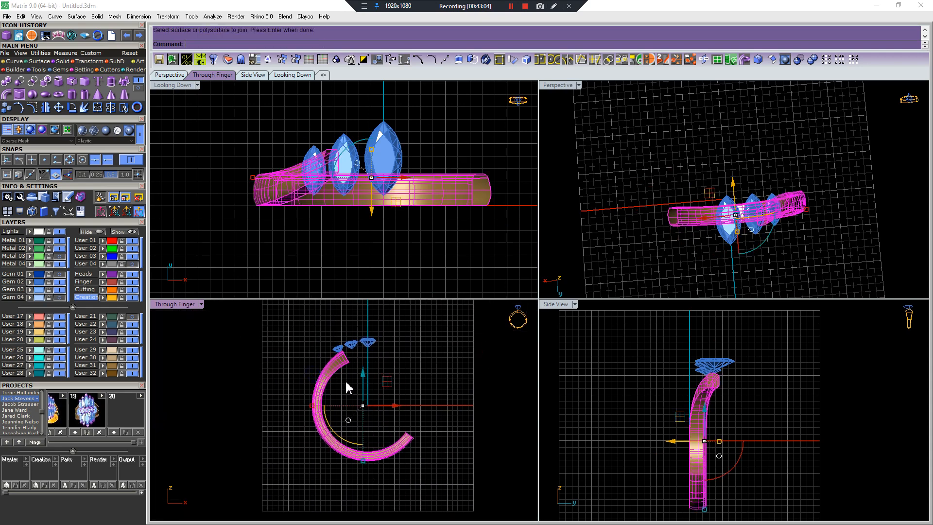
key(ctrl+r)
click(301, 342)
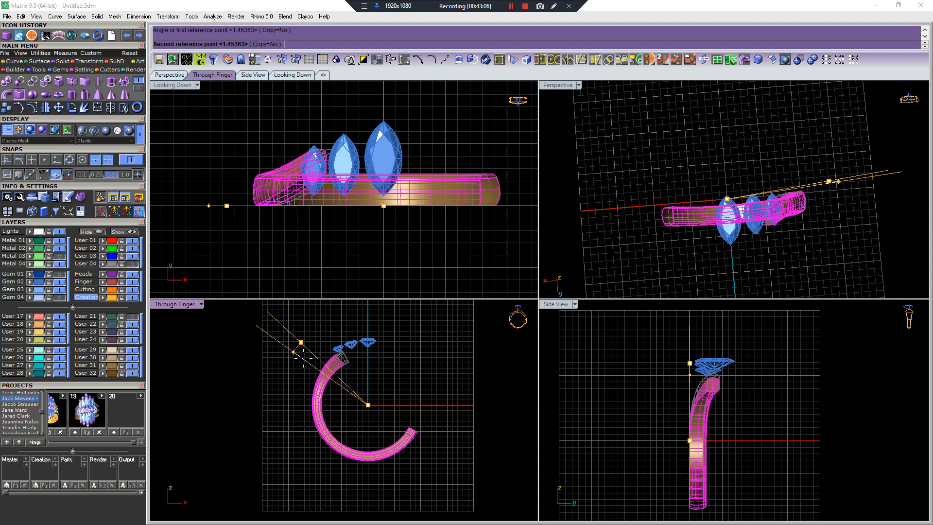
click(290, 365)
Start a bezel on the large centre marquise stone with the Bezel Builder and apply the CAM Bezel style
scroll(367, 214, up, 2)
click(405, 152)
key(F6)
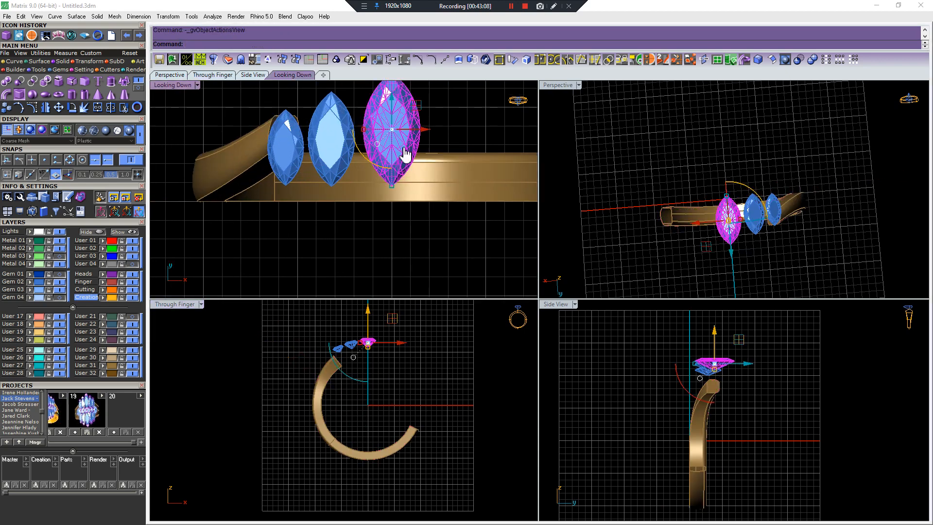
click(441, 181)
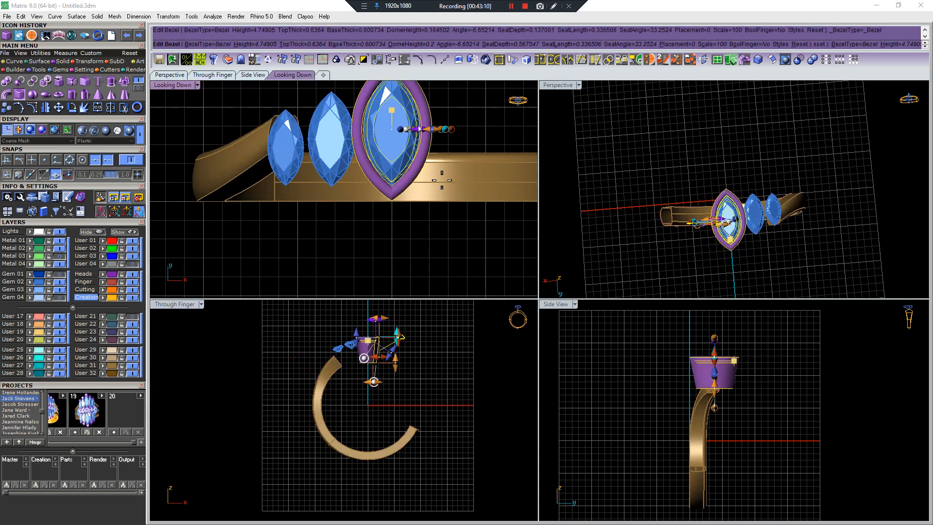
drag(96, 508, 677, 190)
click(703, 215)
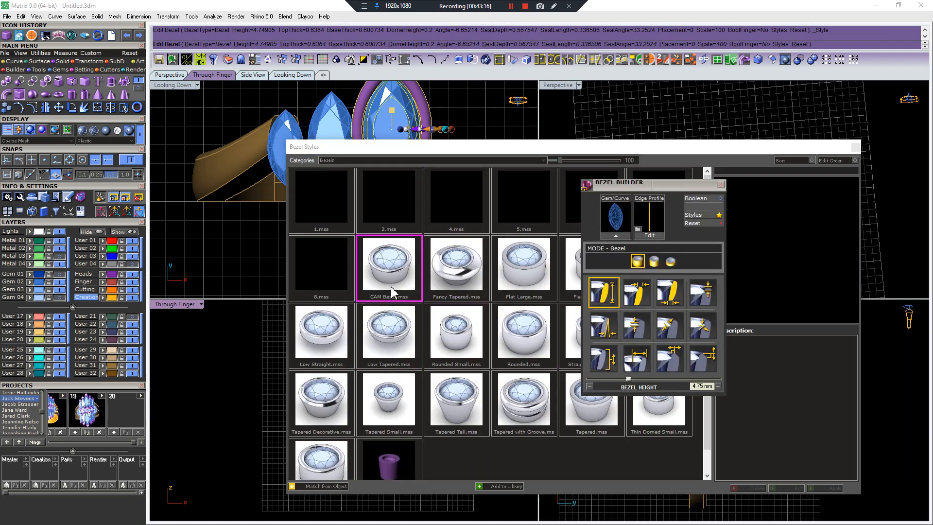
click(392, 292)
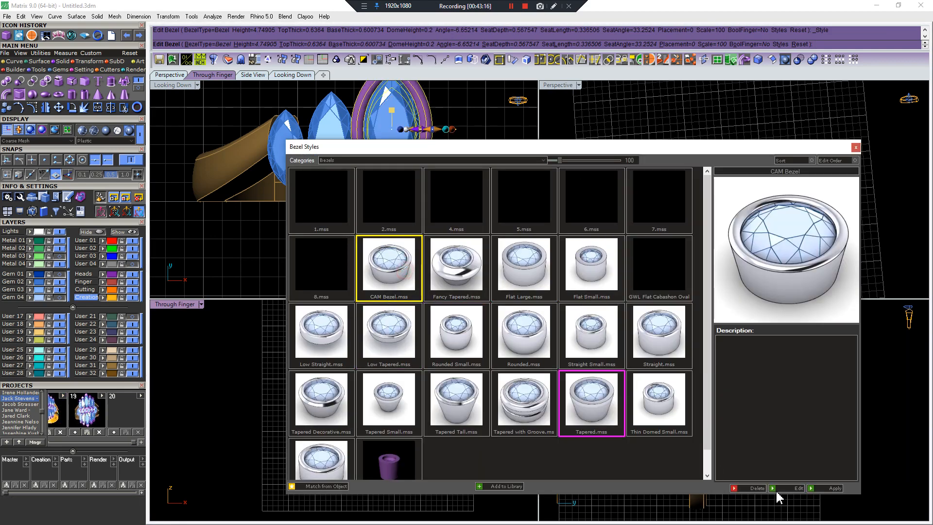
click(832, 488)
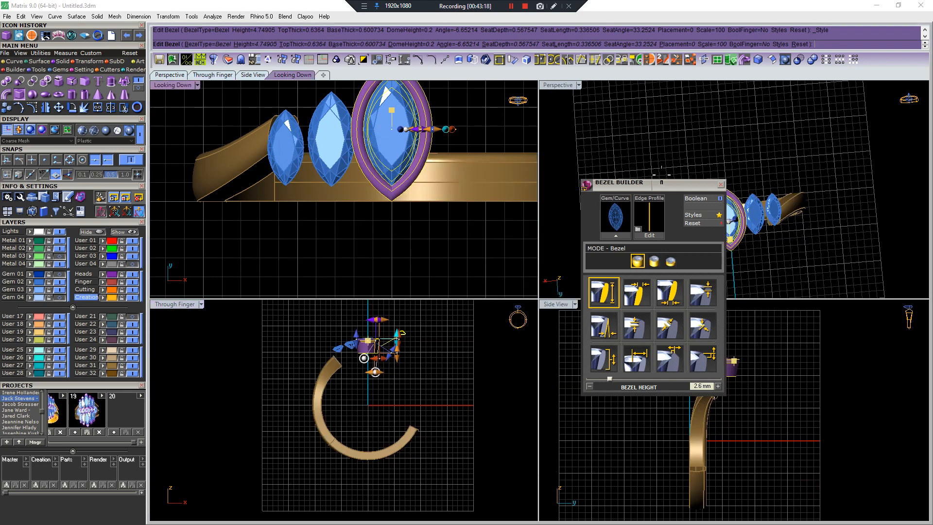
Adjust the centre stone's bezel to a top thickness of 0.7 mm
scroll(370, 213, up, 6)
scroll(370, 214, up, 2)
right_drag(371, 214, 314, 234)
right_drag(474, 187, 339, 187)
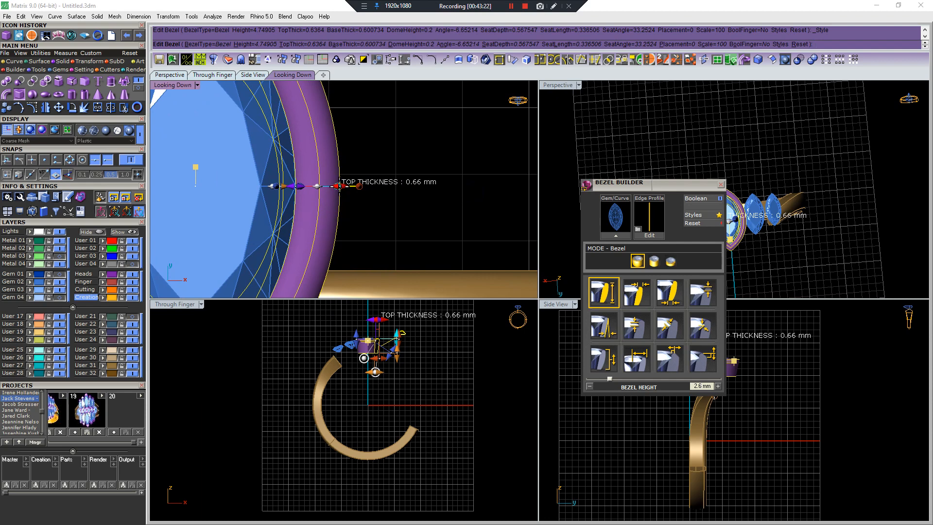
drag(338, 186, 345, 186)
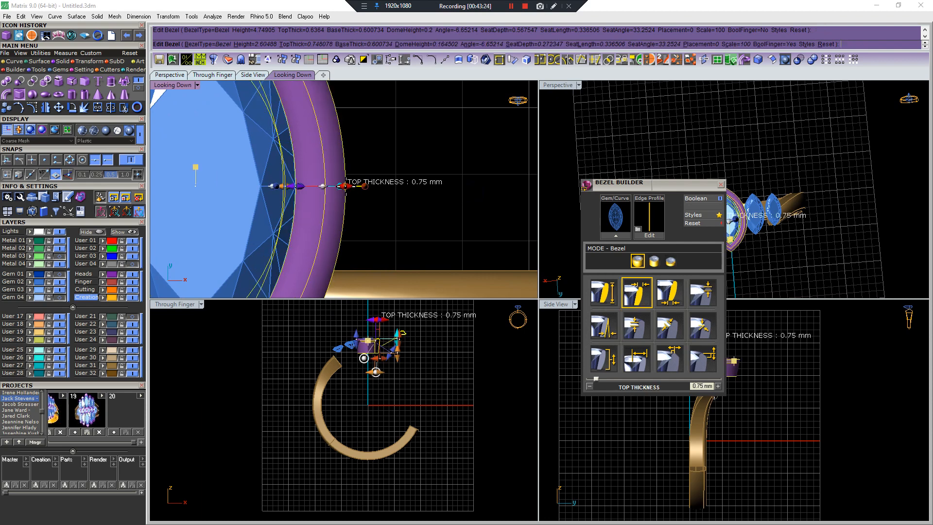
scroll(345, 186, down, 2)
scroll(346, 186, up, 1)
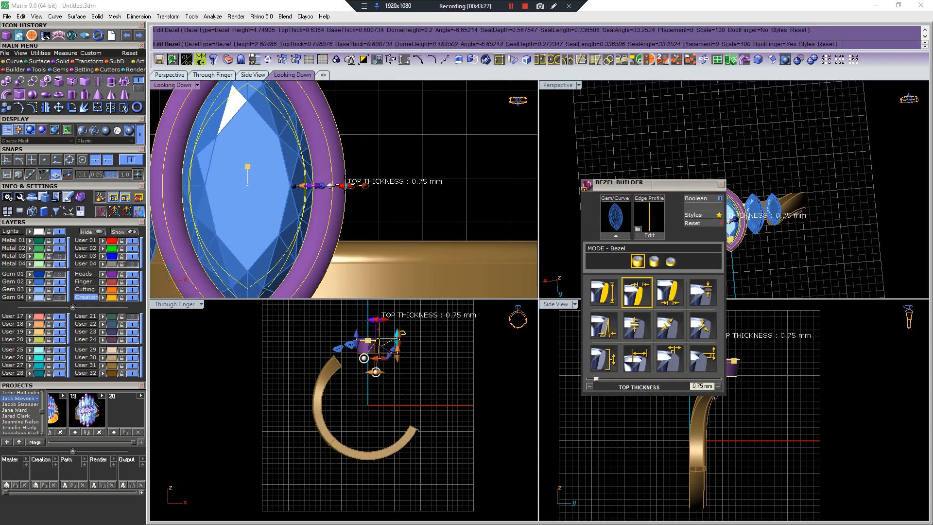
drag(346, 186, 343, 186)
Extend the centre stone's bezel downwards to a bezel height of about 5.88 mm
right_drag(366, 377, 362, 407)
scroll(366, 399, up, 6)
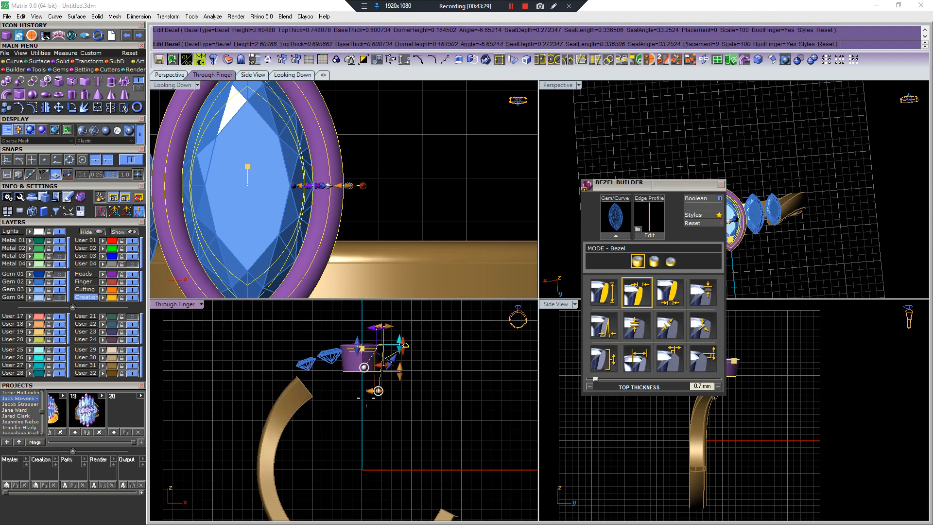
mouse_move(401, 374)
drag(400, 403, 400, 405)
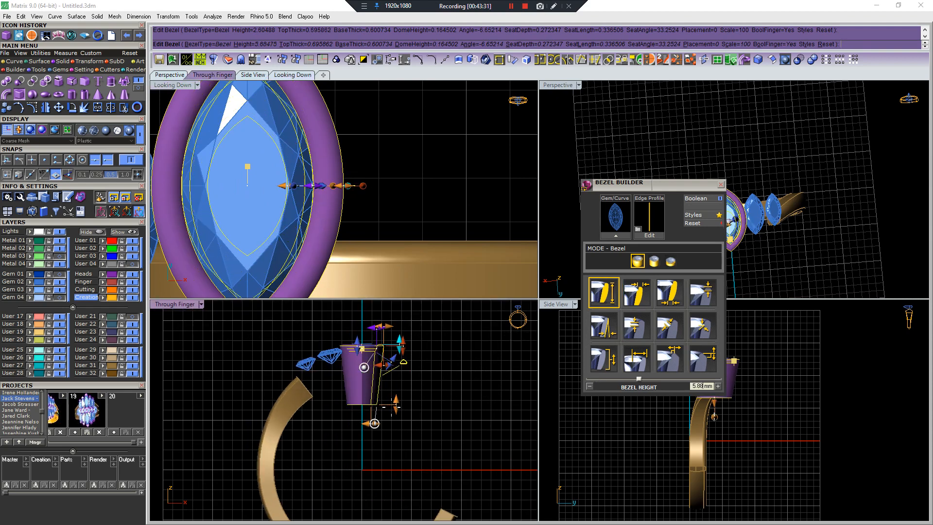
scroll(360, 406, up, 2)
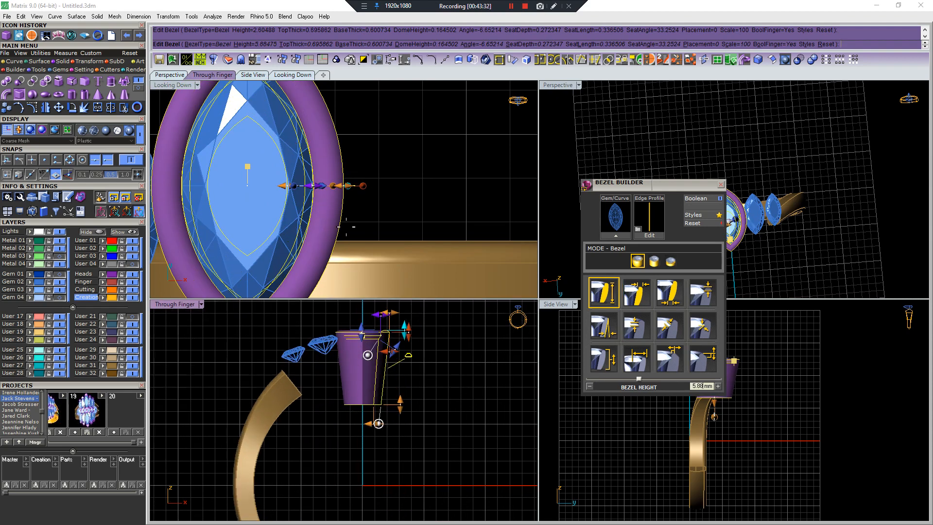
Reduce the centre stone bezel's top thickness to 0.66 mm and finish the bezel
scroll(346, 227, down, 4)
right_drag(354, 201, 439, 195)
scroll(392, 316, up, 5)
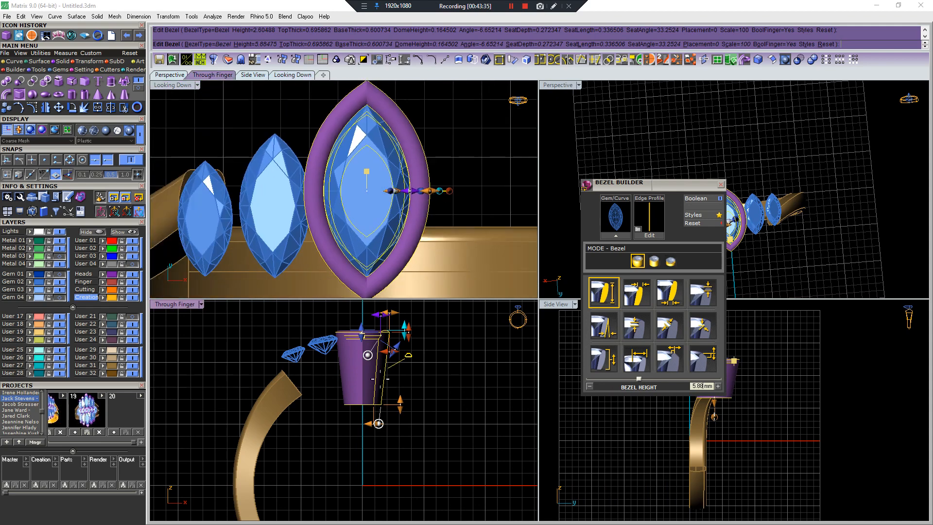
click(383, 344)
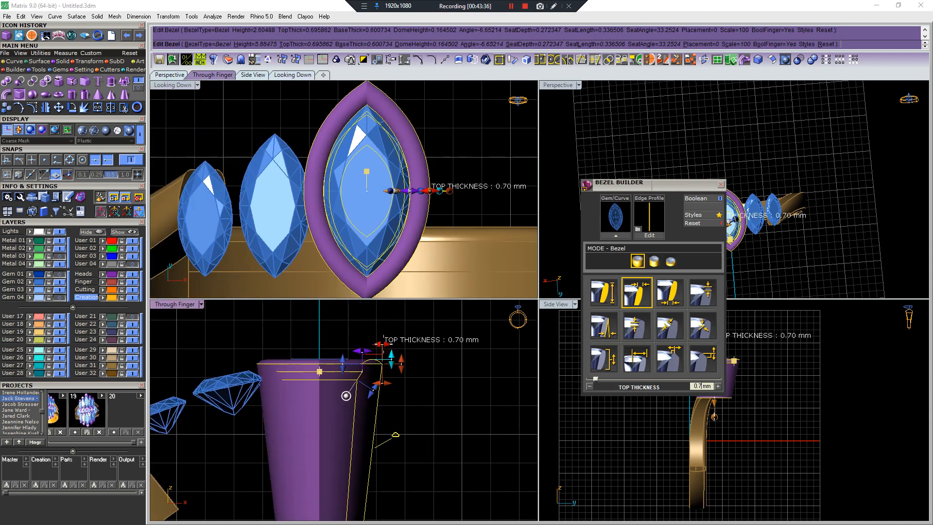
drag(383, 343, 381, 344)
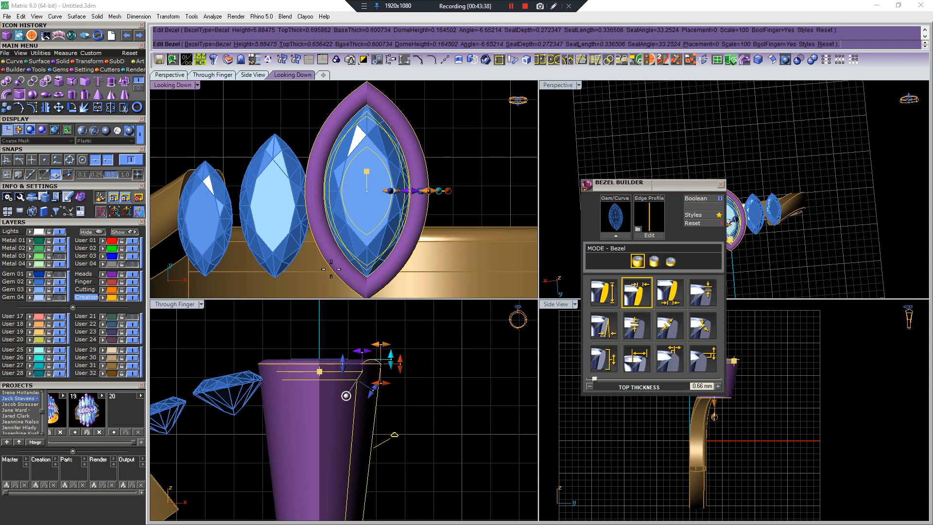
right_click(294, 183)
Match the two side marquise stones to the centre stone's style so they receive the same bezel
click(251, 180)
shift+click(223, 215)
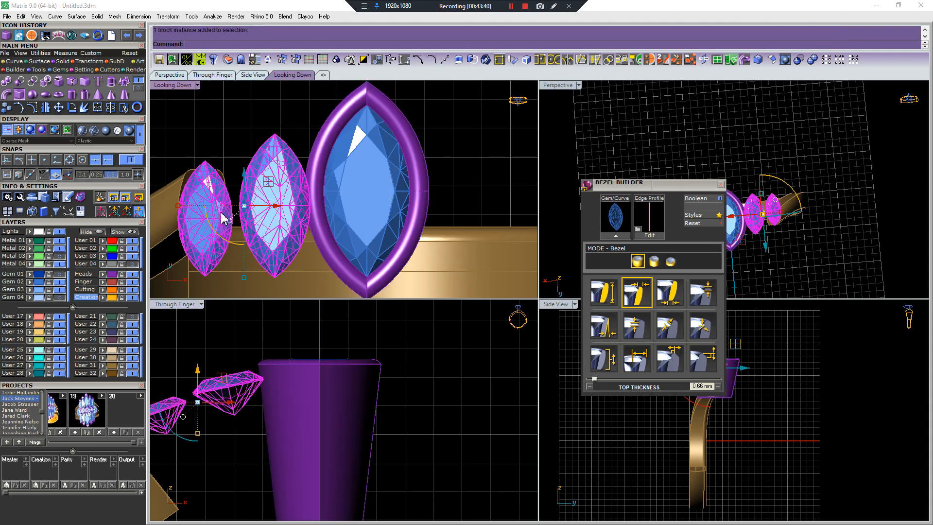
right_click(222, 219)
click(268, 236)
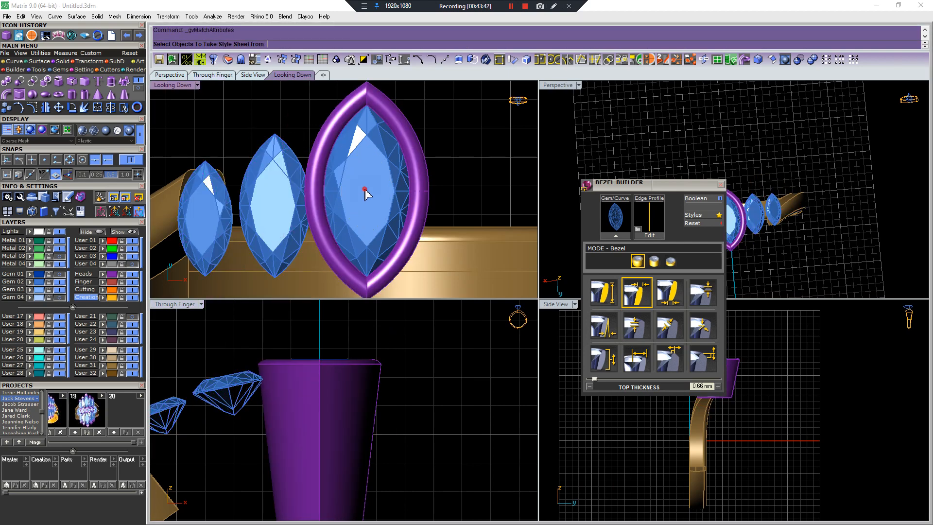
click(381, 205)
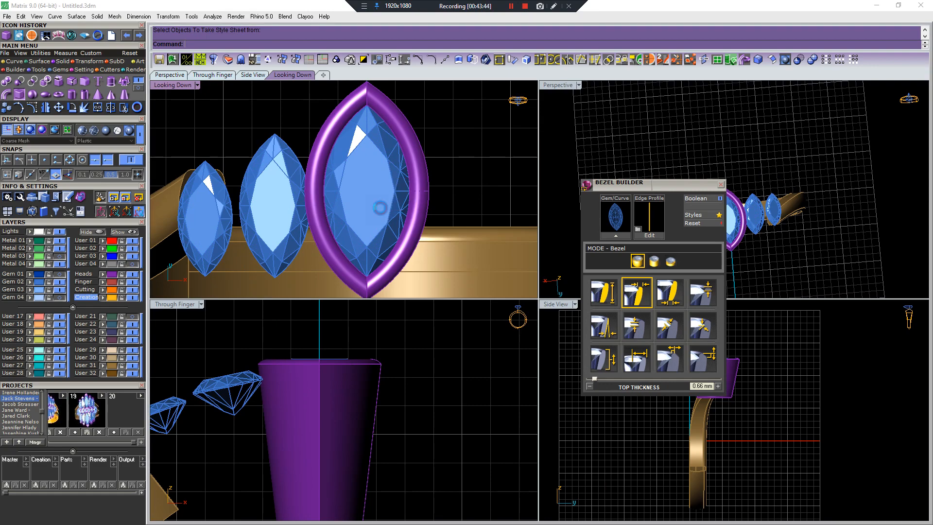
Rotate the two side bezels with their stones slightly counter-clockwise around the ring's centre, away from the centre bezel
scroll(263, 404, down, 8)
right_drag(258, 407, 297, 374)
scroll(299, 373, up, 4)
drag(291, 348, 233, 374)
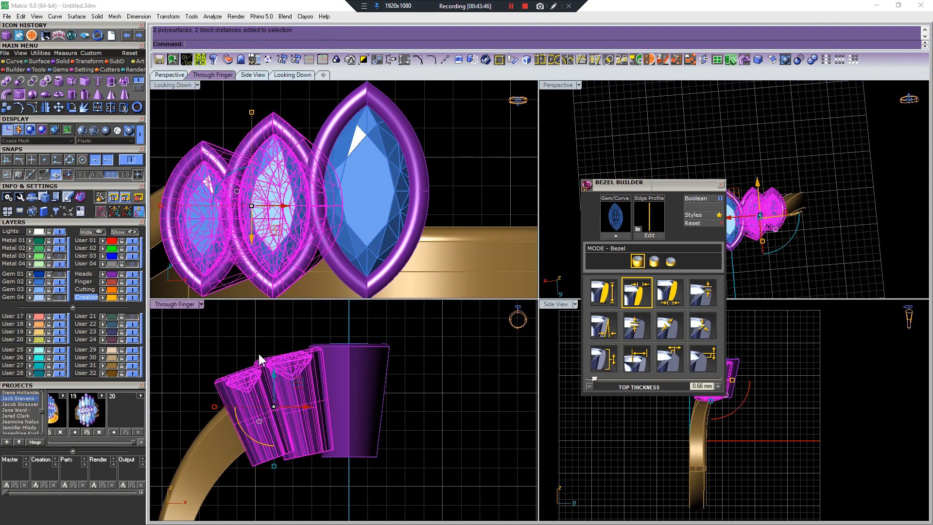
scroll(265, 341, up, 4)
key(r)
click(282, 334)
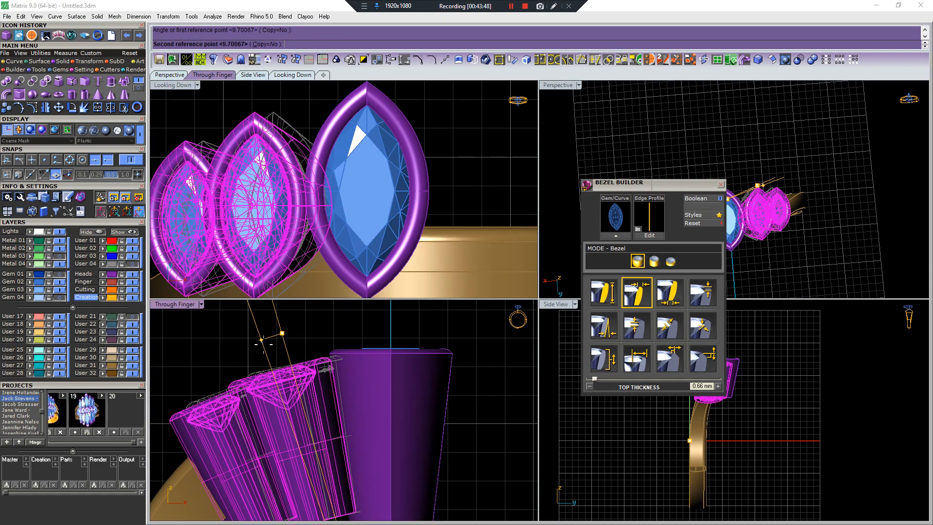
click(261, 340)
right_drag(288, 361, 293, 347)
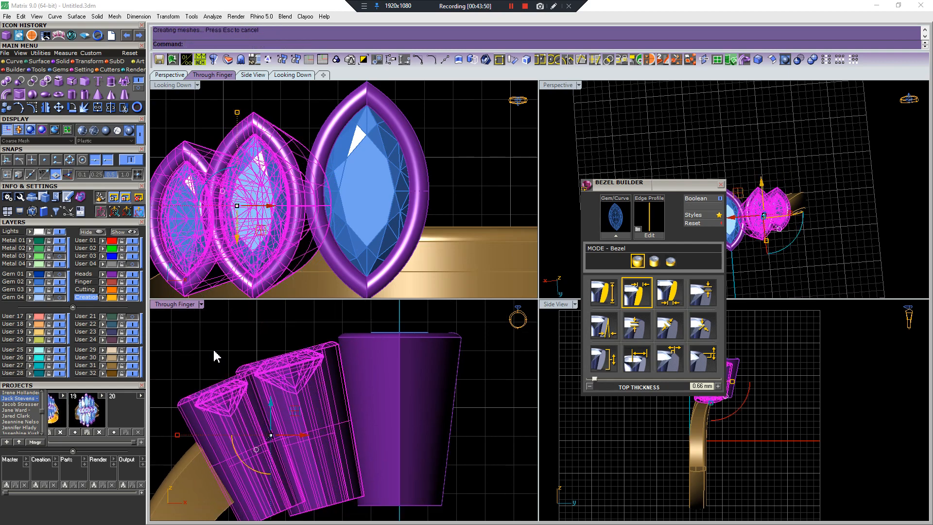
Rotate only the outermost bezel and its stone a little further counter-clockwise around the ring's centre
ctrl+drag(298, 322, 268, 361)
key(r)
click(243, 354)
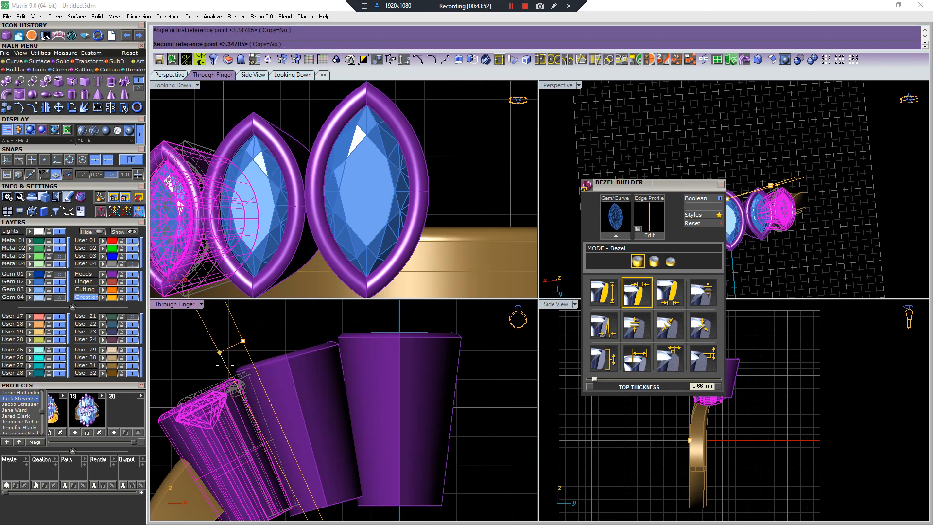
click(224, 366)
click(227, 368)
Rotate the shank slightly counter-clockwise around the ring's centre to suit the outermost bezel's new position
right_drag(231, 366, 321, 346)
scroll(320, 346, down, 8)
click(282, 458)
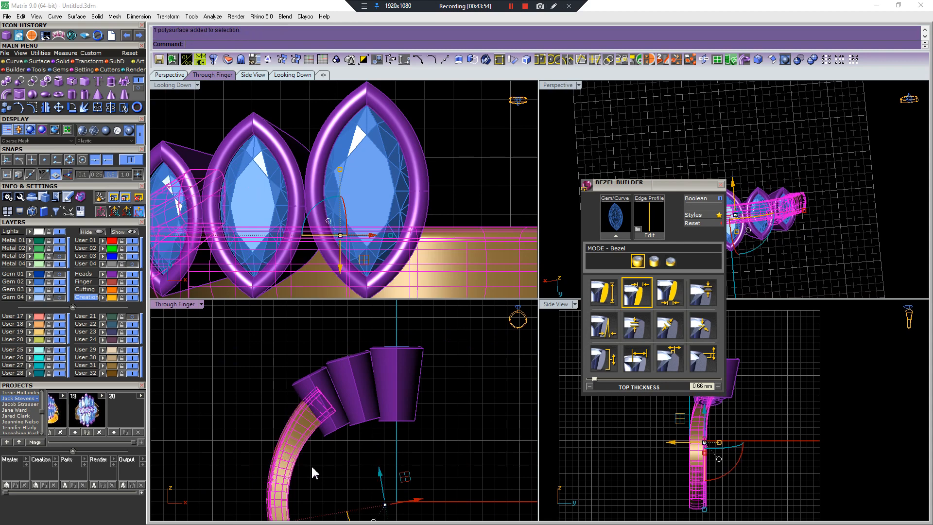
right_drag(313, 471, 294, 431)
text(r0)
key(Return)
click(198, 371)
click(194, 391)
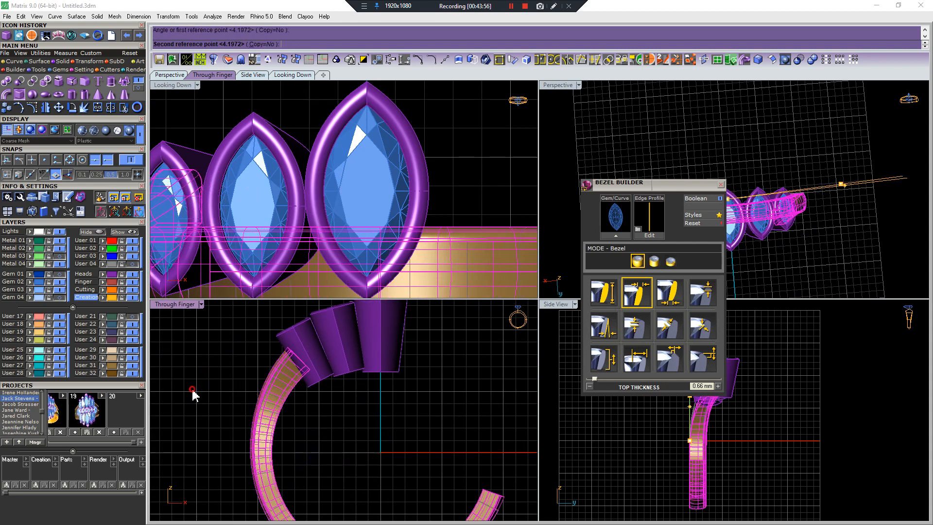
click(194, 391)
Mirror the two side bezels and their stones across the ring's vertical centreline in the Looking Down view
scroll(374, 219, down, 5)
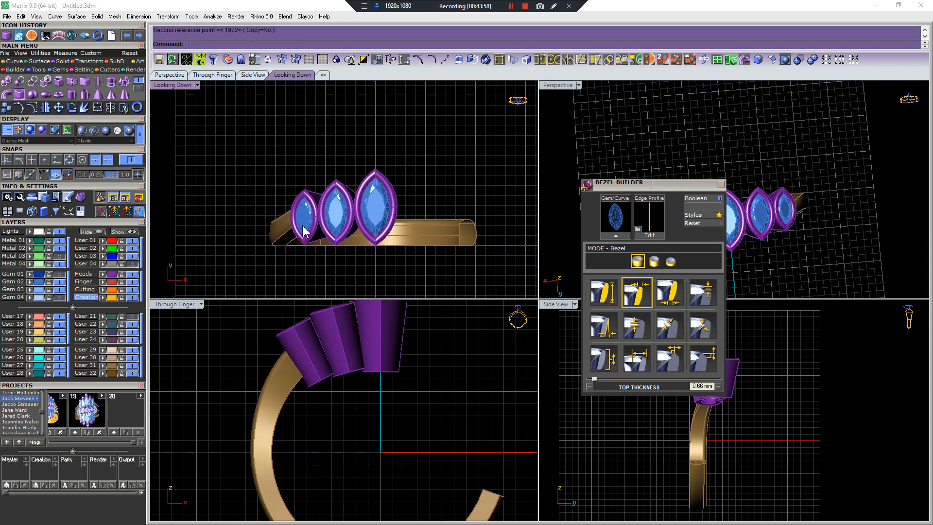
drag(263, 145, 362, 253)
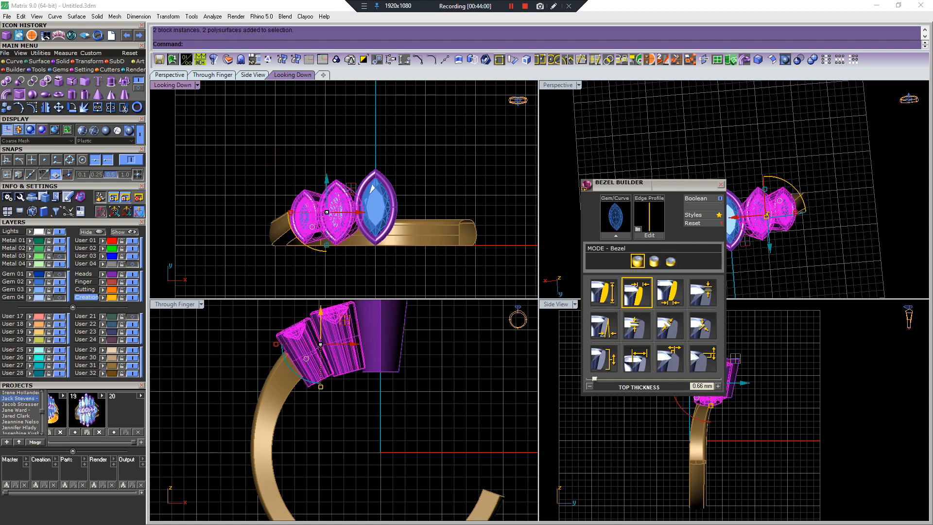
text(m0)
key(Return)
click(388, 140)
click(389, 140)
Mirror the row of five bezels with stones across the horizontal axis to form a second row
drag(273, 142, 493, 254)
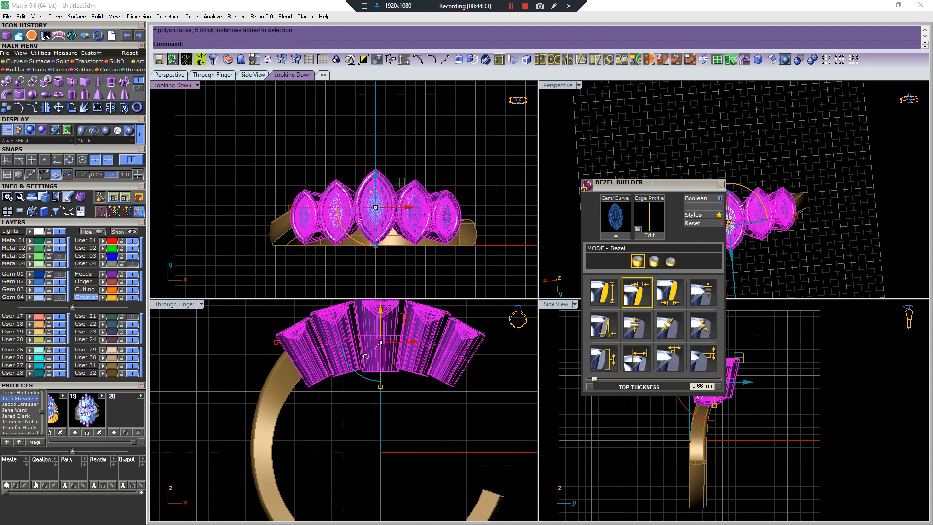
text(m0)
key(Return)
click(273, 249)
click(274, 249)
right_drag(335, 237, 341, 196)
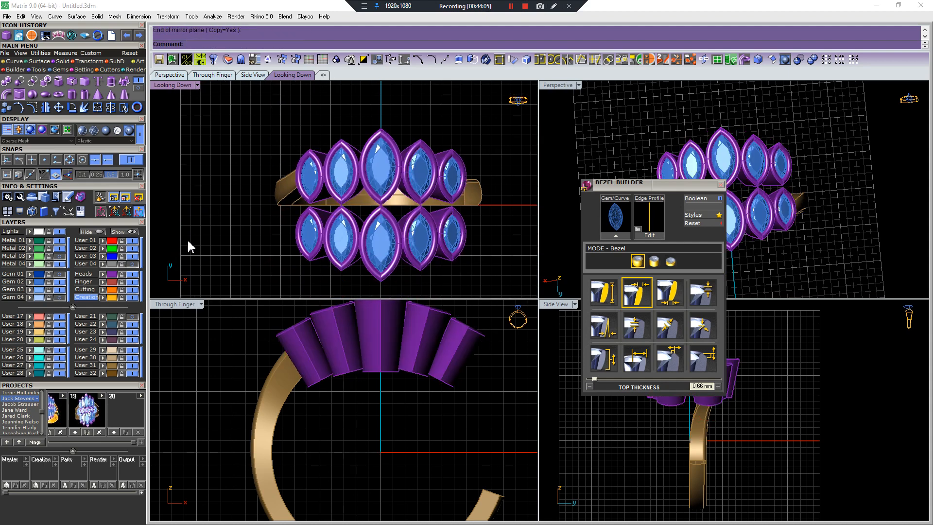
Show the Gem 01 and Metal 03 layers and delete the two dark blue stones with their heads
click(59, 274)
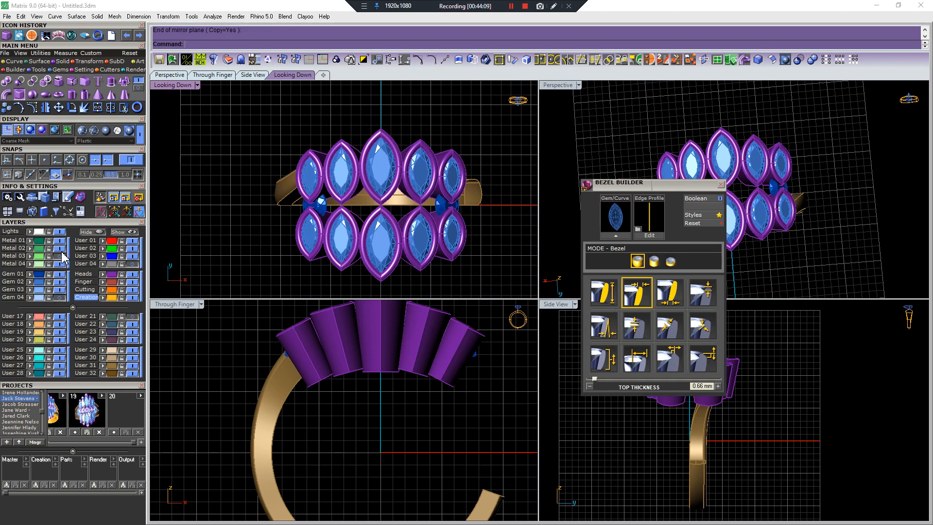
click(61, 250)
click(61, 255)
drag(248, 176, 617, 254)
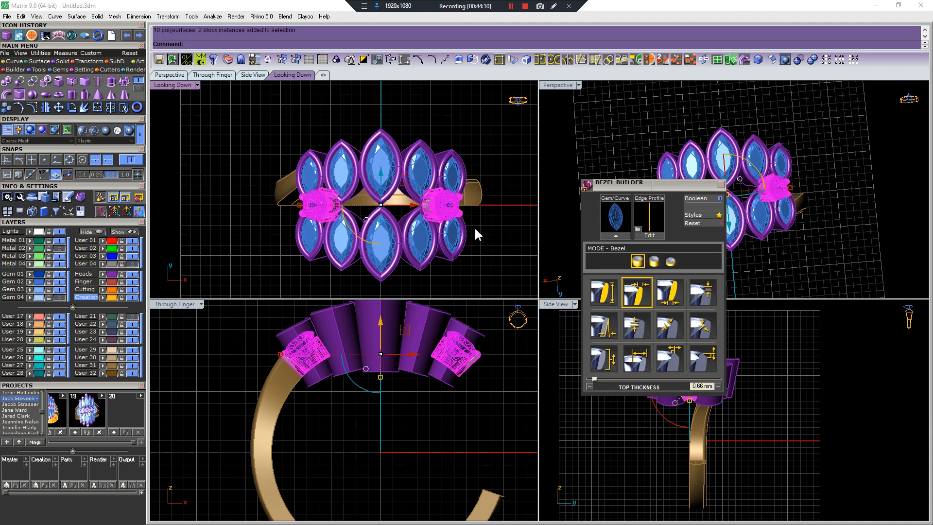
key(Delete)
scroll(274, 484, down, 3)
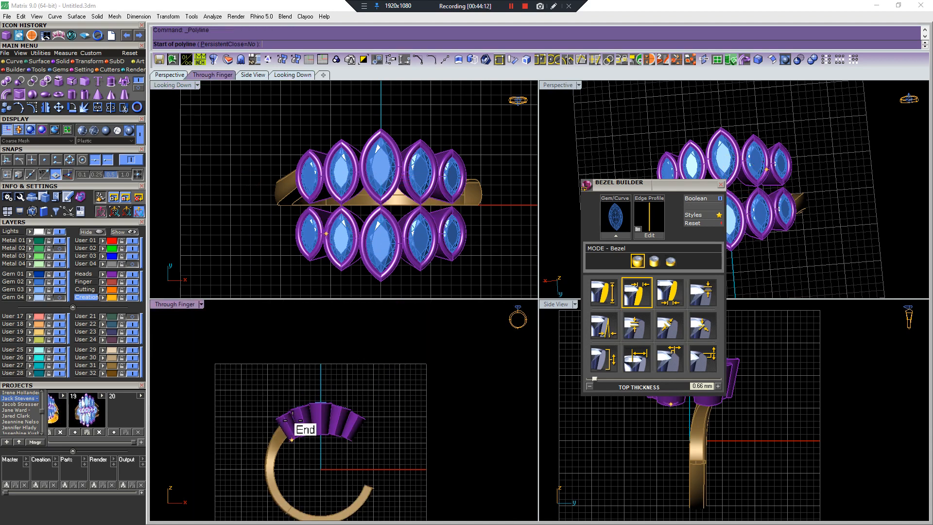
scroll(313, 208, up, 1)
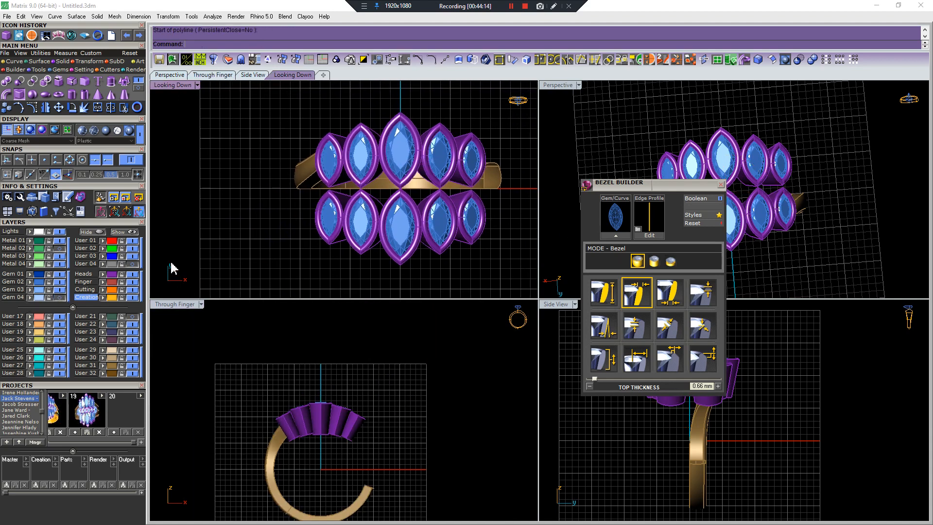
Show the User 21 layer and delete the small accent heads on the left half of the ring
click(132, 317)
scroll(277, 193, up, 2)
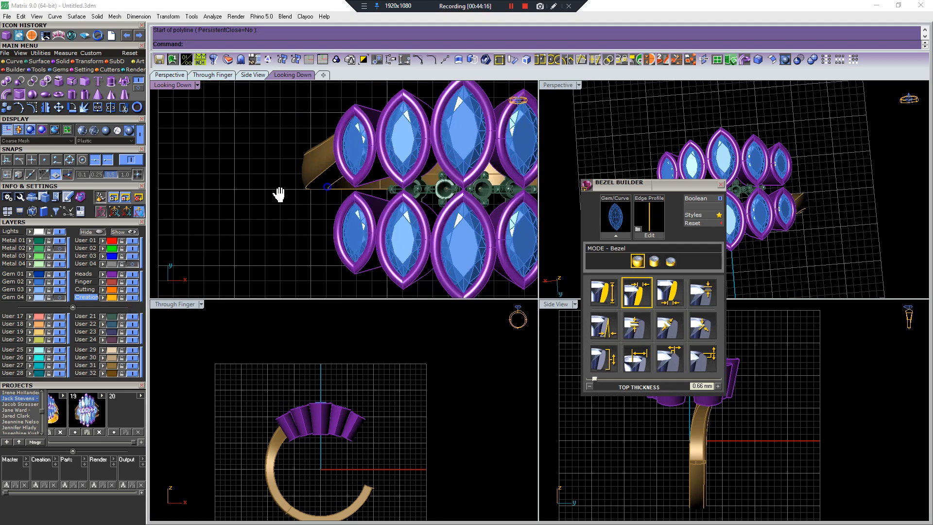
scroll(353, 218, up, 1)
scroll(352, 213, down, 2)
scroll(354, 205, up, 2)
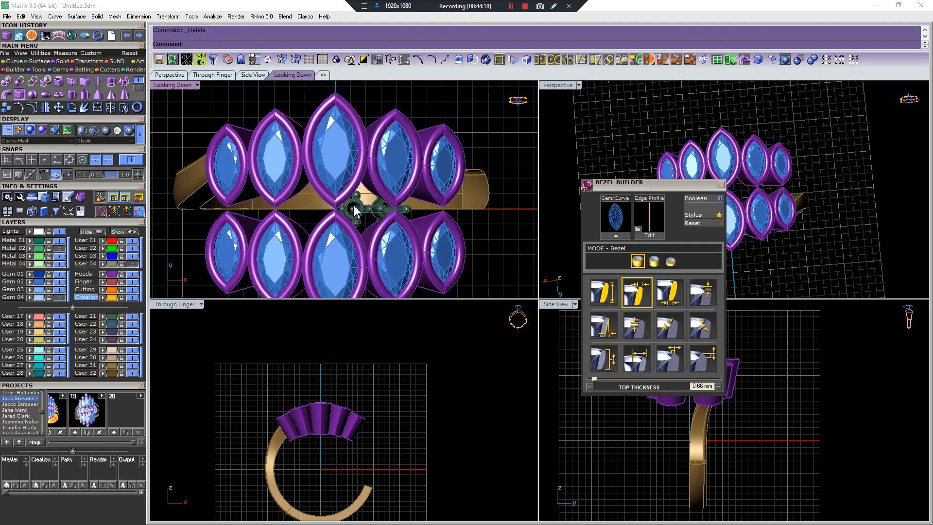
Show the Gem 04 layer and delete the round accent stones on the left half of the ring
click(59, 297)
click(49, 297)
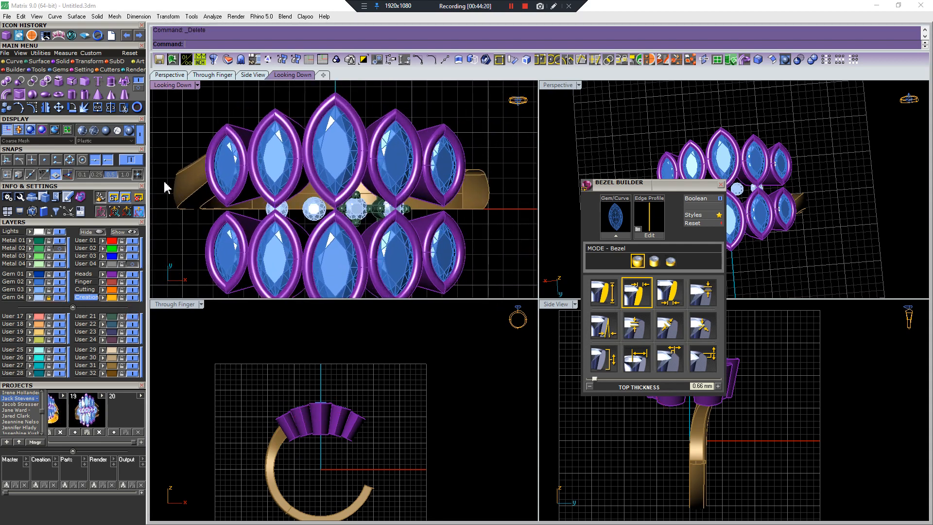
drag(164, 180, 331, 248)
click(309, 204)
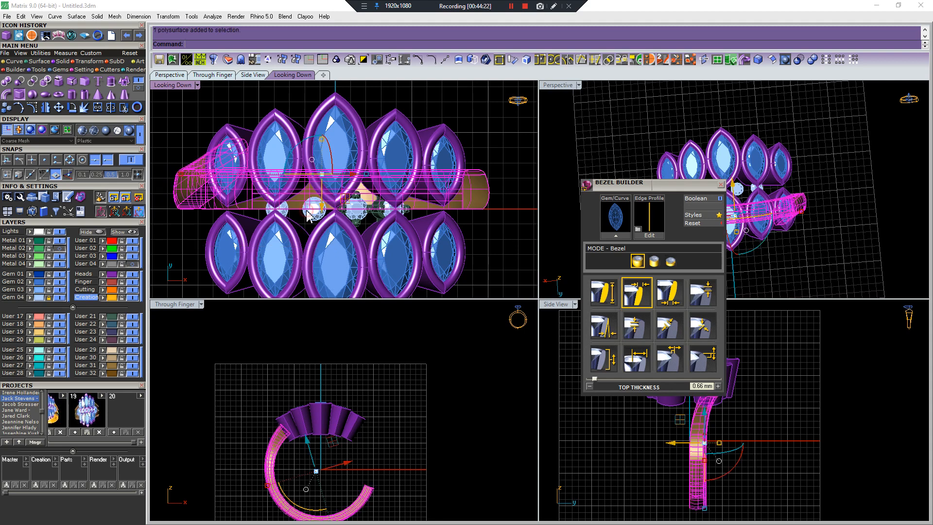
click(313, 217)
scroll(313, 216, up, 8)
click(62, 298)
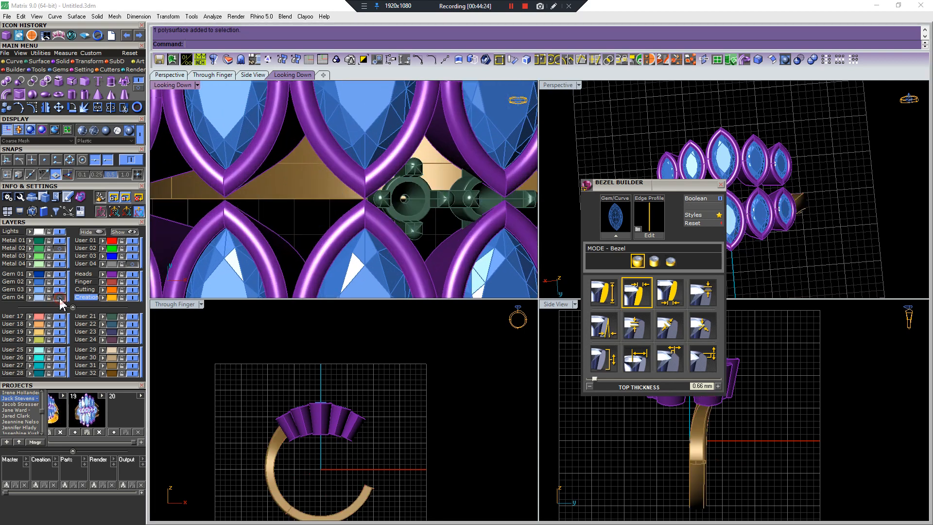
click(61, 298)
scroll(287, 283, down, 10)
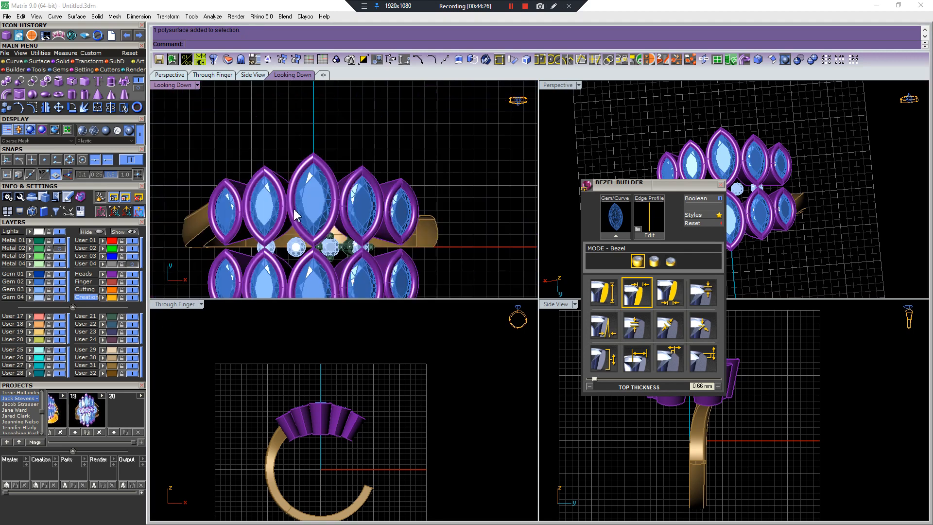
drag(177, 219, 338, 259)
key(Delete)
right_drag(281, 431, 277, 428)
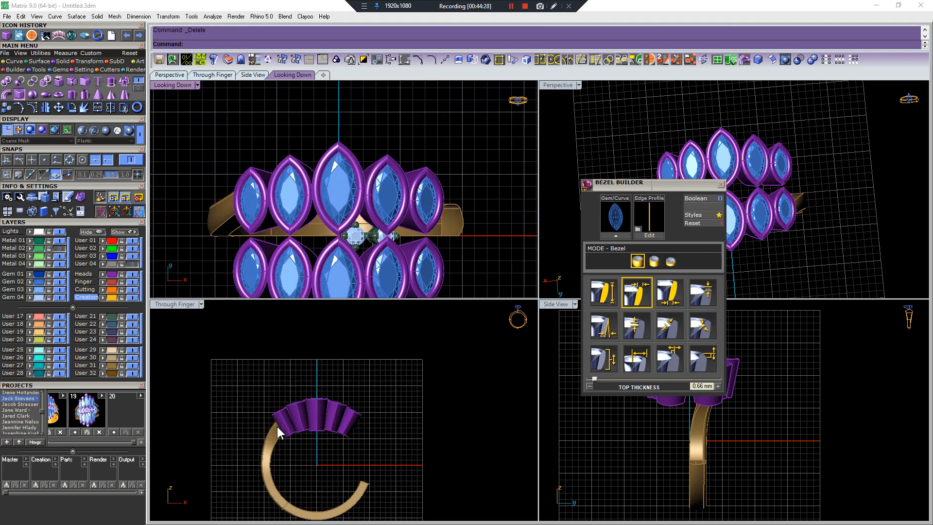
scroll(277, 427, up, 2)
drag(235, 392, 348, 436)
click(351, 384)
scroll(352, 384, up, 3)
scroll(369, 227, up, 5)
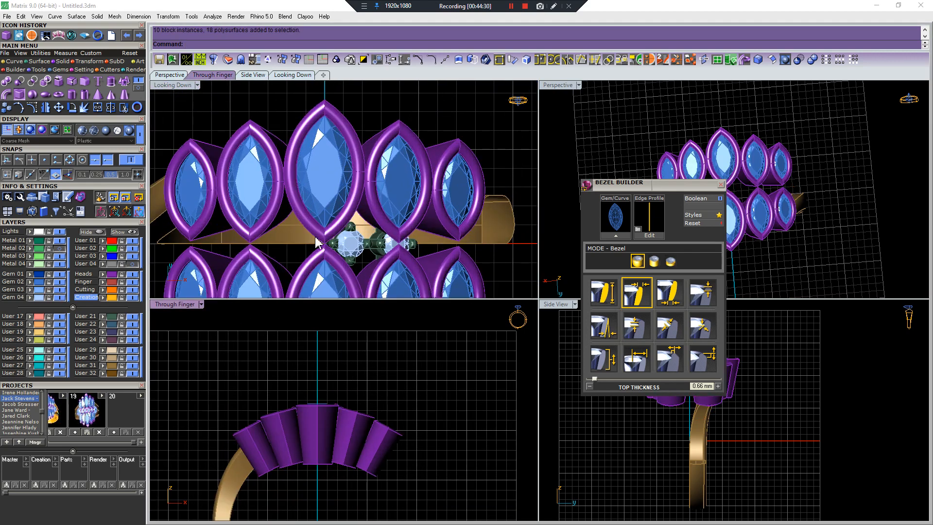
Rotate the two remaining accent stones with their heads slightly clockwise around the ring's centre
scroll(256, 227, down, 5)
right_drag(206, 224, 236, 217)
click(346, 243)
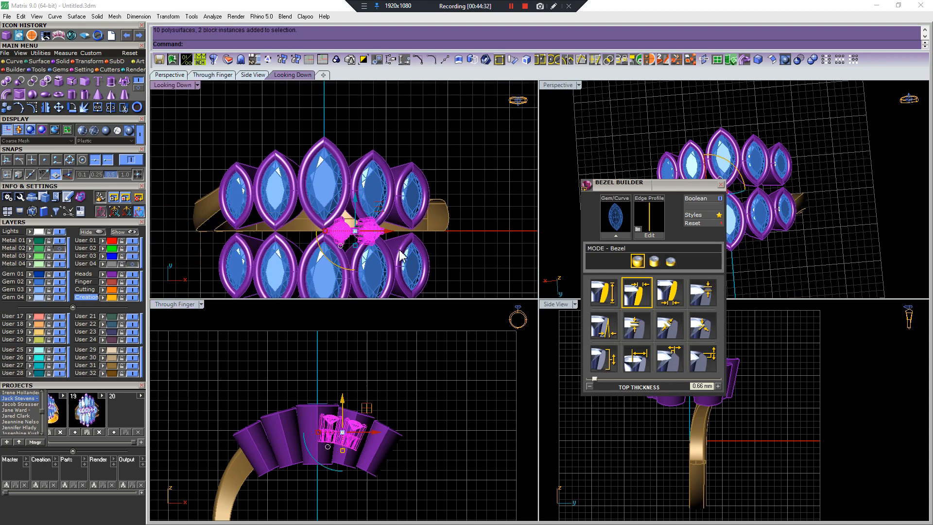
scroll(342, 436, up, 4)
key(F6)
click(338, 360)
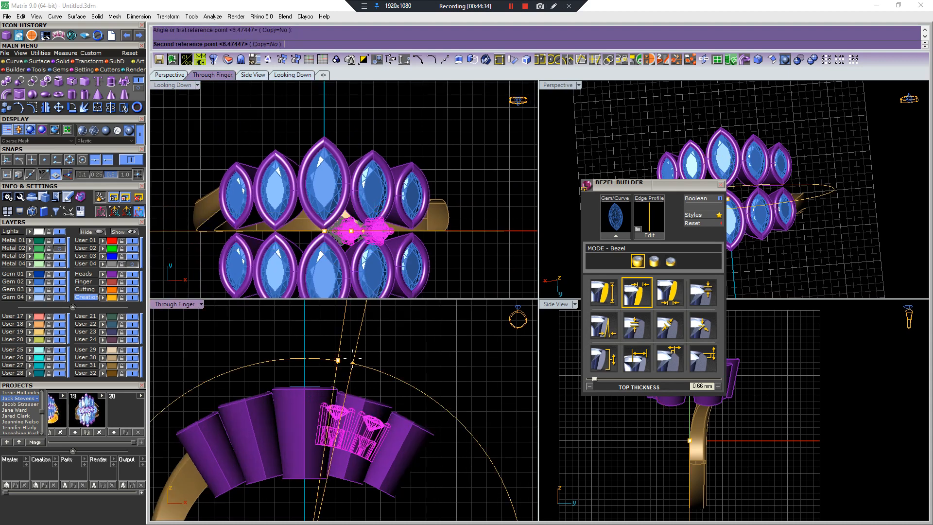
click(353, 362)
click(354, 357)
Delete both remaining accent heads and the outer round stone between the bezel rows
scroll(342, 257, up, 5)
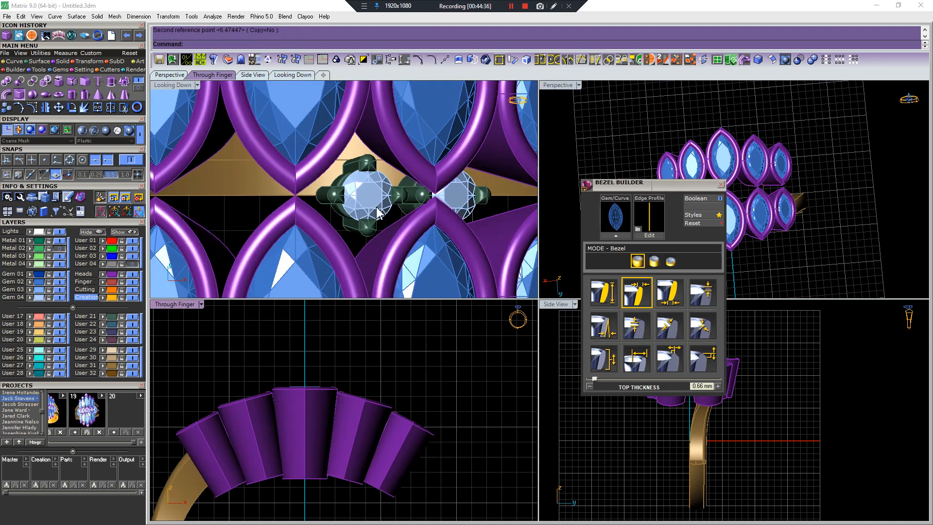
click(370, 168)
key(Delete)
click(471, 201)
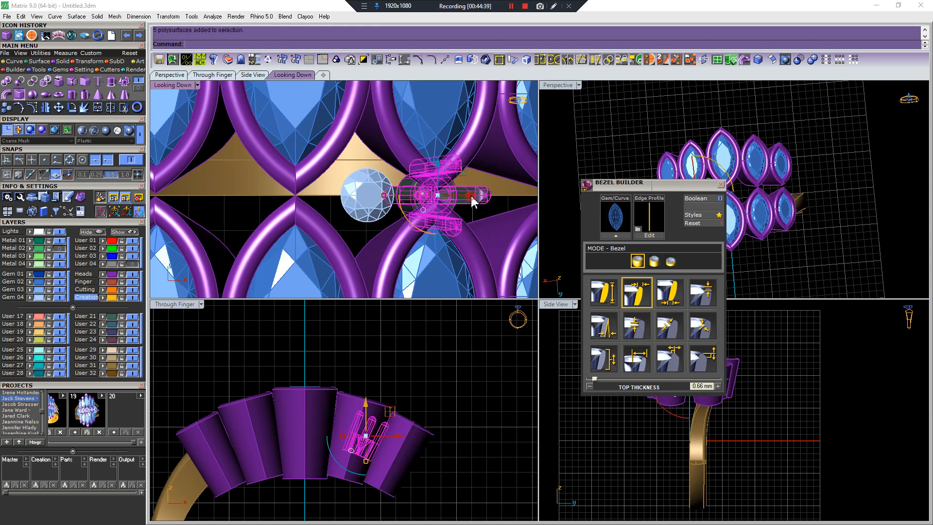
key(Delete)
Enlarge the remaining round accent stone to 2.5 x 2.5 with the Gem Positioner
click(382, 202)
right_click(382, 202)
click(401, 213)
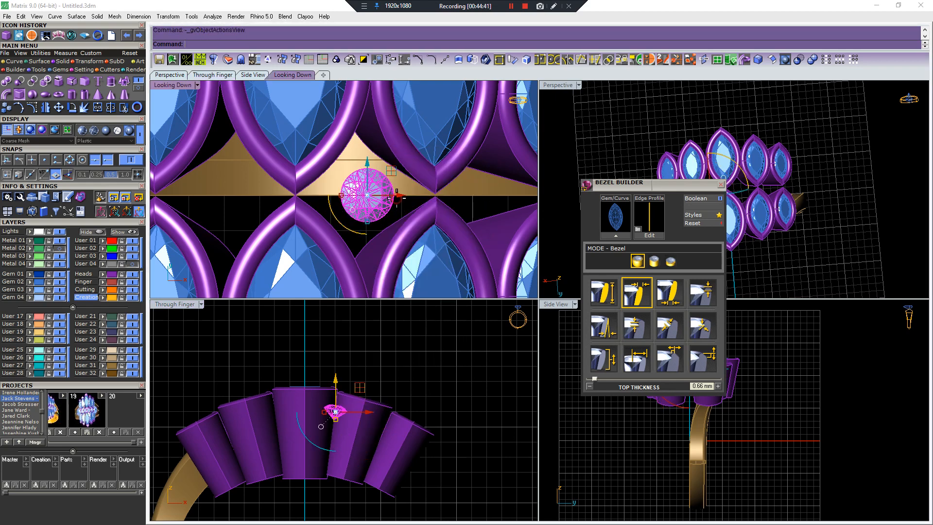
drag(344, 224, 329, 239)
scroll(337, 366, up, 2)
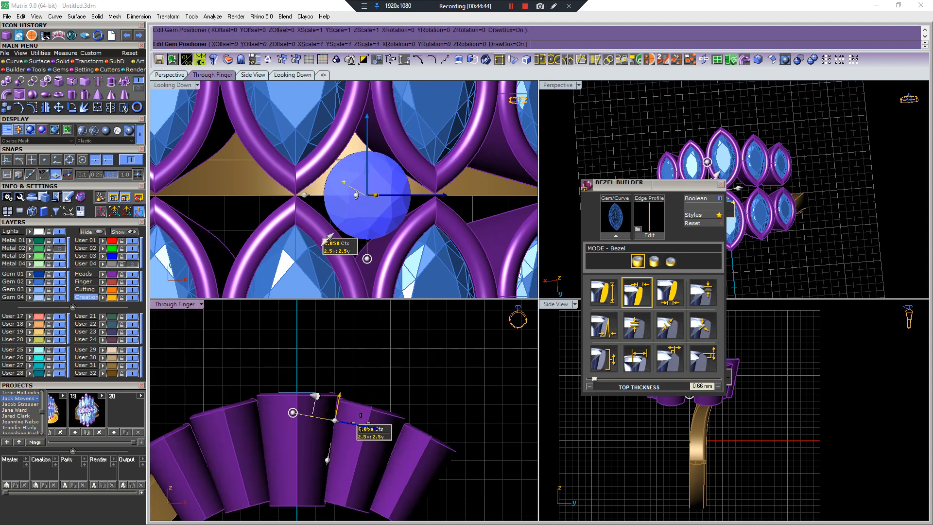
right_click(337, 364)
click(379, 202)
scroll(329, 426, up, 6)
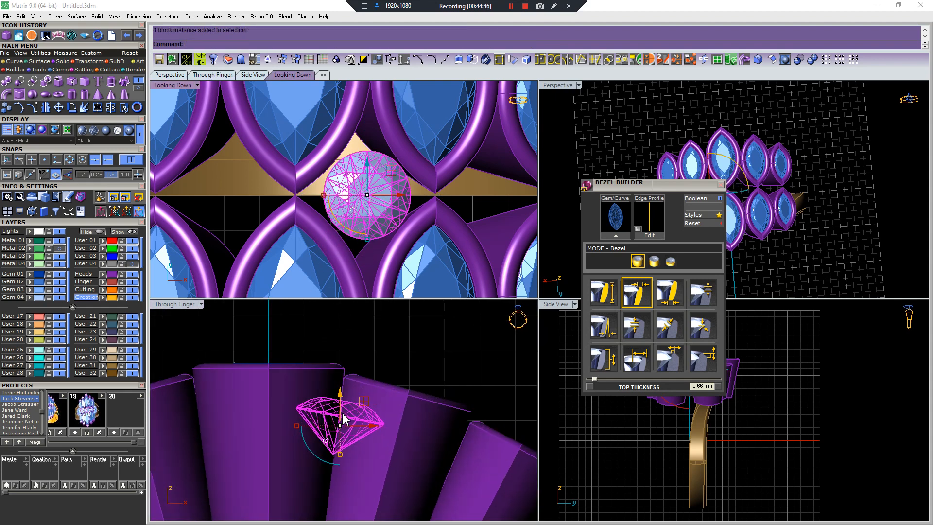
Rotate the round accent stone slightly counter-clockwise around the ring's centre, toward the middle bezel
drag(341, 414, 342, 406)
key(ctrl+z)
key(r)
click(391, 355)
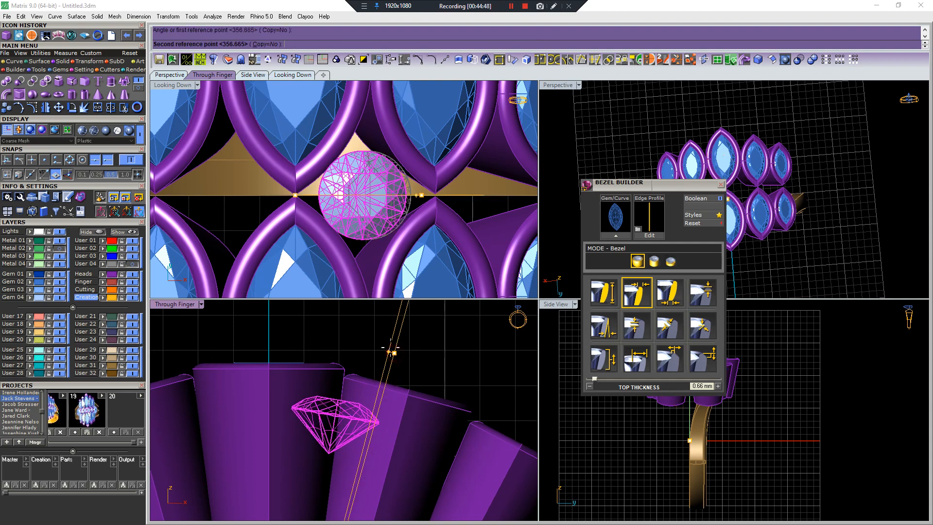
click(393, 350)
key(Escape)
Raise the round accent stone slightly so it sits higher between the neighbouring bezels
scroll(351, 224, down, 3)
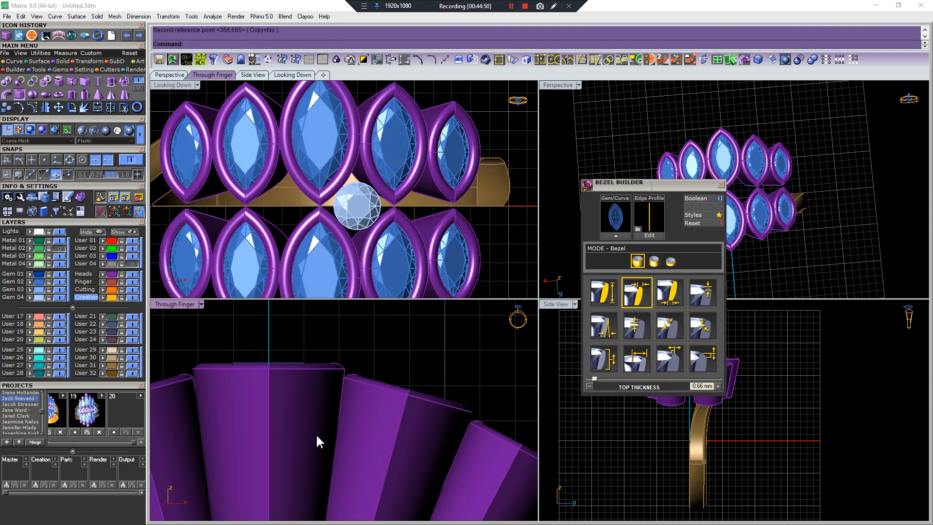
scroll(316, 389, down, 3)
drag(314, 368, 376, 467)
scroll(343, 418, up, 3)
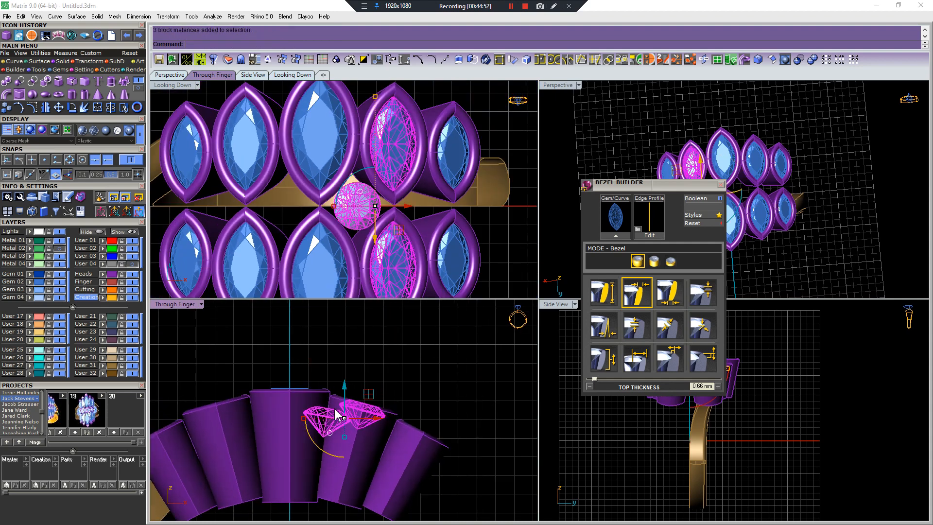
scroll(330, 417, up, 7)
click(329, 417)
click(293, 326)
drag(270, 326, 381, 495)
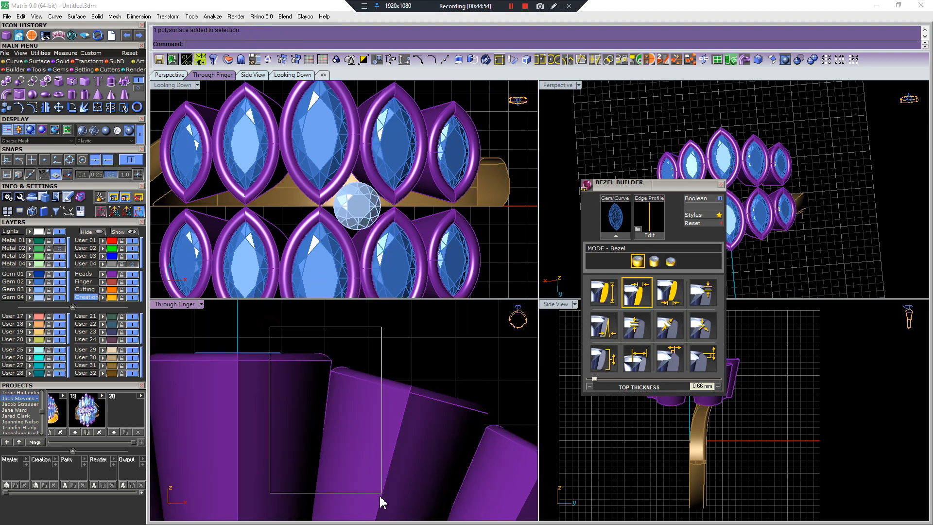
scroll(333, 448, down, 3)
drag(287, 357, 367, 506)
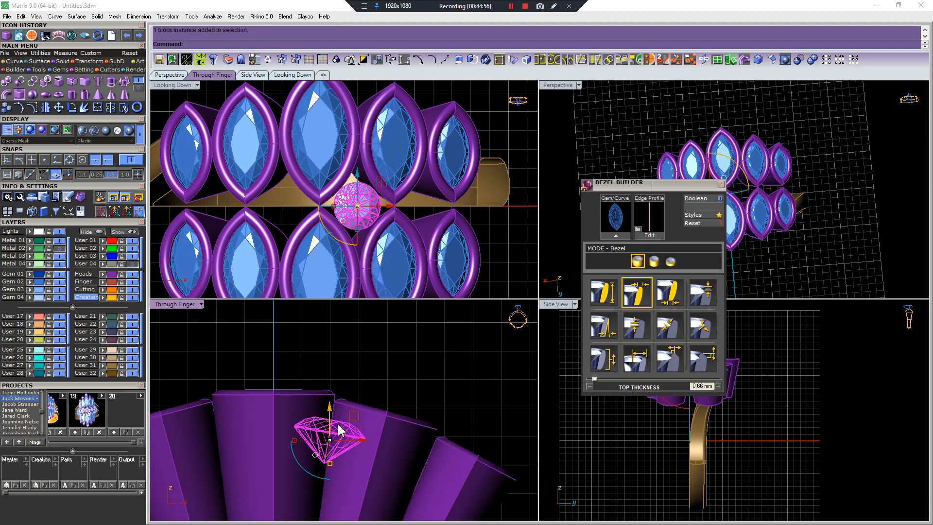
drag(339, 430, 335, 434)
scroll(372, 249, down, 6)
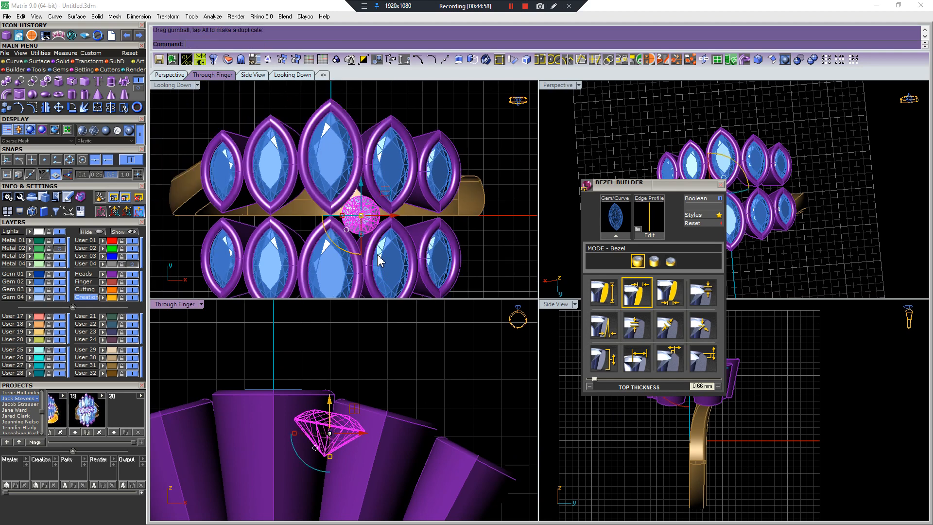
Mirror the round accent stone across the ring's vertical centre line to the left side
key(ctrl+m)
click(346, 164)
click(347, 200)
scroll(336, 225, up, 2)
Rotate a copy of the mirrored accent stone around the ring's centre into the outer left gap between the bezel rows
click(334, 227)
scroll(304, 383, down, 8)
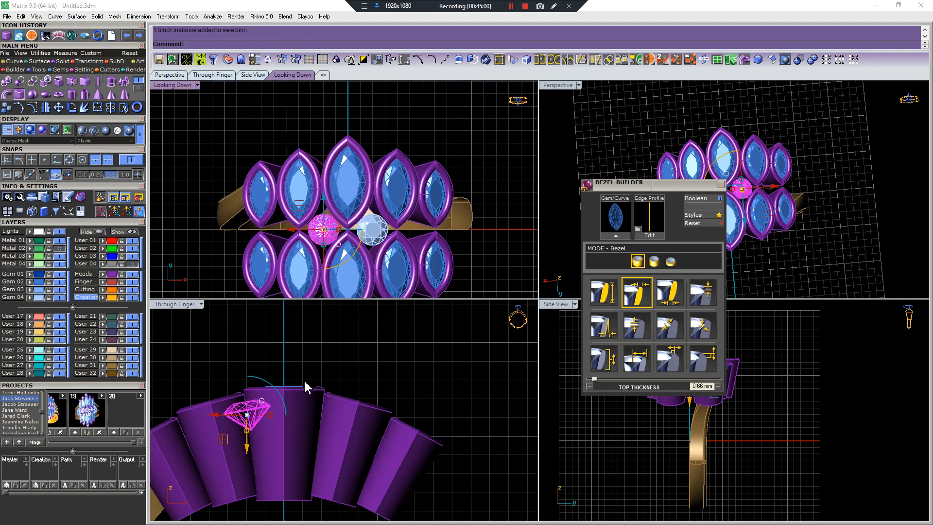
key(ctrl+r)
click(274, 367)
key(alt)
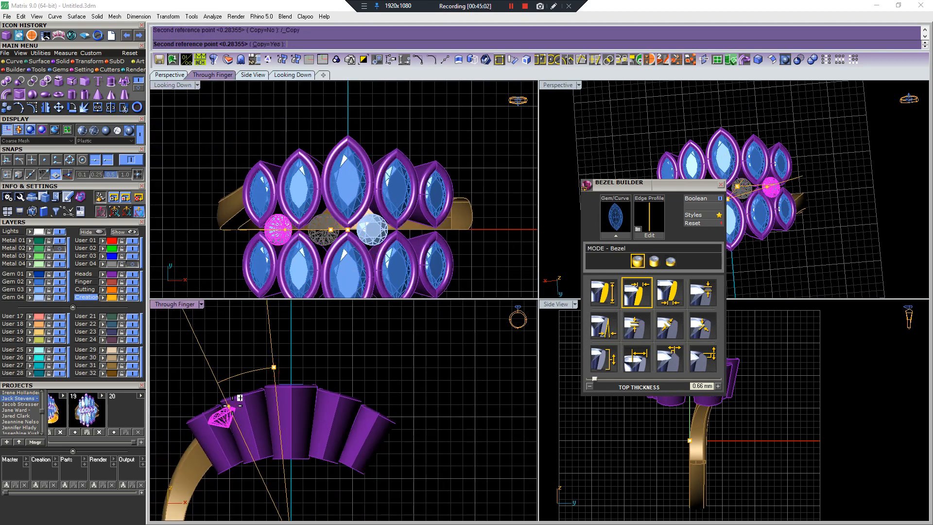
click(233, 409)
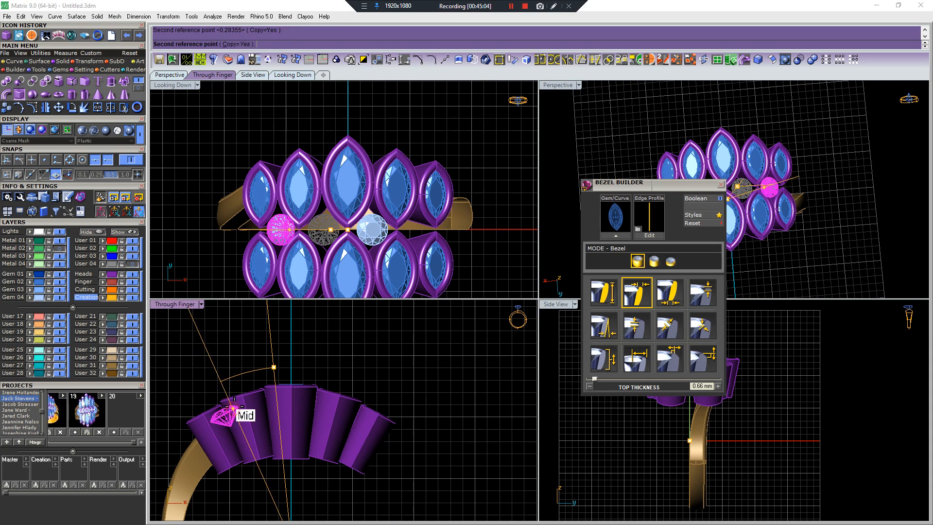
right_click(233, 410)
Close the Bezel Builder and examine how the round accent stones fit between the two bezel rows
scroll(307, 206, up, 4)
right_drag(318, 255, 394, 193)
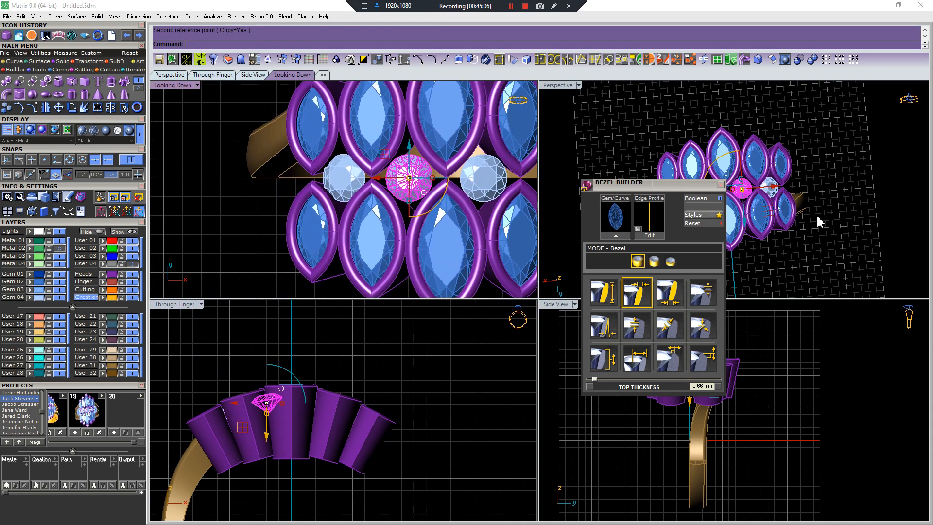
click(720, 187)
scroll(744, 199, up, 5)
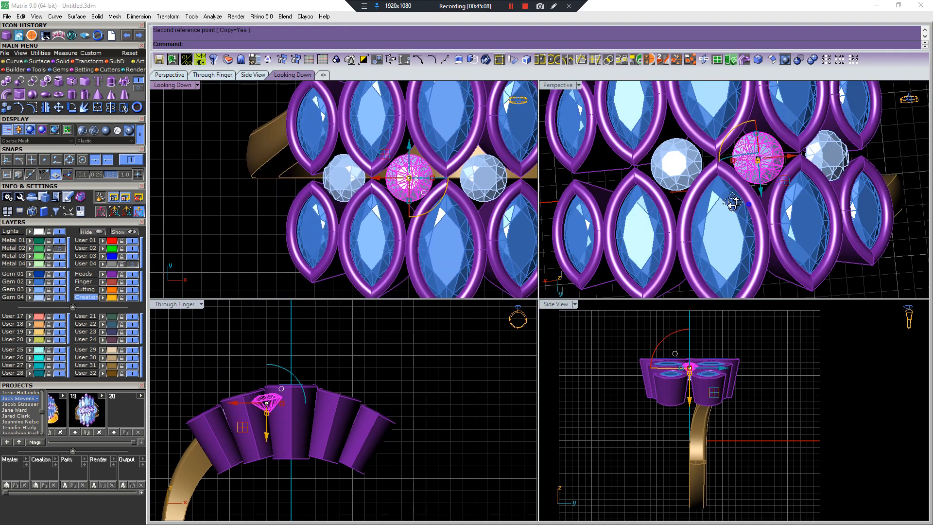
right_drag(744, 199, 760, 227)
scroll(775, 220, up, 5)
scroll(723, 171, down, 6)
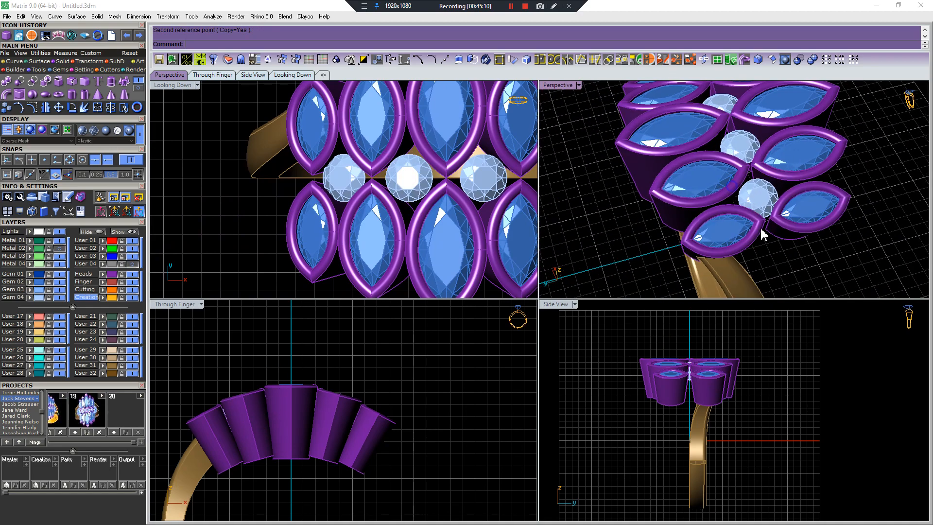
scroll(750, 160, up, 6)
mouse_move(750, 160)
right_down()
mouse_move(828, 204)
mouse_move(825, 224)
mouse_move(764, 209)
mouse_move(745, 170)
right_up()
scroll(828, 204, down, 5)
scroll(748, 176, up, 3)
scroll(729, 195, up, 3)
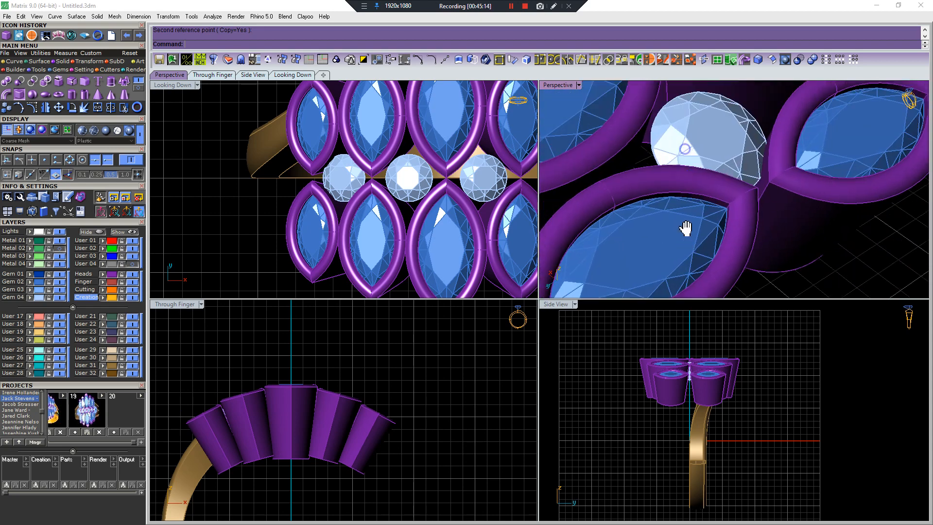
Reduce the outer left accent stone to 2.2 x 2.2 with the Gem Positioner
click(707, 166)
key(F6)
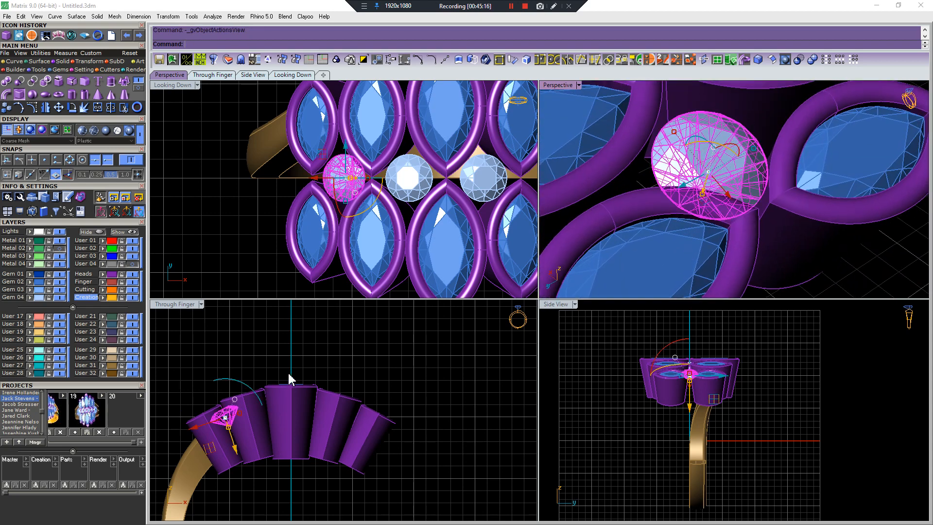
click(332, 323)
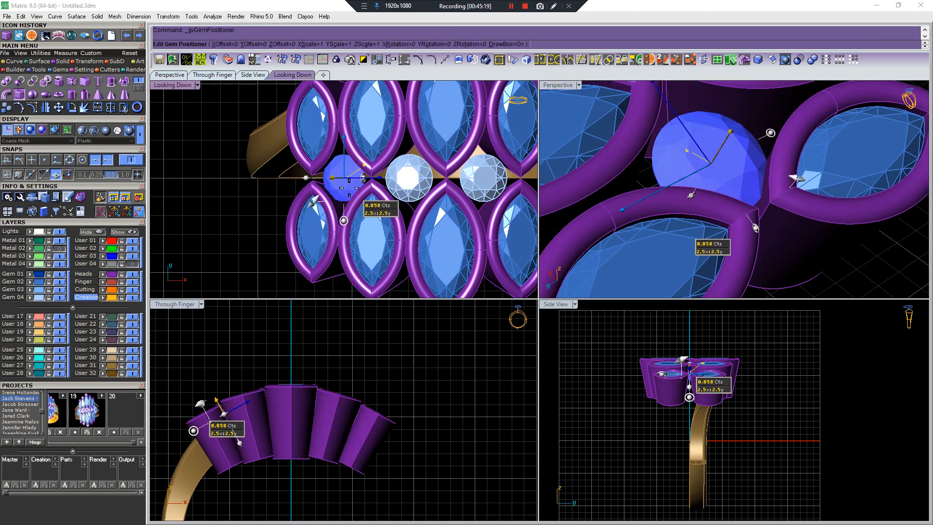
drag(291, 214, 298, 209)
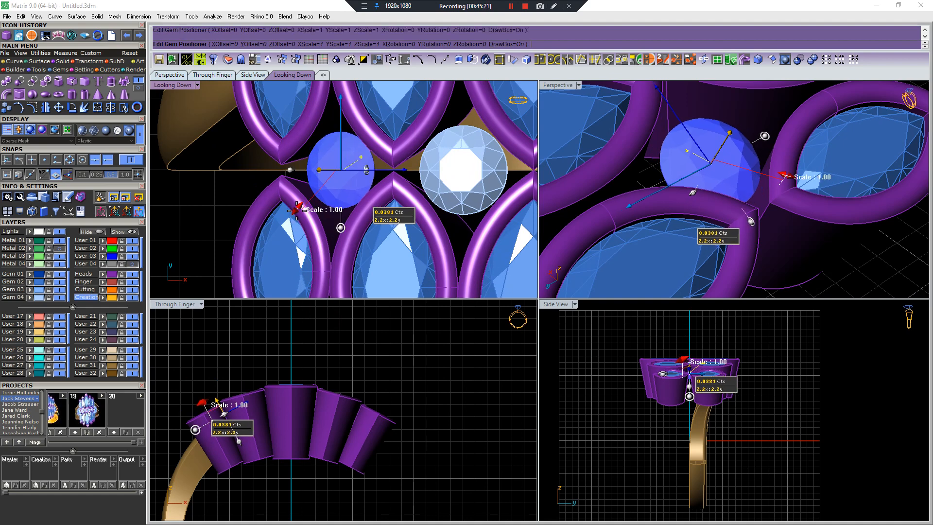
right_click(356, 193)
scroll(356, 193, down, 5)
scroll(313, 196, up, 5)
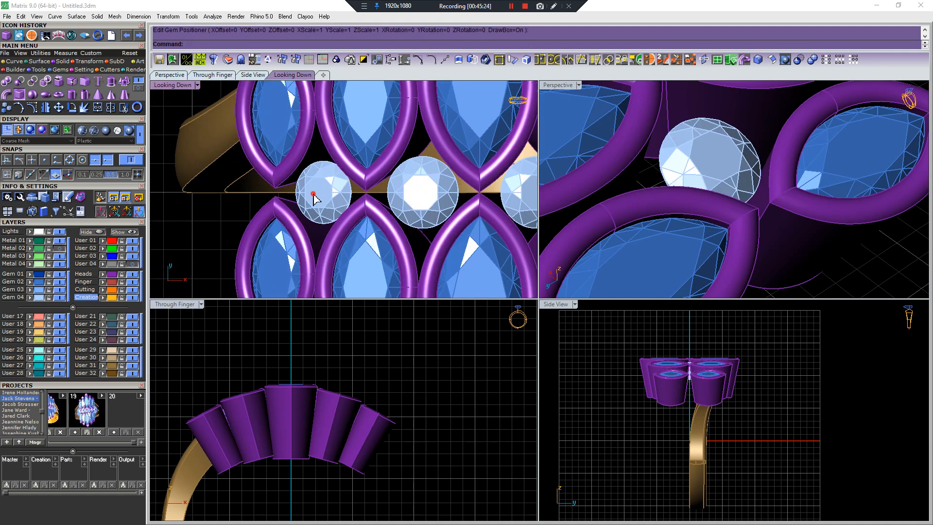
Raise the outer left accent stone slightly between its neighbouring bezels
click(313, 197)
scroll(214, 443, up, 2)
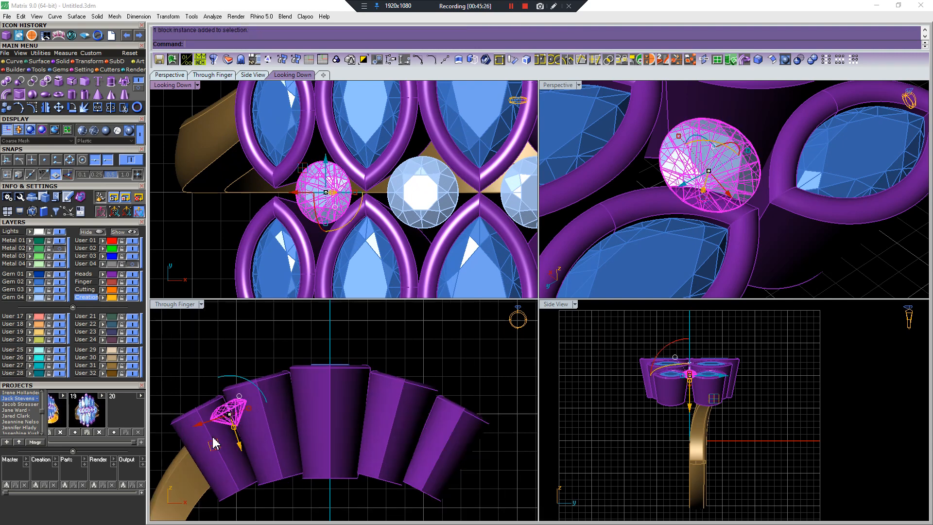
scroll(222, 420, up, 3)
drag(225, 395, 226, 395)
scroll(328, 218, down, 3)
Build a four-prong head for the outer left accent stone, with prongs at the sides, top and bottom
key(F6)
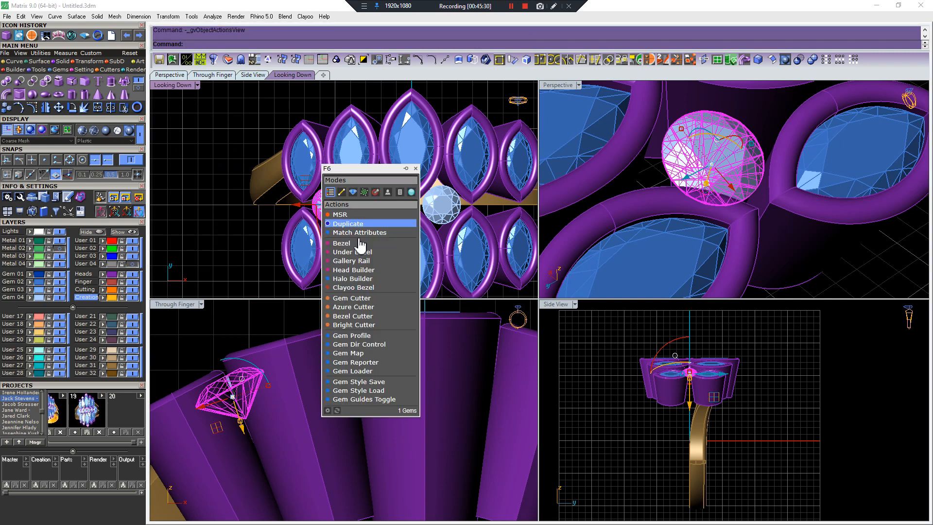
click(353, 270)
scroll(335, 141, up, 3)
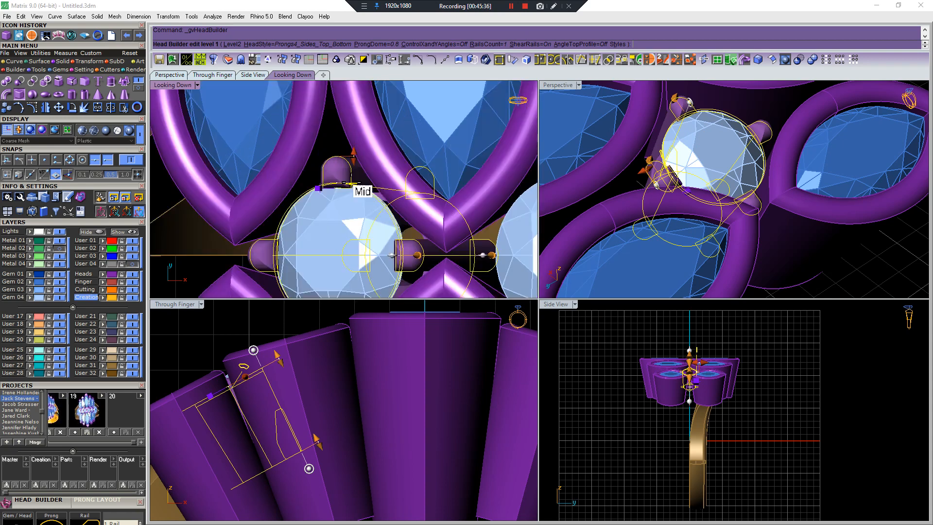
mouse_move(355, 150)
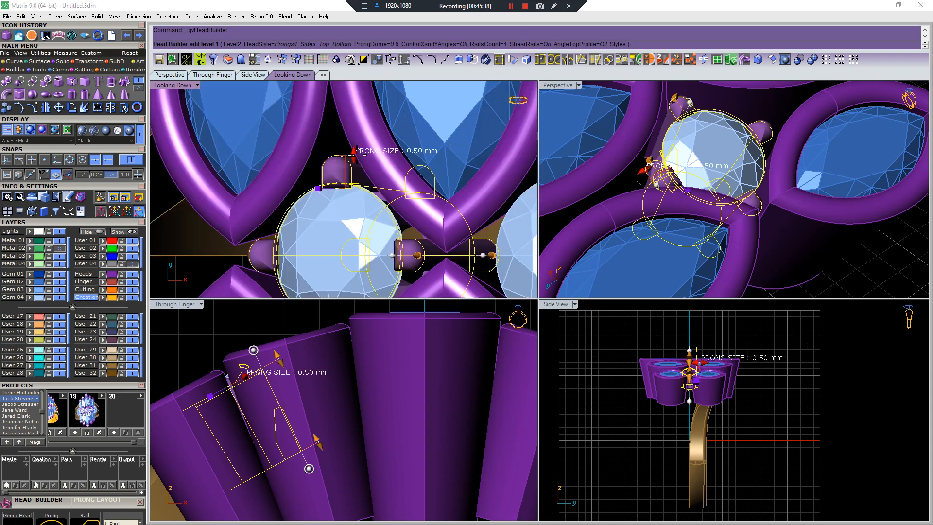
key(Return)
Create a matching head on the inner left accent stone using the outer stone's head style
click(373, 207)
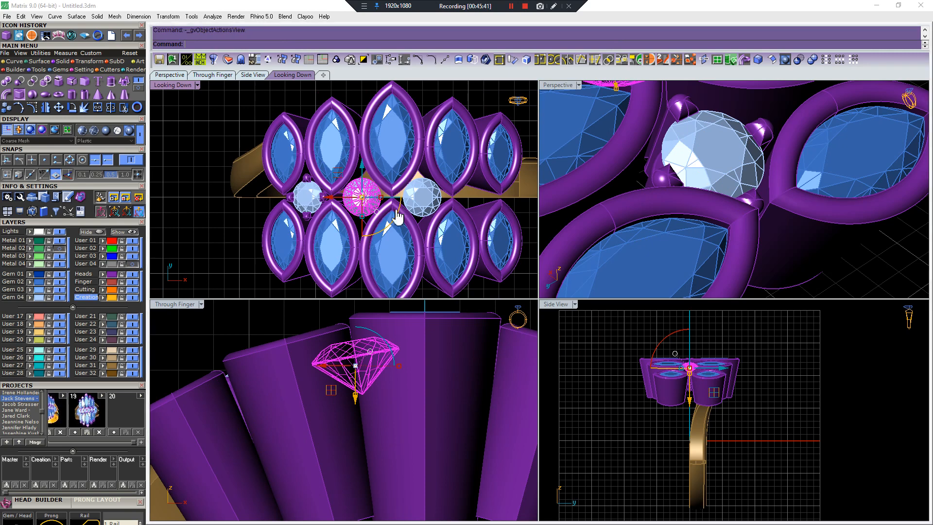
click(398, 217)
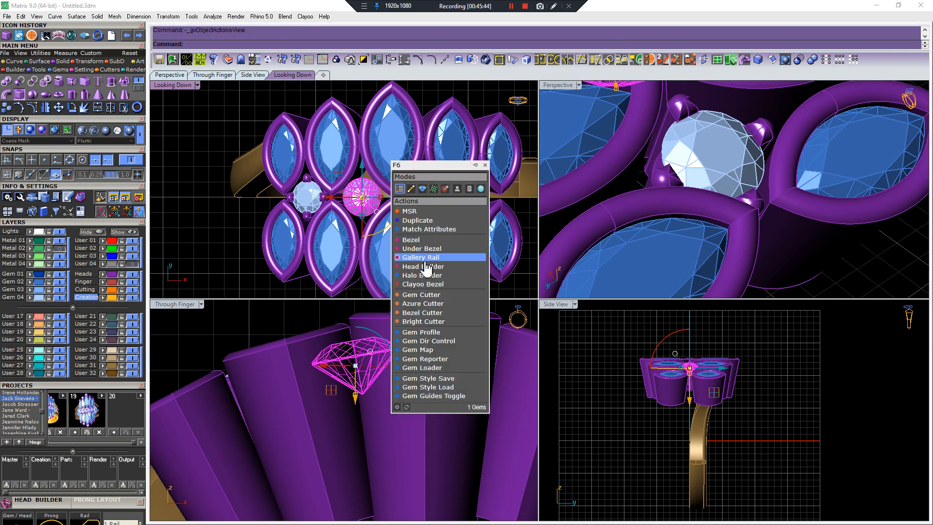
click(426, 267)
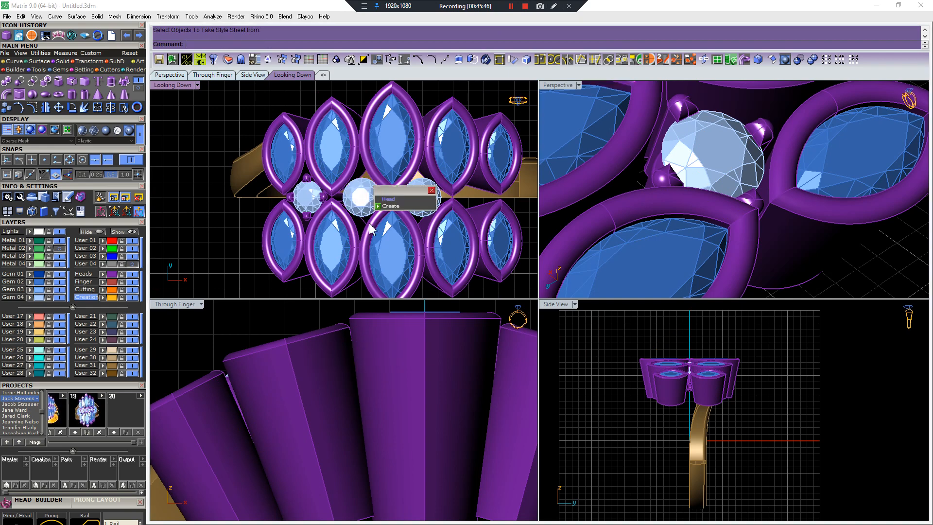
click(394, 207)
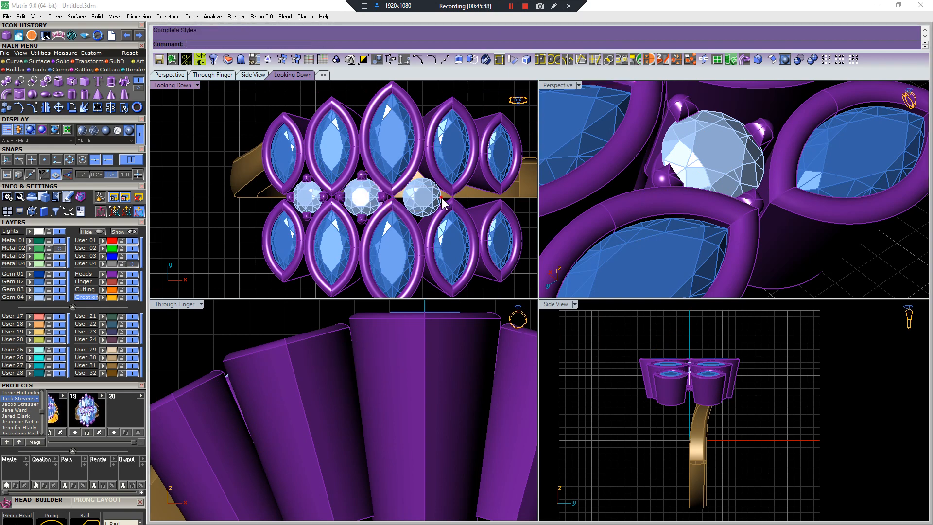
Delete the right accent stone without a head and mirror both left stones with their heads across the ring's vertical centre line
key(Delete)
drag(208, 169, 402, 244)
scroll(393, 223, down, 6)
key(ctrl+m)
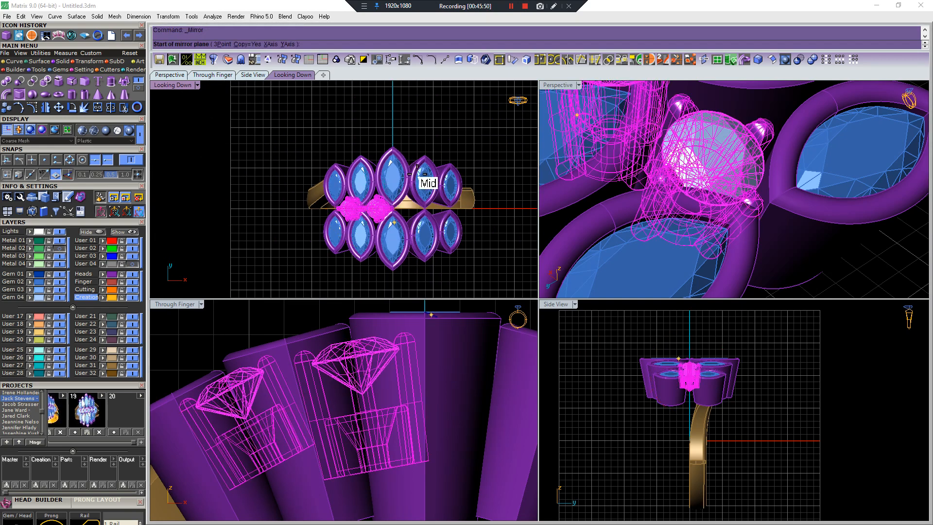
text(0)
key(Return)
click(417, 148)
scroll(411, 167, down, 2)
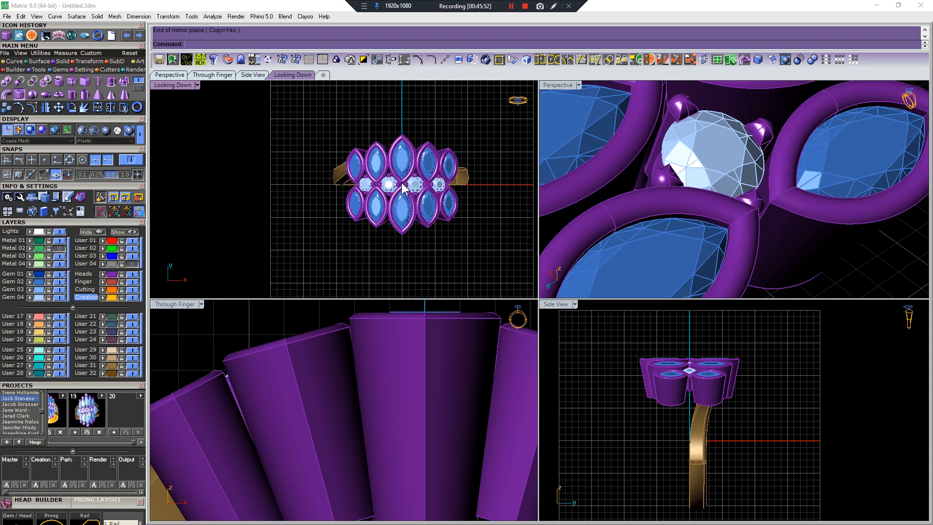
scroll(783, 151, down, 8)
right_drag(780, 156, 786, 209)
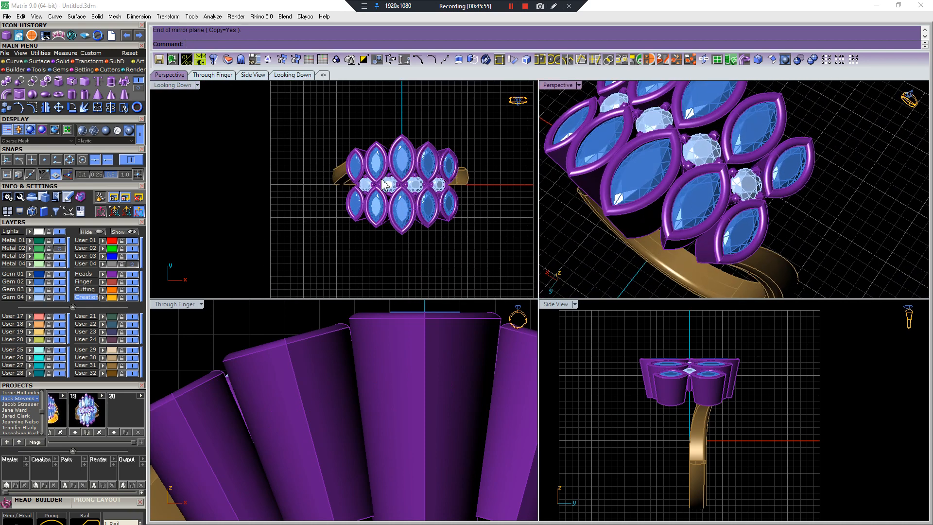
Cut the shank along a vertical line from the origin through its base and delete the right half
scroll(423, 362, down, 13)
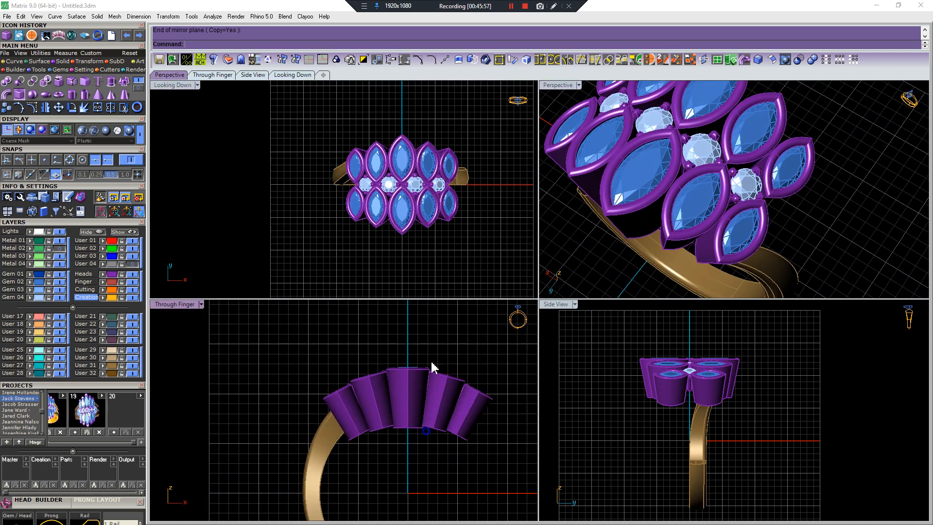
right_drag(431, 369, 433, 301)
key(ctrl+l)
text(0)
key(Return)
scroll(424, 417, up, 4)
right_drag(402, 481, 390, 421)
click(401, 478)
key(Return)
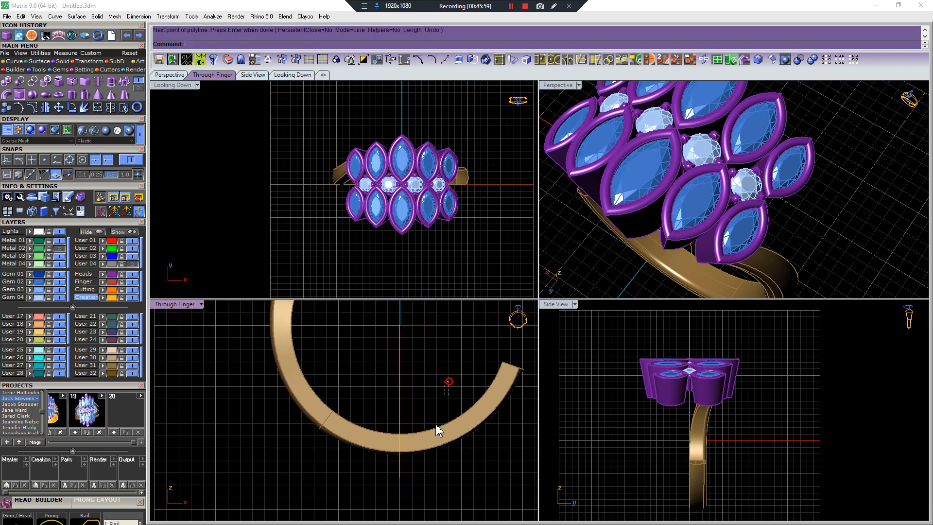
drag(461, 356, 446, 466)
key(Delete)
scroll(446, 465, down, 6)
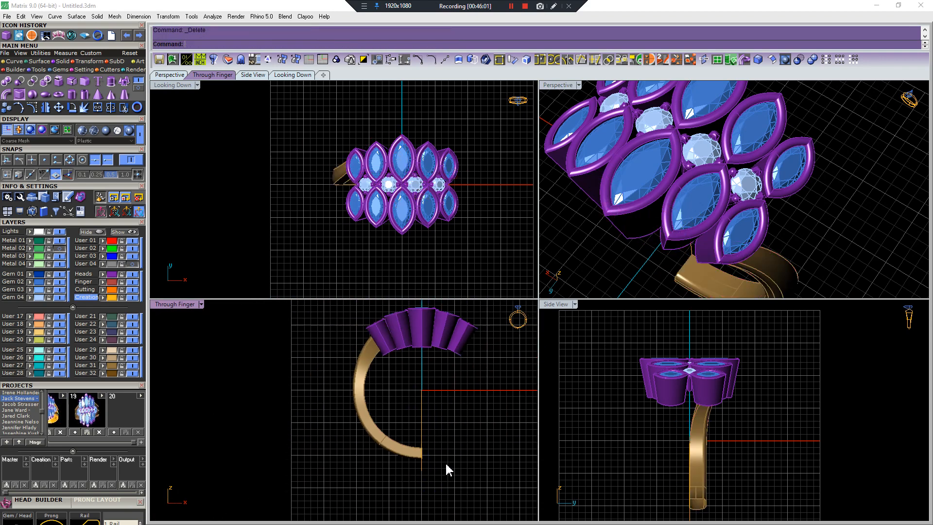
Mirror the remaining left half of the shank across the vertical centre line to complete the band
right_drag(392, 386, 368, 415)
drag(365, 415, 308, 460)
key(ctrl+m)
click(400, 319)
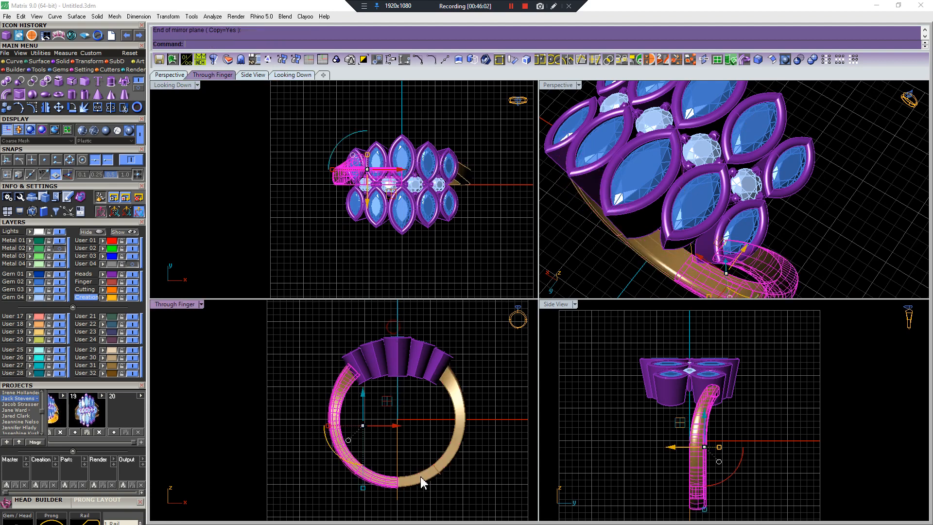
click(375, 390)
right_drag(398, 364, 389, 382)
right_drag(601, 208, 698, 187)
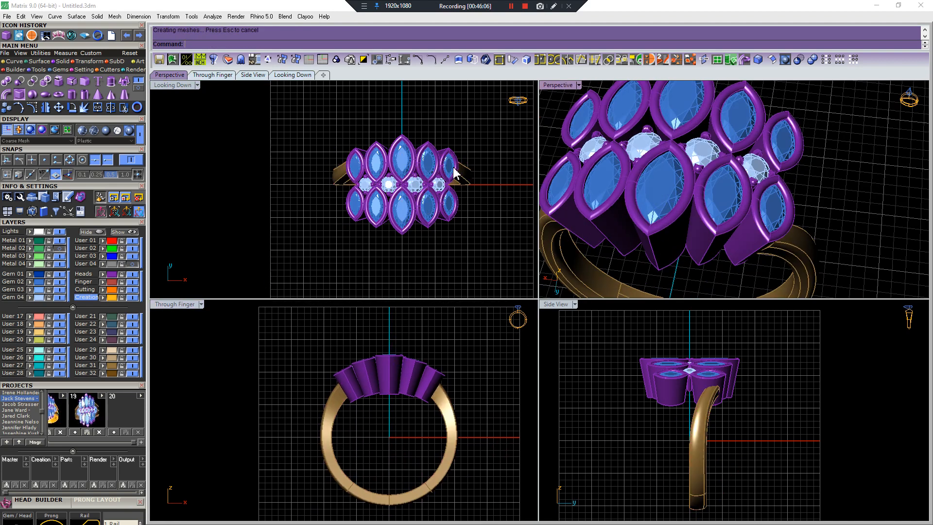
Save the complete ring with all its stones and heads in project slot 20
click(308, 287)
key(ctrl+a)
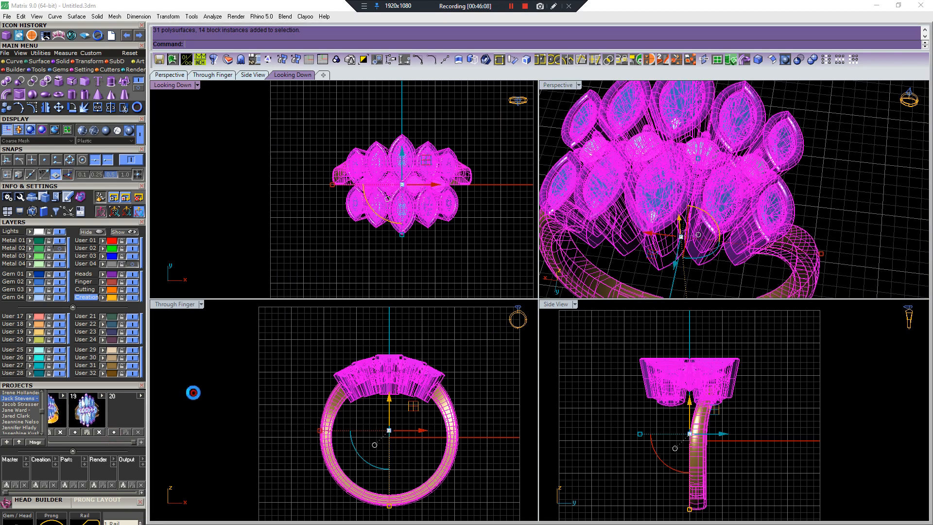
click(193, 393)
Try to trim all the heads at once with the Cut Ring Rail command
right_click(112, 275)
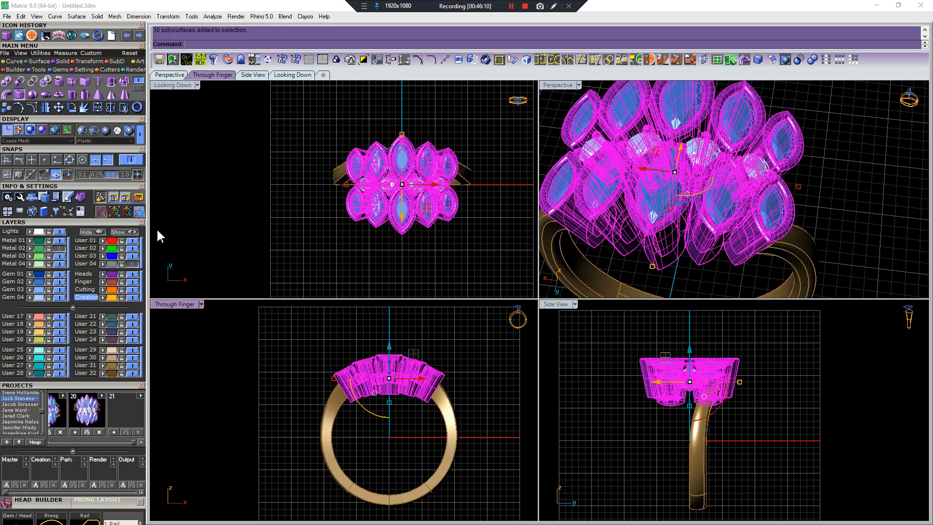
click(649, 59)
key(Escape)
scroll(387, 377, up, 3)
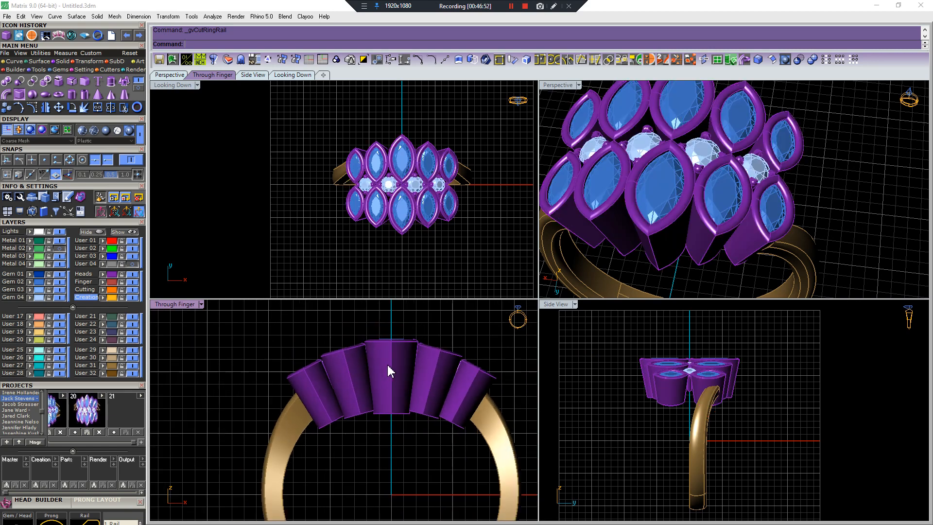
scroll(387, 371, down, 3)
scroll(507, 258, up, 3)
scroll(693, 203, down, 3)
scroll(693, 204, down, 2)
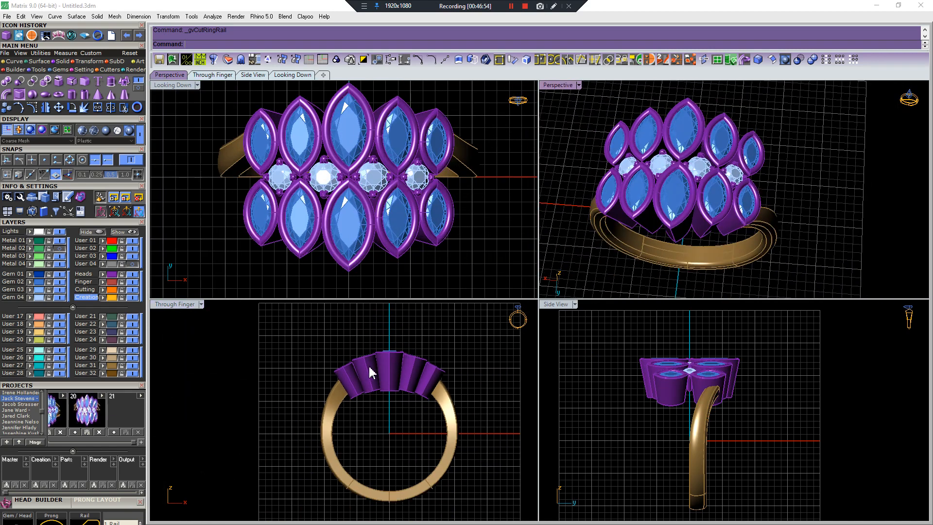
Delete the marquise and accent stones with their heads on the right of the central marquise pair
scroll(374, 371, up, 5)
click(393, 422)
key(Delete)
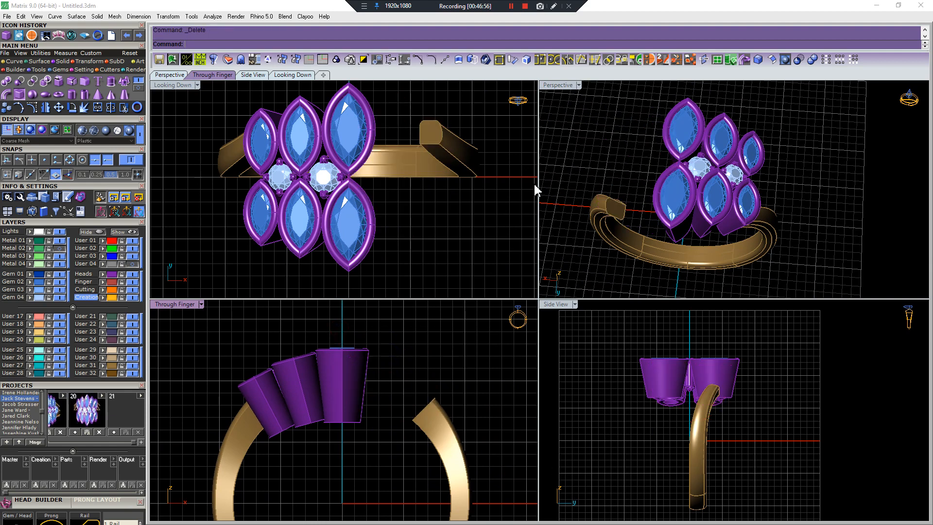
Raise the inner left accent stone and its head slightly between the marquise bezels
scroll(374, 175, up, 5)
scroll(690, 166, up, 5)
right_drag(693, 147, 665, 148)
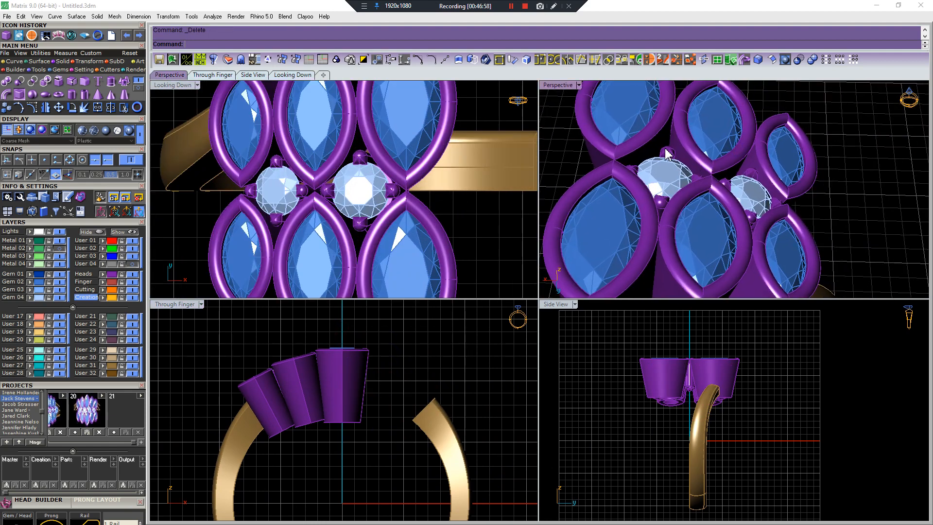
click(665, 168)
key(Escape)
scroll(325, 104, down, 4)
right_drag(325, 105, 323, 175)
scroll(319, 116, down, 3)
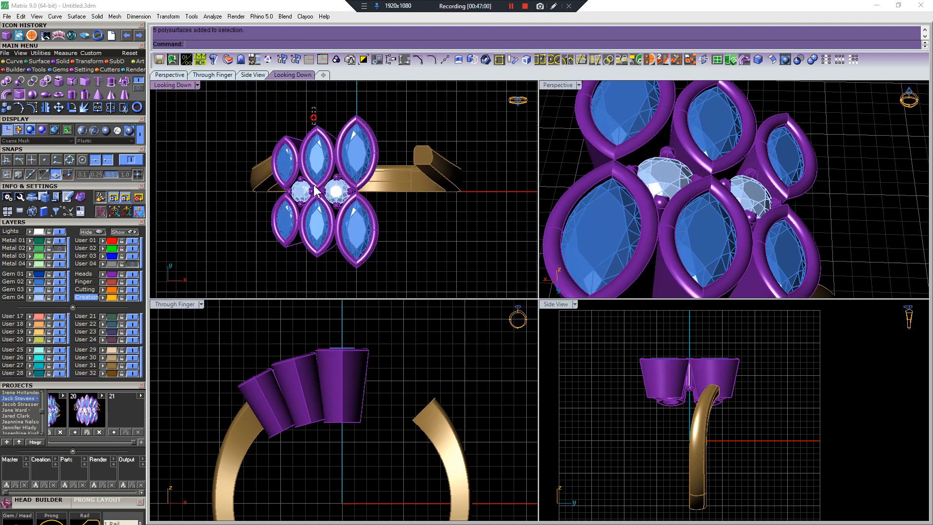
drag(315, 111, 365, 233)
scroll(322, 339, up, 5)
drag(325, 429, 323, 418)
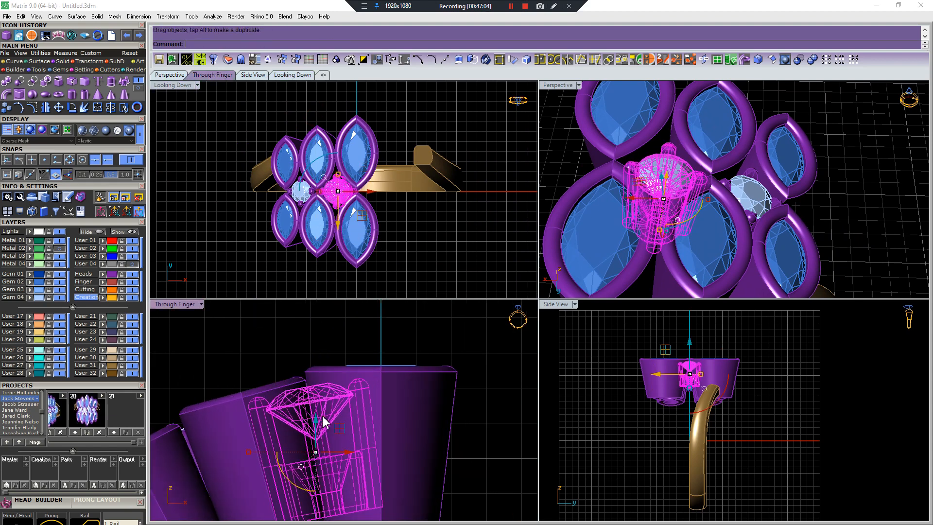
scroll(323, 417, down, 6)
click(358, 386)
right_drag(628, 217, 632, 287)
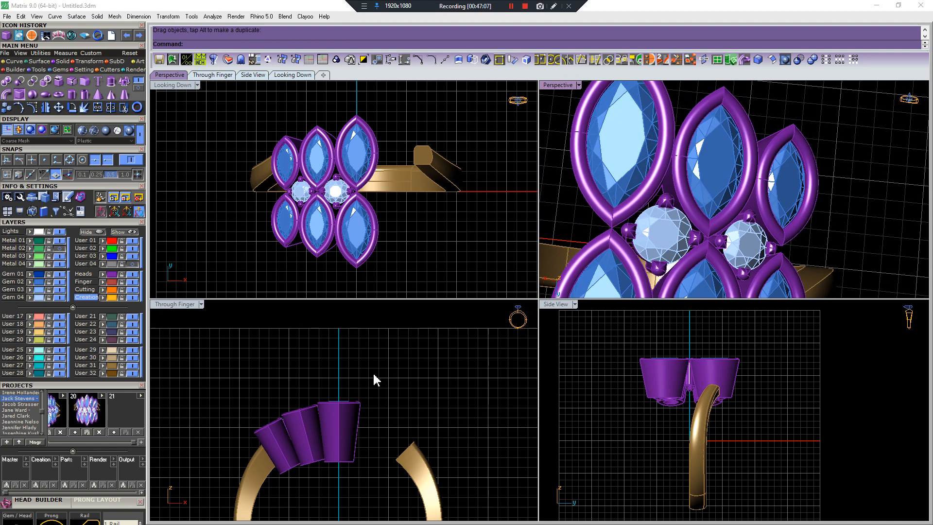
Rotate the inner left accent stone and its head slightly around the ring's origin in the Through Finger view
drag(285, 382, 389, 516)
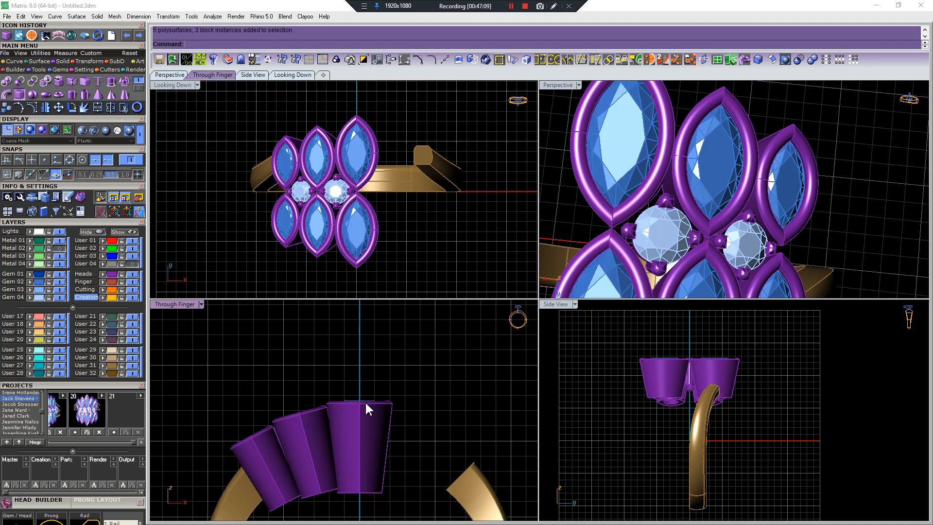
scroll(325, 401, up, 5)
scroll(258, 396, down, 5)
drag(313, 413, 299, 360)
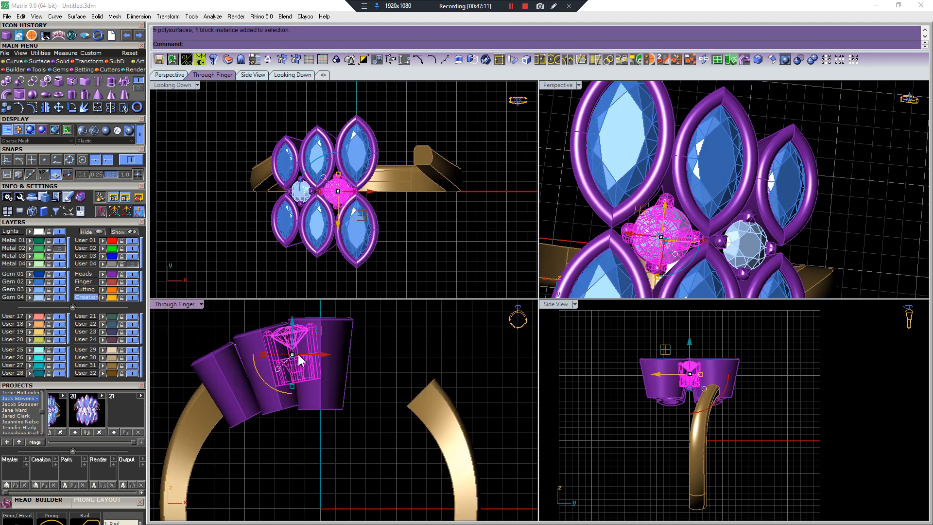
scroll(311, 402, up, 3)
scroll(334, 199, up, 6)
right_click(348, 402)
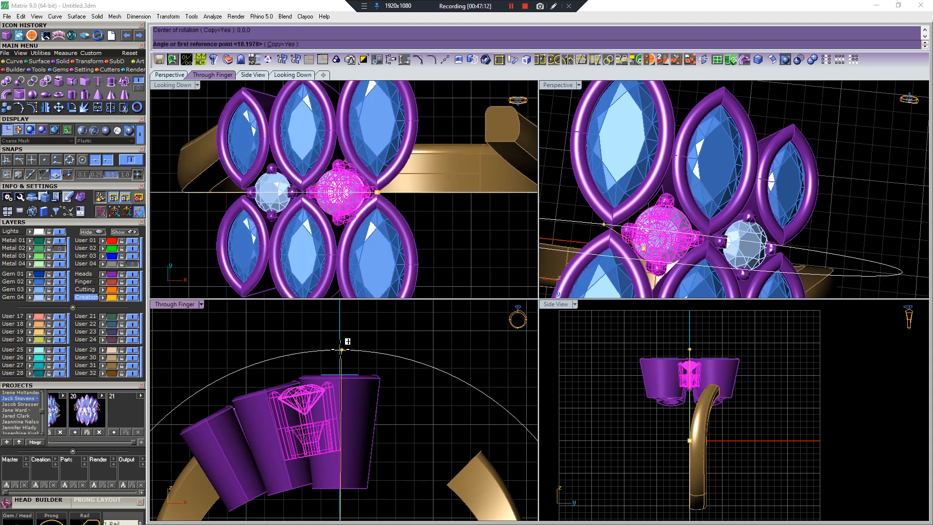
click(339, 349)
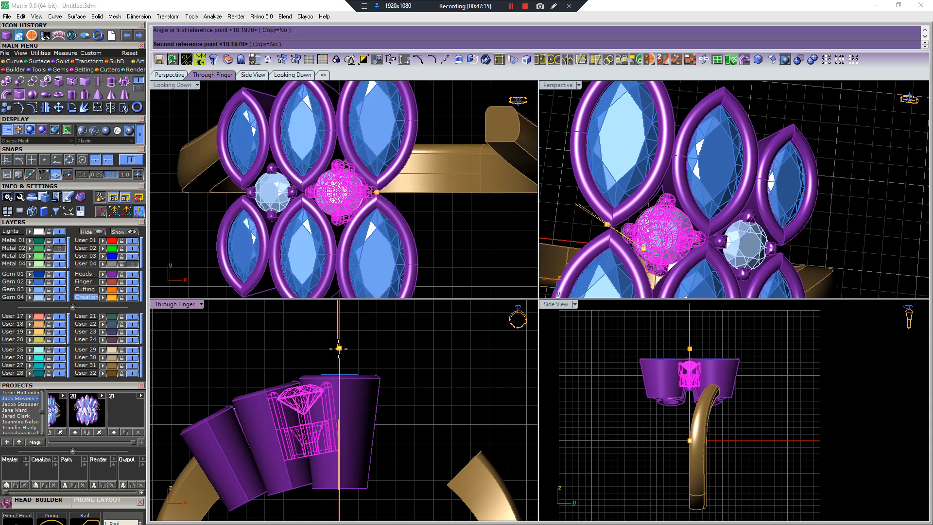
click(339, 356)
scroll(302, 381, down, 4)
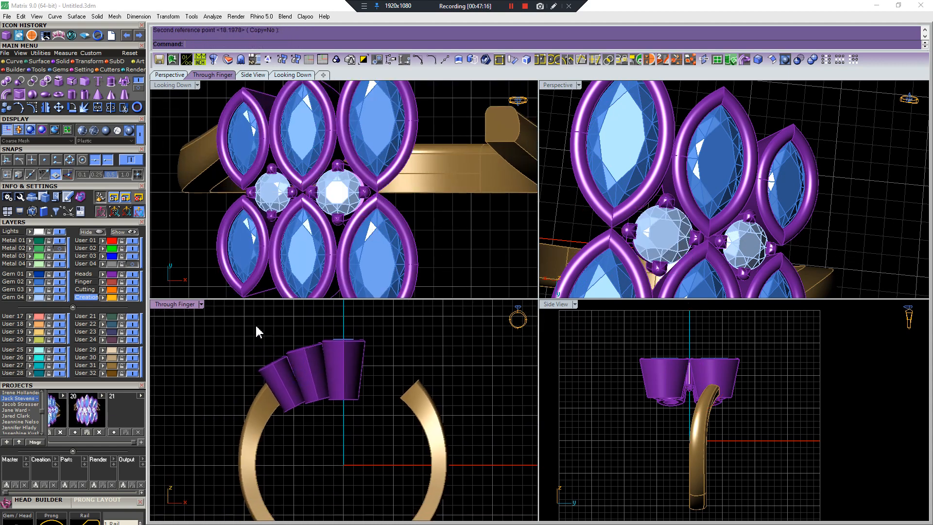
Import the finger rail curve from project slot 1
drag(313, 404, 314, 384)
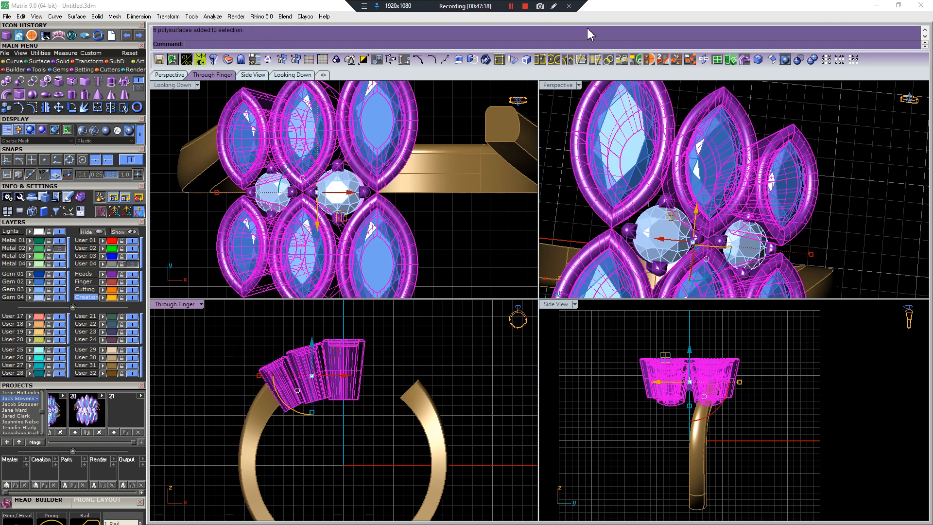
key(Escape)
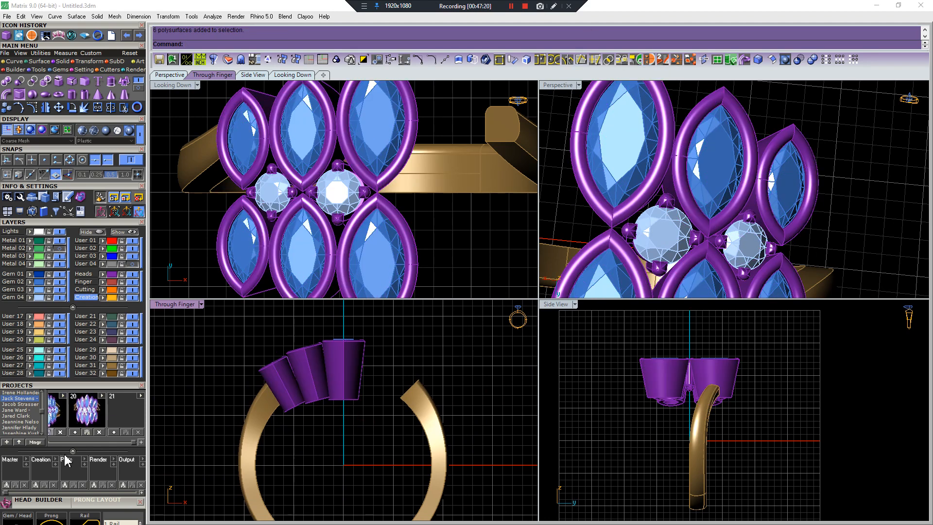
drag(134, 442, 33, 430)
click(68, 417)
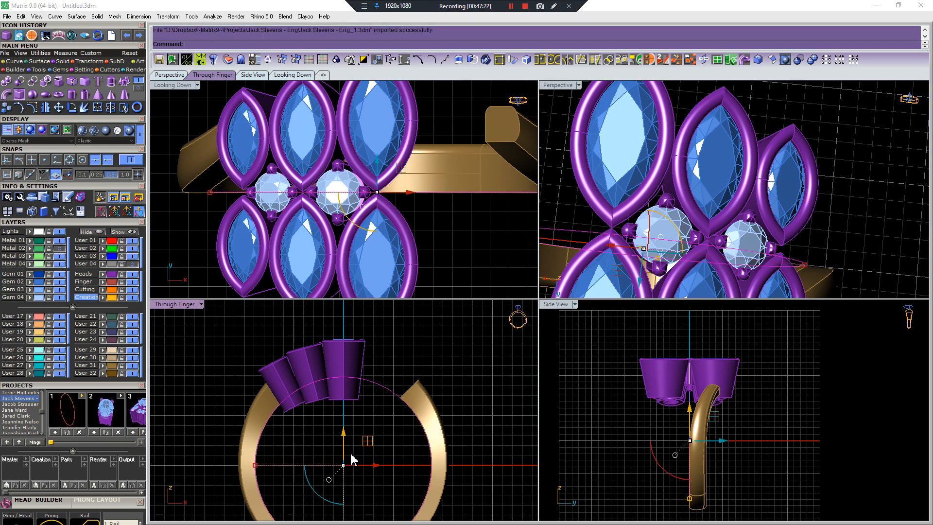
Trim the undersides of the six marquise bezels and the accent heads to the finger rail with Cut Ring Rail
drag(292, 394, 290, 392)
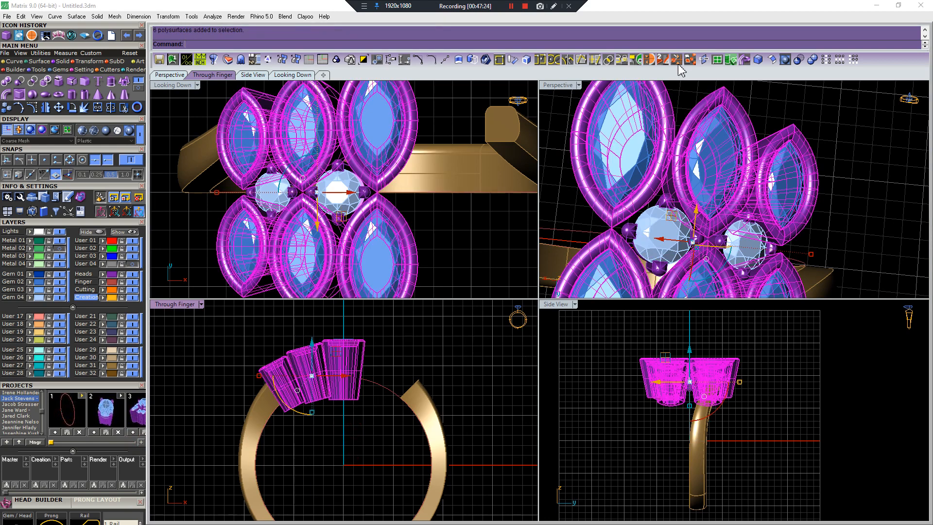
click(650, 60)
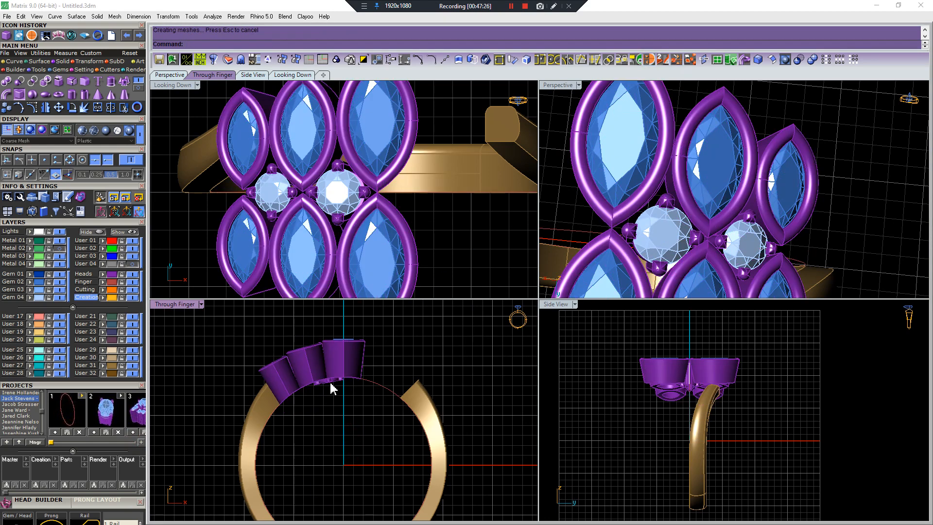
scroll(349, 399, up, 5)
drag(349, 399, 329, 388)
right_click(341, 412)
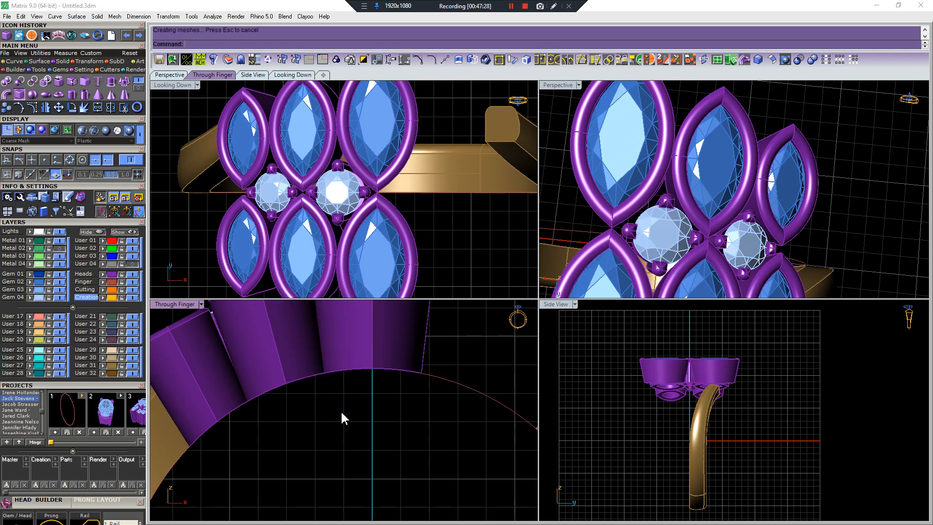
Fillet the lower outer edges of the central and middle bezels in the upper marquise row with a 0.2 radius
scroll(396, 378, down, 6)
scroll(690, 186, down, 6)
right_drag(697, 212, 650, 158)
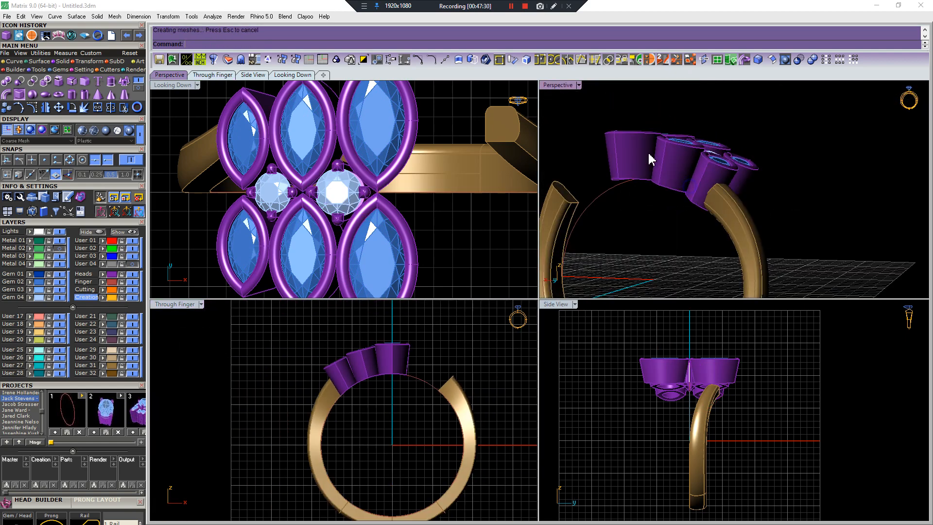
click(759, 60)
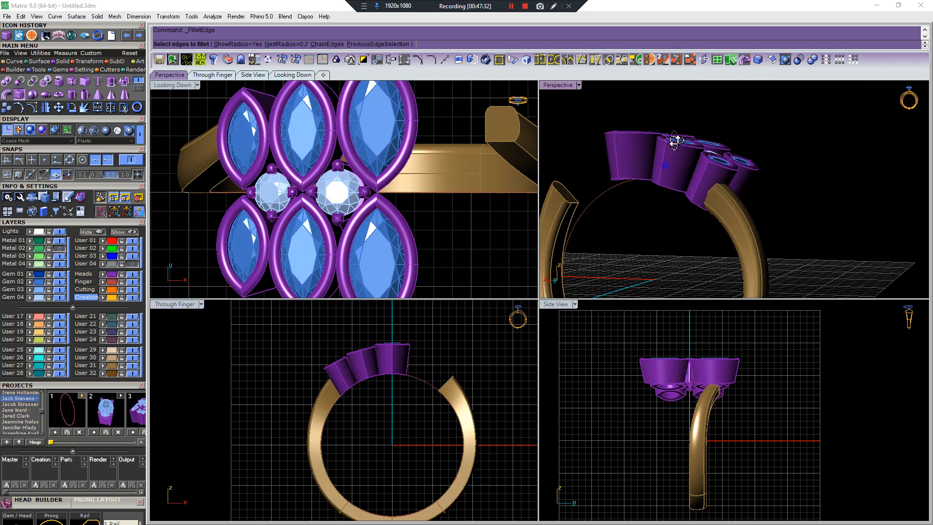
scroll(647, 146, up, 5)
click(611, 142)
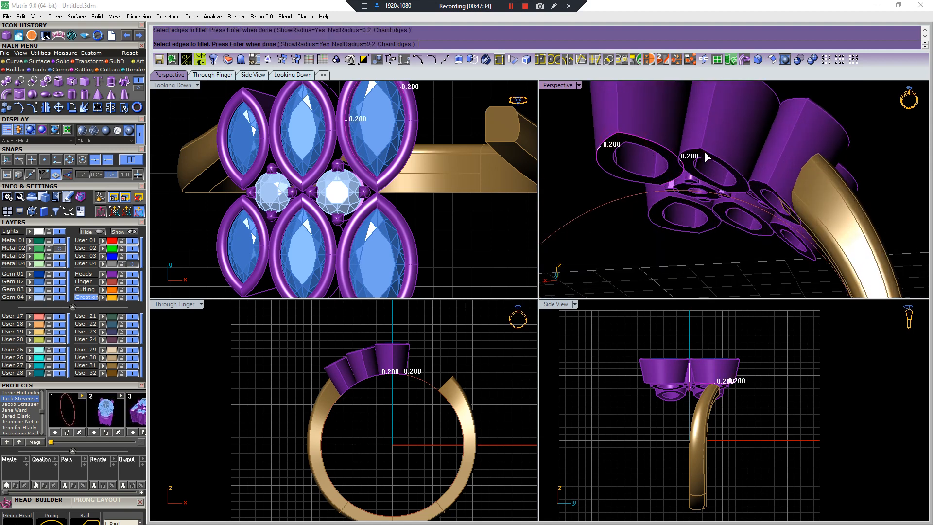
click(690, 151)
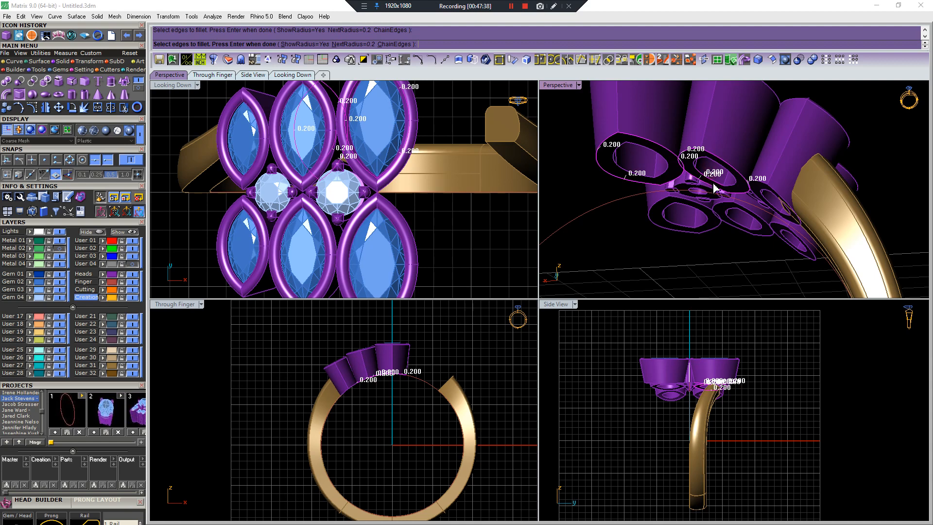
scroll(714, 185, down, 2)
key(Return)
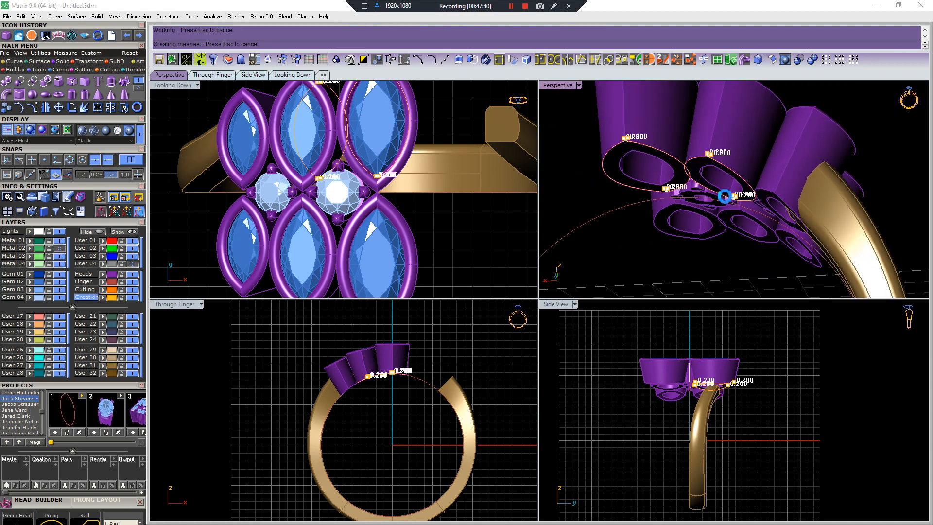
Fillet the lower outer edges of the outermost bezel in the upper marquise row with a 0.2 radius
key(Return)
click(786, 200)
click(768, 190)
scroll(778, 197, up, 5)
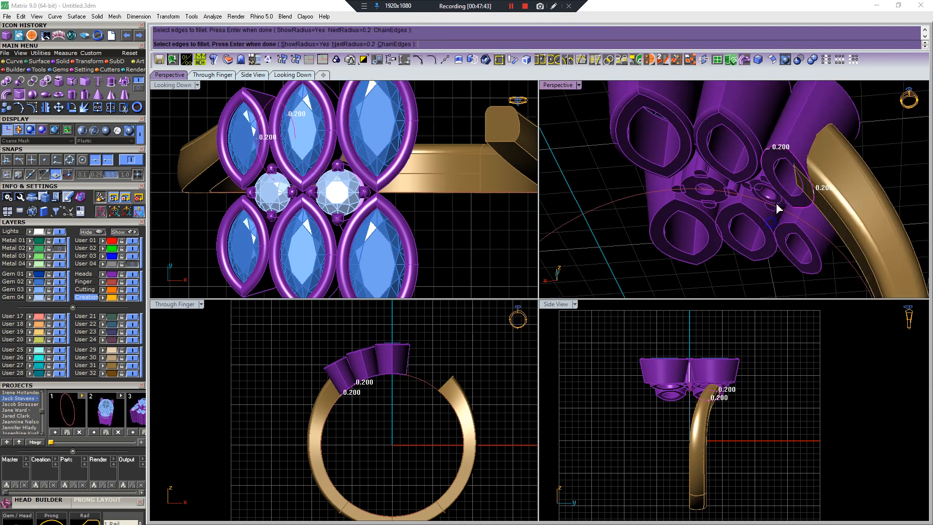
key(Return)
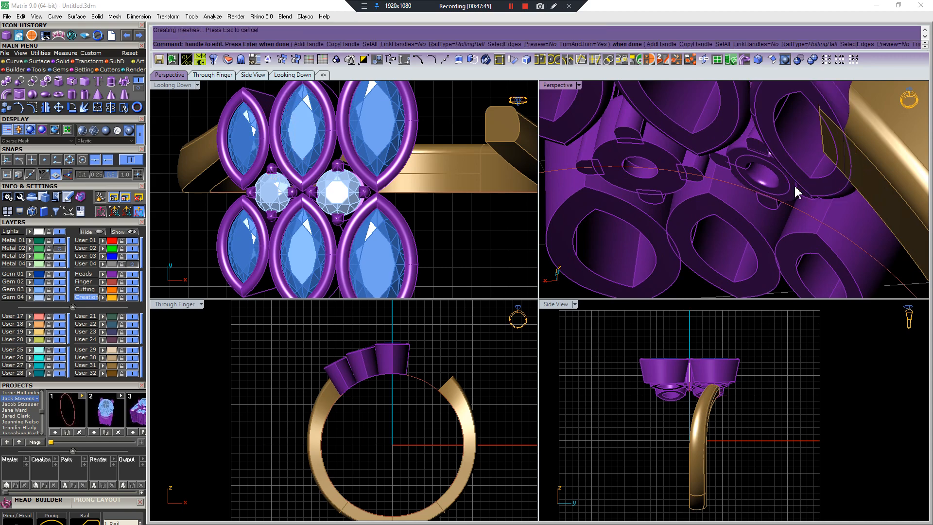
Delete the three unfilleted marquise bezels and their stones in the lower row
scroll(792, 192, down, 5)
right_drag(782, 196, 780, 210)
scroll(783, 175, up, 4)
drag(786, 165, 720, 272)
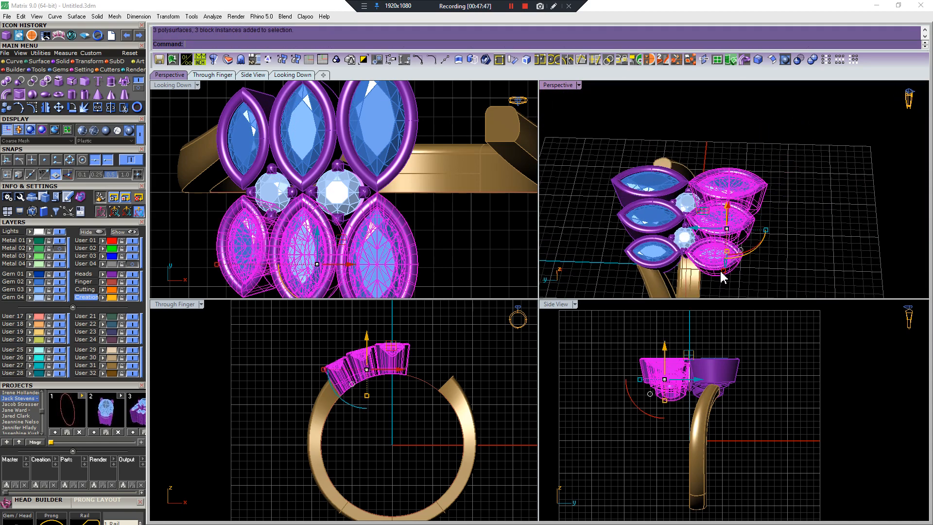
key(Delete)
Mirror the three filleted bezels with their marquise stones across the horizontal axis through the origin to rebuild the opposite row
scroll(346, 150, down, 4)
right_drag(354, 140, 359, 173)
drag(395, 100, 229, 156)
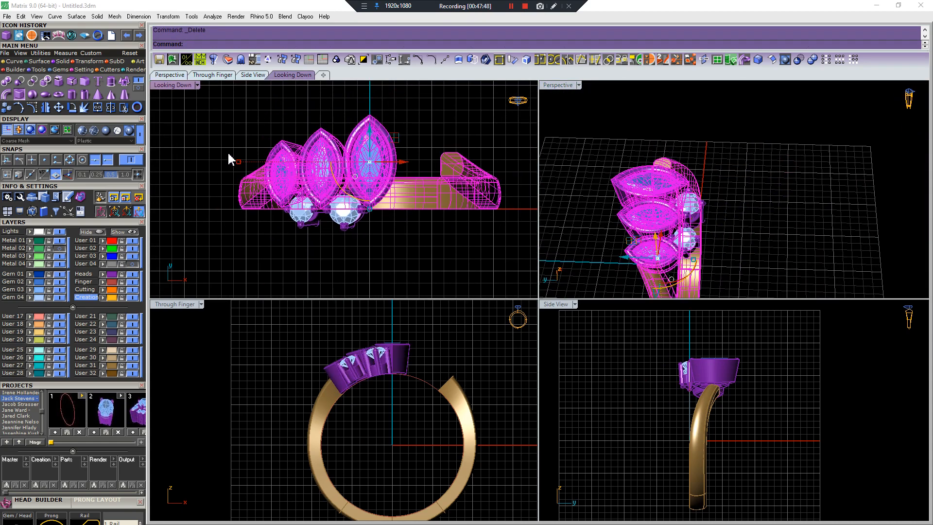
click(251, 112)
drag(253, 113, 417, 214)
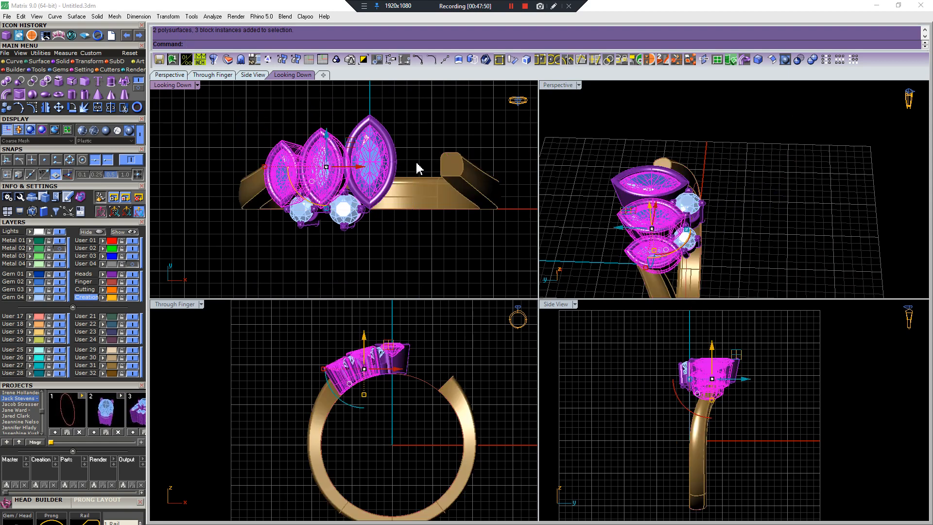
key(Escape)
drag(341, 117, 276, 162)
drag(418, 98, 232, 215)
scroll(265, 167, down, 4)
right_click(231, 217)
text(0)
key(Return)
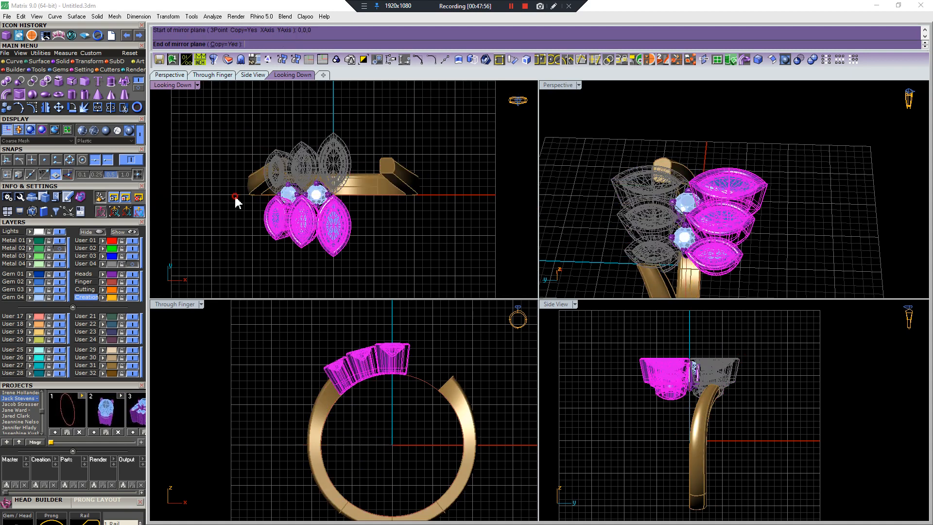
click(235, 196)
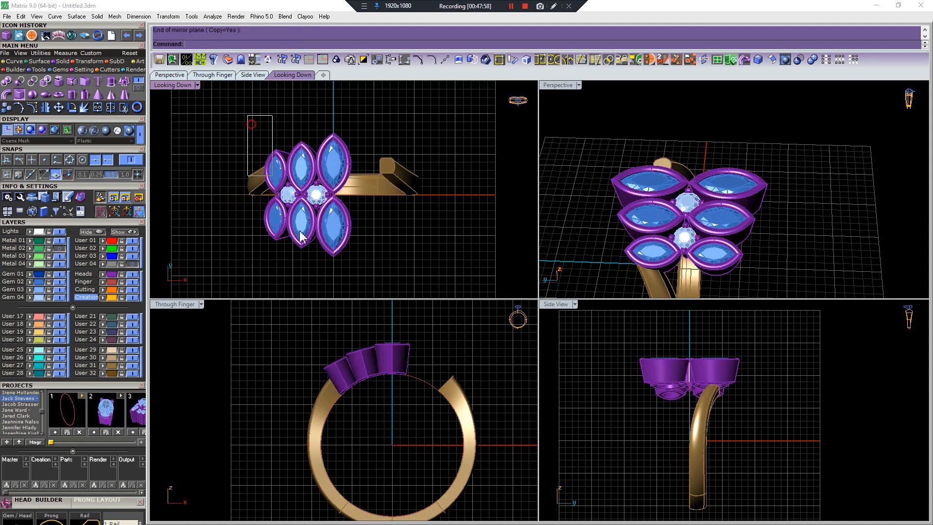
Mirror the two outer pairs of marquise bezels, the accent stones and the prongs across the vertical axis to complete the head
drag(329, 264, 329, 265)
scroll(298, 207, up, 2)
scroll(357, 377, up, 4)
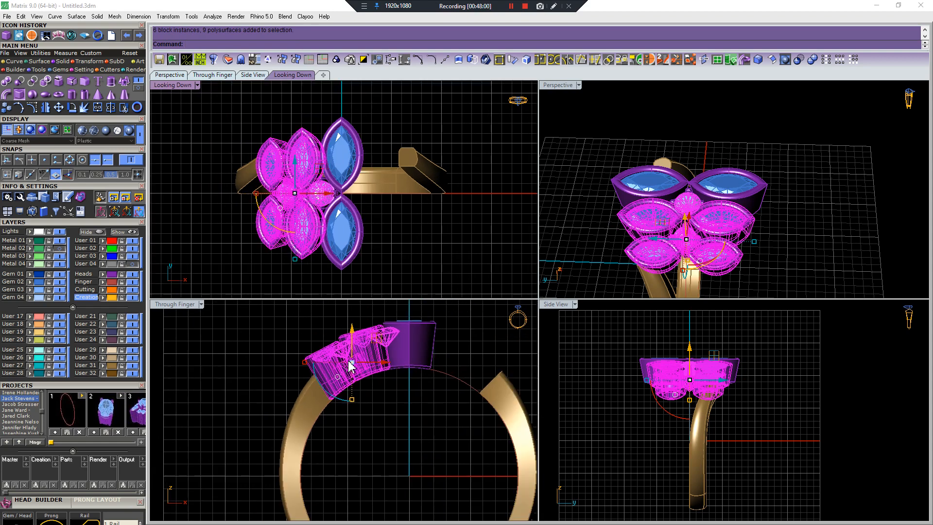
scroll(350, 365, down, 2)
drag(307, 320, 398, 413)
scroll(338, 224, up, 8)
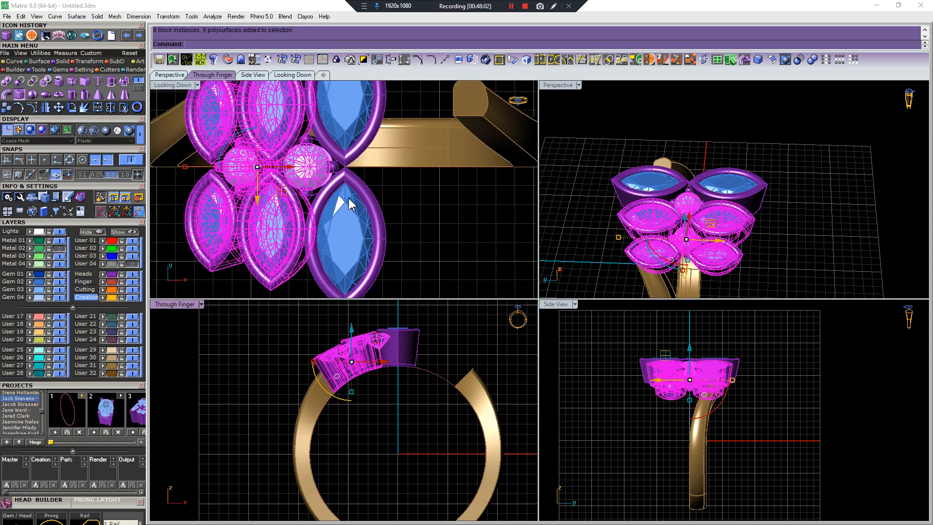
shift+drag(339, 144, 322, 164)
scroll(322, 167, down, 6)
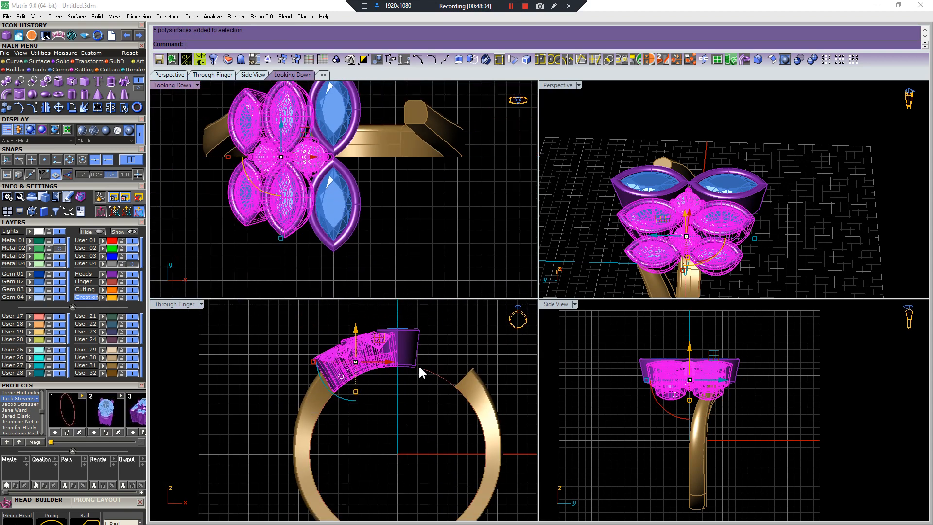
right_drag(398, 381, 375, 418)
key(F6)
click(377, 343)
key(Escape)
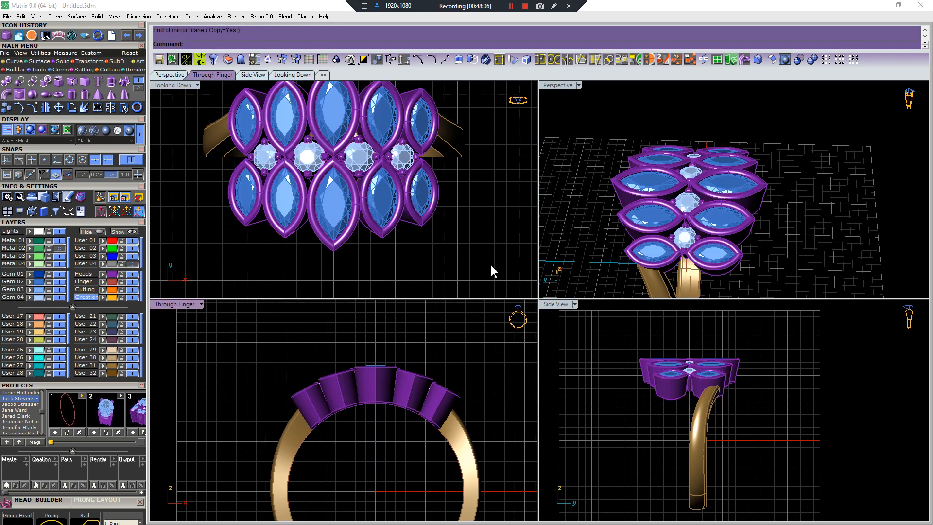
Mirror the shank across the horizontal axis in the top view to form the split band
right_drag(673, 245, 792, 246)
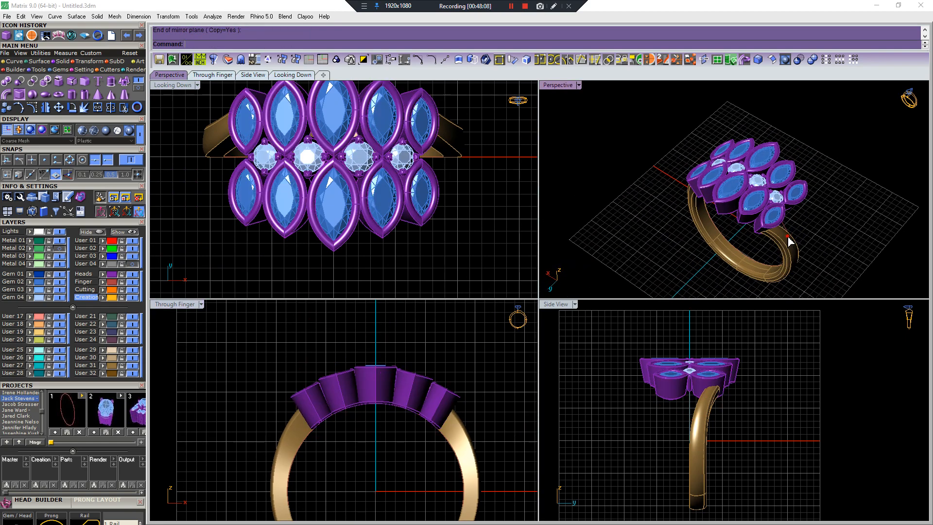
click(709, 245)
key(F6)
shift+click(215, 189)
key(Escape)
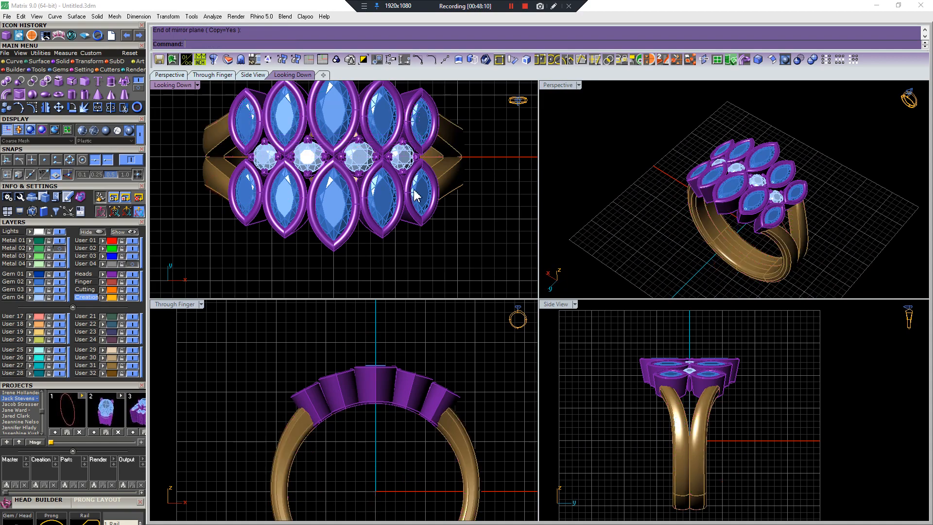
Save the complete ring to the empty project slot 21
scroll(415, 193, down, 2)
right_drag(780, 251, 739, 209)
scroll(384, 385, down, 3)
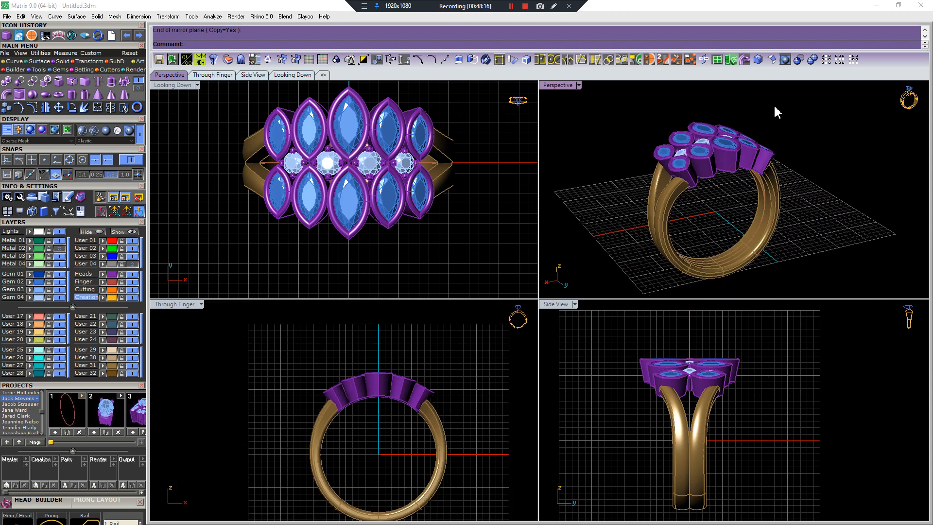
key(ctrl+a)
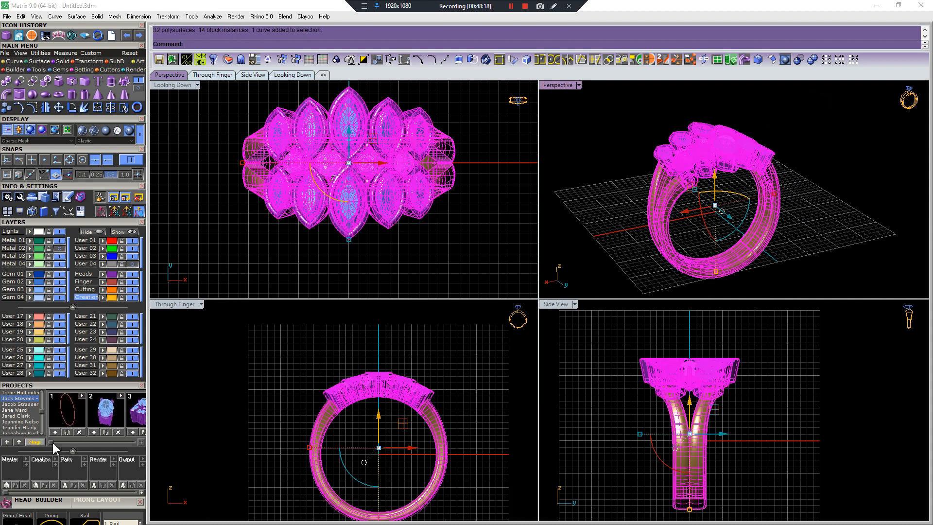
drag(53, 444, 133, 442)
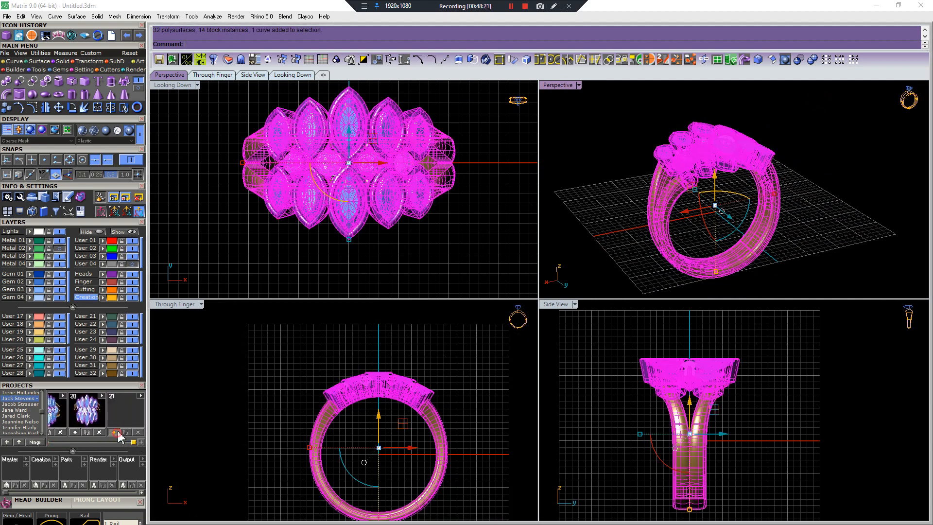
click(254, 392)
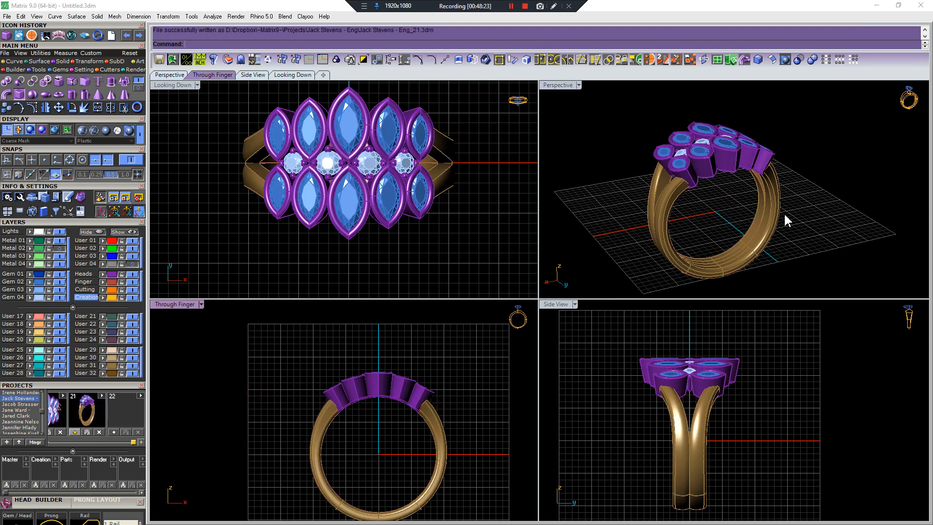
Import the ring from project slot 18 and move it along the Y axis beside the current ring
right_drag(827, 181, 763, 140)
scroll(722, 209, down, 4)
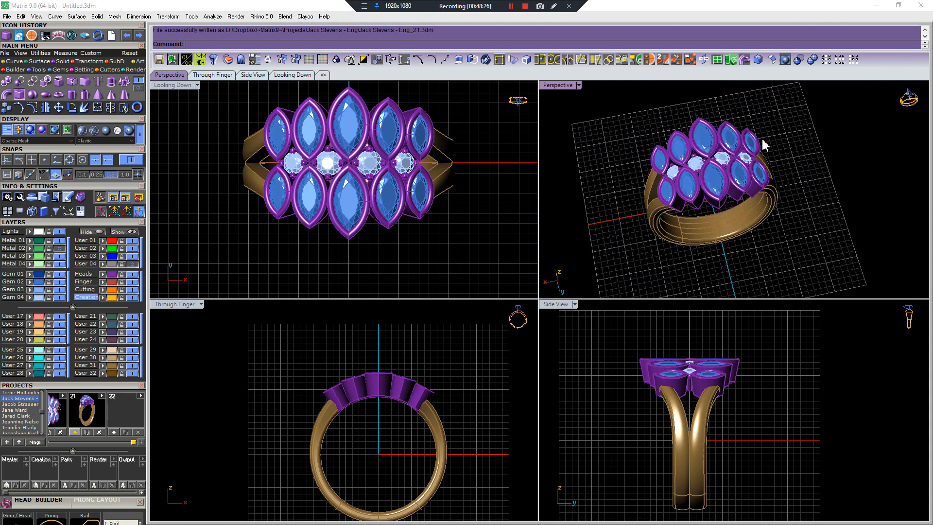
drag(134, 443, 119, 443)
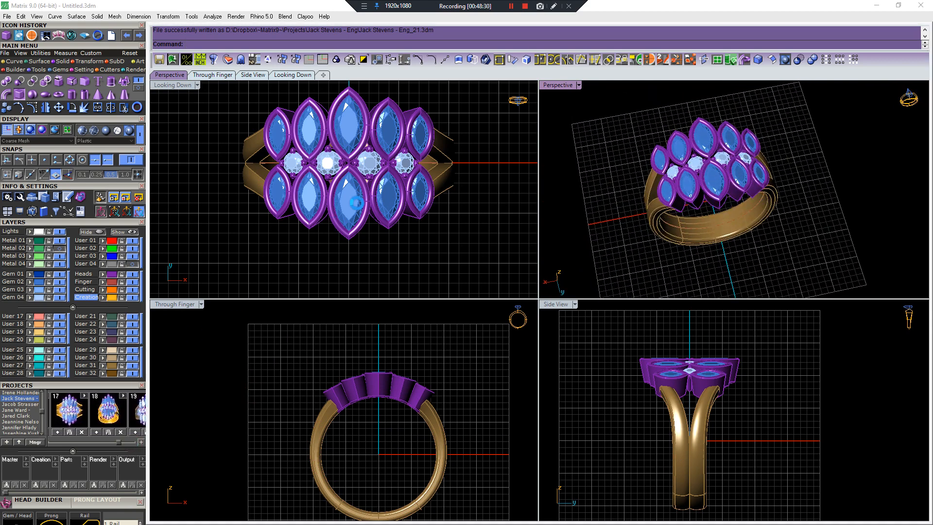
scroll(384, 195, down, 6)
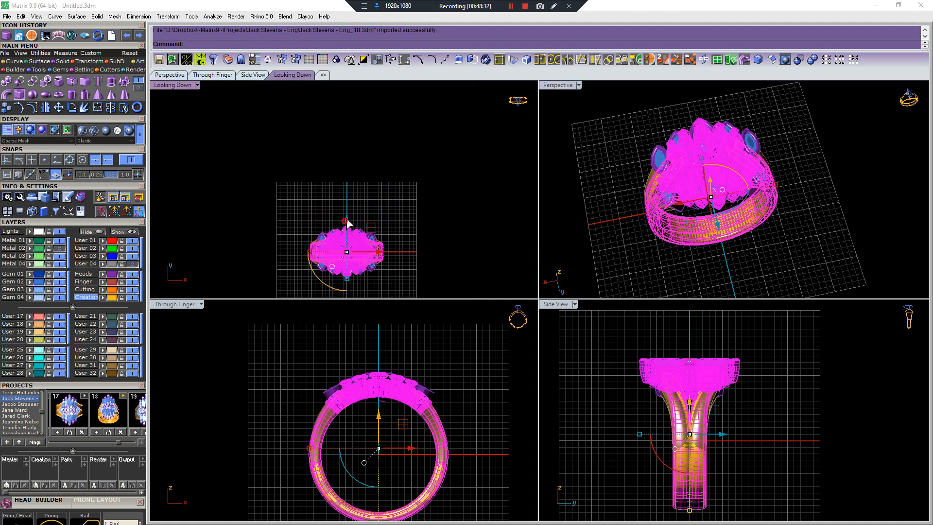
drag(347, 224, 354, 171)
key(Escape)
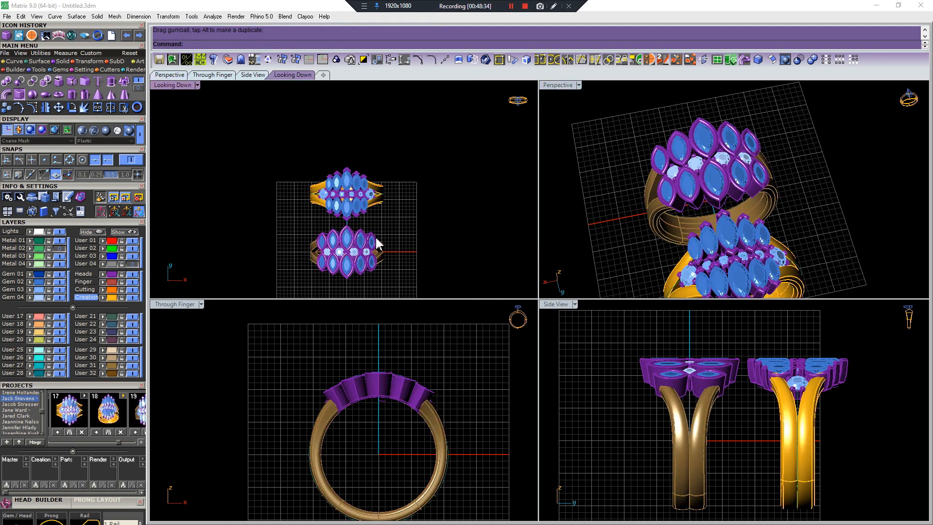
Import the ring from project slot 9 and move it along the Y axis beyond the yellow ring
drag(113, 447, 83, 448)
double_click(91, 413)
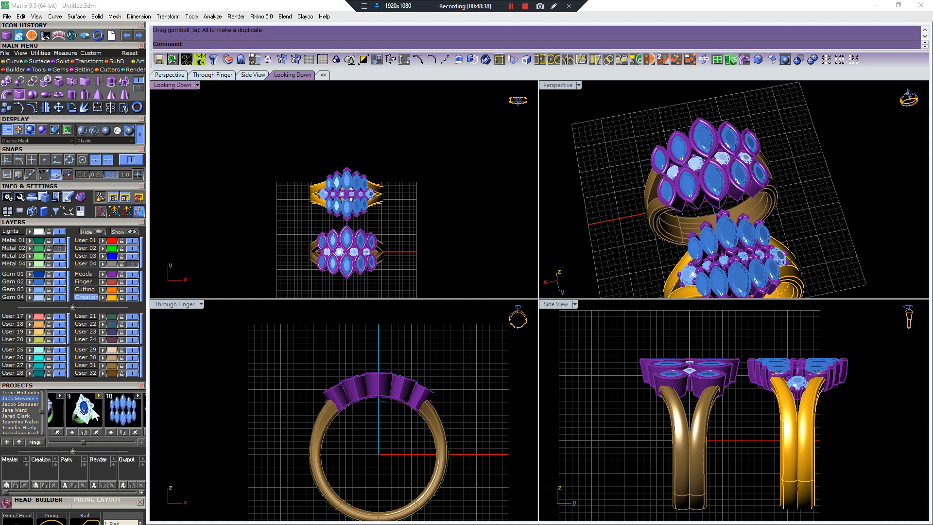
scroll(808, 447, down, 5)
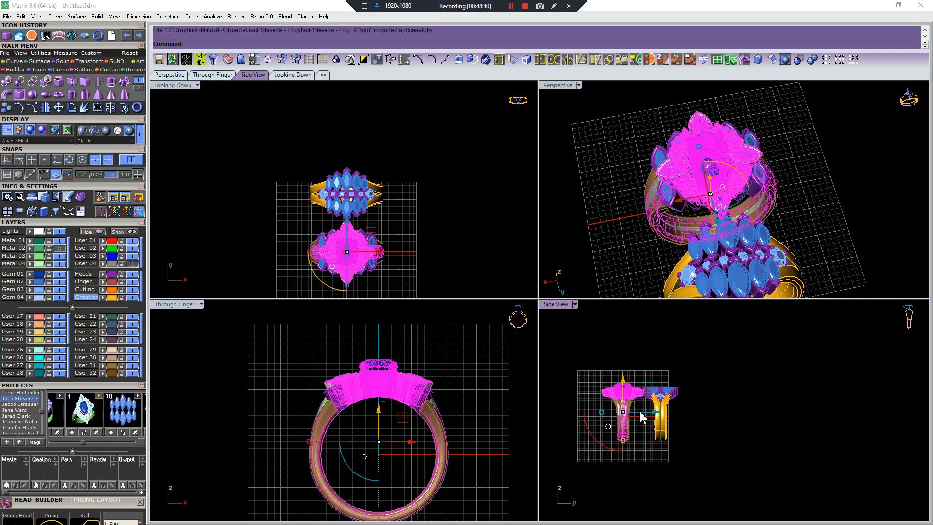
drag(655, 414, 737, 413)
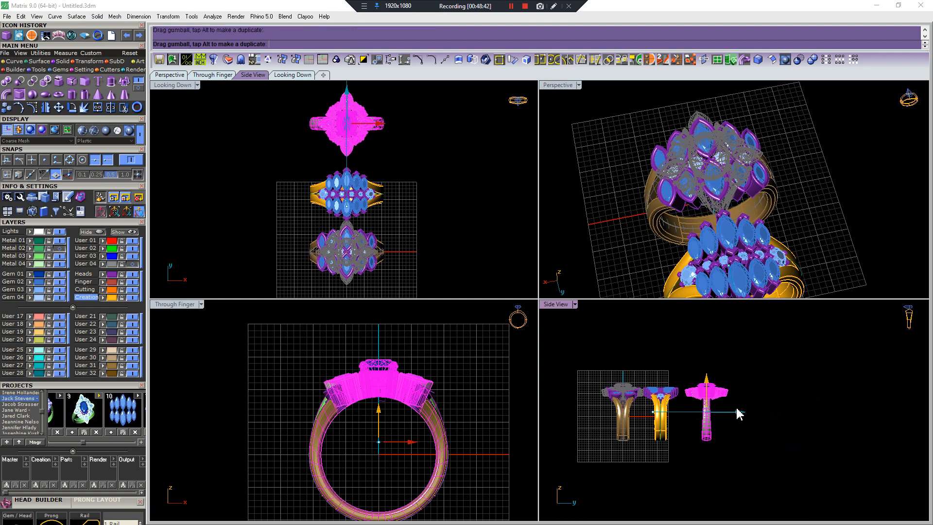
click(760, 457)
Import the ring from project slot 7 and move it along the Y axis to the end of the row
drag(83, 442, 76, 443)
click(81, 428)
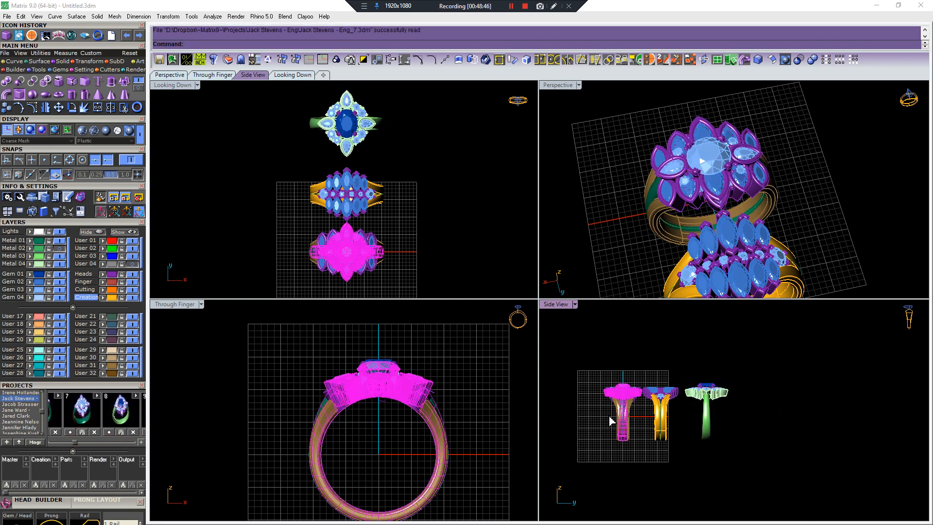
drag(661, 424, 791, 423)
click(391, 175)
scroll(392, 175, down, 4)
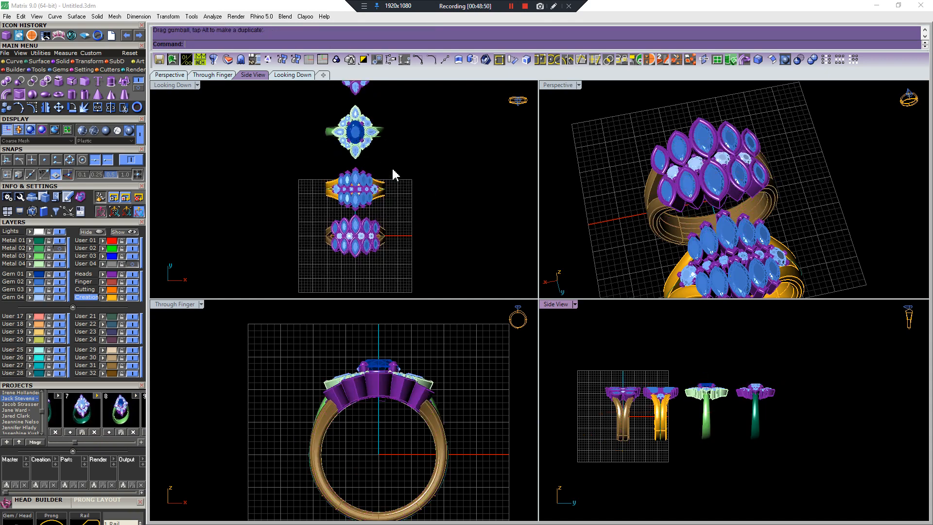
scroll(362, 241, up, 5)
mouse_move(404, 223)
right_down()
mouse_move(361, 240)
mouse_move(407, 218)
right_up()
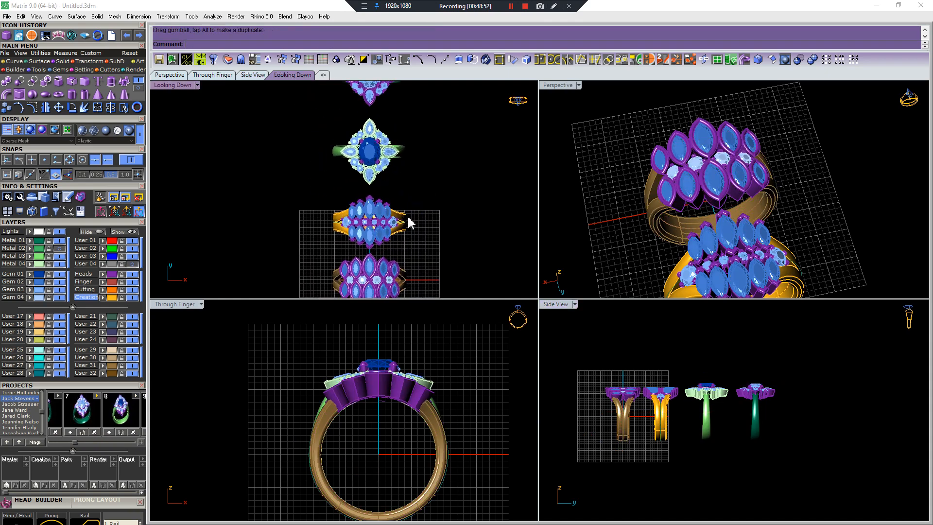
scroll(410, 218, down, 5)
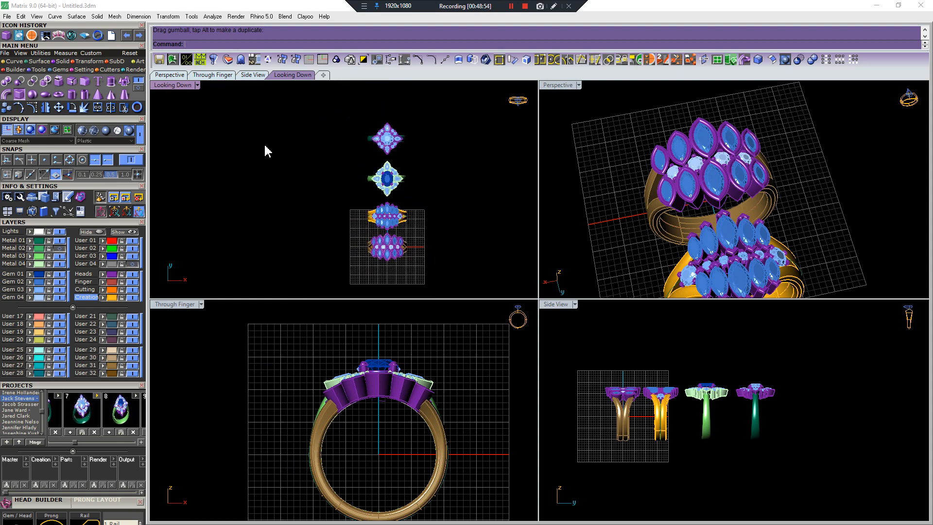
Open the V-Ray render tools, frame all four rings in perspective, and add a ground plane under them
click(134, 70)
click(6, 83)
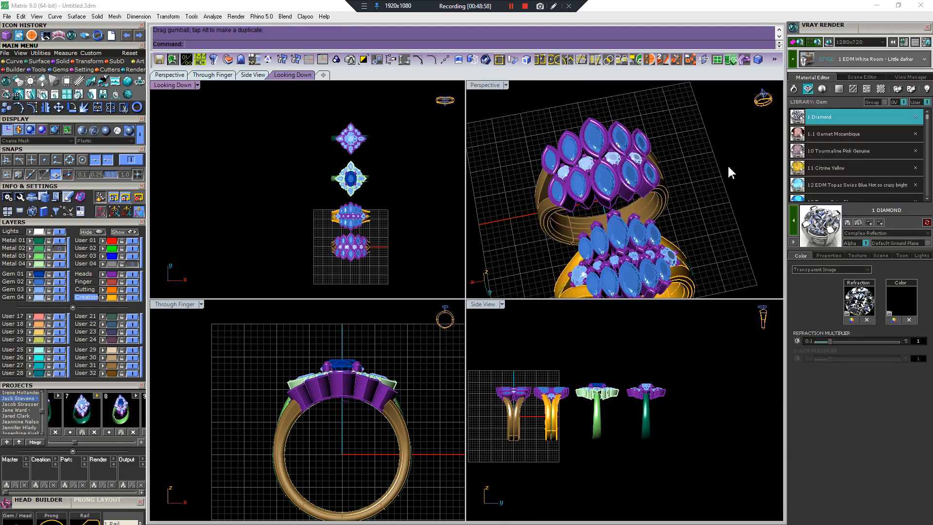
scroll(659, 168, down, 8)
shift+right_drag(668, 235, 744, 151)
shift+right_drag(744, 151, 704, 159)
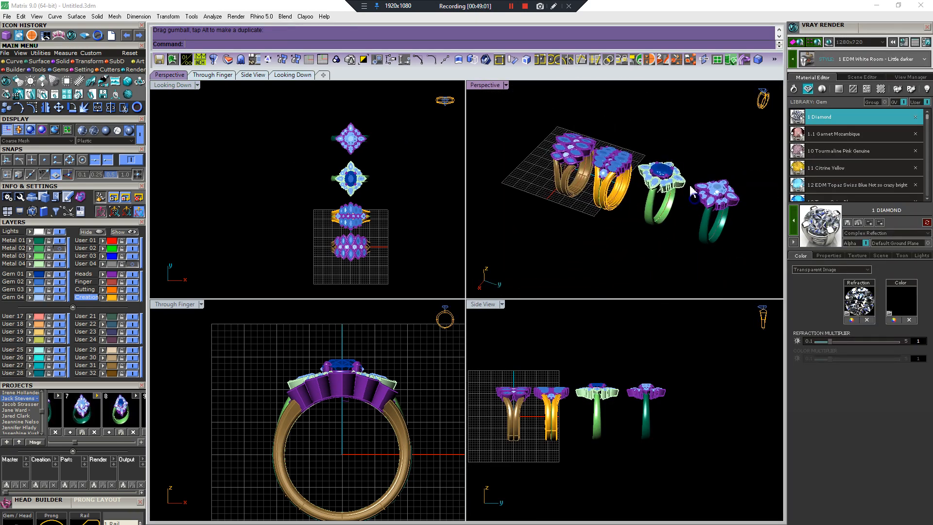
click(832, 43)
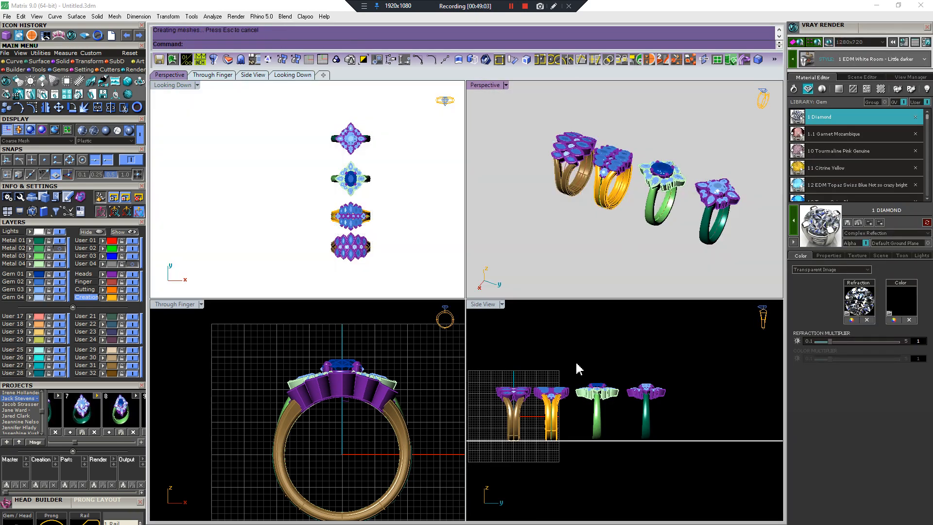
Import Sleeve.3dm through the rings and stretch it lengthwise with a one-dimensional scale from origin 0,0,0
right_drag(576, 367, 621, 403)
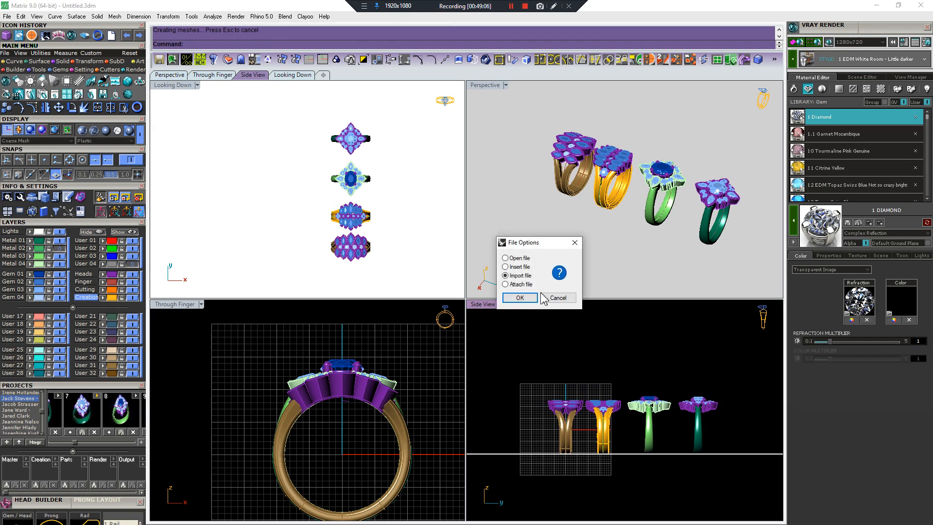
click(519, 298)
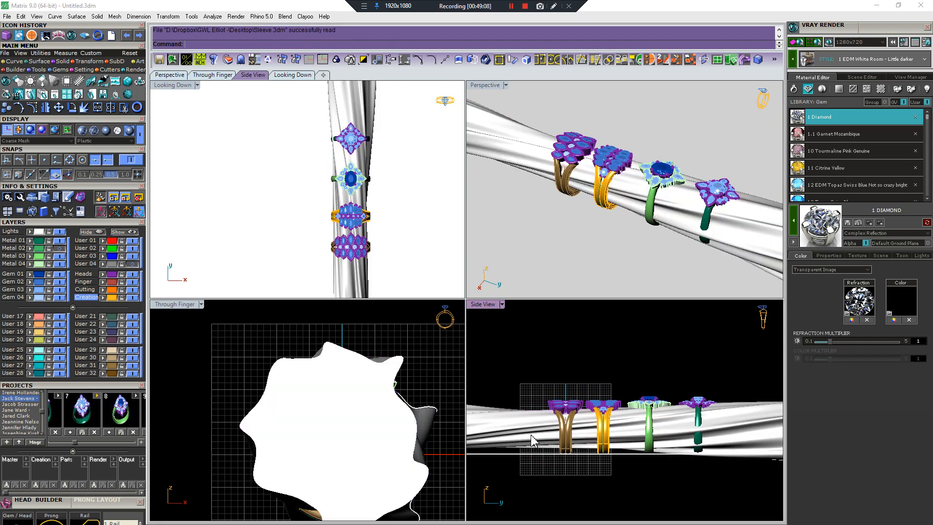
click(531, 435)
right_click(531, 435)
text(0,0,0)
key(Return)
scroll(496, 426, down, 1)
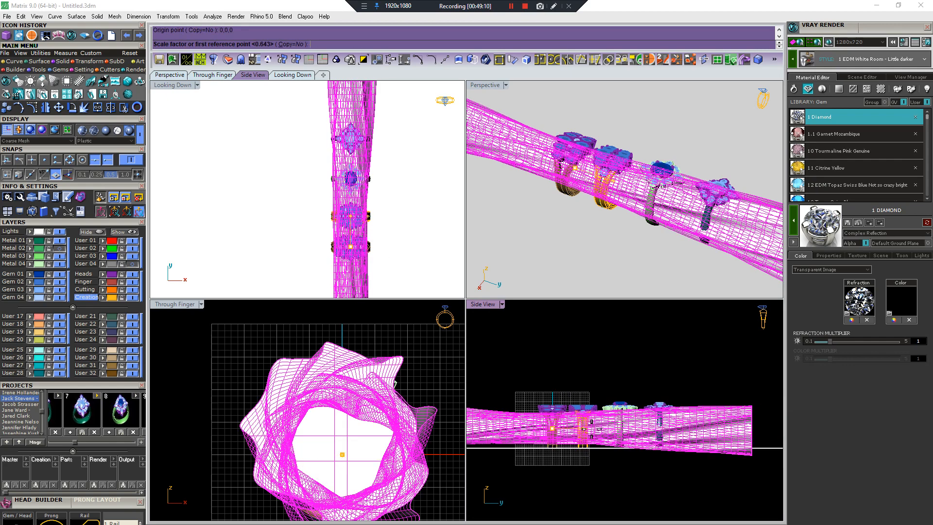
click(591, 432)
scroll(734, 430, down, 2)
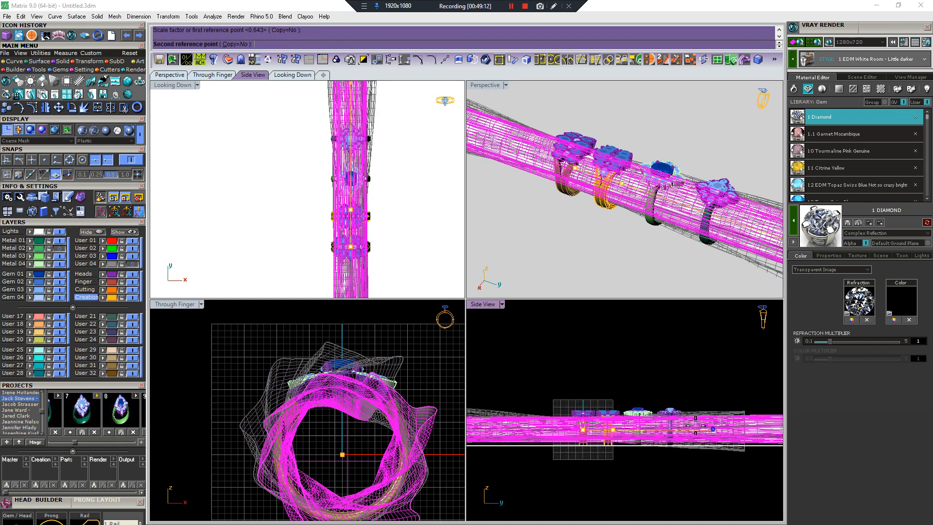
right_drag(733, 430, 614, 421)
click(617, 413)
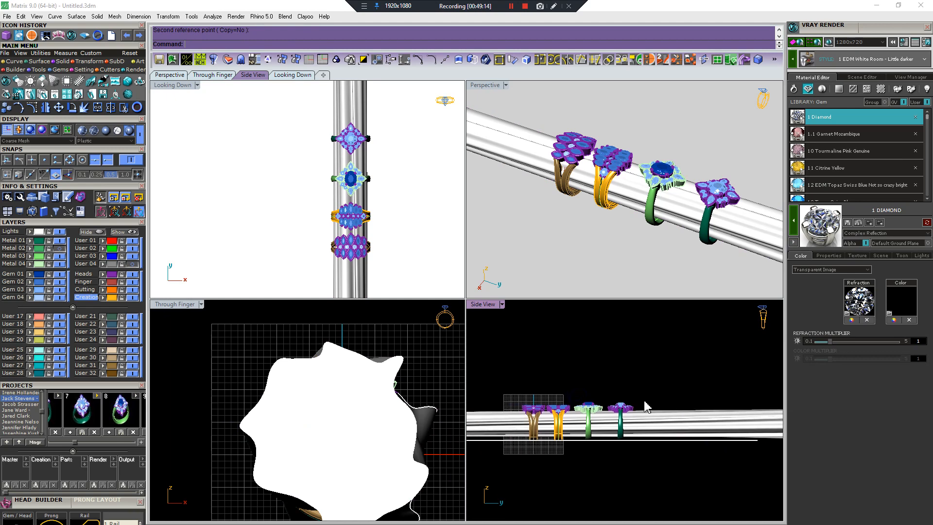
Move the dark green ring at the end of the row slightly closer to its neighbour along the sleeve
right_drag(688, 183, 621, 219)
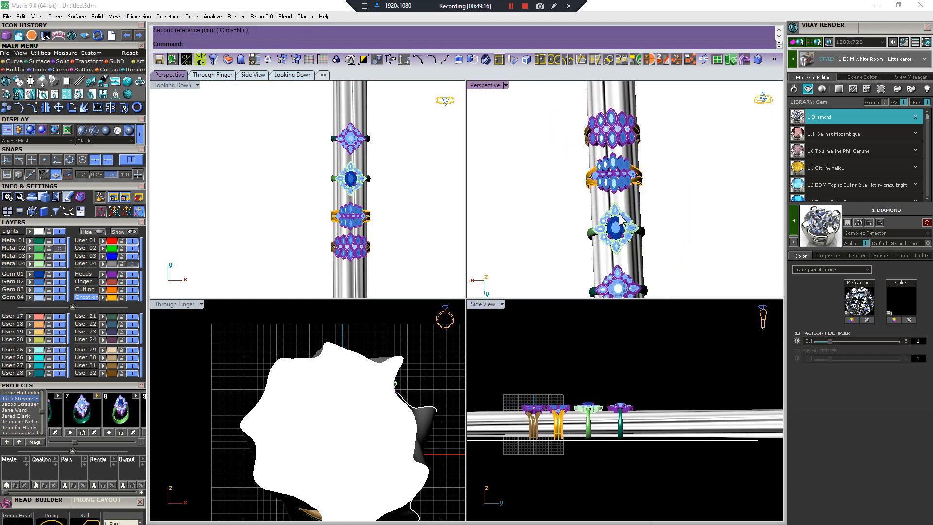
click(612, 406)
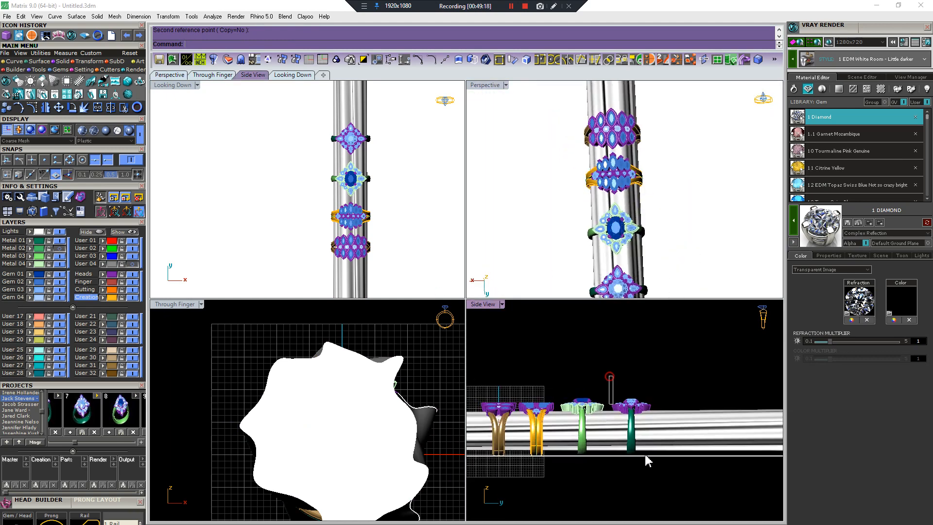
scroll(612, 406, up, 5)
drag(709, 417, 691, 414)
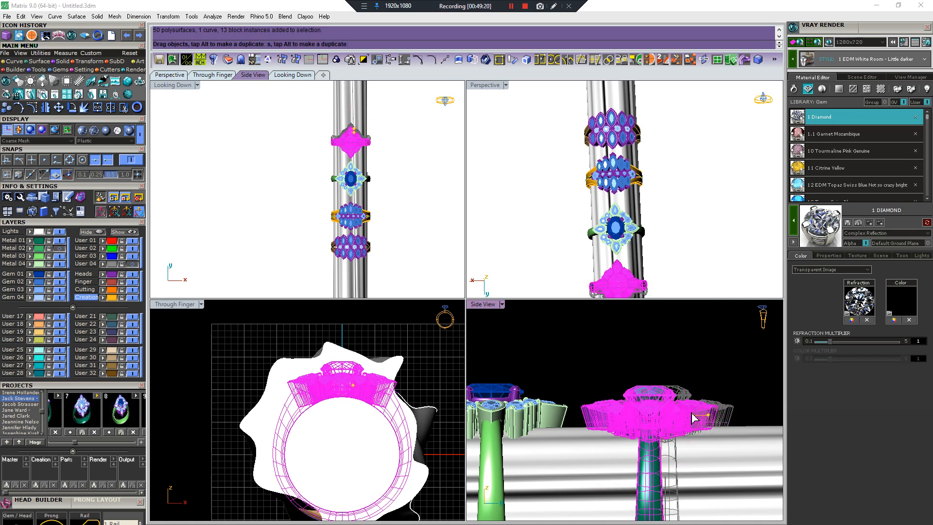
click(659, 310)
shift+right_drag(643, 267, 622, 204)
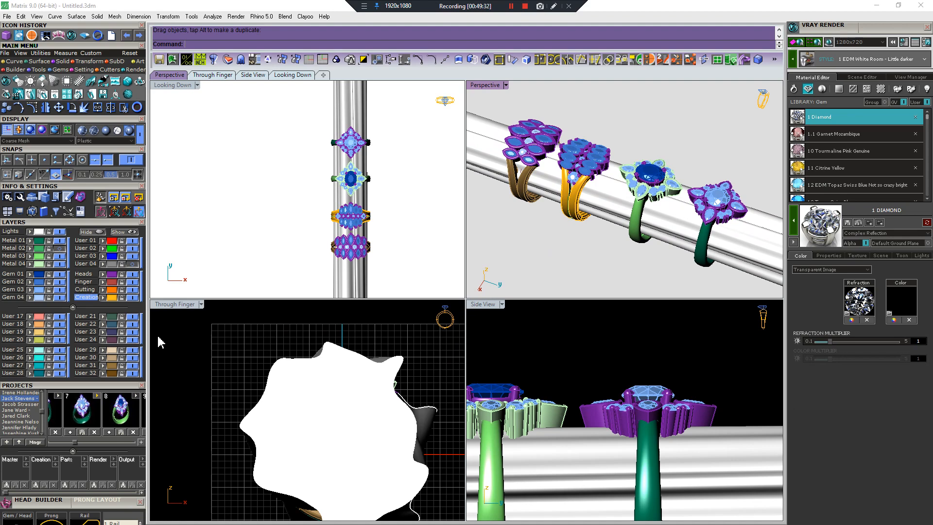
Classify the scene objects, then move all polysurfaces except the sleeve to the Metal 01 layer
click(81, 197)
middle_click(405, 328)
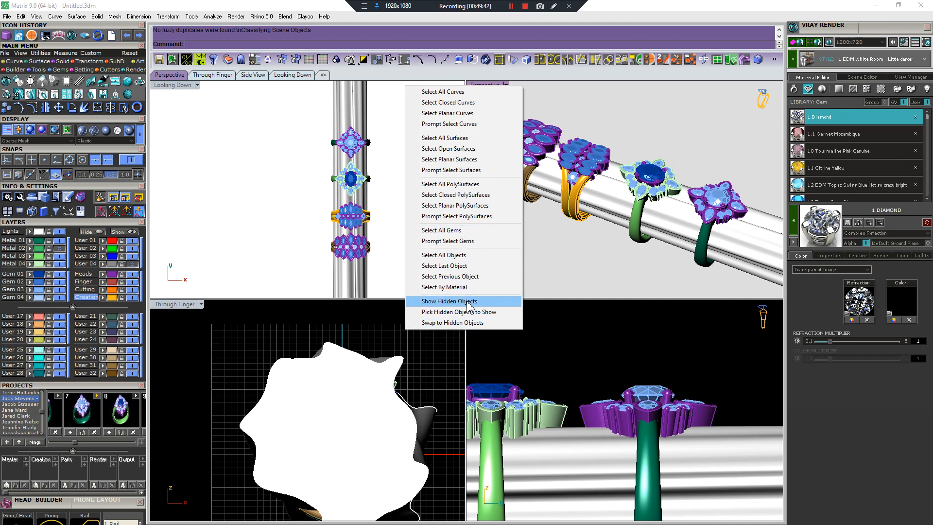
click(466, 184)
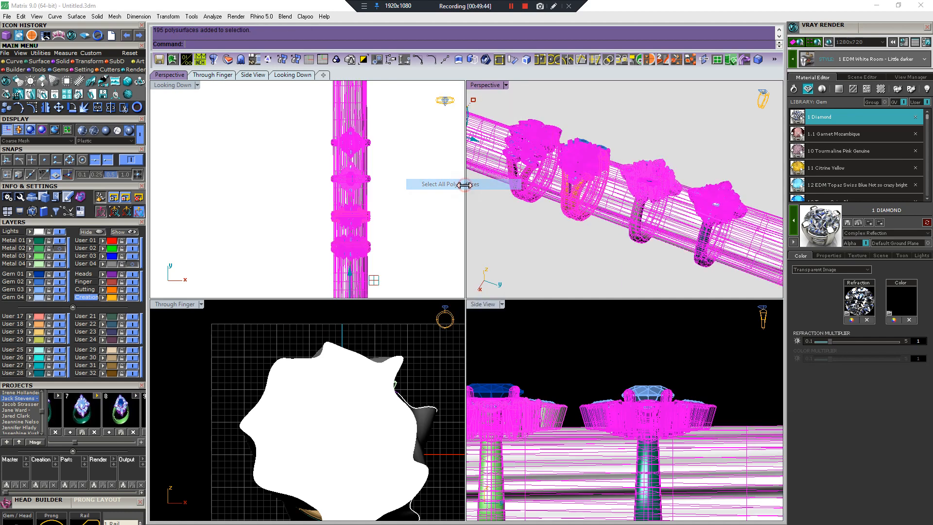
ctrl+click(339, 278)
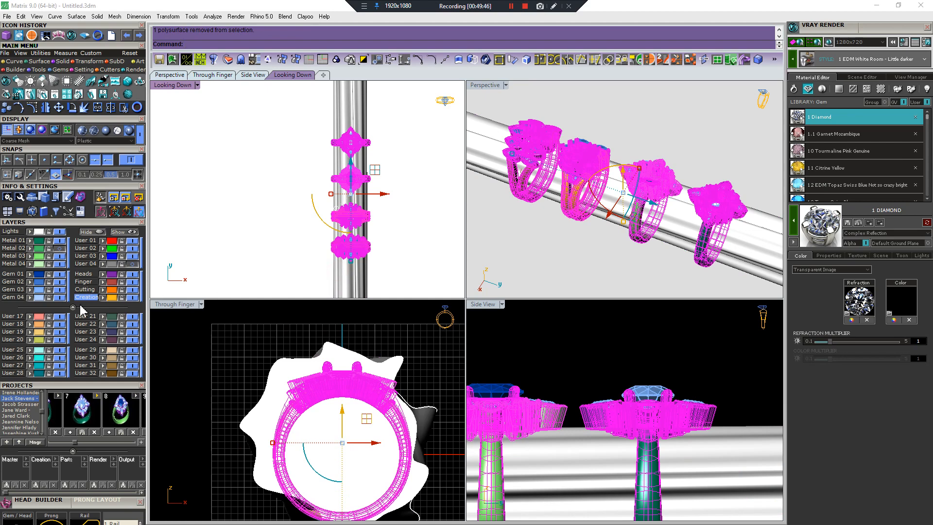
click(33, 240)
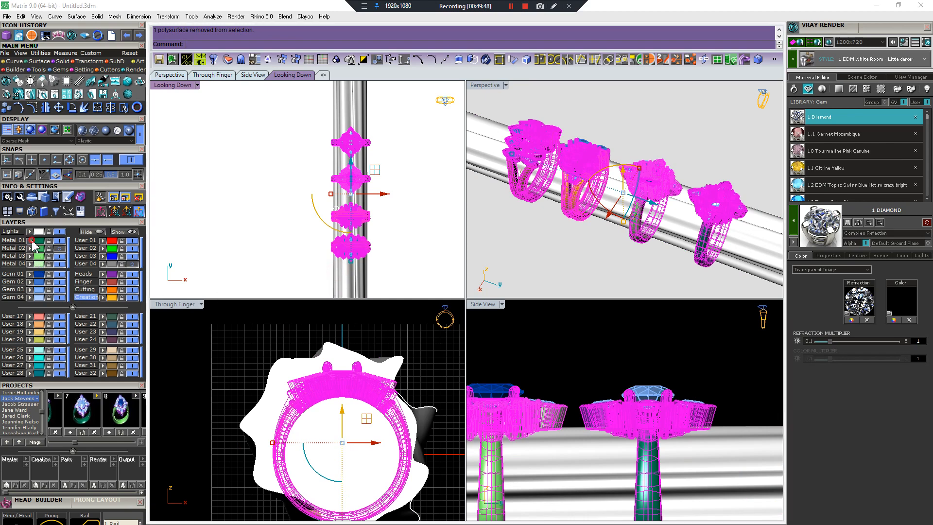
Hide the Lights layer and move only the four ring heads, without their shanks, to the Metal 03 layer
click(59, 232)
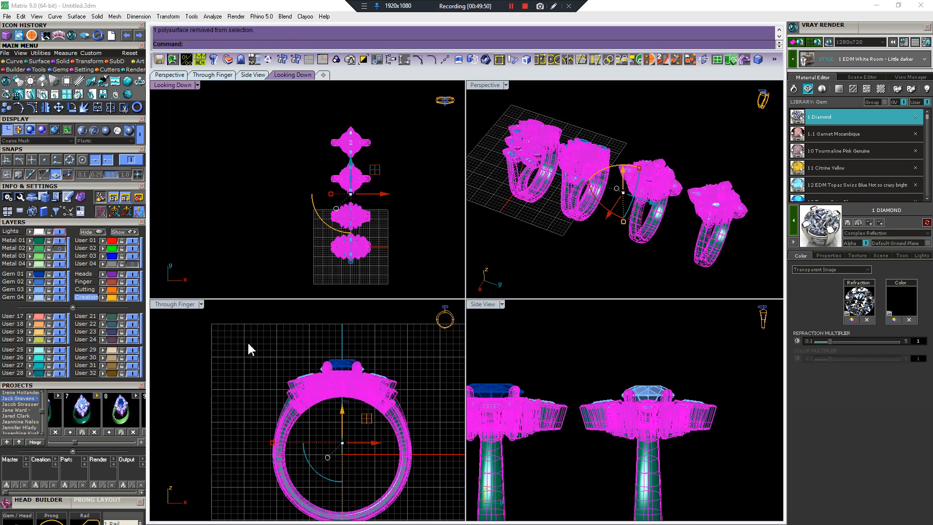
scroll(605, 491, down, 6)
right_drag(749, 439, 720, 437)
ctrl+drag(722, 435, 541, 458)
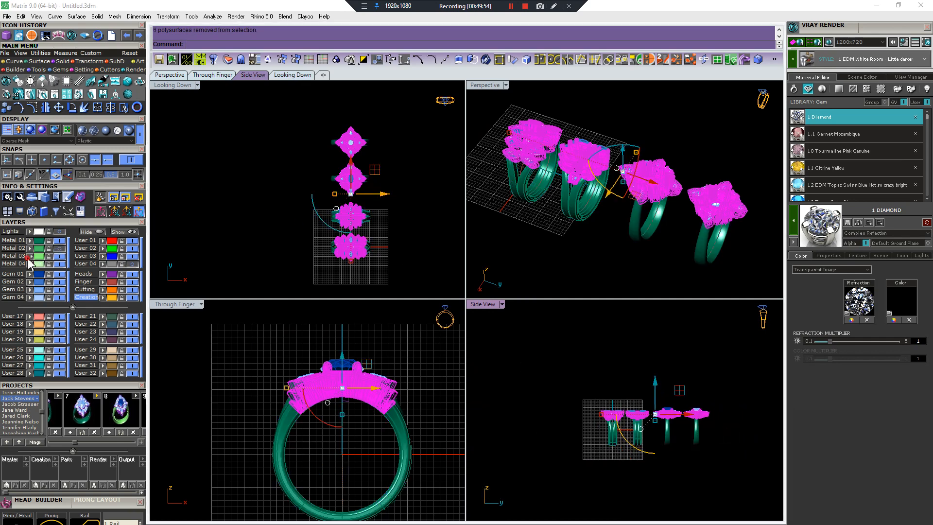
click(208, 209)
Move the multi-band shanks of the two marquise cluster rings to the User 01 layer
click(676, 235)
right_drag(676, 234, 625, 207)
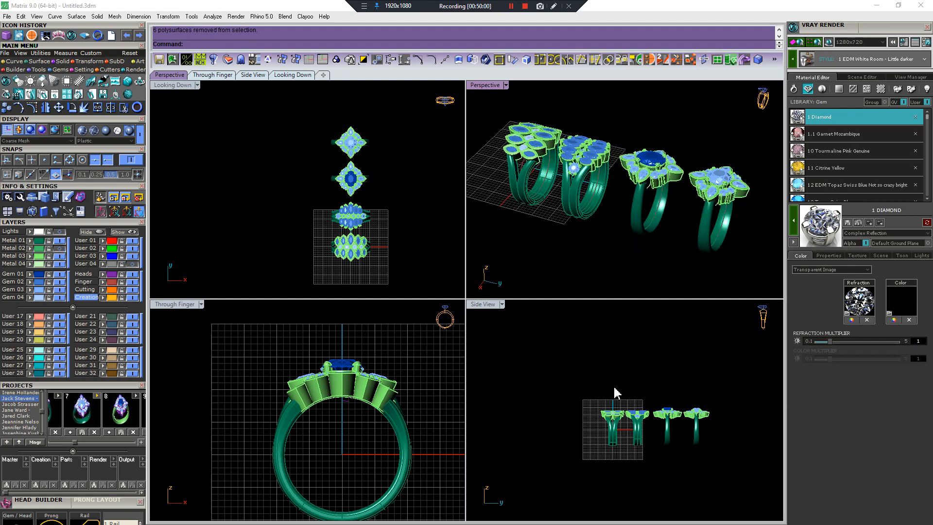
shift+right_drag(672, 201, 667, 207)
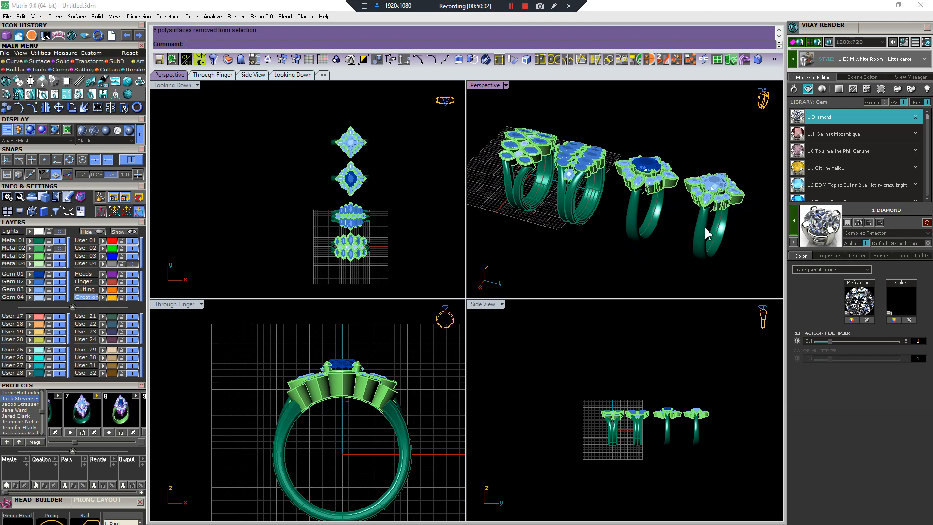
scroll(706, 229, up, 2)
shift+right_drag(554, 213, 591, 228)
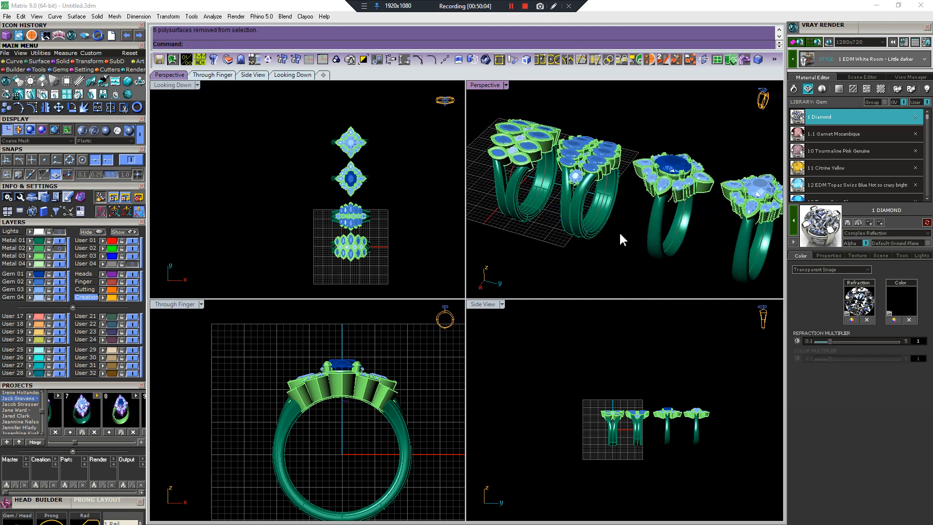
drag(561, 210, 562, 240)
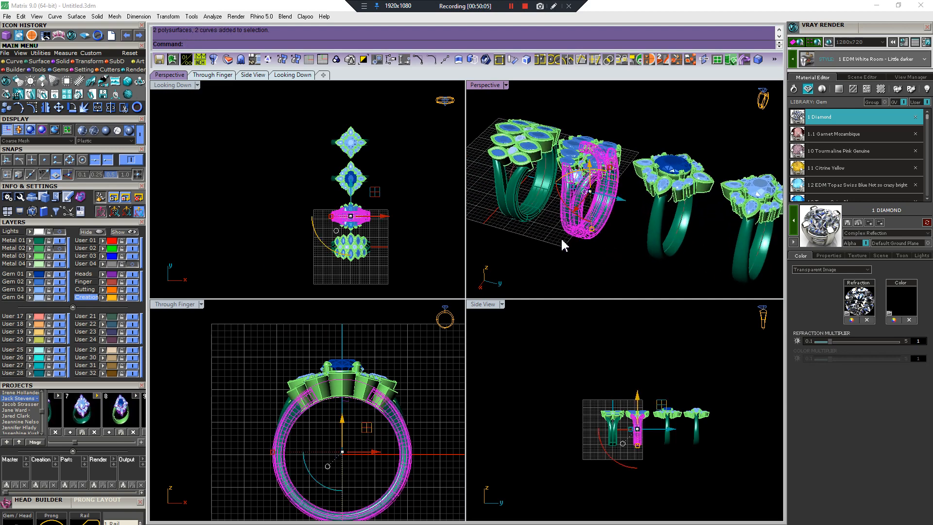
click(105, 240)
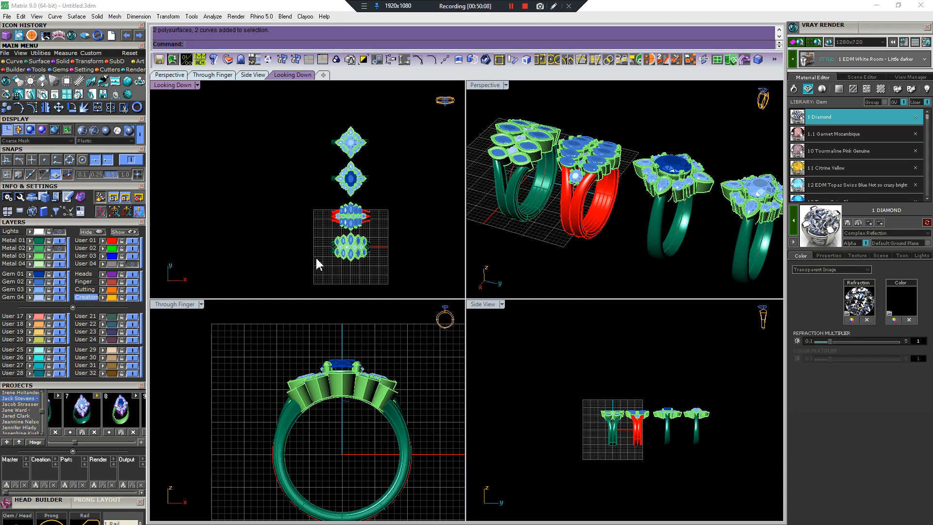
click(531, 231)
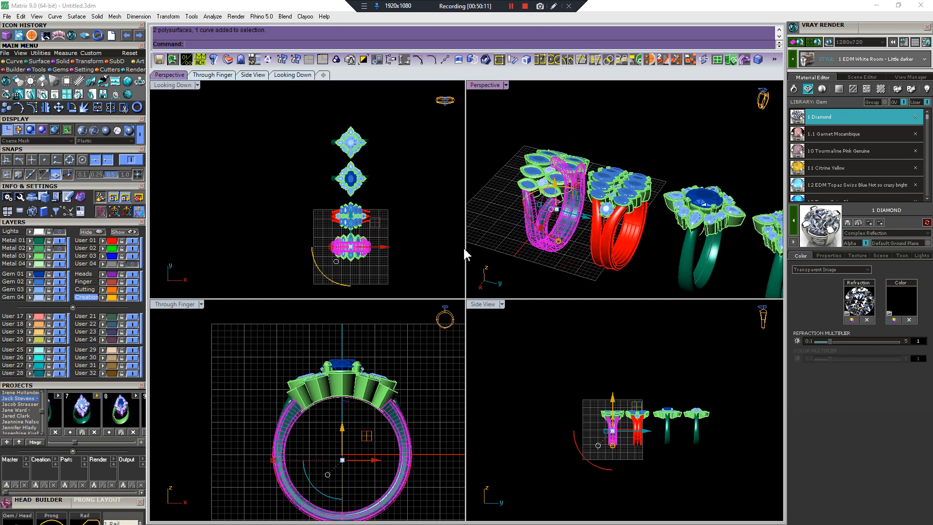
click(103, 241)
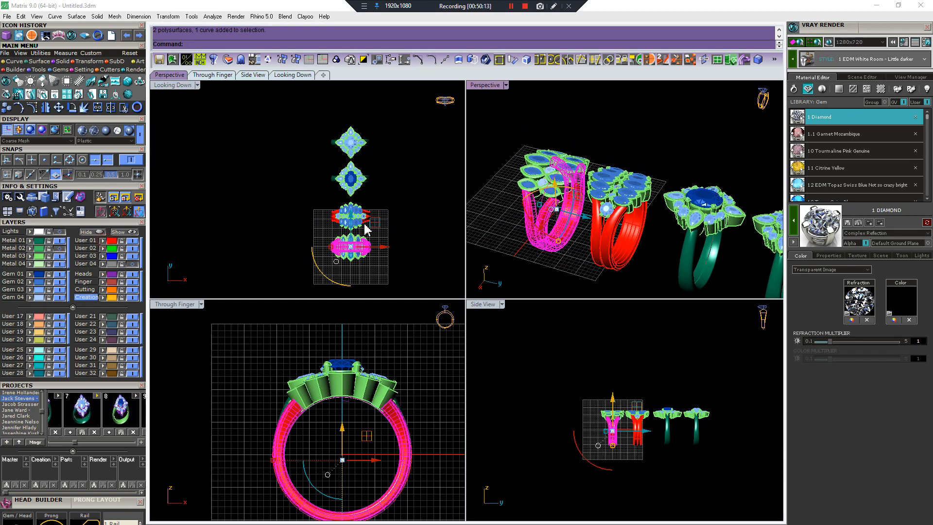
click(417, 225)
Move the shank of the flower ring with the dark blue centre gem to the Metal 03 layer
shift+right_drag(708, 294, 636, 258)
click(610, 230)
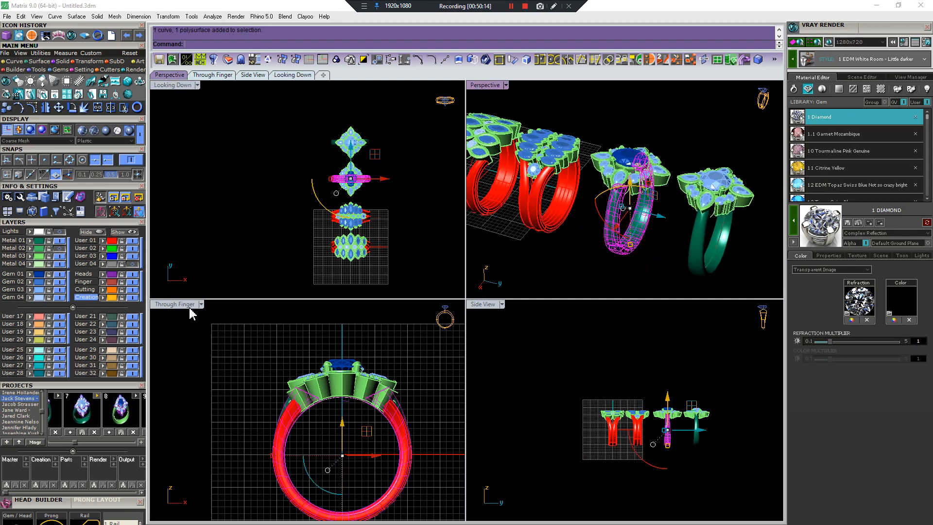
click(29, 256)
click(281, 214)
Show the Lights layer again so the sleeve and ground plane return, keeping all four rings framed in perspective
scroll(664, 227, down, 4)
shift+right_drag(627, 245, 635, 210)
click(59, 232)
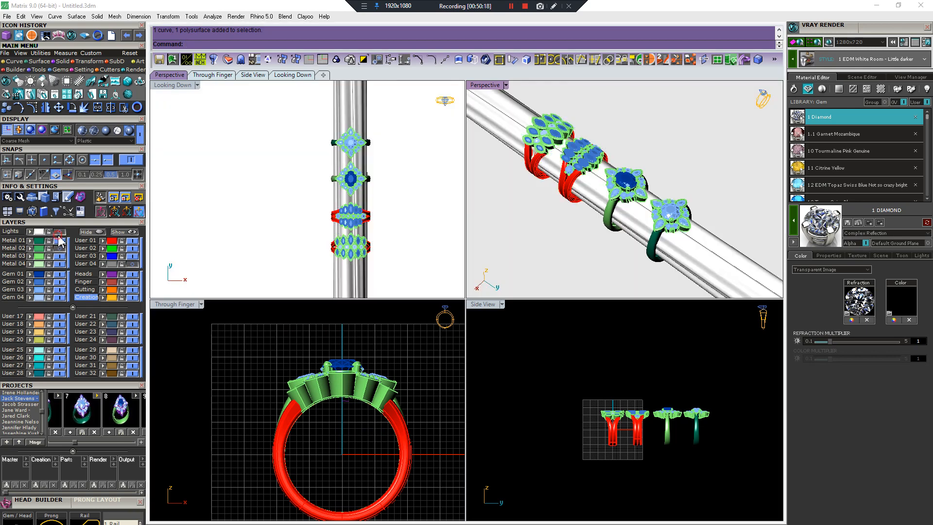
right_drag(691, 213, 720, 203)
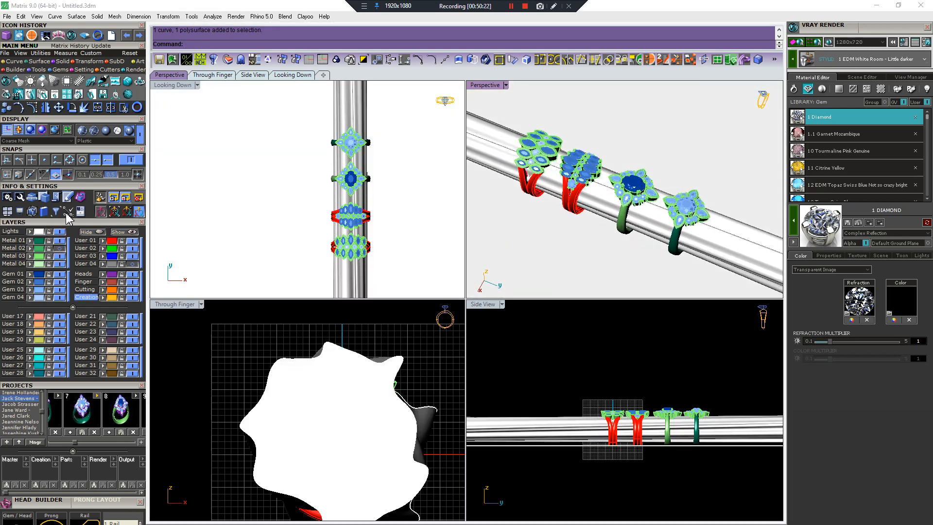
Reclassify the scene objects and apply the 1 Diamond material to all gems
click(83, 196)
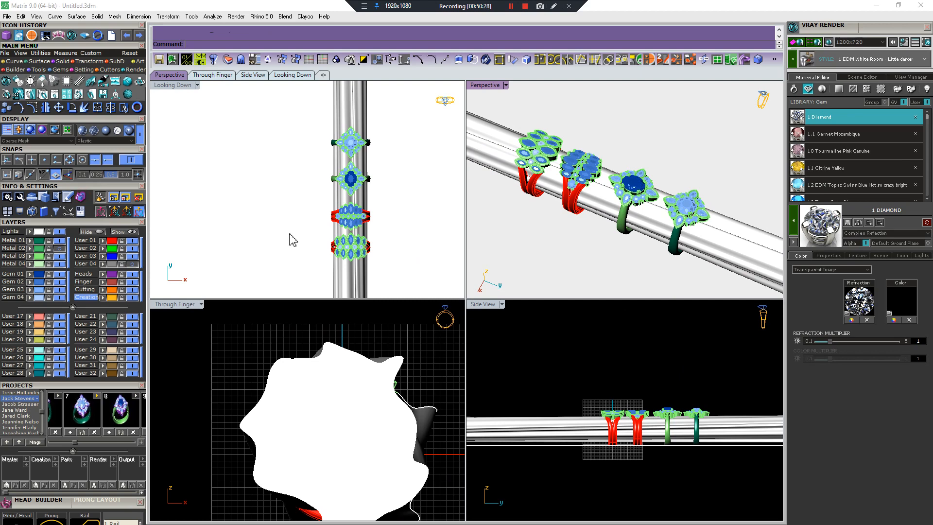
middle_click(290, 234)
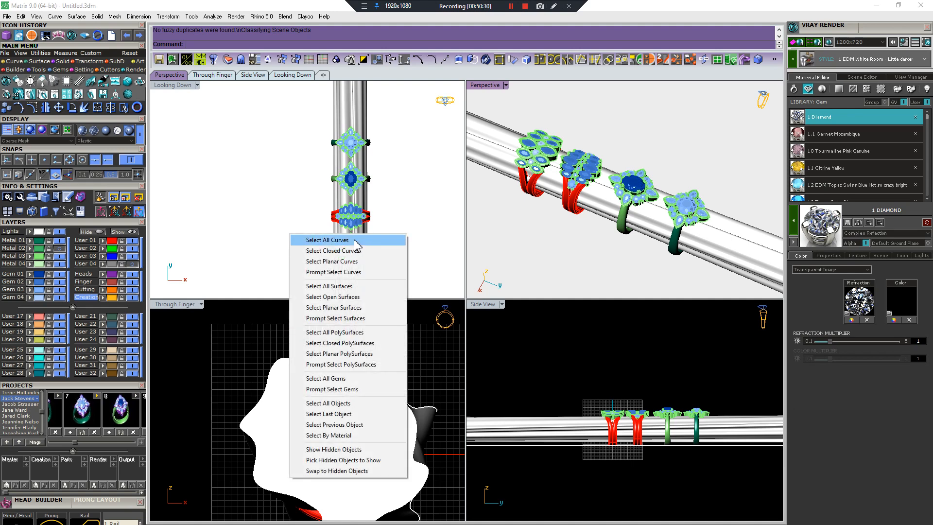
click(335, 378)
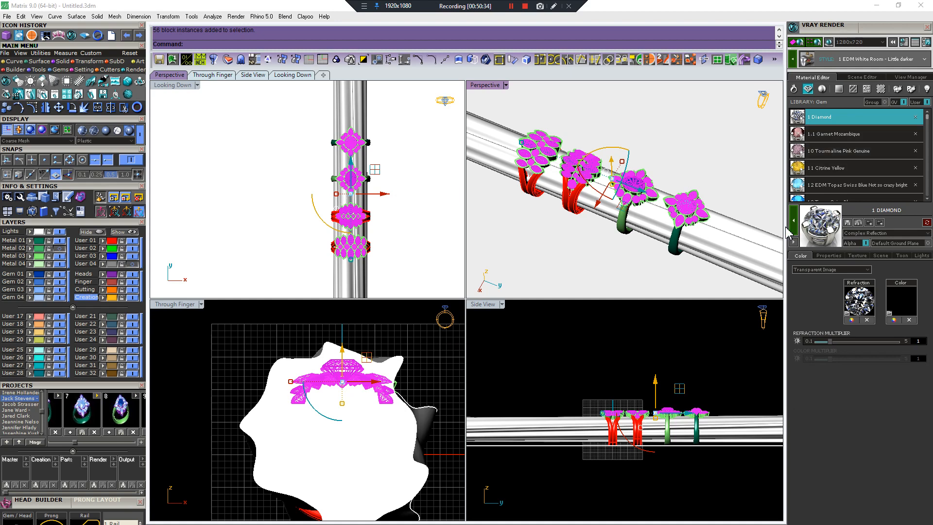
click(644, 256)
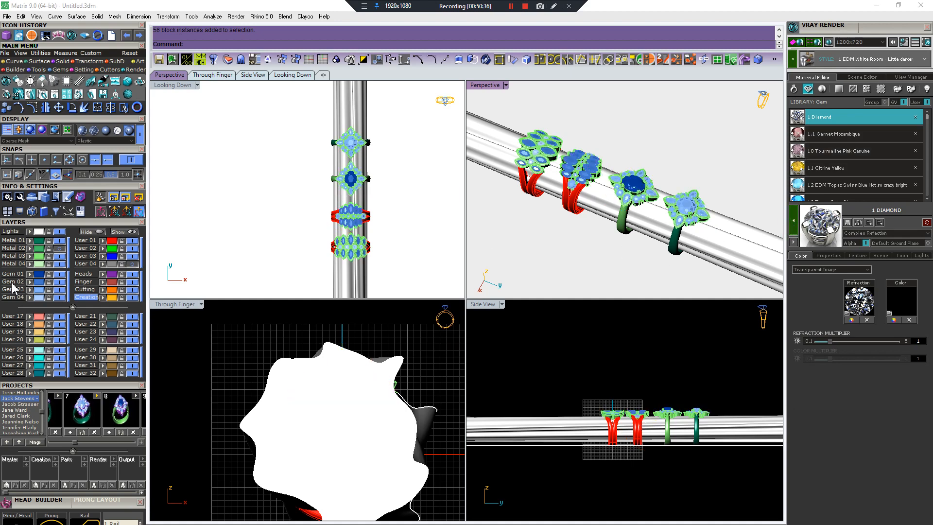
Hide the gem layers and apply the White Gold material to everything on the Metal 03 layer
click(70, 294)
key(ctrl+a)
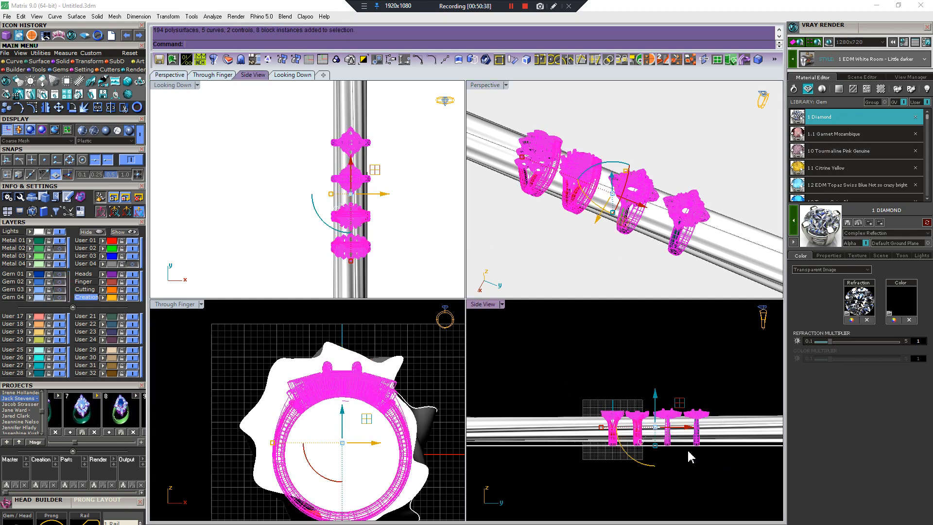
click(635, 367)
click(41, 257)
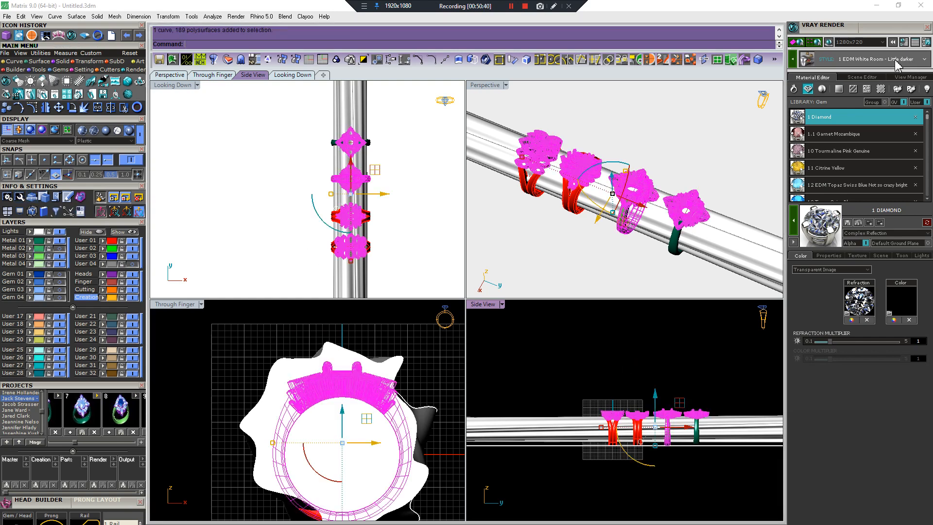
click(795, 90)
click(808, 136)
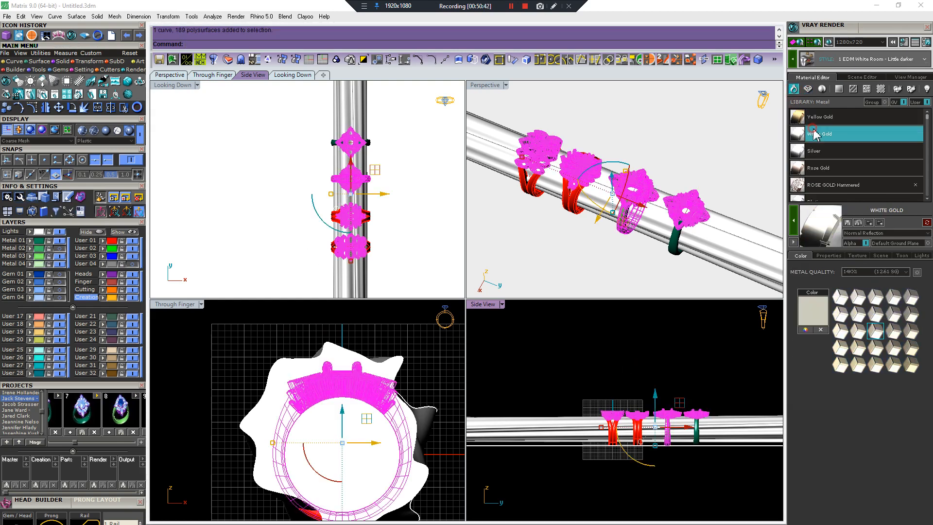
click(571, 354)
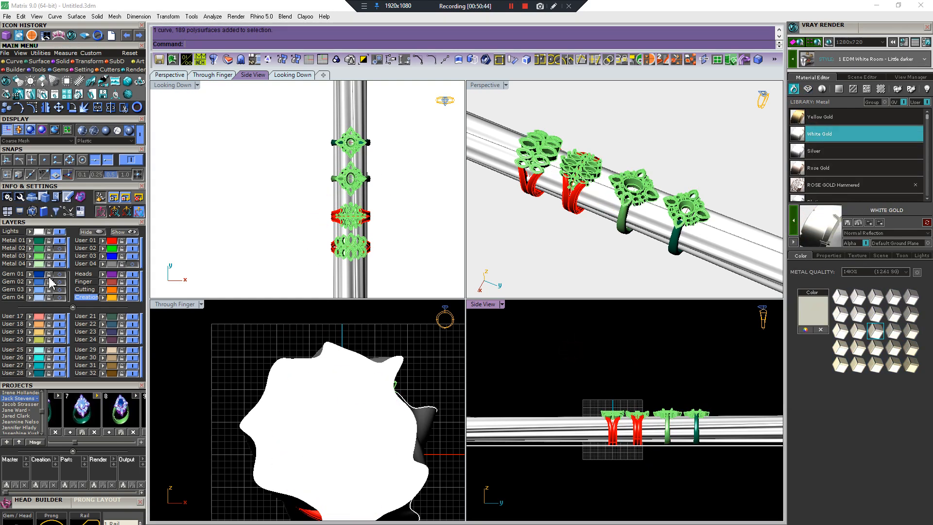
Apply the Yellow Gold material to the end ring's shank on the Metal 01 layer
click(37, 241)
click(820, 117)
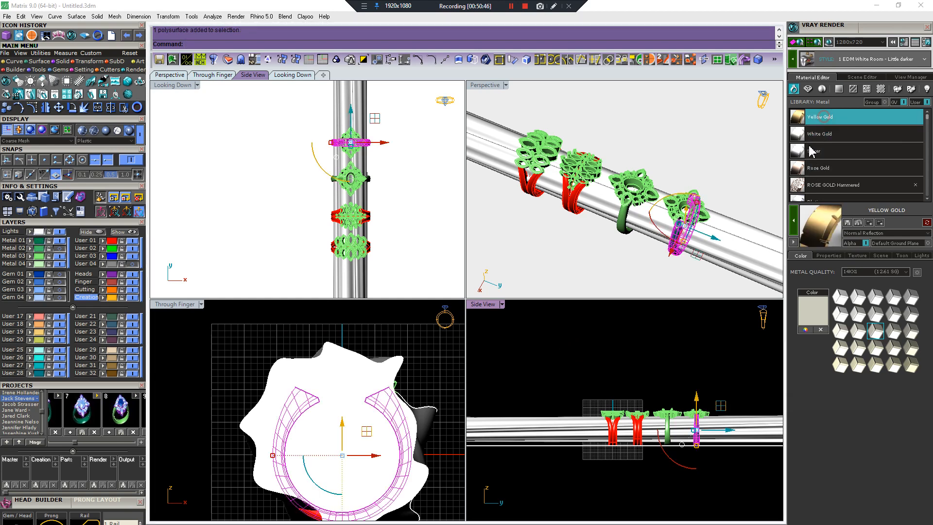
click(794, 226)
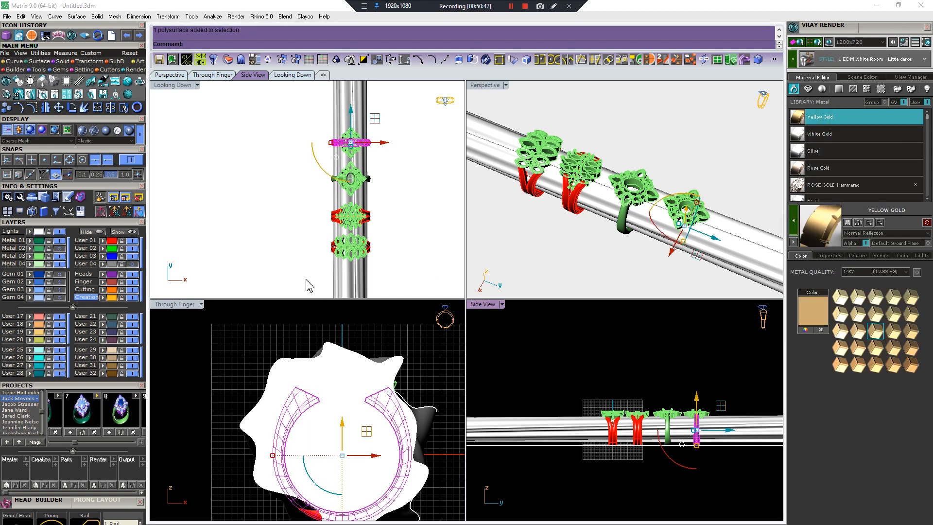
Apply the Rose Gold material to the two multi-band shanks on the User 01 layer
click(113, 240)
scroll(826, 146, down, 1)
click(821, 151)
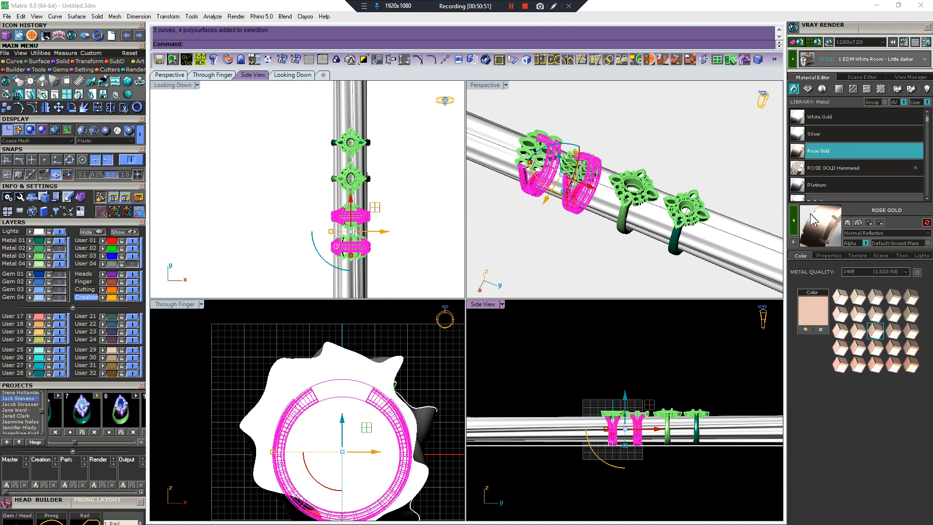
click(793, 226)
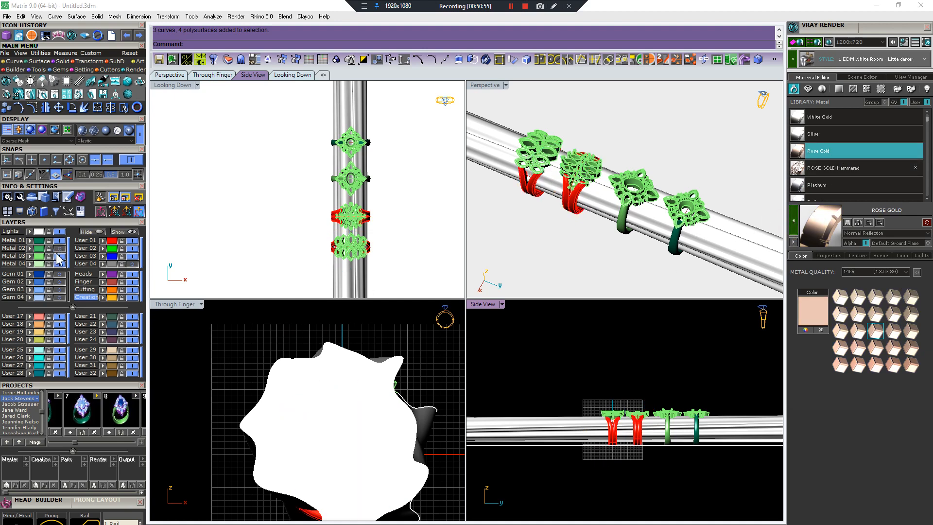
click(112, 240)
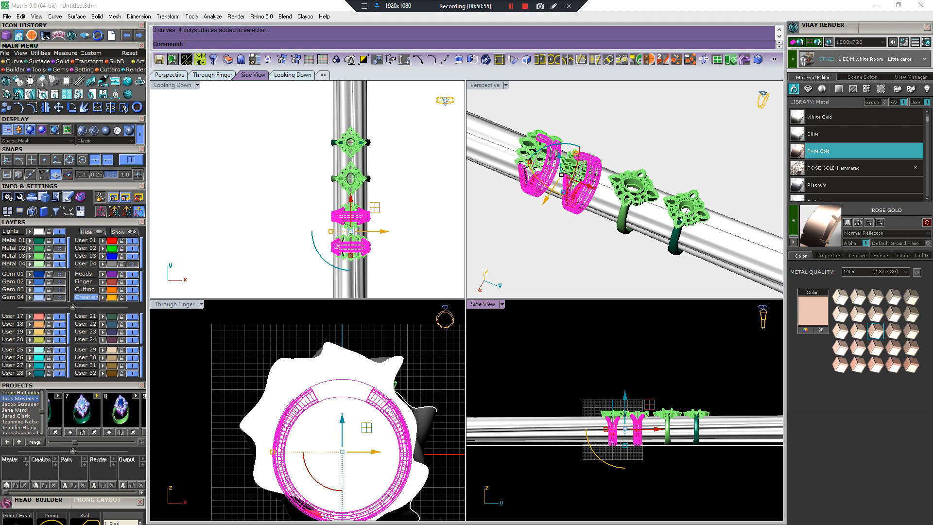
click(794, 224)
Show the gem layers again and frame the four rings diagonally from above in perspective
click(68, 279)
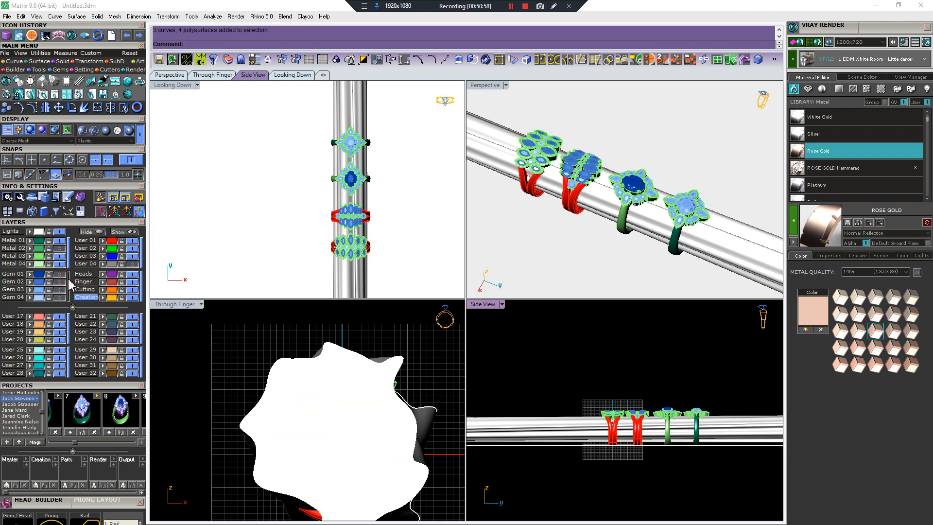
scroll(721, 148, down, 4)
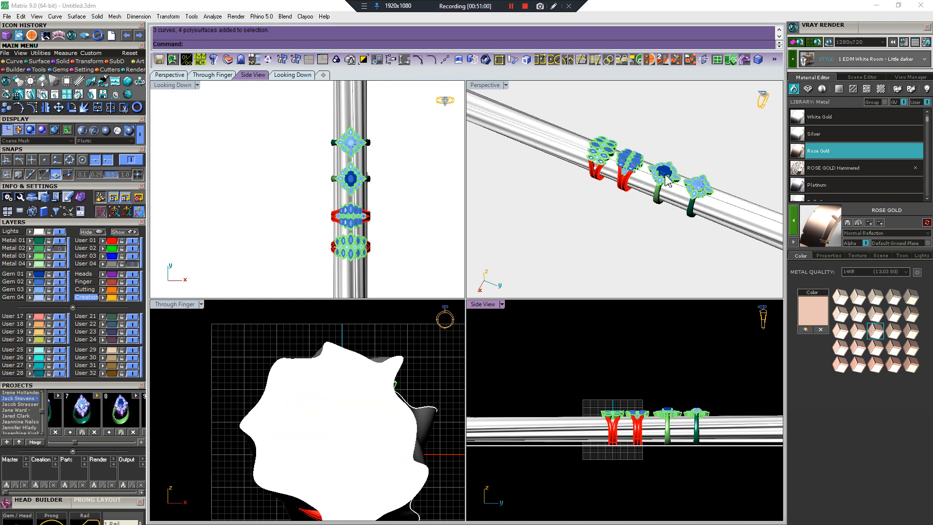
scroll(665, 175, up, 3)
right_drag(725, 168, 659, 209)
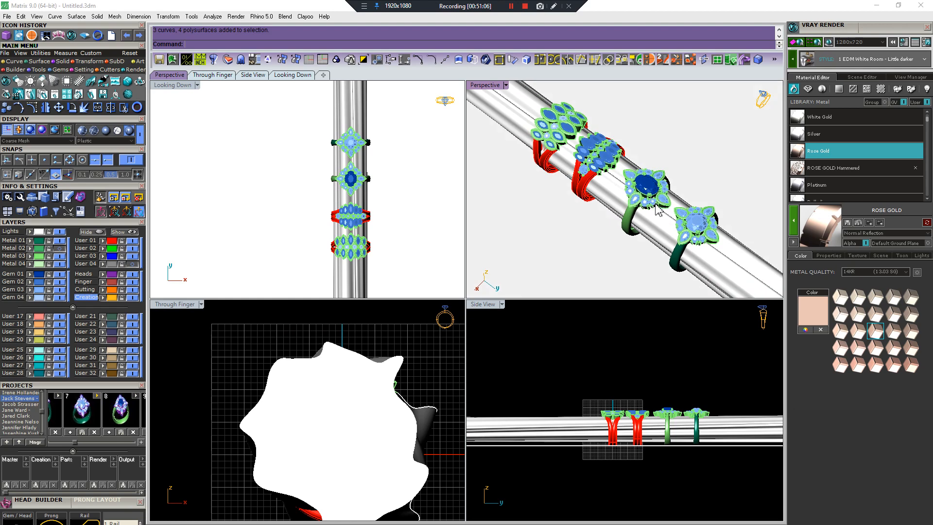
Apply the White to Black Reflective material to the ground plane and start the V-Ray render at 1280x720
click(689, 160)
click(839, 89)
click(846, 141)
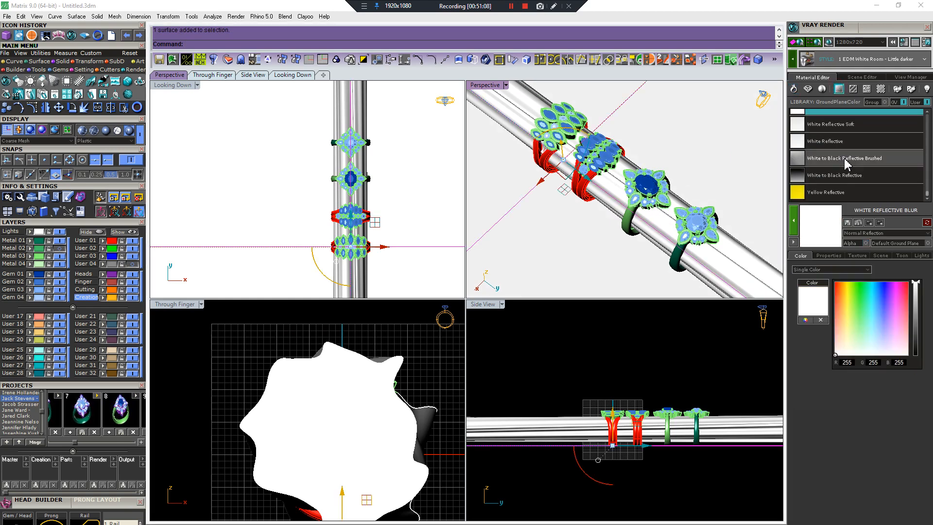
click(844, 178)
click(793, 223)
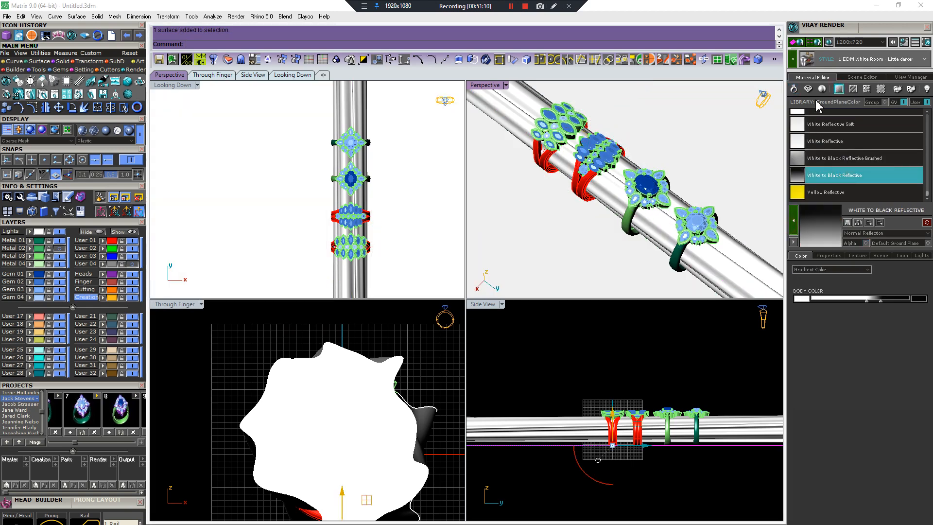
click(797, 43)
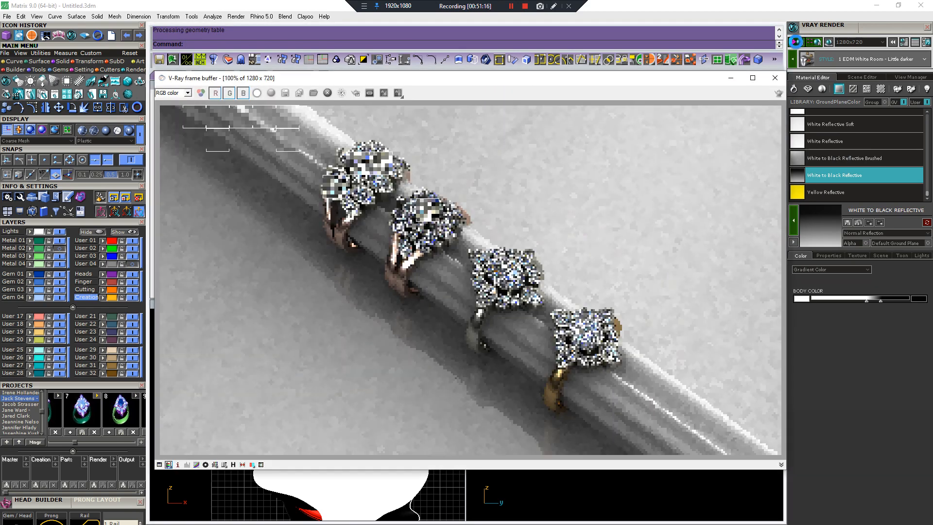
Move the two multi-band rings with the sleeve off to the side and paste a copy of the sleeve under the other two rings
click(776, 78)
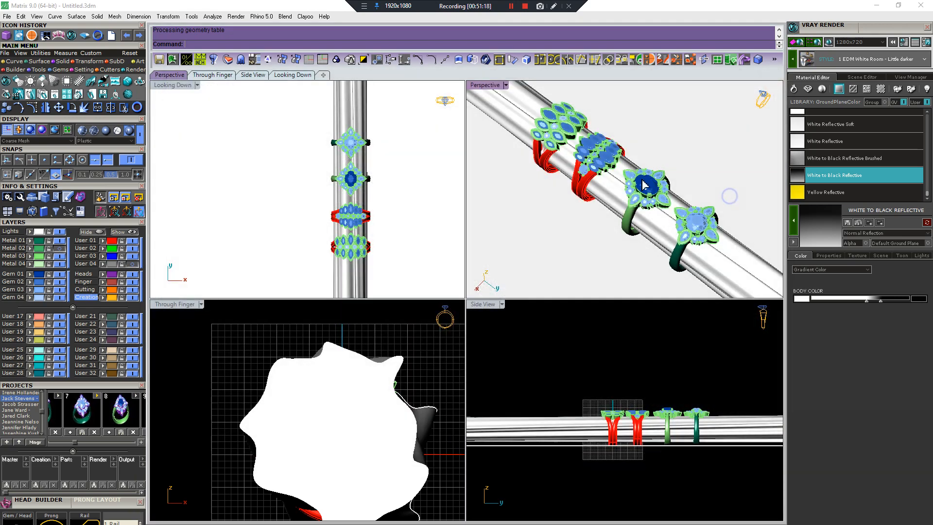
right_drag(640, 226, 703, 224)
scroll(448, 254, down, 2)
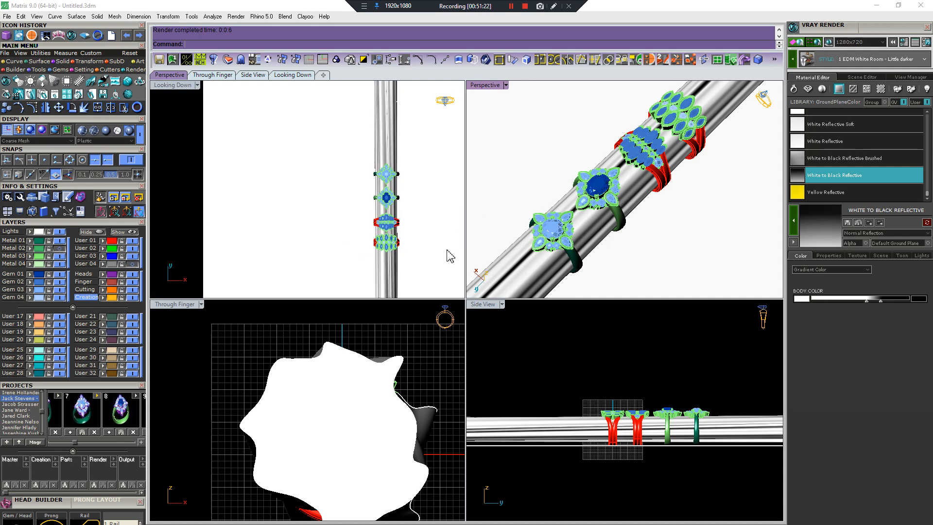
scroll(638, 396, down, 2)
scroll(402, 291, up, 3)
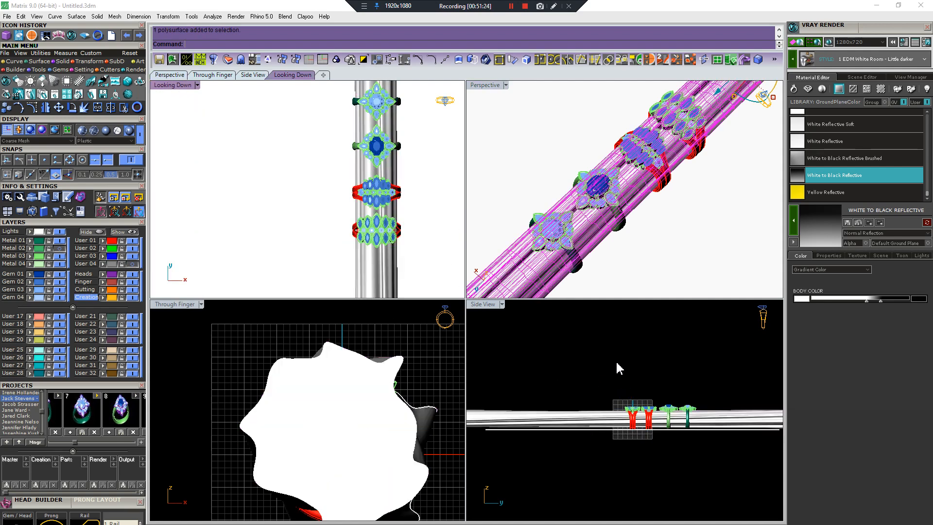
drag(604, 364, 661, 443)
shift+click(387, 262)
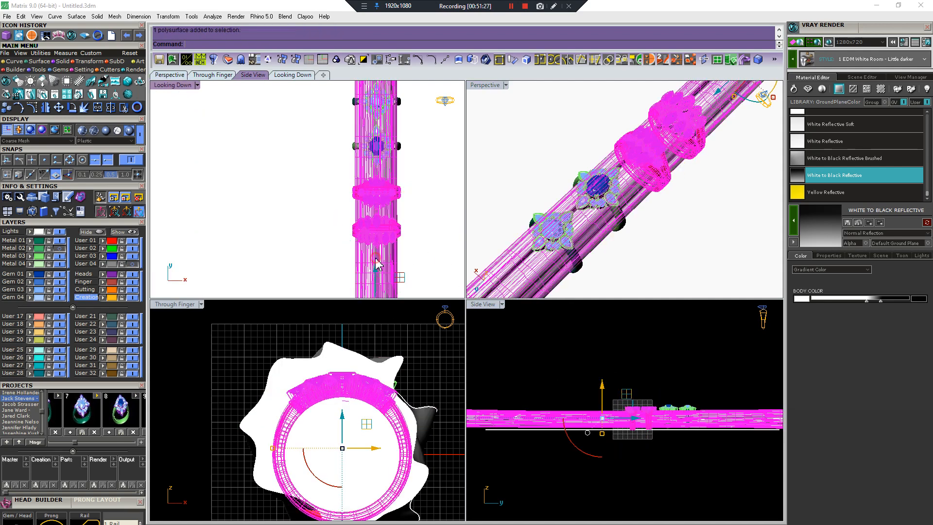
scroll(386, 262, down, 2)
right_drag(385, 260, 306, 249)
click(305, 251)
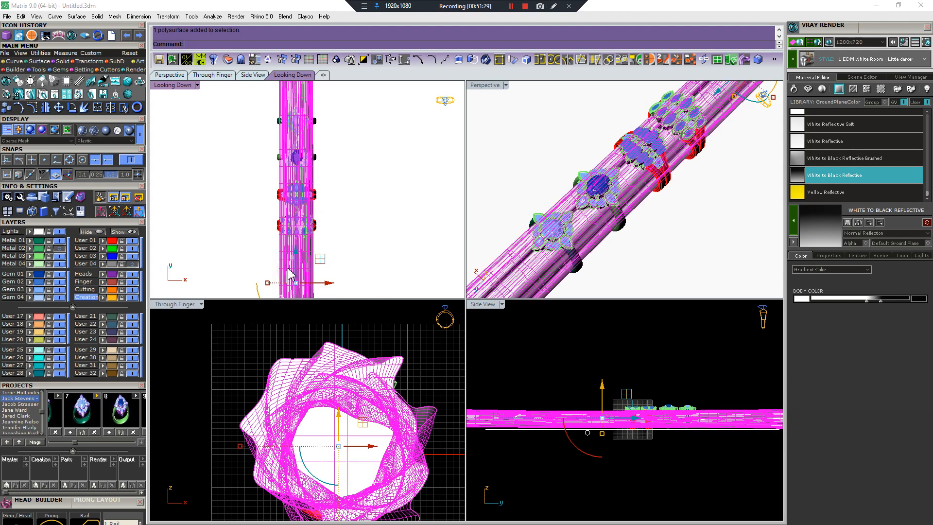
drag(660, 445, 601, 408)
shift+click(599, 418)
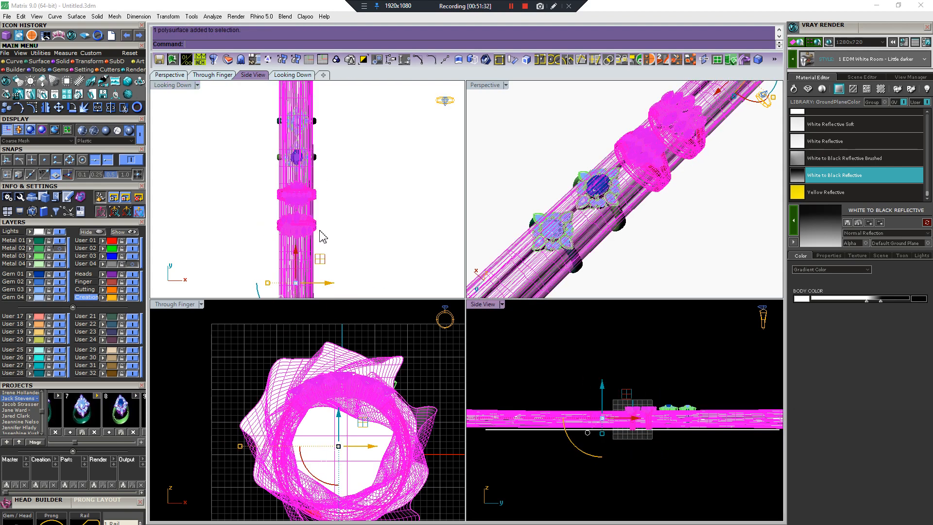
drag(296, 219, 345, 168)
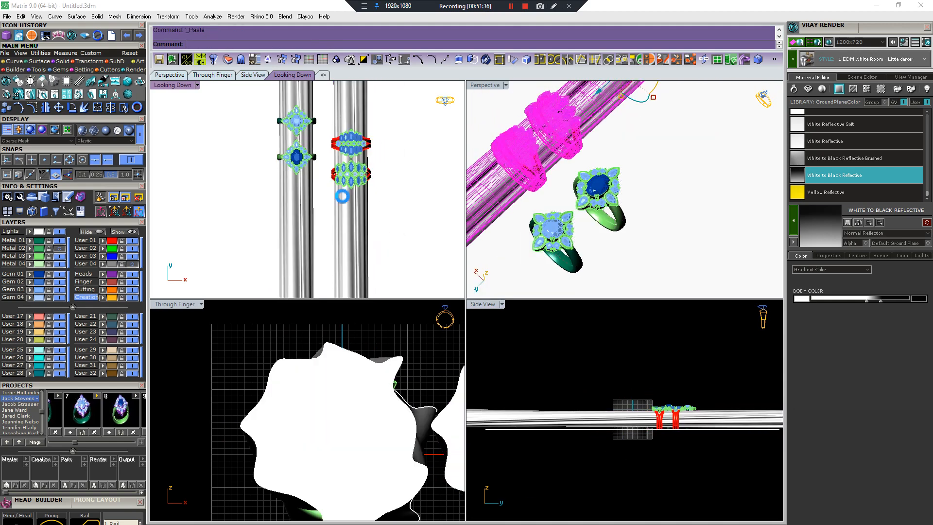
key(Escape)
Frame both sleeves with their ring pairs closely from above in perspective and run a V-Ray test render at 1280x720
right_drag(557, 203, 651, 205)
scroll(674, 193, up, 3)
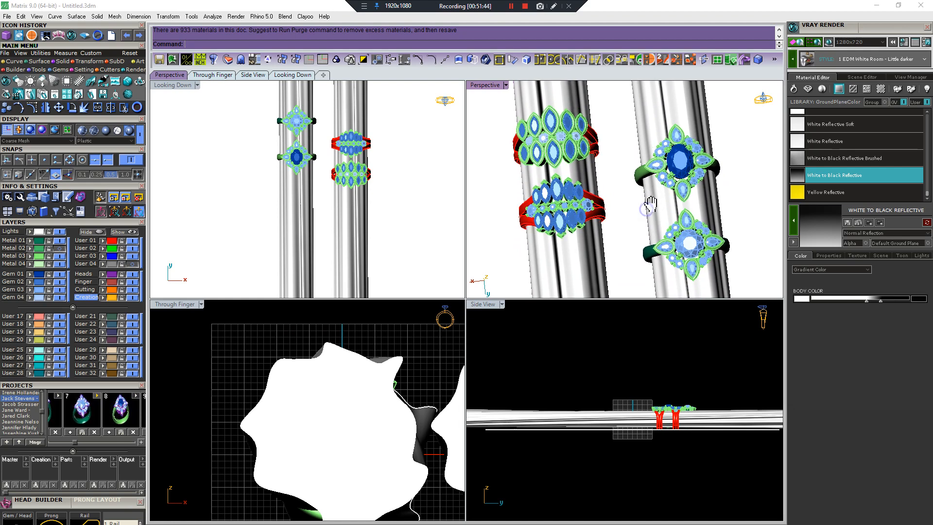
click(798, 42)
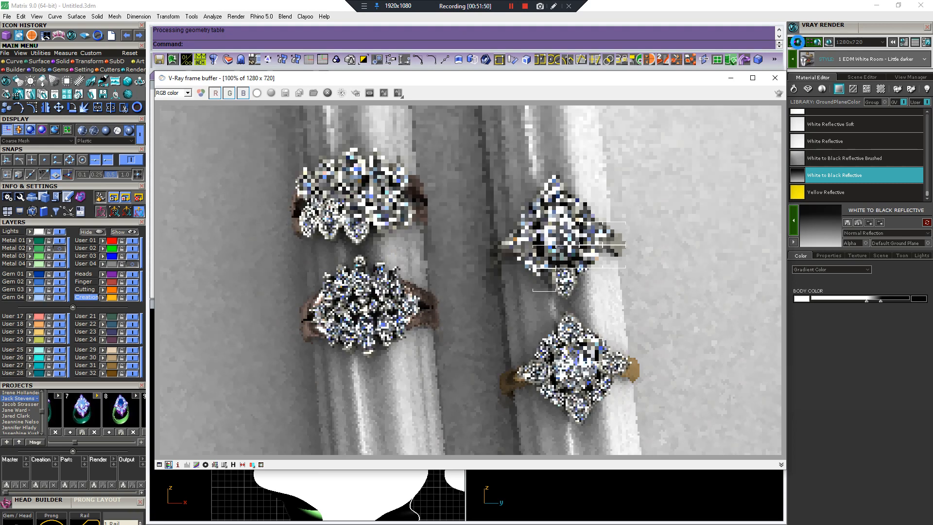
click(775, 78)
Apply the Gritty Matte material to the ground plane and start another V-Ray render
click(590, 428)
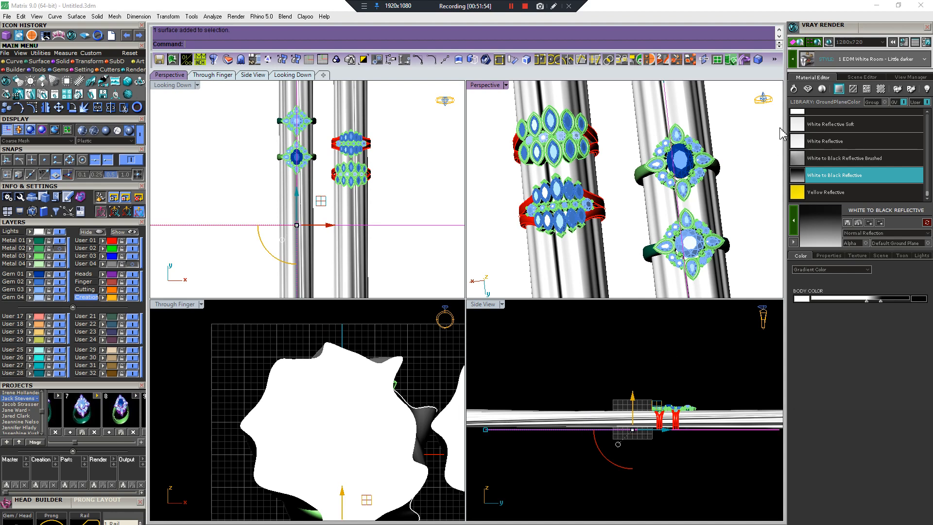
scroll(839, 185, up, 3)
scroll(839, 185, up, 5)
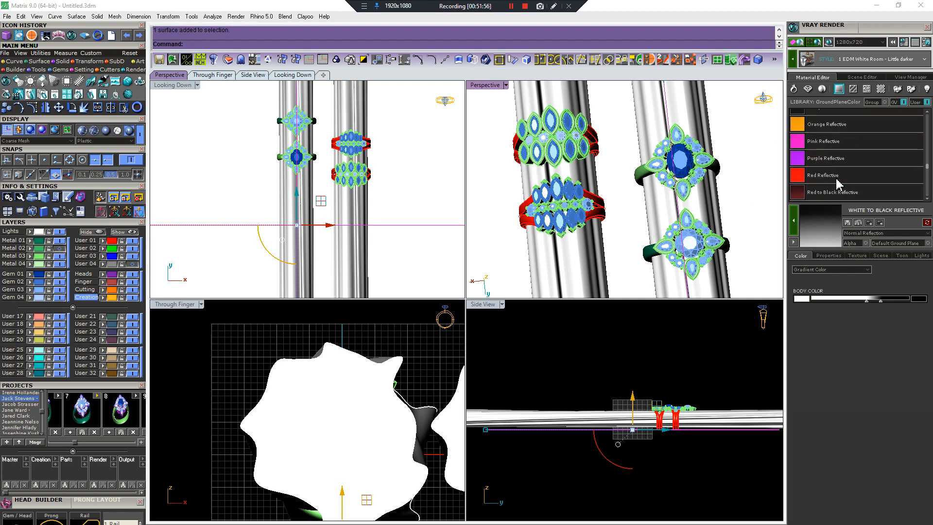
click(813, 180)
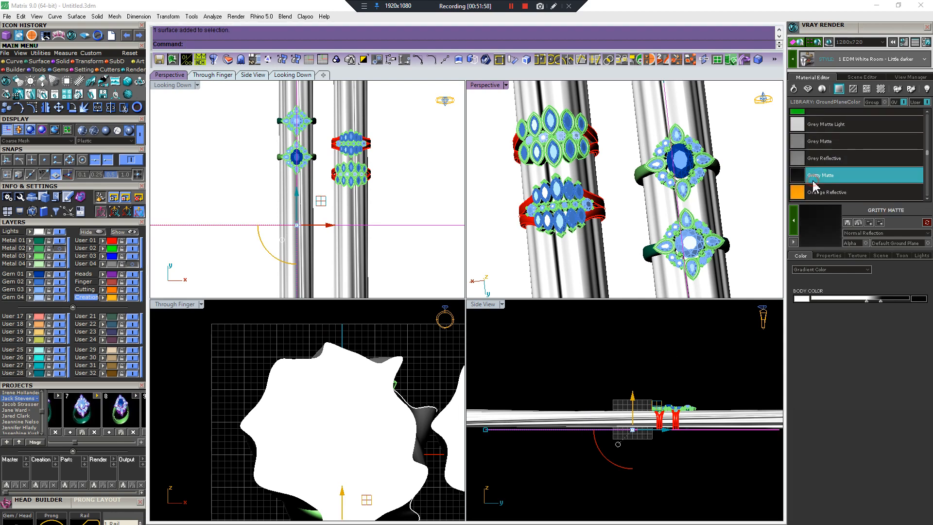
click(794, 221)
click(796, 42)
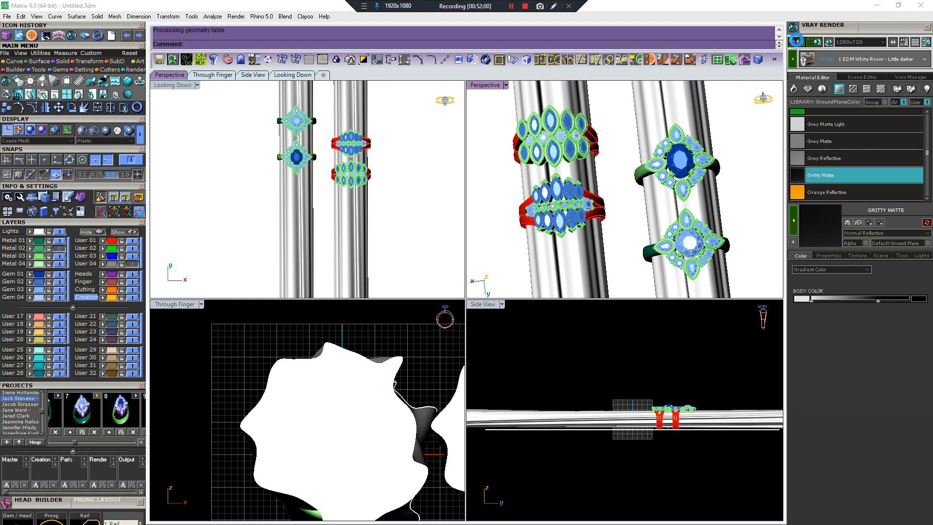